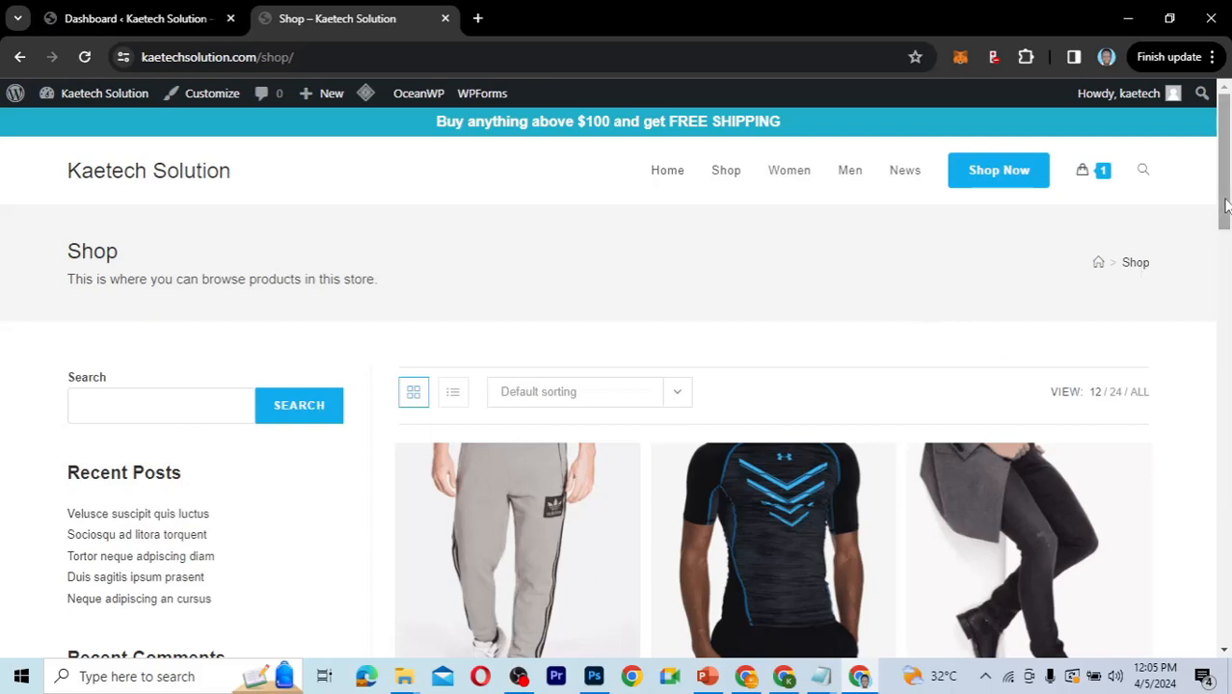
Step: Look through the product listing on the store's Shop page from the header down to the footer
{"action": "scroll", "coordinate": [1216, 241], "scroll_direction": "down", "scroll_amount": 8}
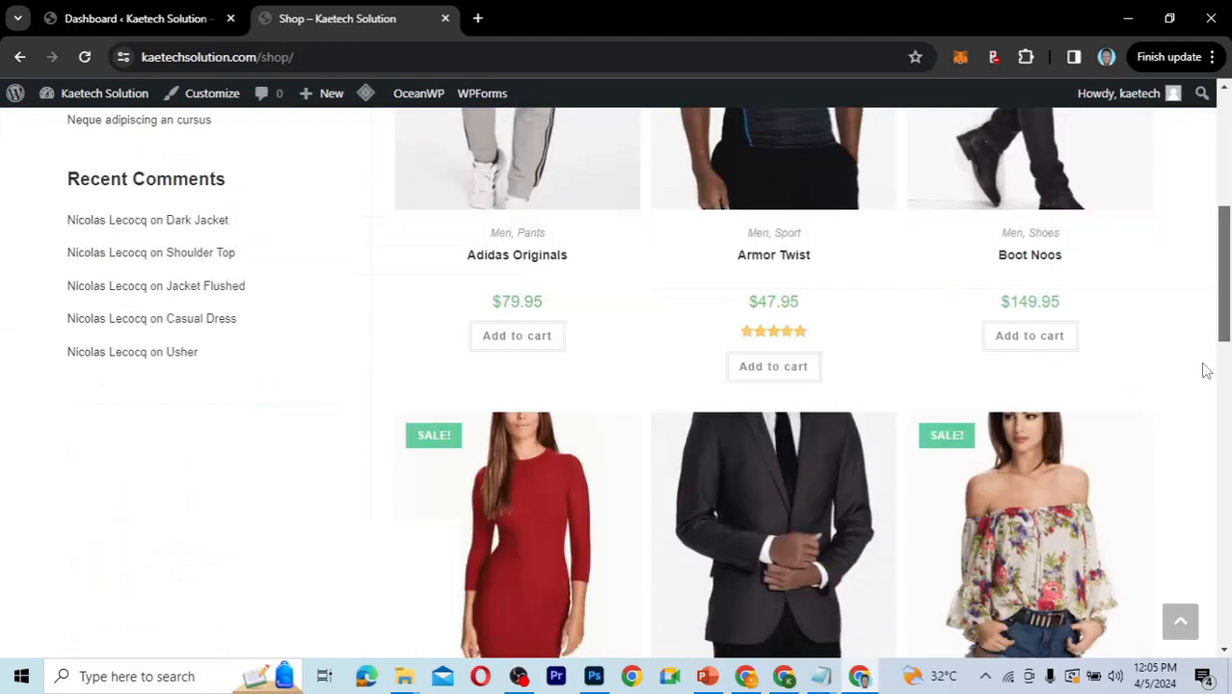
{"action": "scroll", "coordinate": [1188, 521], "scroll_direction": "down", "scroll_amount": 11}
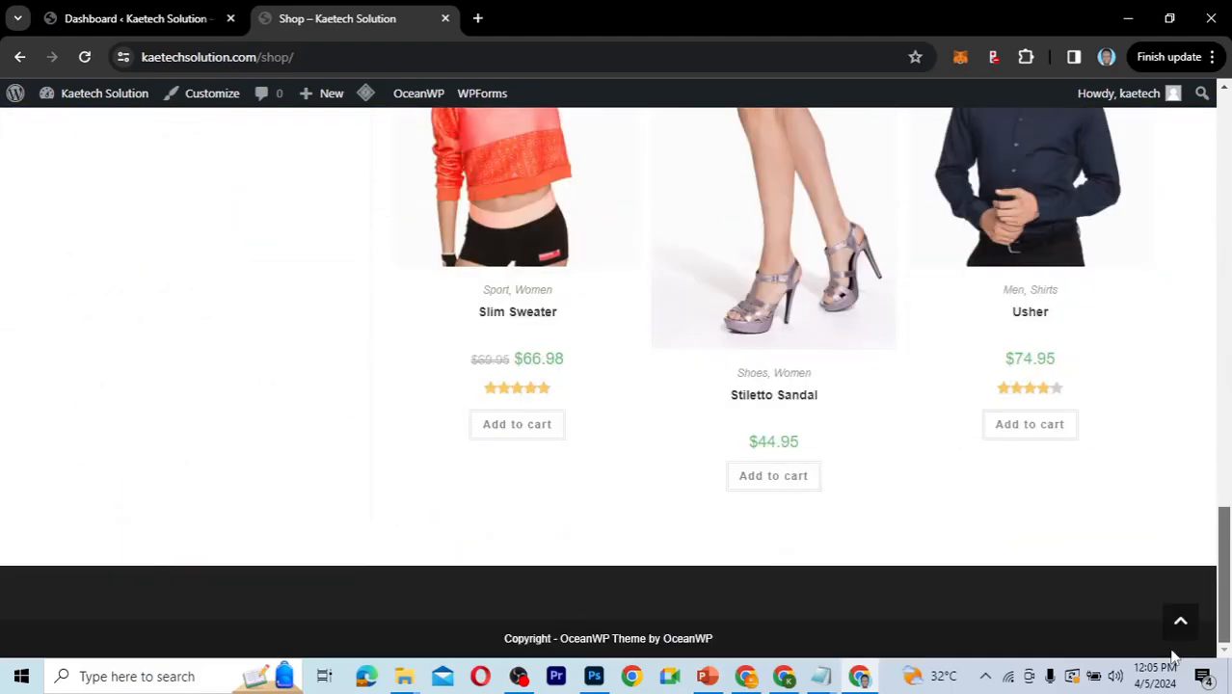
{"action": "scroll", "coordinate": [1180, 540], "scroll_direction": "up", "scroll_amount": 4}
{"action": "scroll", "coordinate": [1164, 371], "scroll_direction": "up", "scroll_amount": 12}
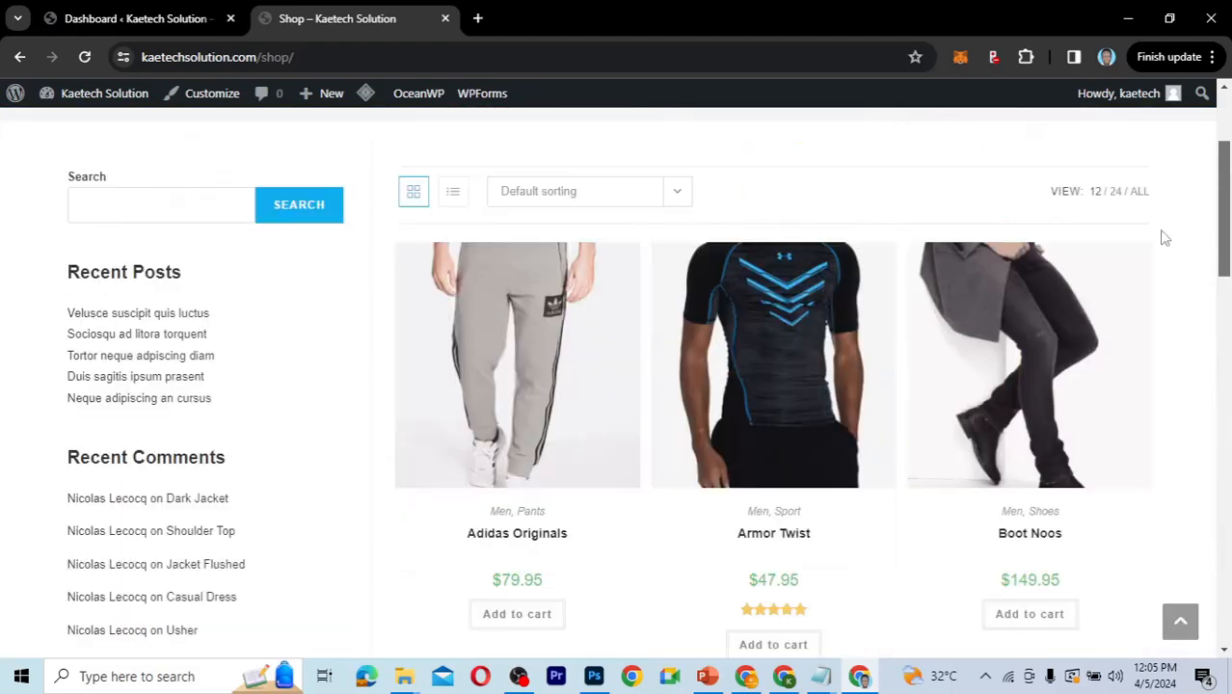
{"action": "scroll", "coordinate": [1163, 207], "scroll_direction": "up", "scroll_amount": 1}
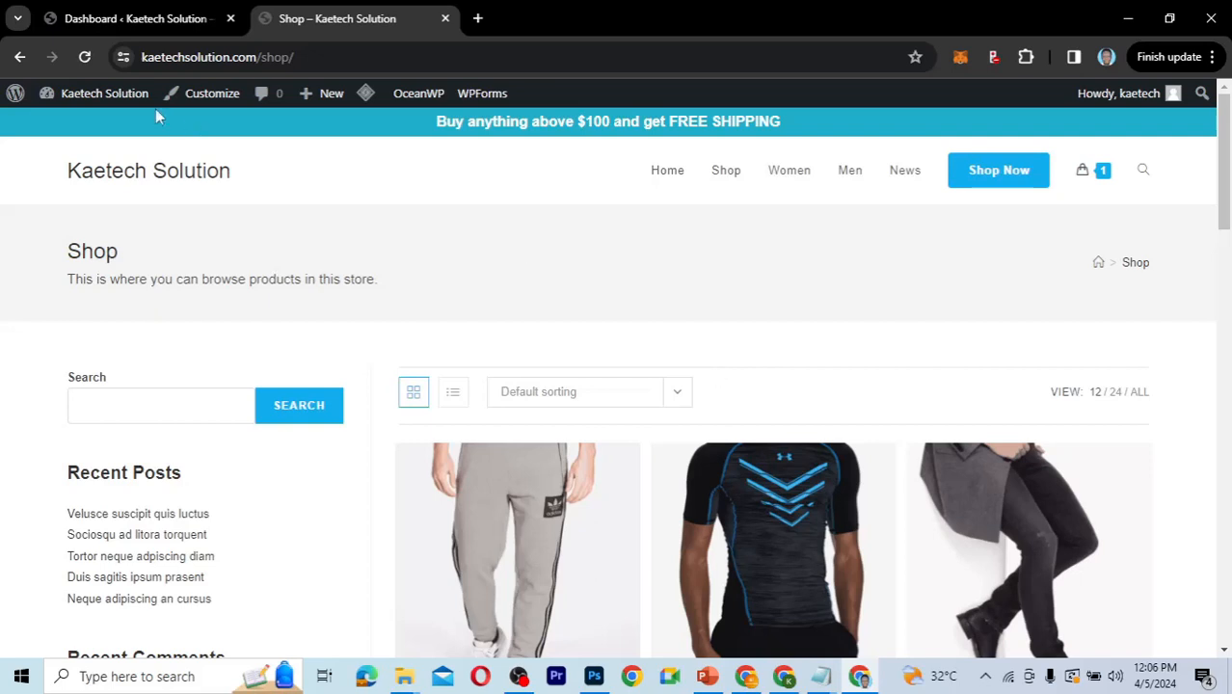
{"action": "left_click", "coordinate": [84, 57]}
{"action": "left_click_drag", "start_coordinate": [1224, 341], "coordinate": [1222, 95]}
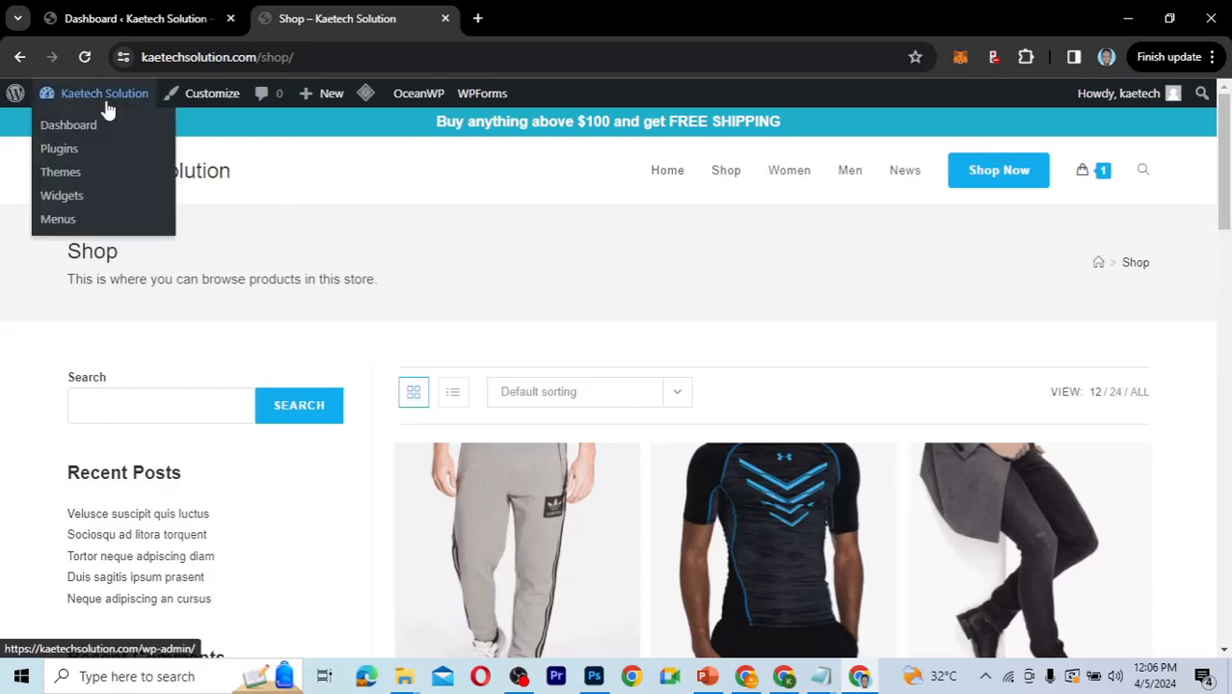
Step: Return to the WordPress dashboard and open the page for adding a new plugin
{"action": "left_click", "coordinate": [118, 21]}
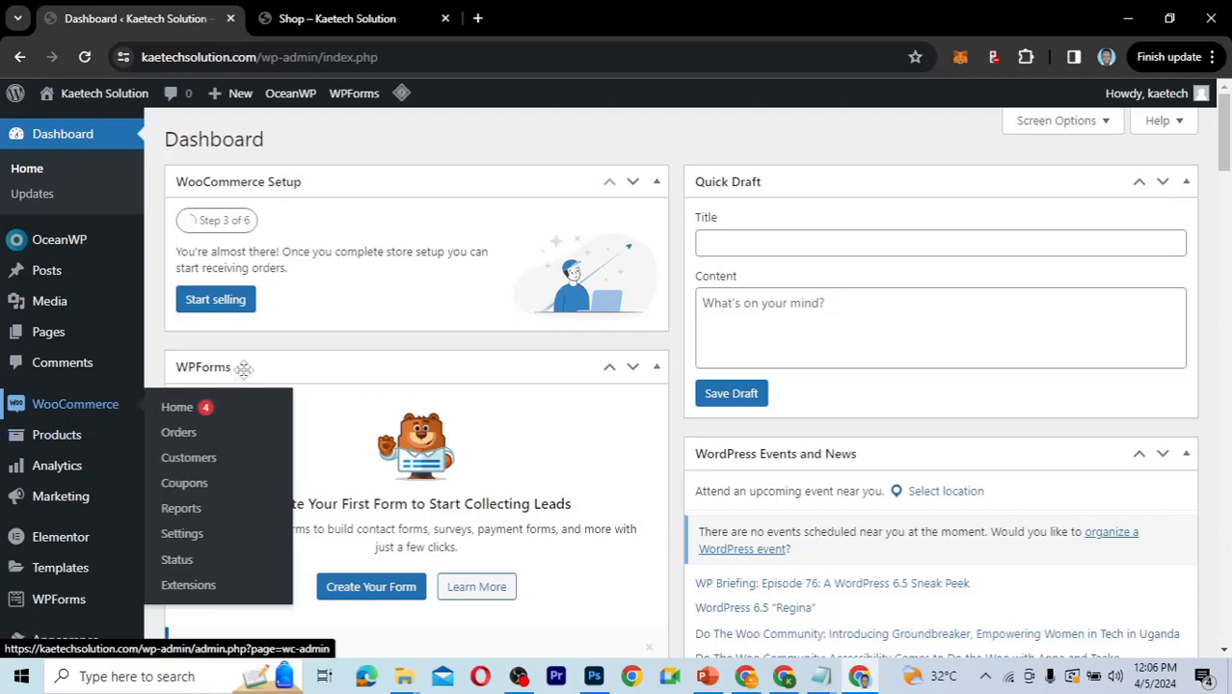
{"action": "left_click", "coordinate": [299, 23]}
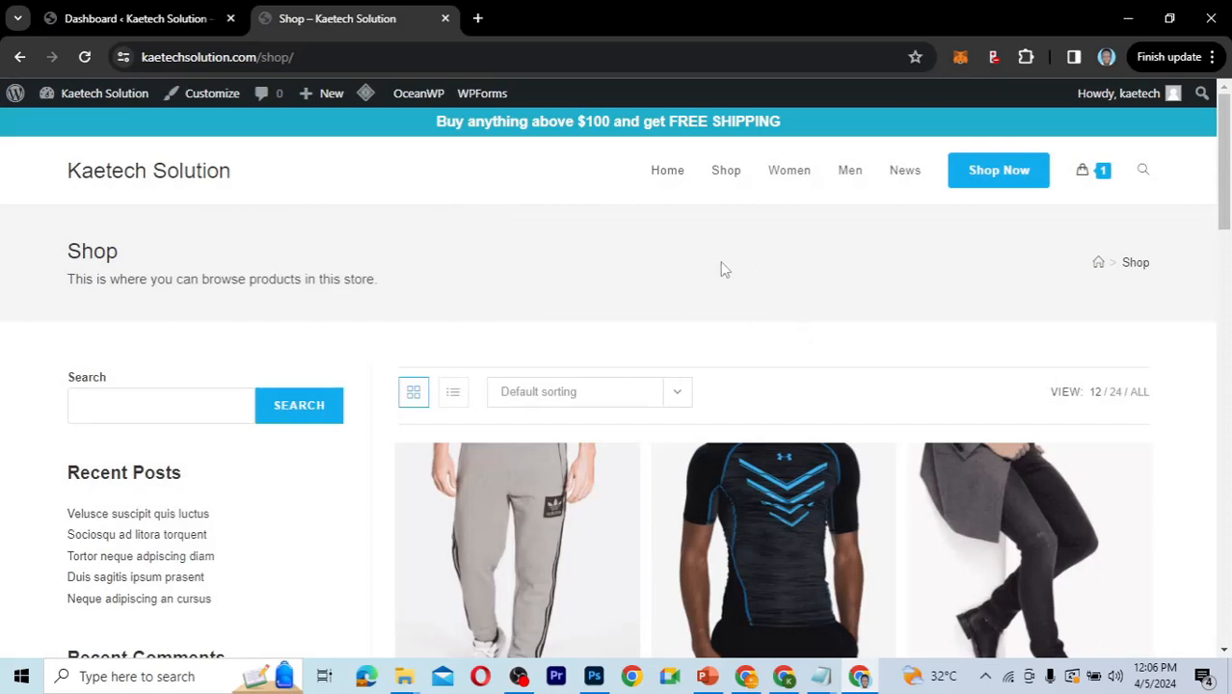
{"action": "left_click", "coordinate": [159, 21]}
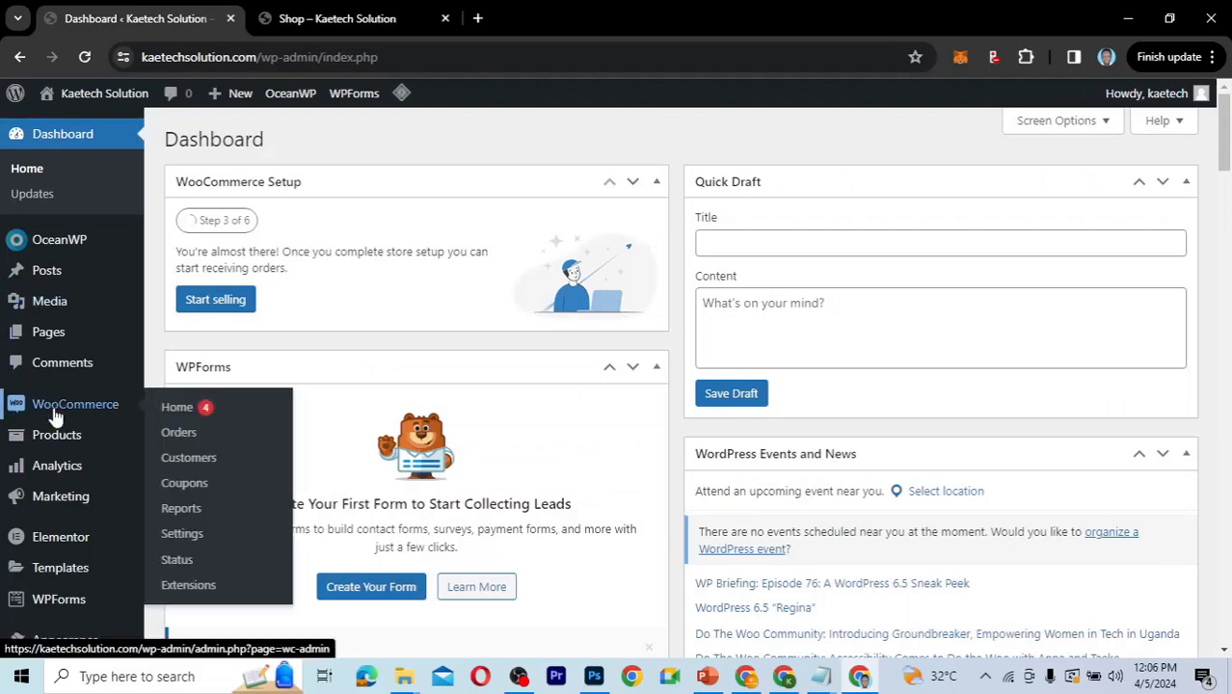
{"action": "mouse_move", "coordinate": [48, 332]}
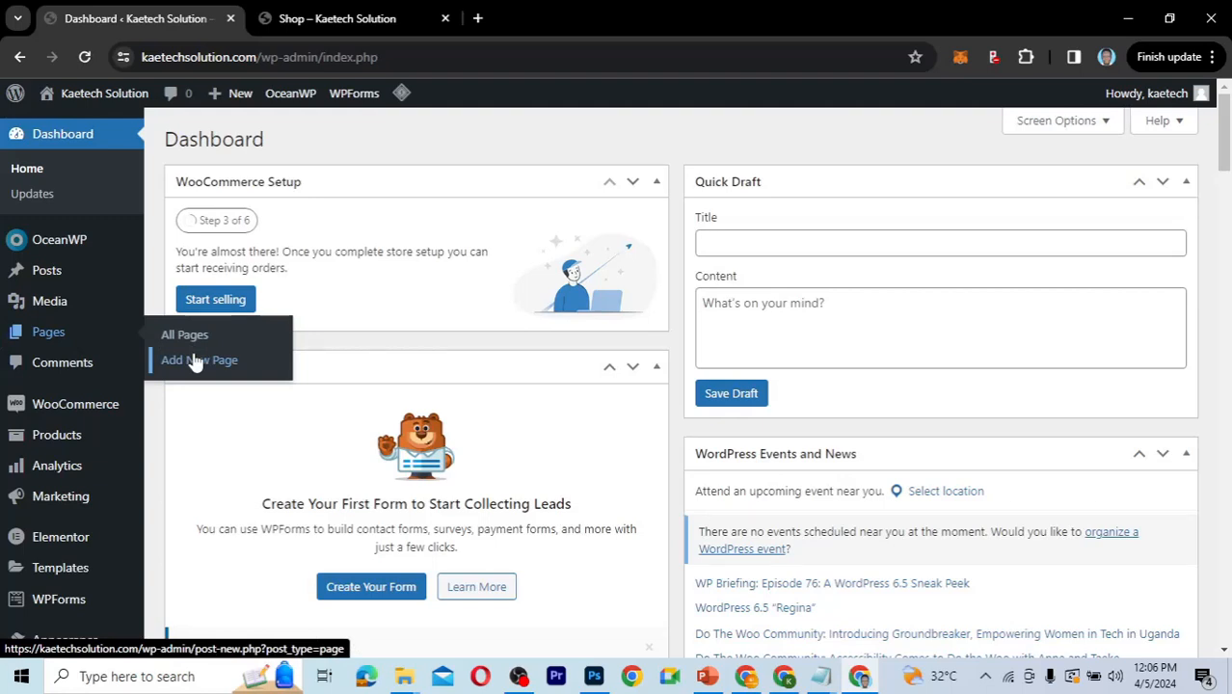
{"action": "scroll", "coordinate": [446, 429], "scroll_direction": "down", "scroll_amount": 2}
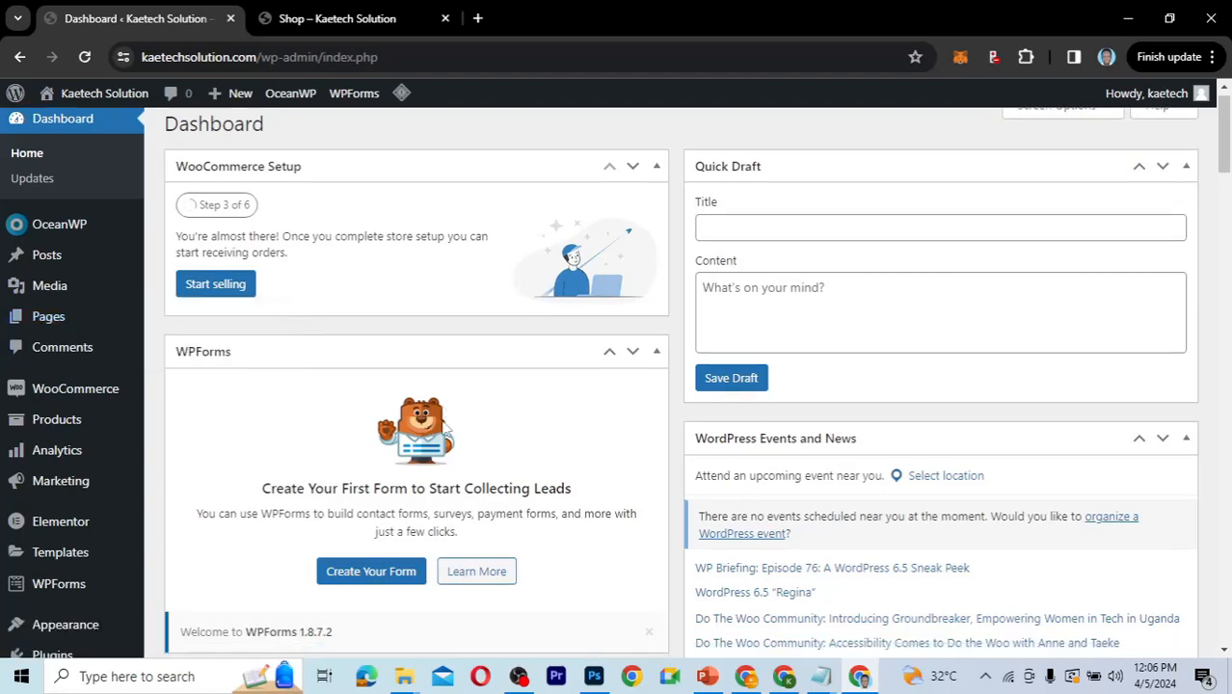
{"action": "mouse_move", "coordinate": [44, 405]}
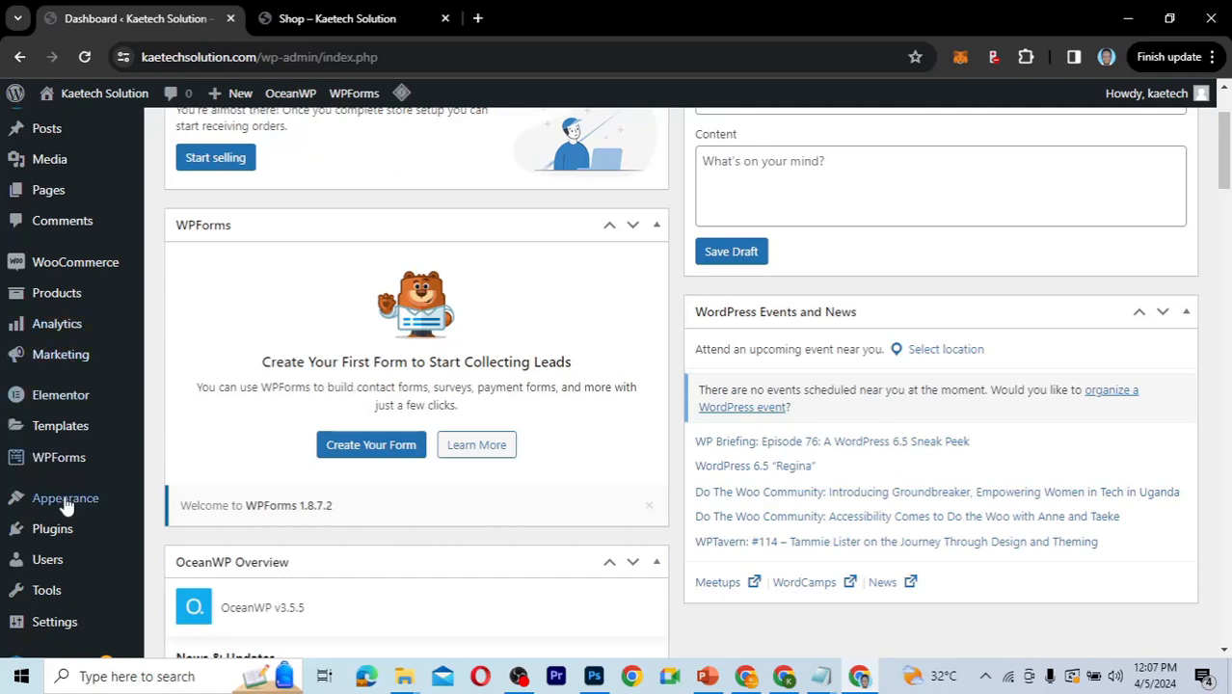
{"action": "mouse_move", "coordinate": [73, 540]}
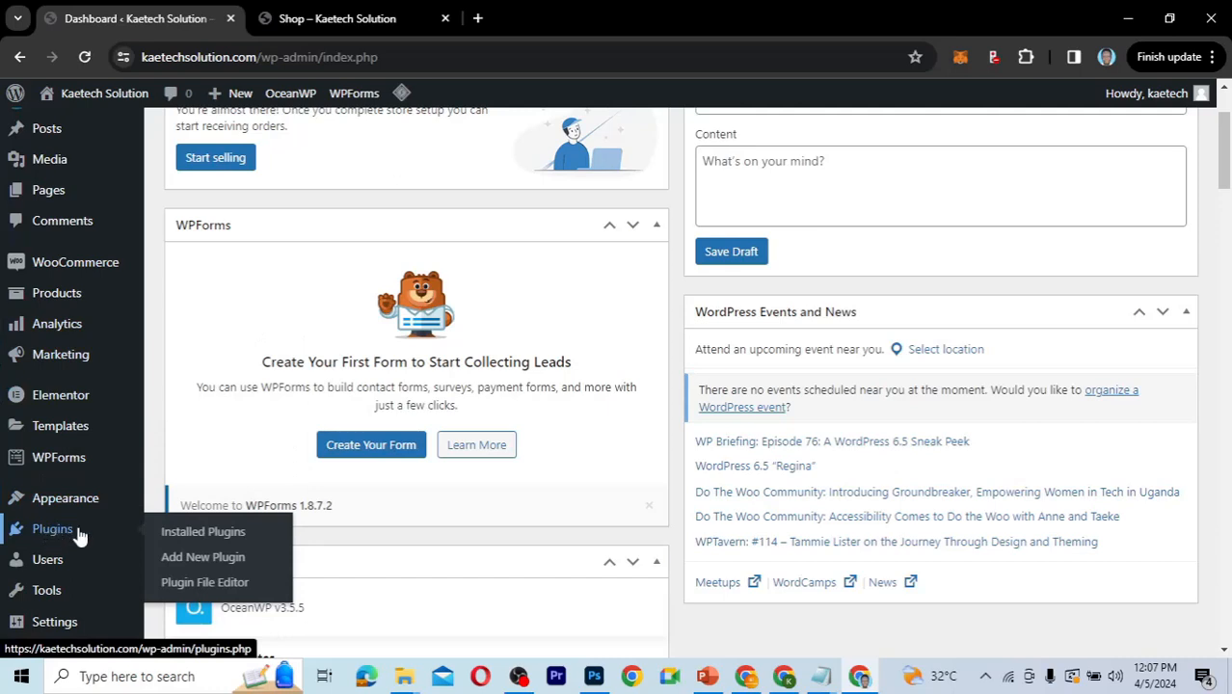
{"action": "left_click", "coordinate": [187, 558]}
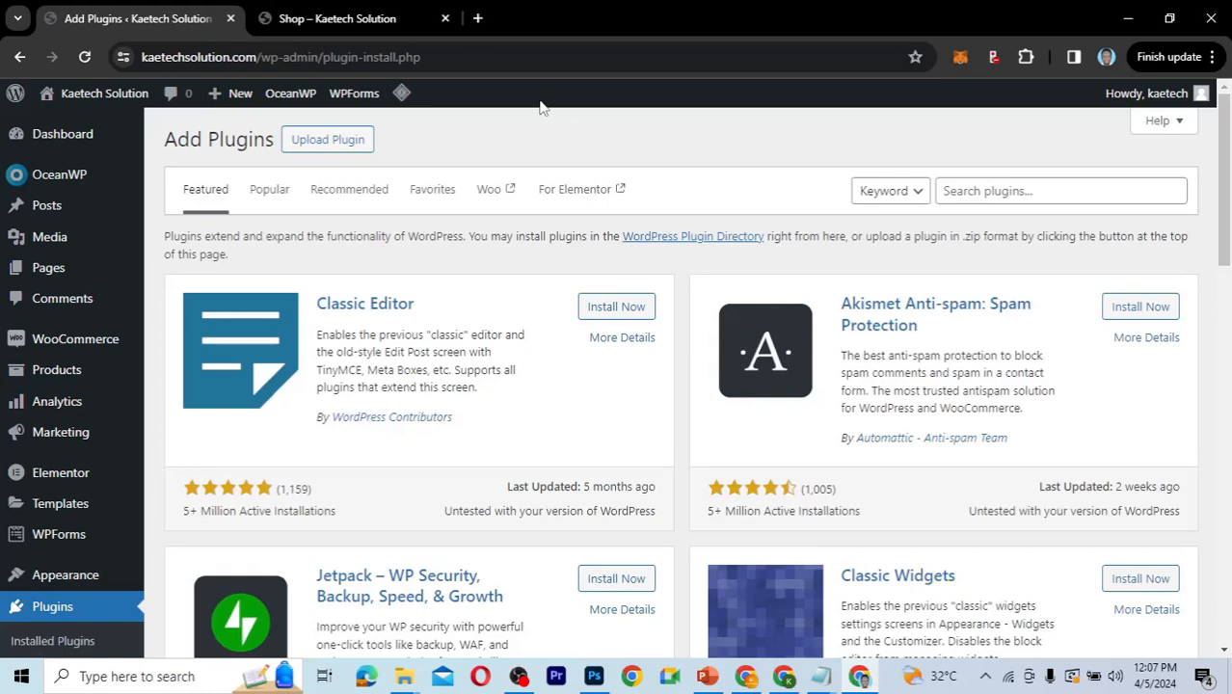
Step: Visit kaetechdigital.com/codesigner in a new browser tab and look over the CoDesigner product page
{"action": "left_click", "coordinate": [480, 18]}
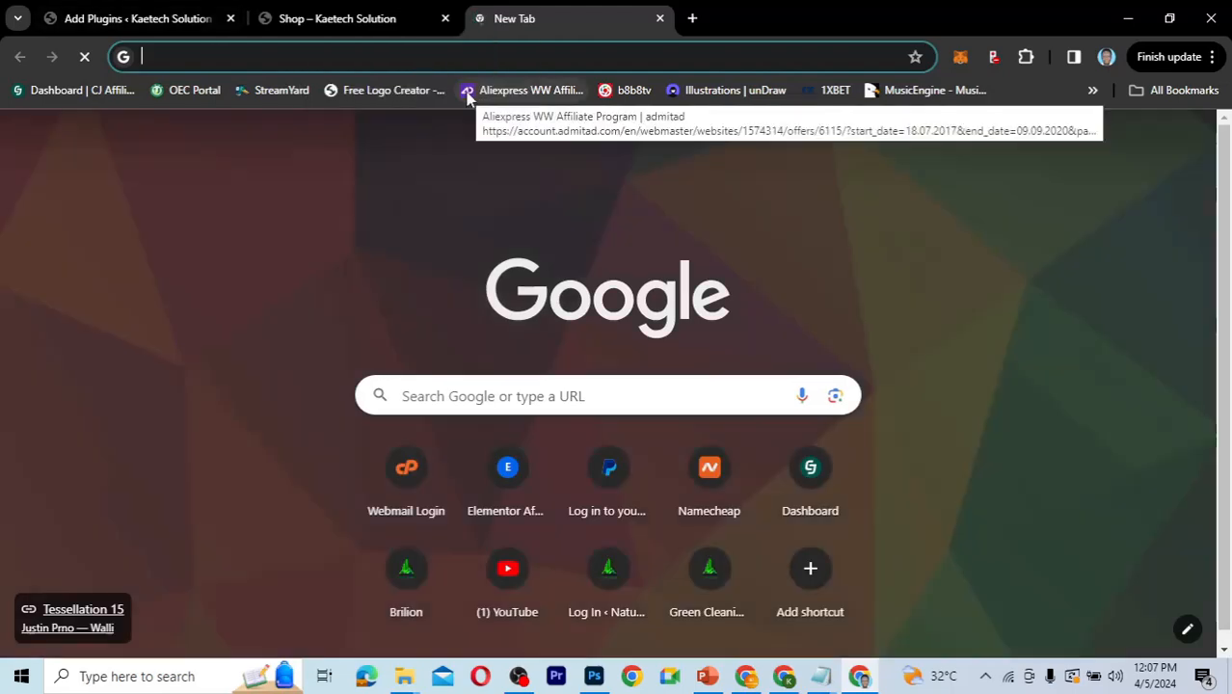
{"action": "type", "text": "kaetechd"}
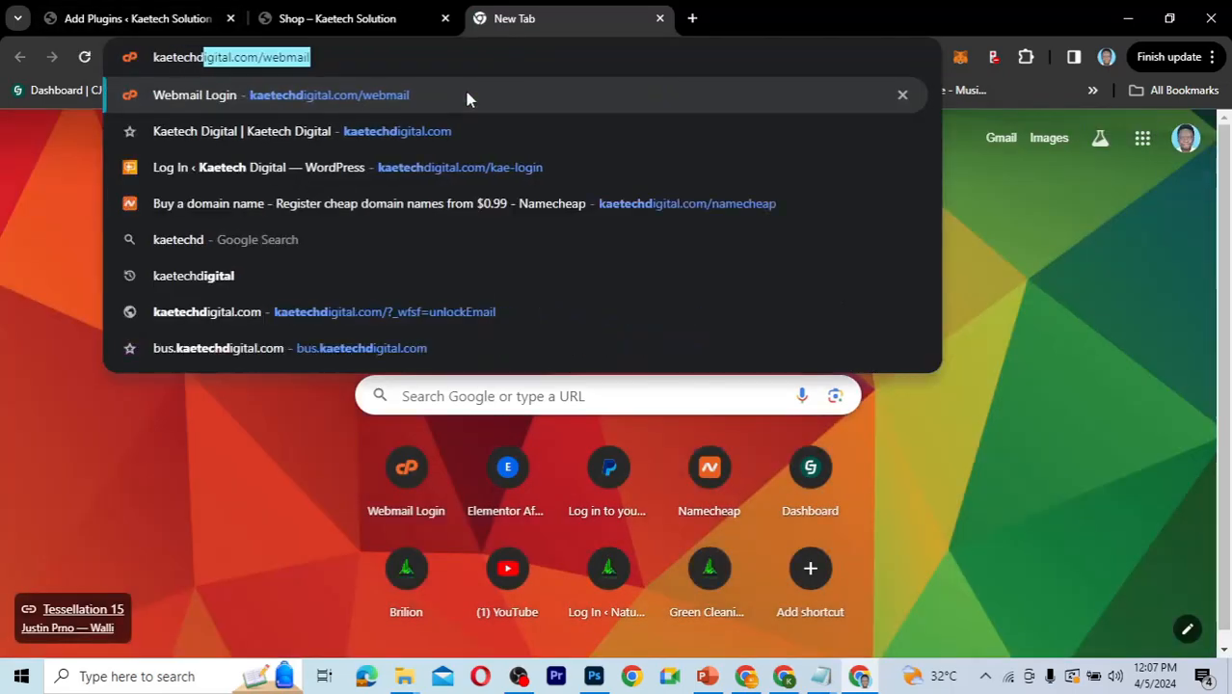
{"action": "type", "text": "igital.co"}
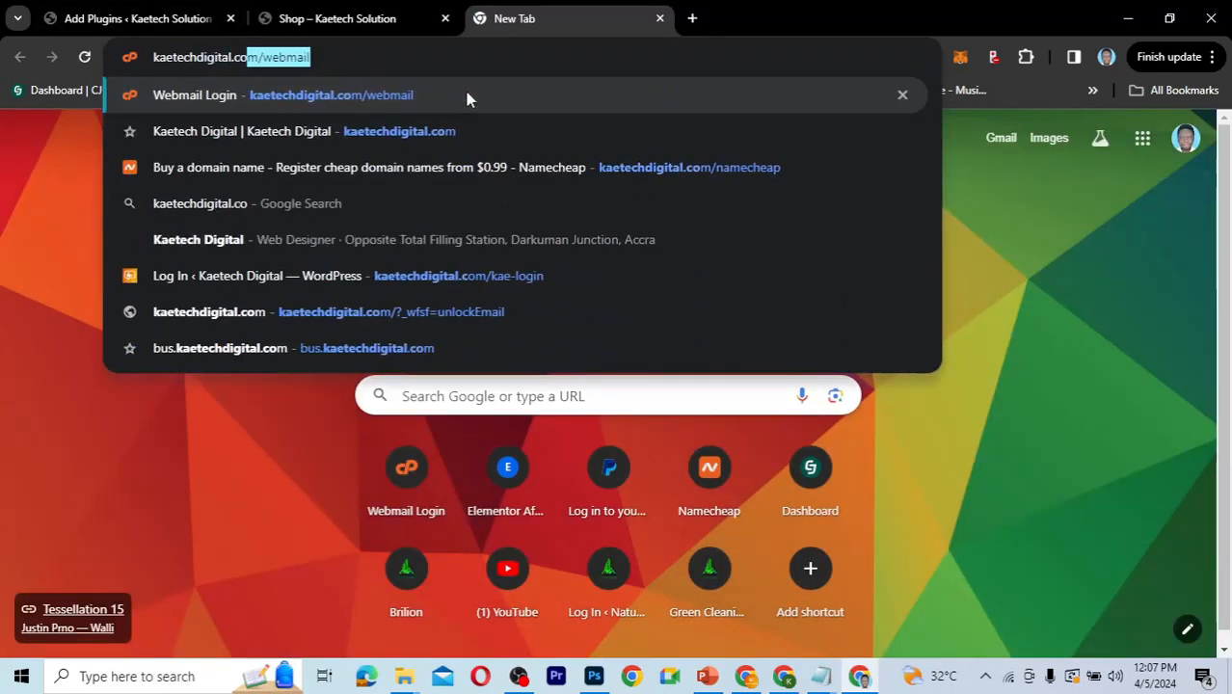
{"action": "type", "text": "m/code"}
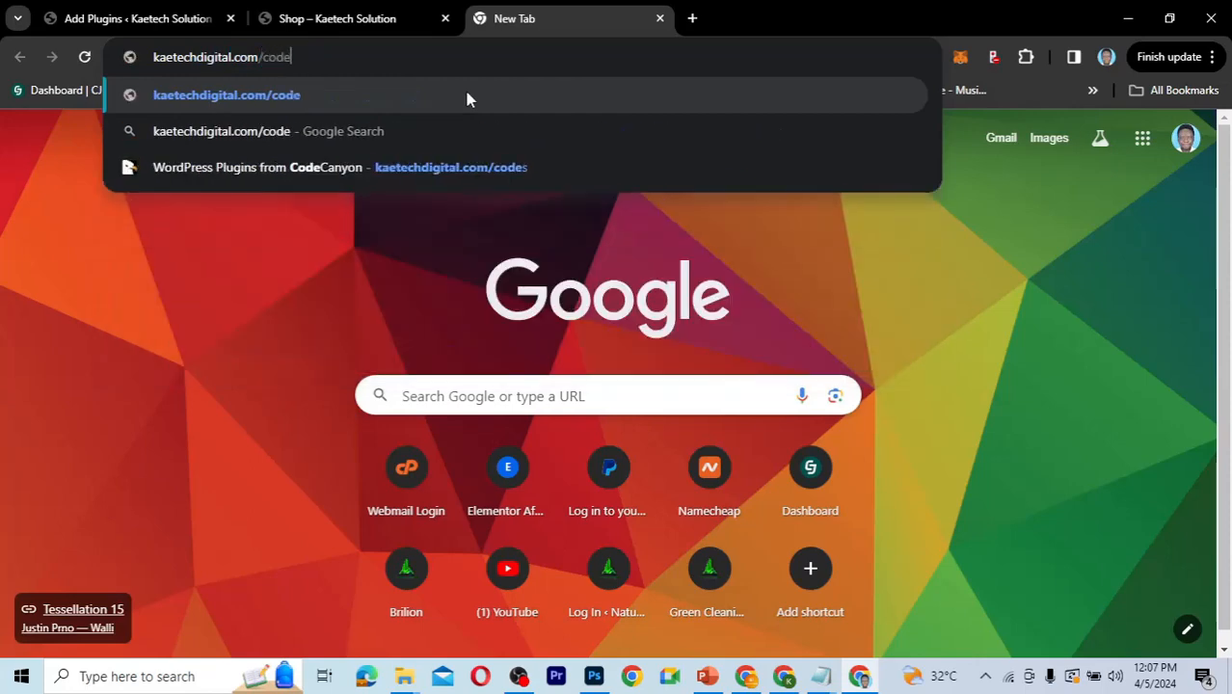
{"action": "type", "text": "signer"}
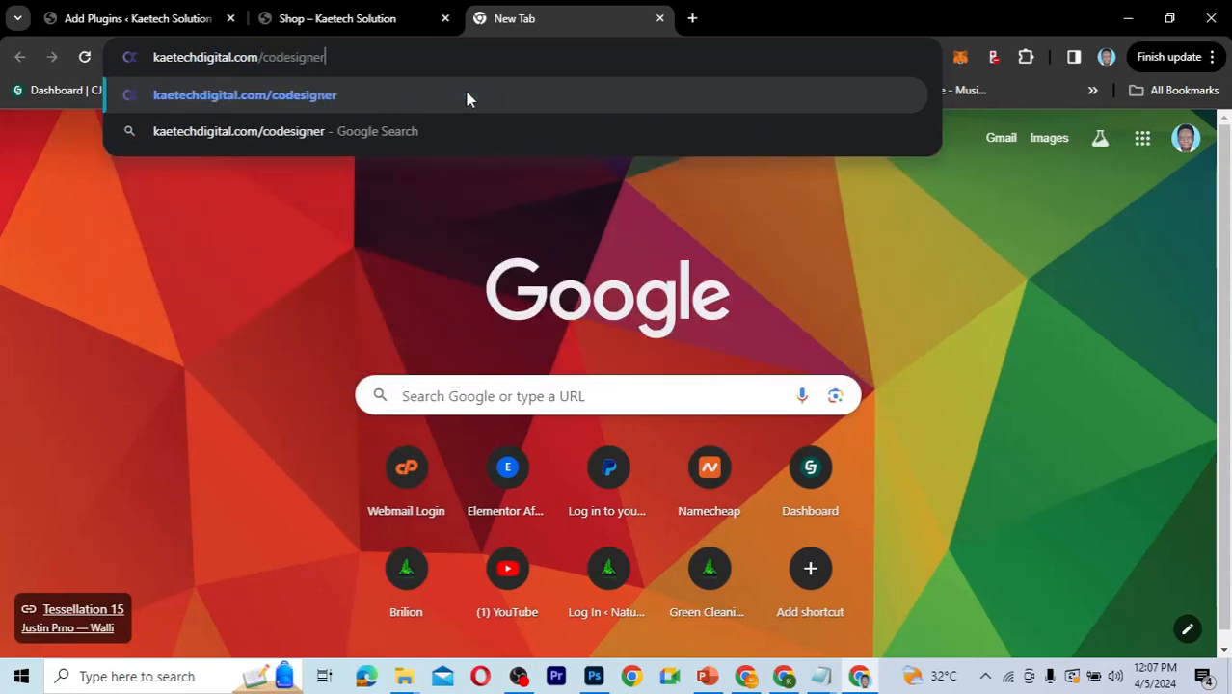
{"action": "key", "text": "Return"}
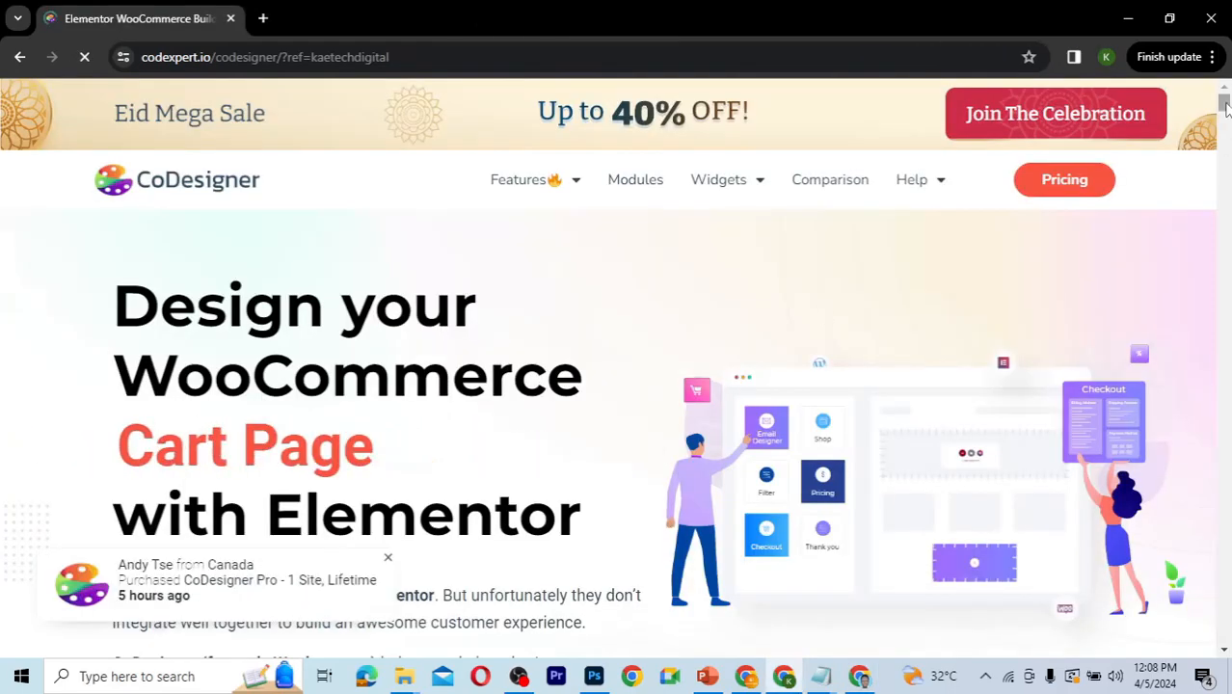
{"action": "scroll", "coordinate": [1226, 125], "scroll_direction": "down", "scroll_amount": 2}
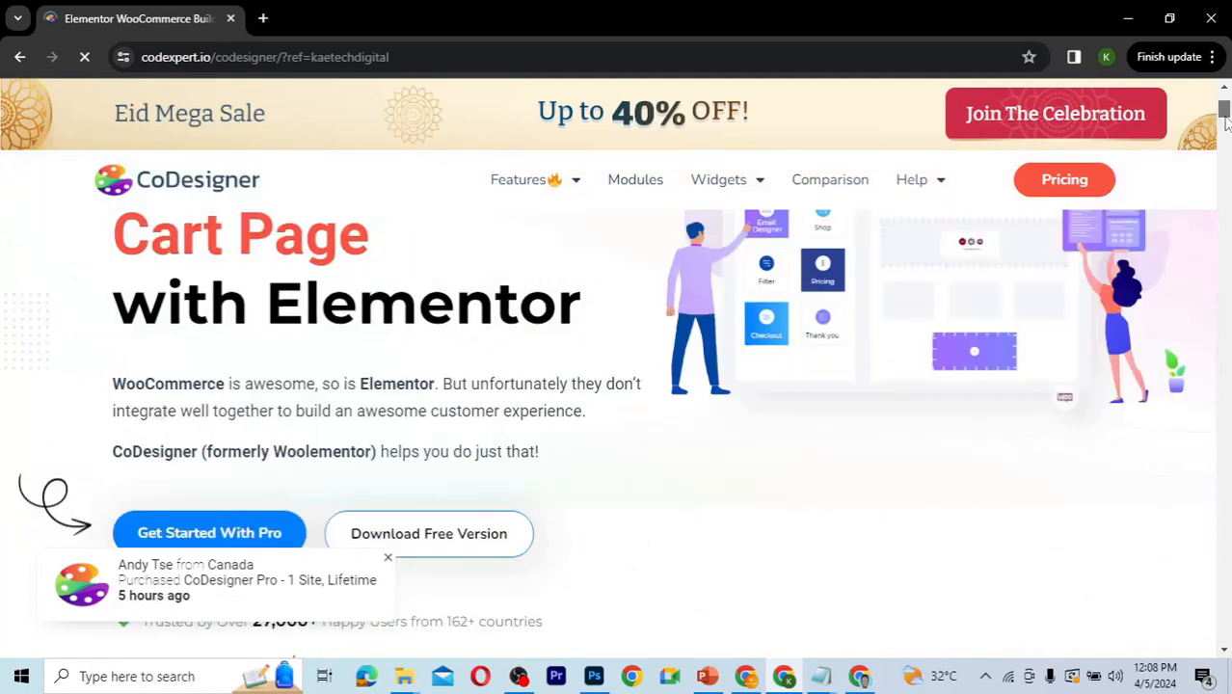
{"action": "scroll", "coordinate": [1226, 118], "scroll_direction": "down", "scroll_amount": 1}
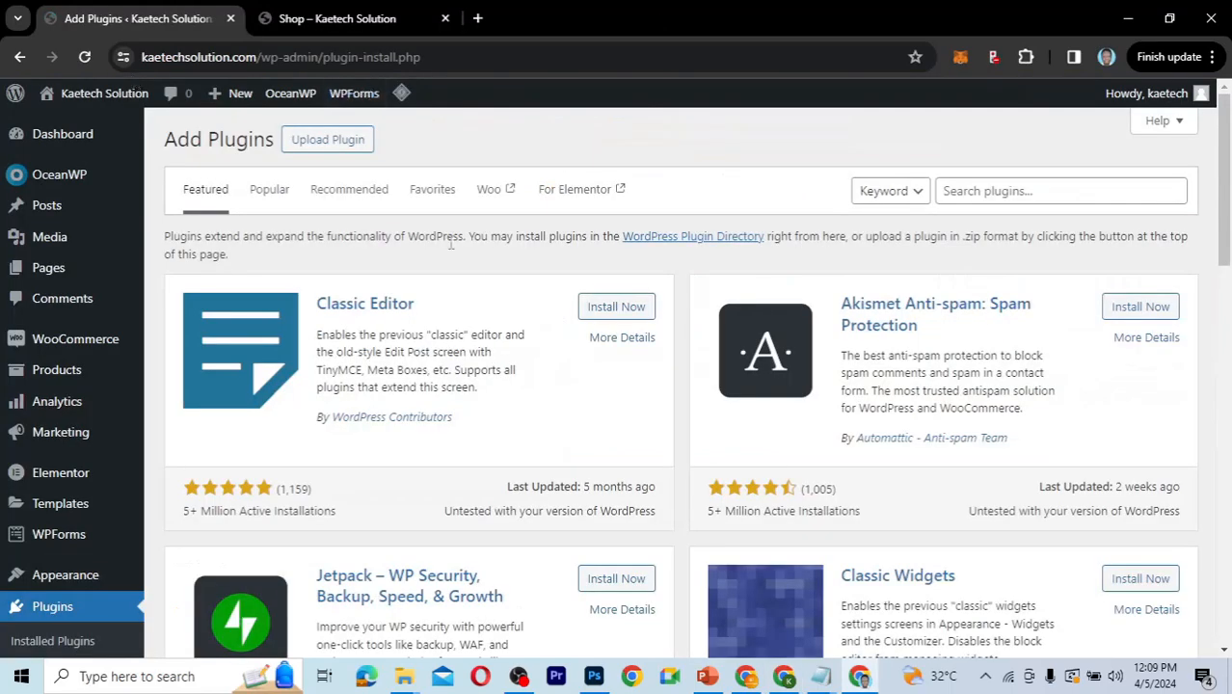
Step: Search the plugin directory for "codesigner" and install the Best WooCommerce Builder for Elementor plugin by Codexpert
{"action": "left_click", "coordinate": [1045, 201]}
{"action": "type", "text": "c"}
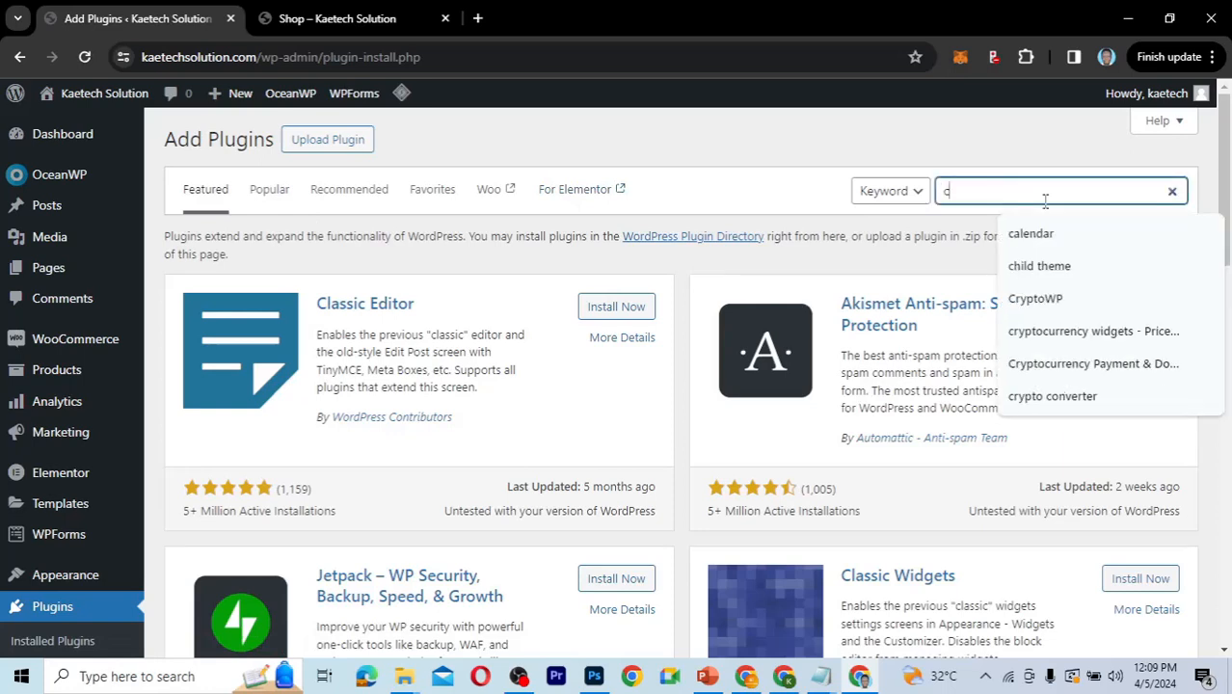
{"action": "type", "text": "odesign"}
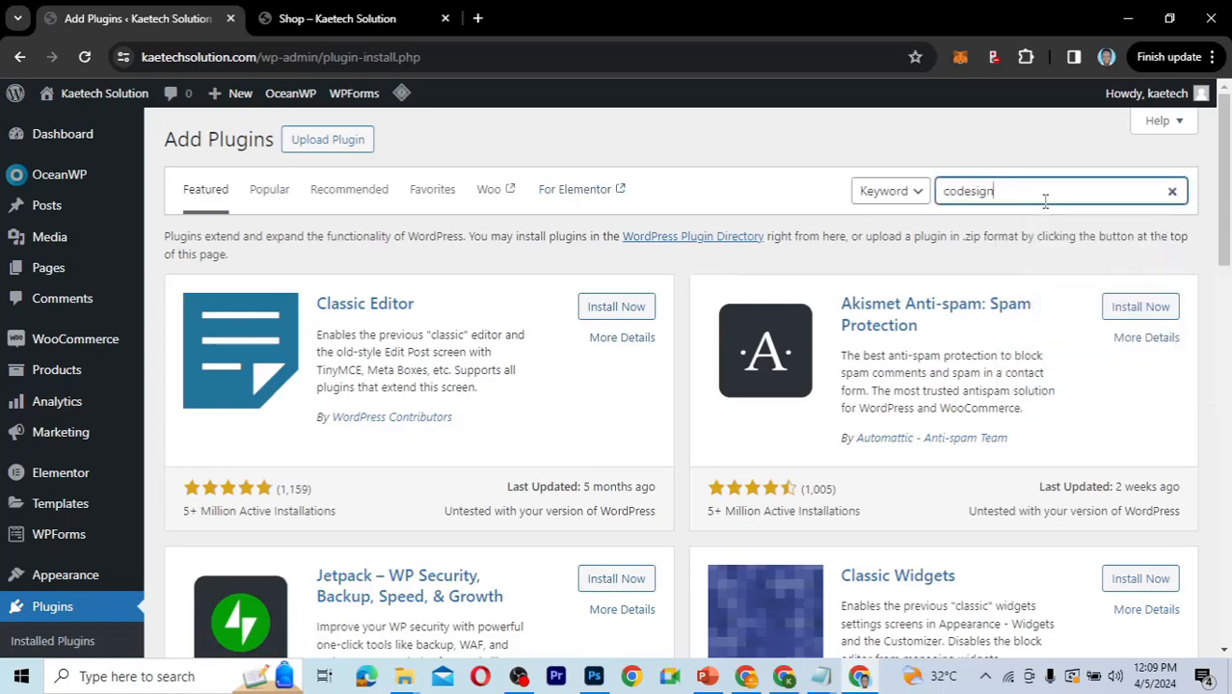
{"action": "type", "text": "er"}
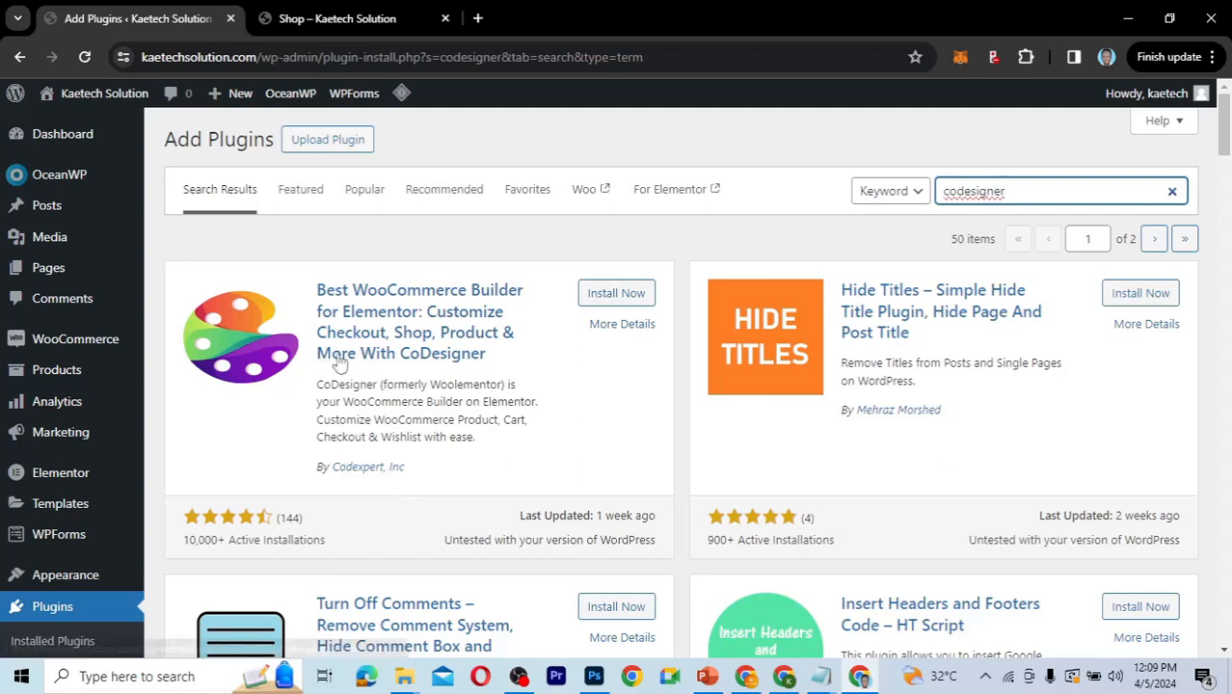
{"action": "left_click", "coordinate": [613, 295]}
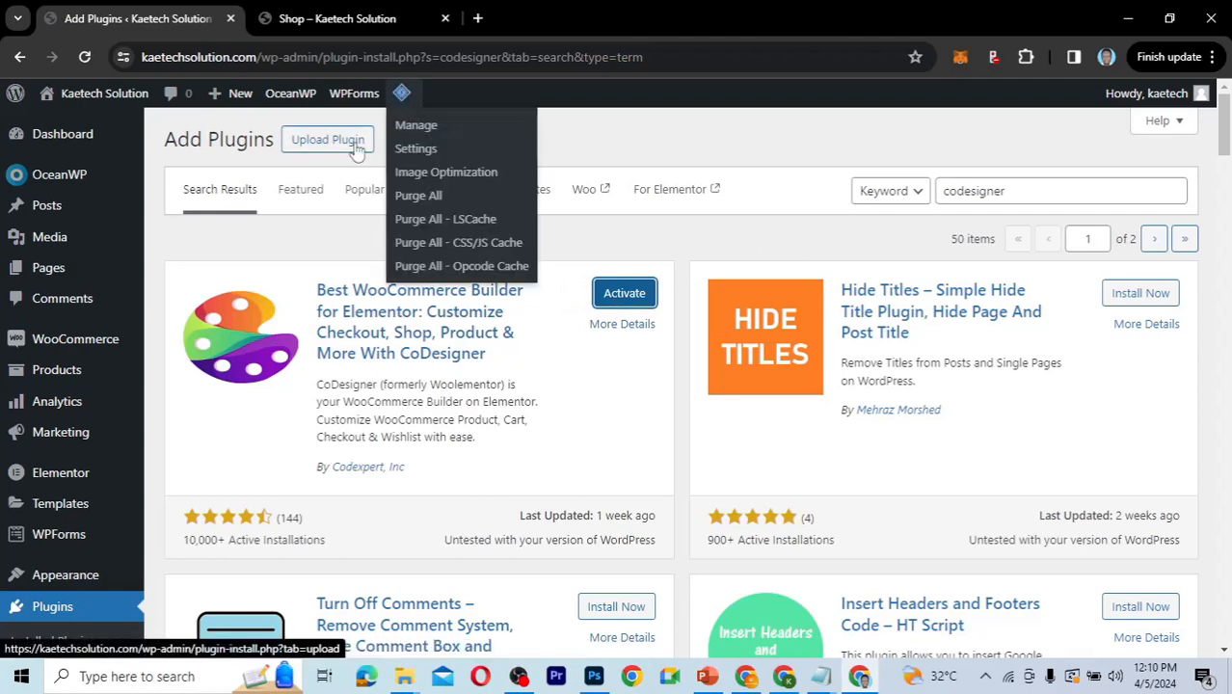
Step: Choose woolementor.4.3.2.zip from the Downloads folder as the plugin file for manual upload
{"action": "left_click", "coordinate": [324, 142]}
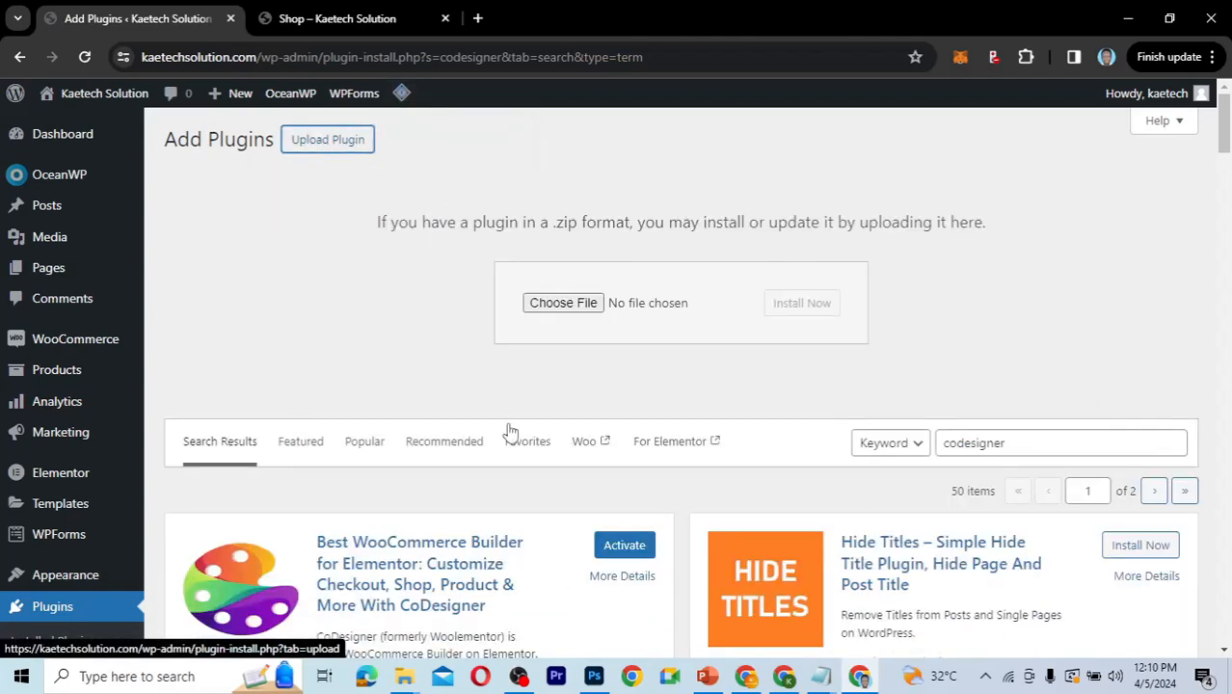
{"action": "left_click", "coordinate": [575, 306]}
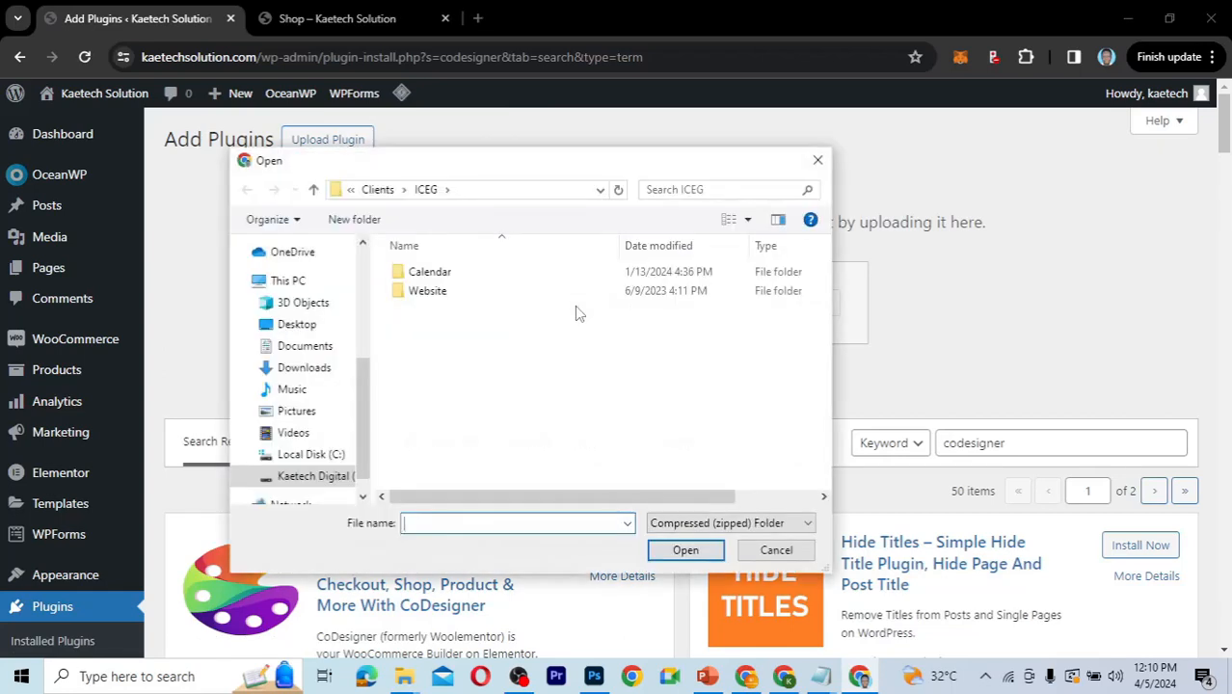
{"action": "left_click", "coordinate": [302, 369]}
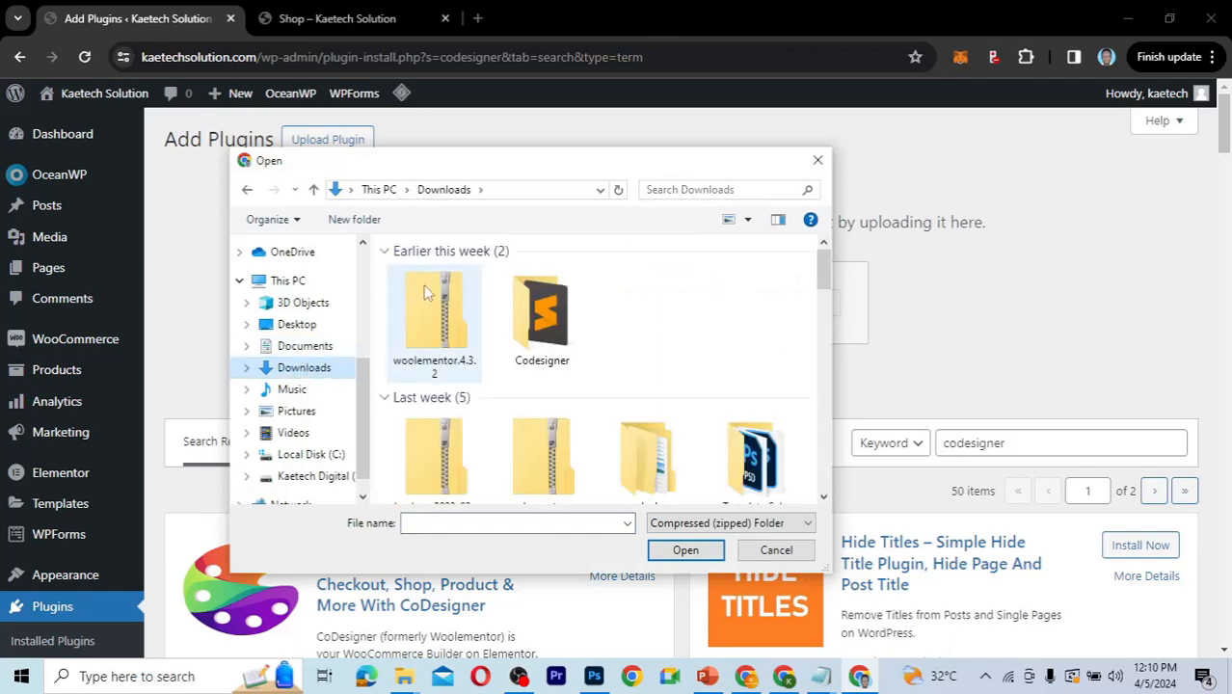
{"action": "left_click", "coordinate": [422, 291]}
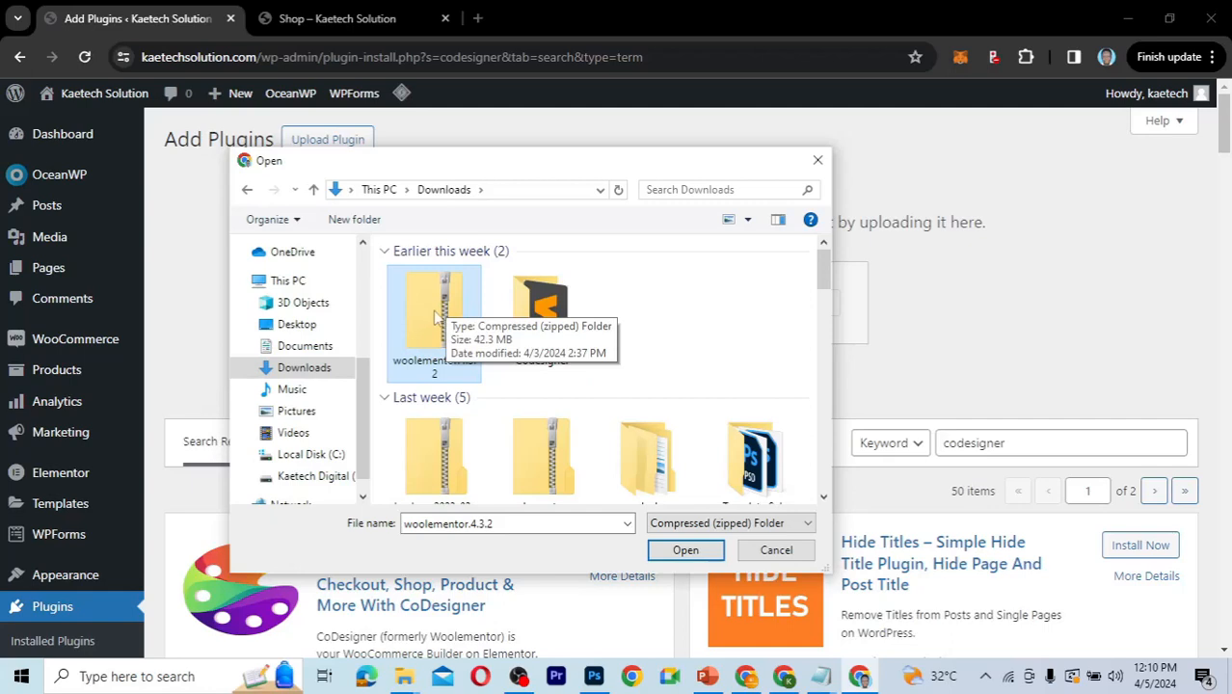
{"action": "left_click", "coordinate": [672, 557]}
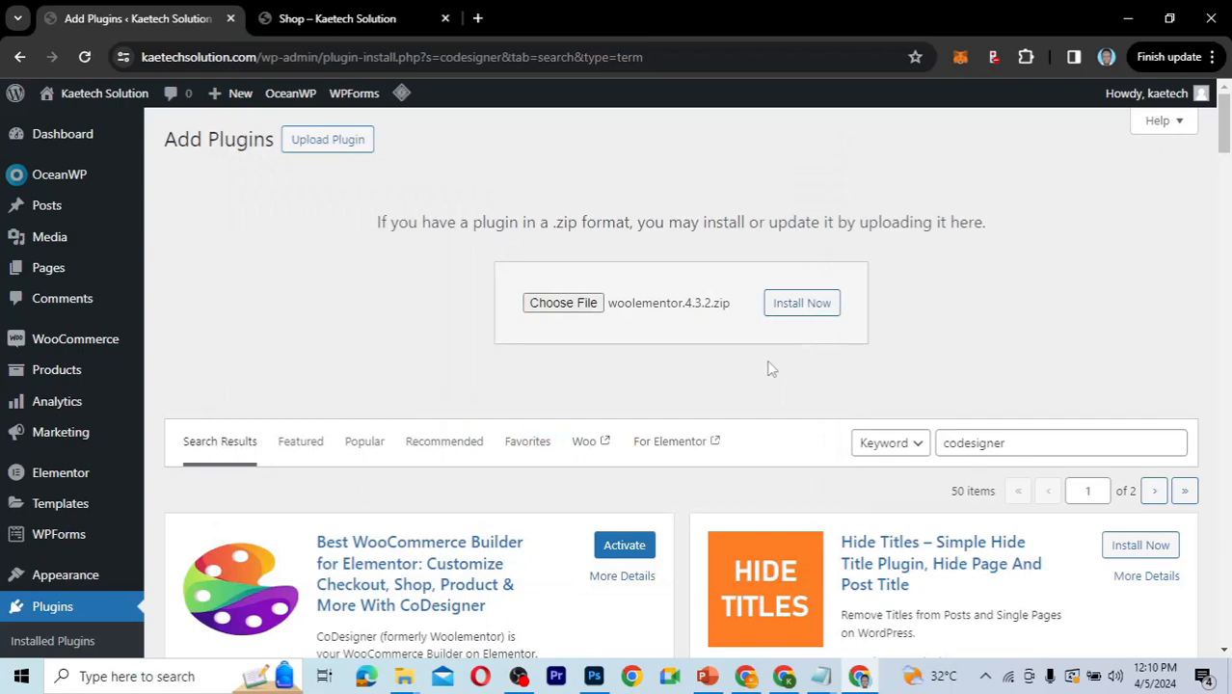
Step: Activate the newly installed CoDesigner plugin and open the list of installed plugins
{"action": "scroll", "coordinate": [940, 323], "scroll_direction": "down", "scroll_amount": 2}
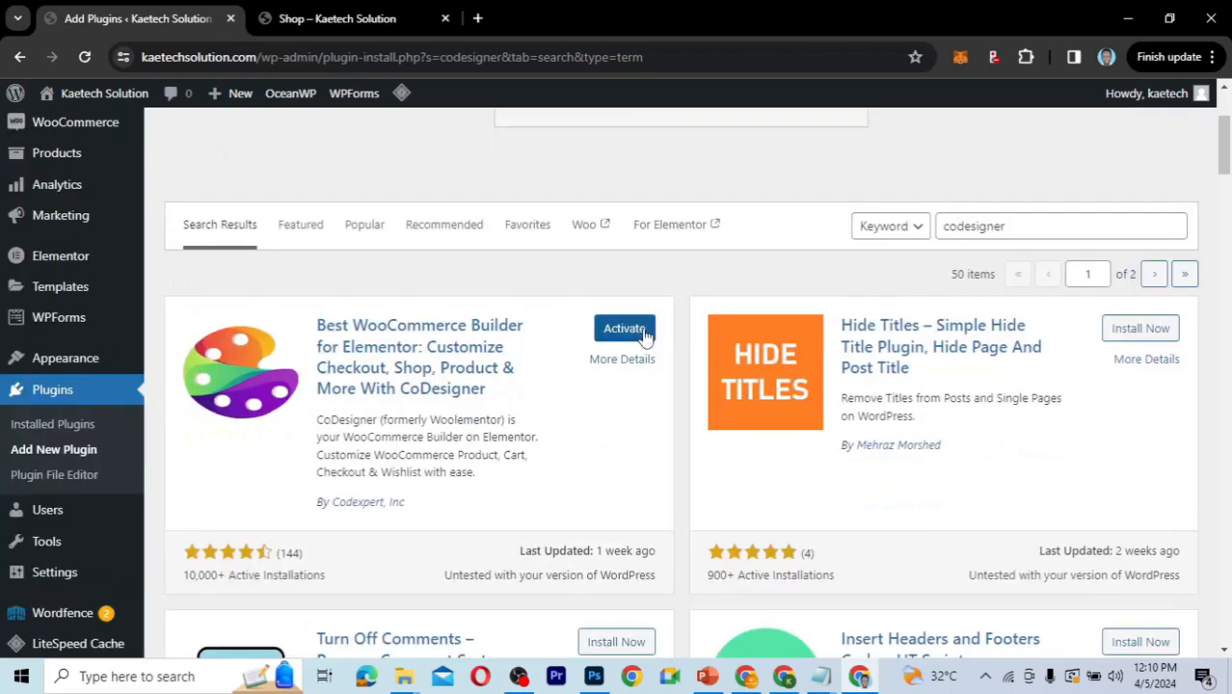
{"action": "left_click", "coordinate": [637, 330]}
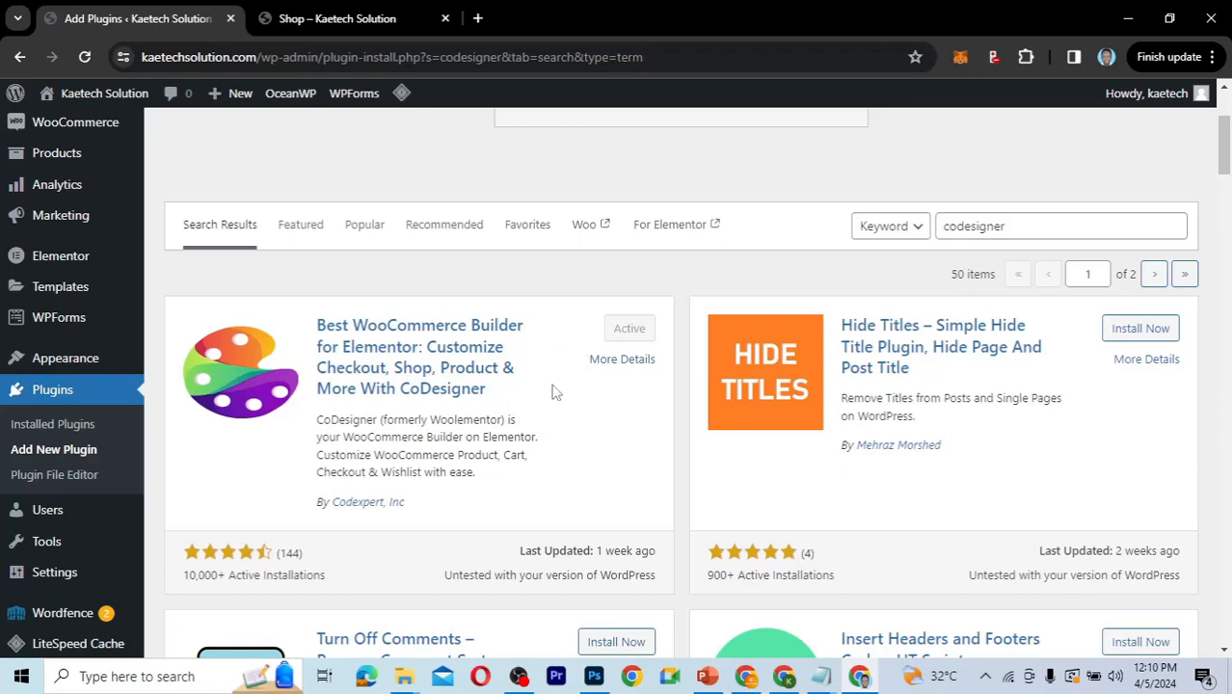
{"action": "left_click", "coordinate": [53, 424]}
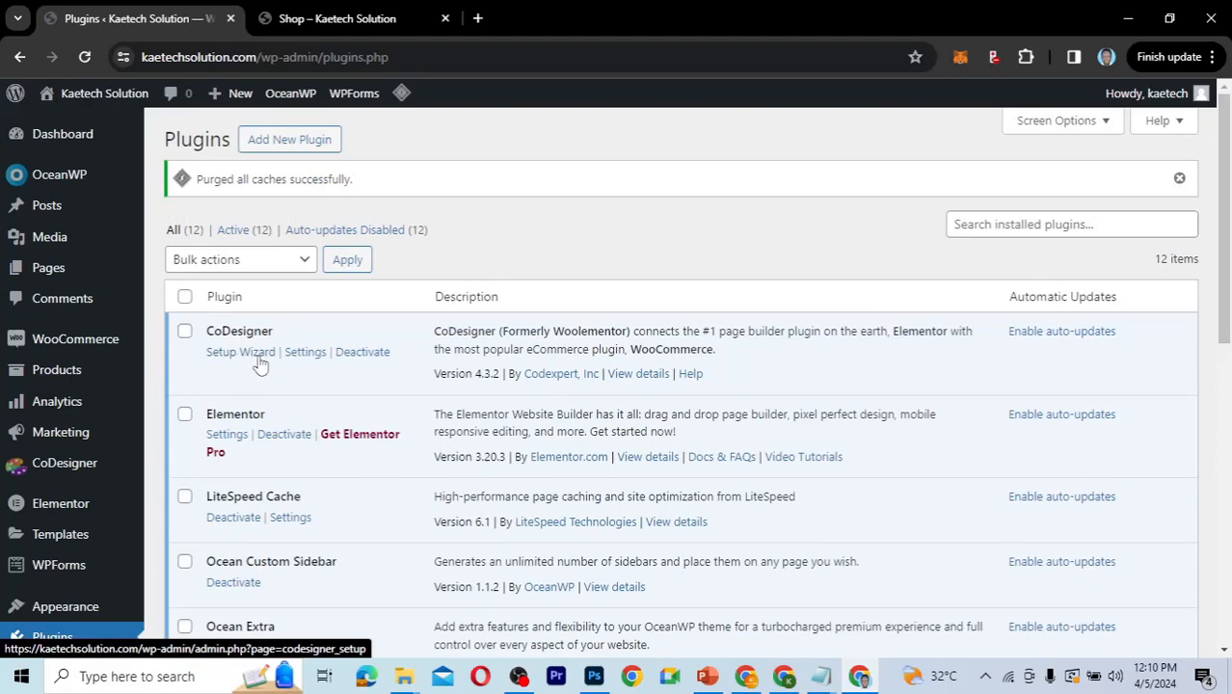
Step: Open CoDesigner's Widgets settings page
{"action": "mouse_move", "coordinate": [39, 465]}
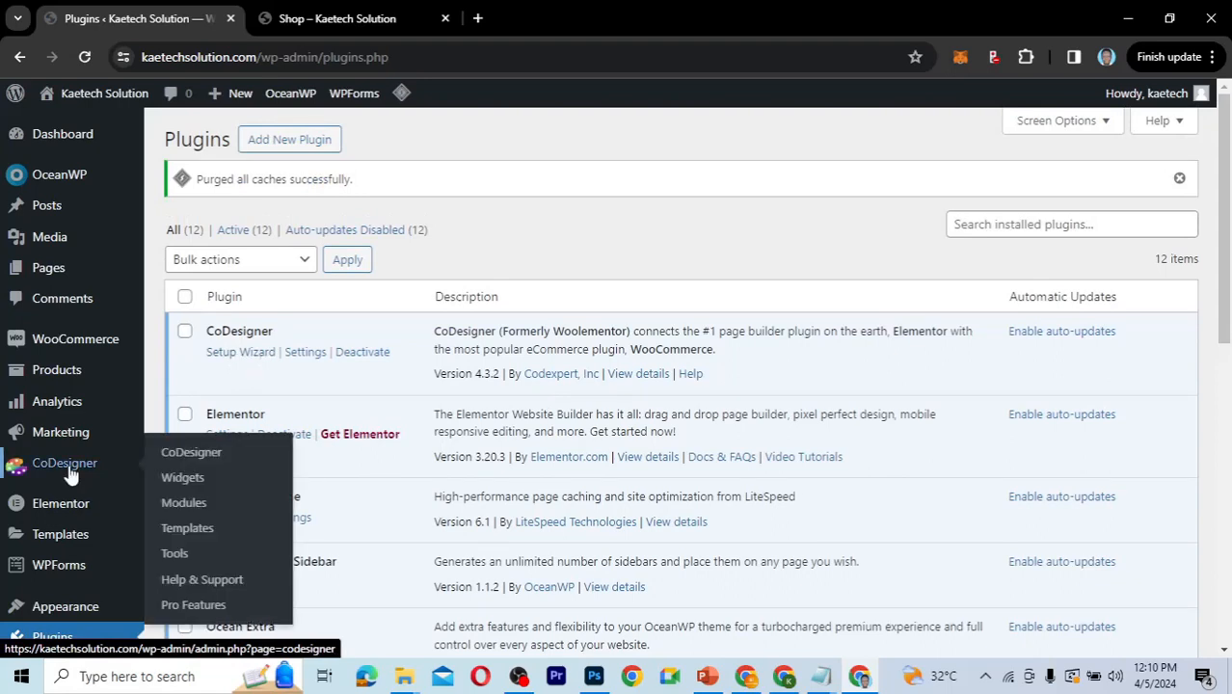
{"action": "left_click", "coordinate": [192, 485]}
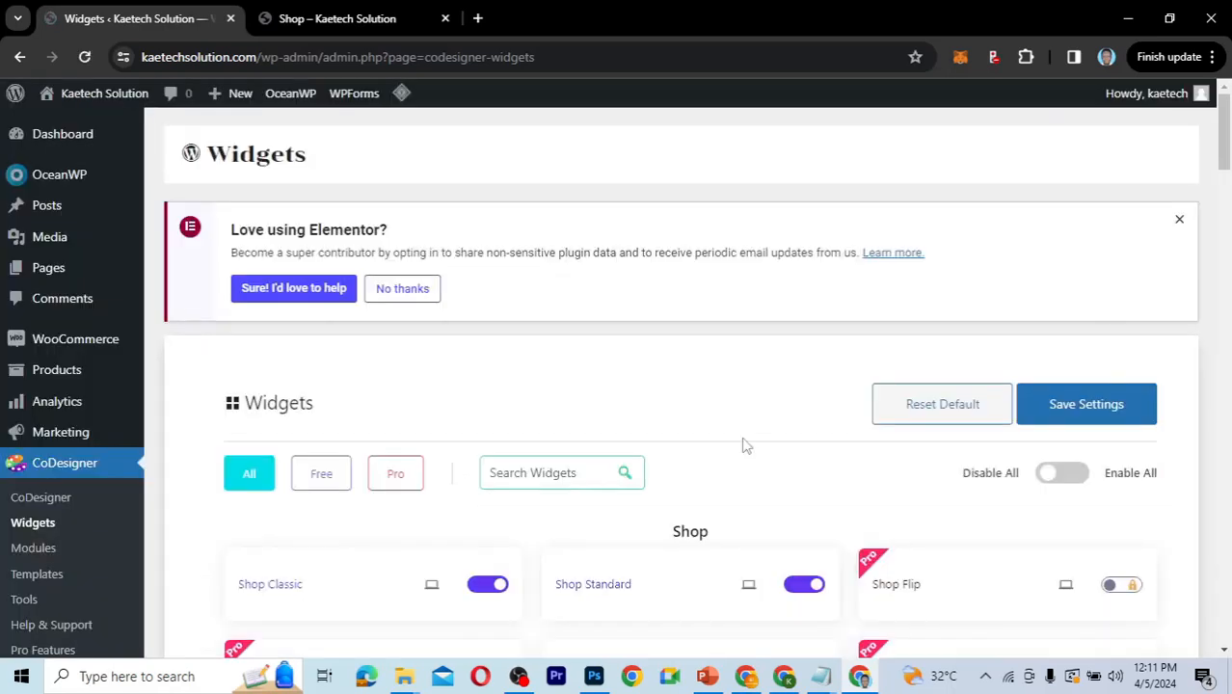
Step: Filter the CoDesigner widgets to the free ones, enable all of them, and save the settings
{"action": "scroll", "coordinate": [745, 445], "scroll_direction": "down", "scroll_amount": 2}
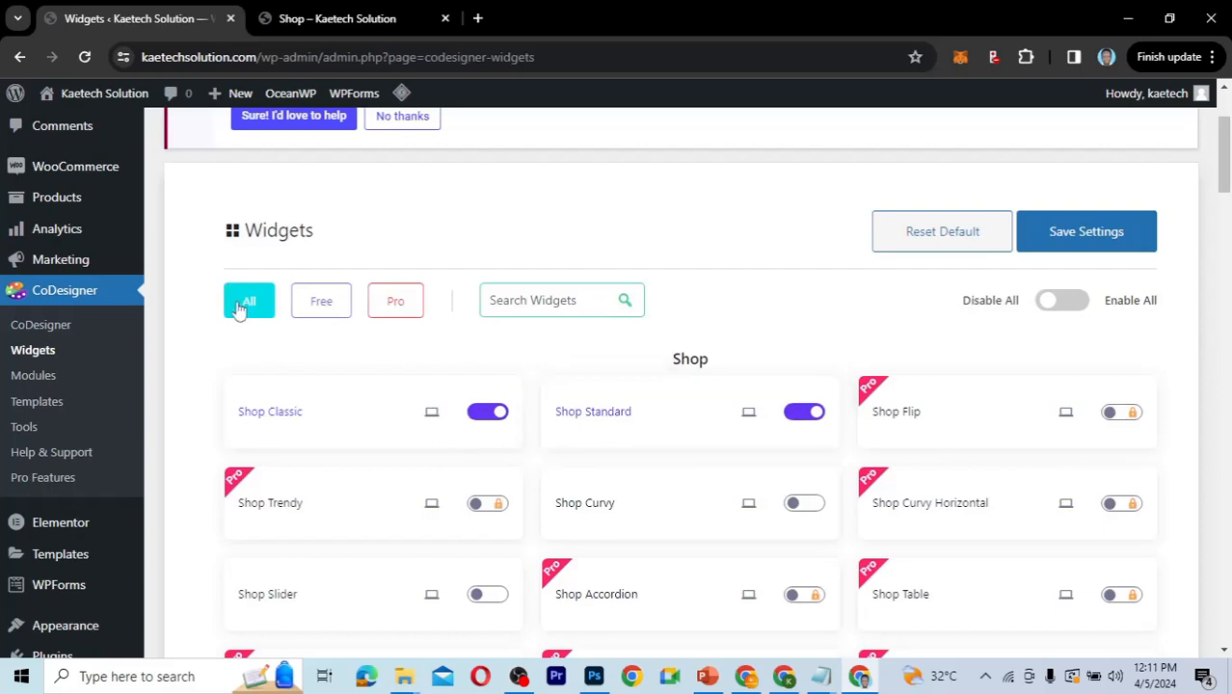
{"action": "left_click", "coordinate": [318, 302]}
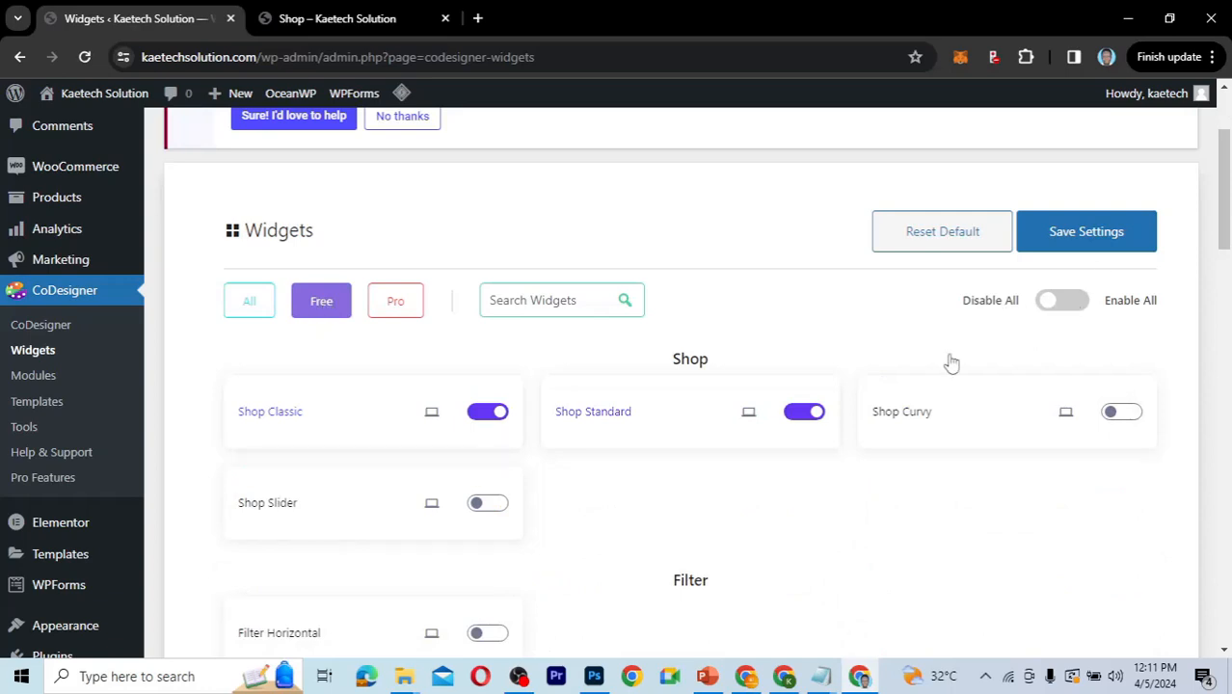
{"action": "left_click", "coordinate": [1080, 307]}
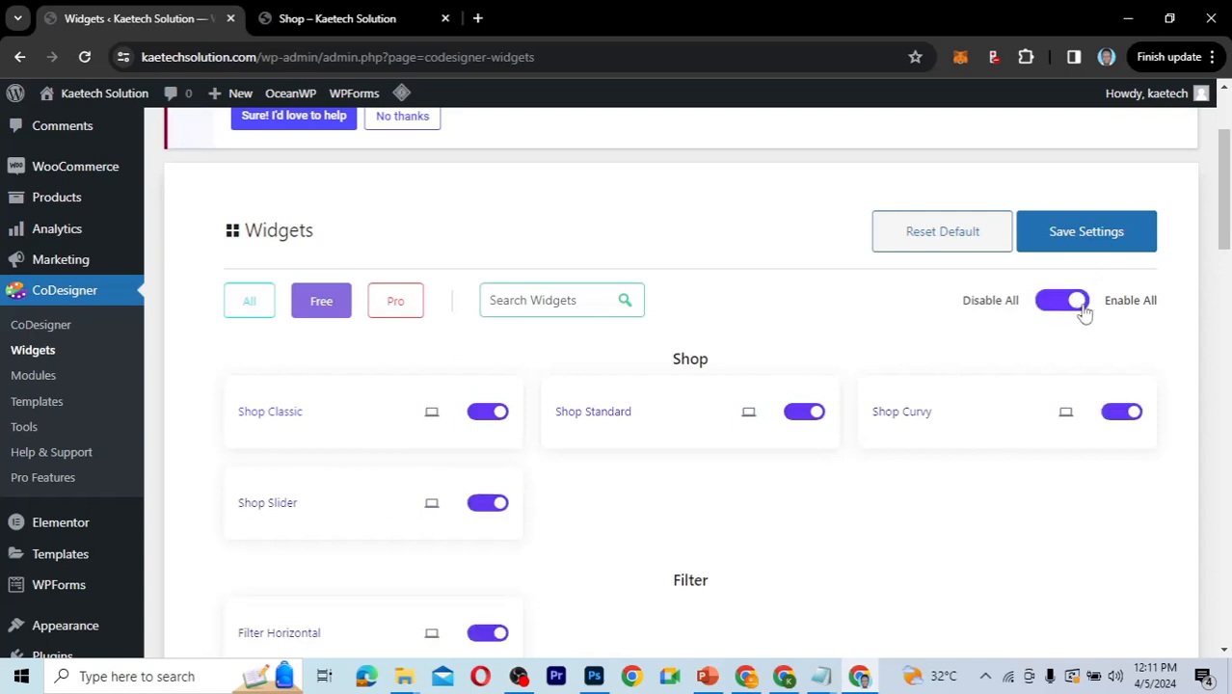
{"action": "scroll", "coordinate": [1192, 300], "scroll_direction": "down", "scroll_amount": 15}
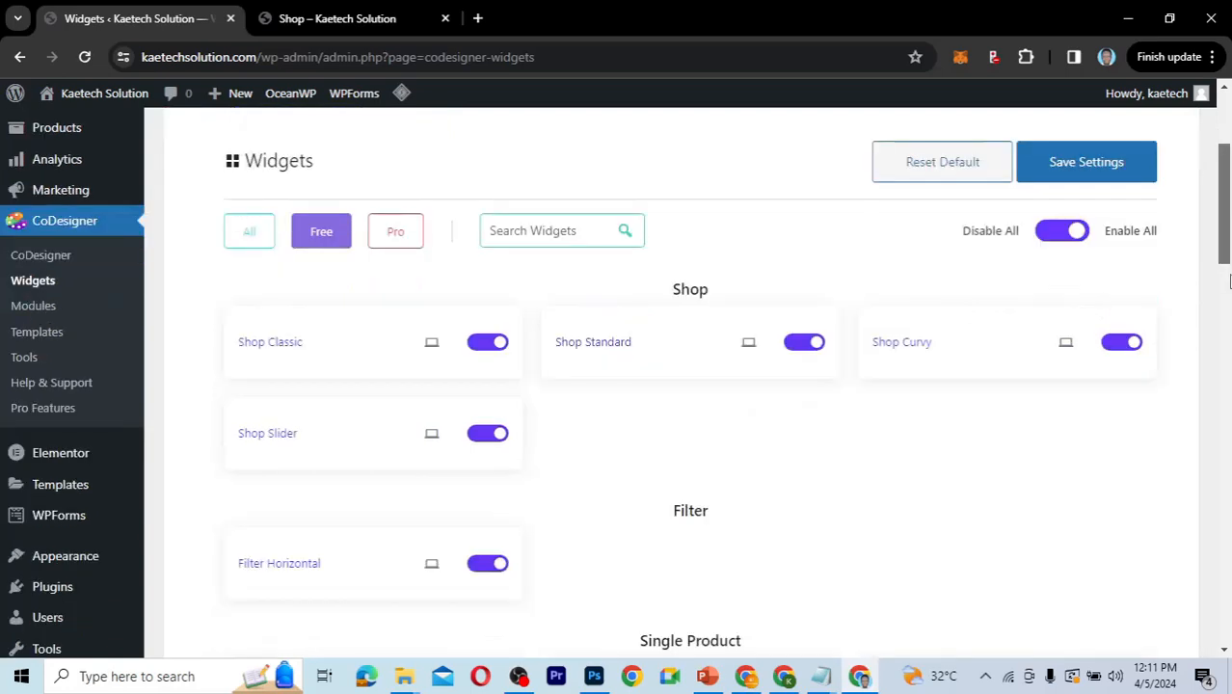
{"action": "scroll", "coordinate": [1212, 496], "scroll_direction": "down", "scroll_amount": 6}
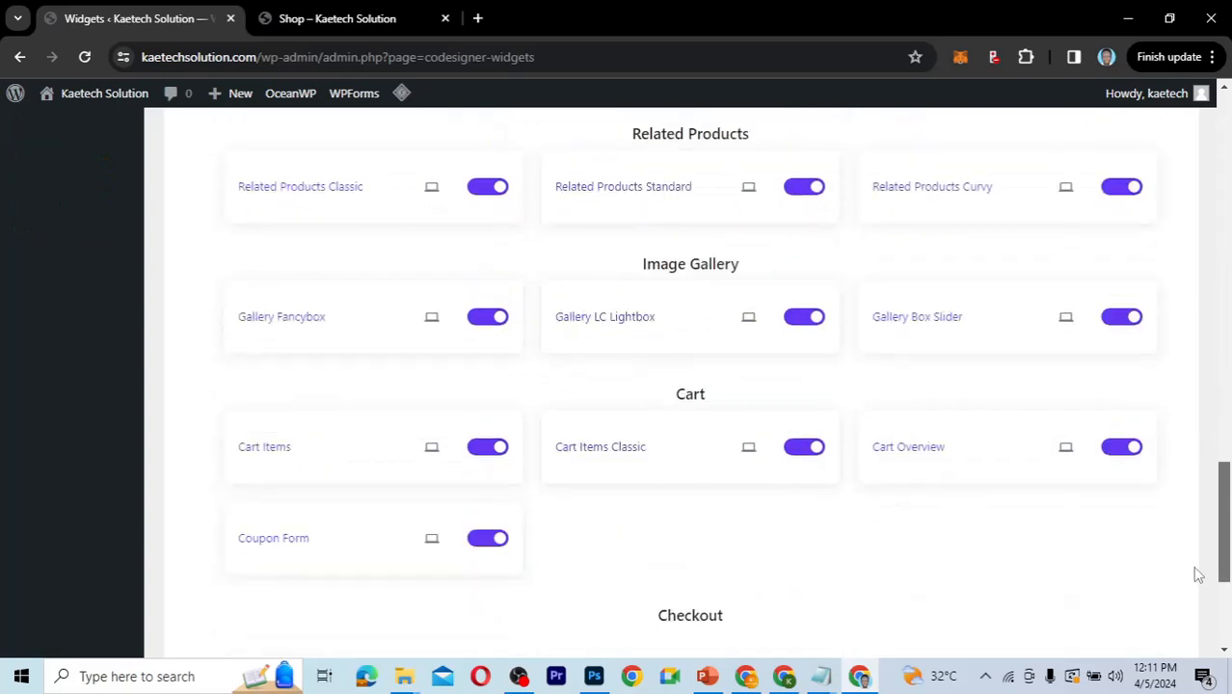
{"action": "left_click_drag", "start_coordinate": [1194, 605], "coordinate": [1189, 221]}
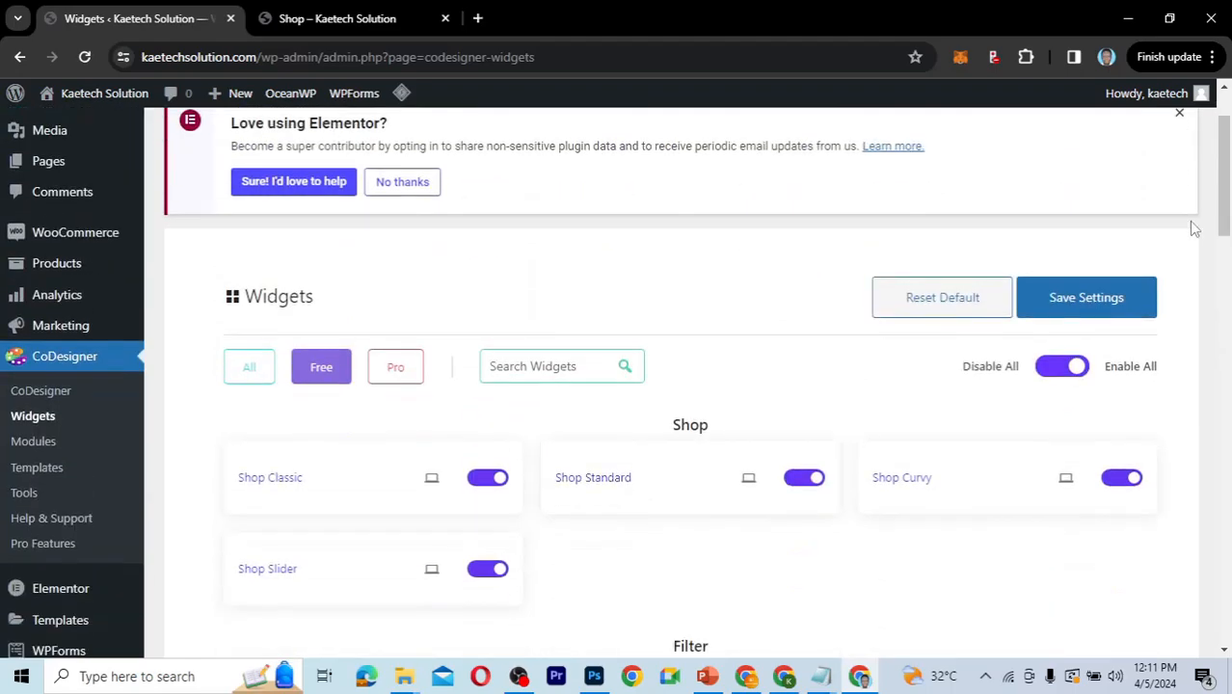
{"action": "left_click", "coordinate": [1082, 300]}
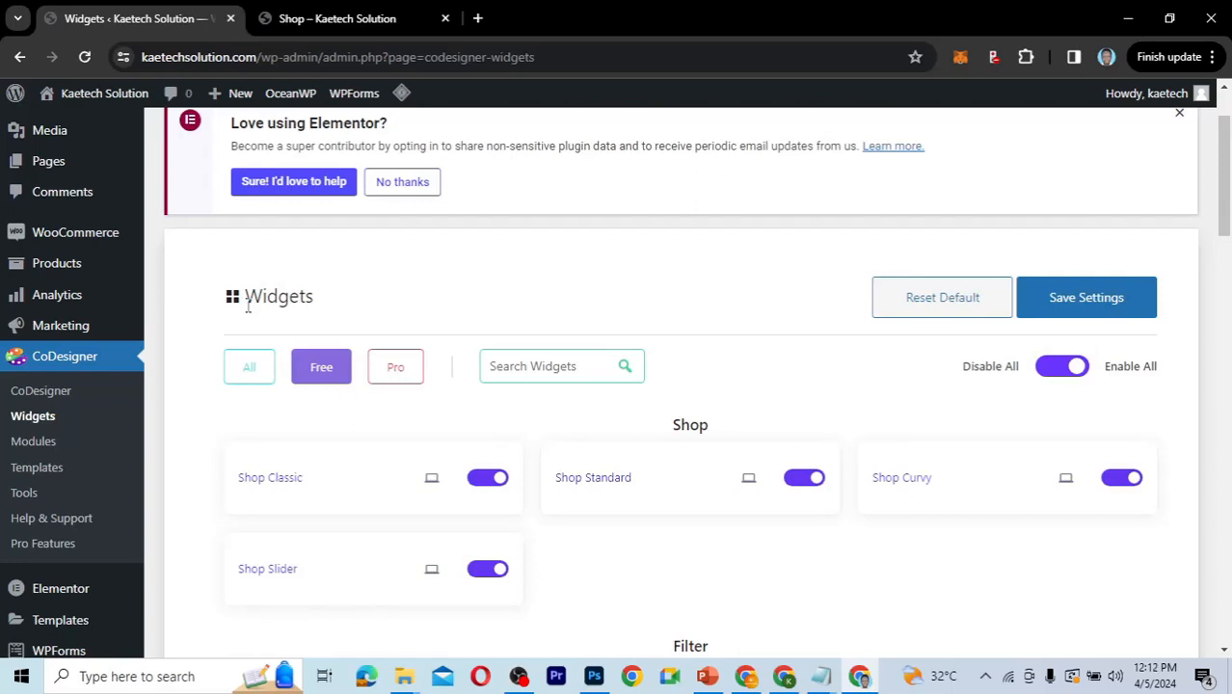
Step: Open the list of all WordPress pages and look through the existing shop pages
{"action": "mouse_move", "coordinate": [21, 162]}
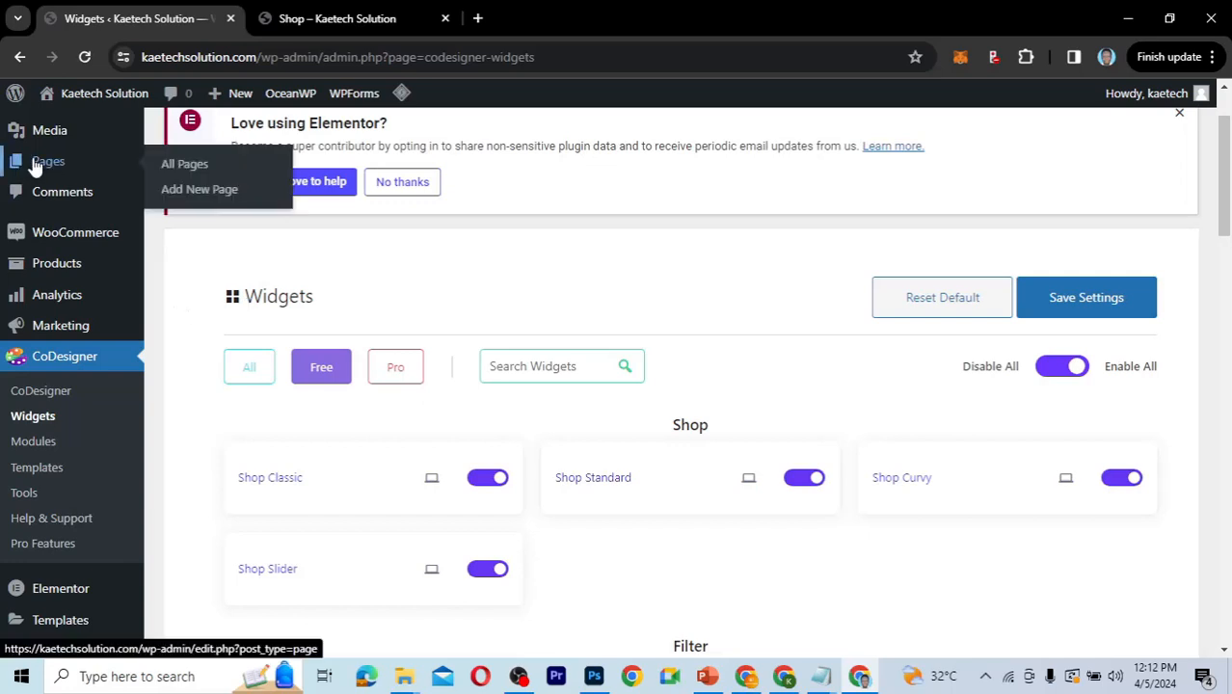
{"action": "left_click", "coordinate": [192, 166]}
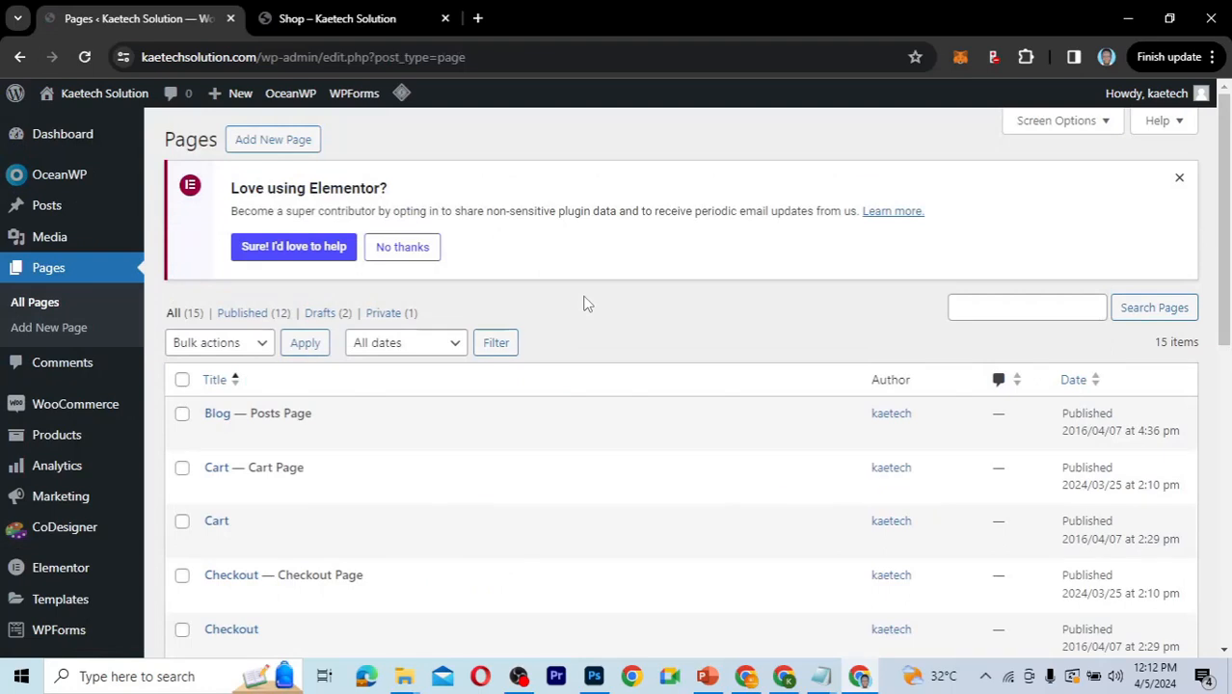
{"action": "scroll", "coordinate": [585, 304], "scroll_direction": "down", "scroll_amount": 5}
{"action": "mouse_move", "coordinate": [267, 531]}
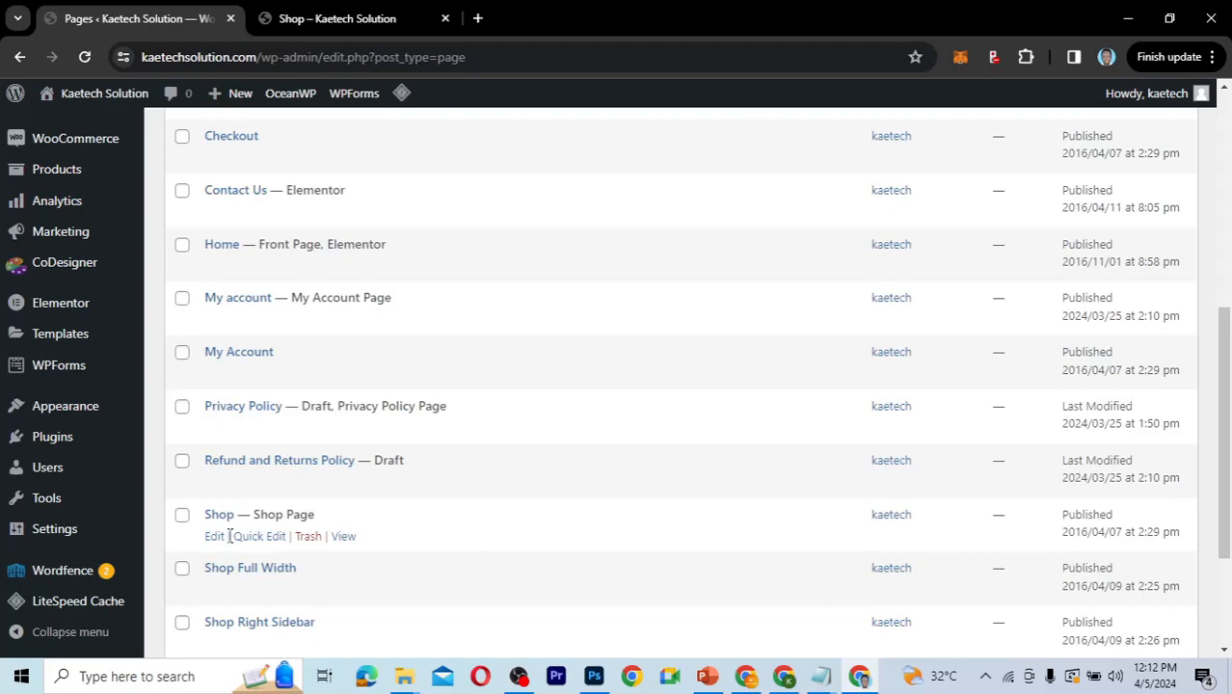
{"action": "scroll", "coordinate": [230, 536], "scroll_direction": "down", "scroll_amount": 2}
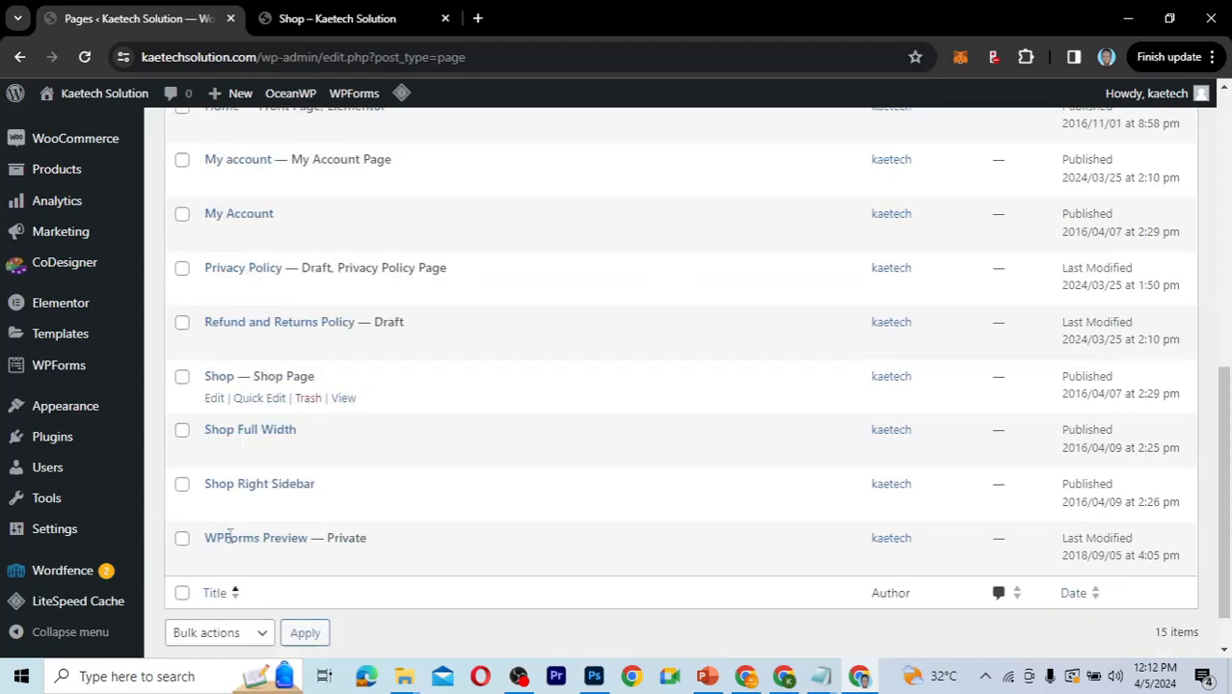
{"action": "scroll", "coordinate": [229, 536], "scroll_direction": "up", "scroll_amount": 7}
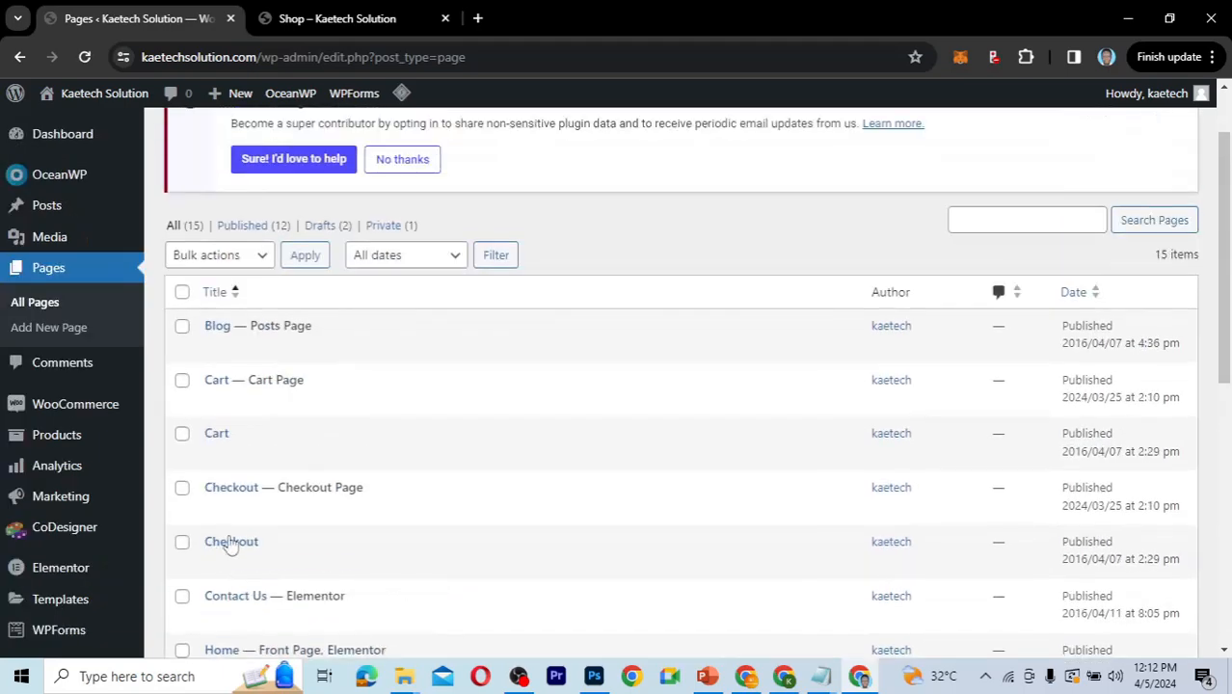
{"action": "scroll", "coordinate": [230, 546], "scroll_direction": "up", "scroll_amount": 1}
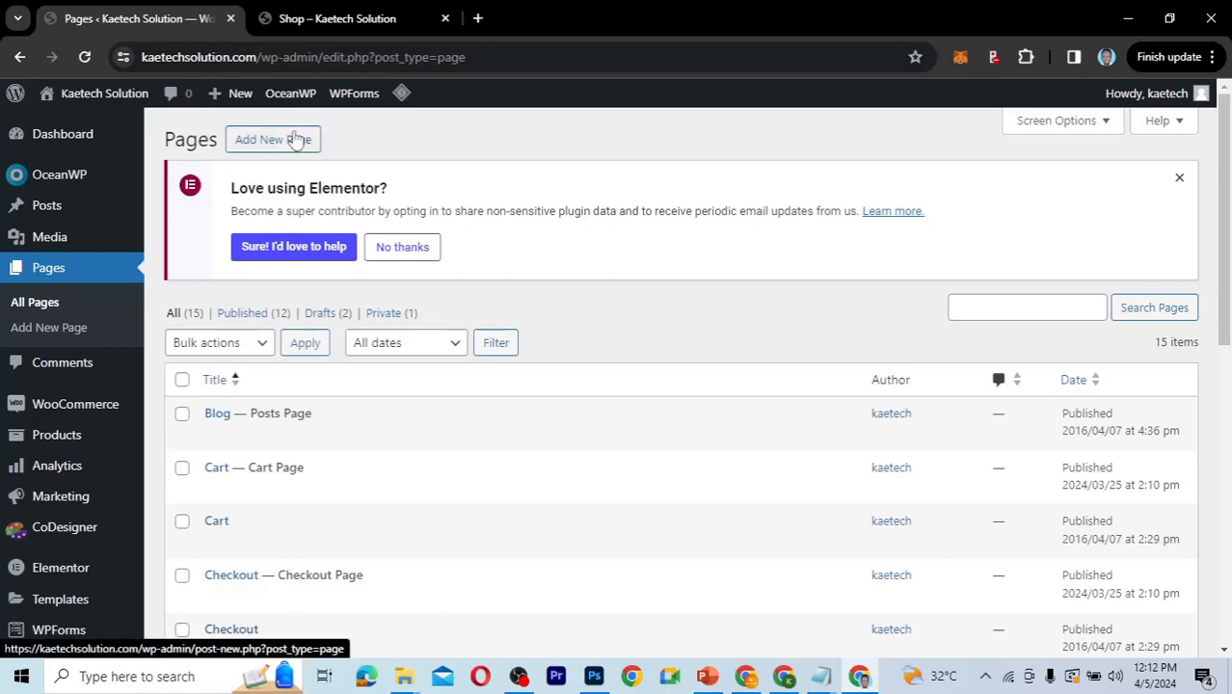
Step: Add a new page titled "Shop page"
{"action": "left_click", "coordinate": [296, 140]}
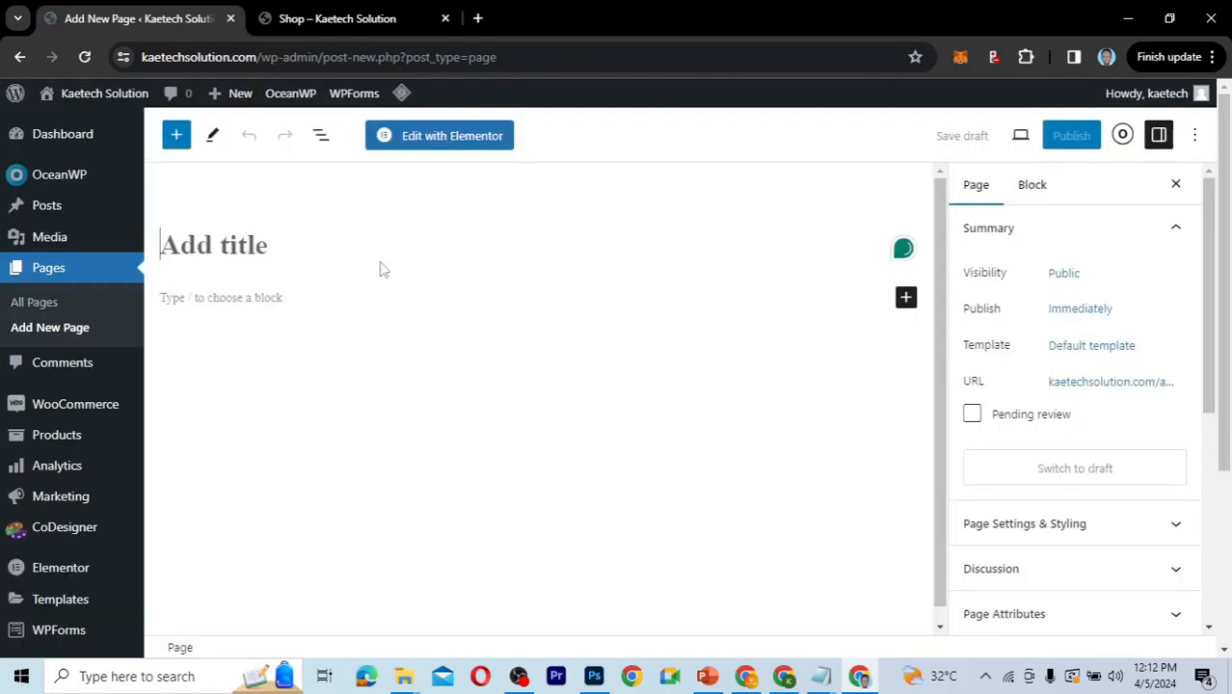
{"action": "type", "text": "Sh"}
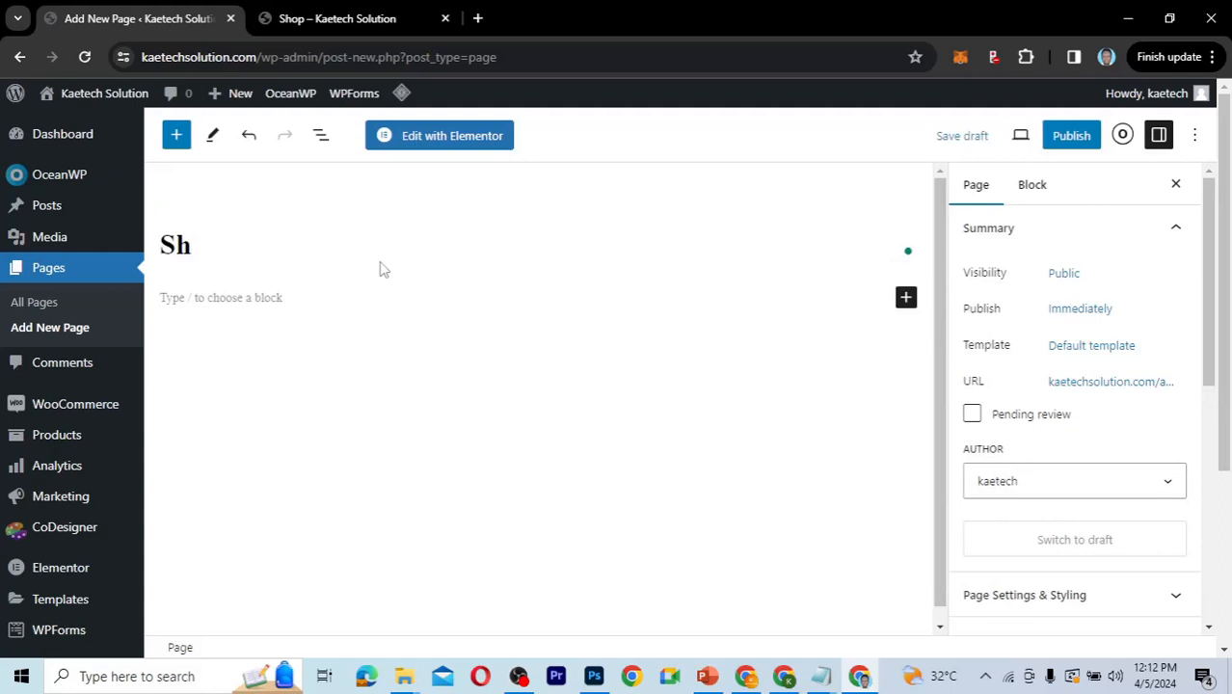
{"action": "type", "text": "ope p"}
{"action": "key", "text": "BackSpace"}
{"action": "key", "text": "BackSpace"}
{"action": "key", "text": "BackSpace"}
{"action": "type", "text": "page"}
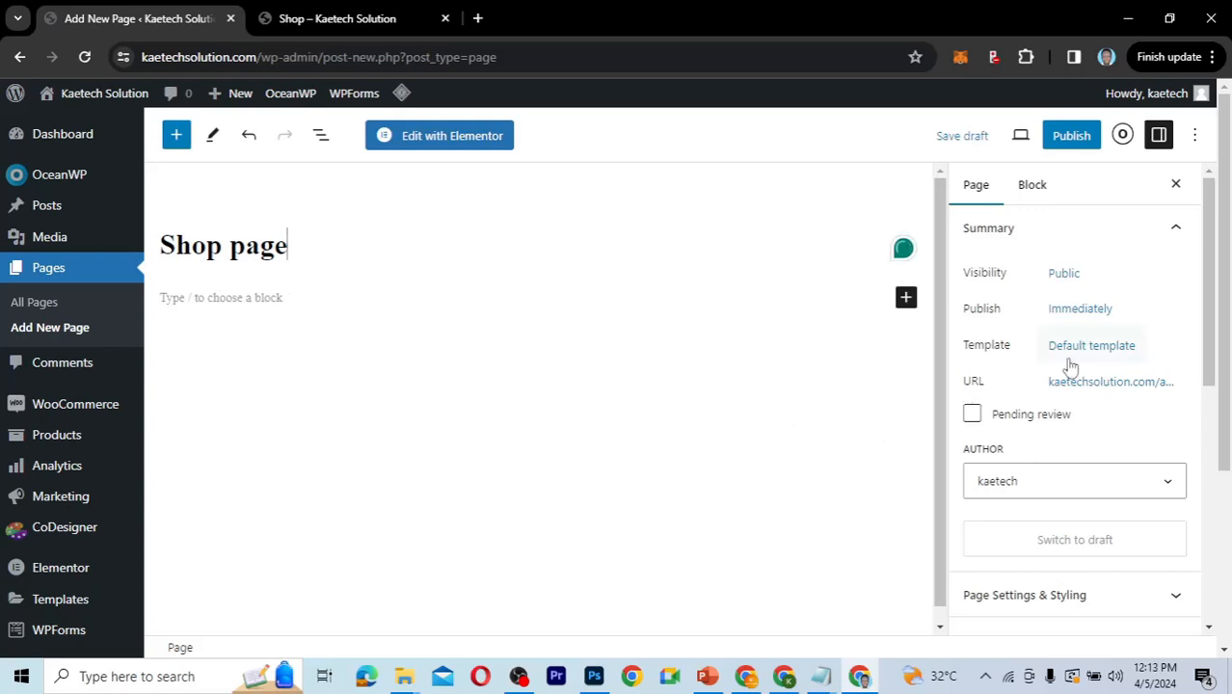
Step: Set the new page's template to Elementor Full Width
{"action": "left_click", "coordinate": [1099, 349]}
{"action": "left_click", "coordinate": [1032, 486]}
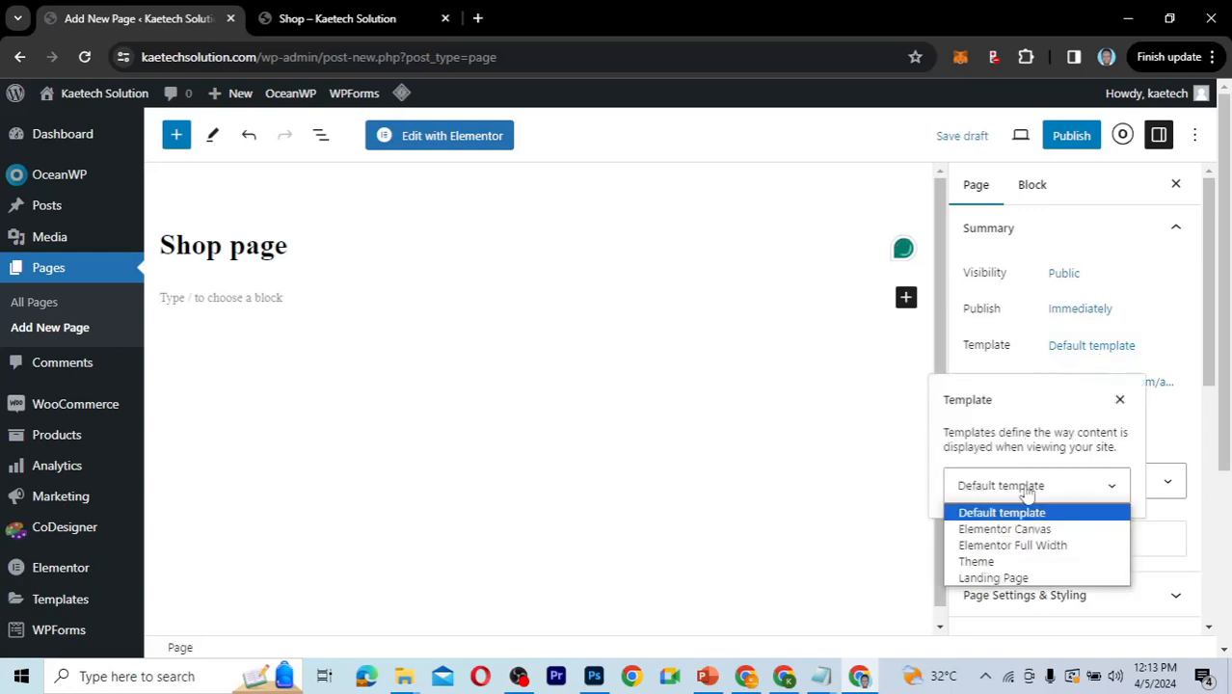
{"action": "left_click", "coordinate": [1005, 546]}
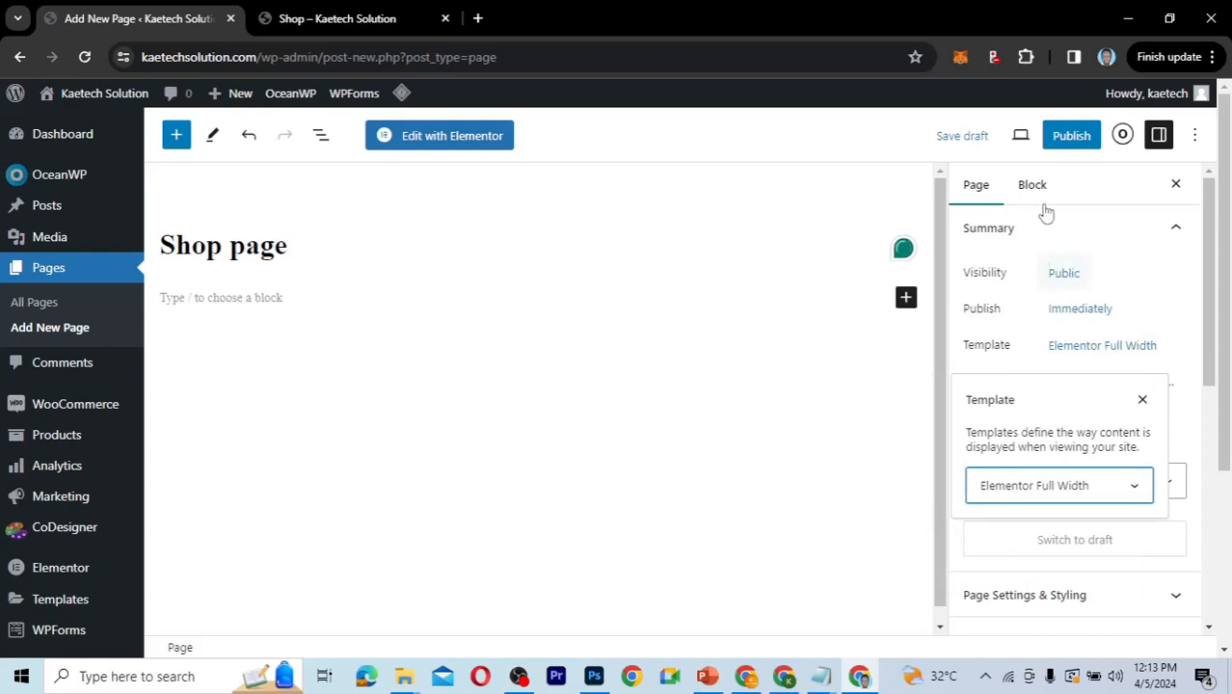
Step: Disable the page title display in the OceanWP page settings for the new page
{"action": "left_click", "coordinate": [1124, 135]}
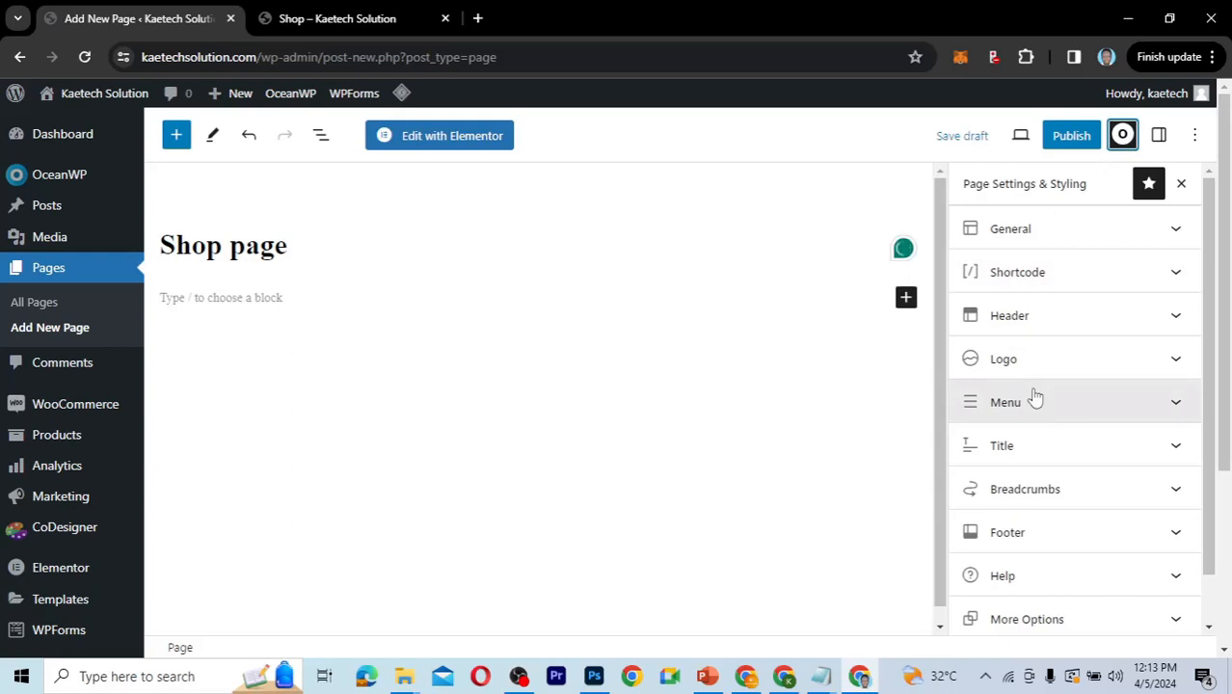
{"action": "left_click", "coordinate": [1034, 449]}
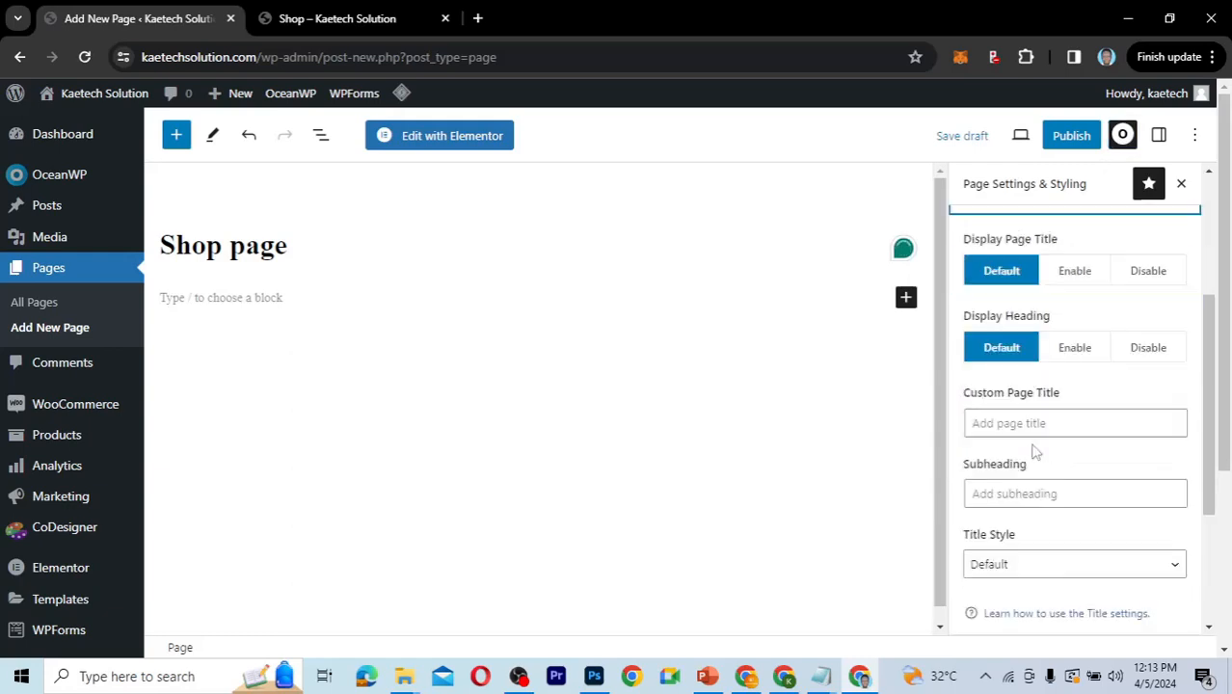
{"action": "scroll", "coordinate": [1147, 276], "scroll_direction": "up", "scroll_amount": 1}
{"action": "left_click", "coordinate": [1147, 277]}
{"action": "left_click", "coordinate": [1145, 275]}
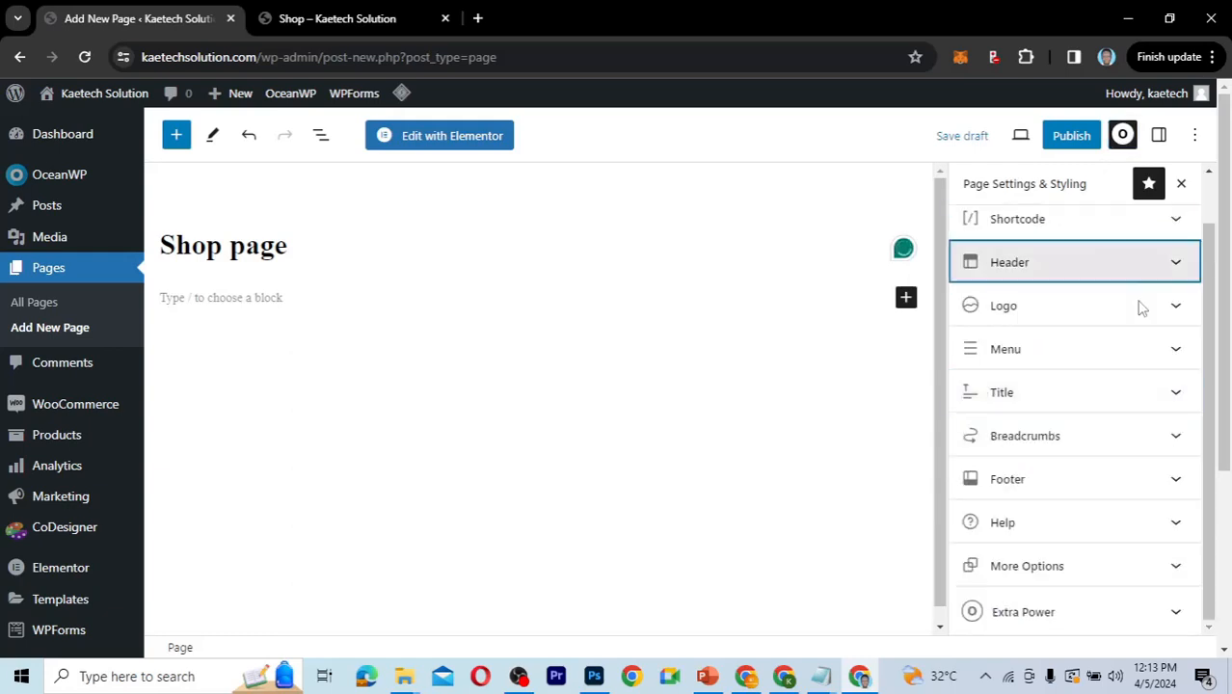
{"action": "left_click", "coordinate": [1091, 274]}
{"action": "left_click", "coordinate": [1067, 395]}
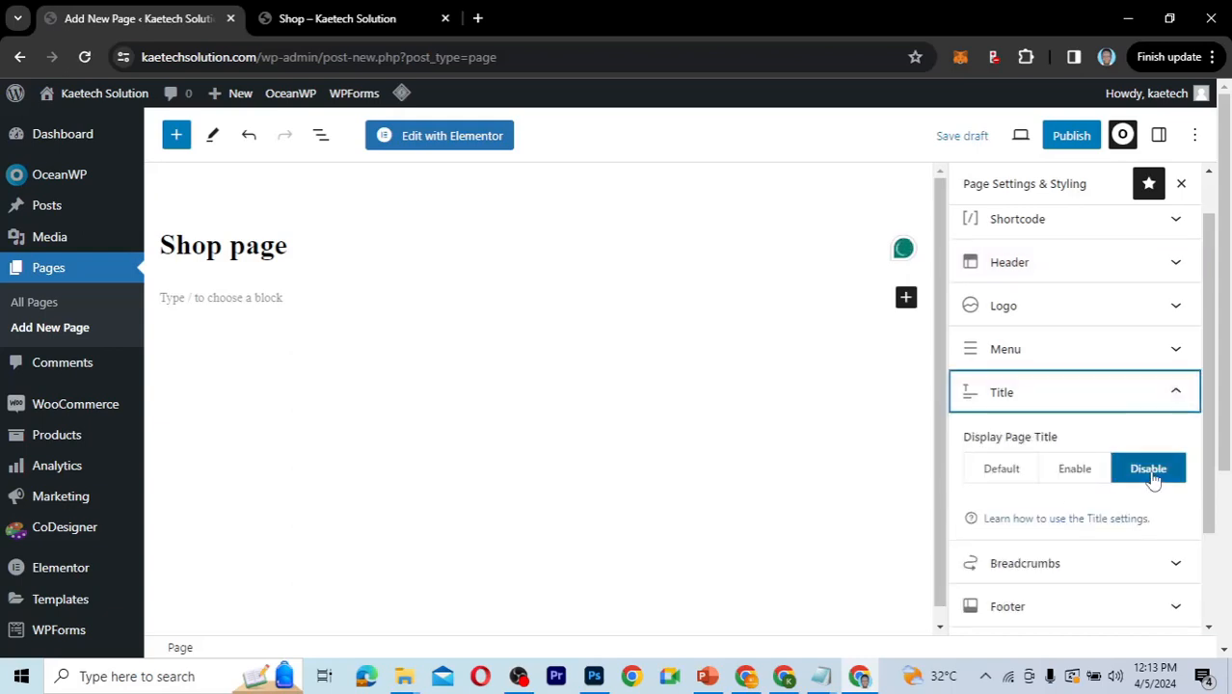
{"action": "left_click", "coordinate": [1038, 393]}
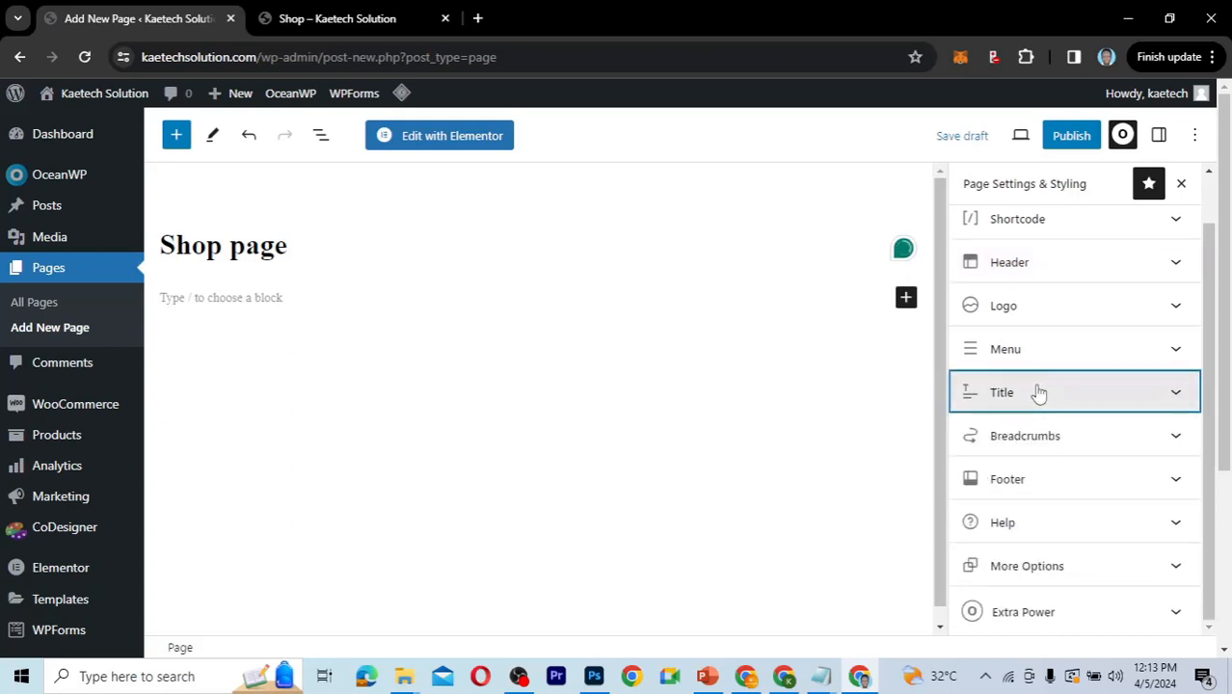
Step: Publish the Shop page and view the live page in a new browser tab
{"action": "left_click", "coordinate": [1075, 136]}
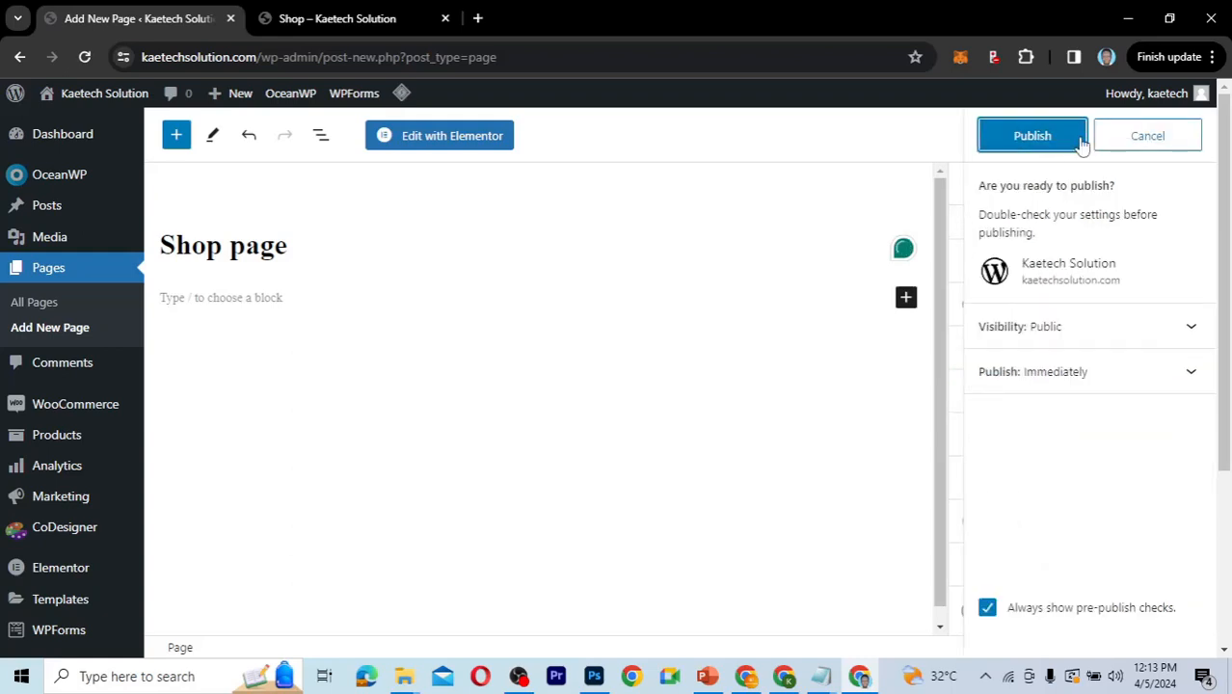
{"action": "left_click", "coordinate": [1054, 137]}
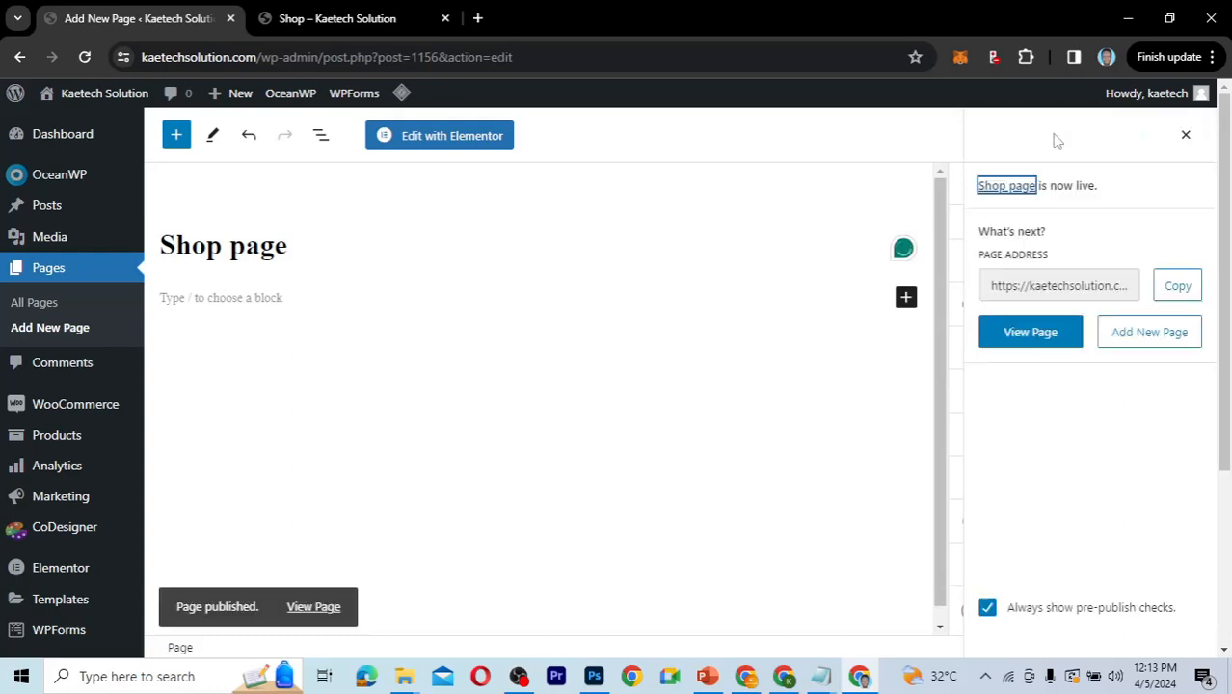
{"action": "right_click", "coordinate": [308, 607]}
{"action": "left_click", "coordinate": [382, 374]}
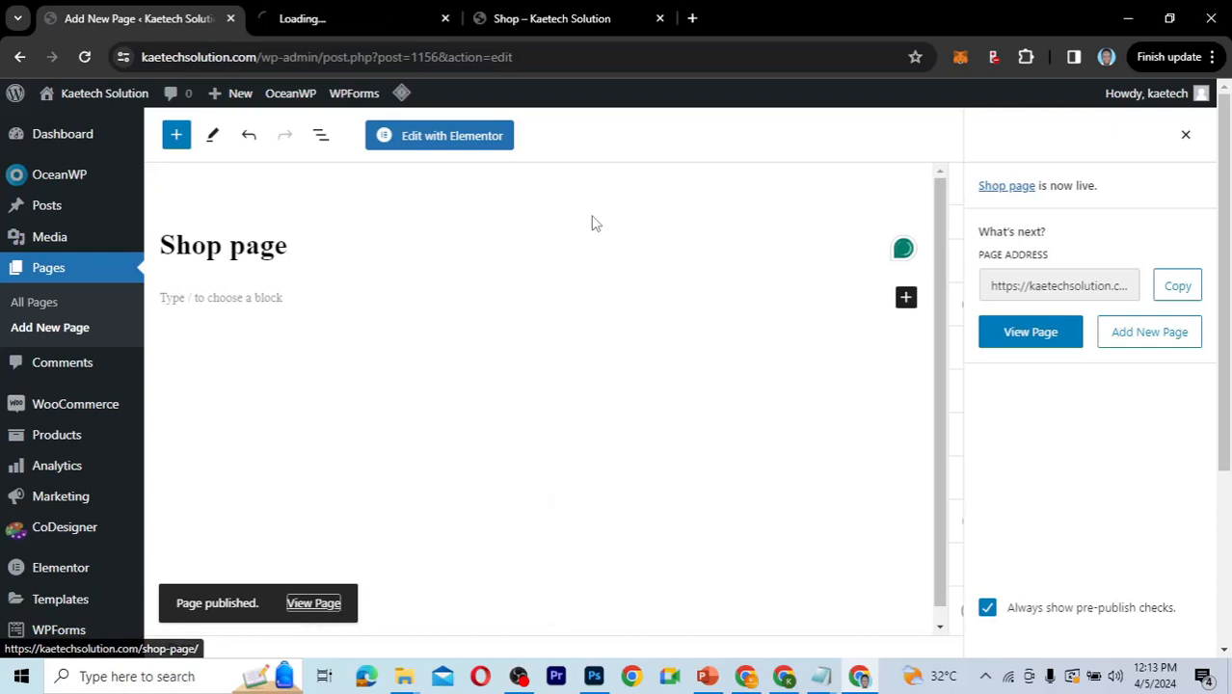
{"action": "left_click", "coordinate": [360, 23]}
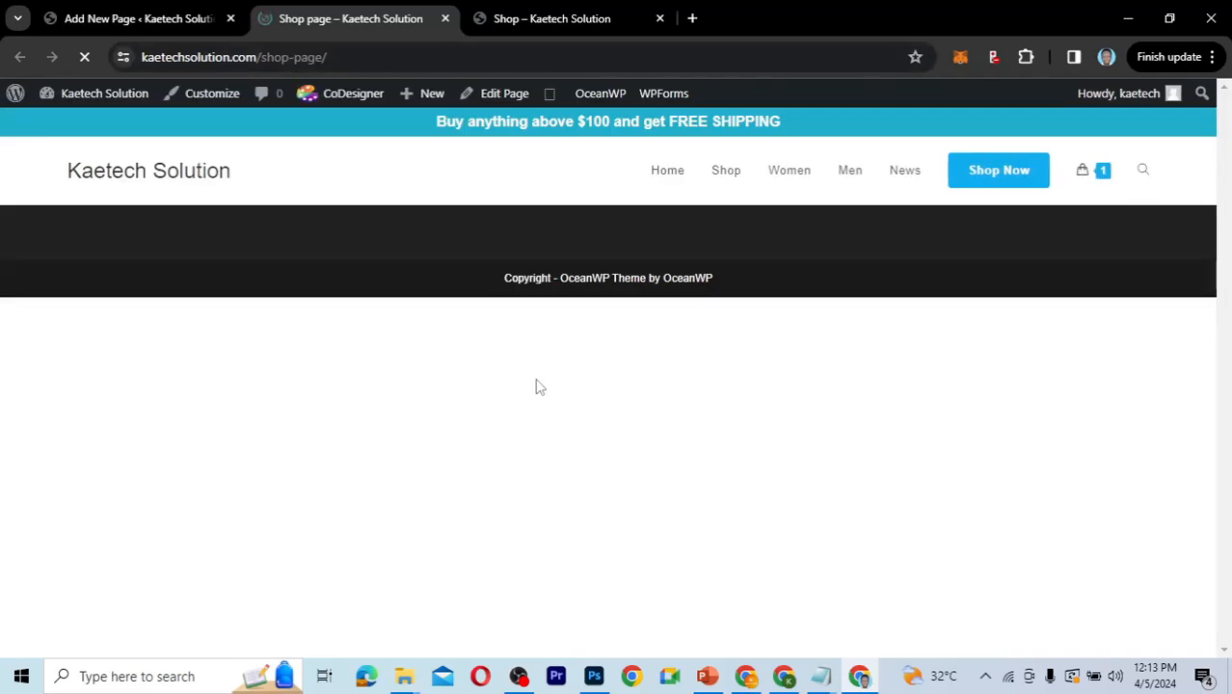
Step: Return to the page editor, open the Shop page in Elementor, and look through the CoDesigner widget categories
{"action": "left_click", "coordinate": [169, 13]}
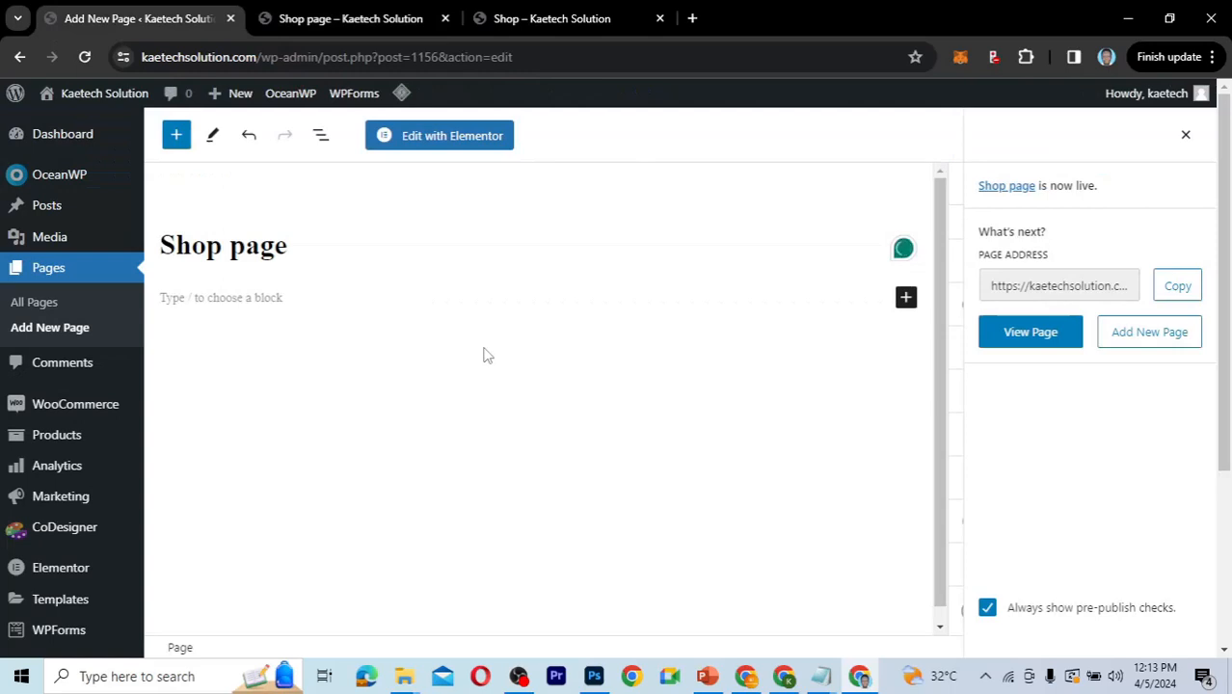
{"action": "left_click", "coordinate": [467, 136]}
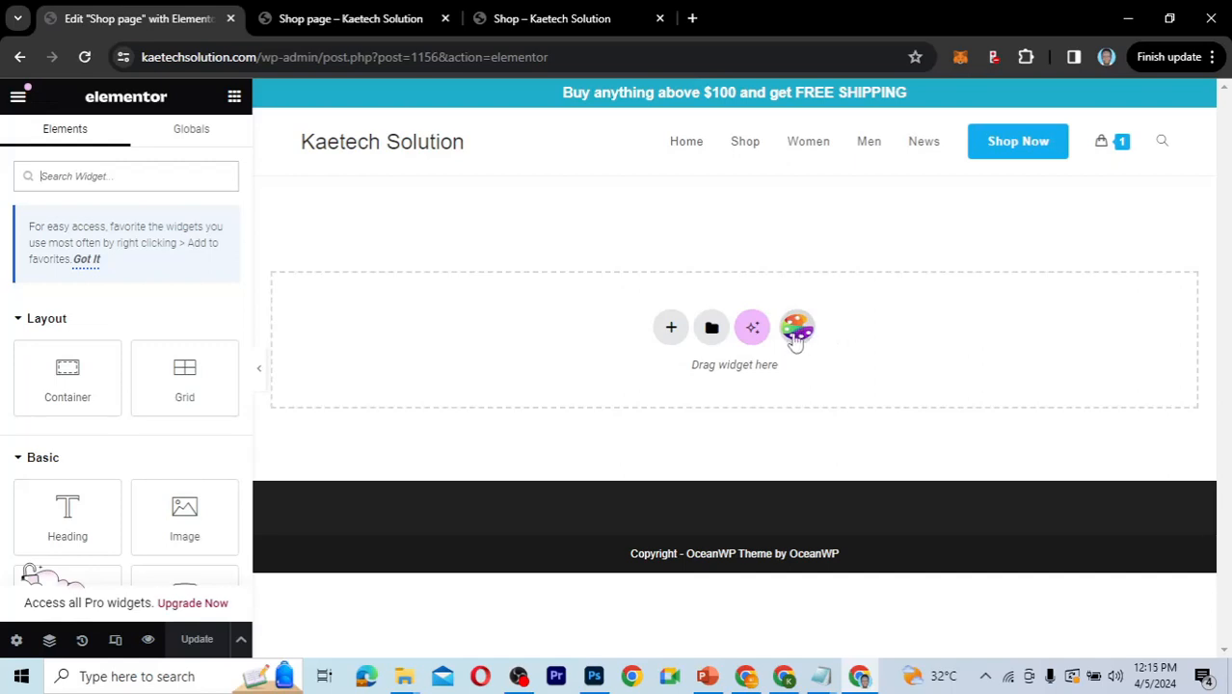
{"action": "scroll", "coordinate": [85, 378], "scroll_direction": "down", "scroll_amount": 10}
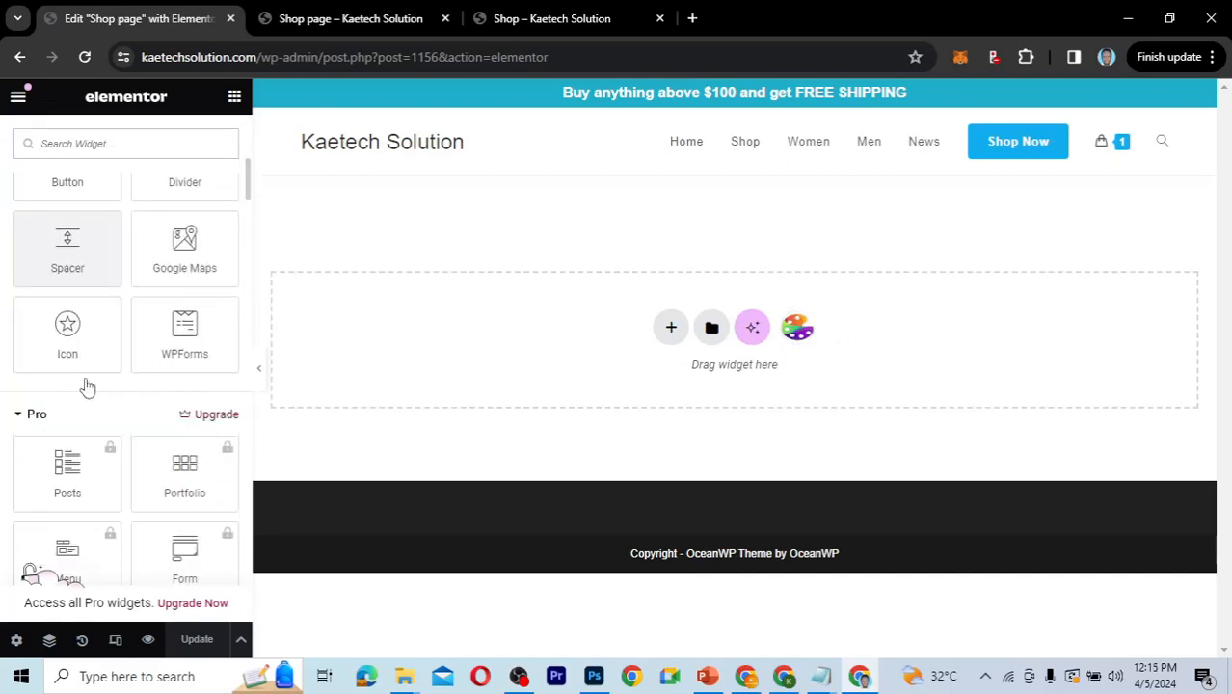
{"action": "scroll", "coordinate": [84, 386], "scroll_direction": "down", "scroll_amount": 10}
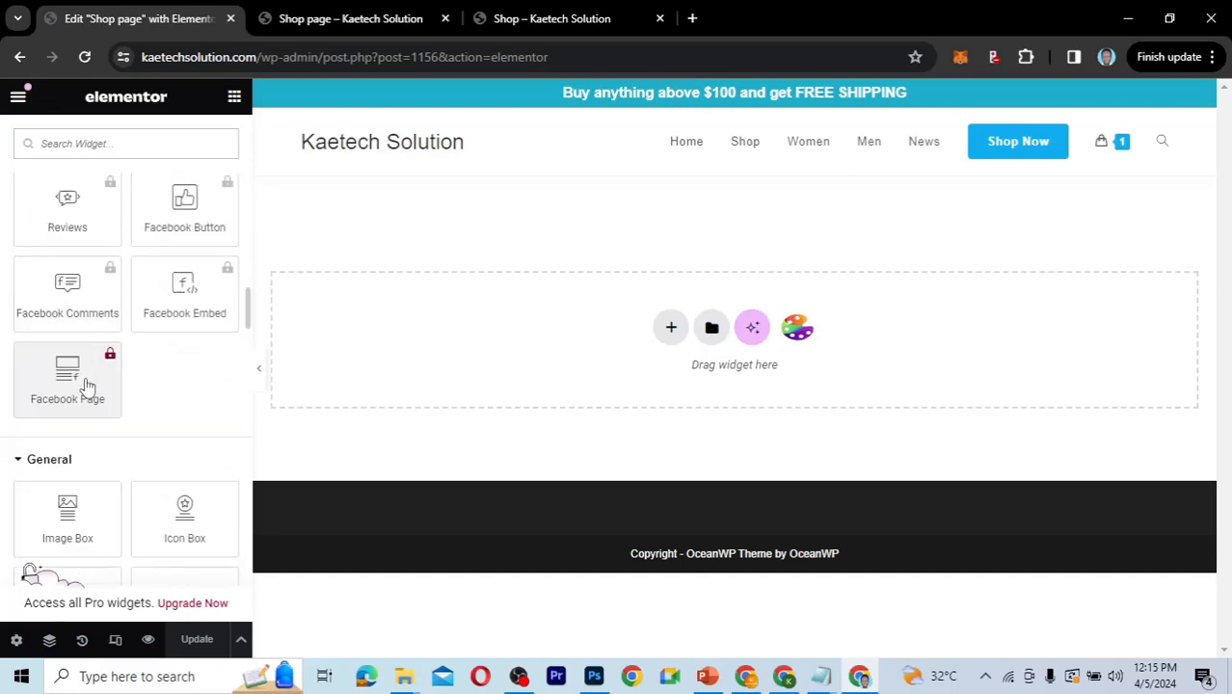
{"action": "scroll", "coordinate": [85, 382], "scroll_direction": "down", "scroll_amount": 10}
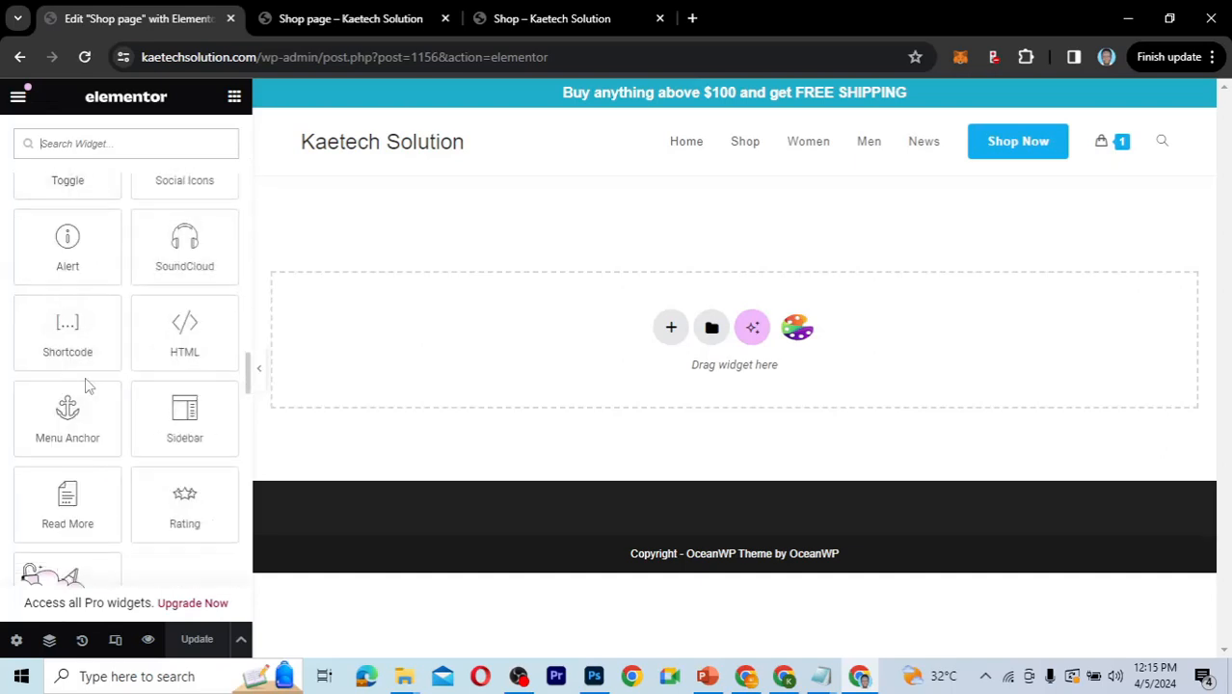
{"action": "scroll", "coordinate": [85, 378], "scroll_direction": "down", "scroll_amount": 1}
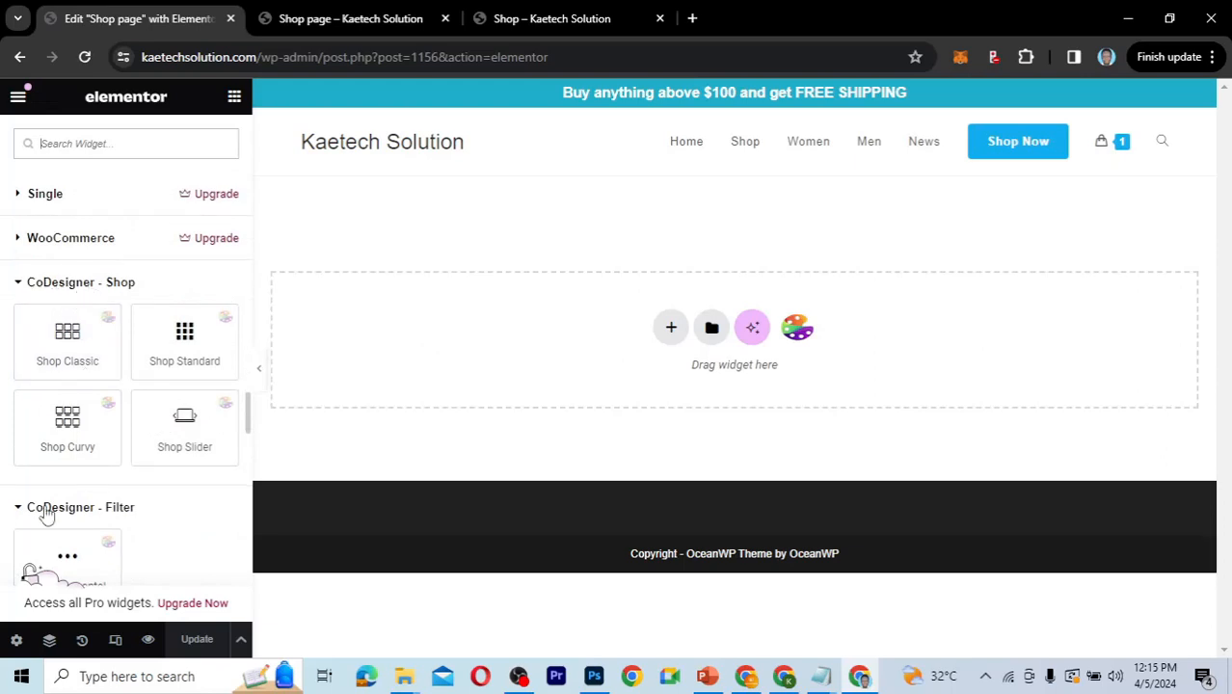
{"action": "scroll", "coordinate": [53, 511], "scroll_direction": "down", "scroll_amount": 2}
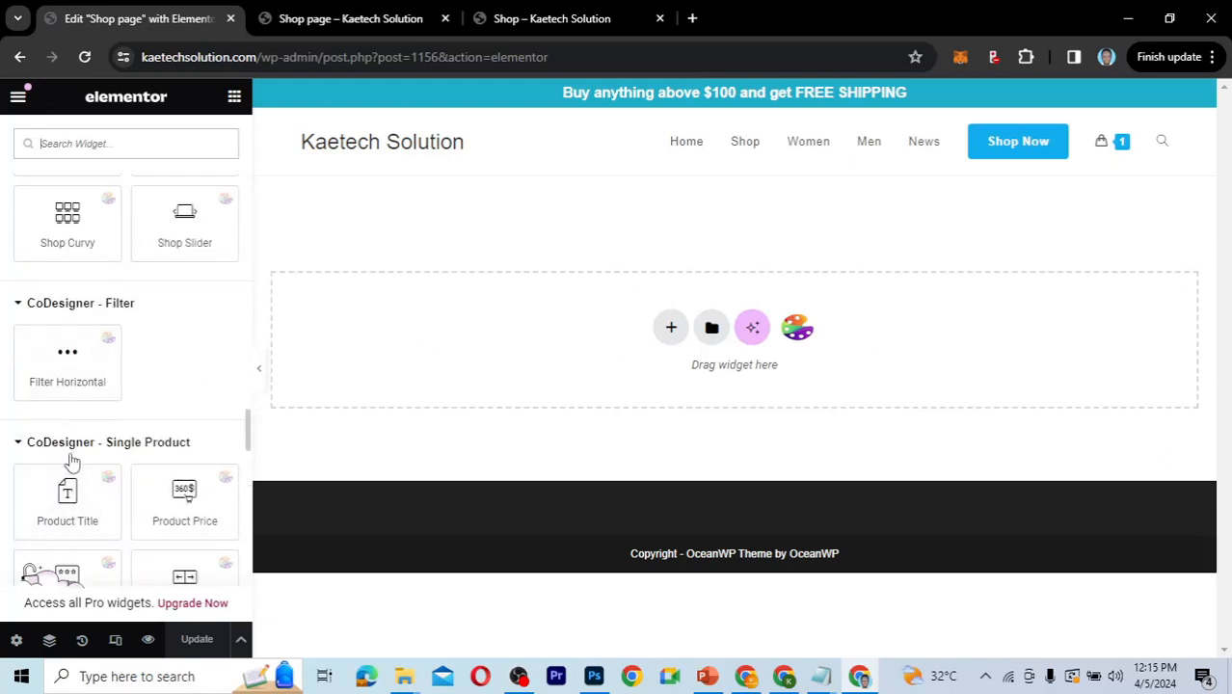
{"action": "scroll", "coordinate": [76, 453], "scroll_direction": "down", "scroll_amount": 3}
{"action": "scroll", "coordinate": [75, 453], "scroll_direction": "down", "scroll_amount": 7}
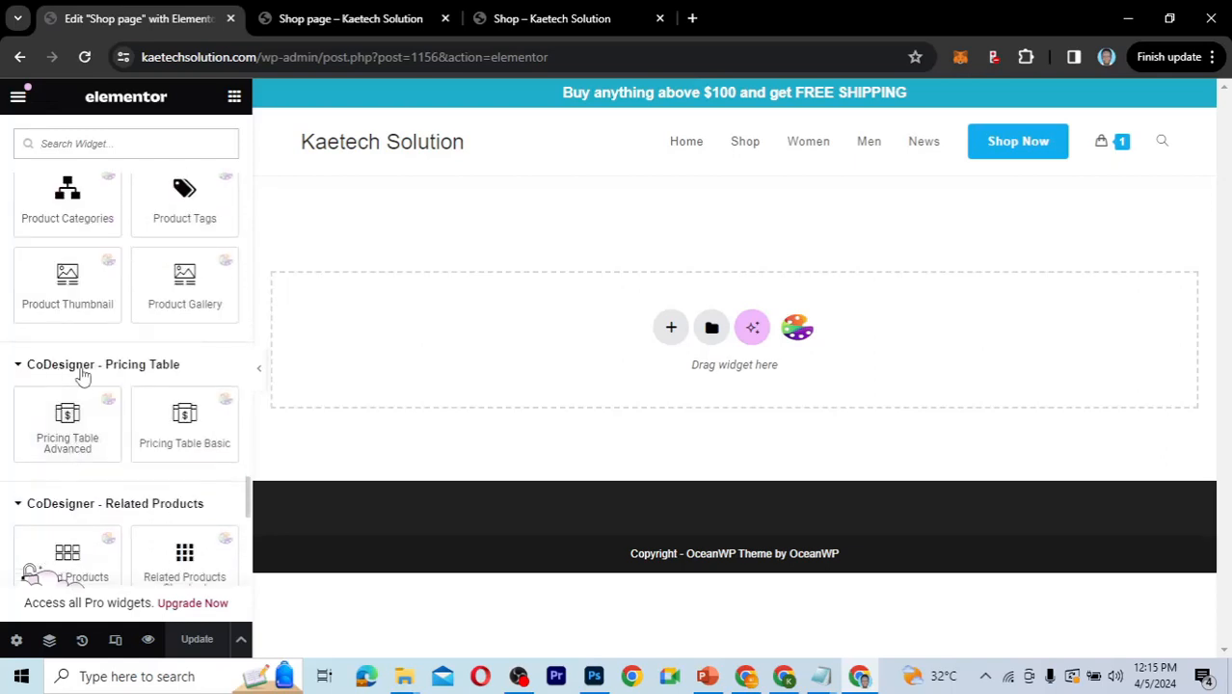
Step: Examine the remaining CoDesigner widgets, from Pricing Table through Others, and return to the CoDesigner Shop widgets
{"action": "scroll", "coordinate": [81, 383], "scroll_direction": "down", "scroll_amount": 3}
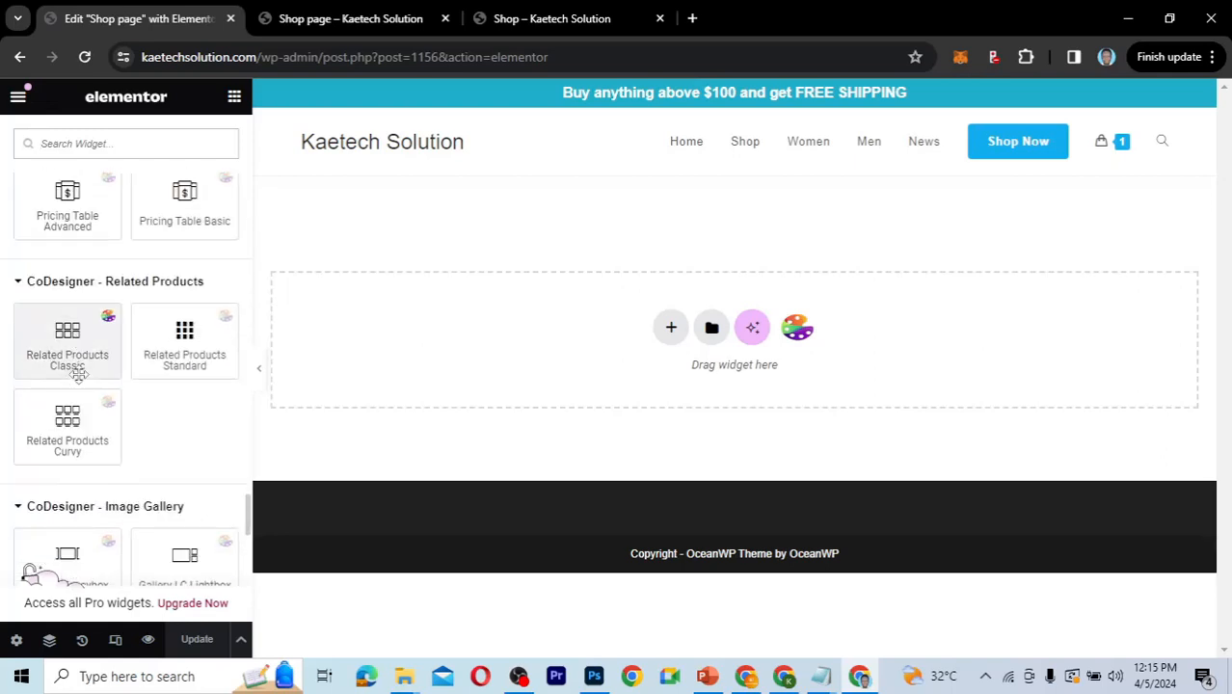
{"action": "scroll", "coordinate": [91, 395], "scroll_direction": "down", "scroll_amount": 4}
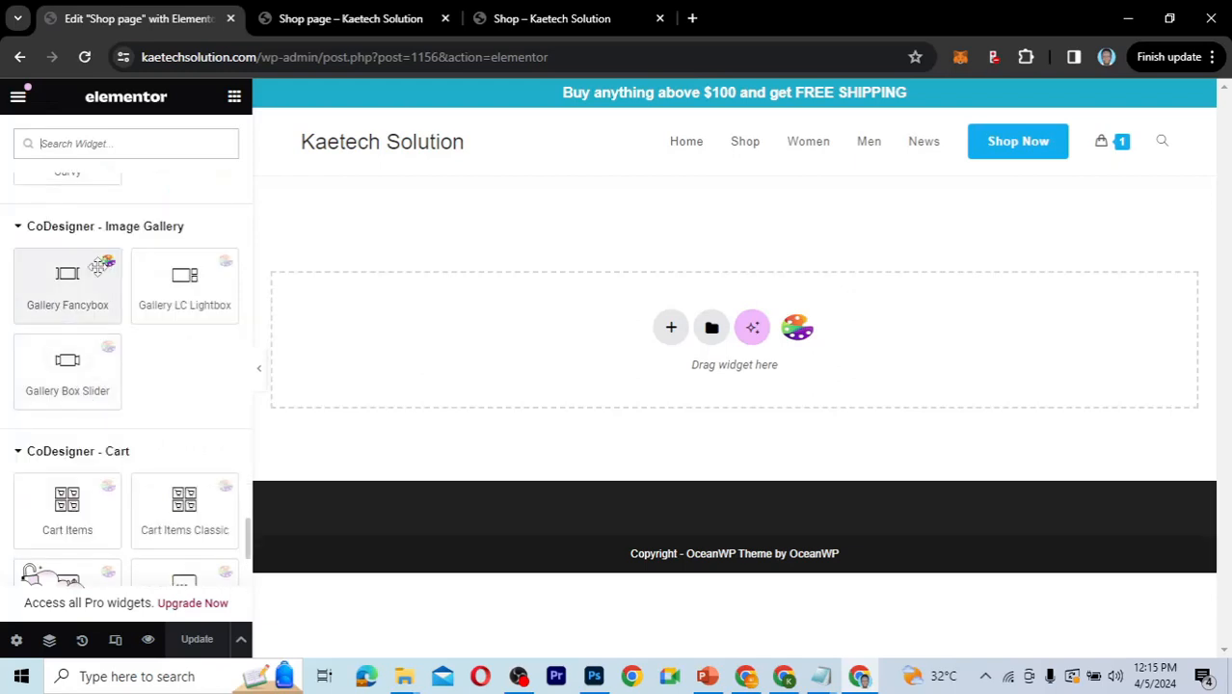
{"action": "scroll", "coordinate": [92, 385], "scroll_direction": "down", "scroll_amount": 2}
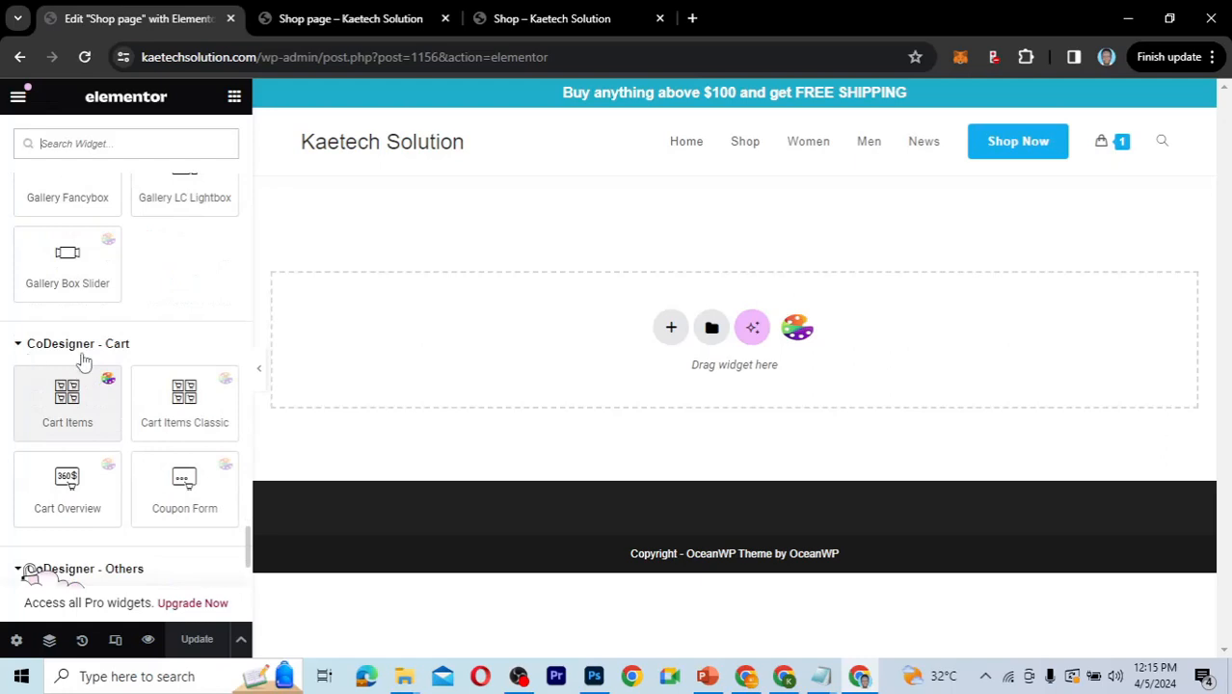
{"action": "scroll", "coordinate": [83, 389], "scroll_direction": "down", "scroll_amount": 3}
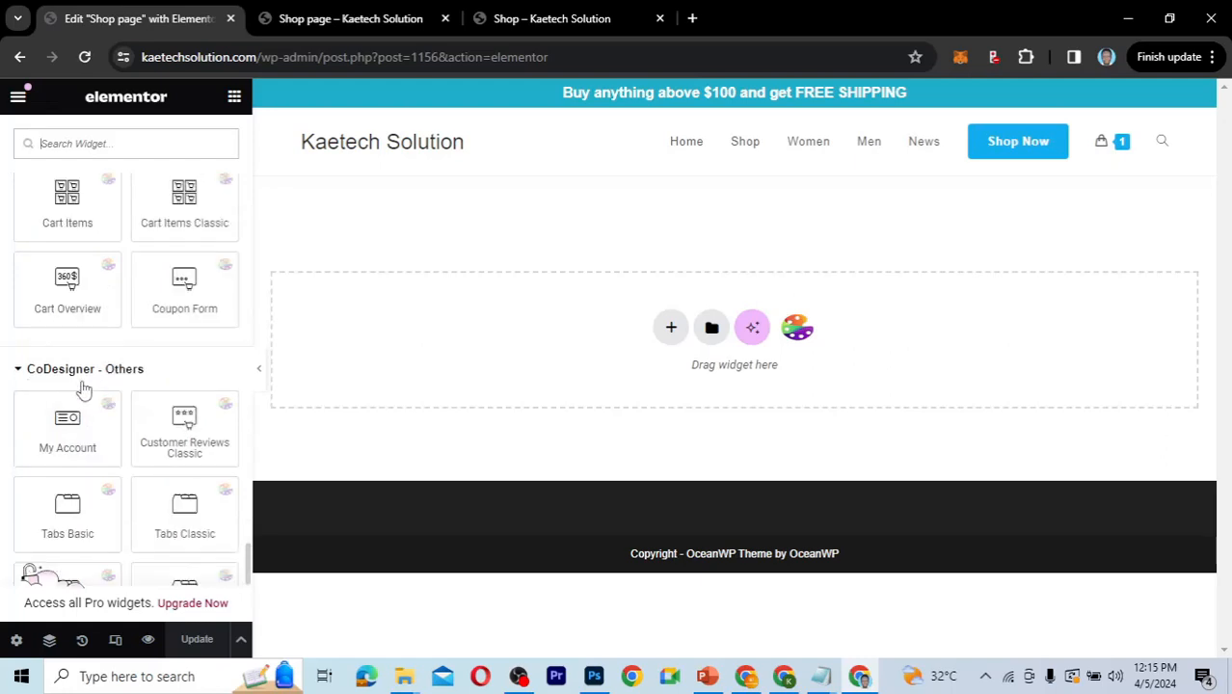
{"action": "scroll", "coordinate": [82, 381], "scroll_direction": "down", "scroll_amount": 1}
{"action": "scroll", "coordinate": [82, 381], "scroll_direction": "down", "scroll_amount": 3}
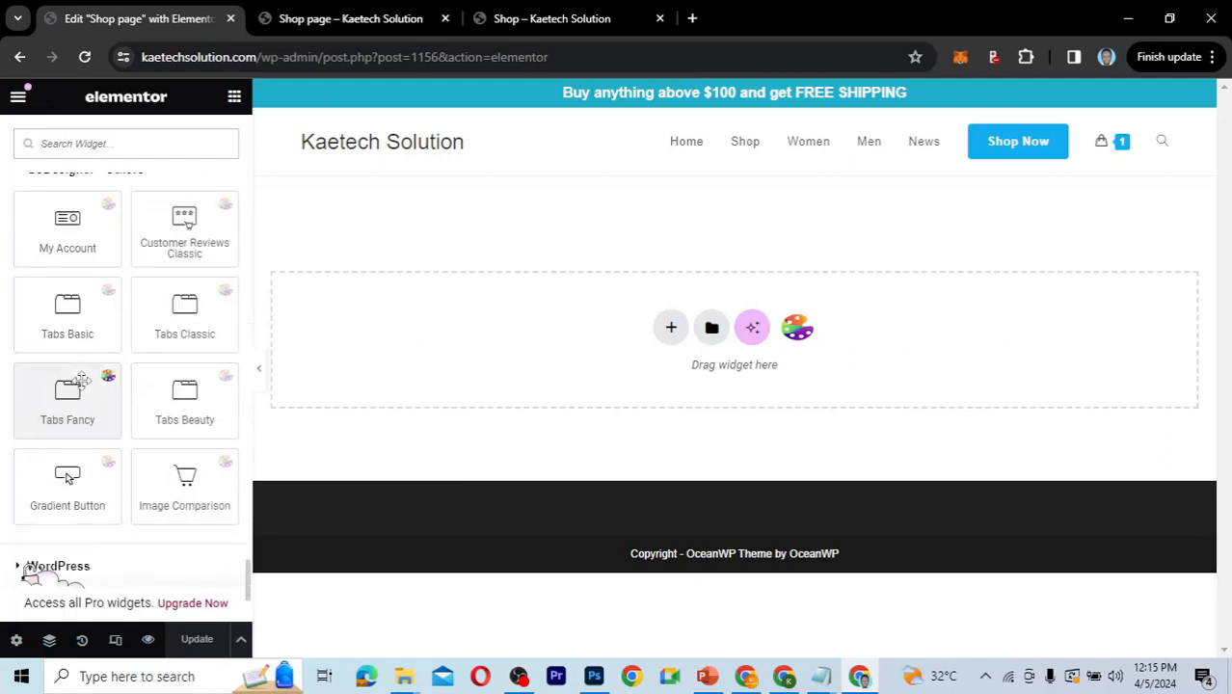
{"action": "scroll", "coordinate": [82, 379], "scroll_direction": "up", "scroll_amount": 6}
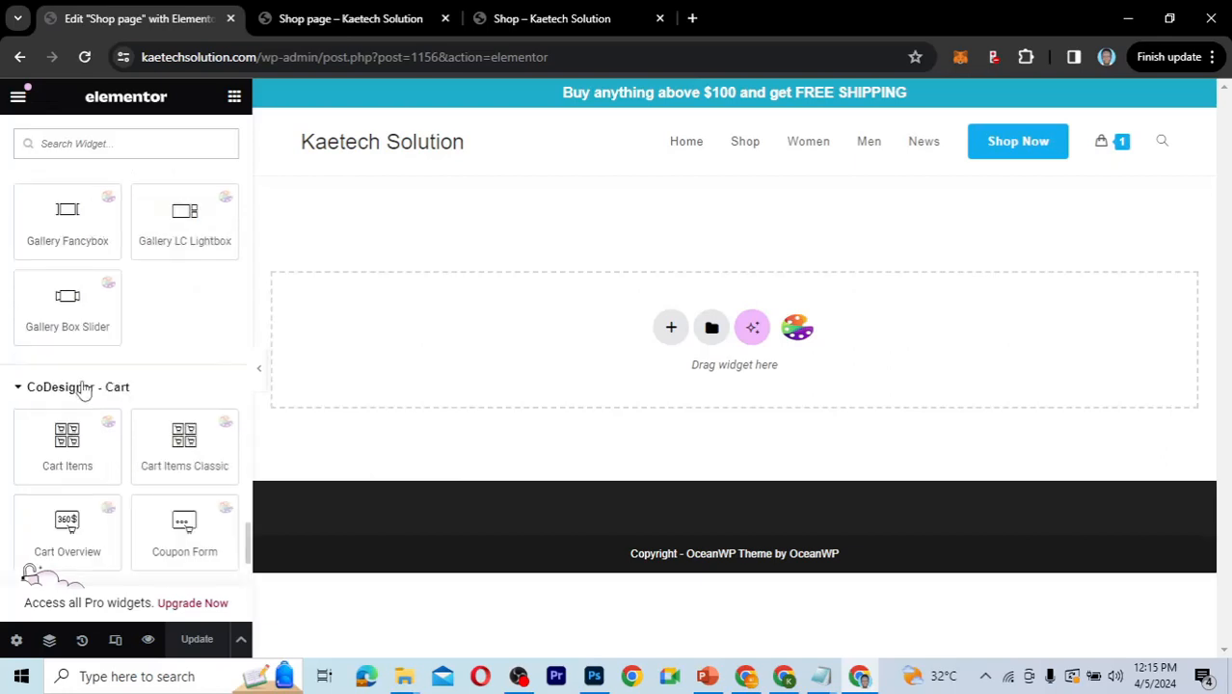
{"action": "scroll", "coordinate": [82, 380], "scroll_direction": "up", "scroll_amount": 3}
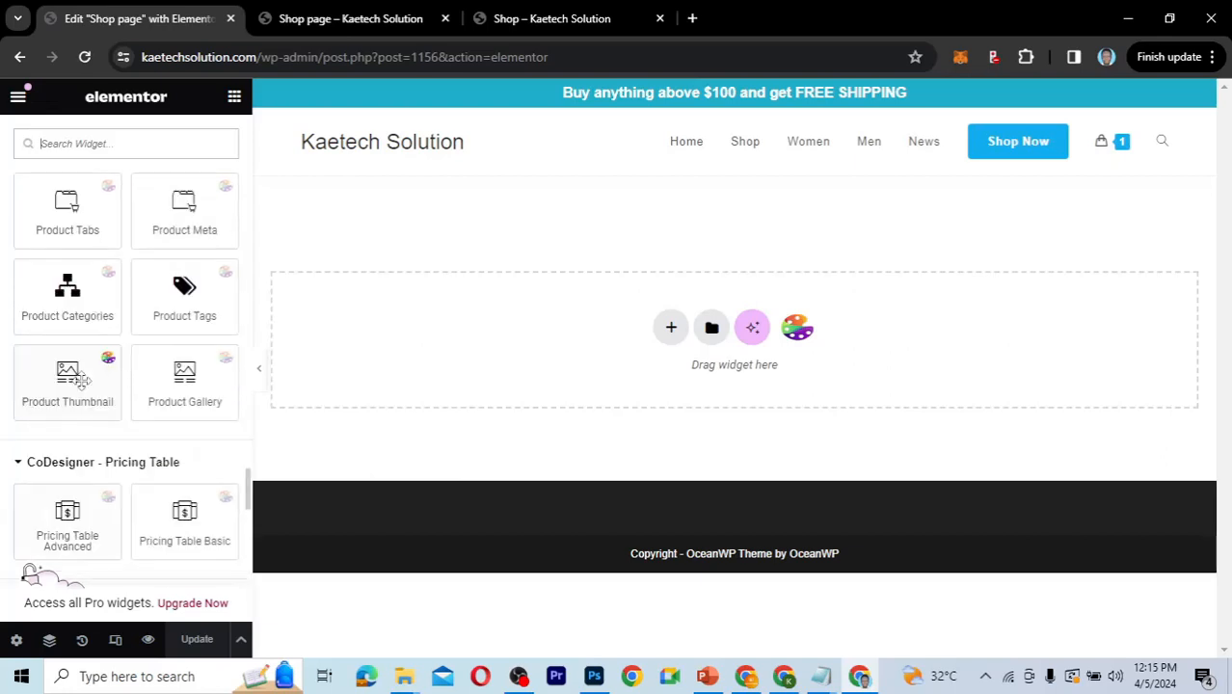
{"action": "scroll", "coordinate": [81, 382], "scroll_direction": "up", "scroll_amount": 2}
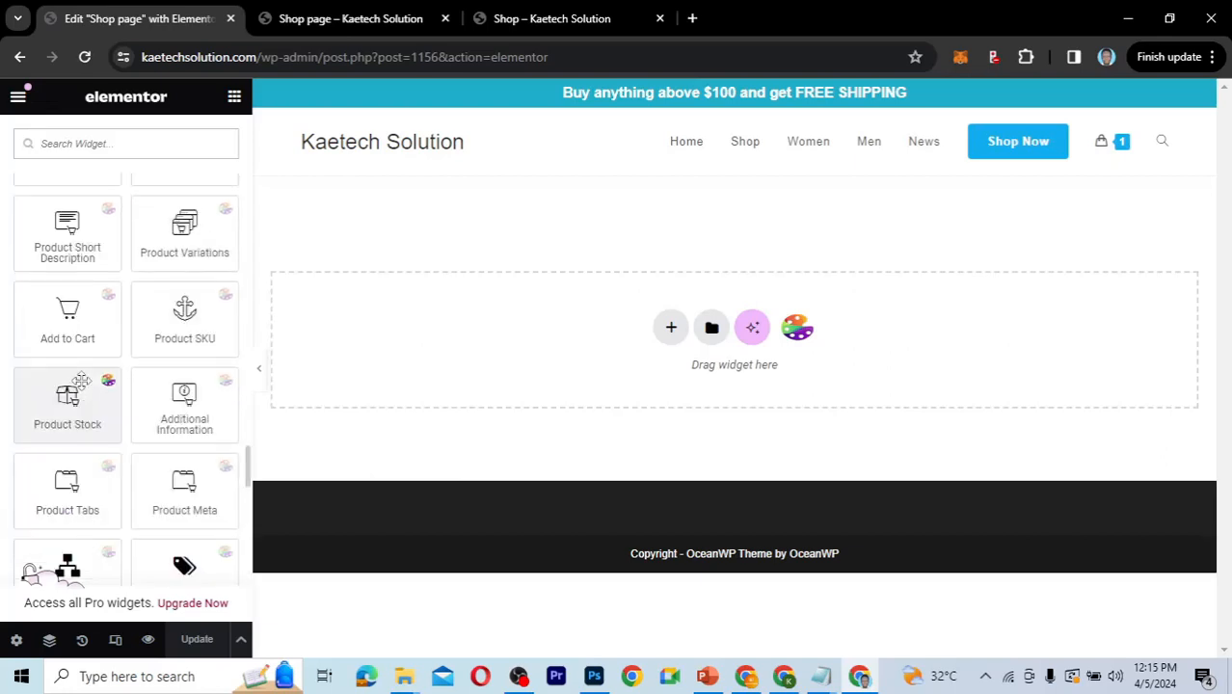
{"action": "scroll", "coordinate": [81, 381], "scroll_direction": "up", "scroll_amount": 4}
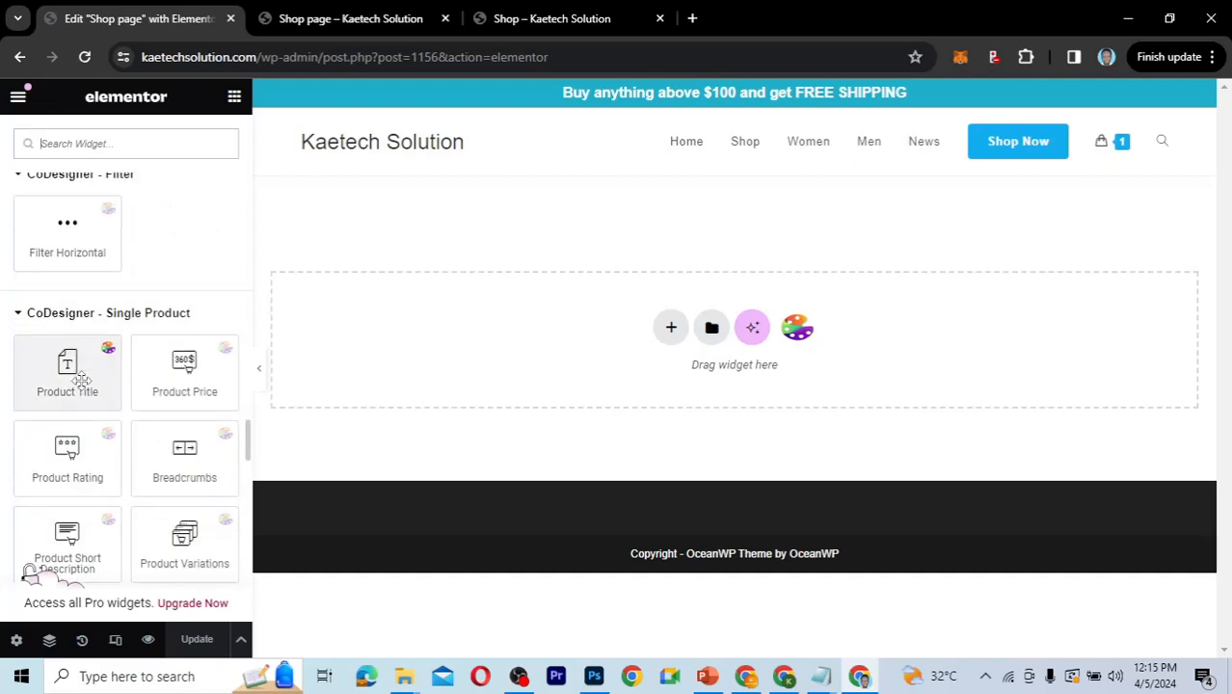
{"action": "scroll", "coordinate": [81, 381], "scroll_direction": "up", "scroll_amount": 5}
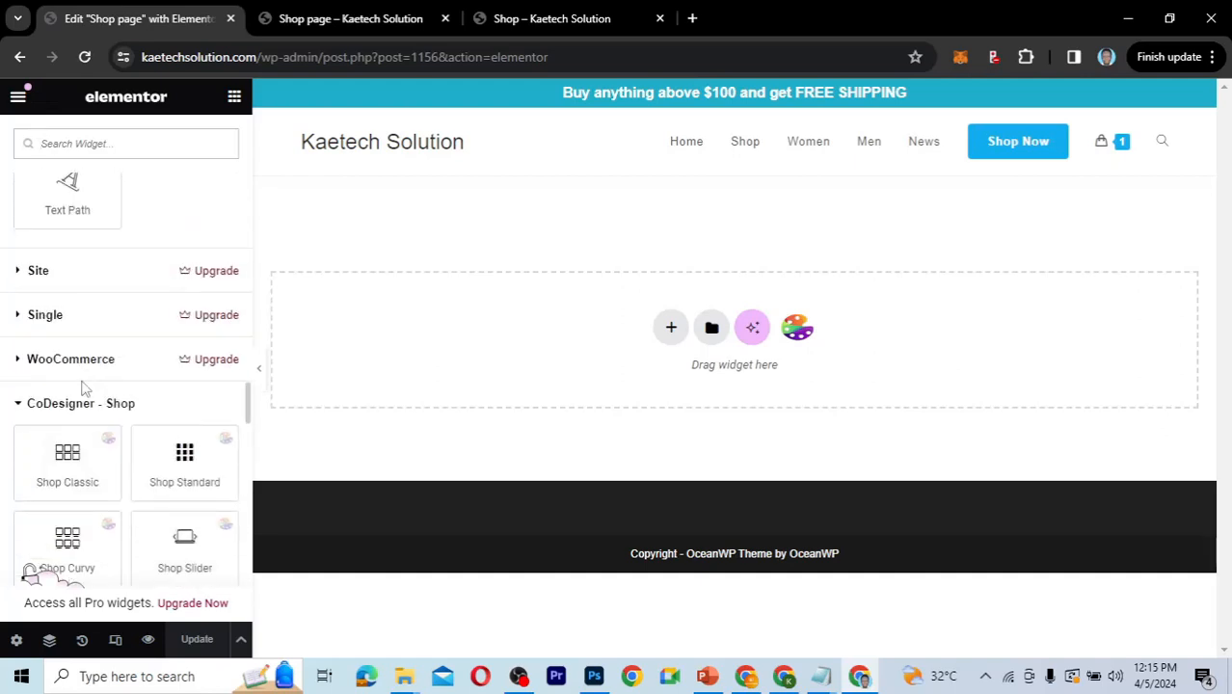
{"action": "scroll", "coordinate": [83, 387], "scroll_direction": "down", "scroll_amount": 1}
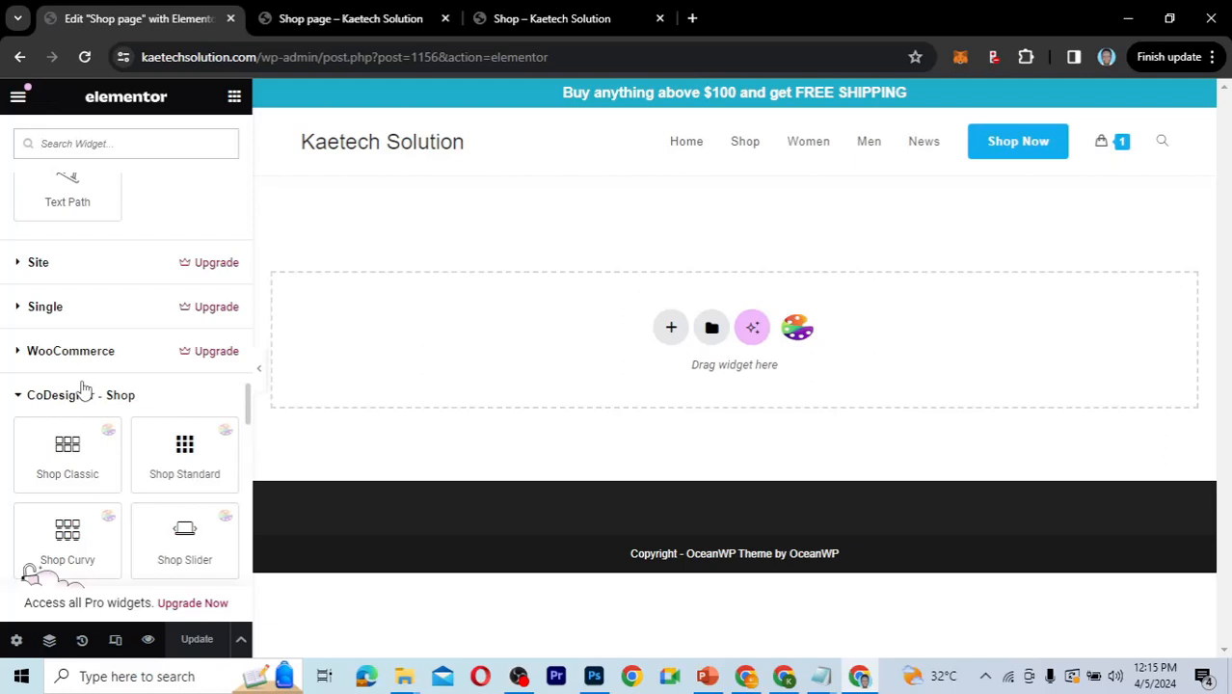
{"action": "scroll", "coordinate": [84, 389], "scroll_direction": "down", "scroll_amount": 3}
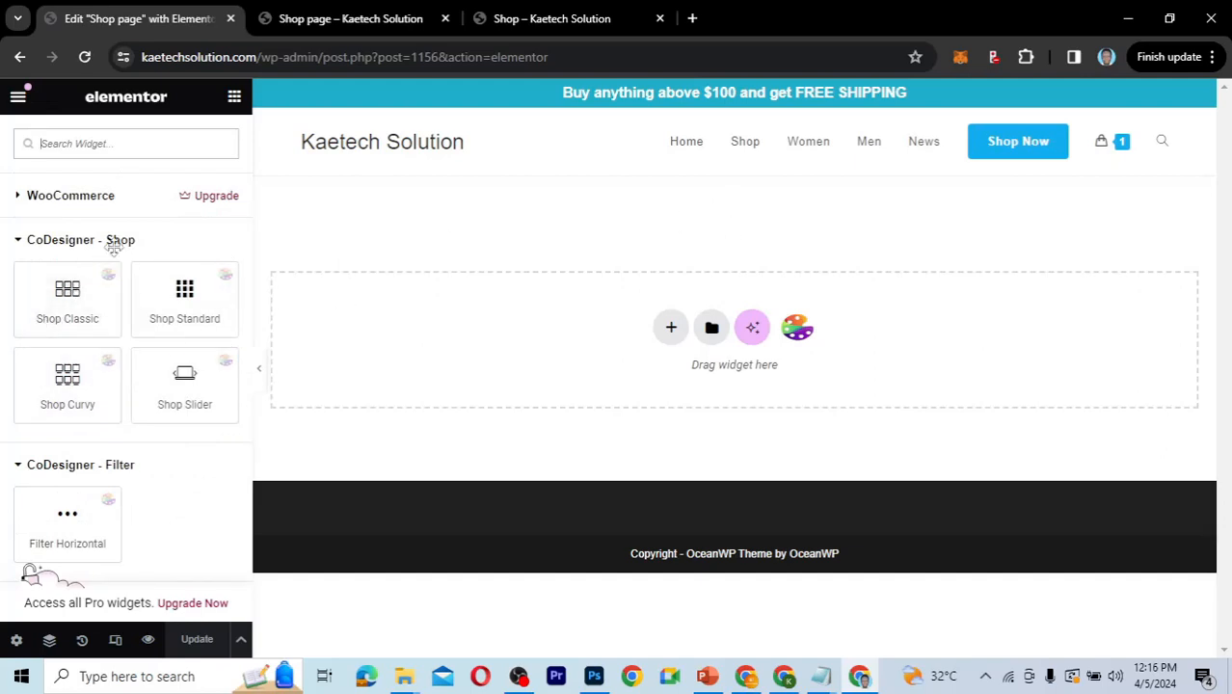
Step: Add a Flexbox container with the single-column, downward-direction structure to the empty page
{"action": "left_click", "coordinate": [671, 329]}
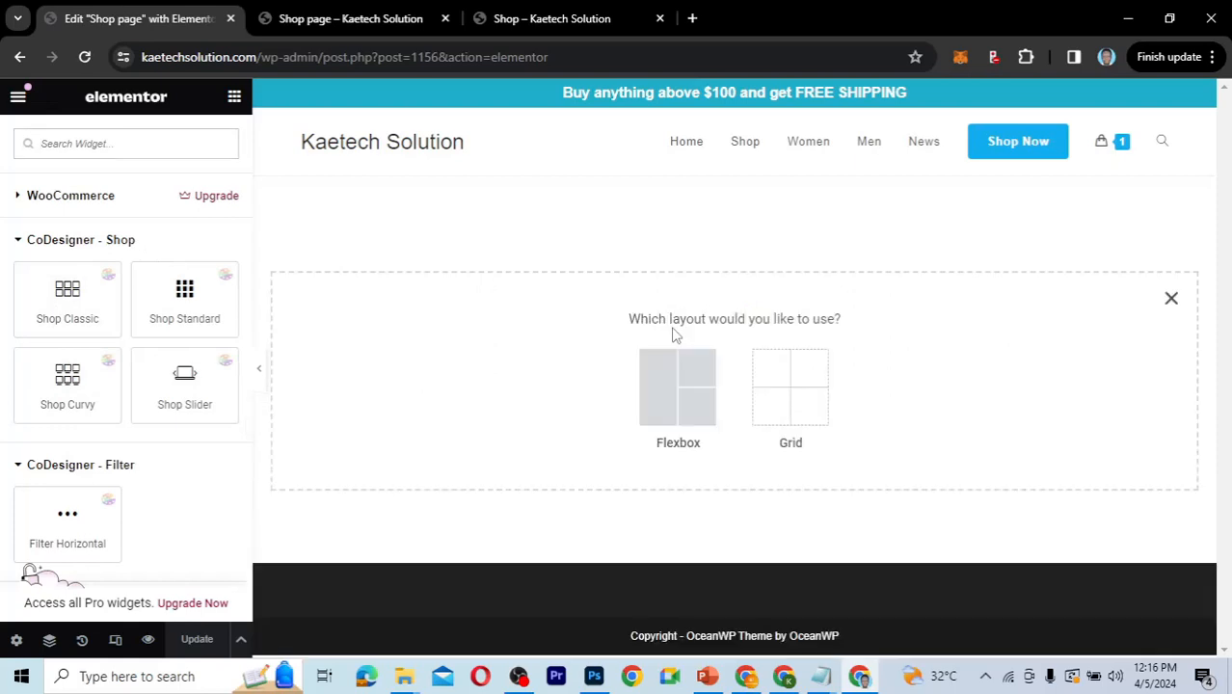
{"action": "left_click", "coordinate": [681, 402]}
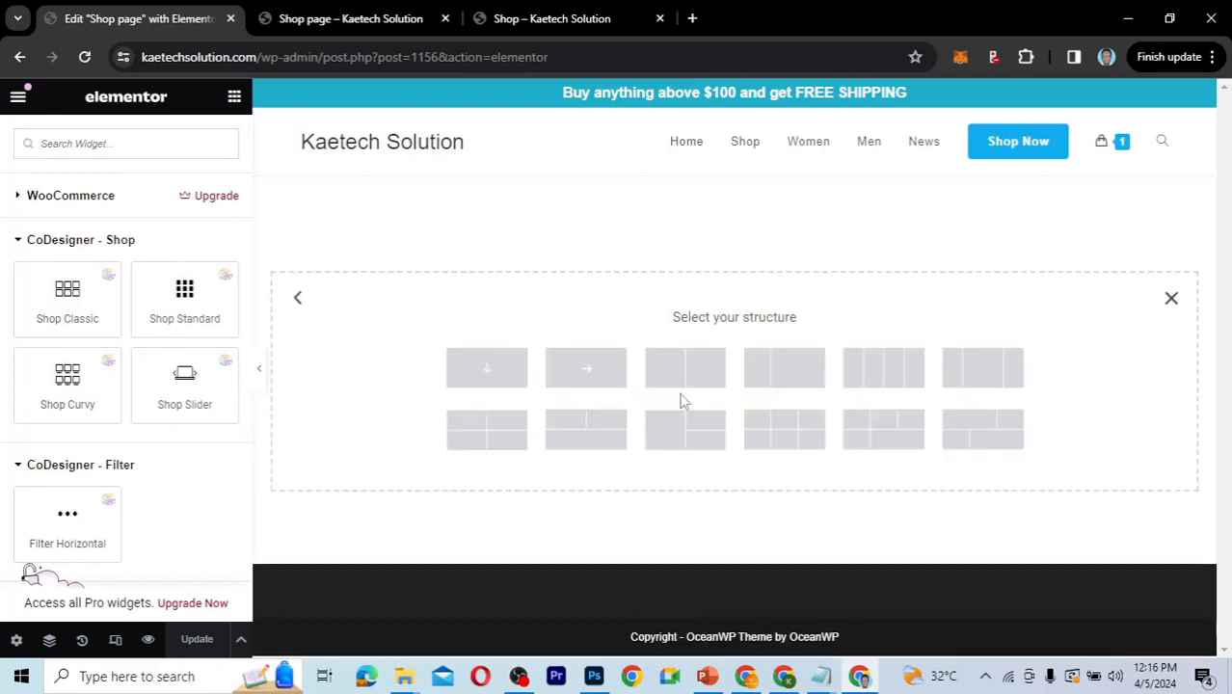
{"action": "left_click", "coordinate": [486, 373]}
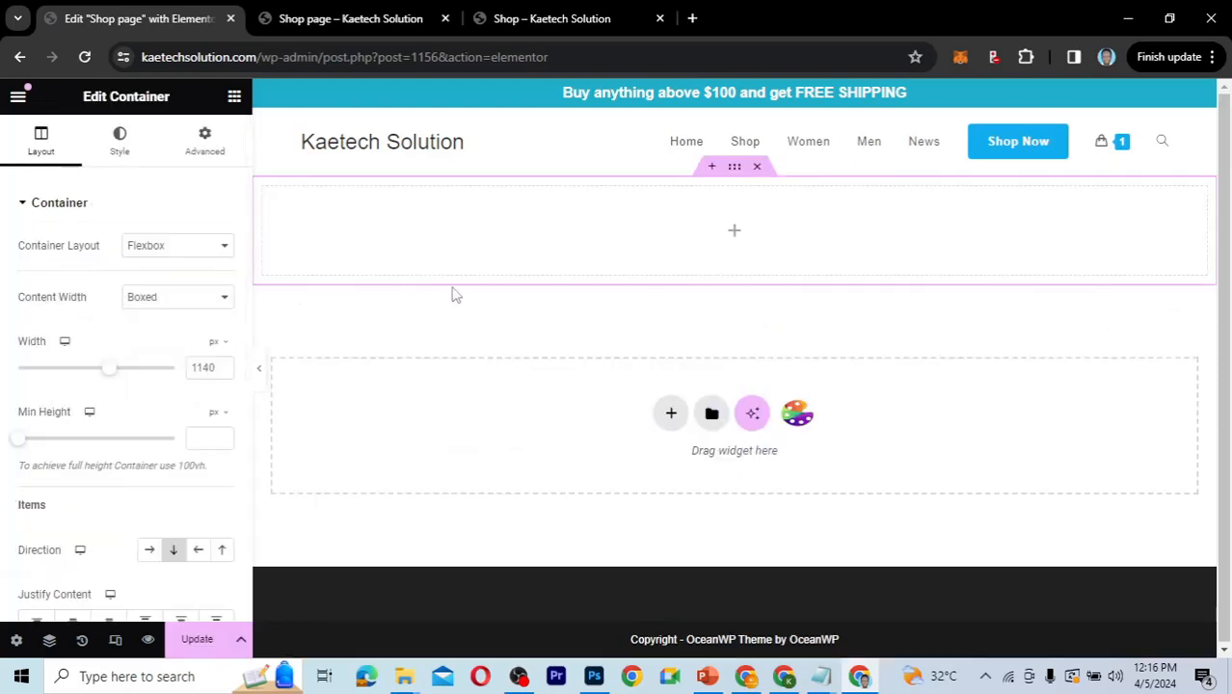
Step: Set the new container's minimum height to 400 px
{"action": "left_click", "coordinate": [196, 438]}
{"action": "type", "text": "3"}
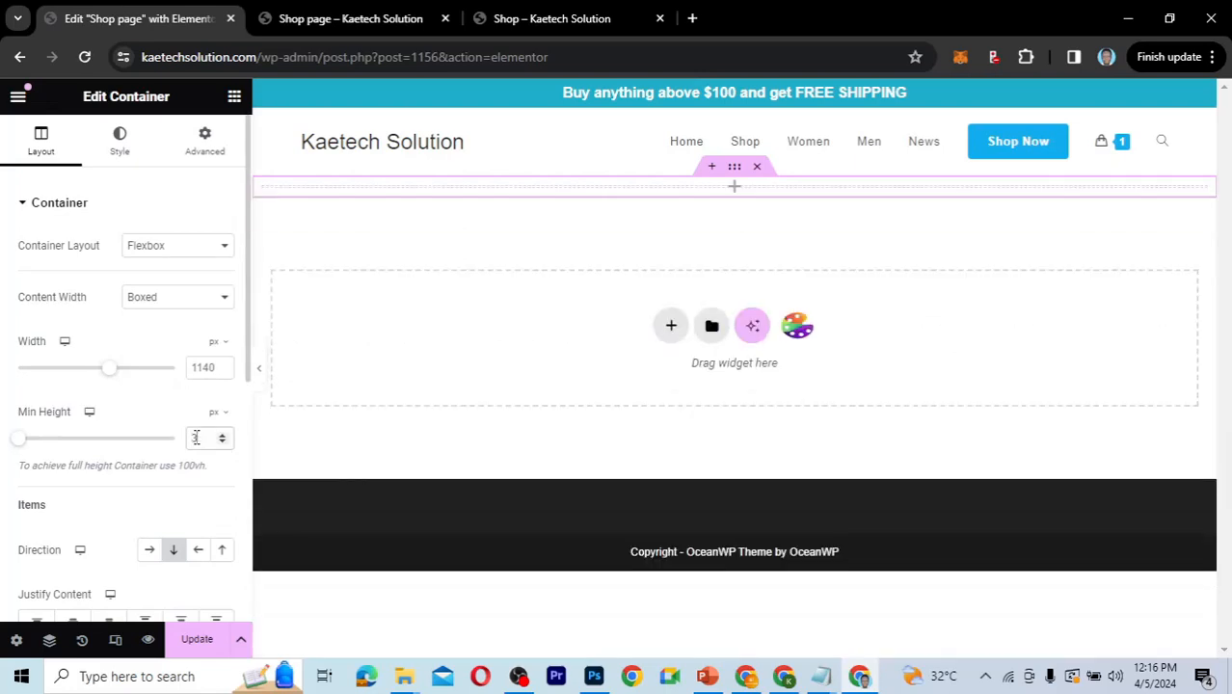
{"action": "type", "text": "00"}
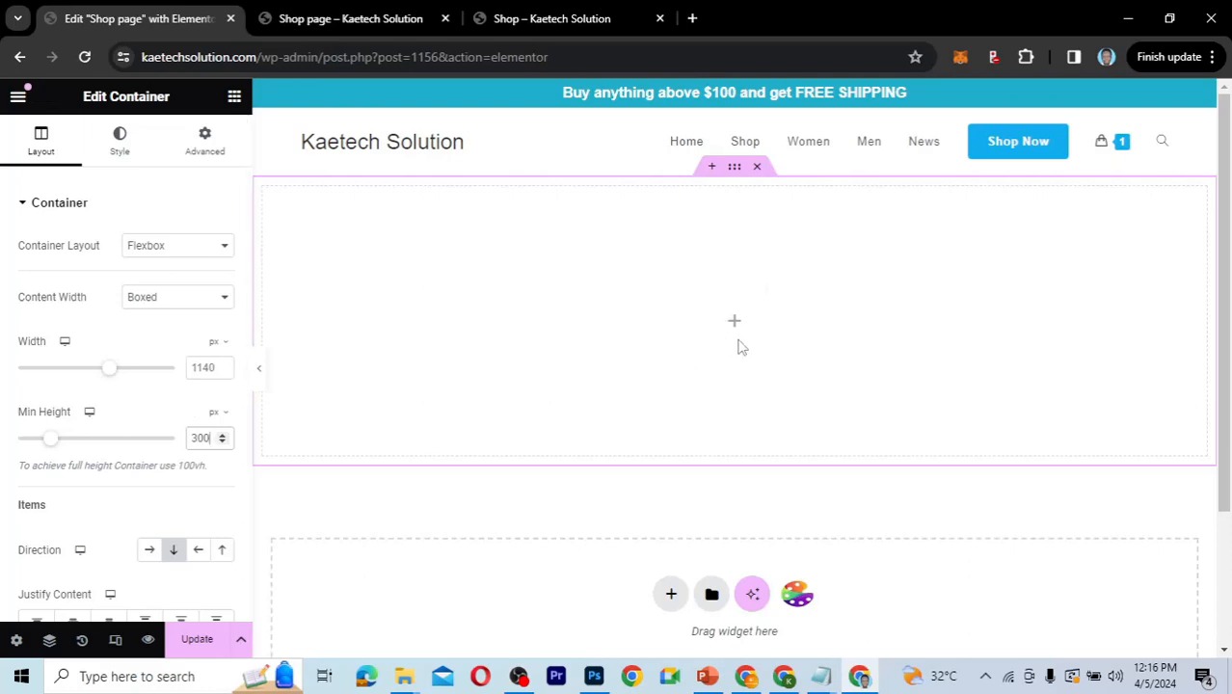
{"action": "double_click", "coordinate": [198, 437]}
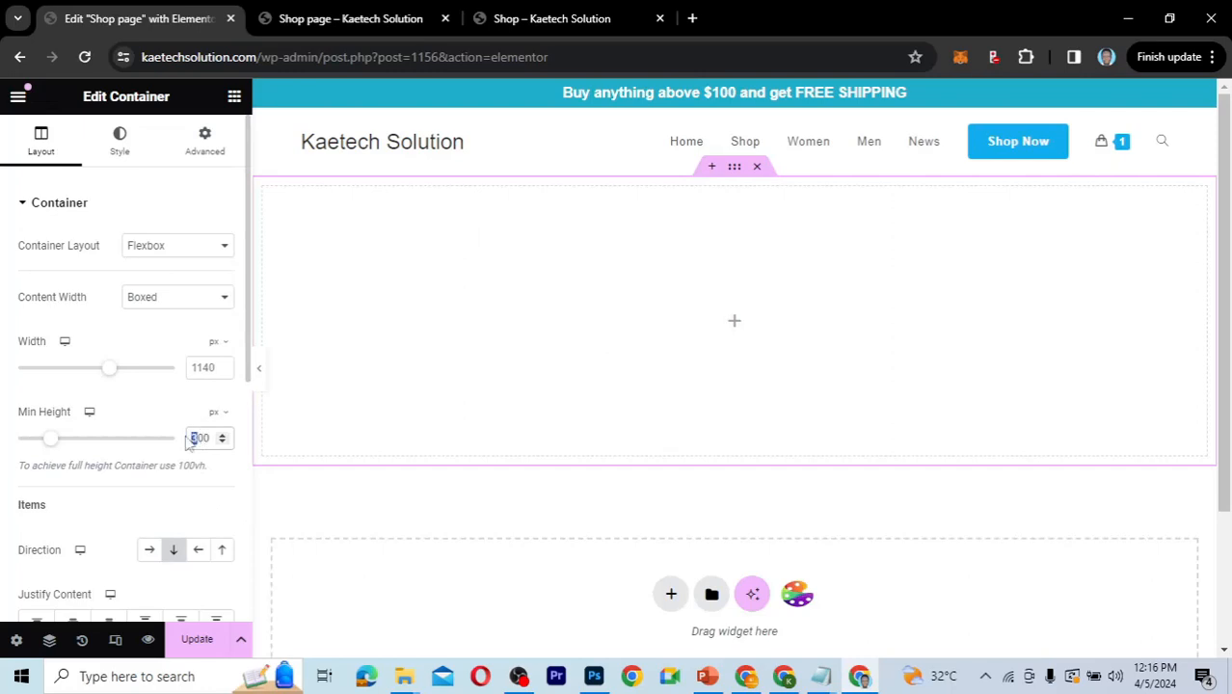
{"action": "type", "text": "400"}
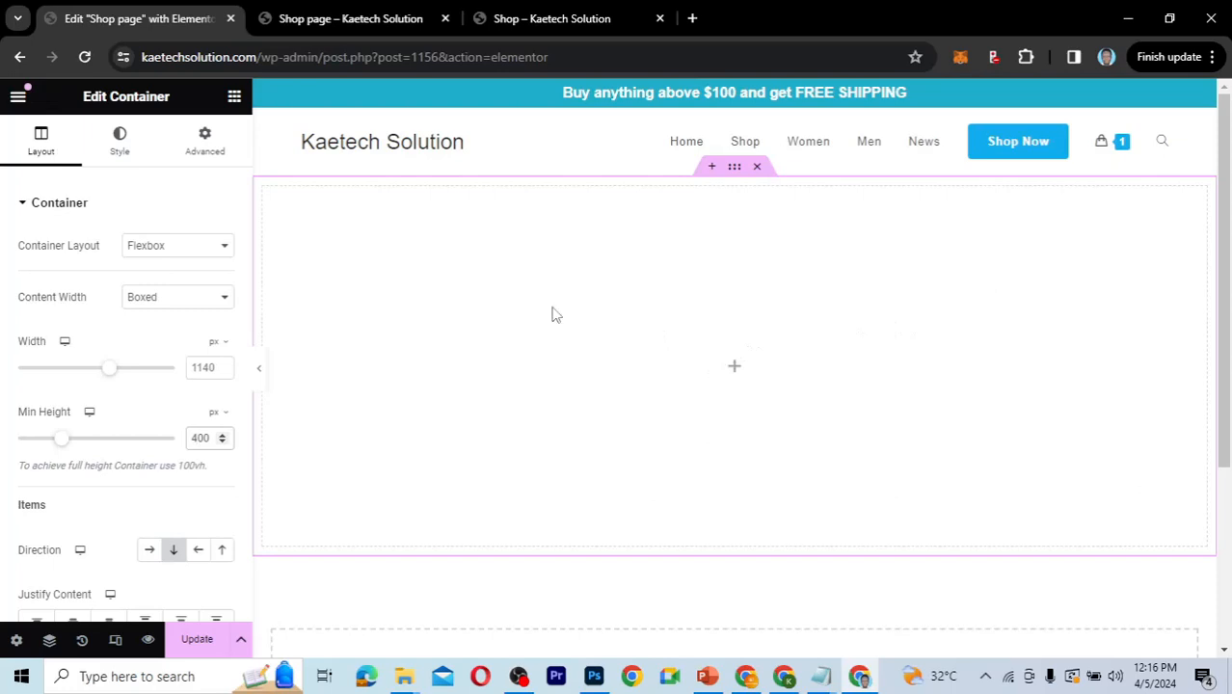
Step: Give the container a classic background using the image img_85236941.jpg from the media library
{"action": "left_click", "coordinate": [120, 157]}
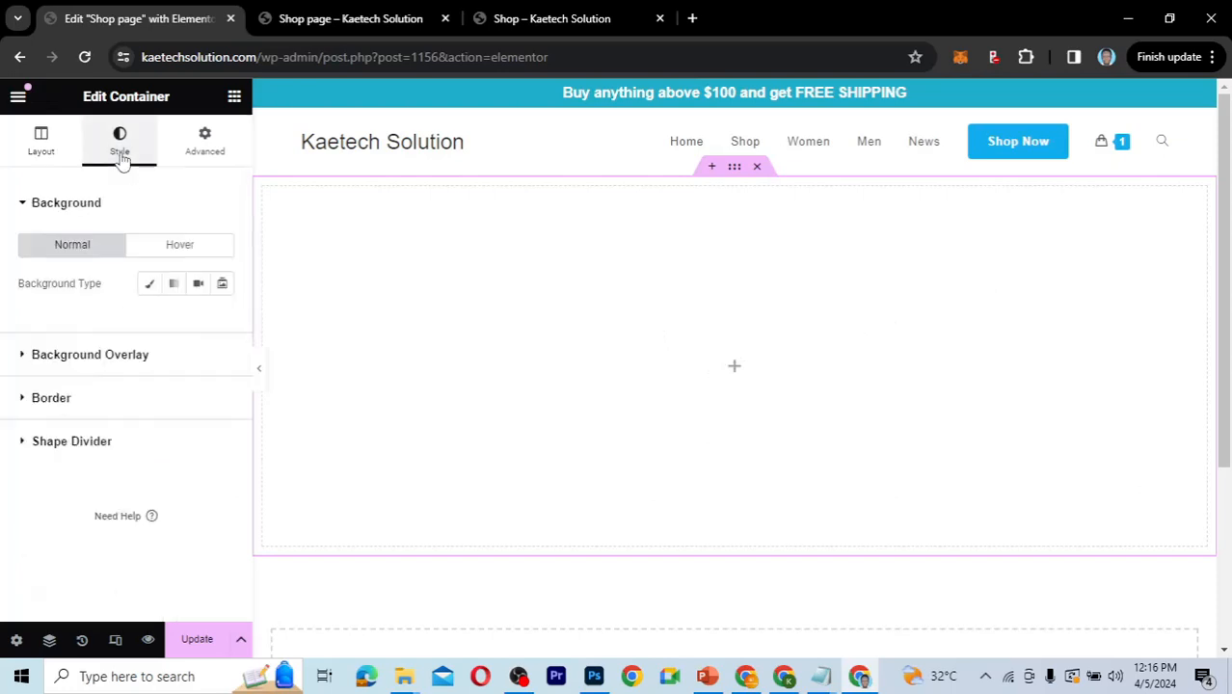
{"action": "left_click", "coordinate": [151, 289]}
{"action": "left_click", "coordinate": [178, 415]}
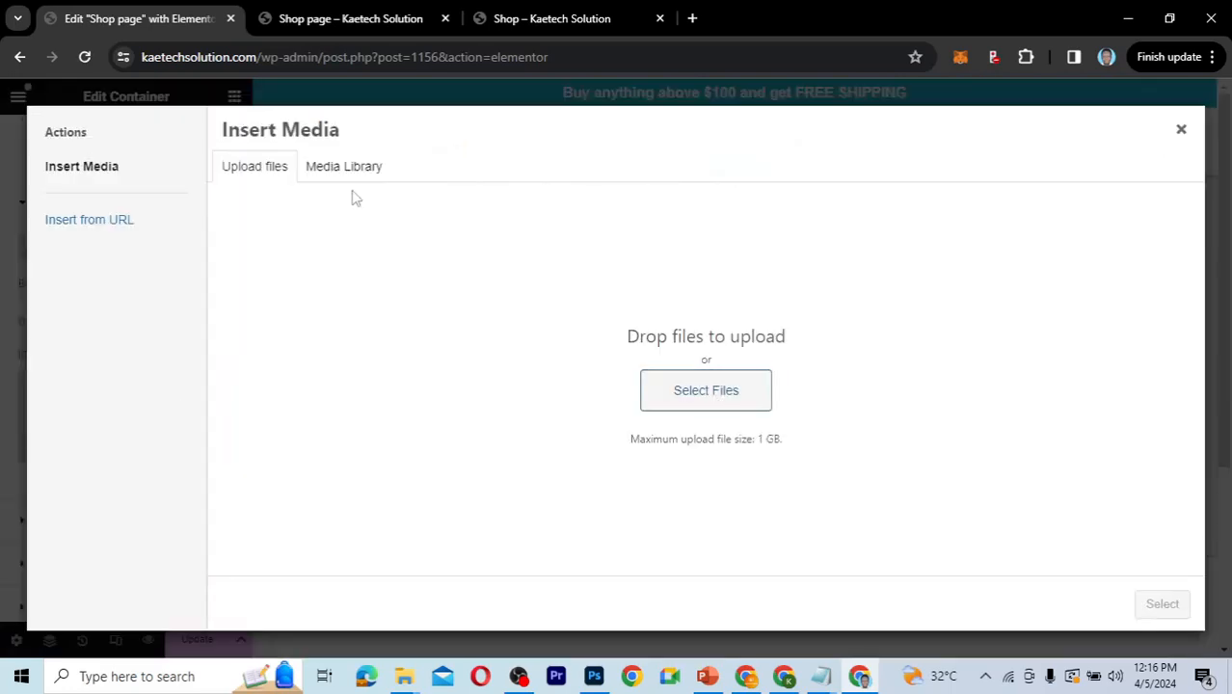
{"action": "left_click", "coordinate": [343, 165]}
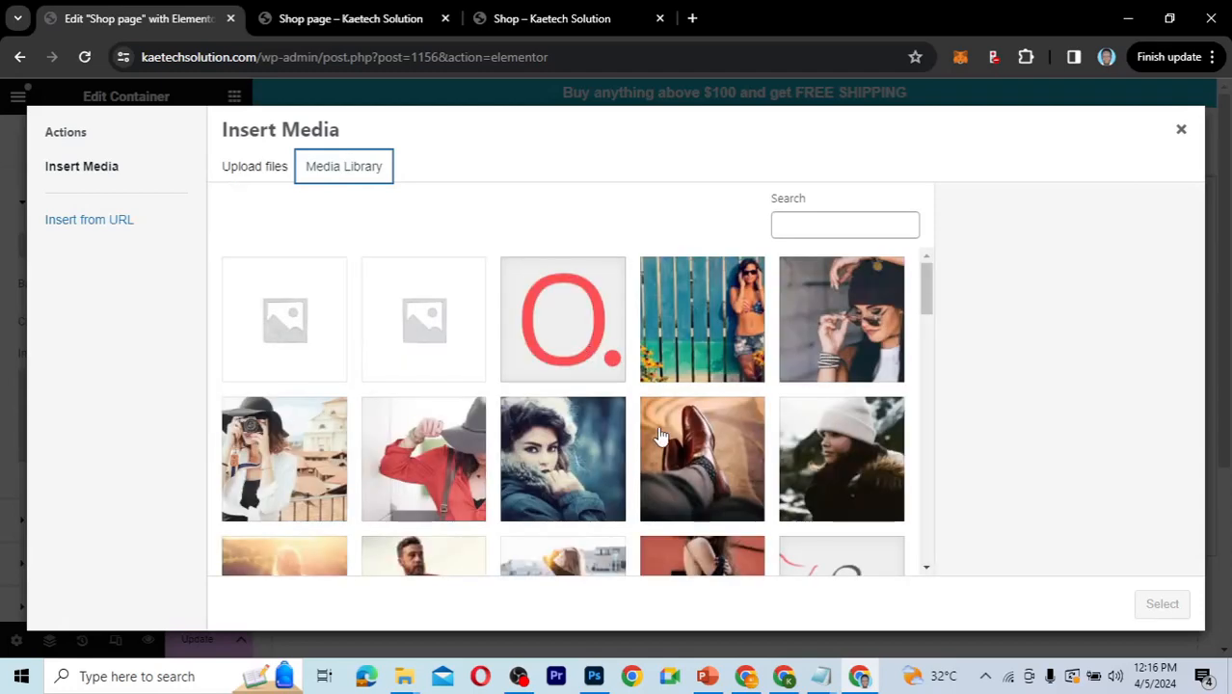
{"action": "scroll", "coordinate": [660, 436], "scroll_direction": "down", "scroll_amount": 1}
{"action": "left_click", "coordinate": [552, 422]}
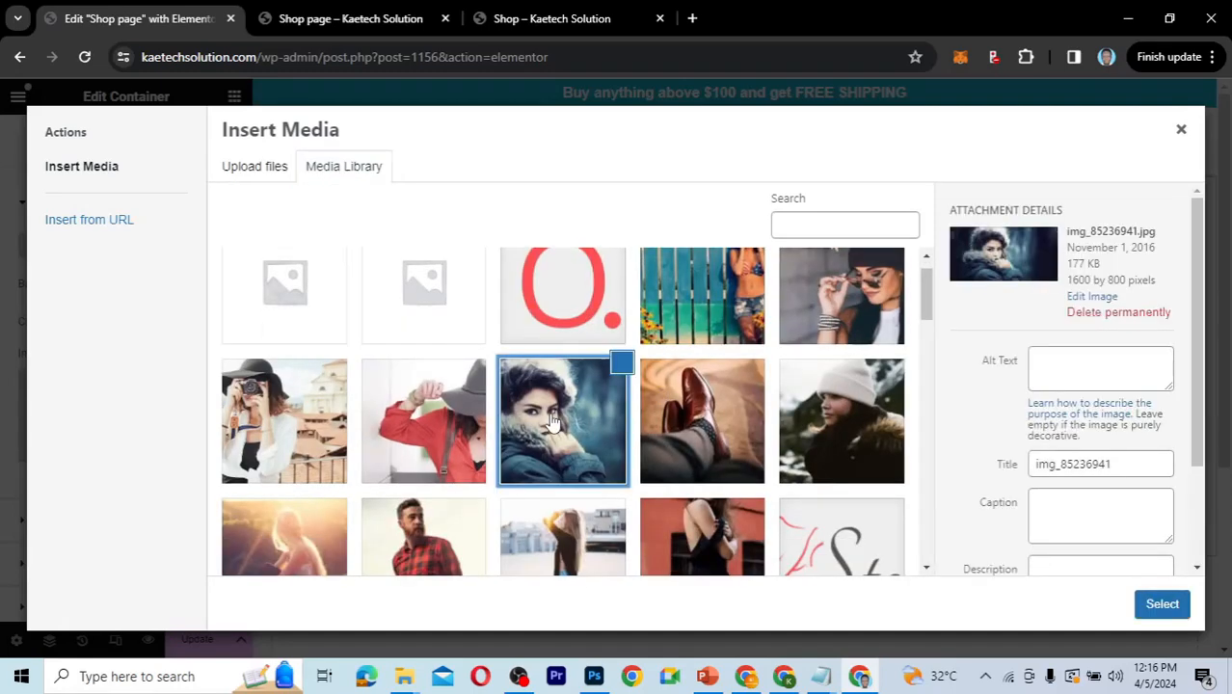
{"action": "left_click", "coordinate": [1163, 605]}
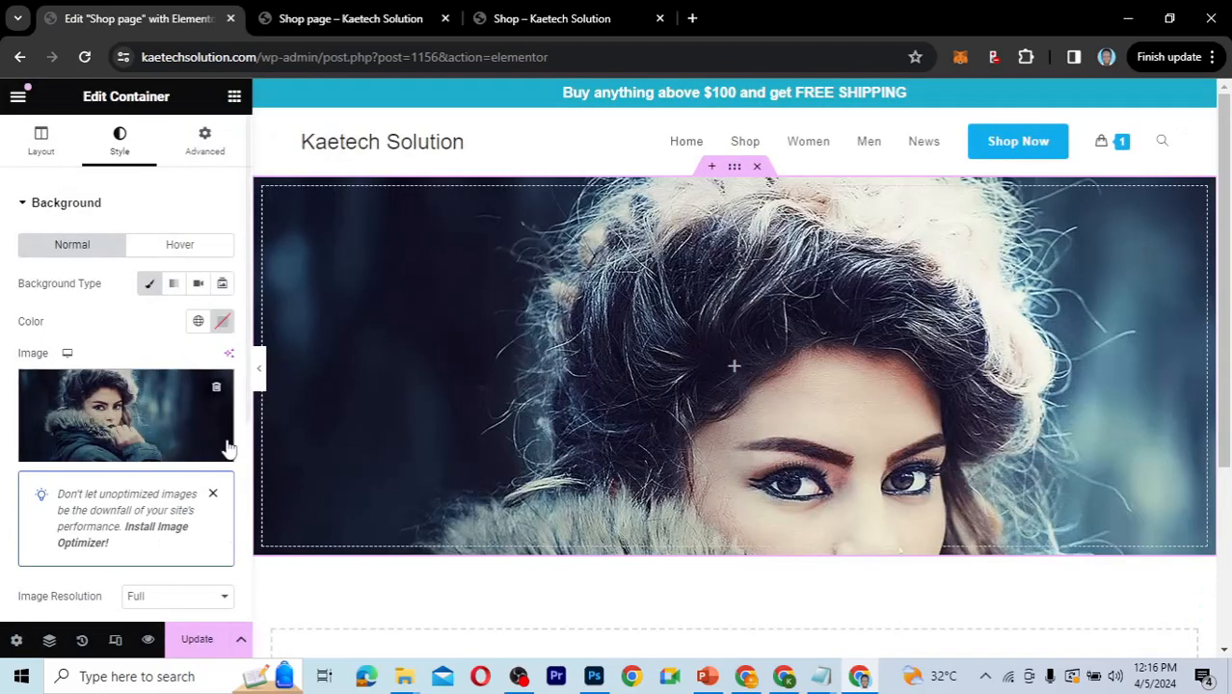
Step: Configure the container's background image with Center Center position, No-repeat and Cover display size
{"action": "scroll", "coordinate": [130, 350], "scroll_direction": "down", "scroll_amount": 2}
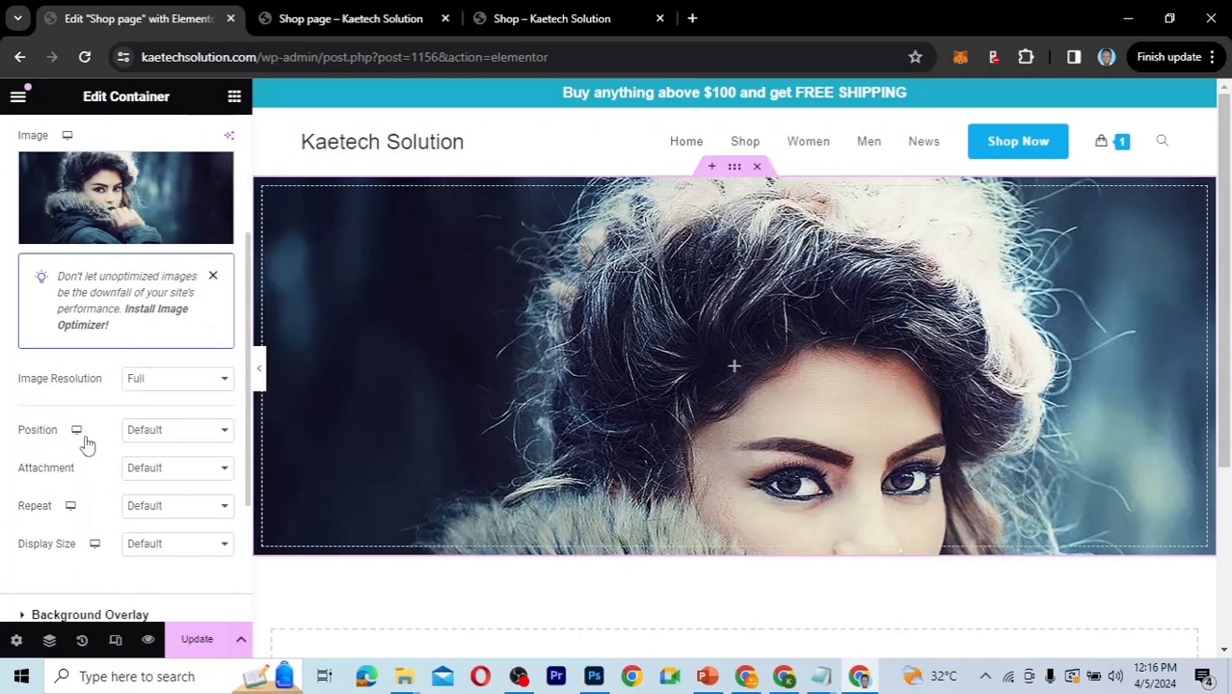
{"action": "left_click", "coordinate": [141, 436]}
{"action": "left_click", "coordinate": [143, 463]}
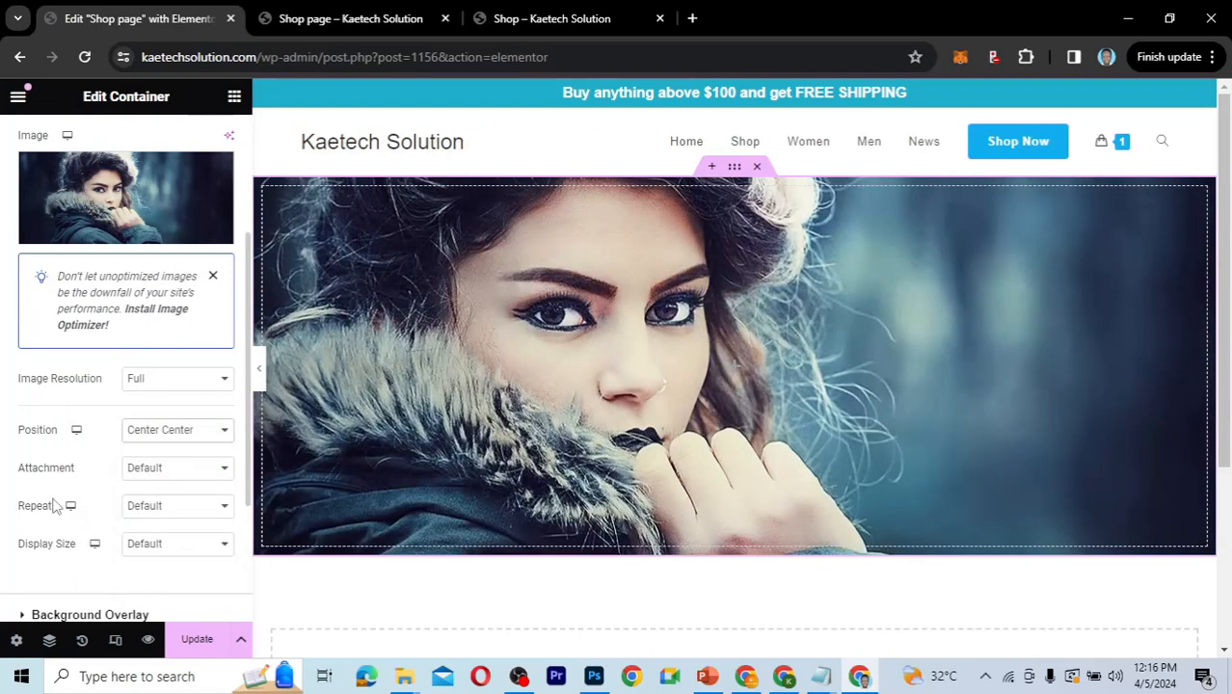
{"action": "left_click", "coordinate": [135, 525]}
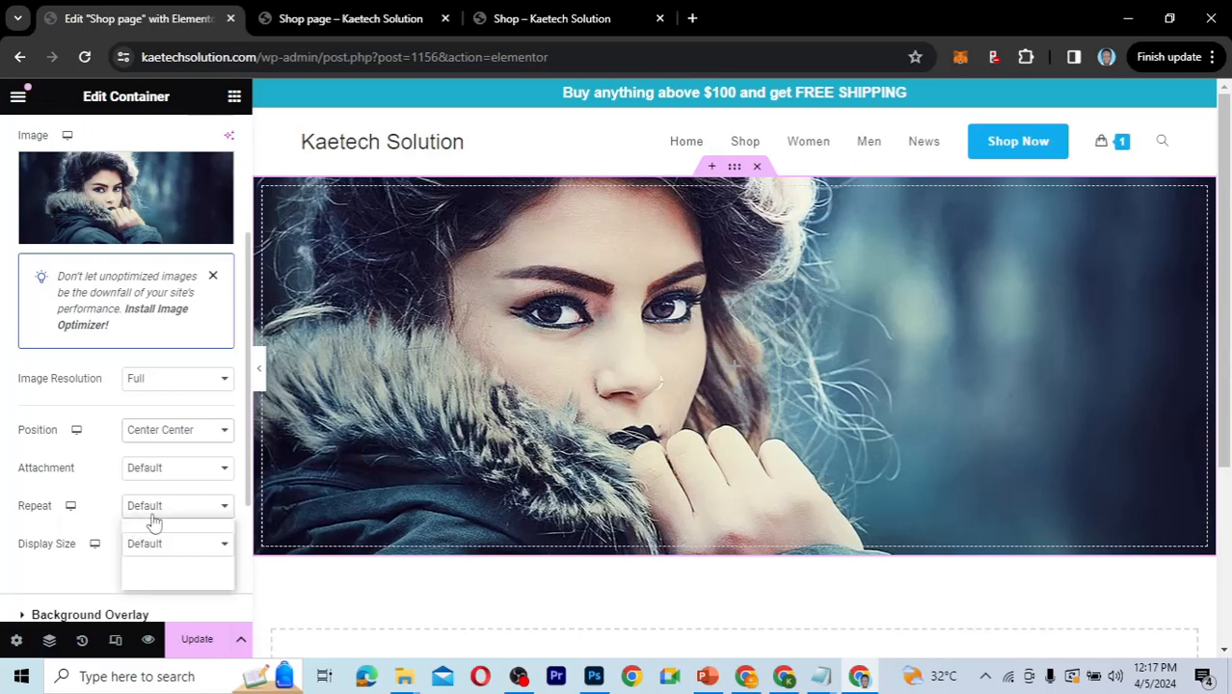
{"action": "left_click", "coordinate": [153, 538]}
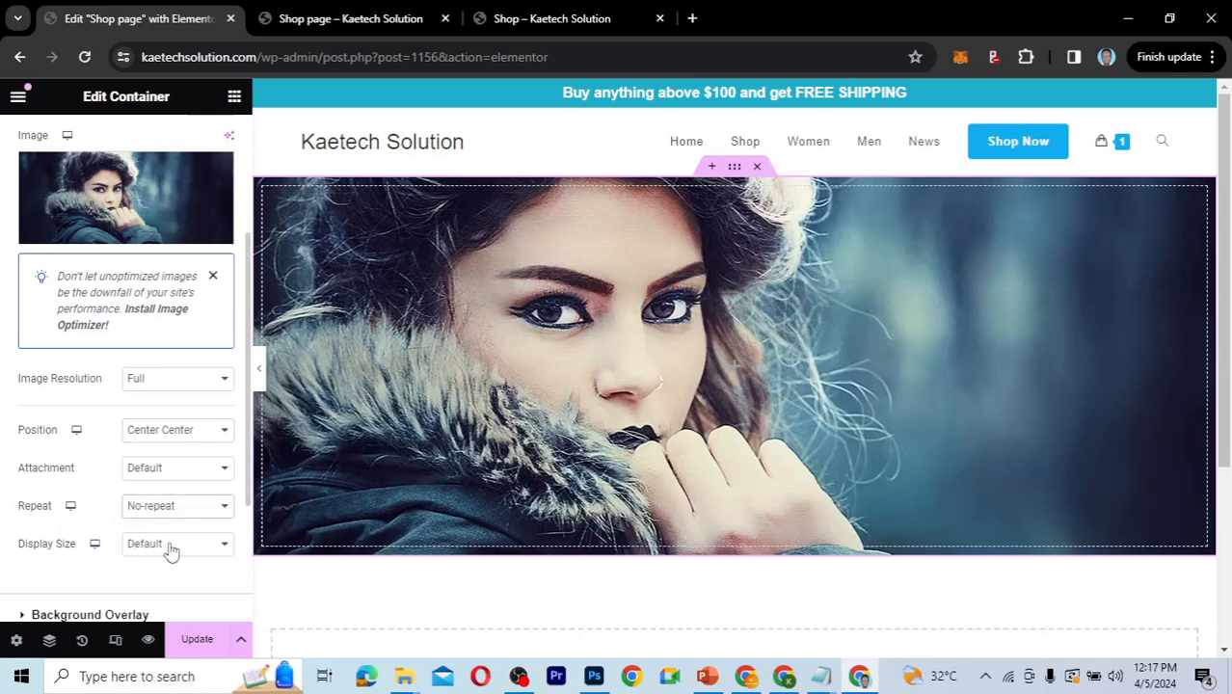
{"action": "left_click", "coordinate": [165, 545]}
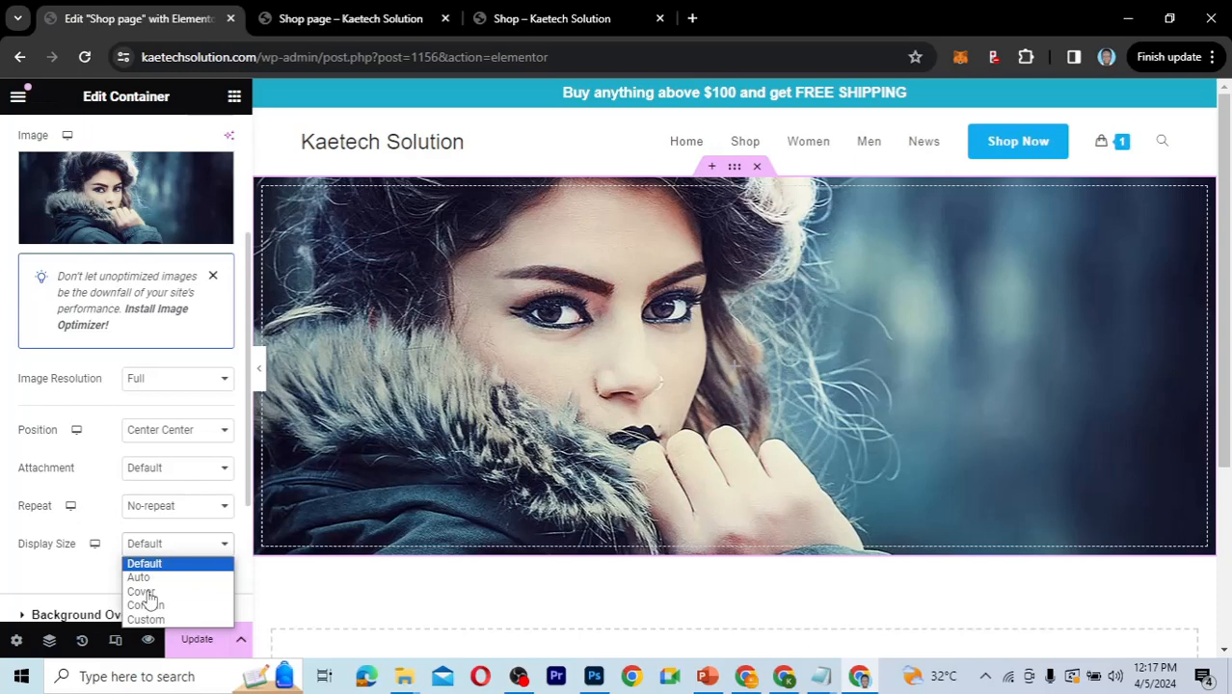
{"action": "left_click", "coordinate": [143, 592]}
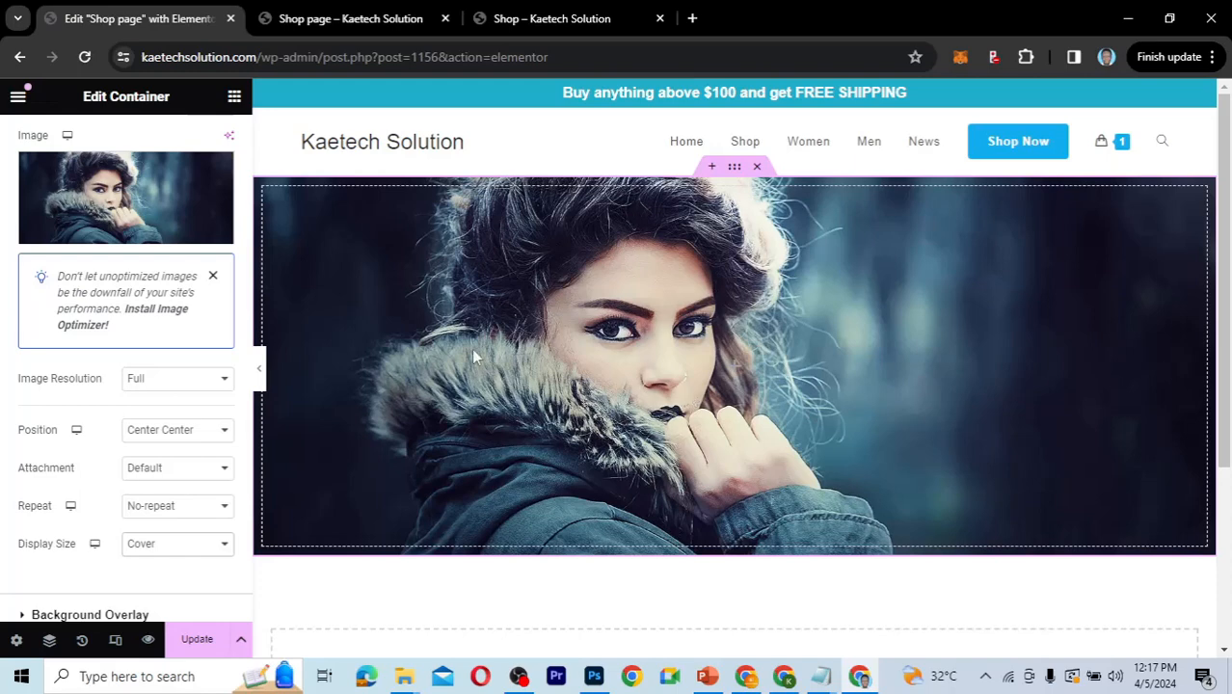
Step: Add a classic background overlay to the container in black, #000000
{"action": "scroll", "coordinate": [136, 371], "scroll_direction": "up", "scroll_amount": 2}
{"action": "scroll", "coordinate": [136, 371], "scroll_direction": "up", "scroll_amount": 2}
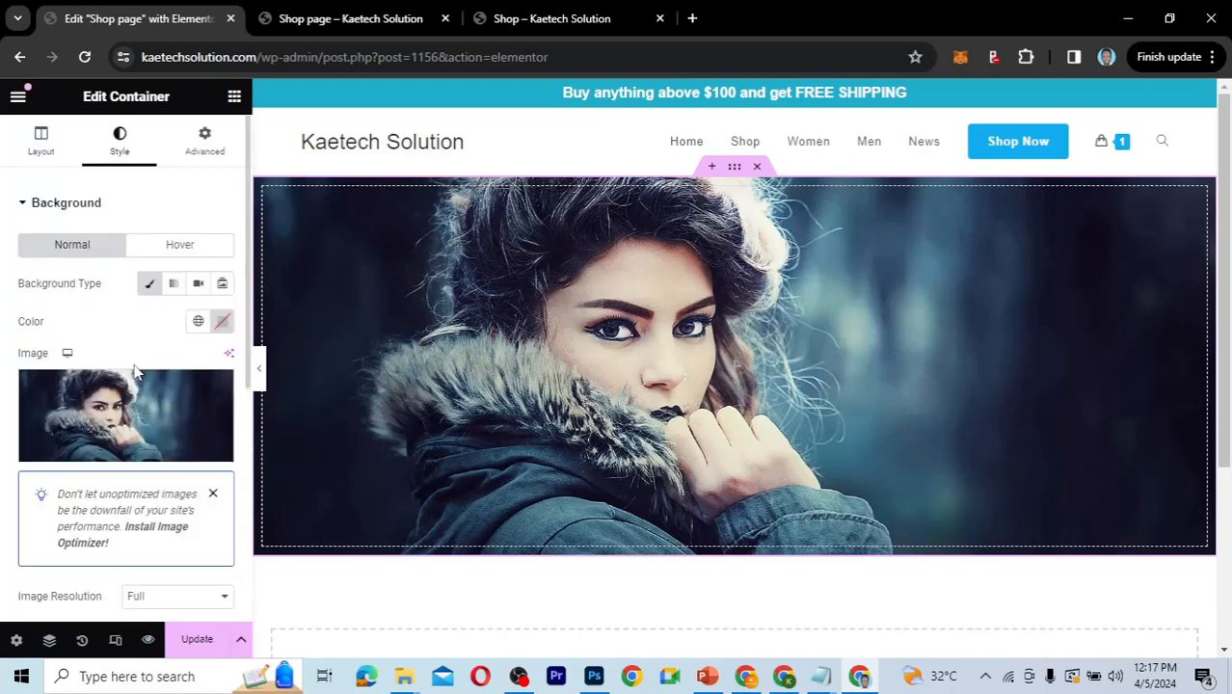
{"action": "scroll", "coordinate": [91, 331], "scroll_direction": "down", "scroll_amount": 4}
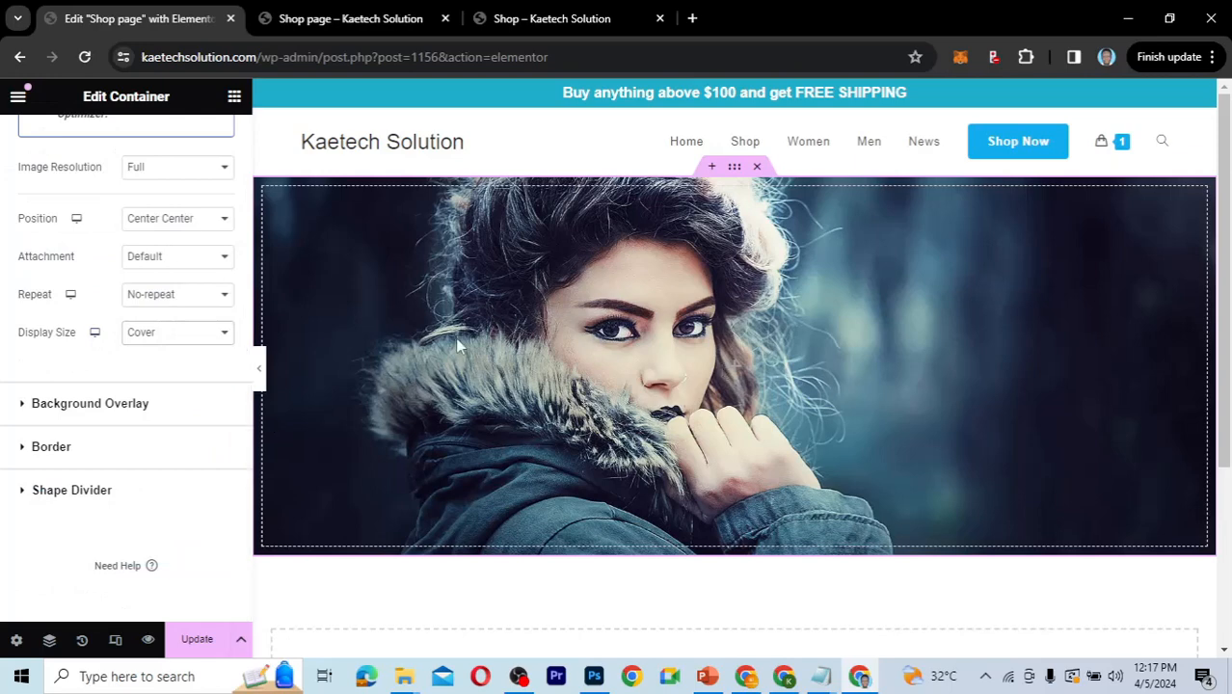
{"action": "left_click", "coordinate": [24, 405]}
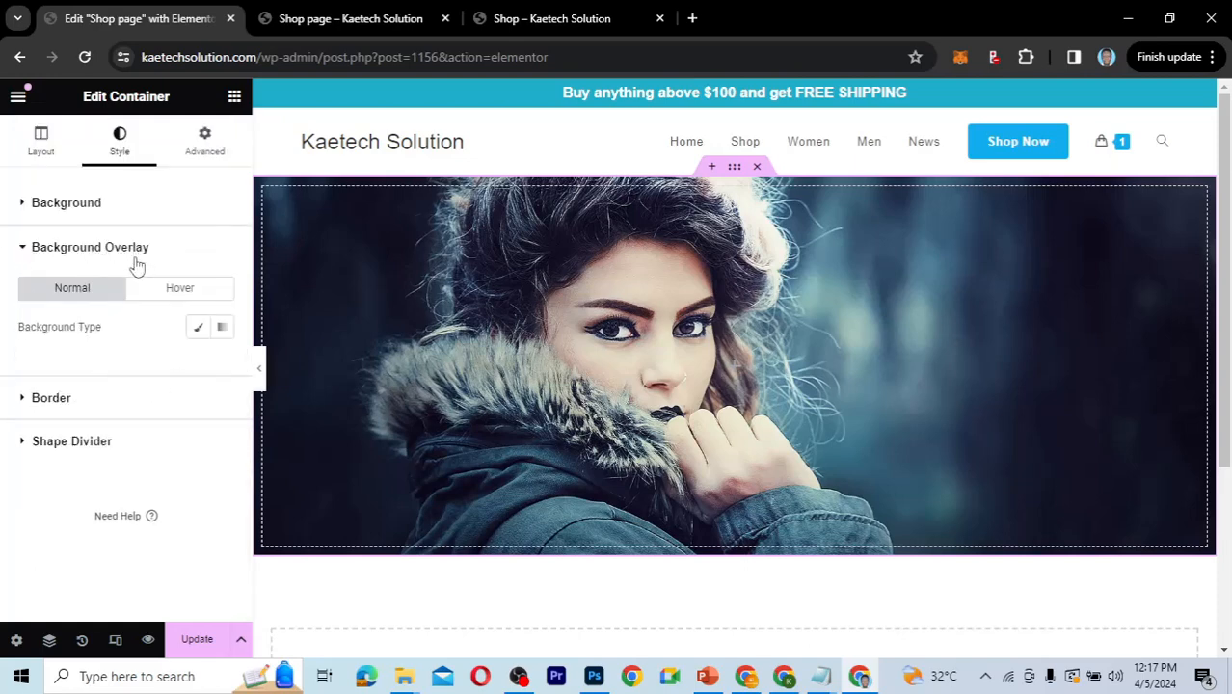
{"action": "left_click", "coordinate": [198, 327]}
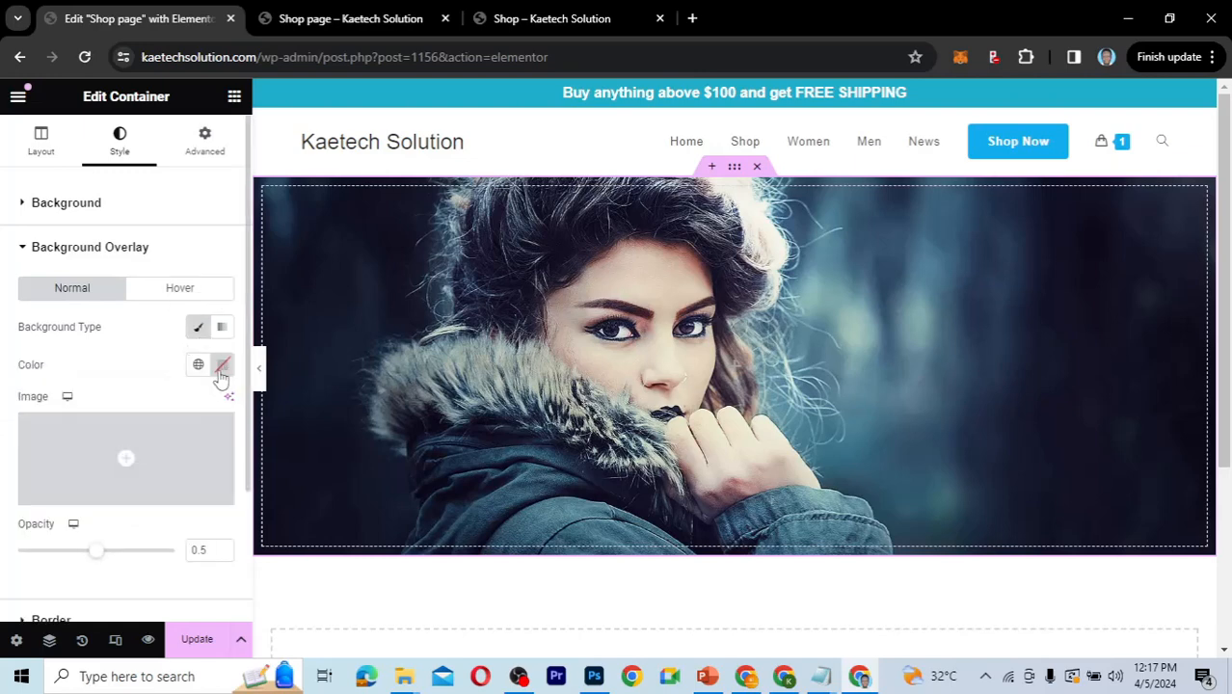
{"action": "left_click", "coordinate": [222, 366]}
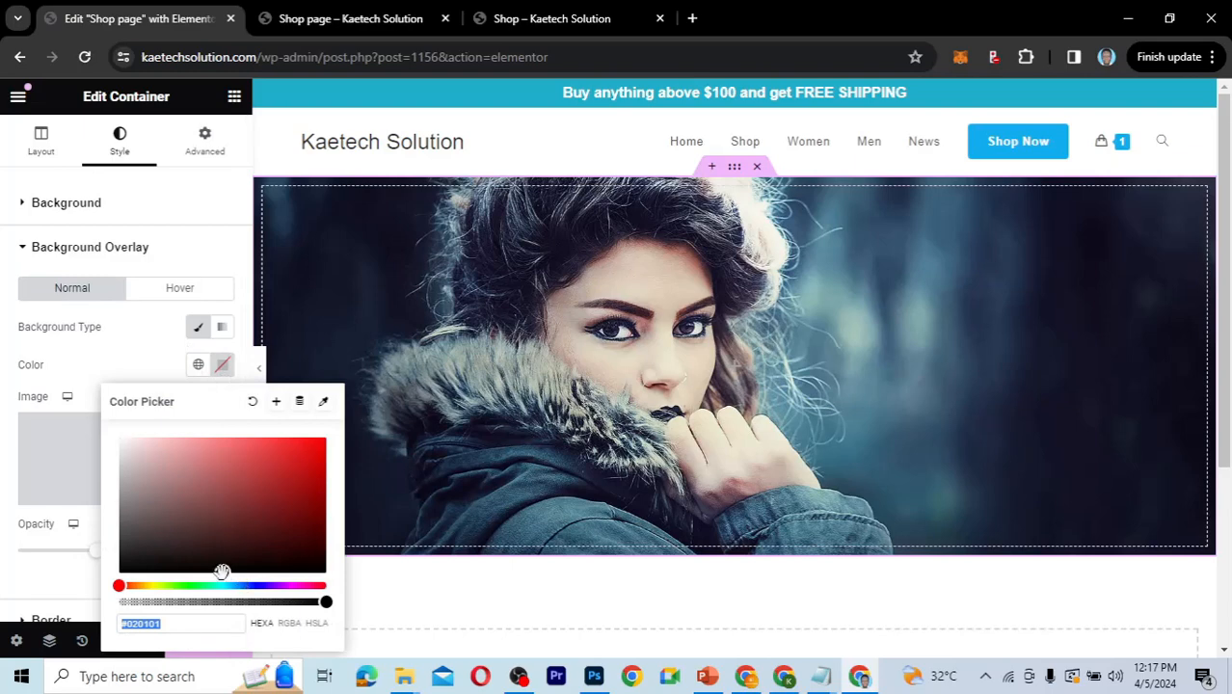
{"action": "left_click_drag", "start_coordinate": [221, 572], "coordinate": [108, 590]}
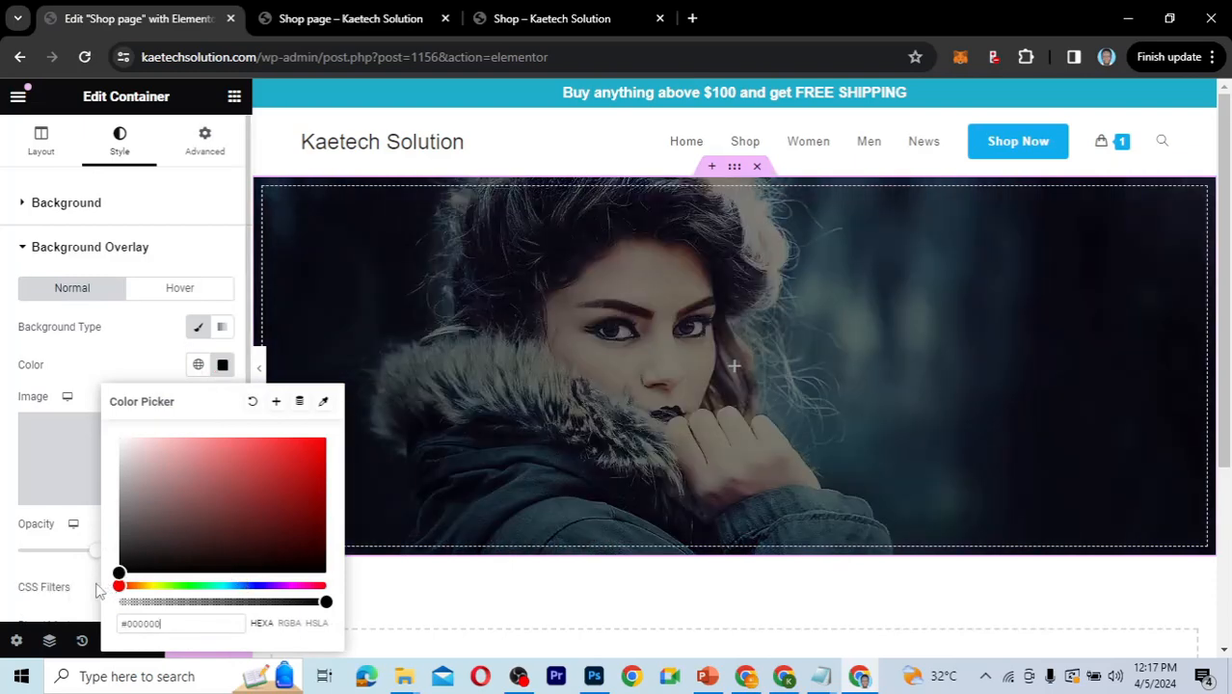
Step: Change the container's background overlay colour to a dark navy blue and set its opacity to 0.8
{"action": "left_click", "coordinate": [255, 585]}
{"action": "left_click", "coordinate": [311, 552]}
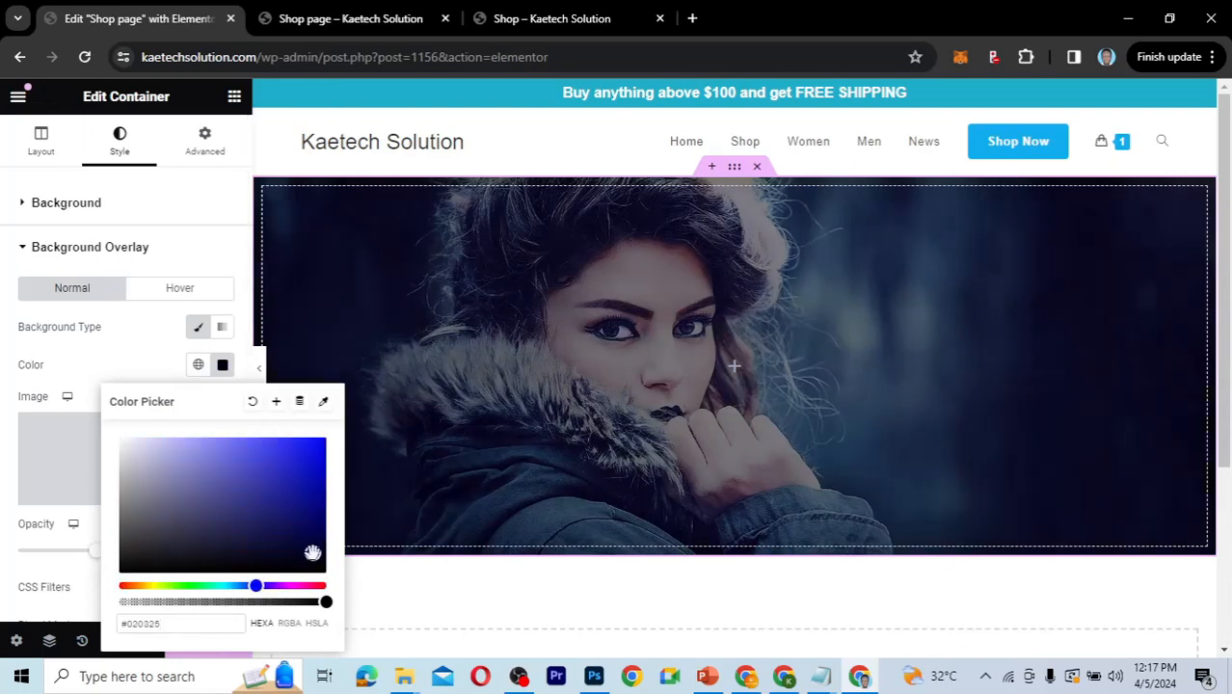
{"action": "left_click_drag", "start_coordinate": [312, 552], "coordinate": [326, 551]}
{"action": "left_click_drag", "start_coordinate": [328, 550], "coordinate": [324, 547]}
{"action": "left_click", "coordinate": [115, 374]}
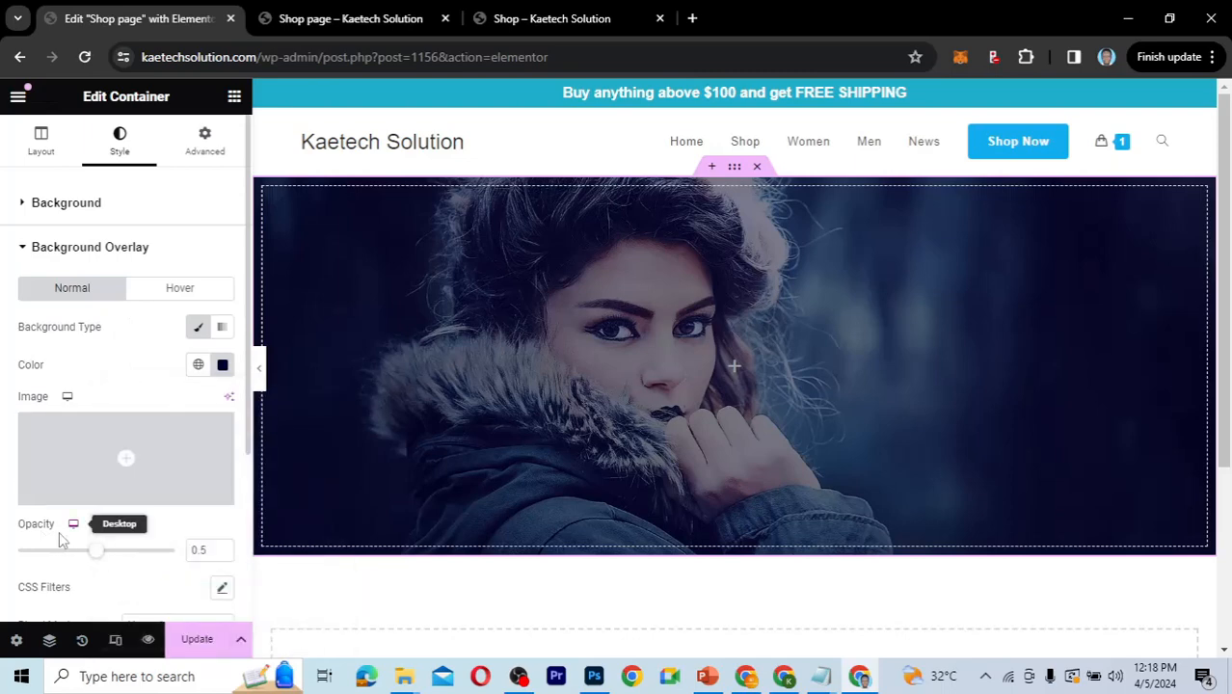
{"action": "scroll", "coordinate": [60, 540], "scroll_direction": "down", "scroll_amount": 1}
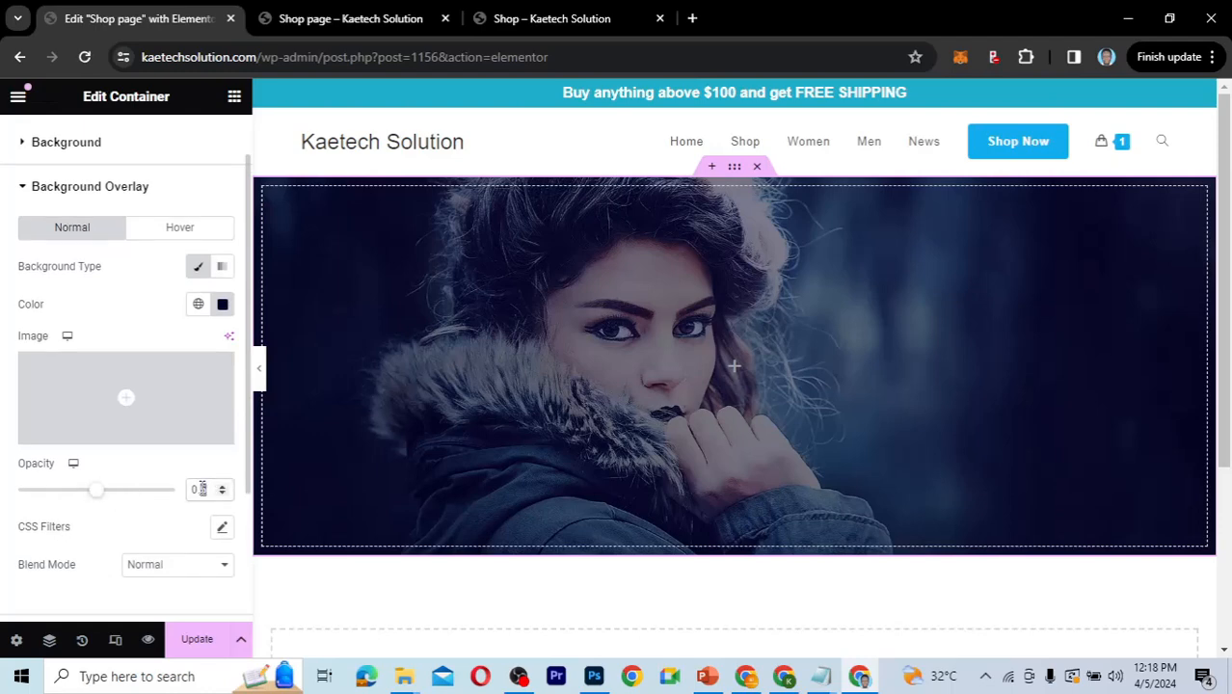
{"action": "type", "text": "8"}
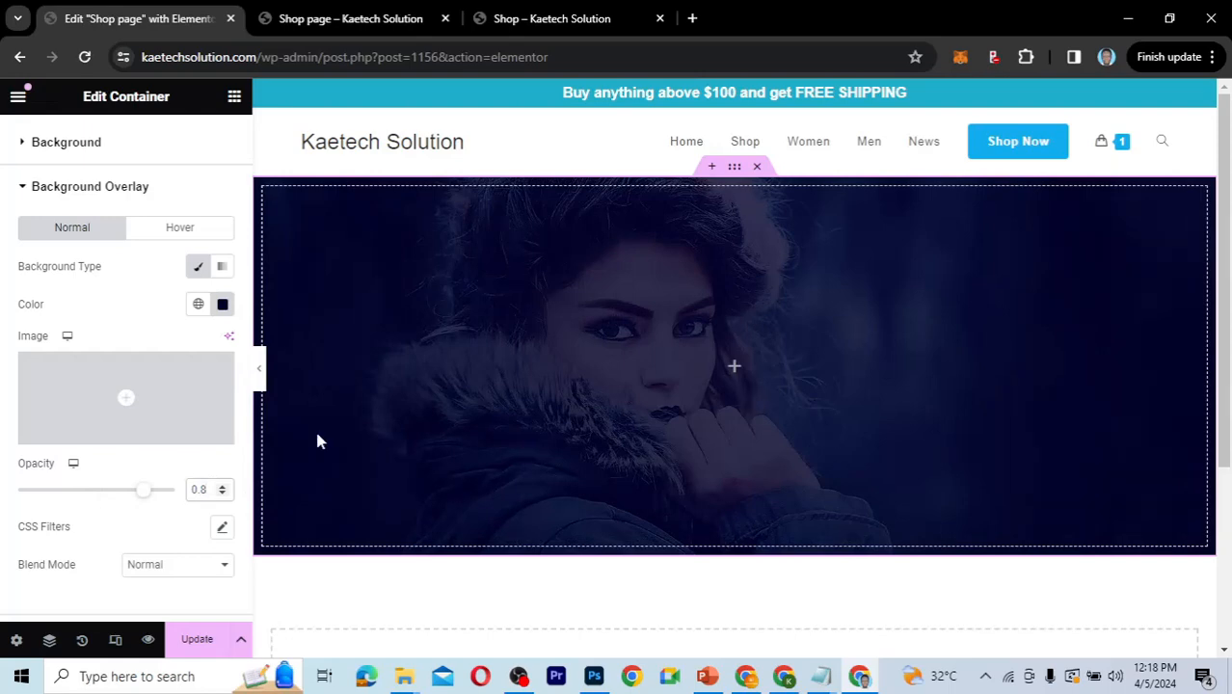
Step: Add a Heading widget inside the banner container with the title "Our Shop Page"
{"action": "left_click", "coordinate": [735, 371]}
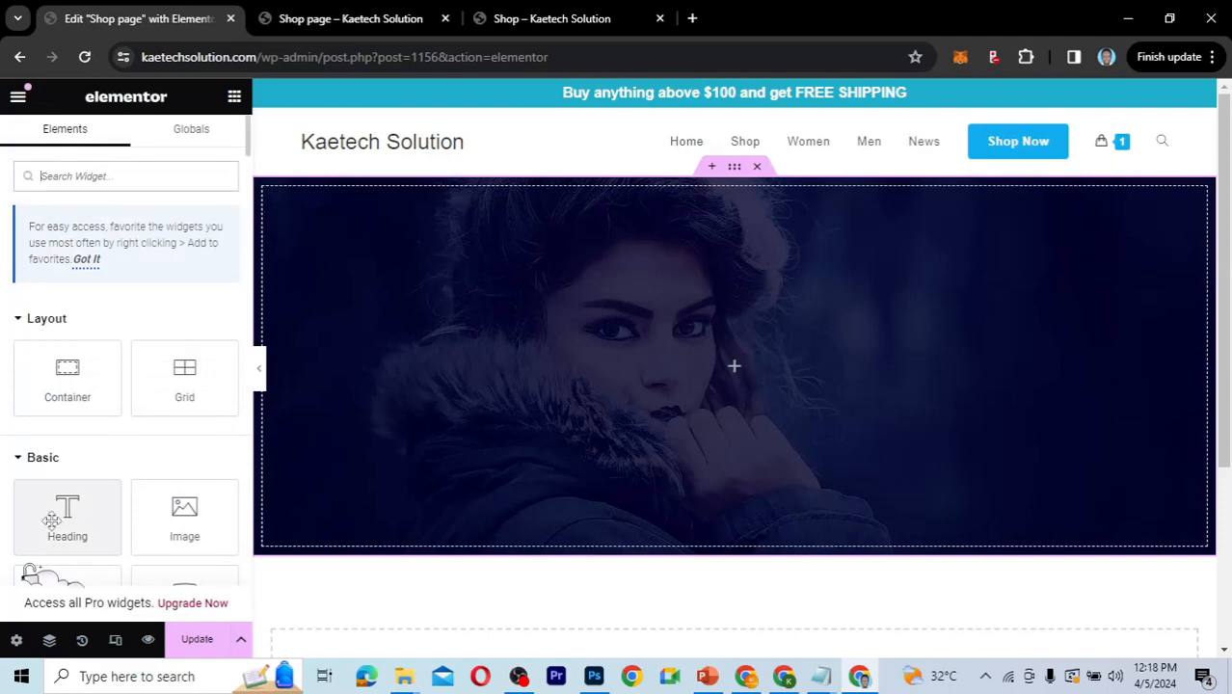
{"action": "left_click_drag", "start_coordinate": [65, 516], "coordinate": [641, 382]}
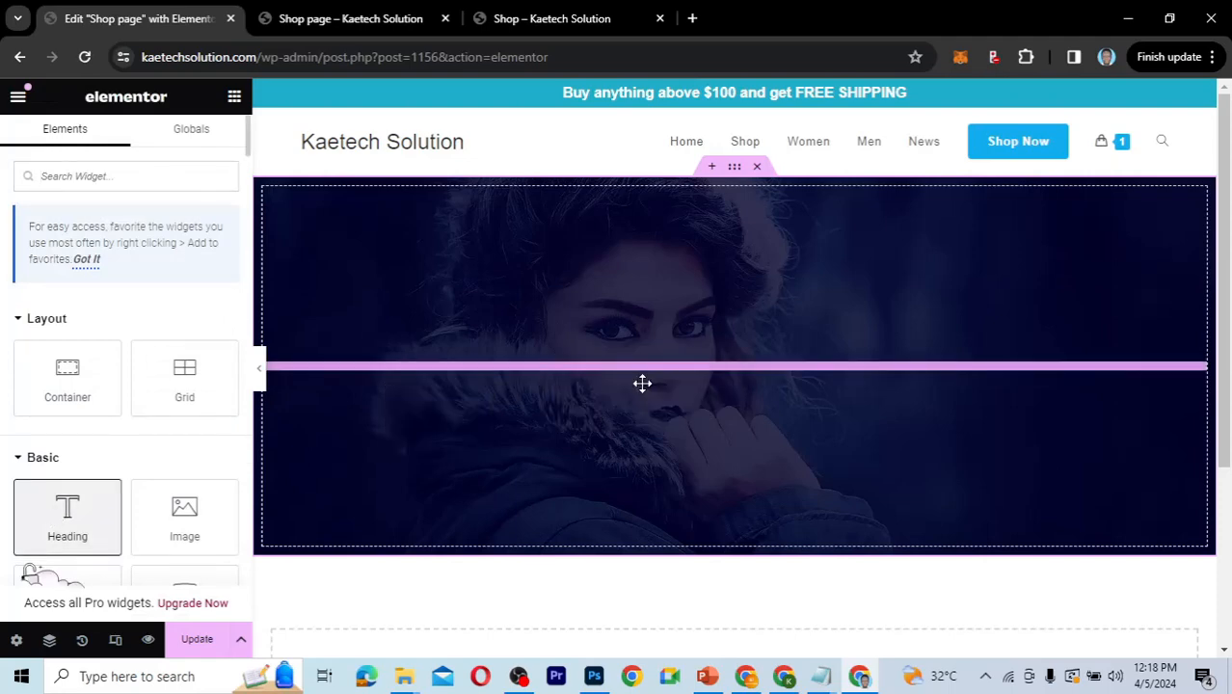
{"action": "left_click_drag", "start_coordinate": [160, 268], "coordinate": [2, 250]}
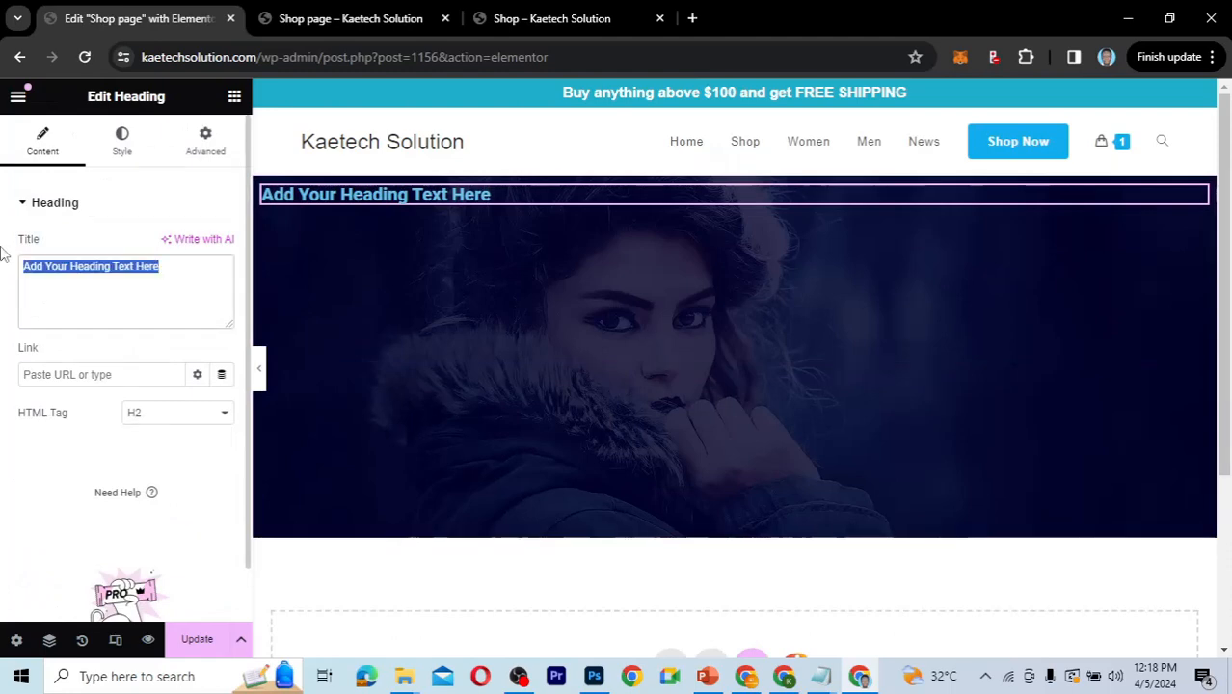
{"action": "type", "text": "Our "}
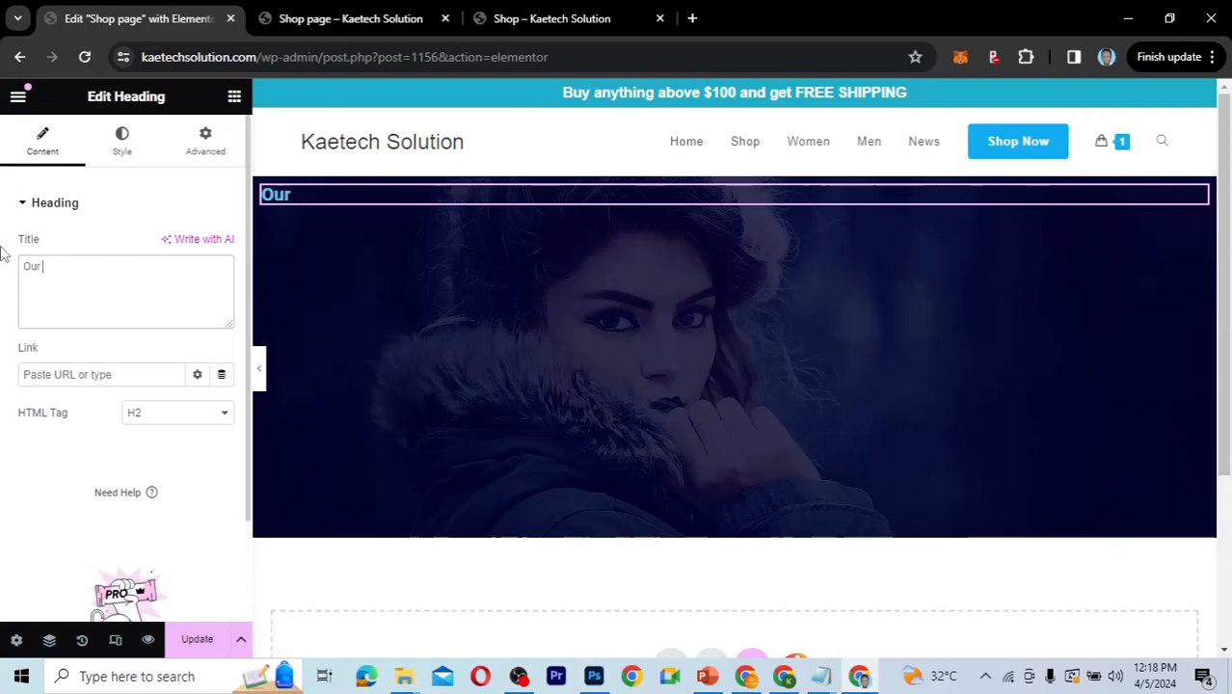
{"action": "type", "text": "Sh"}
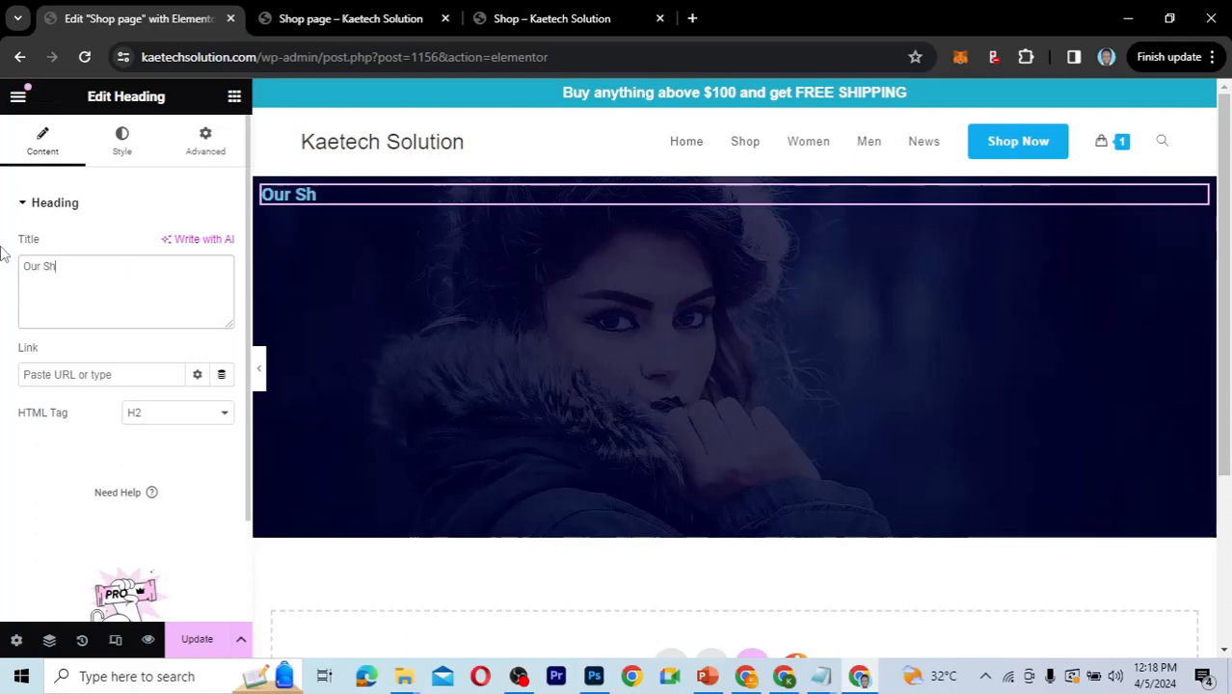
{"action": "type", "text": "op Page"}
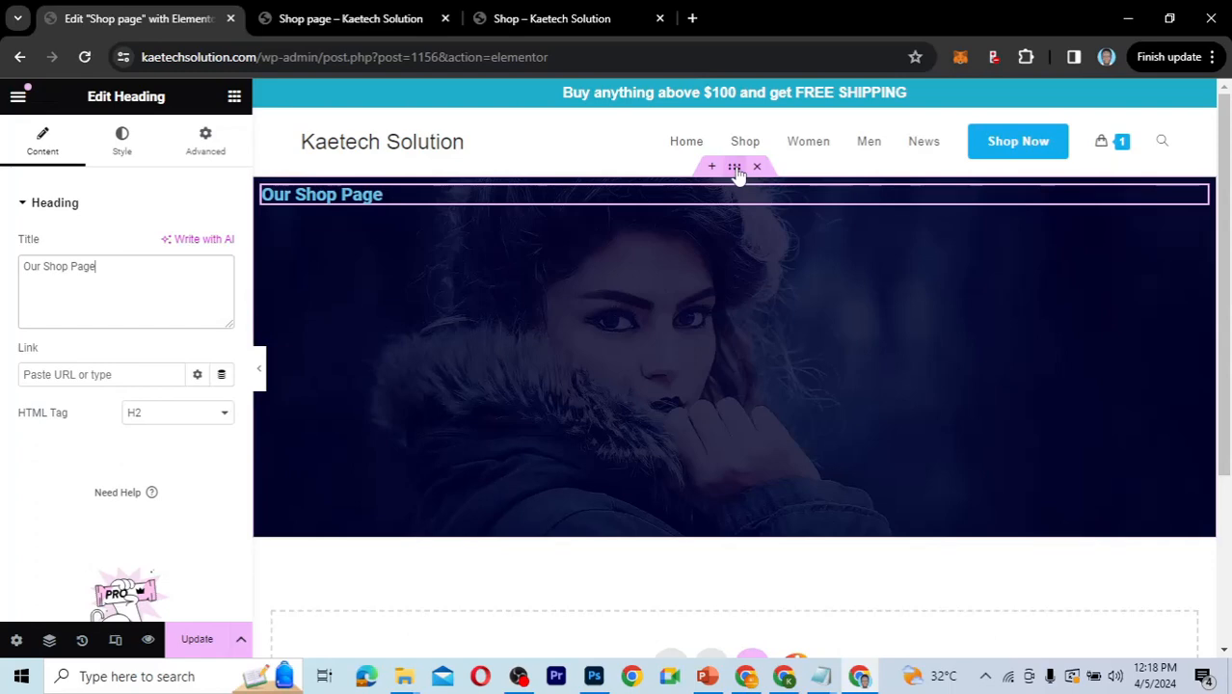
Step: Center-align the banner heading and set its text color to white, #FFFFFF
{"action": "left_click", "coordinate": [735, 170]}
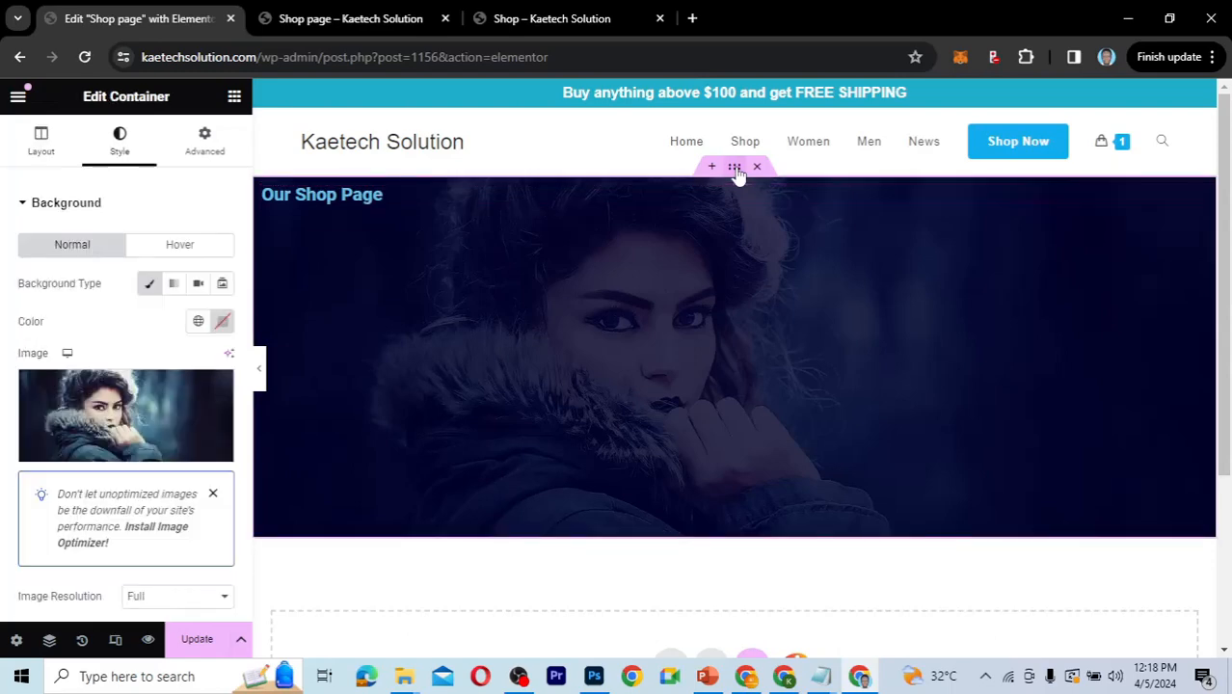
{"action": "triple_click", "coordinate": [387, 194]}
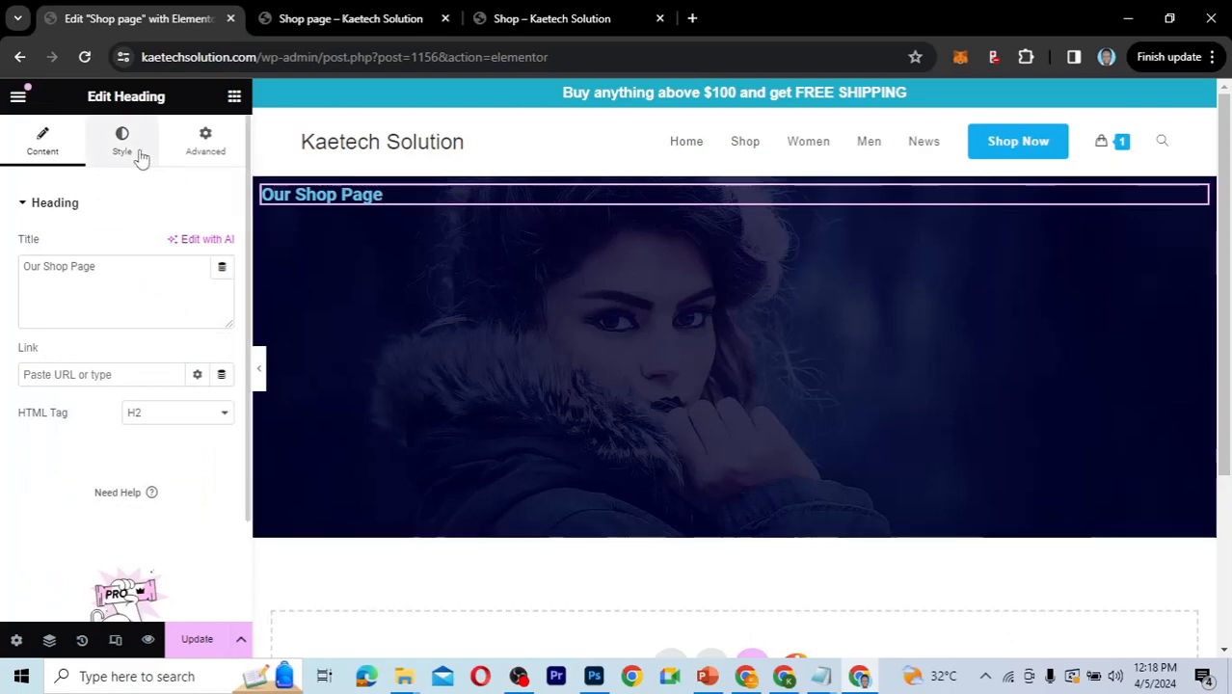
{"action": "left_click", "coordinate": [122, 143]}
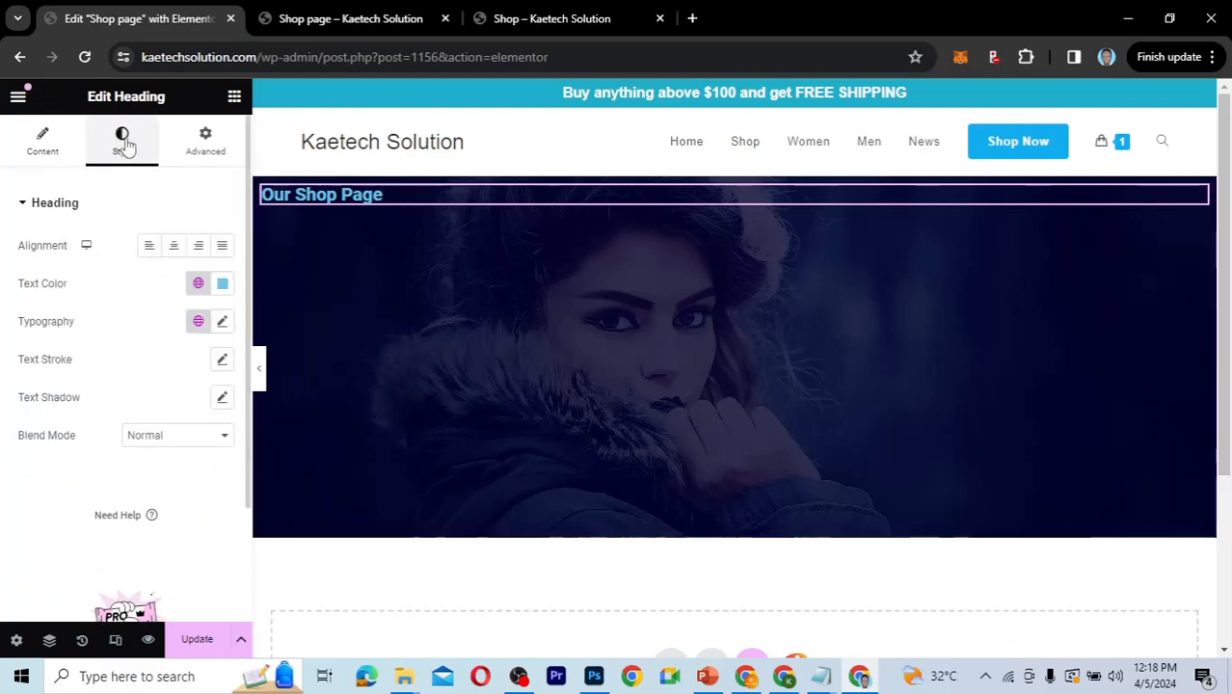
{"action": "left_click", "coordinate": [174, 245]}
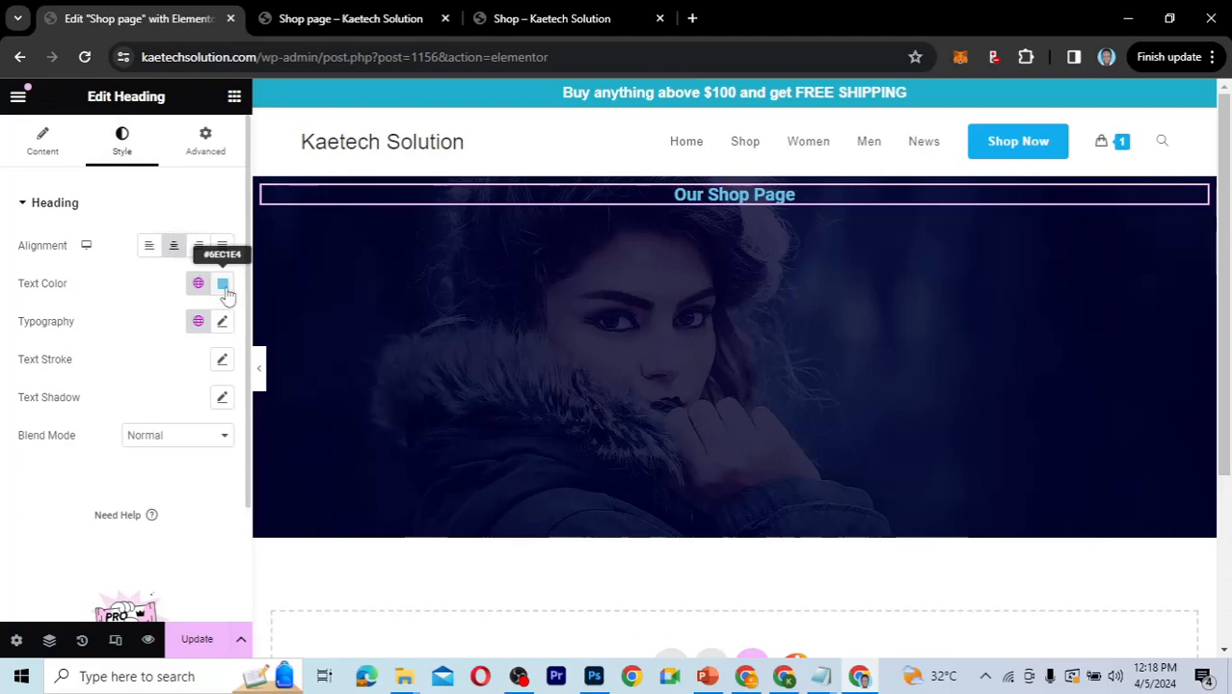
{"action": "left_click", "coordinate": [223, 285]}
{"action": "left_click", "coordinate": [121, 359]}
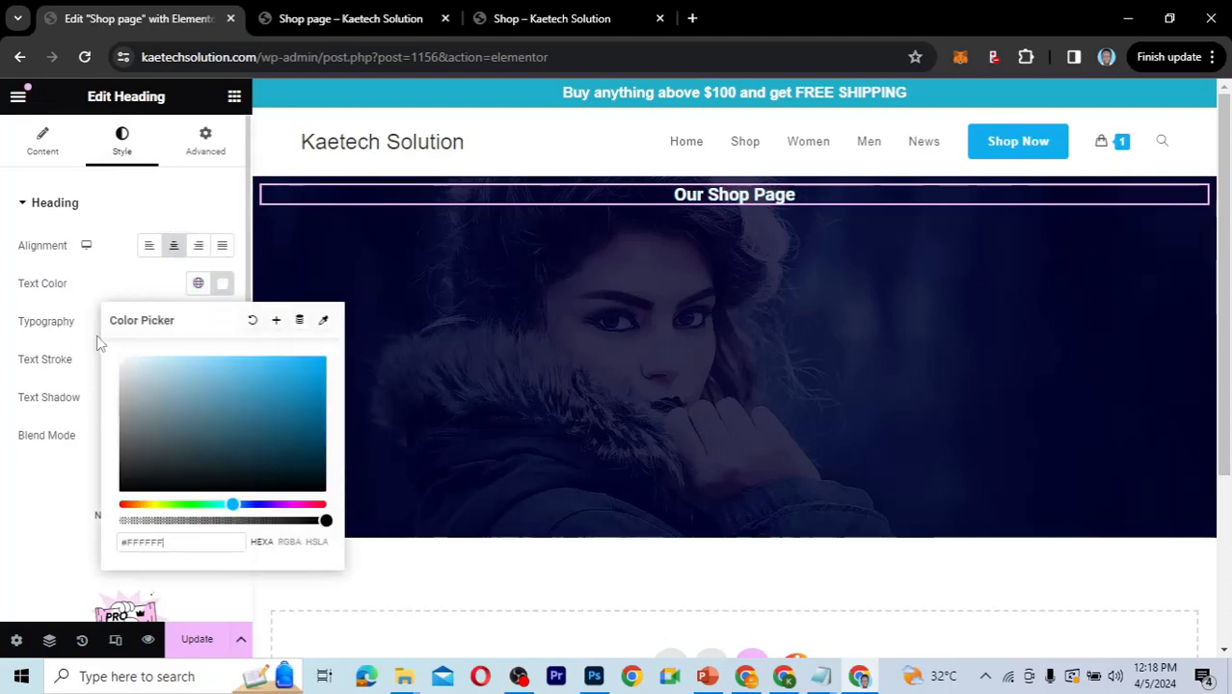
{"action": "left_click", "coordinate": [147, 272]}
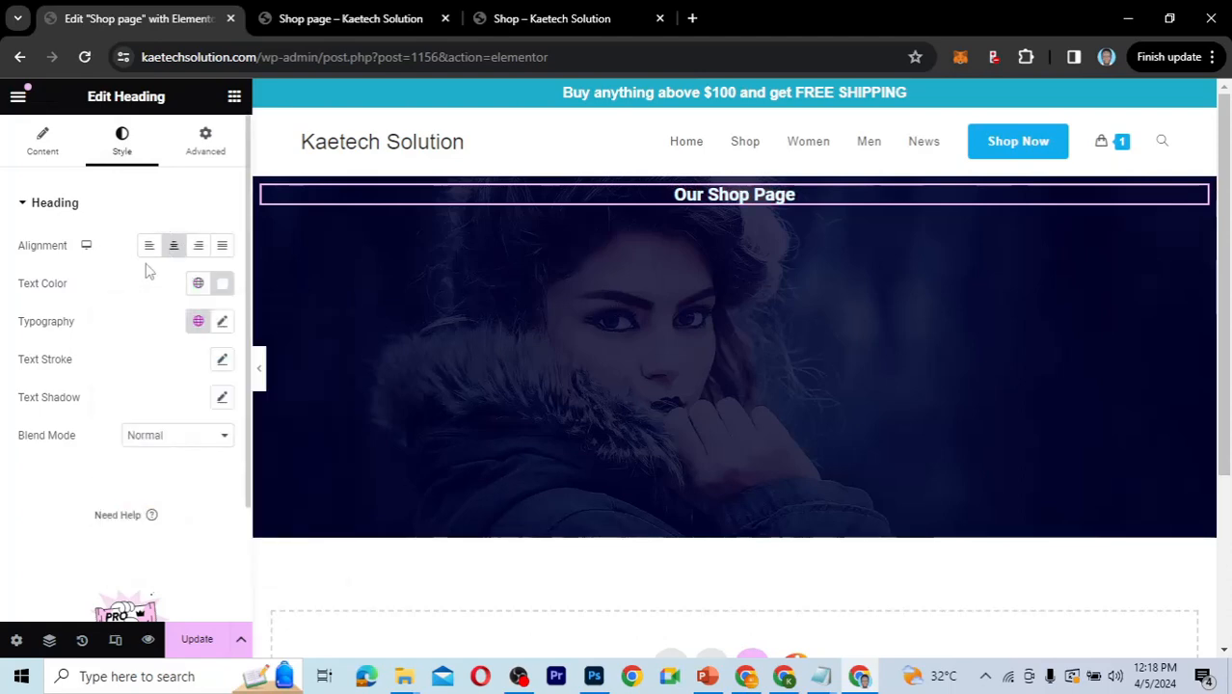
Step: Set the heading's typography to the Arial font family at a size of 45 px
{"action": "left_click", "coordinate": [222, 324]}
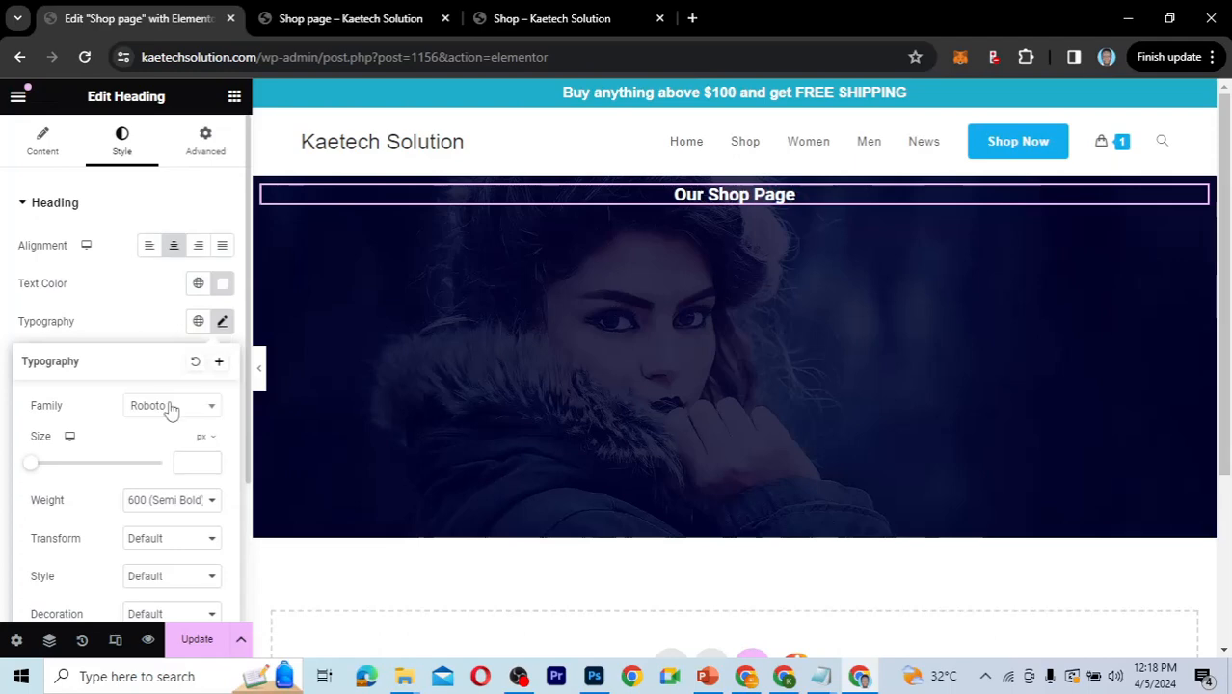
{"action": "left_click", "coordinate": [169, 409]}
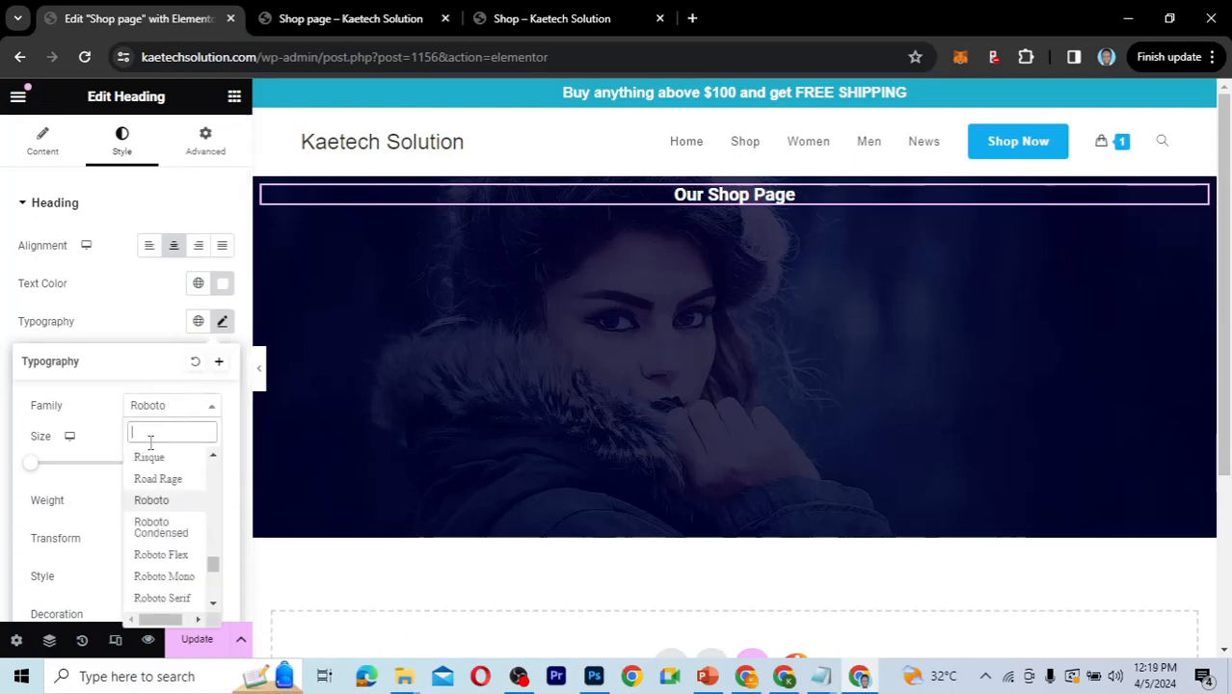
{"action": "type", "text": "arial"}
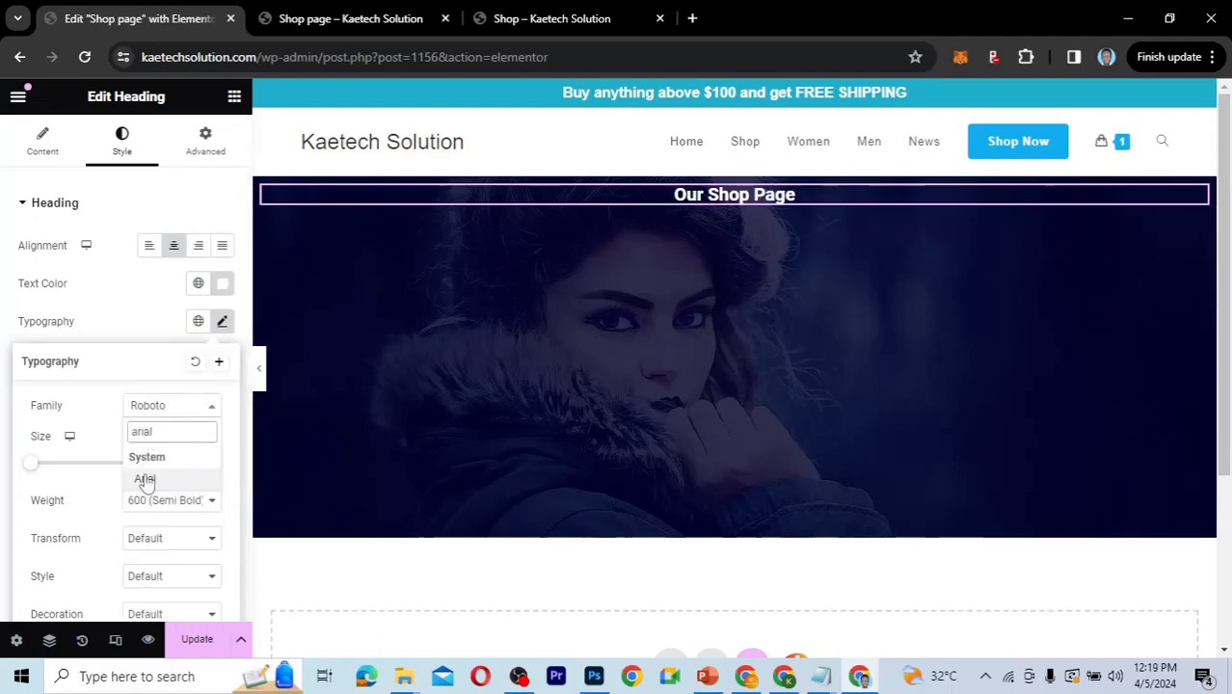
{"action": "left_click", "coordinate": [145, 480]}
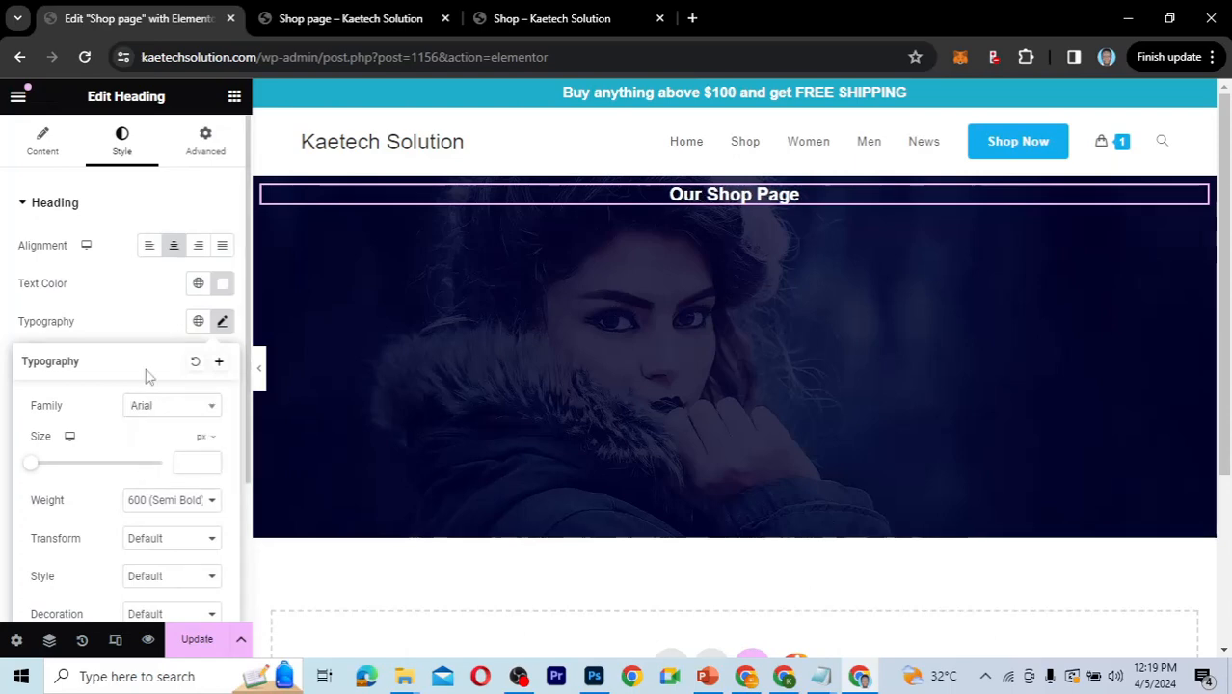
{"action": "left_click", "coordinate": [222, 321]}
{"action": "left_click", "coordinate": [221, 321]}
{"action": "type", "text": "55"}
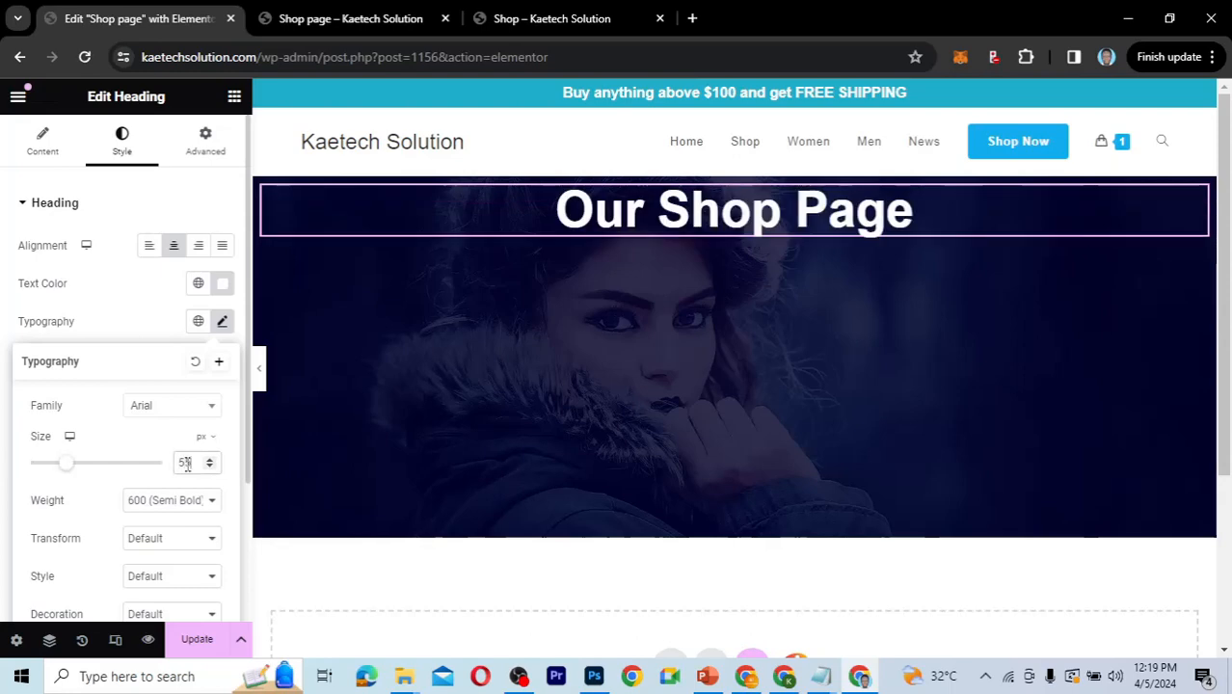
{"action": "key", "text": "BackSpace"}
{"action": "key", "text": "BackSpace"}
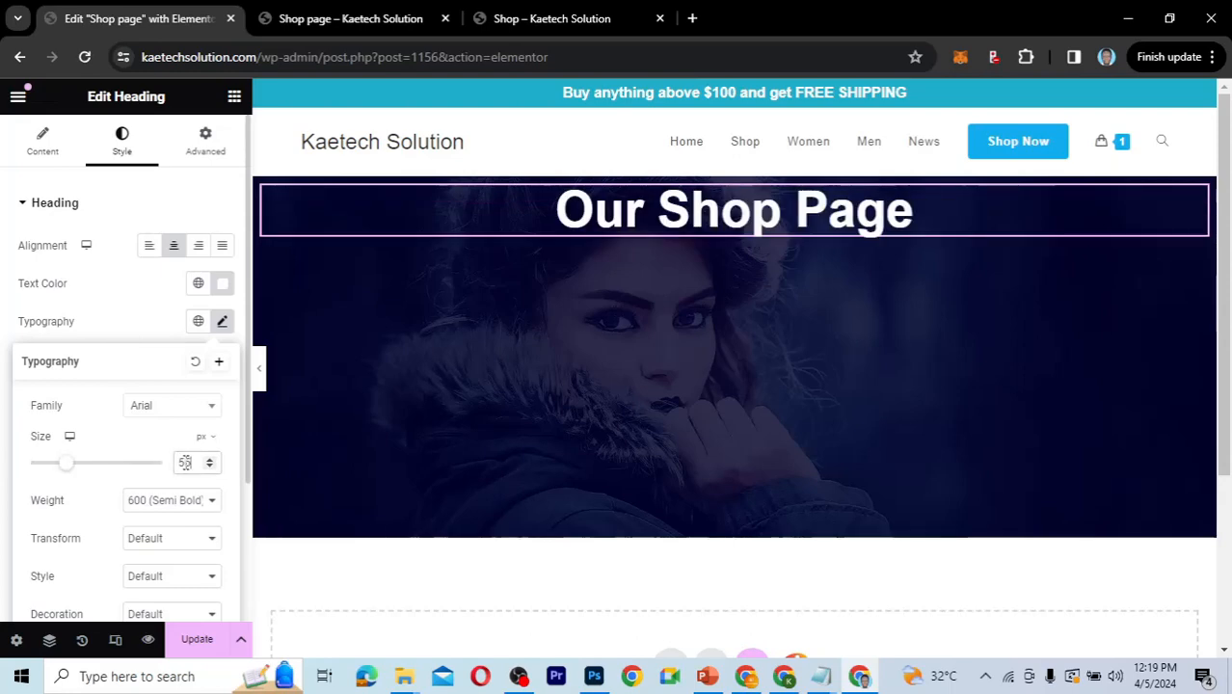
{"action": "type", "text": "45"}
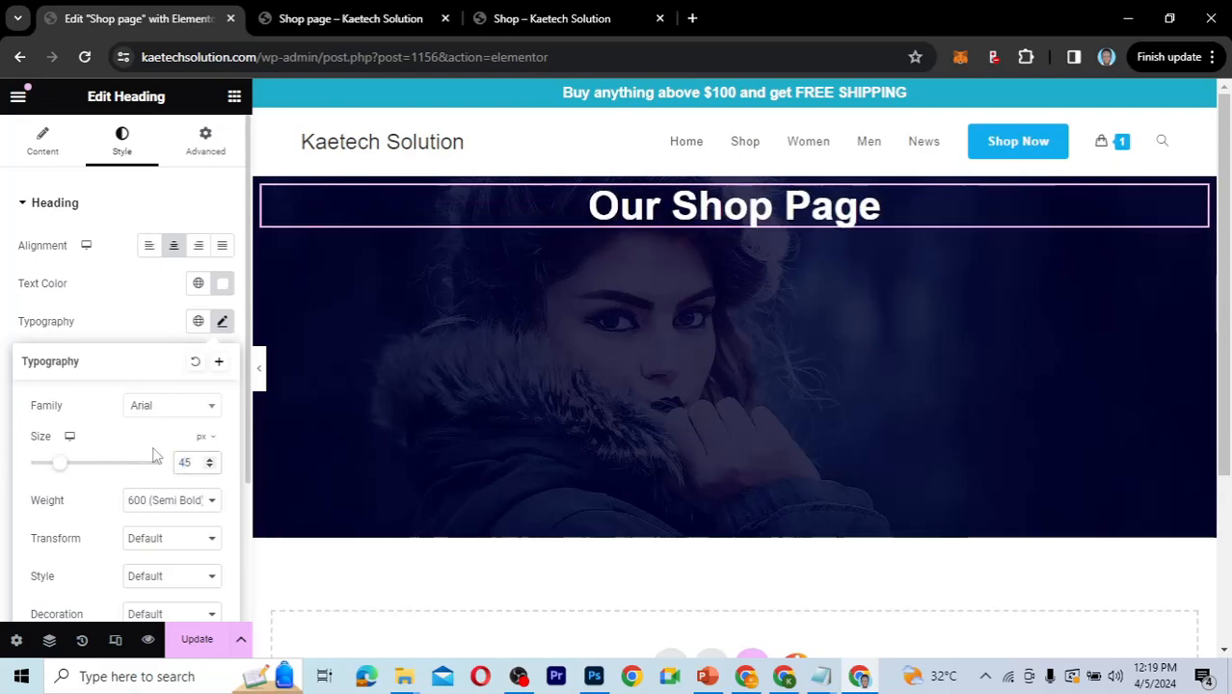
{"action": "left_click", "coordinate": [125, 329]}
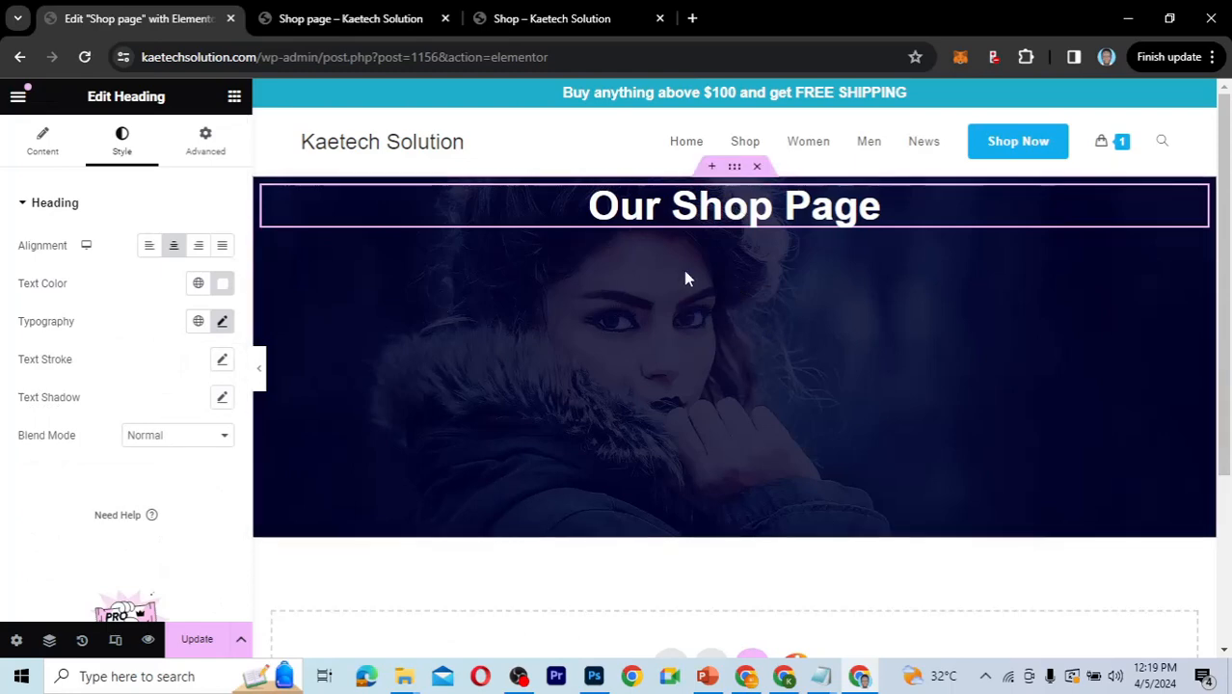
Step: Center the banner container's content on both axes by setting Justify Content and Align Items to Center
{"action": "left_click", "coordinate": [735, 170]}
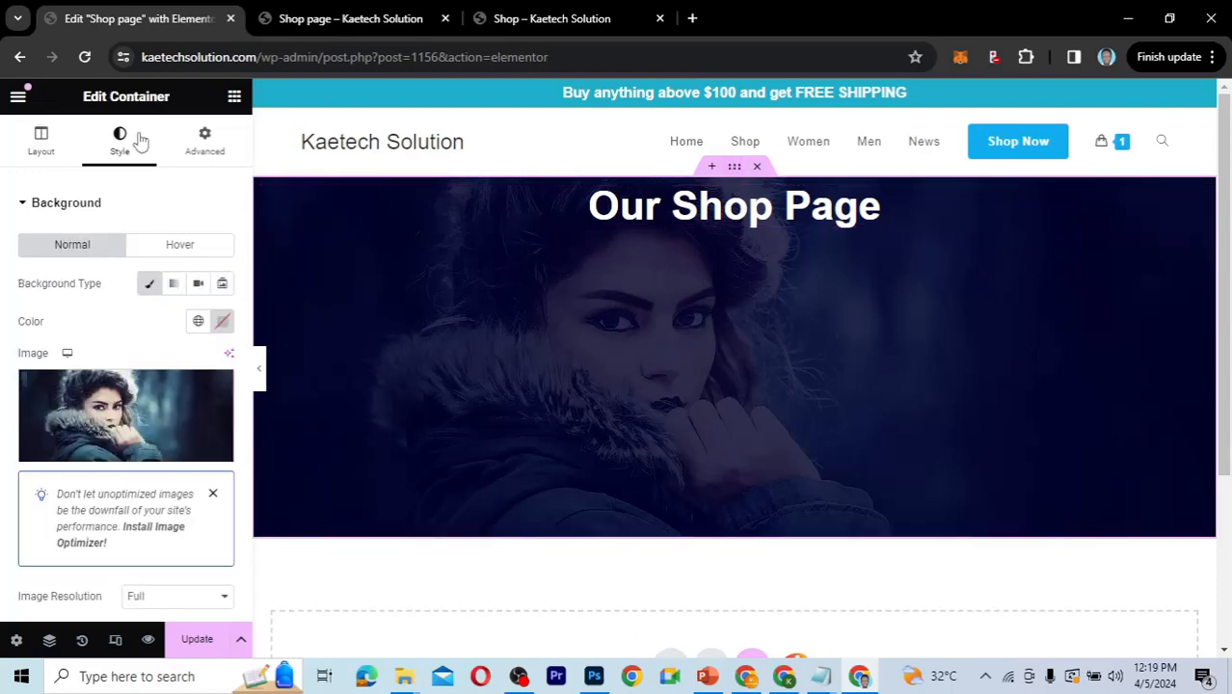
{"action": "left_click", "coordinate": [38, 153]}
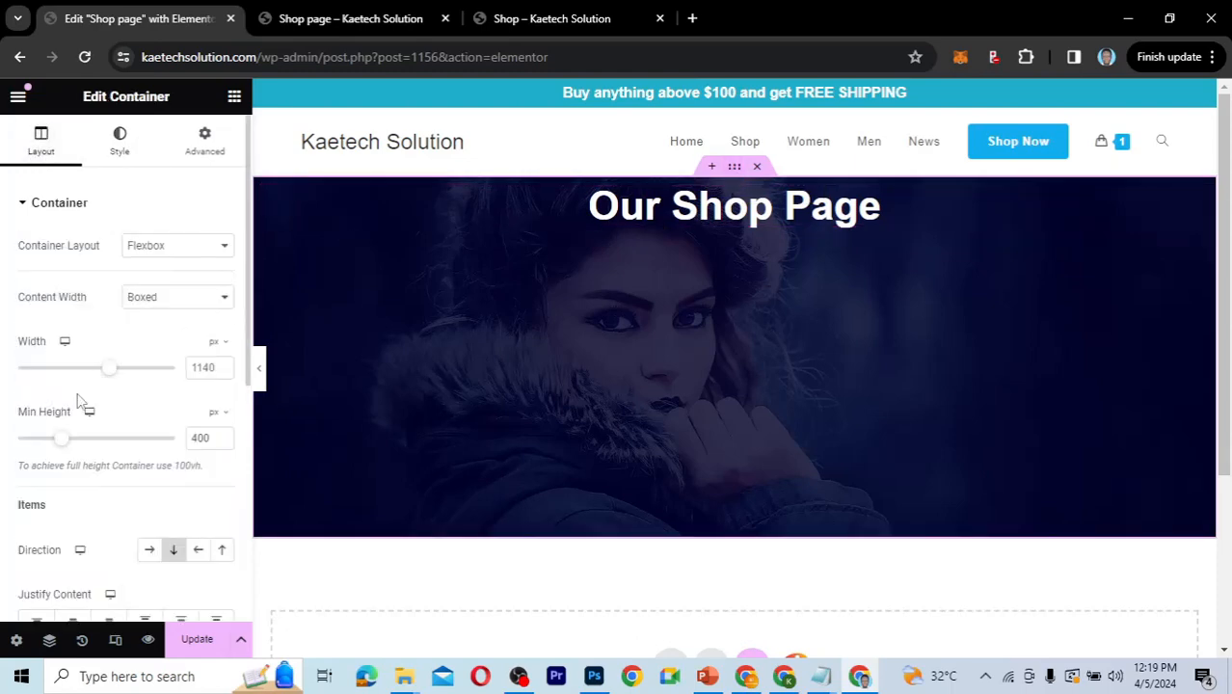
{"action": "scroll", "coordinate": [80, 400], "scroll_direction": "down", "scroll_amount": 3}
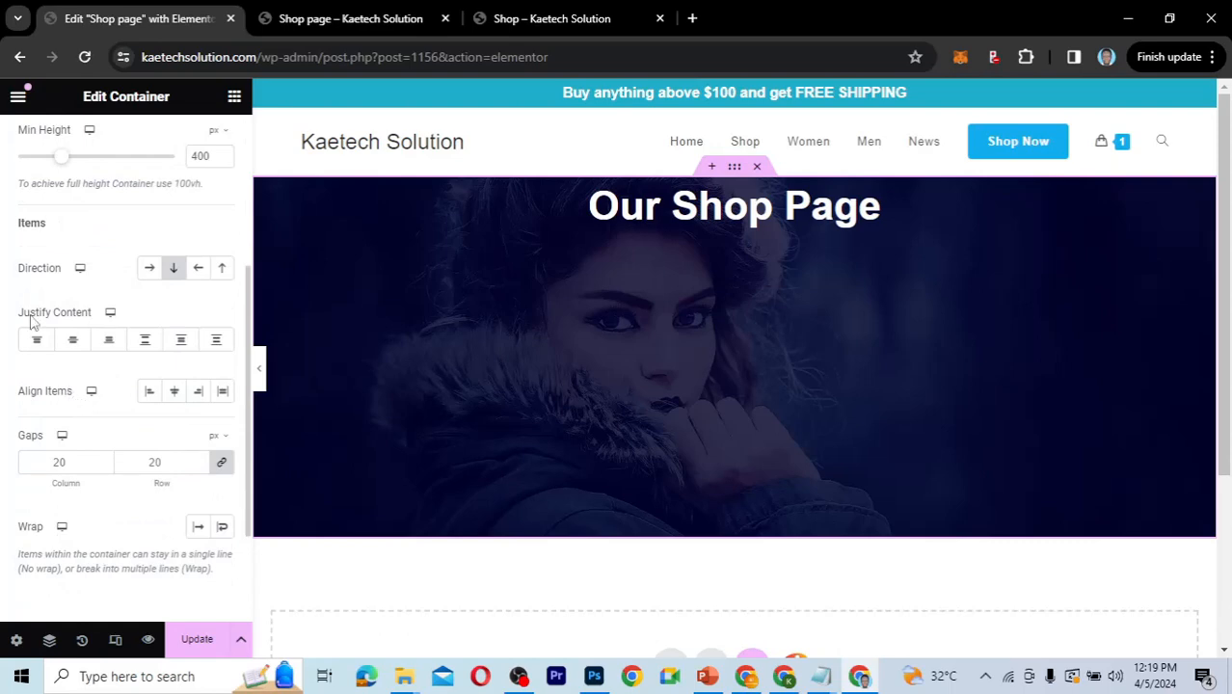
{"action": "left_click", "coordinate": [73, 339]}
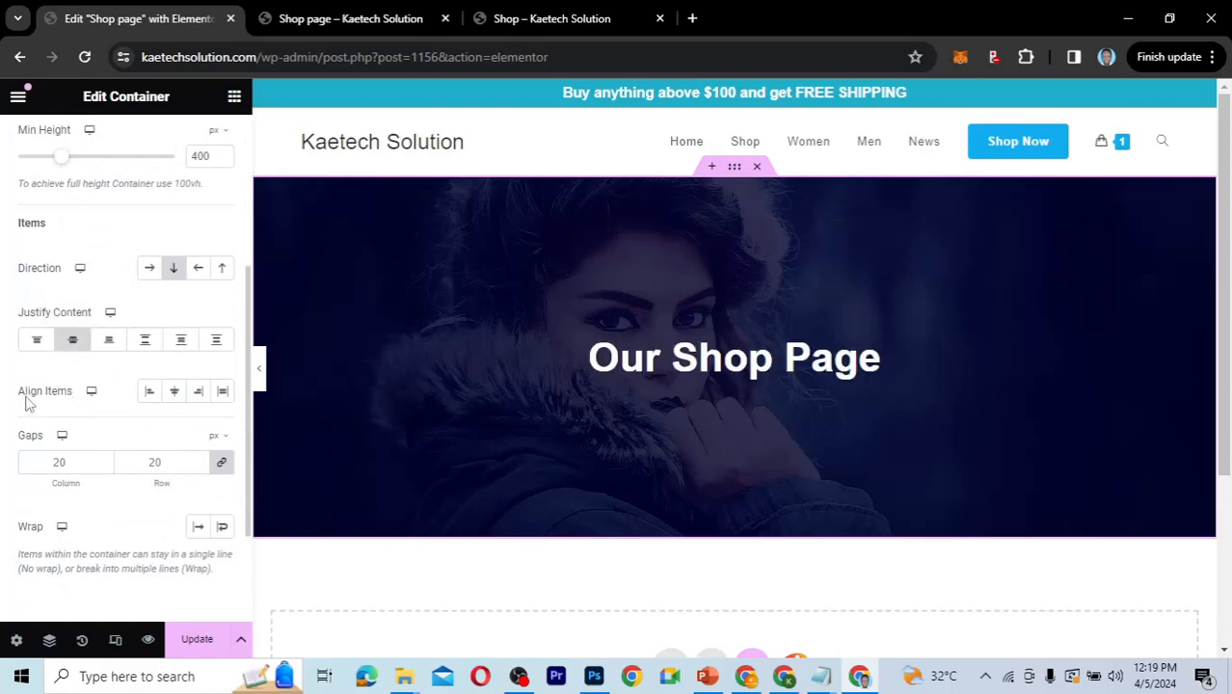
{"action": "left_click", "coordinate": [175, 391]}
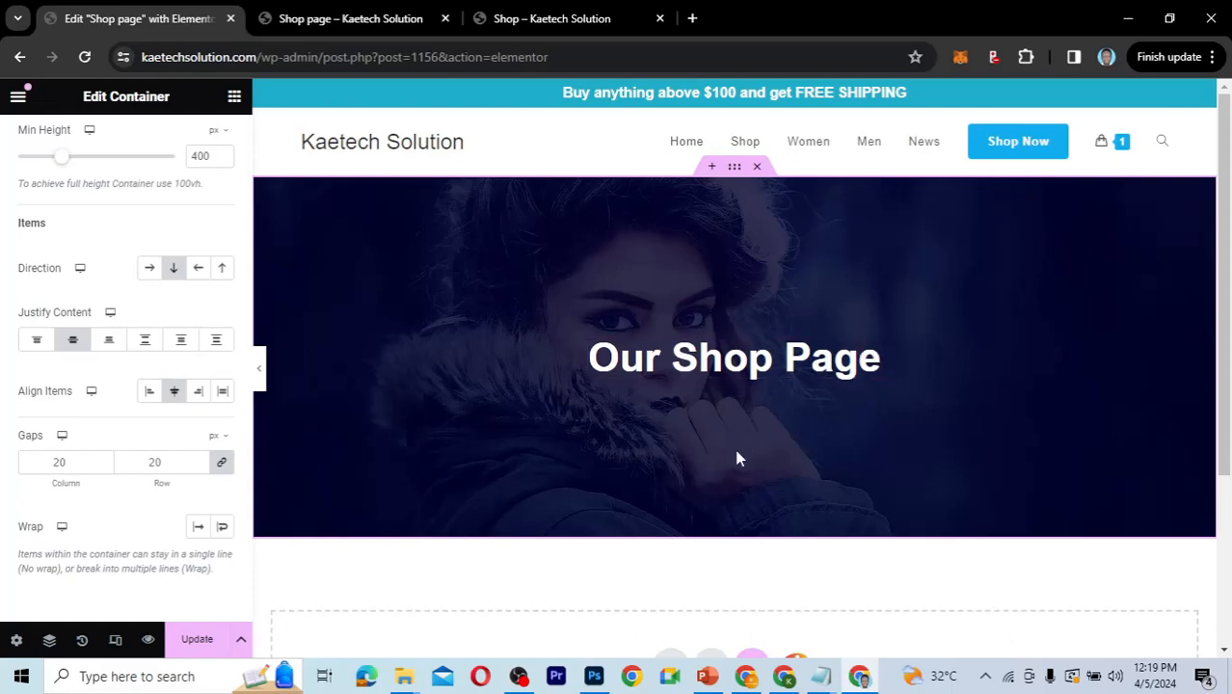
Step: Go from the live Shop page to the WordPress dashboard and open the list of all store products
{"action": "scroll", "coordinate": [738, 457], "scroll_direction": "down", "scroll_amount": 3}
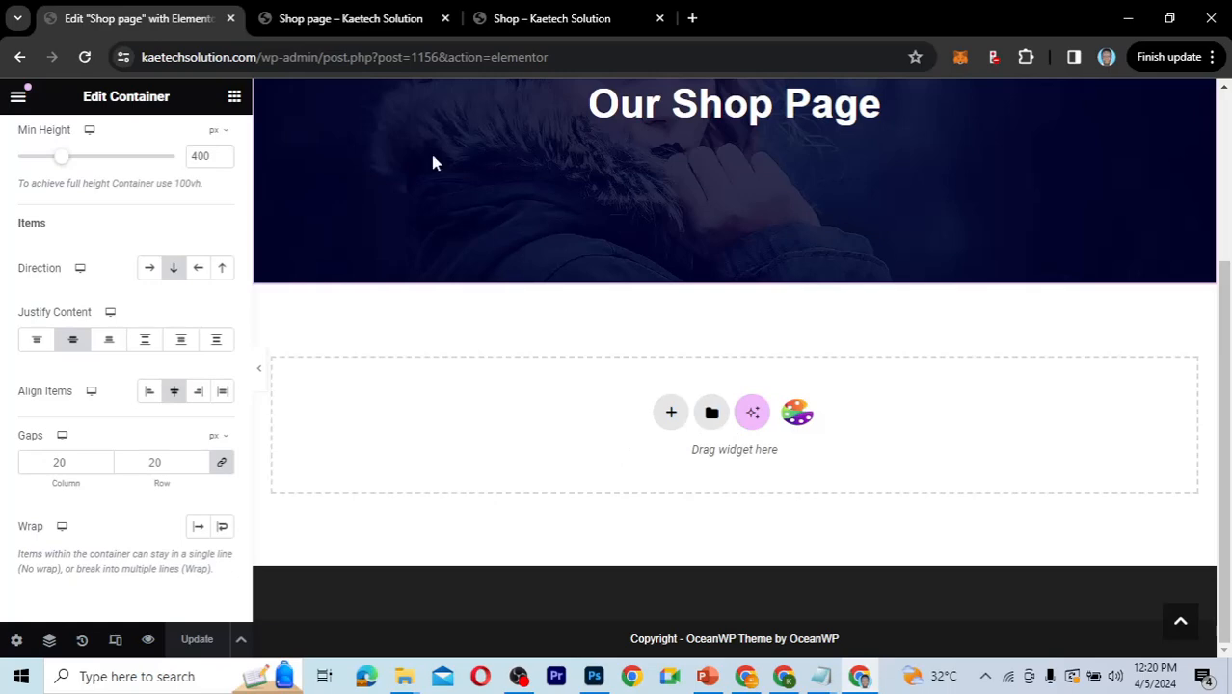
{"action": "left_click", "coordinate": [345, 21]}
{"action": "mouse_move", "coordinate": [99, 96]}
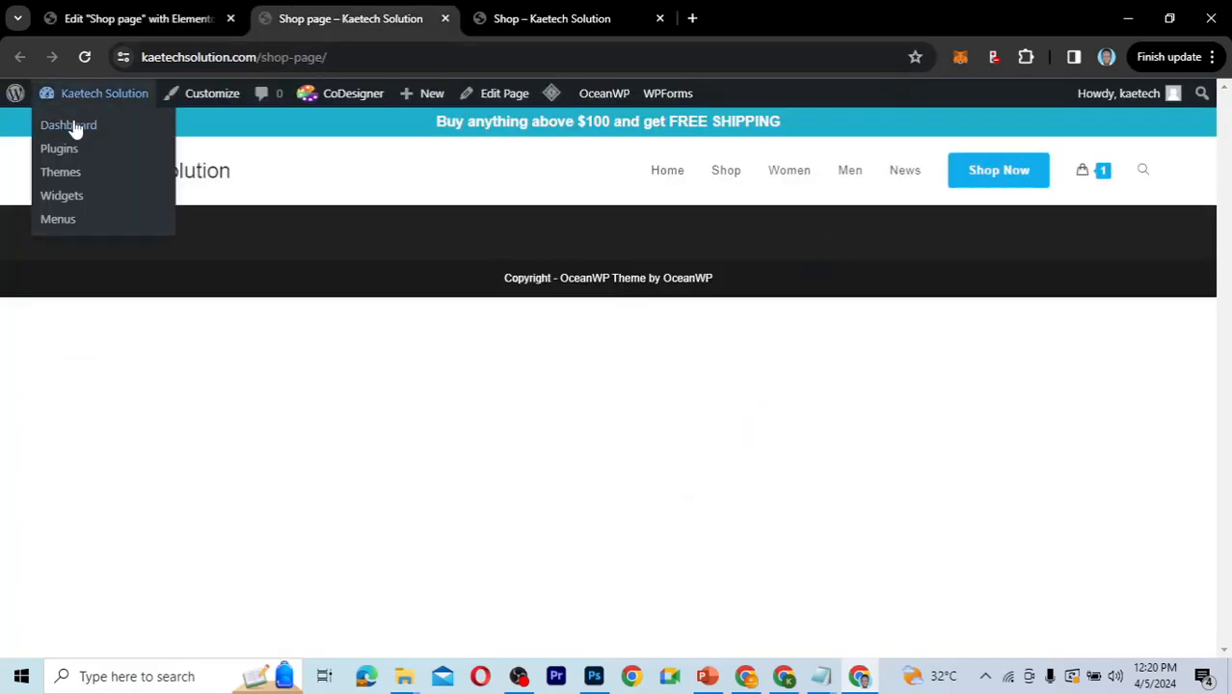
{"action": "left_click", "coordinate": [73, 127]}
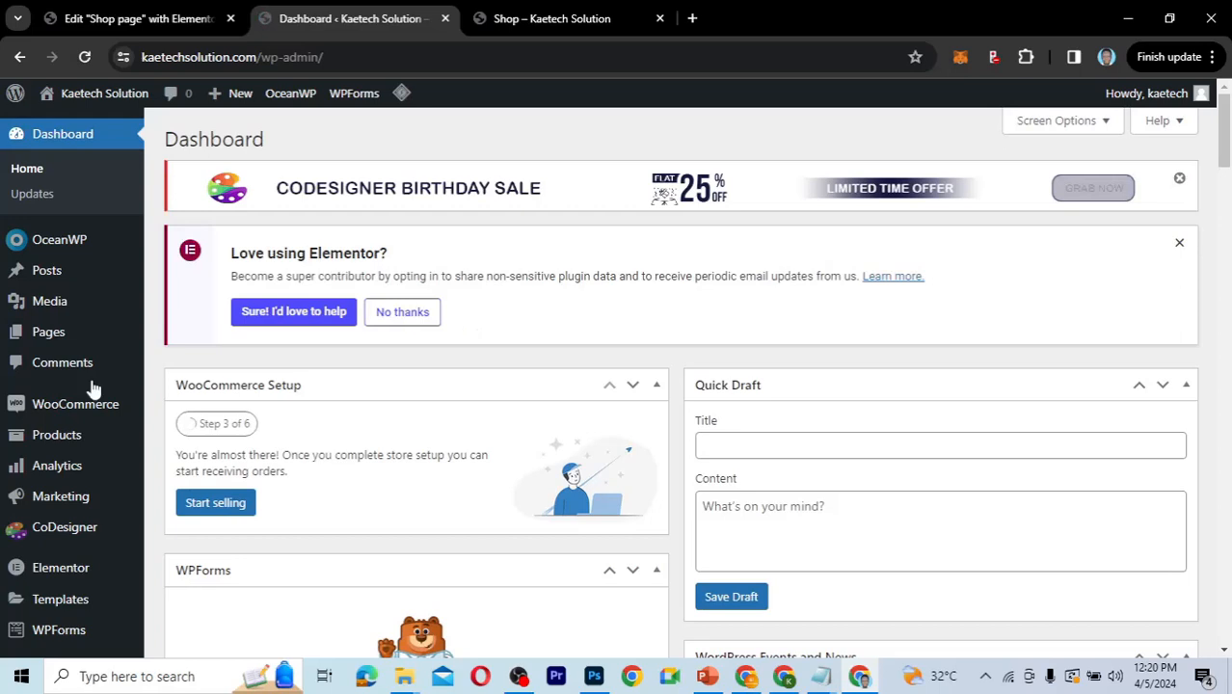
{"action": "mouse_move", "coordinate": [50, 438]}
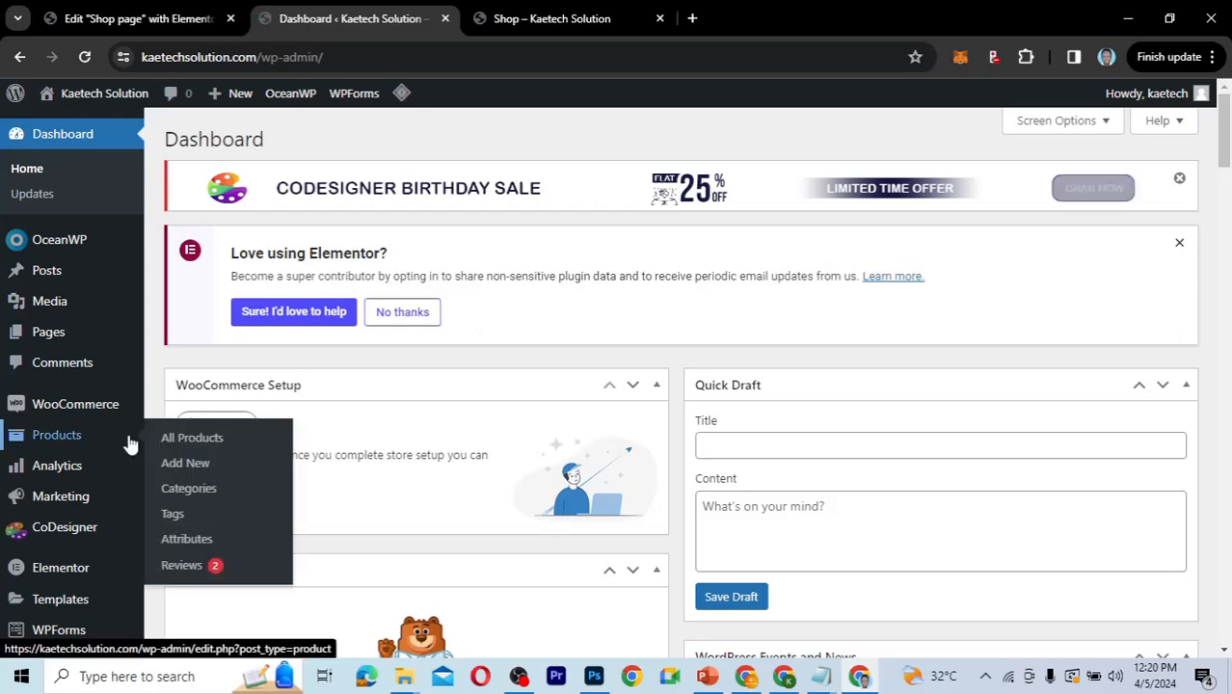
{"action": "left_click", "coordinate": [199, 446]}
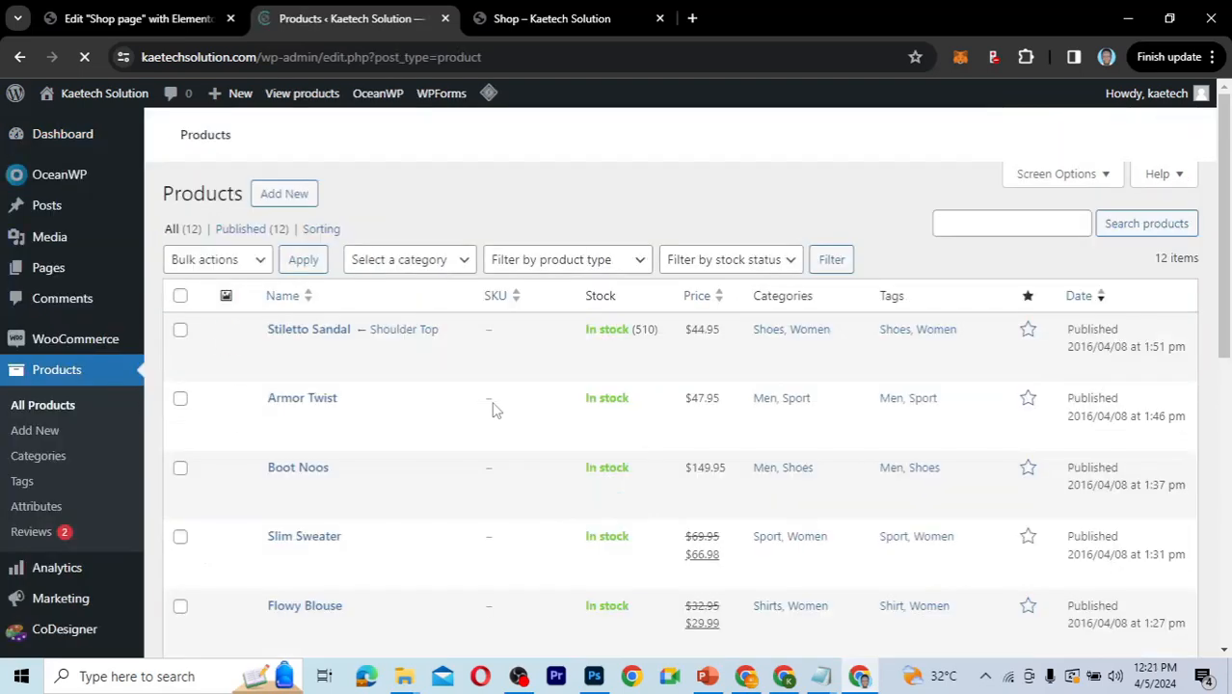
{"action": "scroll", "coordinate": [491, 410], "scroll_direction": "down", "scroll_amount": 1}
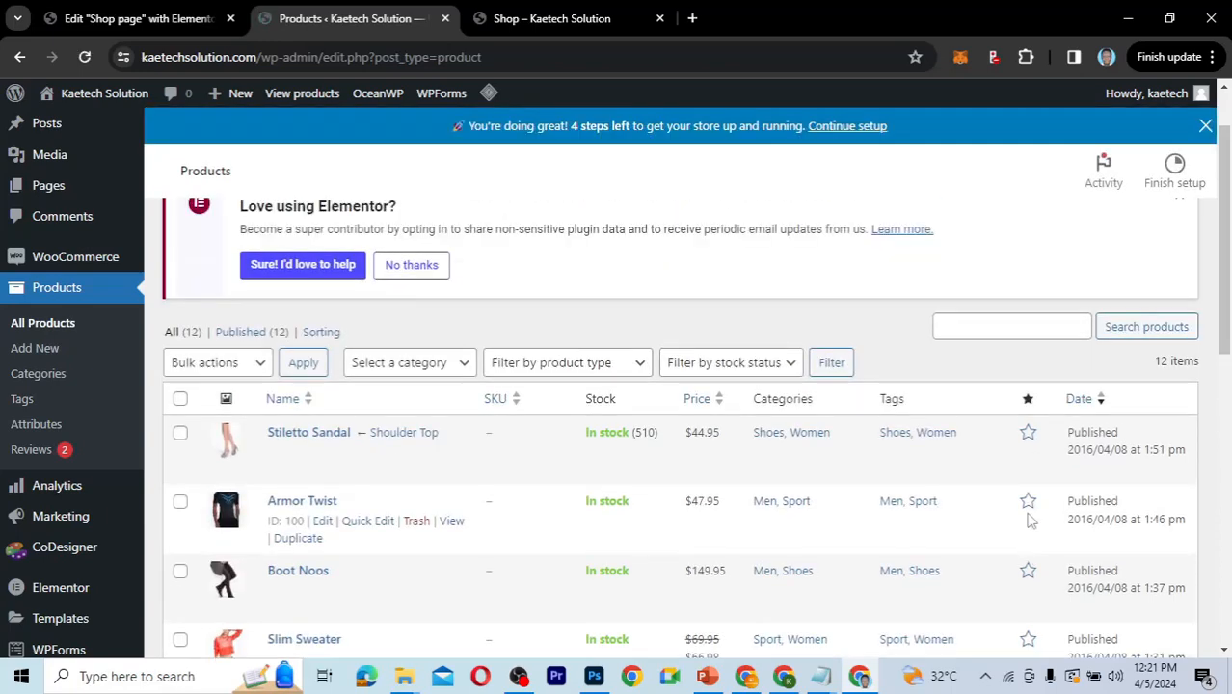
Step: Mark the Usher and Jacket Flushed products as featured in the product list
{"action": "scroll", "coordinate": [1029, 521], "scroll_direction": "down", "scroll_amount": 2}
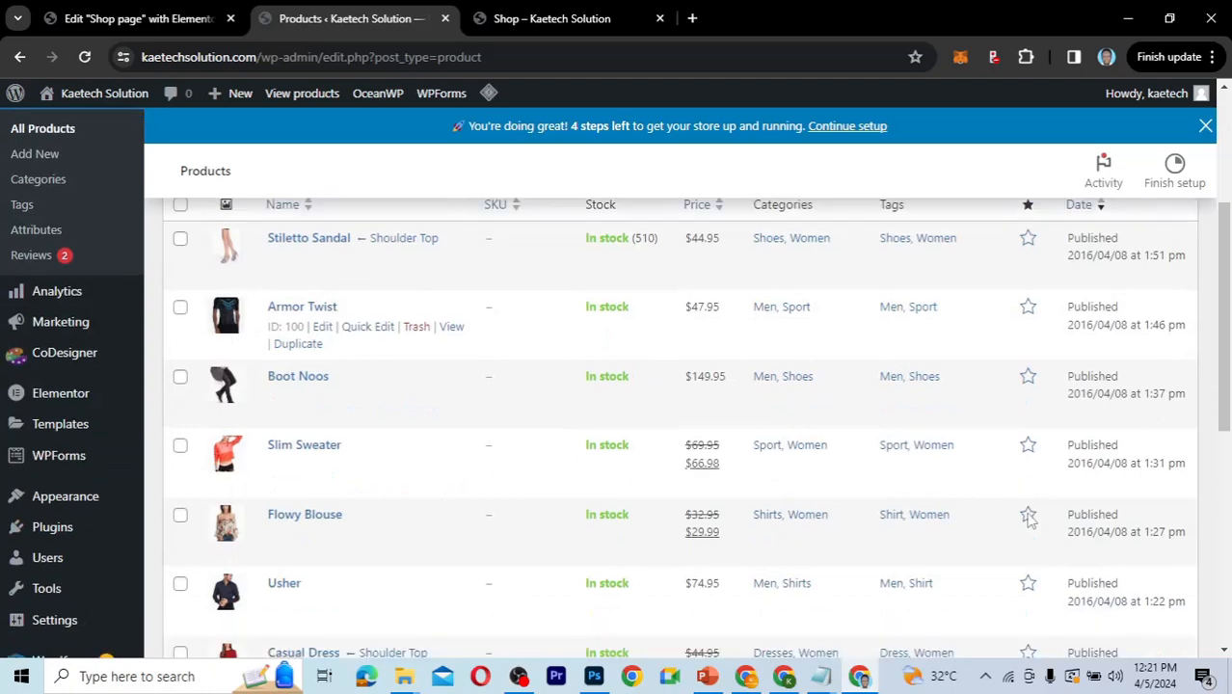
{"action": "scroll", "coordinate": [1029, 520], "scroll_direction": "down", "scroll_amount": 1}
{"action": "scroll", "coordinate": [1030, 521], "scroll_direction": "down", "scroll_amount": 1}
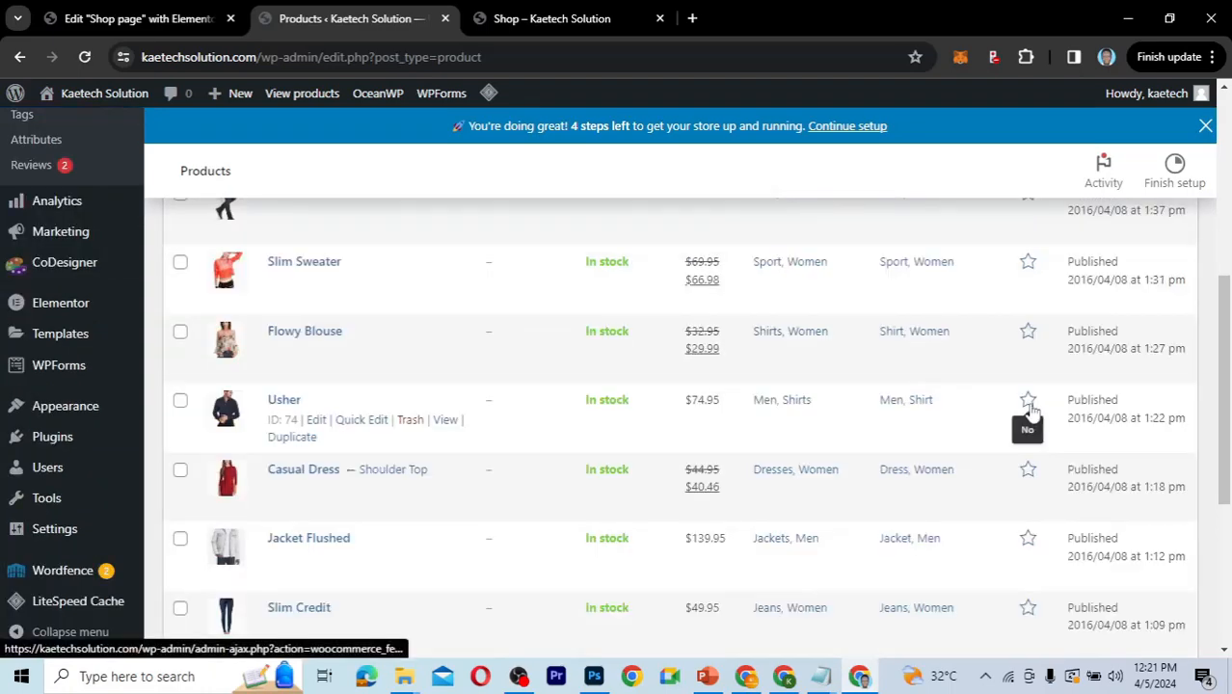
{"action": "left_click", "coordinate": [1028, 403]}
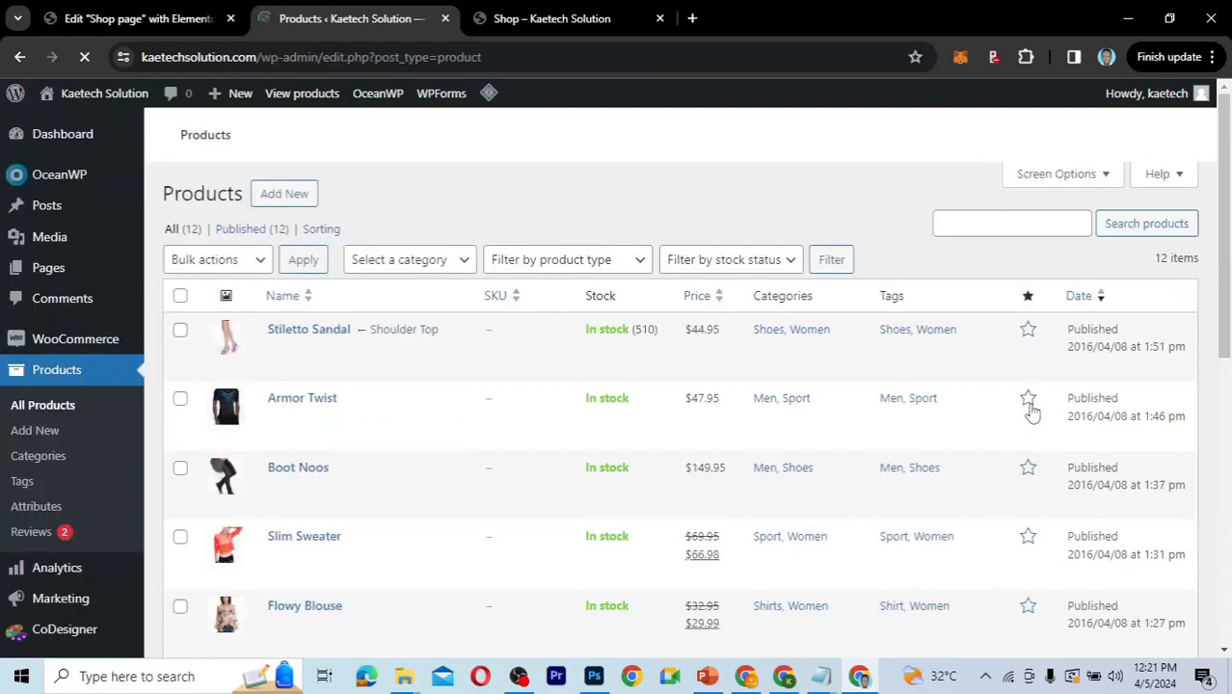
{"action": "scroll", "coordinate": [1029, 424], "scroll_direction": "down", "scroll_amount": 3}
{"action": "scroll", "coordinate": [1028, 439], "scroll_direction": "up", "scroll_amount": 2}
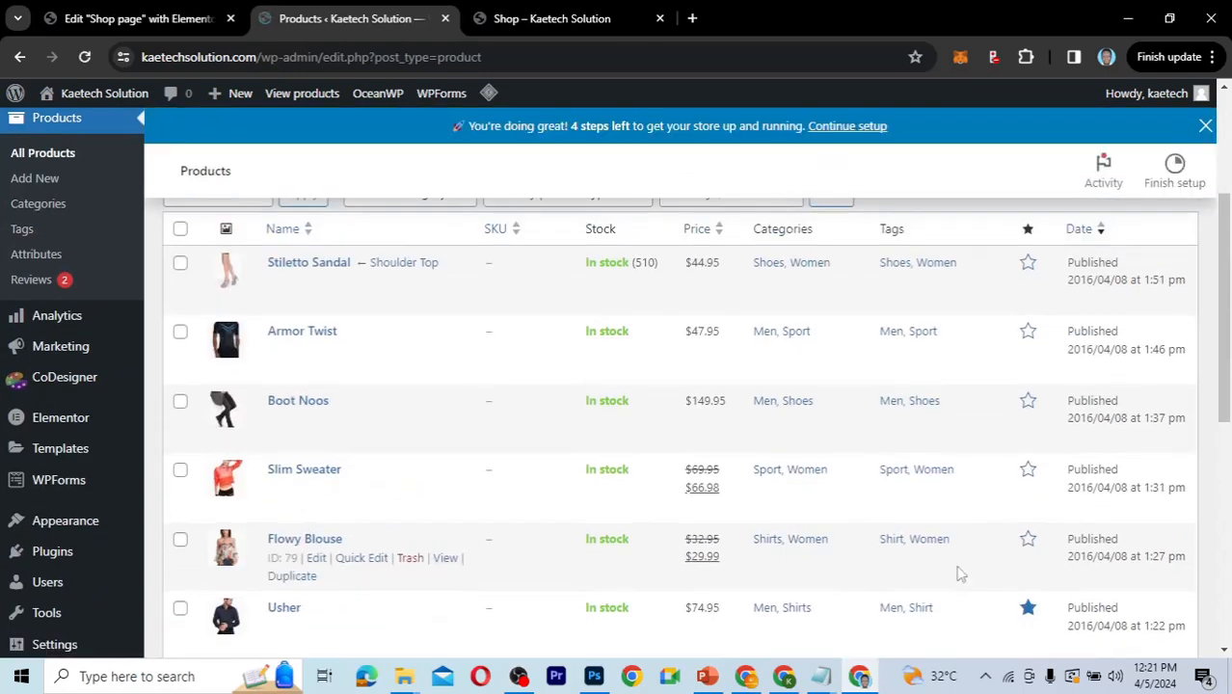
{"action": "scroll", "coordinate": [960, 573], "scroll_direction": "down", "scroll_amount": 4}
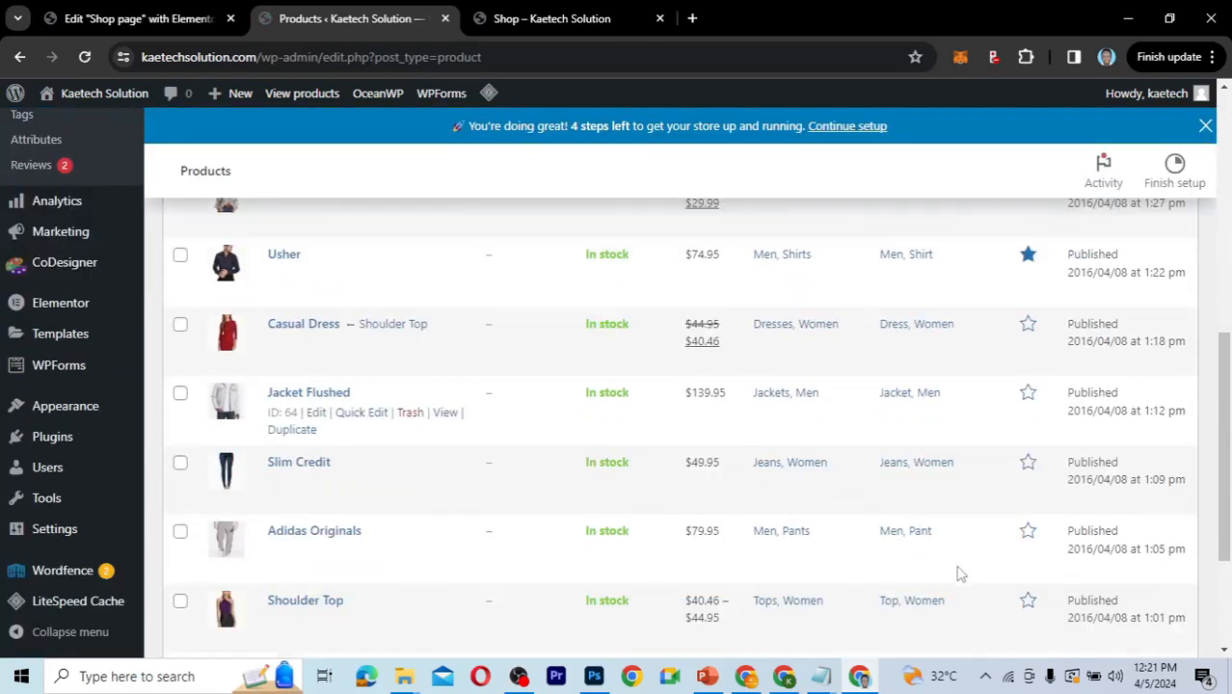
{"action": "scroll", "coordinate": [959, 574], "scroll_direction": "down", "scroll_amount": 1}
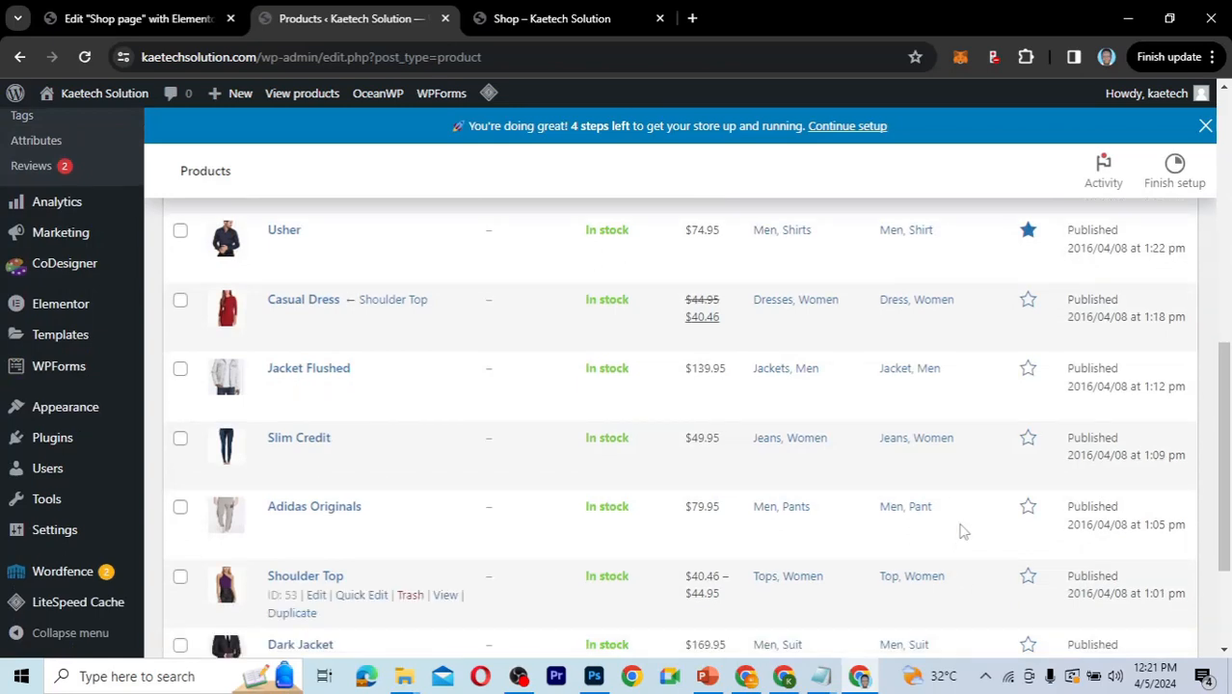
{"action": "left_click", "coordinate": [1028, 368]}
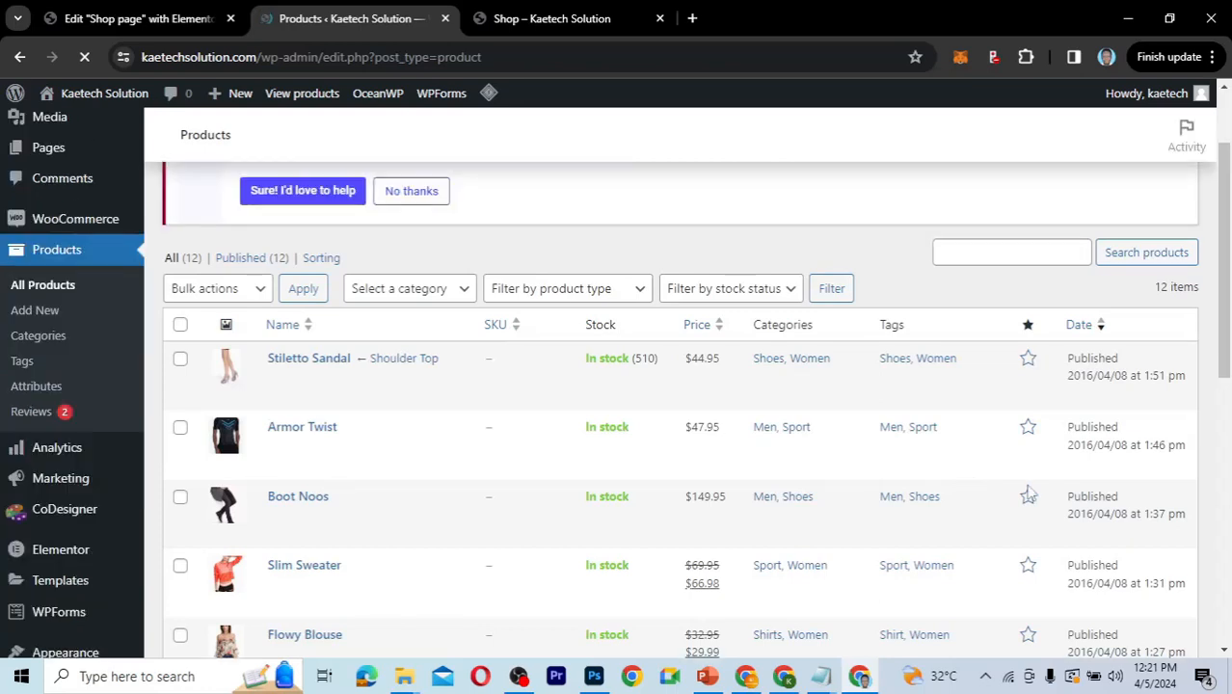
Step: Mark the Boot Noos and Dark Jacket products as featured as well
{"action": "scroll", "coordinate": [1006, 546], "scroll_direction": "down", "scroll_amount": 1}
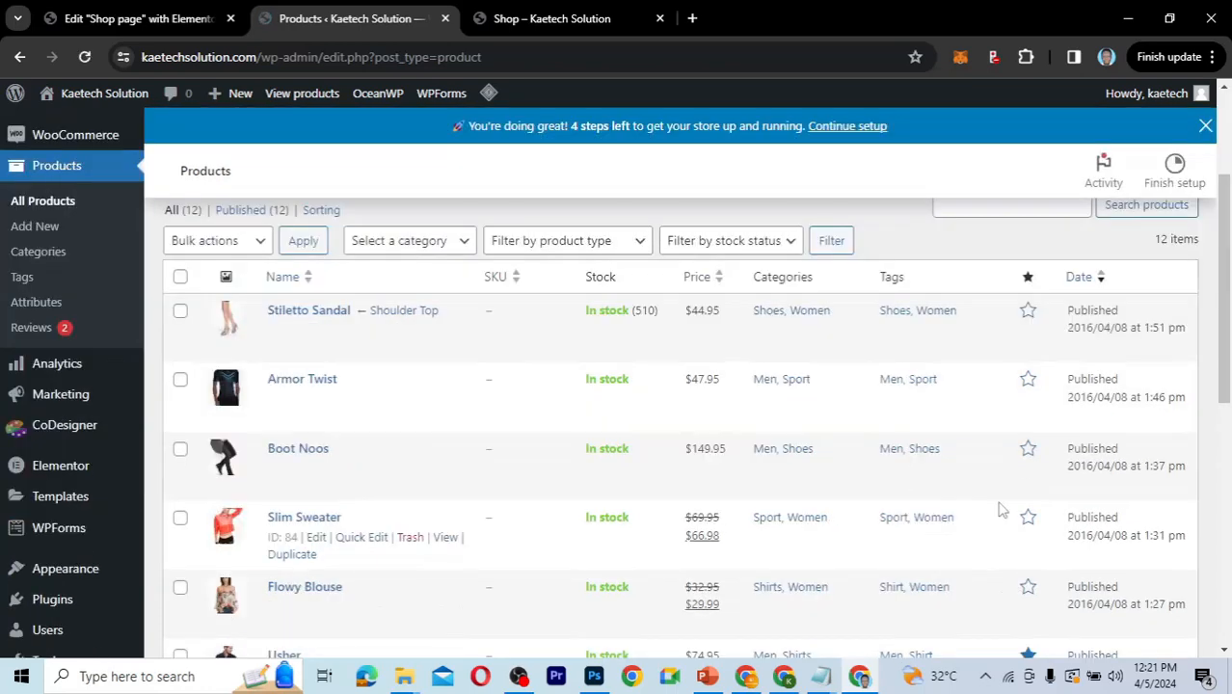
{"action": "left_click", "coordinate": [1030, 452]}
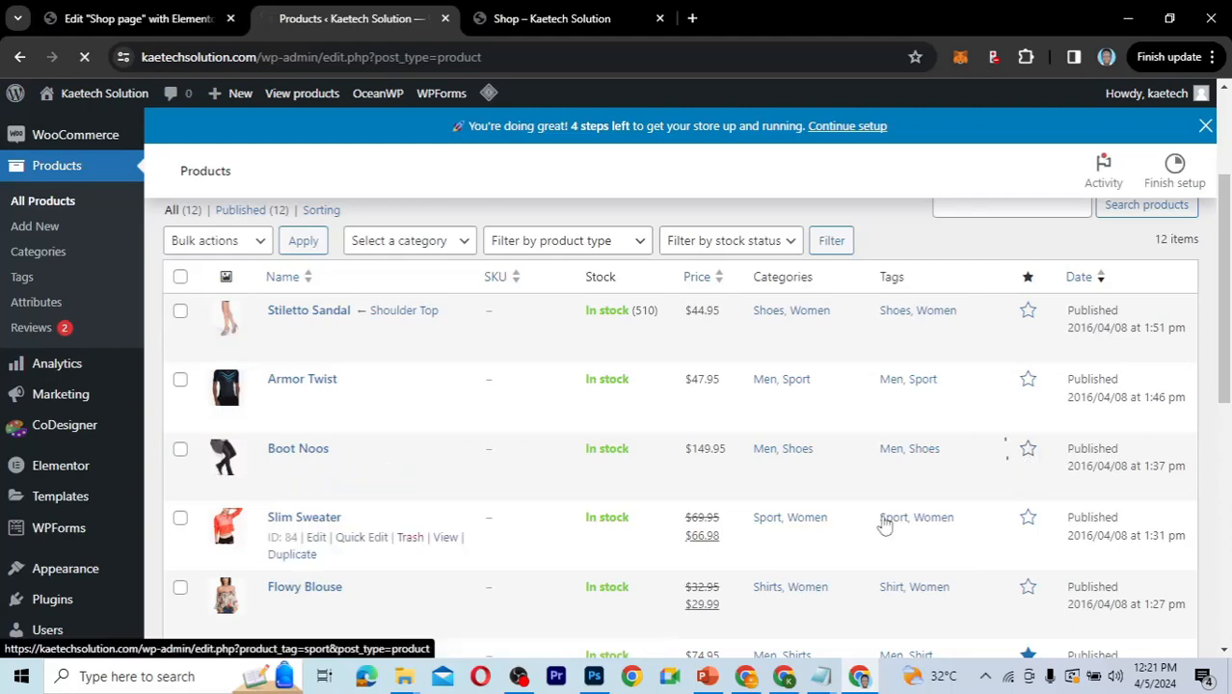
{"action": "scroll", "coordinate": [885, 524], "scroll_direction": "down", "scroll_amount": 7}
{"action": "scroll", "coordinate": [1005, 480], "scroll_direction": "up", "scroll_amount": 2}
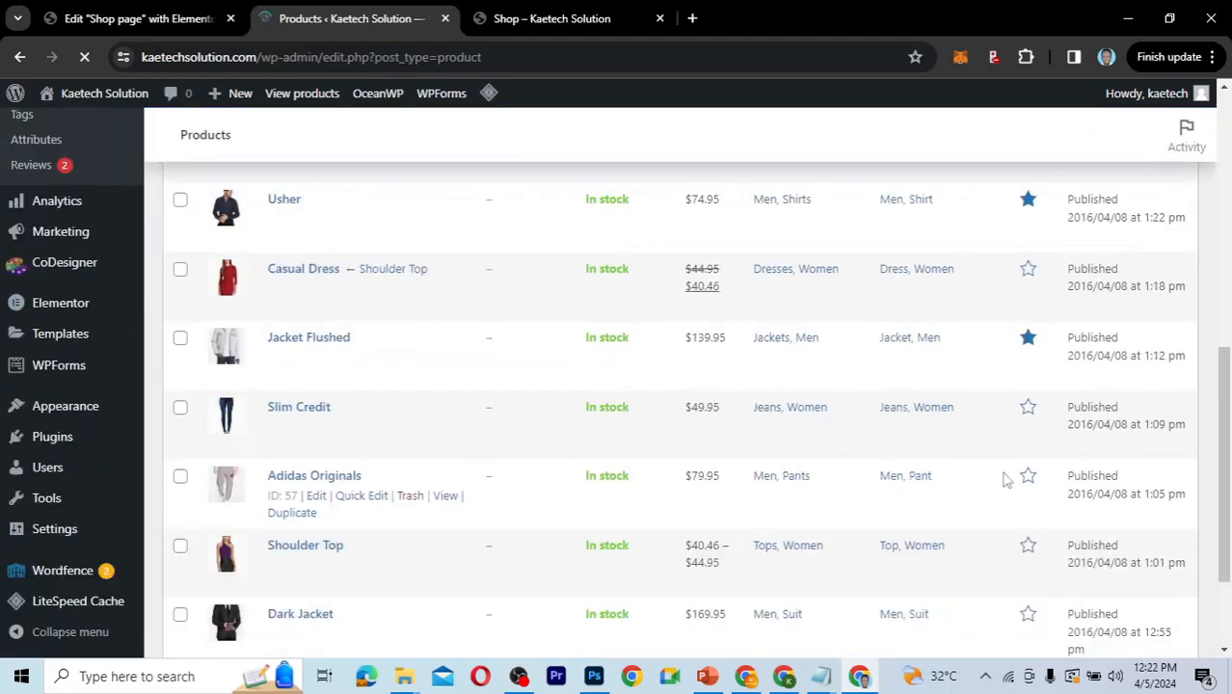
{"action": "scroll", "coordinate": [982, 599], "scroll_direction": "down", "scroll_amount": 1}
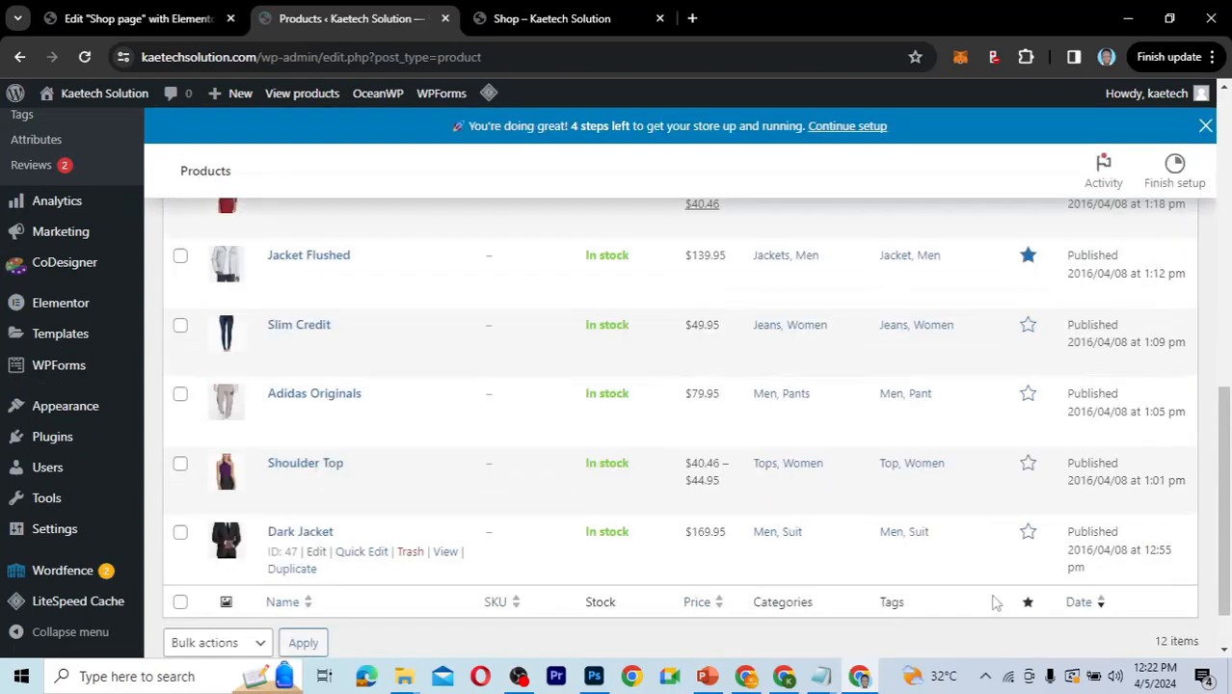
{"action": "left_click", "coordinate": [1029, 535]}
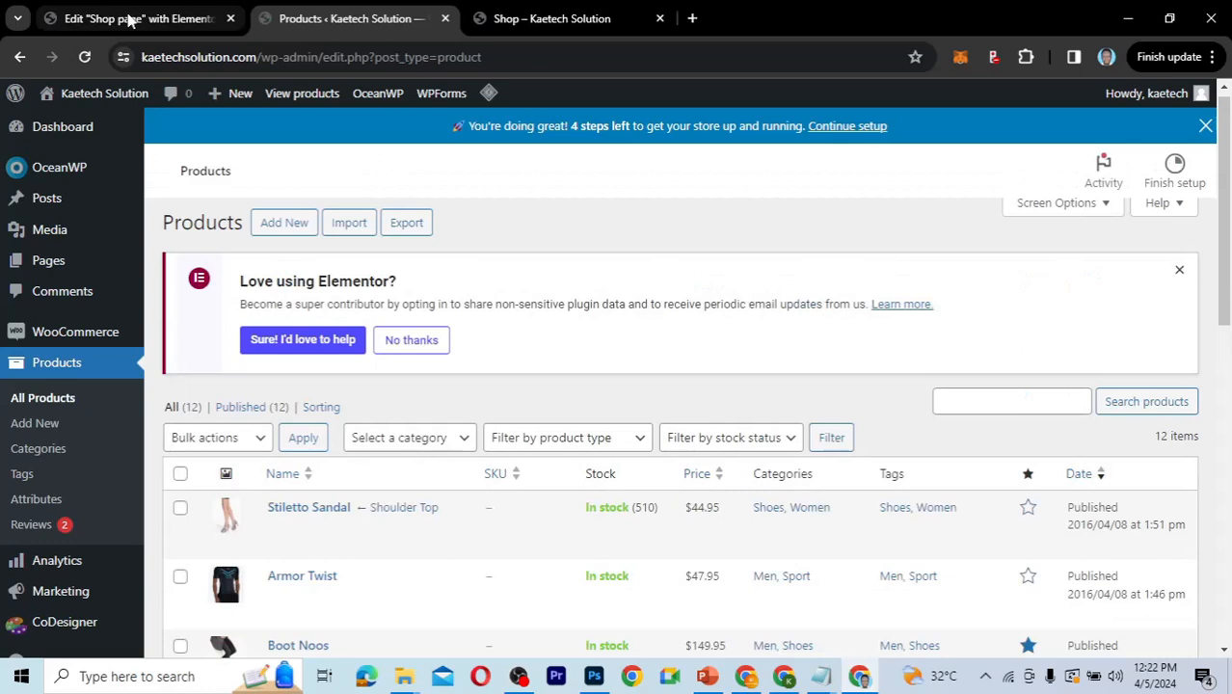
Step: Return to the Shop page's Elementor editor, reload it, and add a single-column container with downward direction below the banner
{"action": "left_click", "coordinate": [130, 19]}
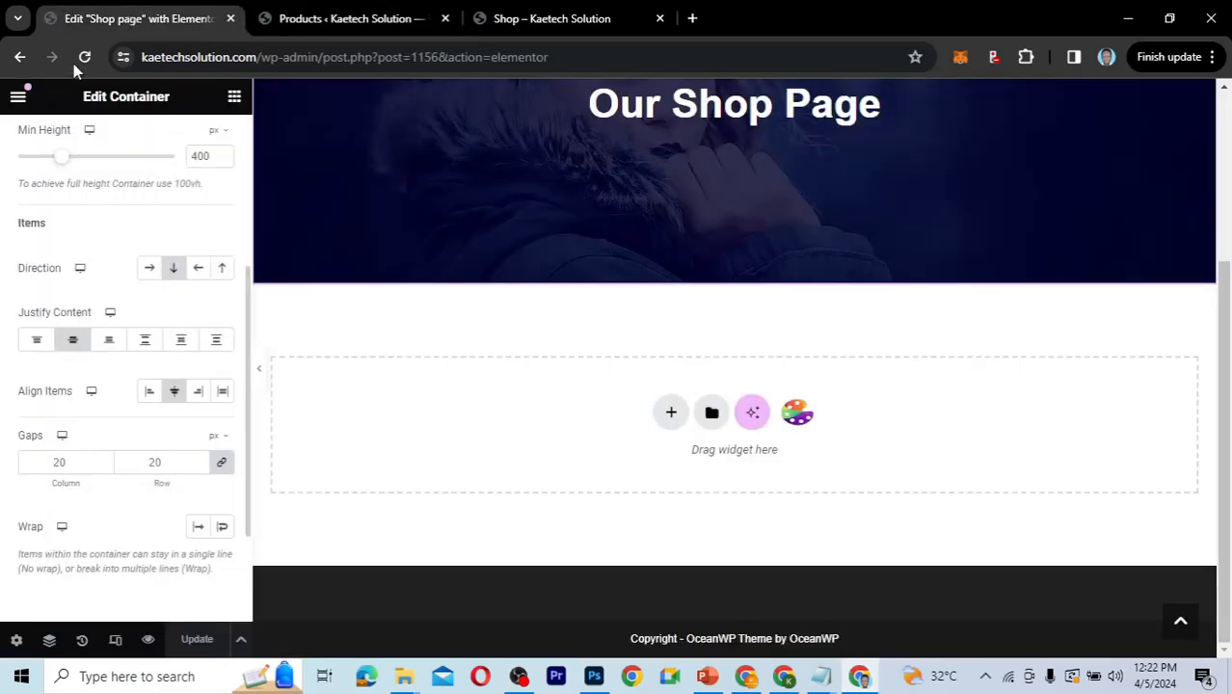
{"action": "left_click", "coordinate": [84, 57]}
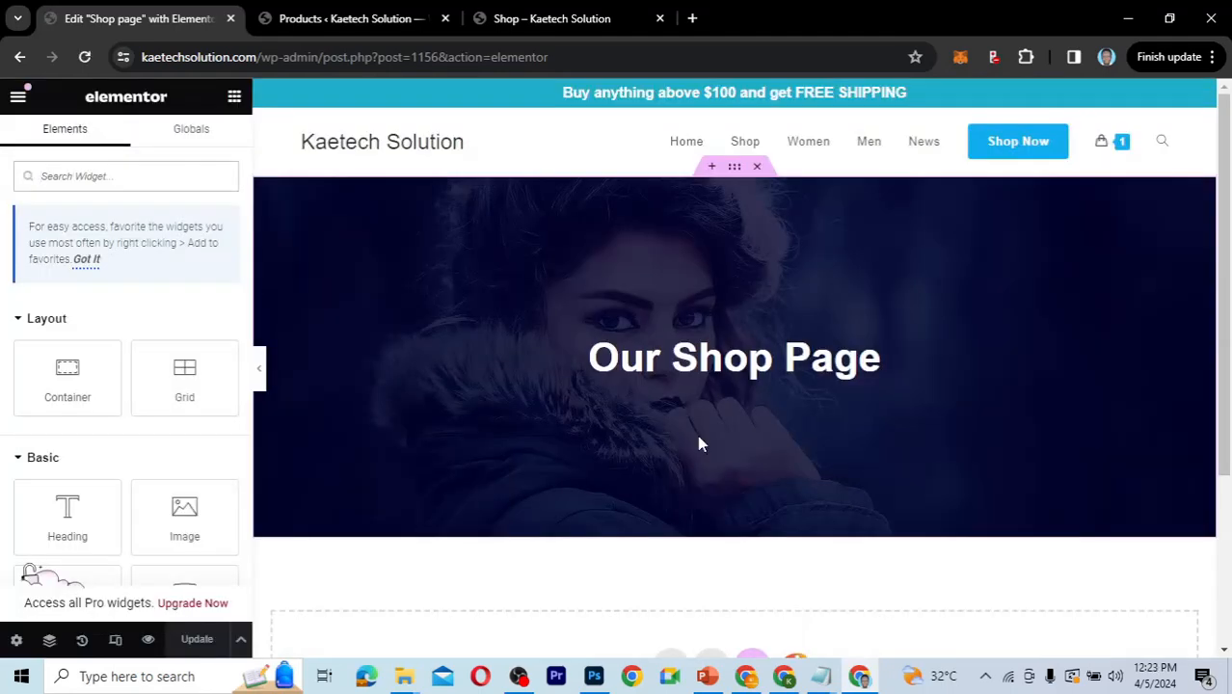
{"action": "scroll", "coordinate": [697, 435], "scroll_direction": "down", "scroll_amount": 3}
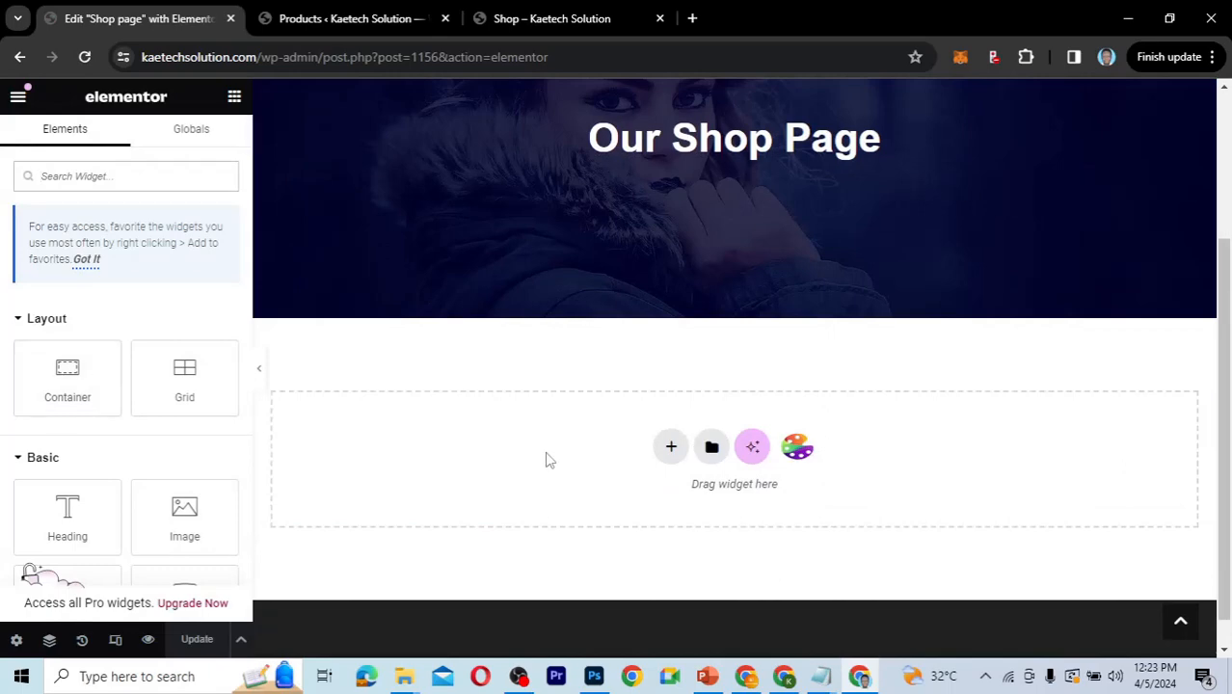
{"action": "scroll", "coordinate": [486, 457], "scroll_direction": "down", "scroll_amount": 1}
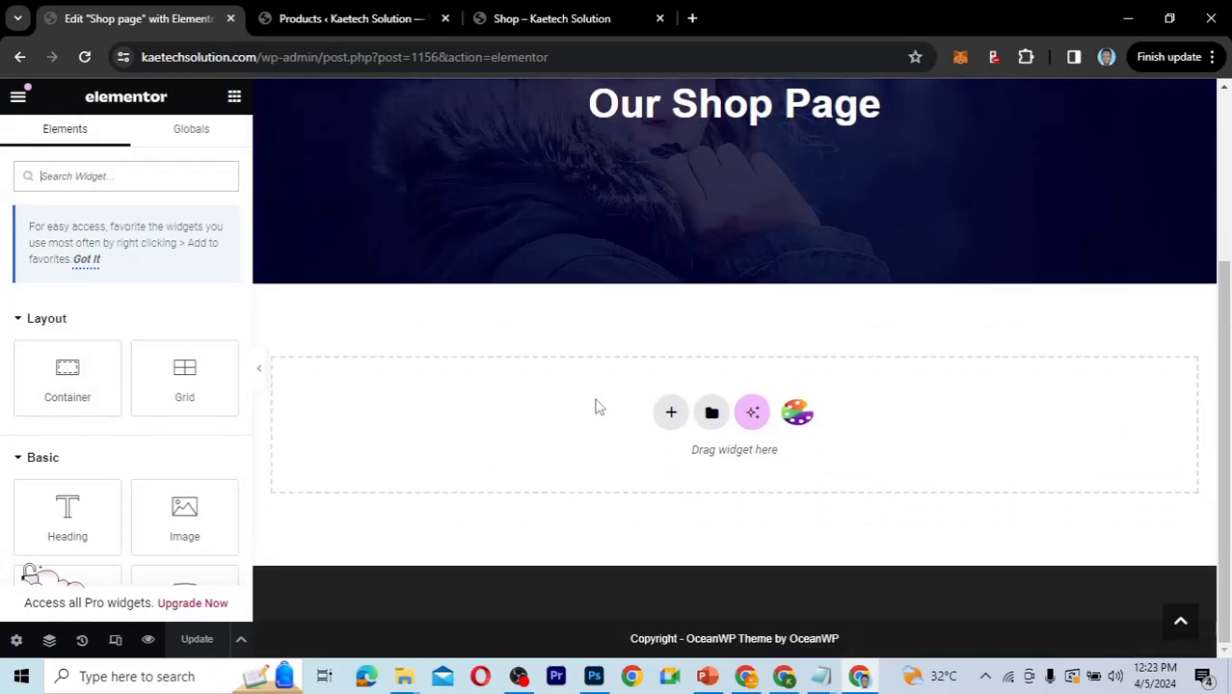
{"action": "left_click", "coordinate": [671, 413]}
{"action": "left_click", "coordinate": [688, 479]}
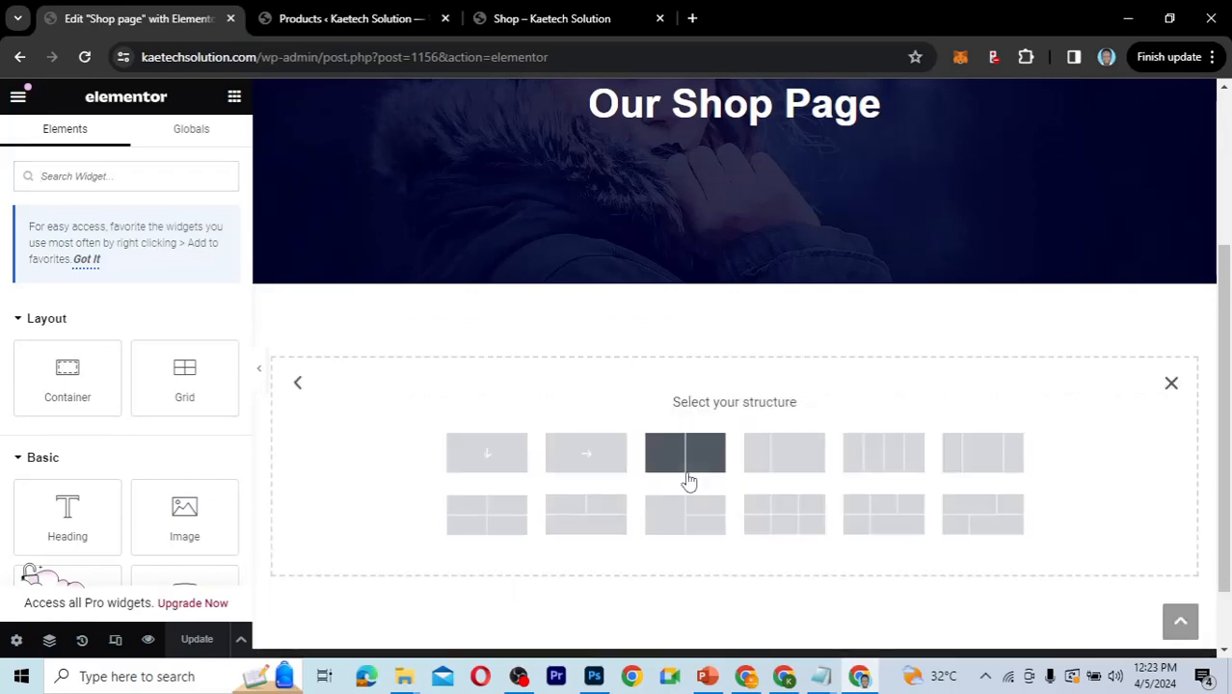
{"action": "left_click", "coordinate": [486, 461]}
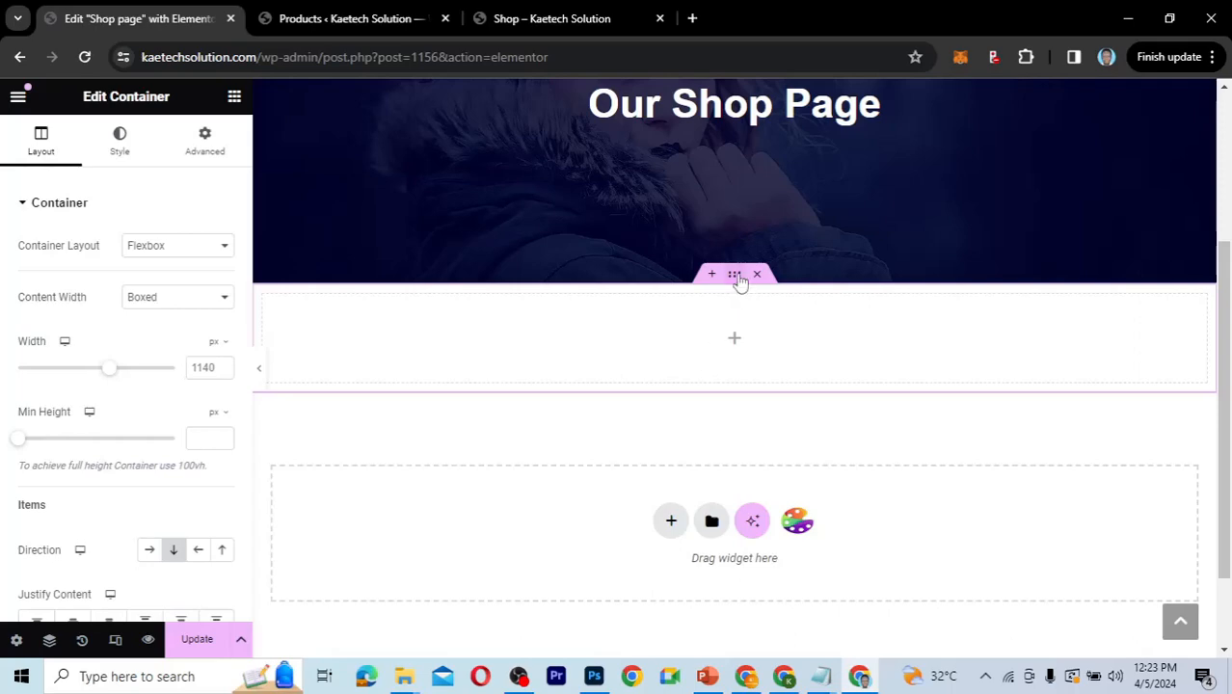
Step: Place the CoDesigner Shop Curvy widget in the new container and look over its product grid
{"action": "left_click", "coordinate": [735, 342]}
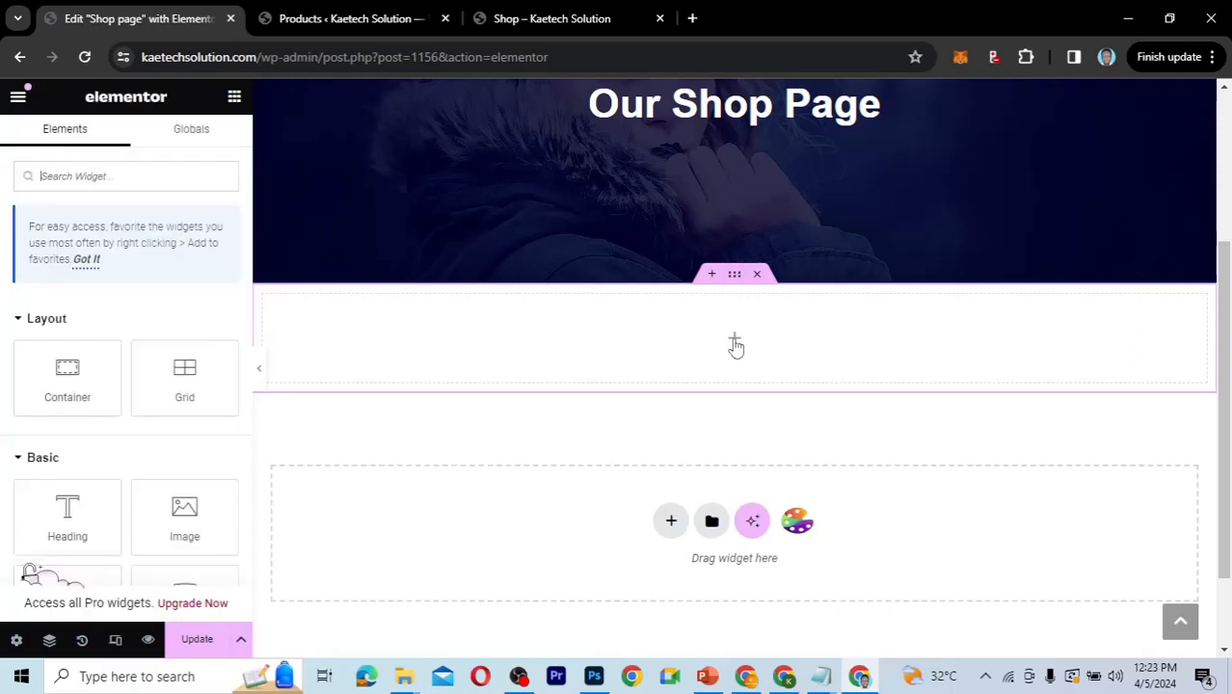
{"action": "scroll", "coordinate": [58, 351], "scroll_direction": "down", "scroll_amount": 6}
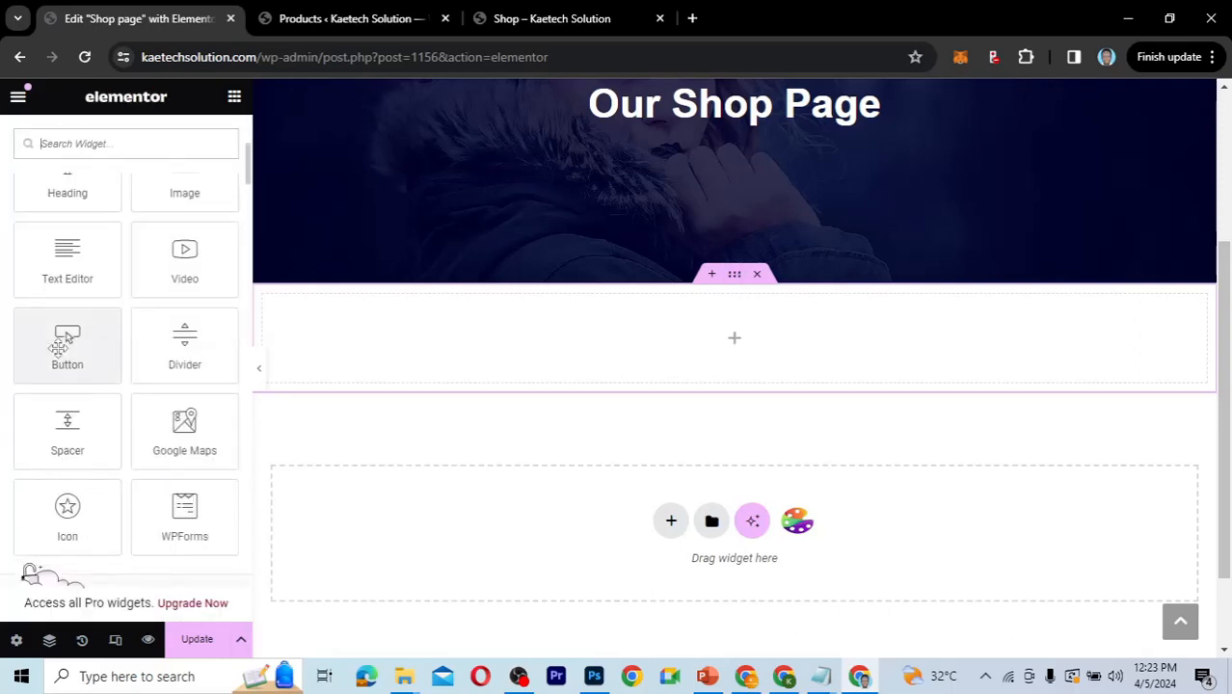
{"action": "scroll", "coordinate": [58, 357], "scroll_direction": "down", "scroll_amount": 10}
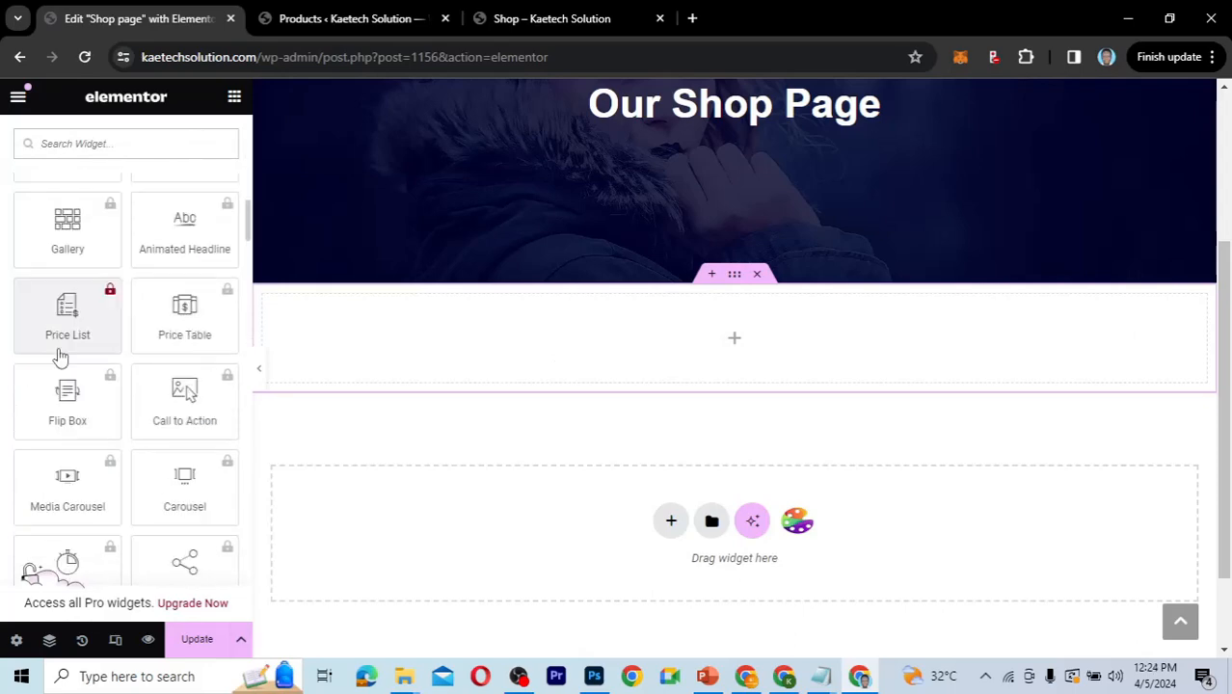
{"action": "scroll", "coordinate": [58, 357], "scroll_direction": "down", "scroll_amount": 10}
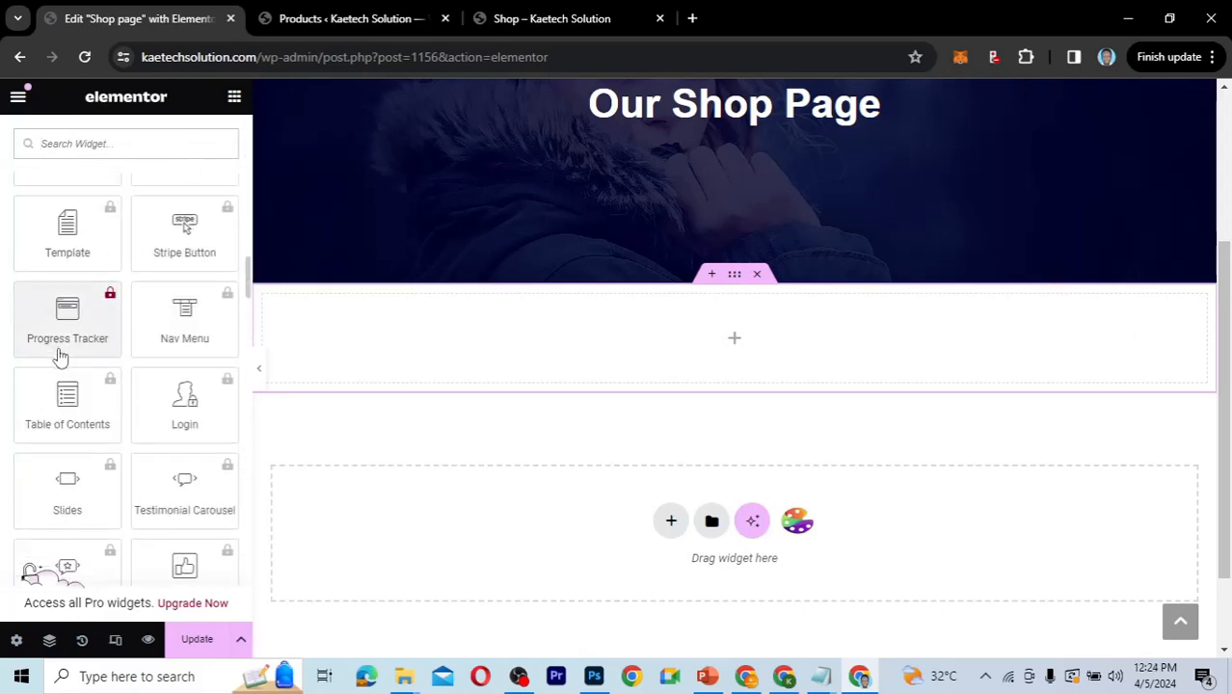
{"action": "scroll", "coordinate": [58, 352], "scroll_direction": "down", "scroll_amount": 10}
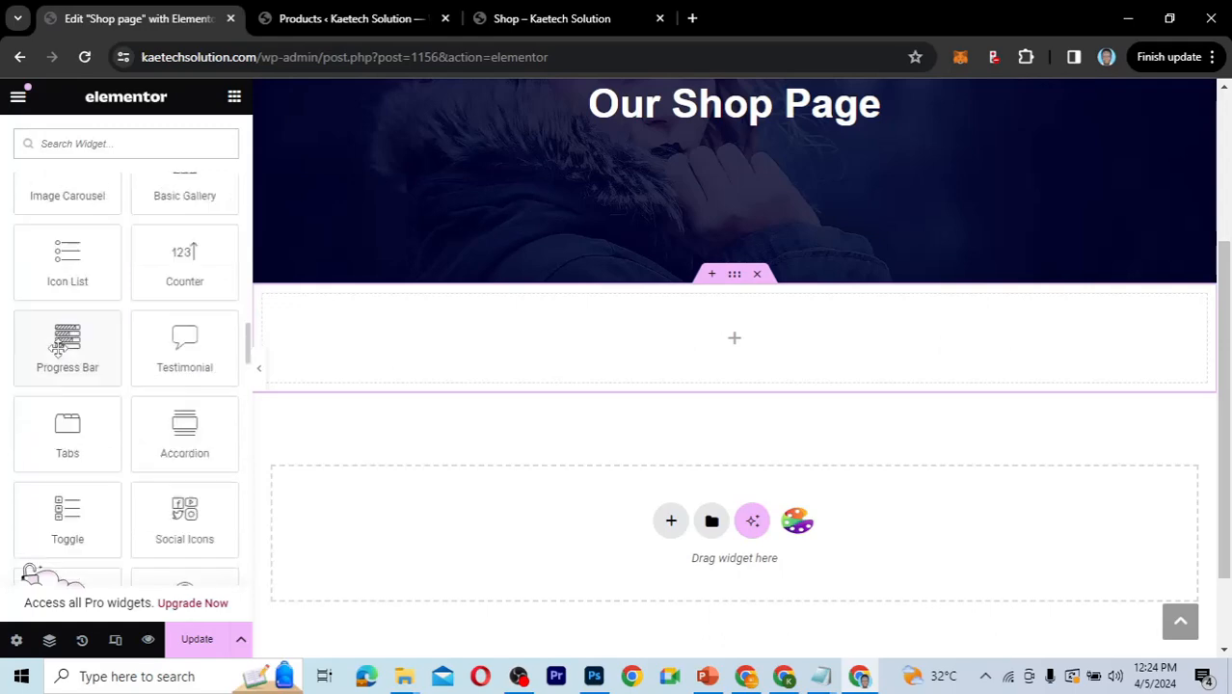
{"action": "scroll", "coordinate": [58, 352], "scroll_direction": "down", "scroll_amount": 4}
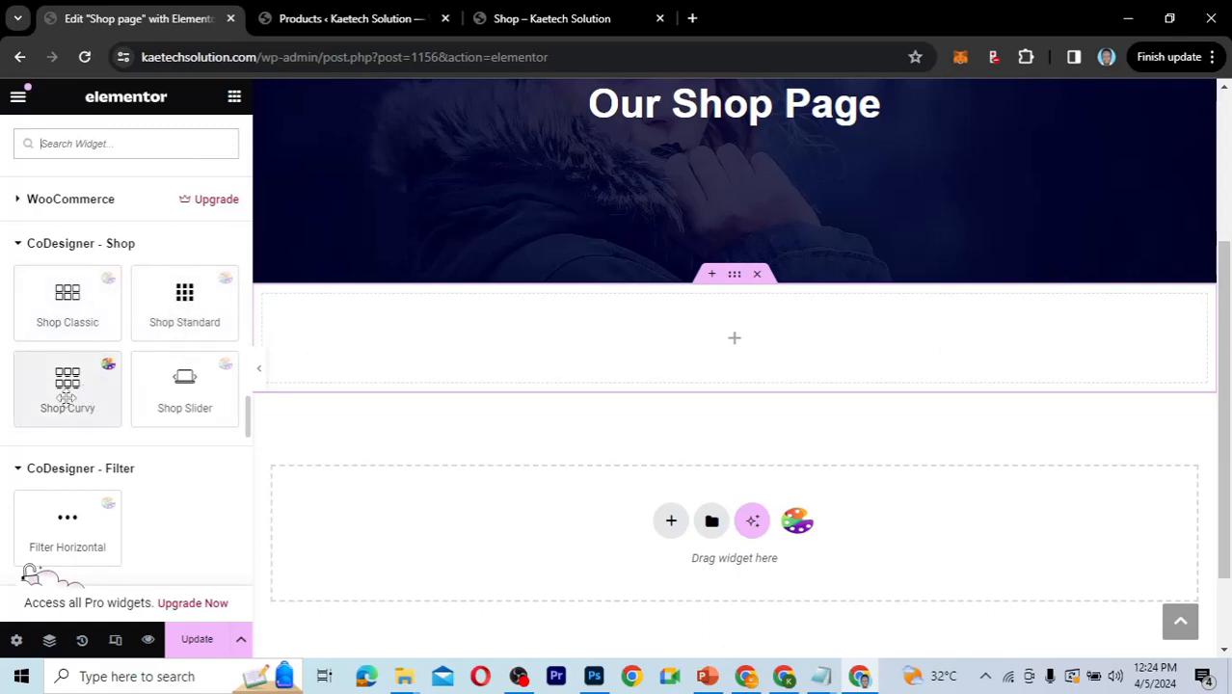
{"action": "left_click_drag", "start_coordinate": [88, 383], "coordinate": [525, 352]}
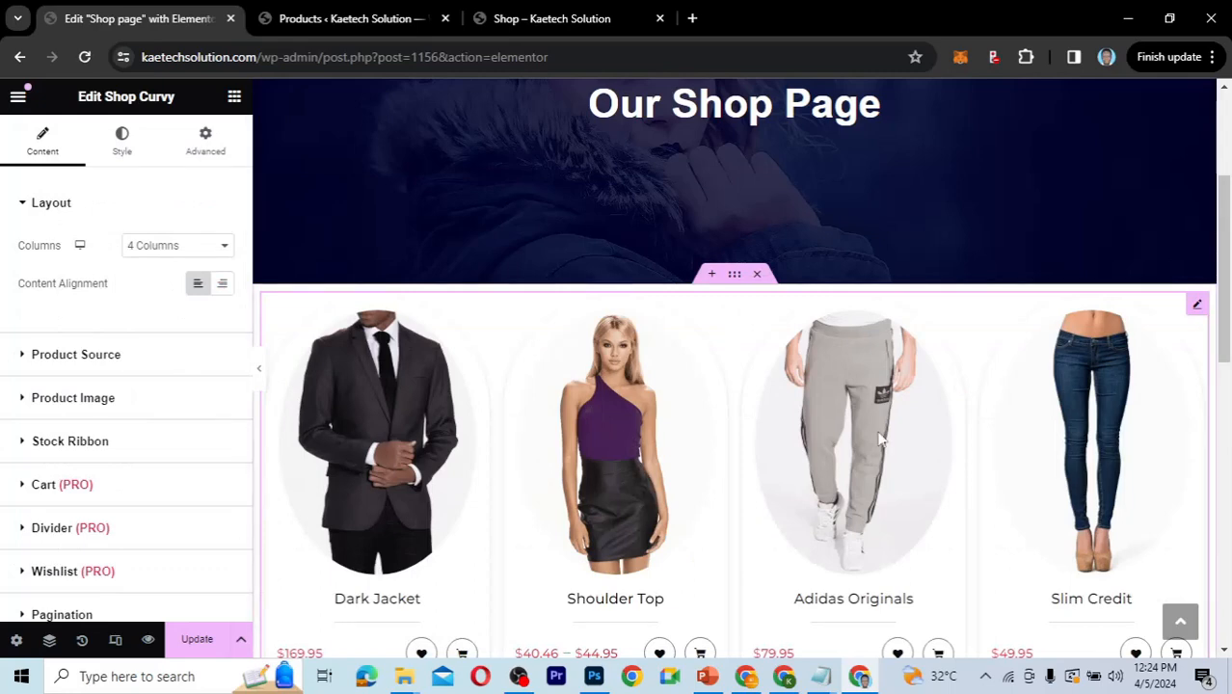
{"action": "scroll", "coordinate": [880, 440], "scroll_direction": "down", "scroll_amount": 1}
{"action": "scroll", "coordinate": [879, 440], "scroll_direction": "down", "scroll_amount": 3}
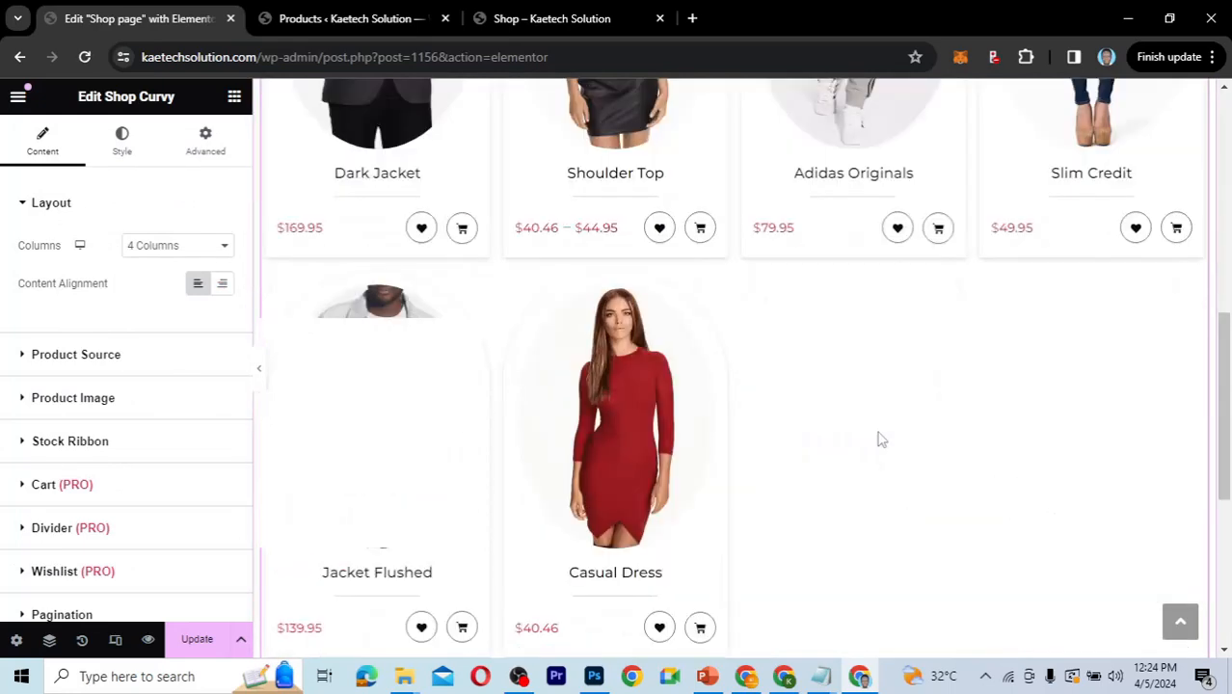
{"action": "scroll", "coordinate": [880, 440], "scroll_direction": "up", "scroll_amount": 3}
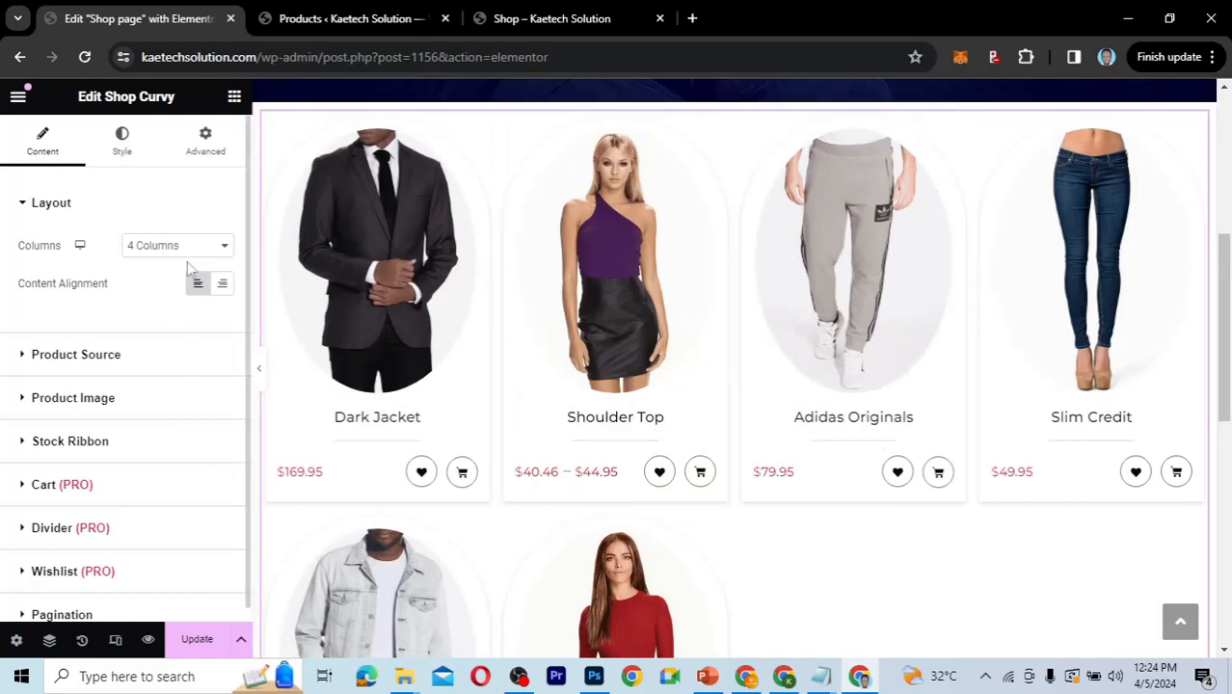
Step: Set the Shop Curvy widget's product Source Type to Recently Viewed
{"action": "left_click", "coordinate": [27, 356]}
{"action": "left_click", "coordinate": [101, 313]}
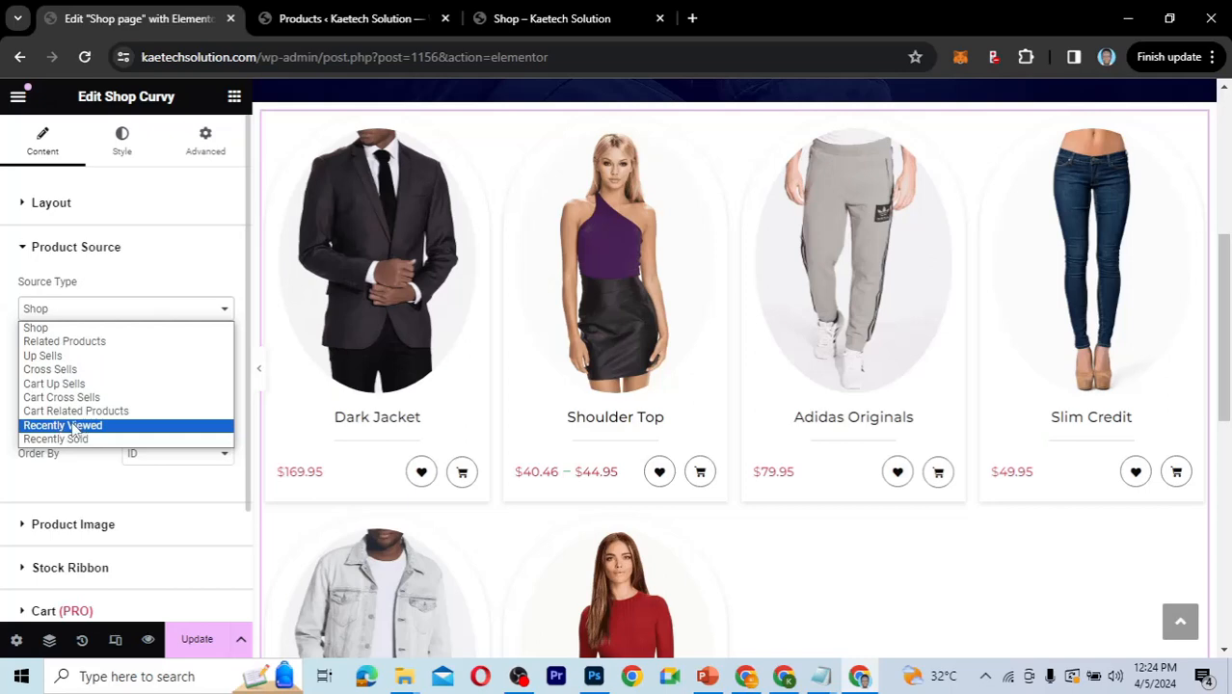
{"action": "left_click", "coordinate": [87, 325]}
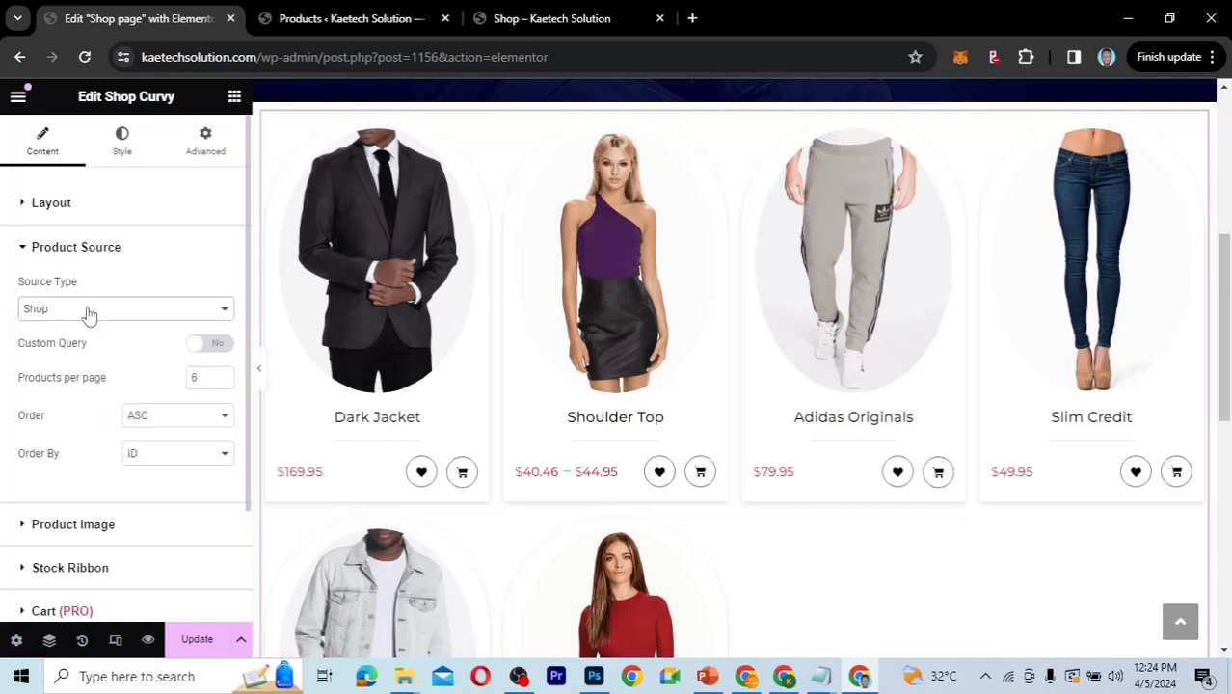
{"action": "scroll", "coordinate": [69, 405], "scroll_direction": "down", "scroll_amount": 2}
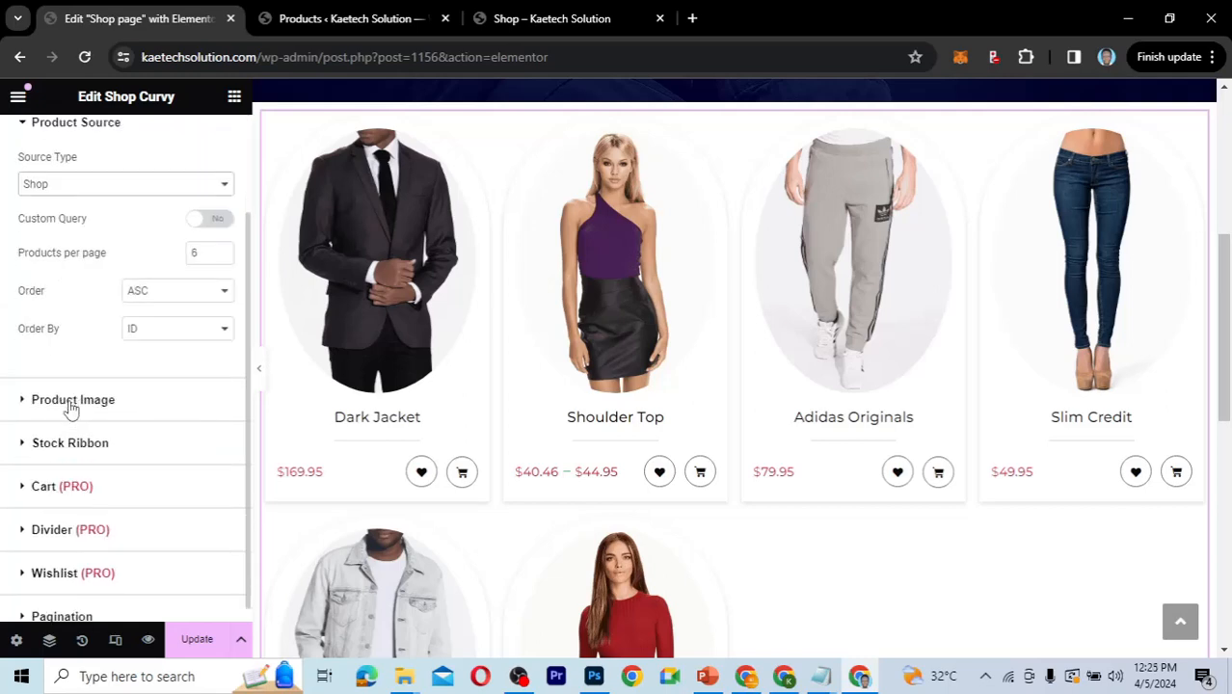
{"action": "scroll", "coordinate": [69, 409], "scroll_direction": "down", "scroll_amount": 1}
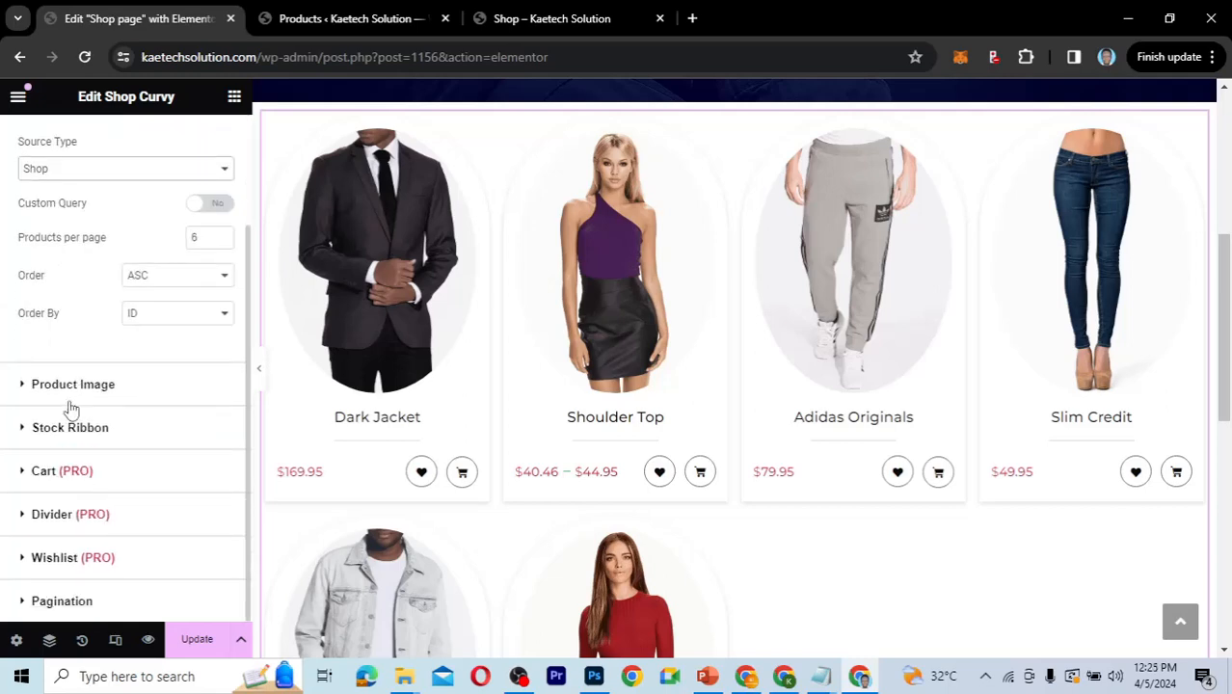
{"action": "scroll", "coordinate": [69, 409], "scroll_direction": "up", "scroll_amount": 3}
{"action": "left_click", "coordinate": [85, 310]}
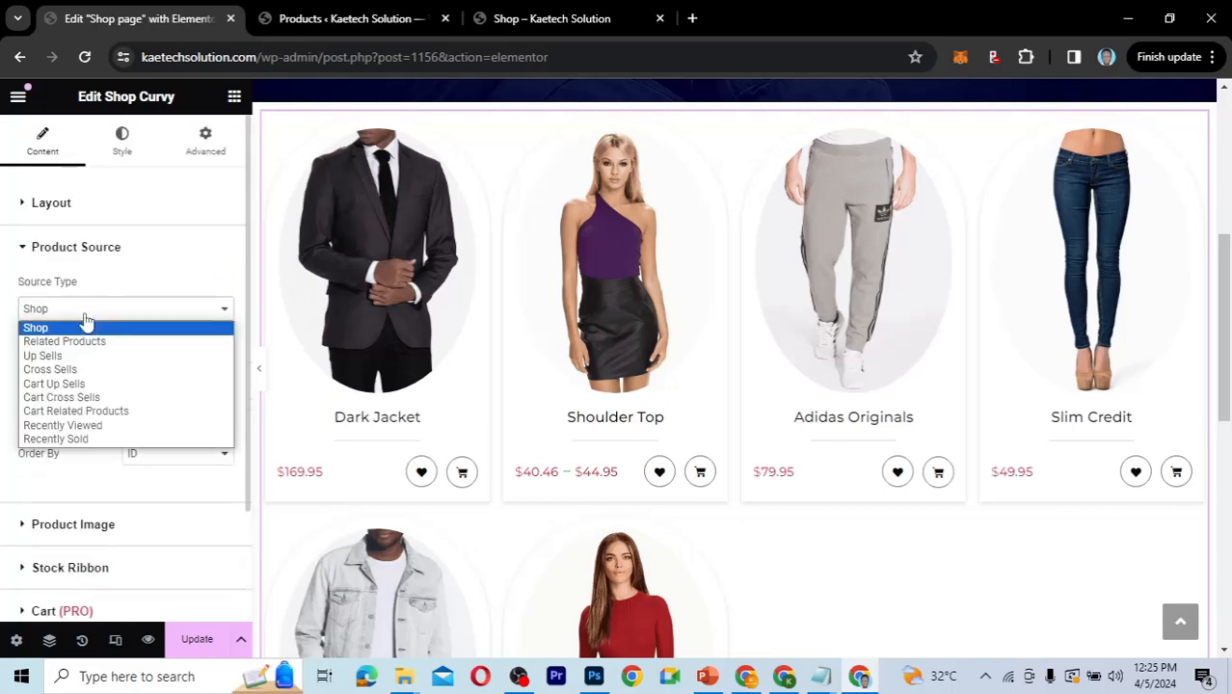
{"action": "left_click", "coordinate": [63, 426]}
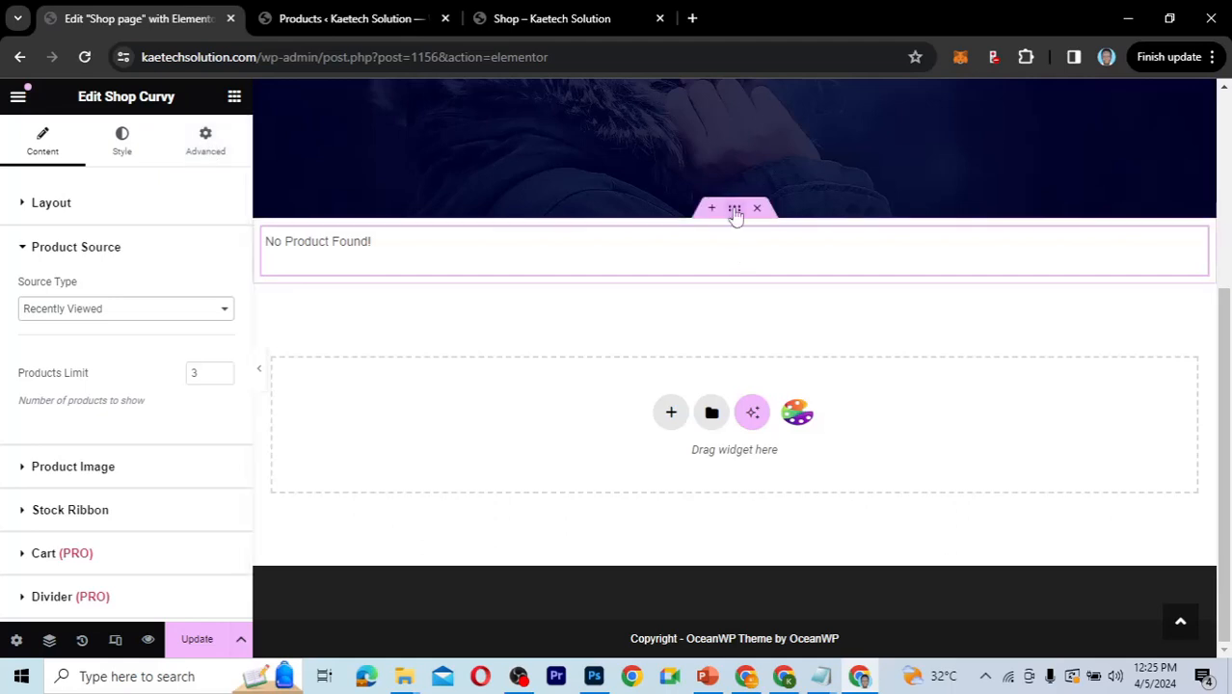
Step: Unlink the padding of the container below the banner and set its top and bottom padding to 50 px
{"action": "left_click", "coordinate": [734, 212]}
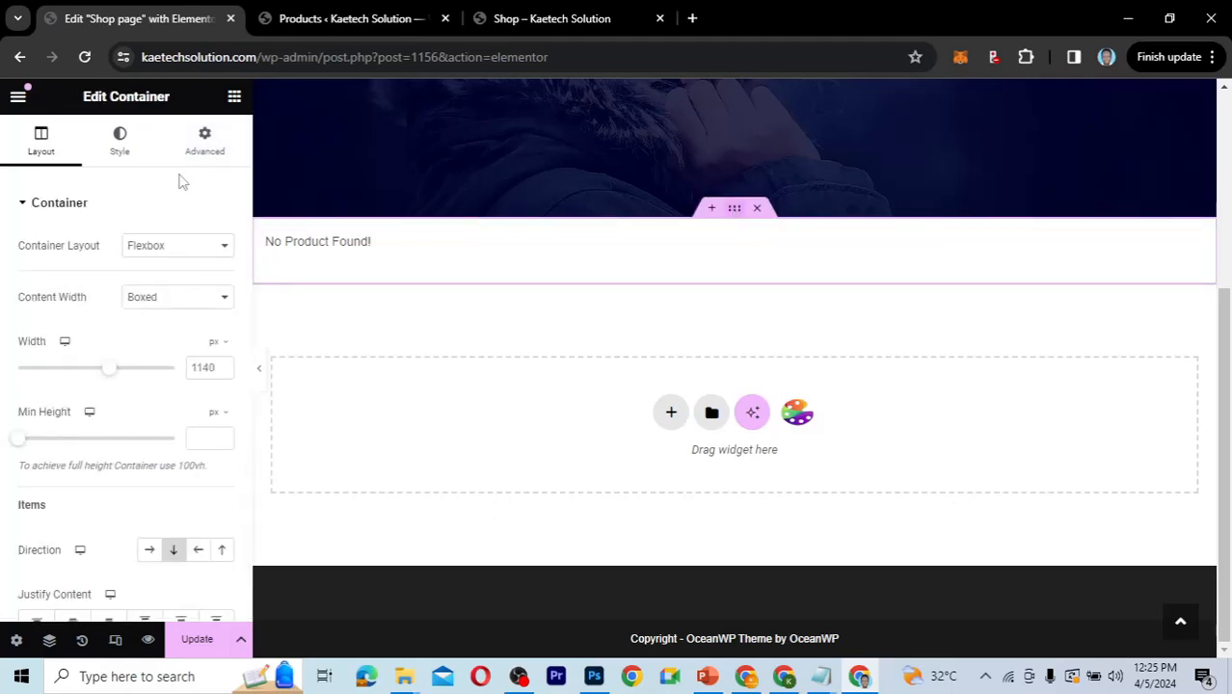
{"action": "left_click", "coordinate": [126, 149]}
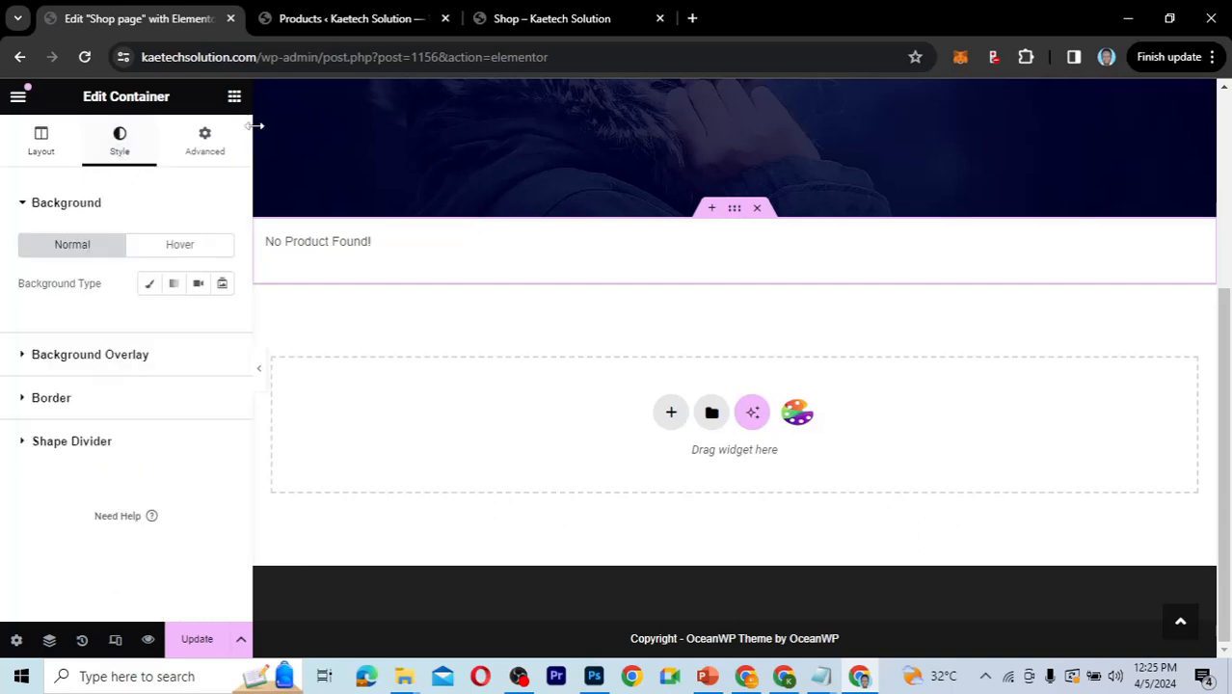
{"action": "left_click", "coordinate": [201, 145]}
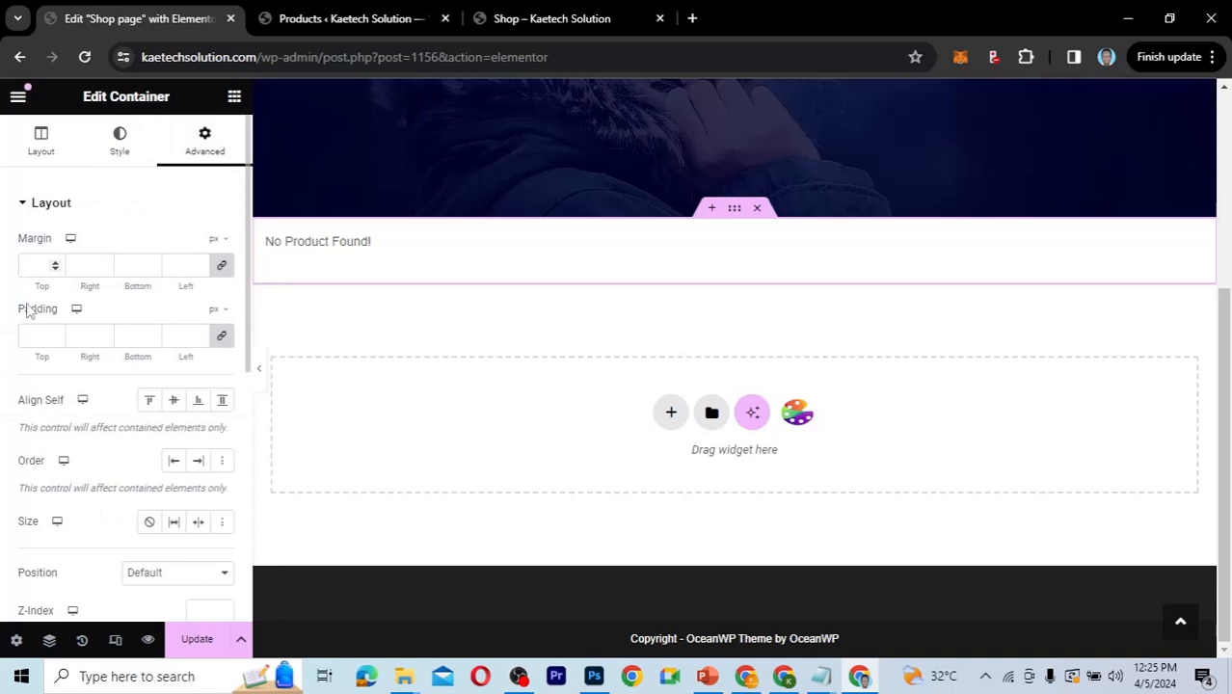
{"action": "left_click", "coordinate": [220, 339]}
{"action": "left_click", "coordinate": [24, 337]}
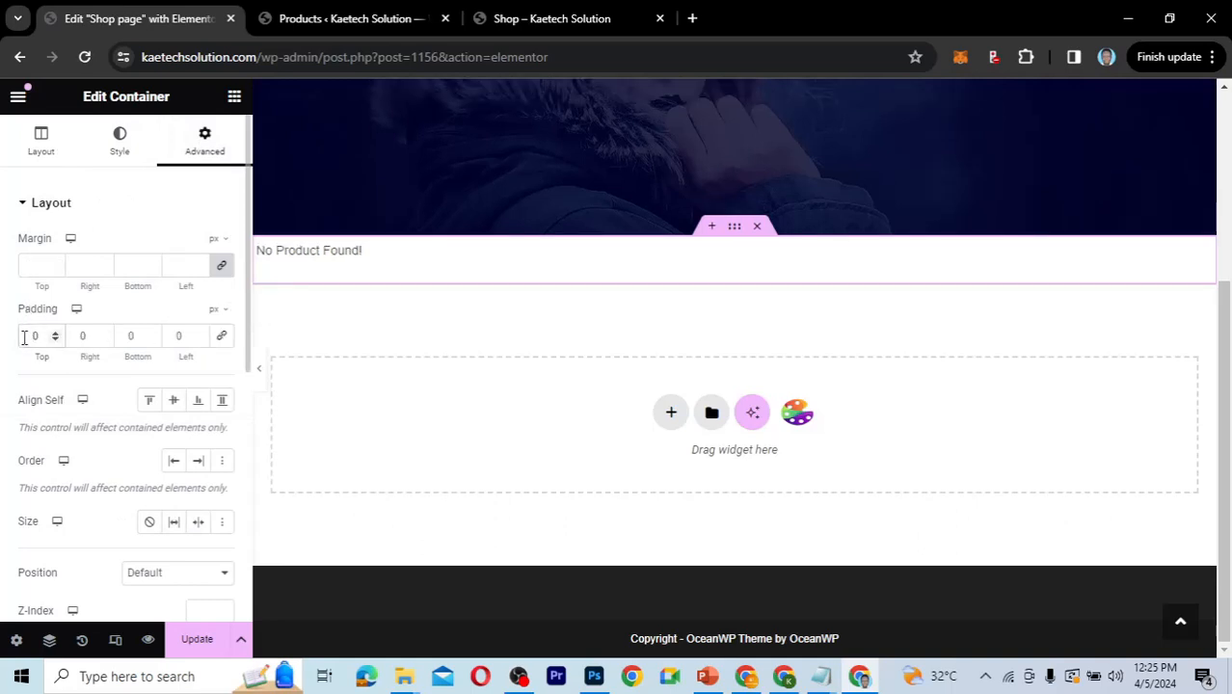
{"action": "type", "text": "5"}
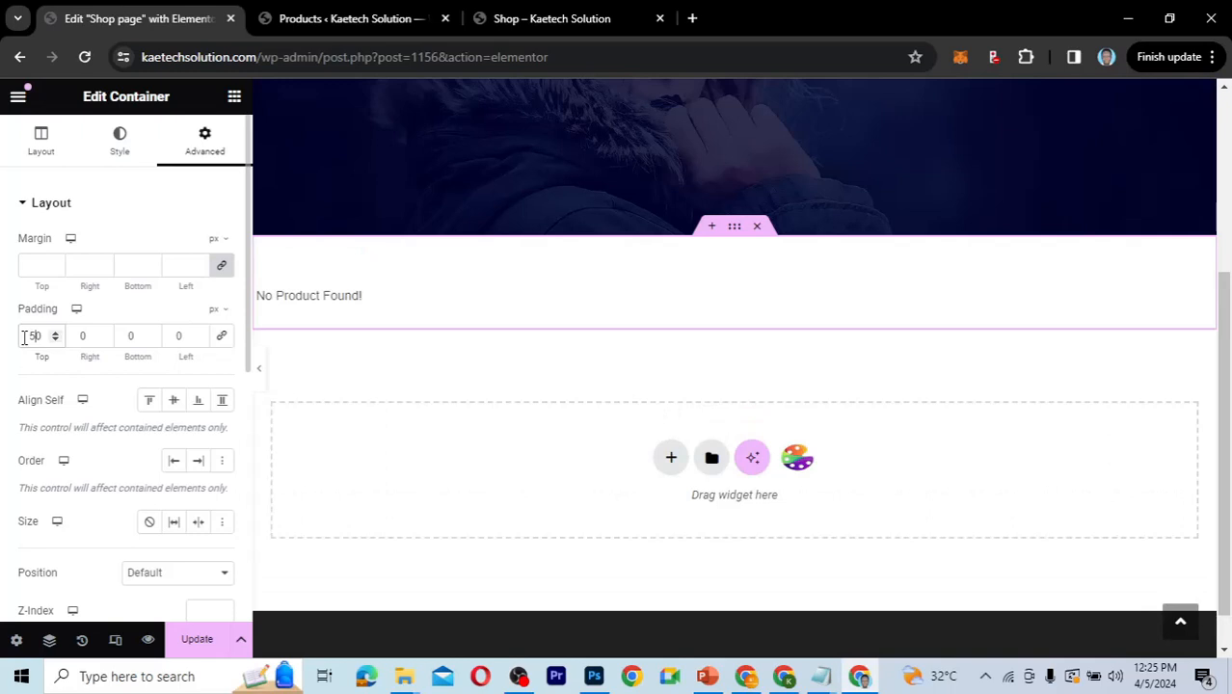
{"action": "left_click", "coordinate": [125, 336]}
{"action": "type", "text": "5"}
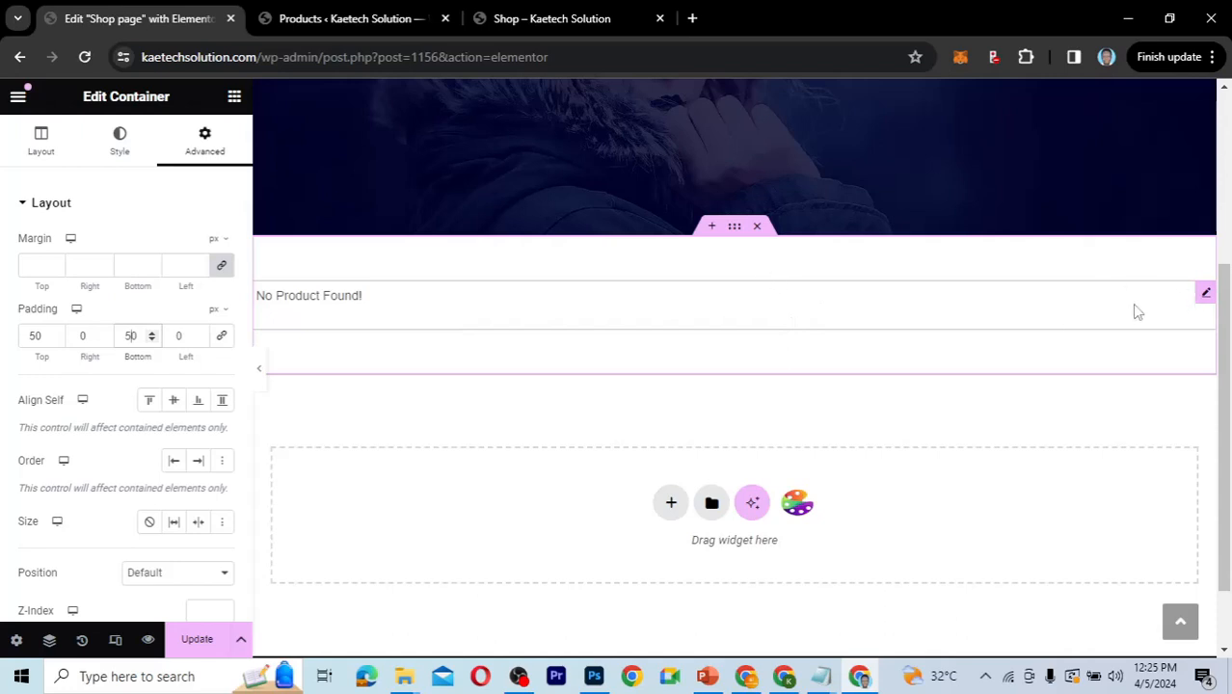
Step: Add a Heading widget above the Shop Curvy widget and title it "Recently View Products"
{"action": "left_click", "coordinate": [234, 100]}
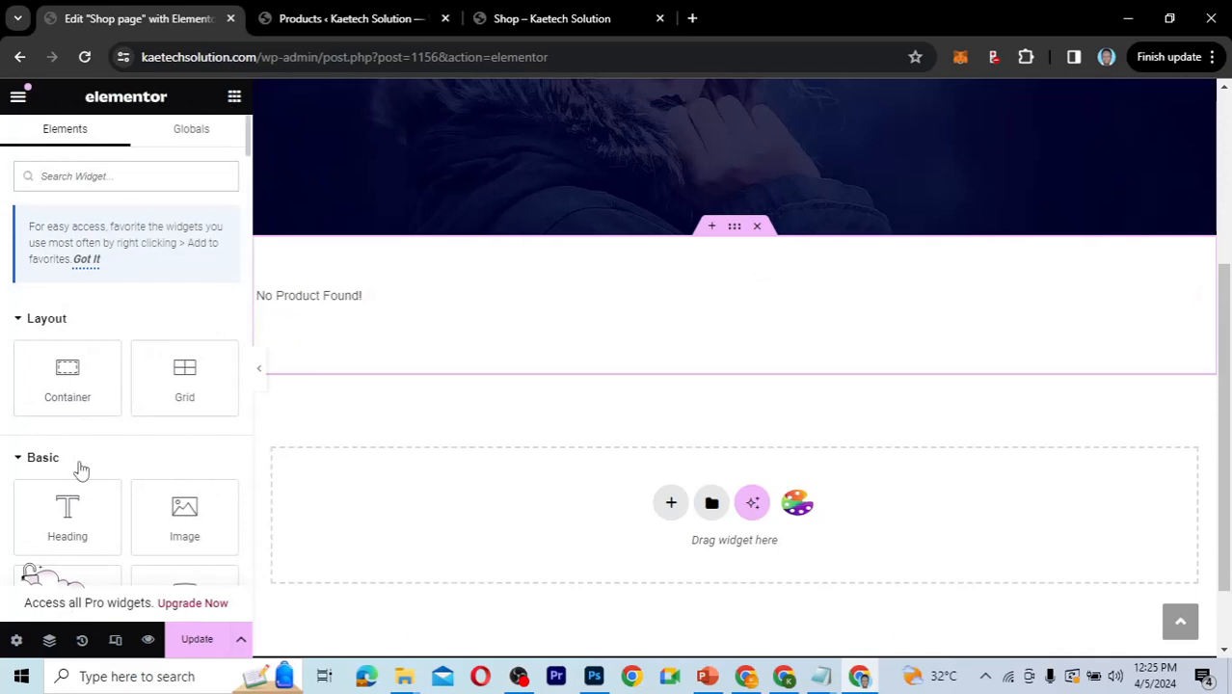
{"action": "left_click_drag", "start_coordinate": [68, 506], "coordinate": [315, 294]}
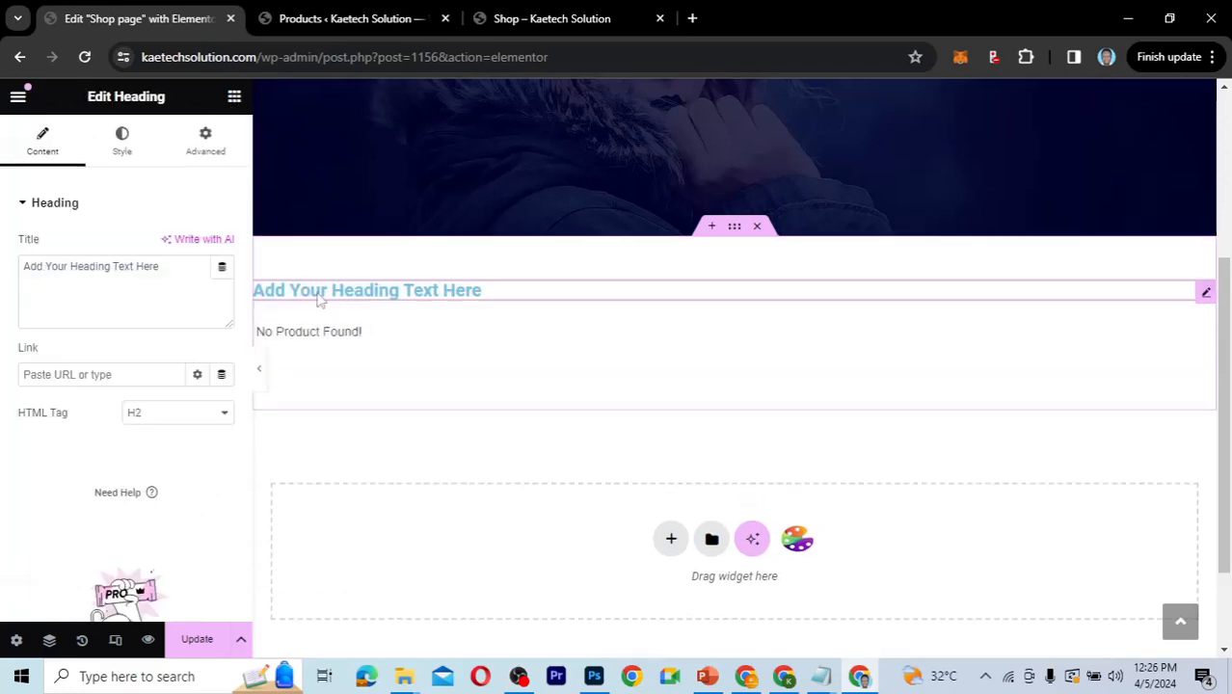
{"action": "left_click_drag", "start_coordinate": [163, 268], "coordinate": [15, 266]}
{"action": "type", "text": "Re"}
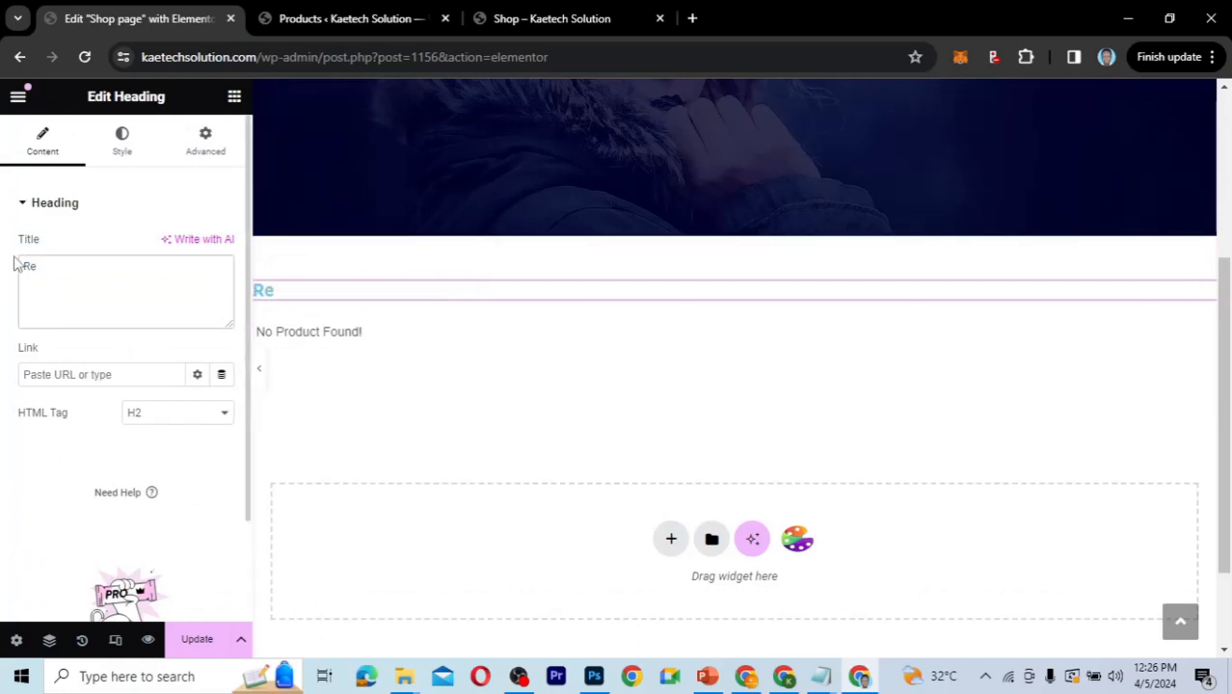
{"action": "type", "text": "cel"}
{"action": "key", "text": "BackSpace"}
{"action": "type", "text": "ntly View"}
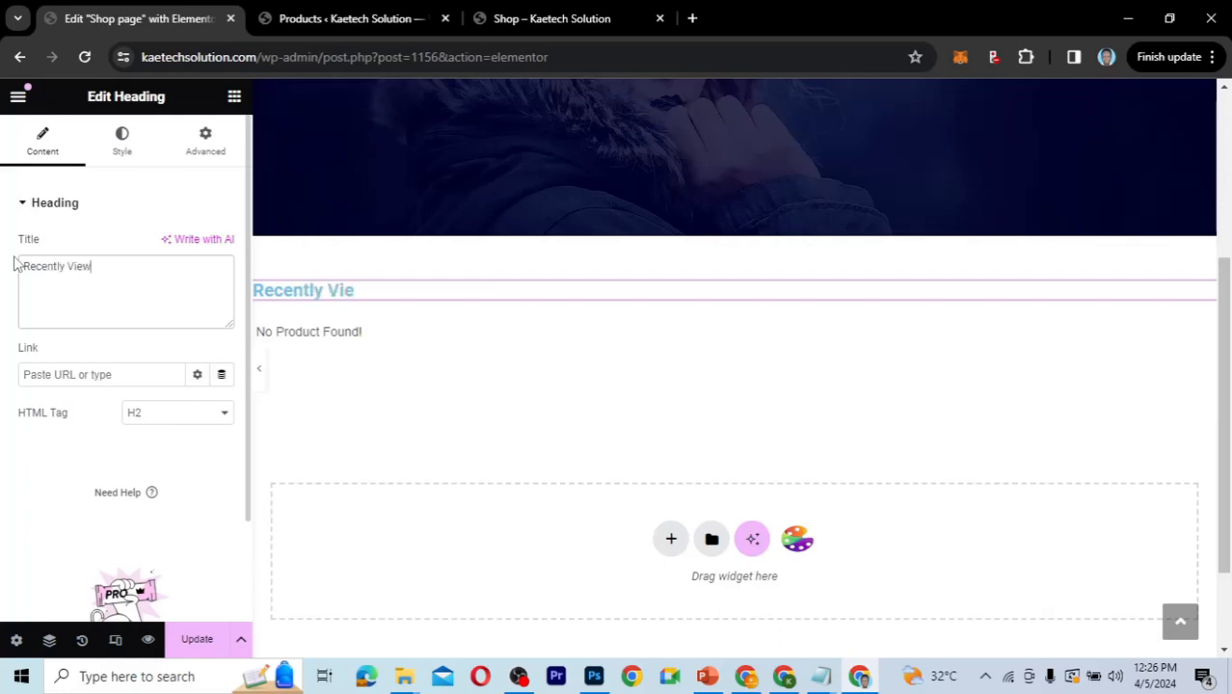
{"action": "type", "text": " Products"}
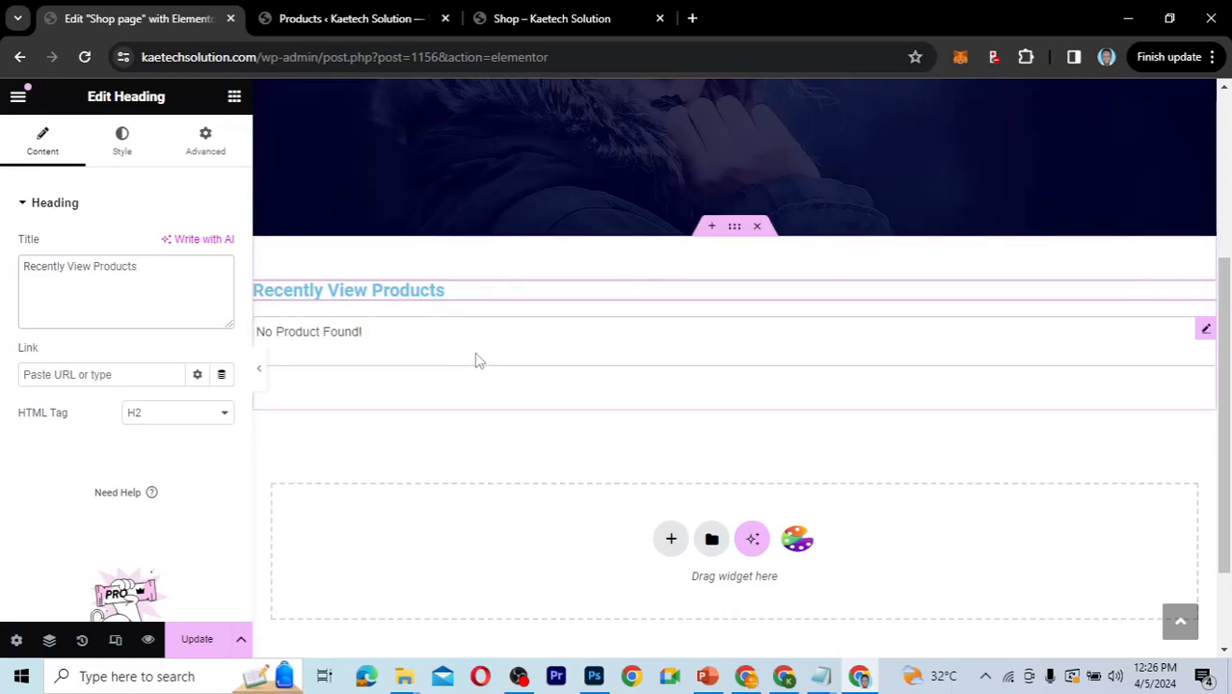
Step: Change the products heading's text color to black
{"action": "left_click", "coordinate": [121, 145]}
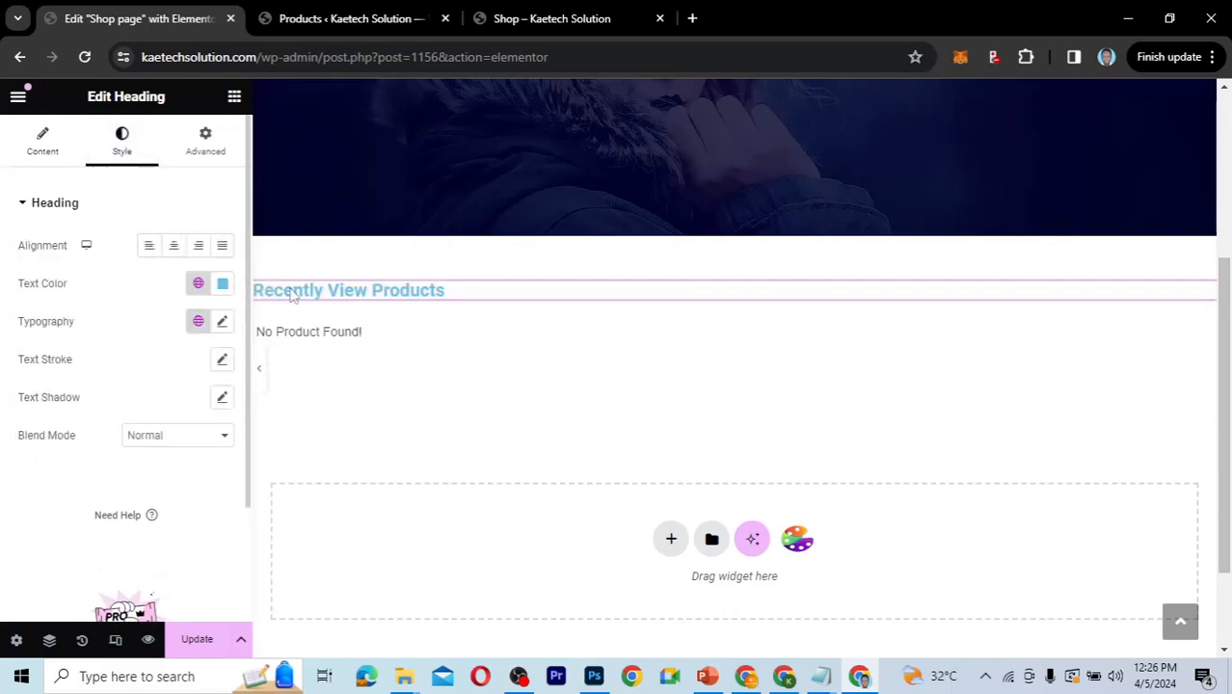
{"action": "left_click", "coordinate": [223, 286]}
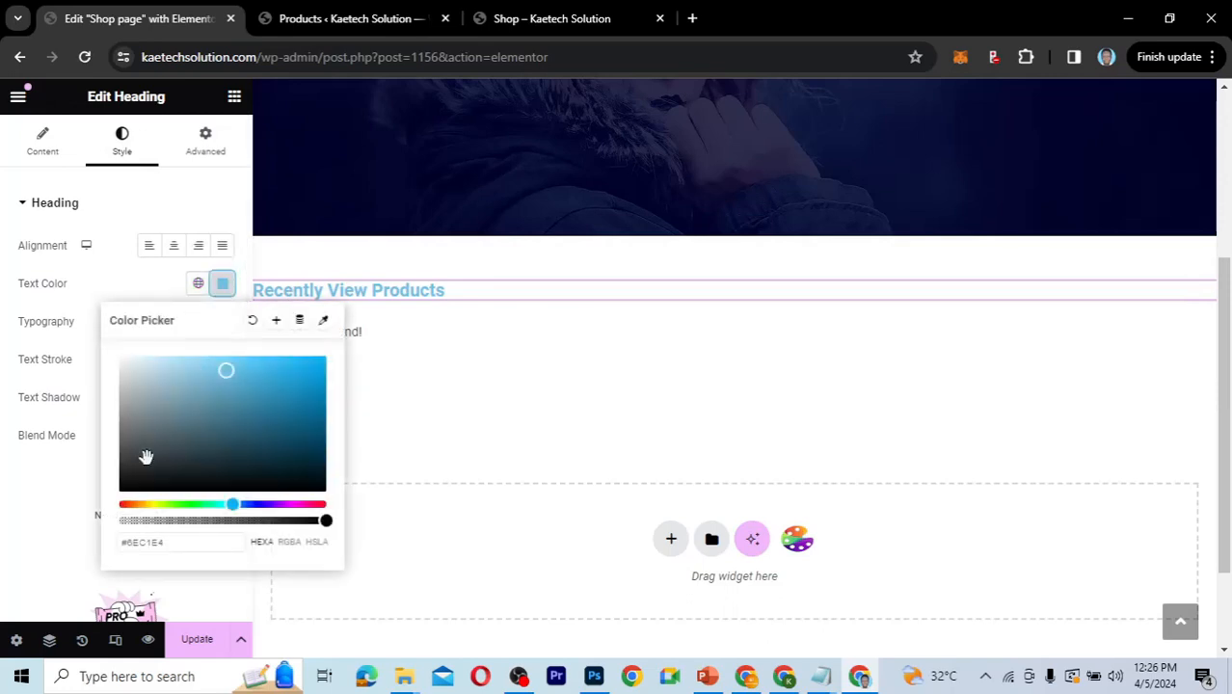
{"action": "left_click_drag", "start_coordinate": [146, 454], "coordinate": [116, 493]}
{"action": "left_click", "coordinate": [21, 513]}
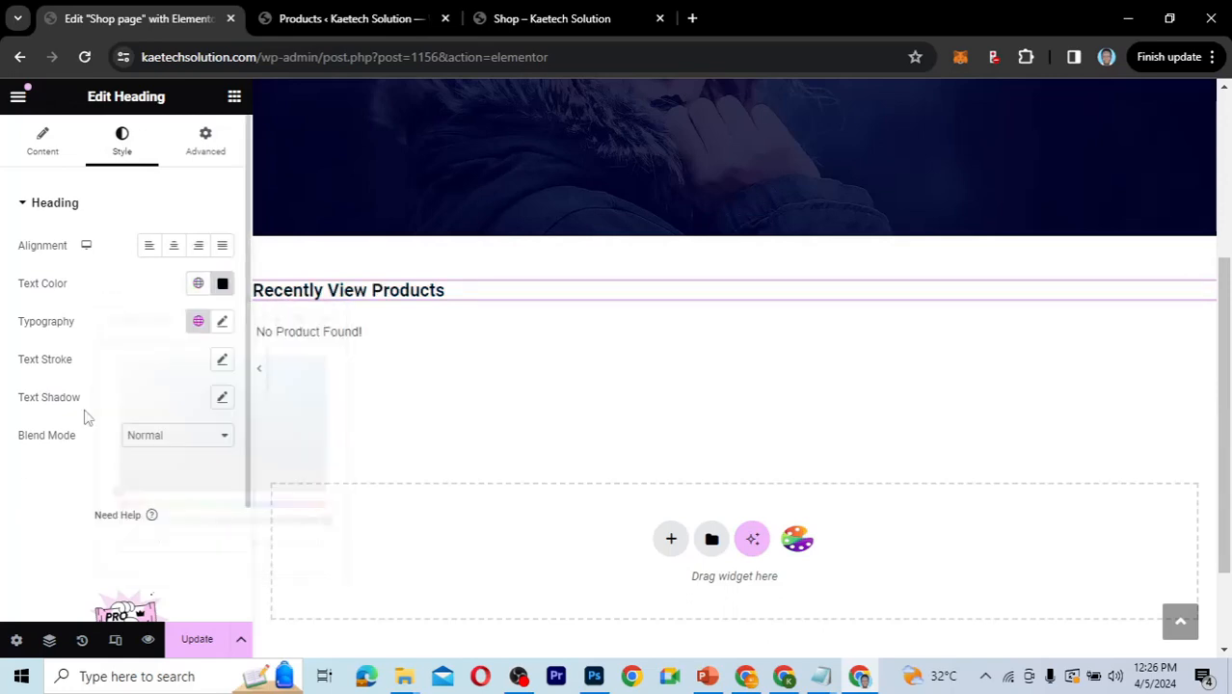
Step: Set the heading's typography to the Arial font family at a size of 25 px
{"action": "left_click", "coordinate": [223, 322]}
{"action": "left_click", "coordinate": [169, 410]}
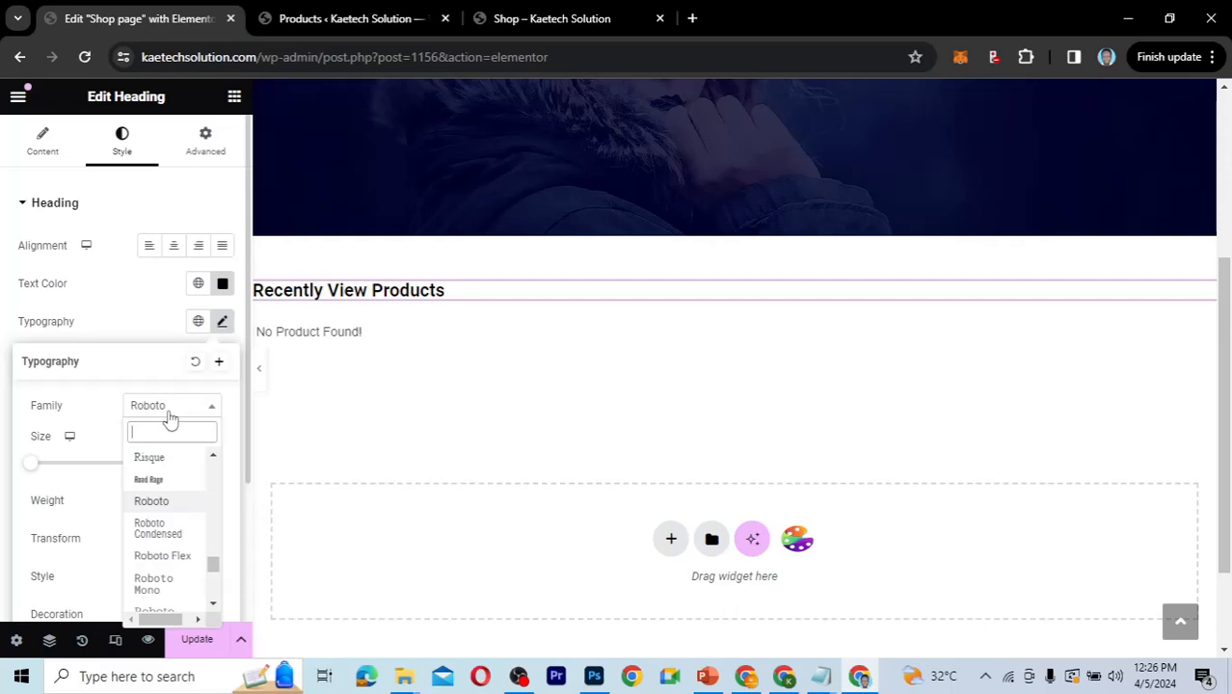
{"action": "type", "text": "arl"}
{"action": "key", "text": "BackSpace"}
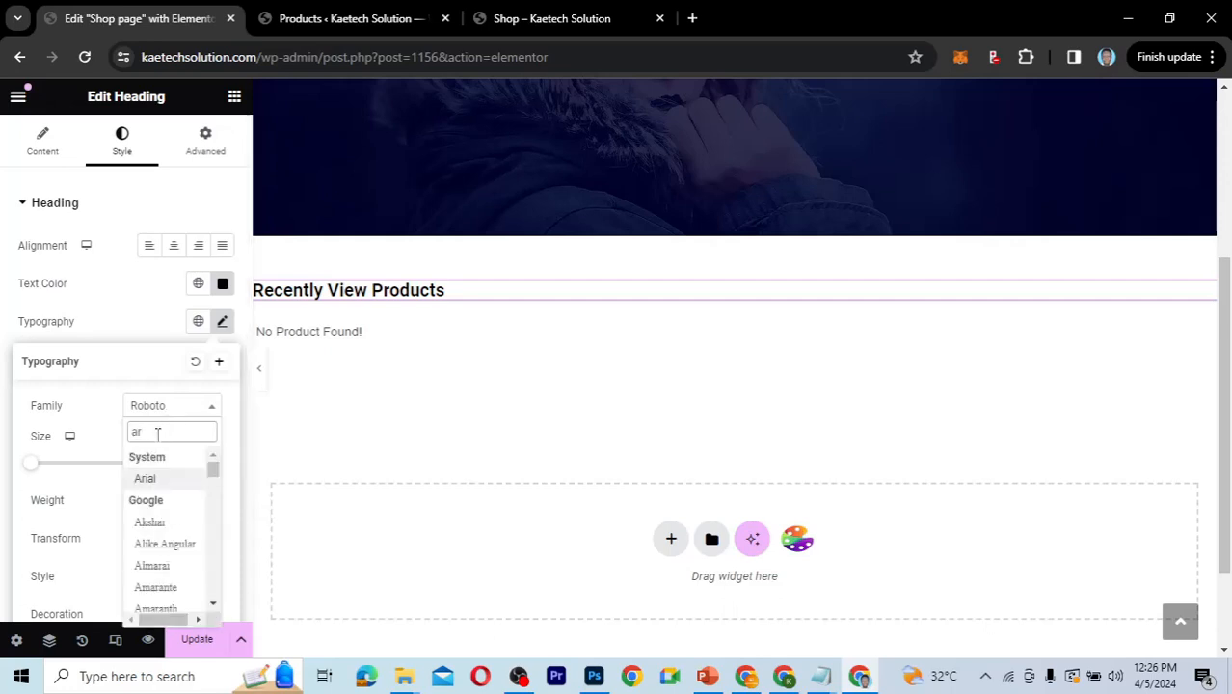
{"action": "type", "text": "ail"}
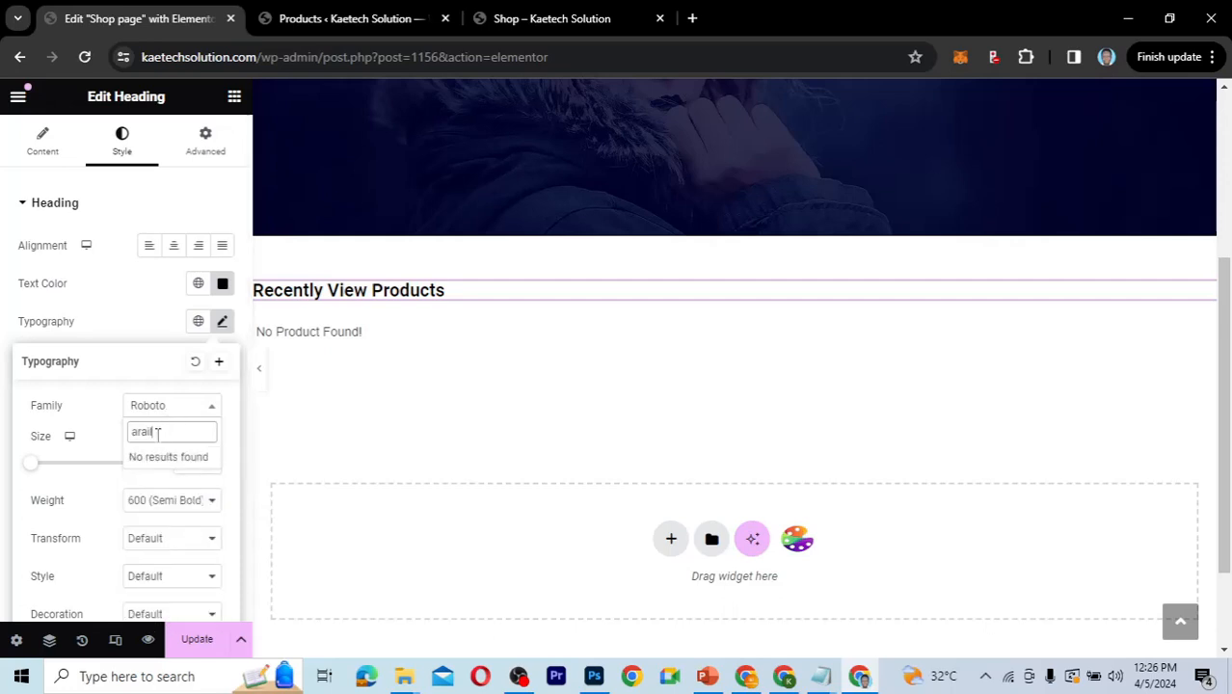
{"action": "key", "text": "BackSpace"}
{"action": "key", "text": "BackSpace"}
{"action": "key", "text": "BackSpace"}
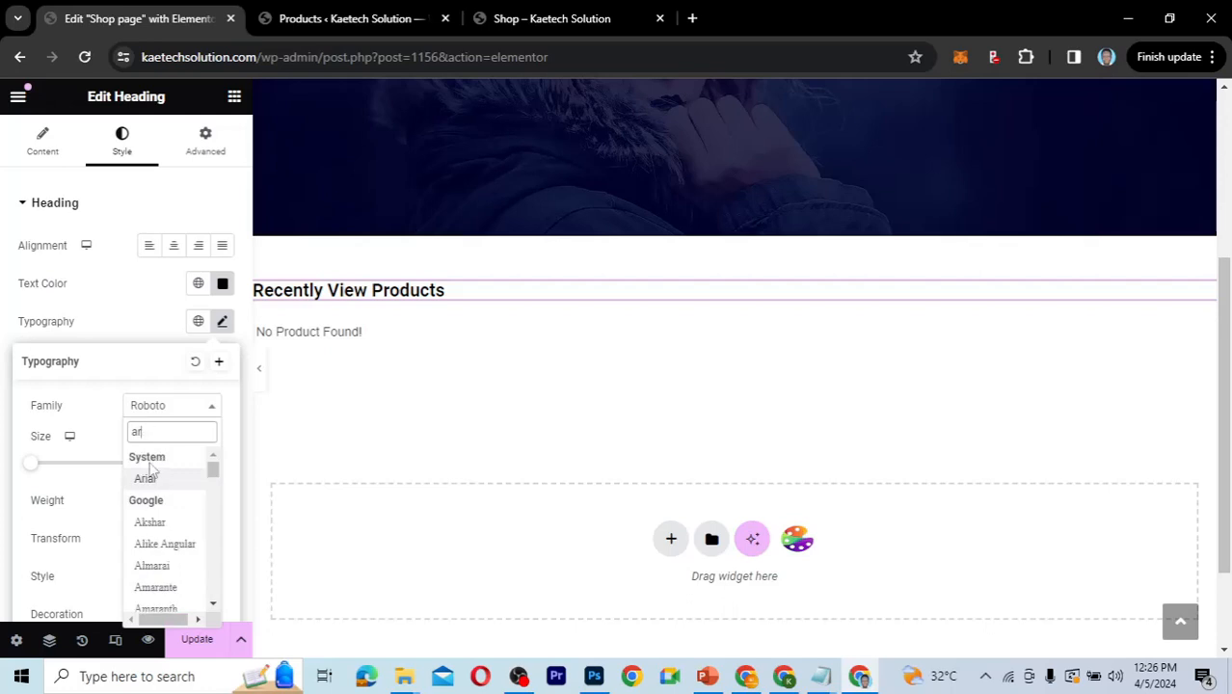
{"action": "left_click", "coordinate": [146, 477]}
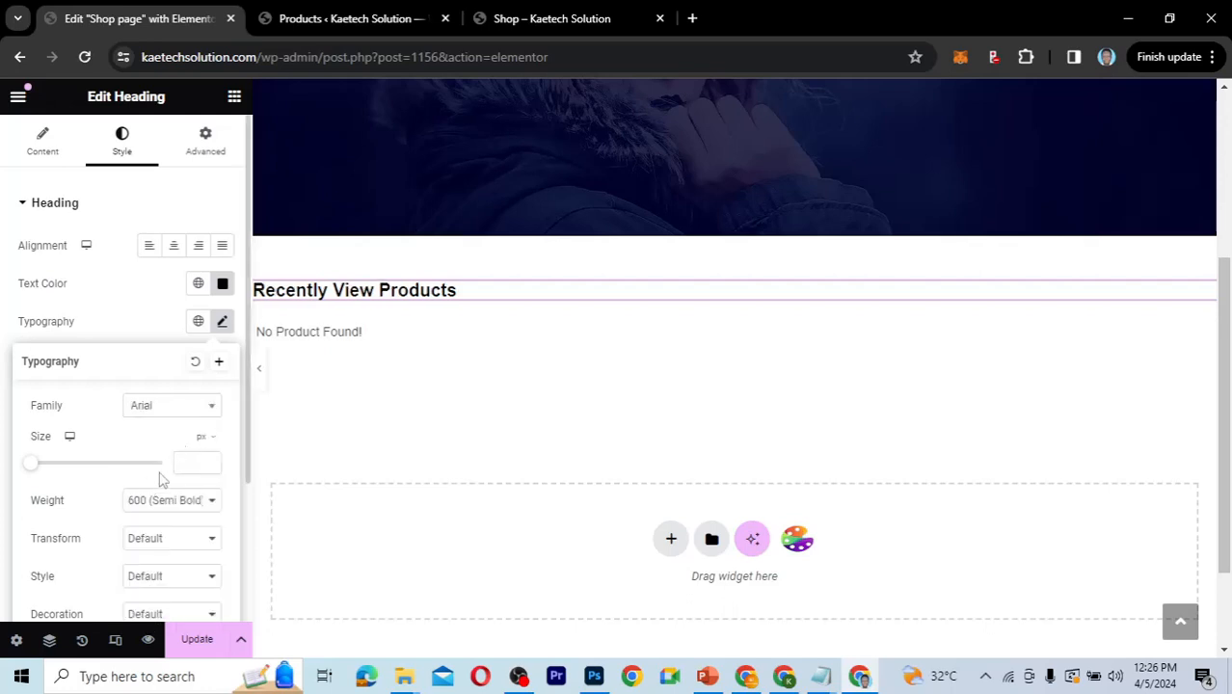
{"action": "left_click", "coordinate": [192, 469]}
{"action": "type", "text": "2"}
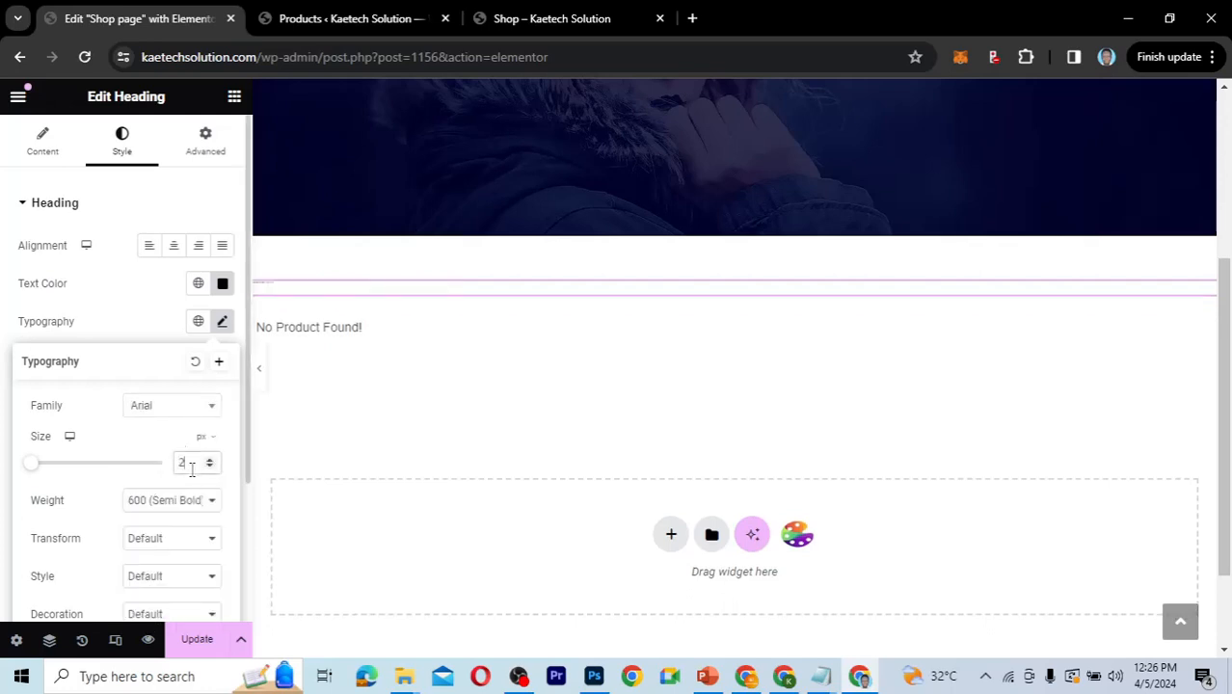
{"action": "type", "text": "5"}
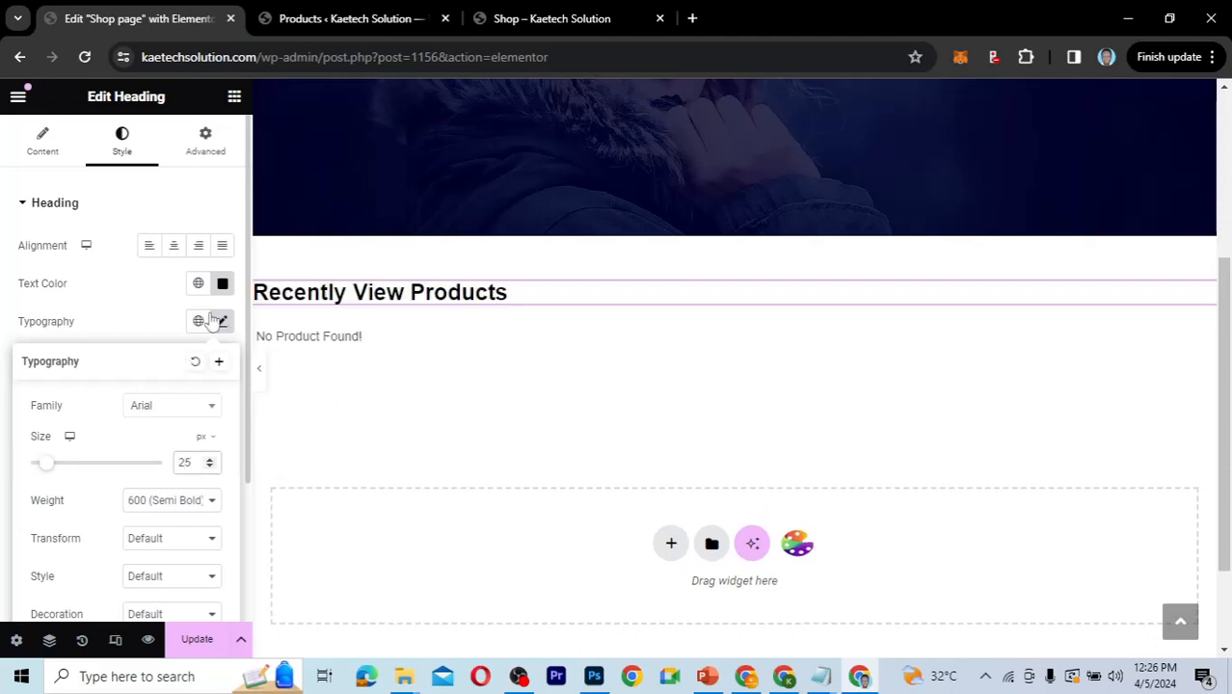
{"action": "left_click", "coordinate": [44, 178]}
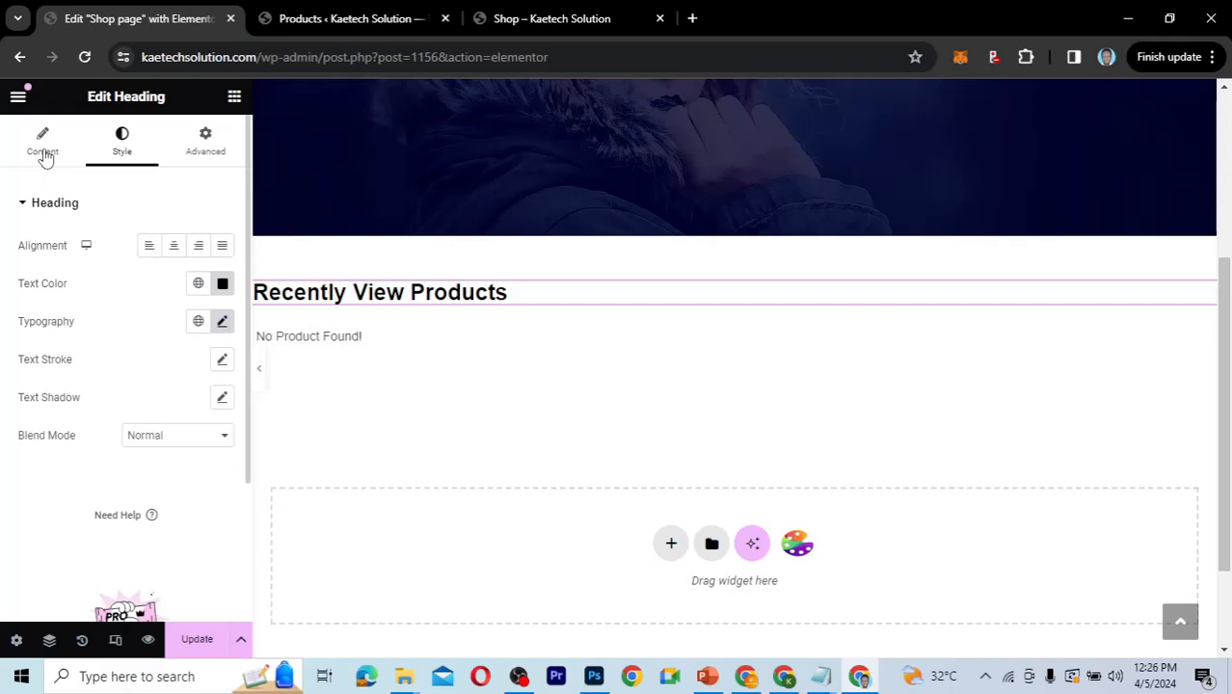
Step: Correct the heading's title to "Recently Viewed Products"
{"action": "left_click", "coordinate": [45, 154]}
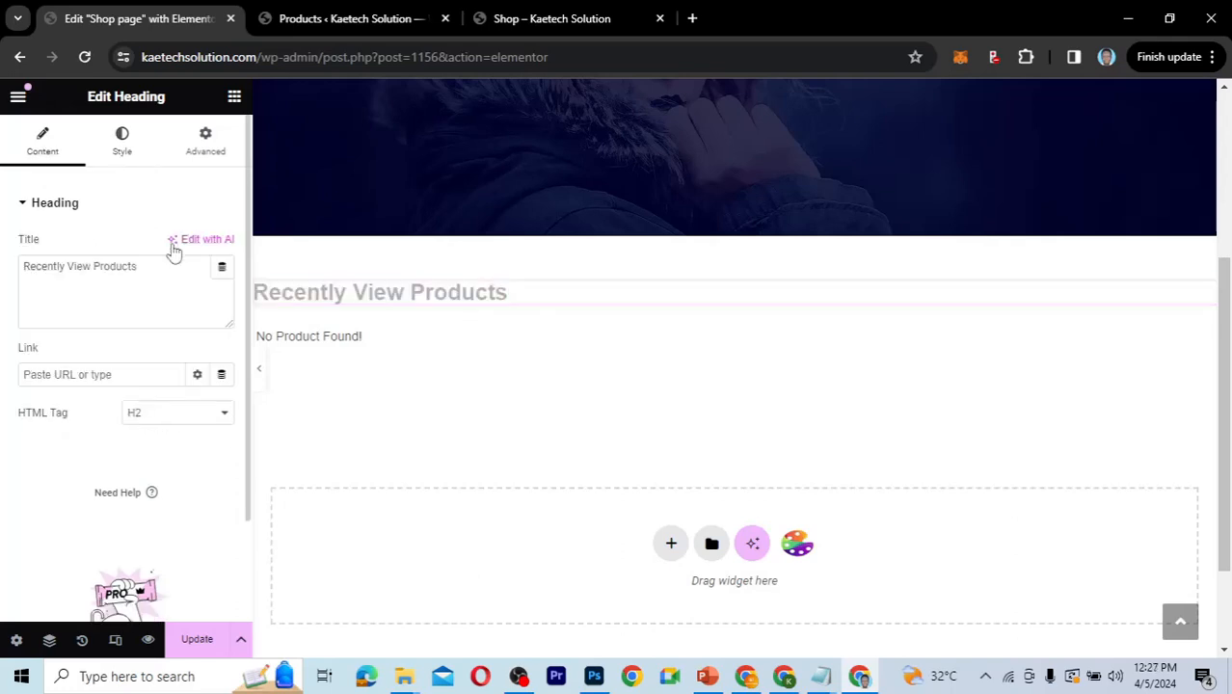
{"action": "left_click", "coordinate": [91, 266]}
{"action": "type", "text": "ed"}
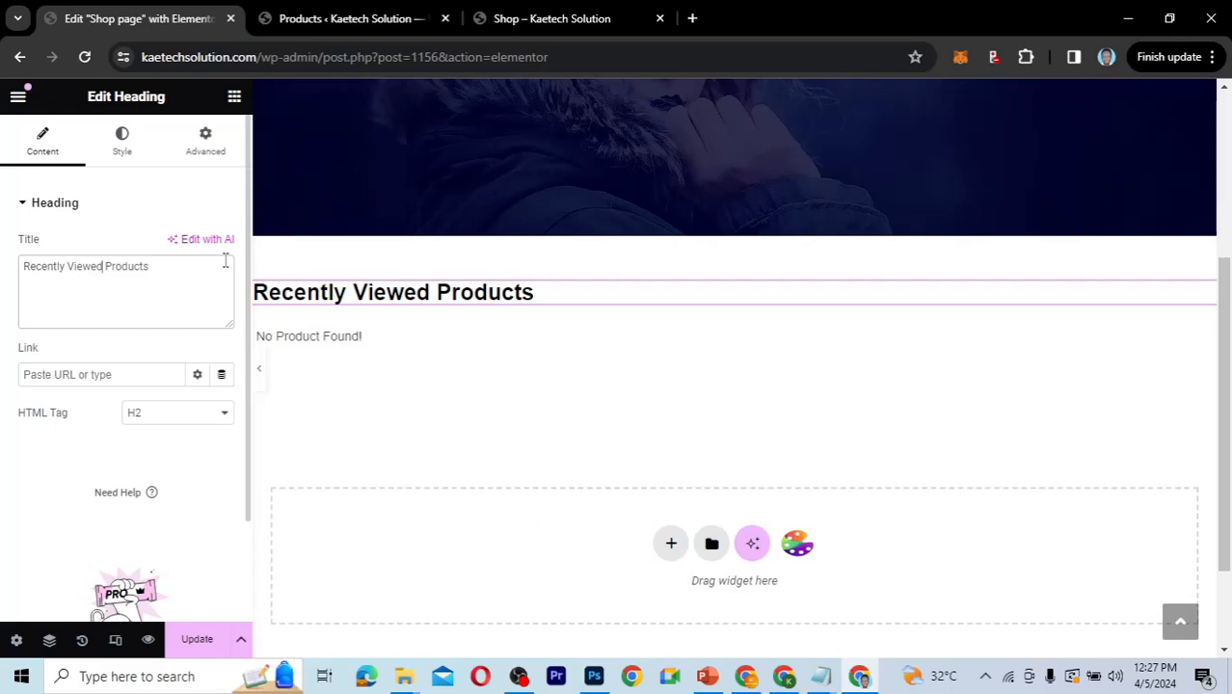
Step: Place a Divider widget between the heading and the Shop Curvy widget and add a Text element to it
{"action": "left_click", "coordinate": [234, 98]}
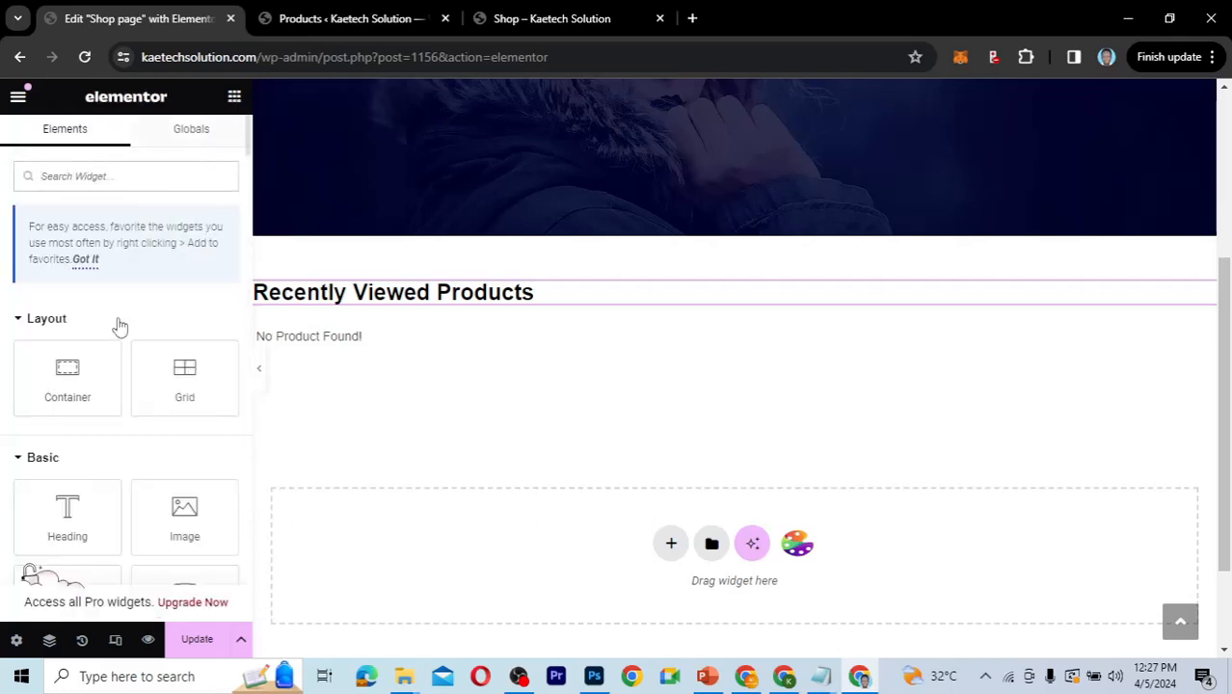
{"action": "scroll", "coordinate": [118, 318], "scroll_direction": "down", "scroll_amount": 2}
{"action": "scroll", "coordinate": [117, 318], "scroll_direction": "down", "scroll_amount": 1}
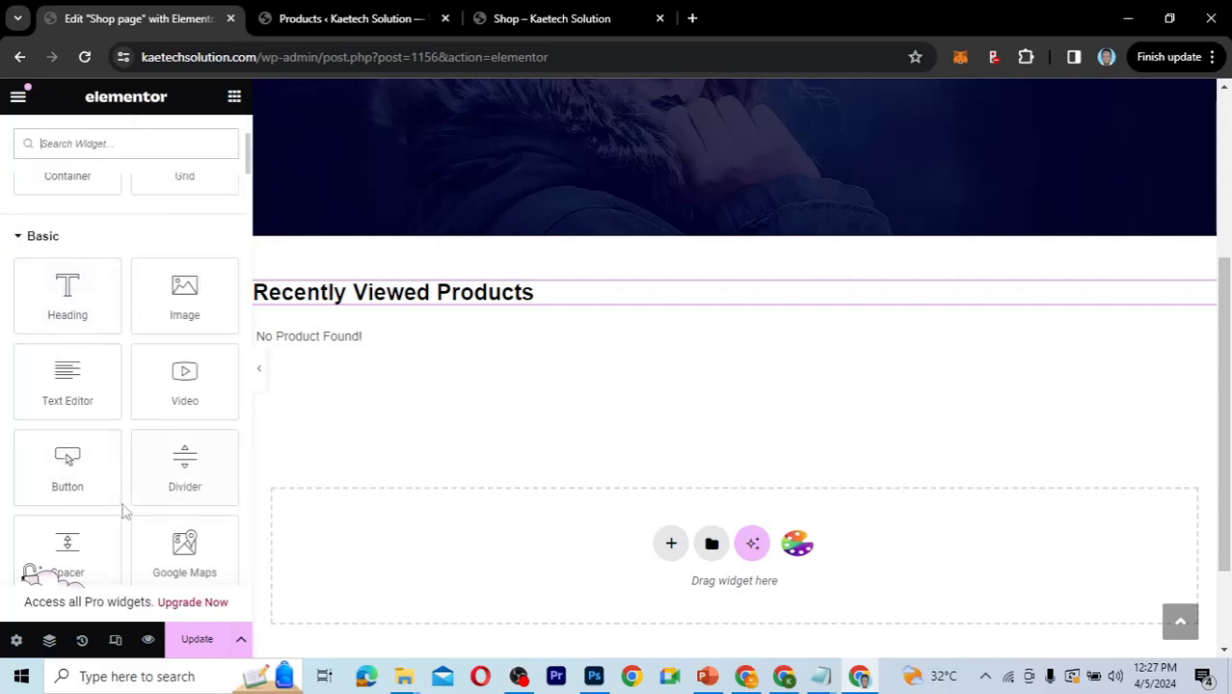
{"action": "scroll", "coordinate": [124, 511], "scroll_direction": "down", "scroll_amount": 1}
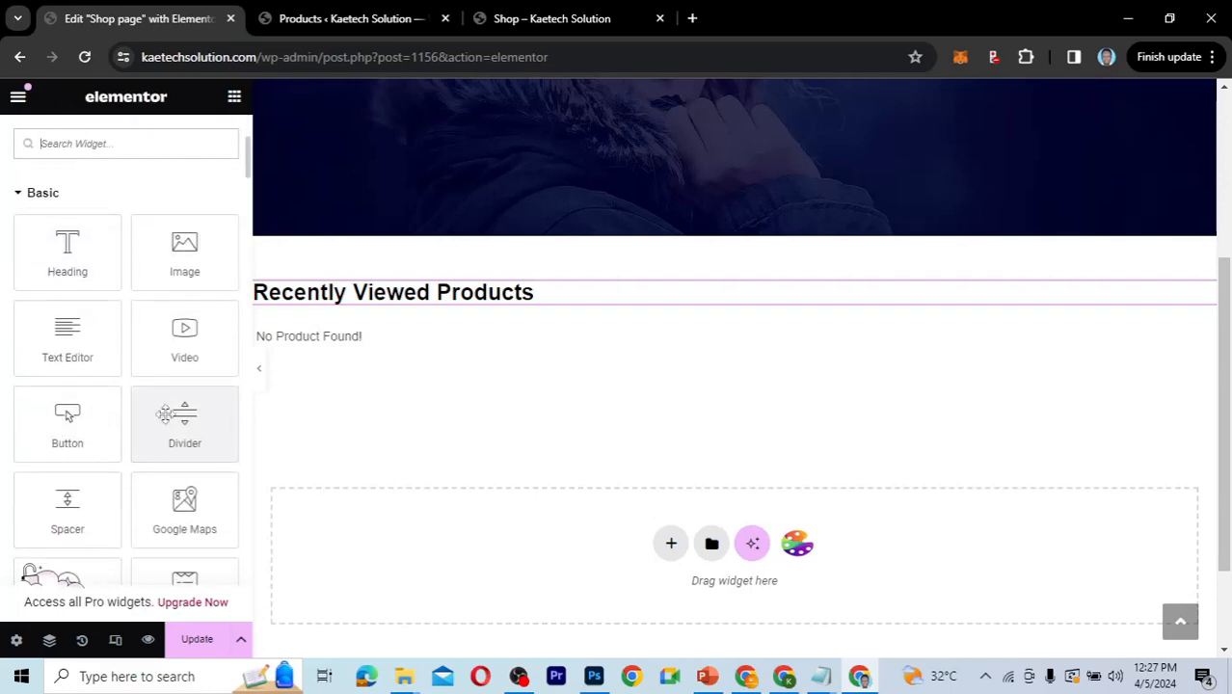
{"action": "left_click_drag", "start_coordinate": [164, 414], "coordinate": [338, 309]}
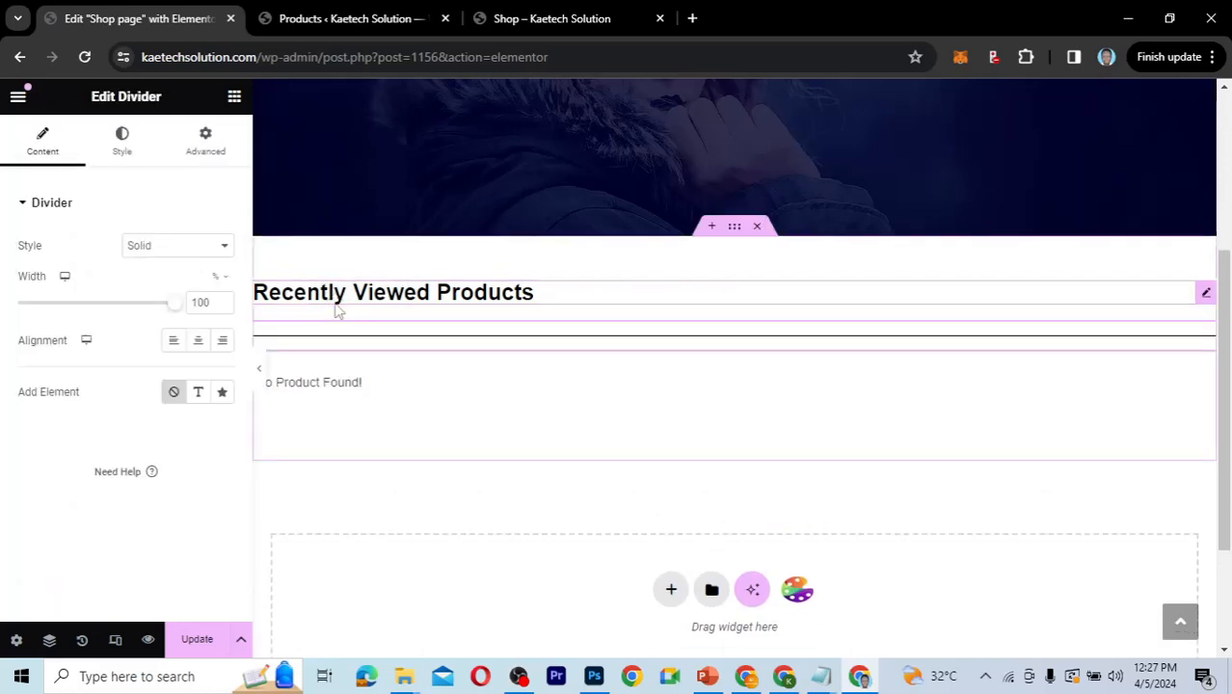
{"action": "left_click", "coordinate": [198, 392]}
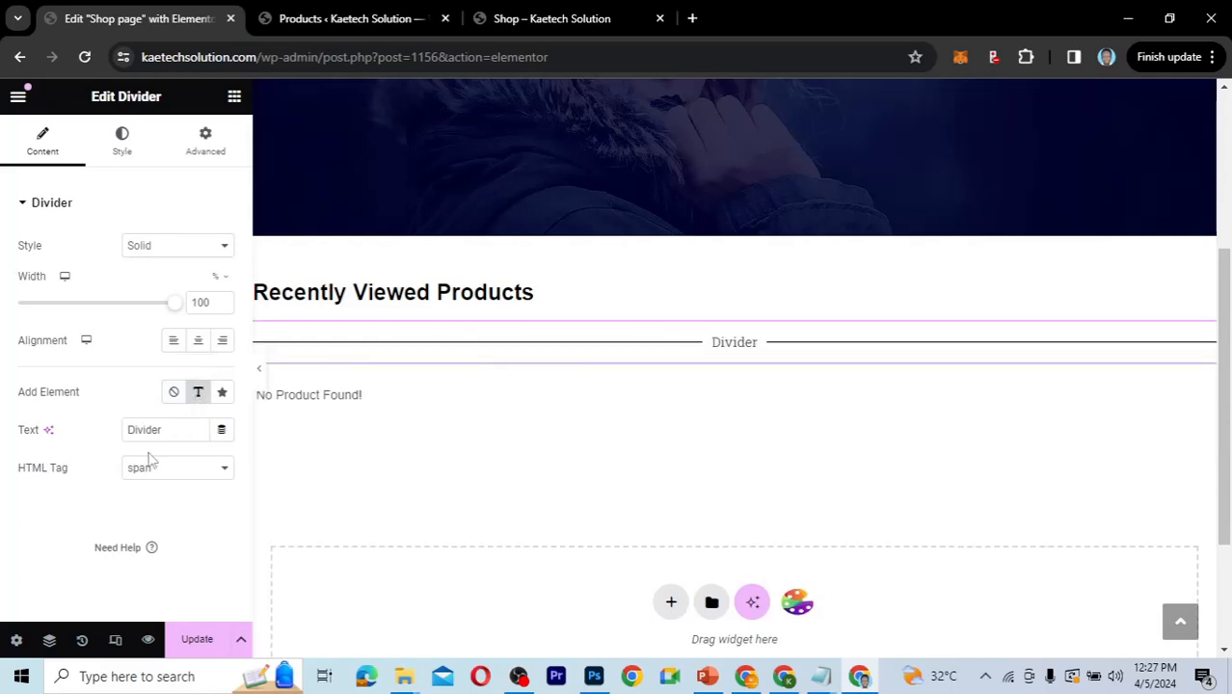
Step: Align the divider to the left and set its text position to the left end of the line
{"action": "left_click", "coordinate": [124, 136]}
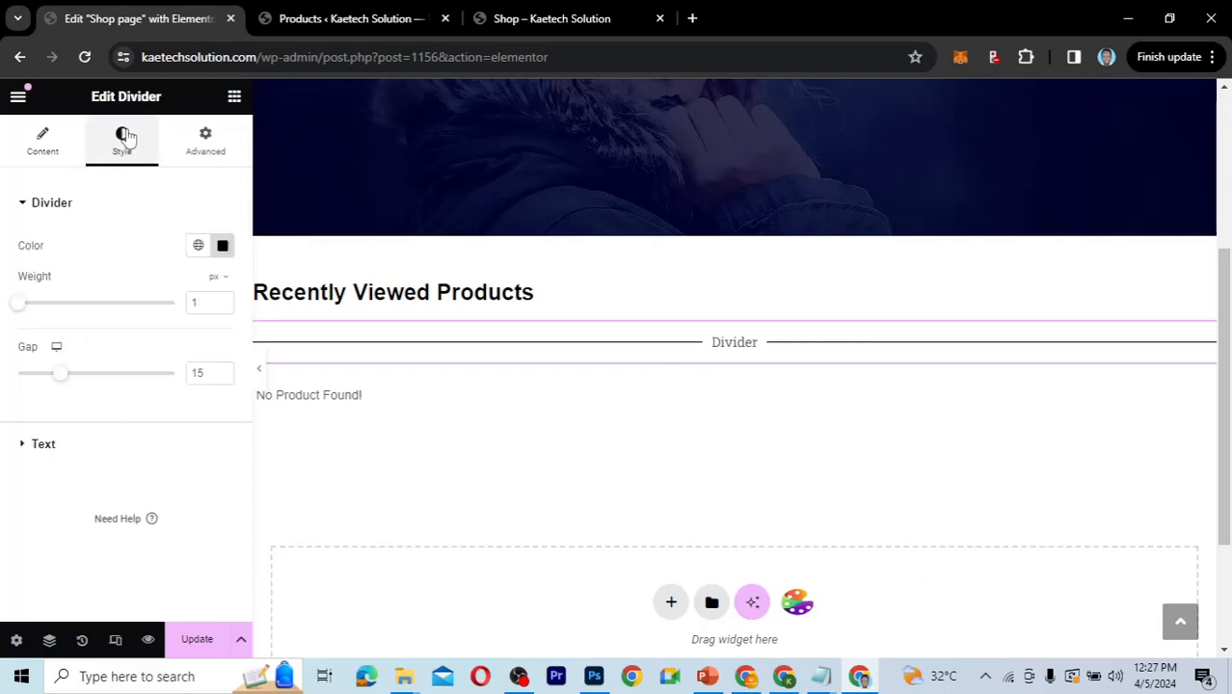
{"action": "left_click", "coordinate": [43, 143]}
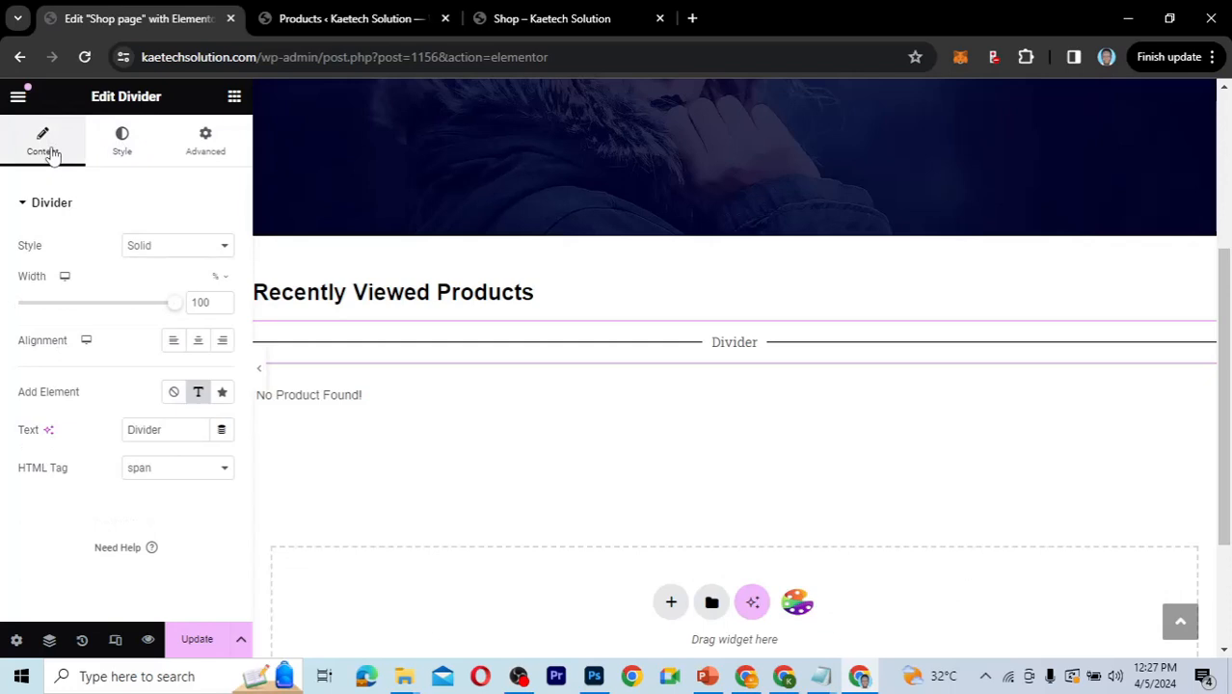
{"action": "left_click", "coordinate": [173, 341]}
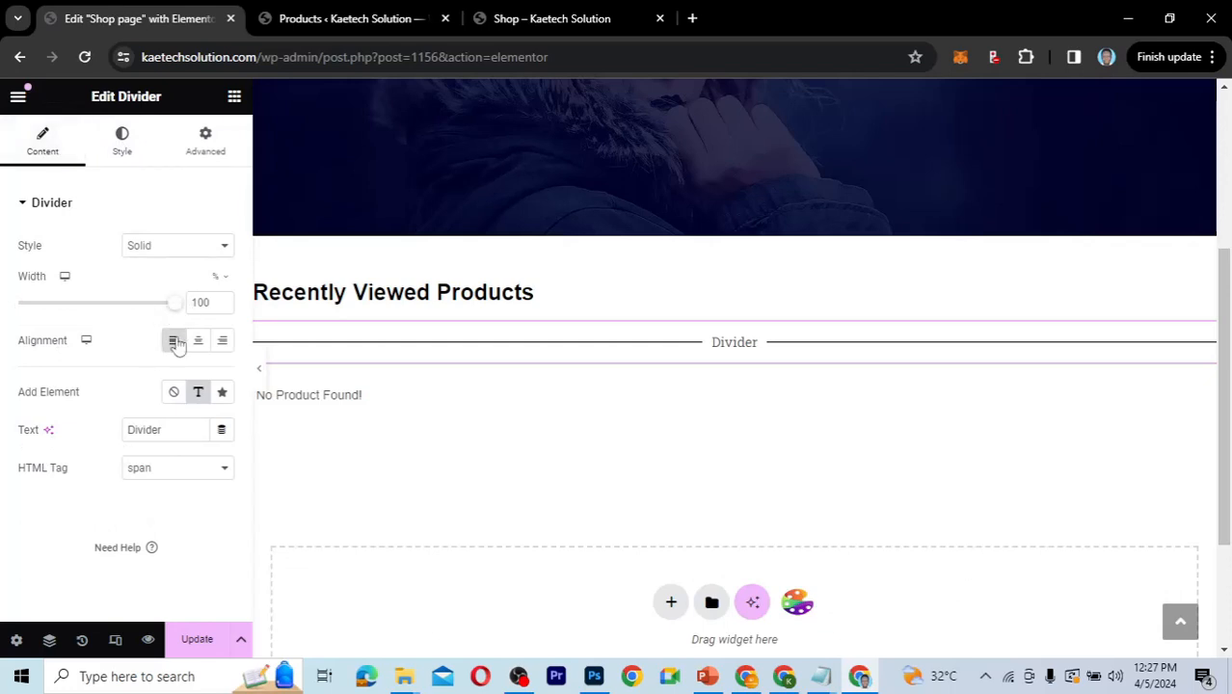
{"action": "left_click", "coordinate": [132, 154]}
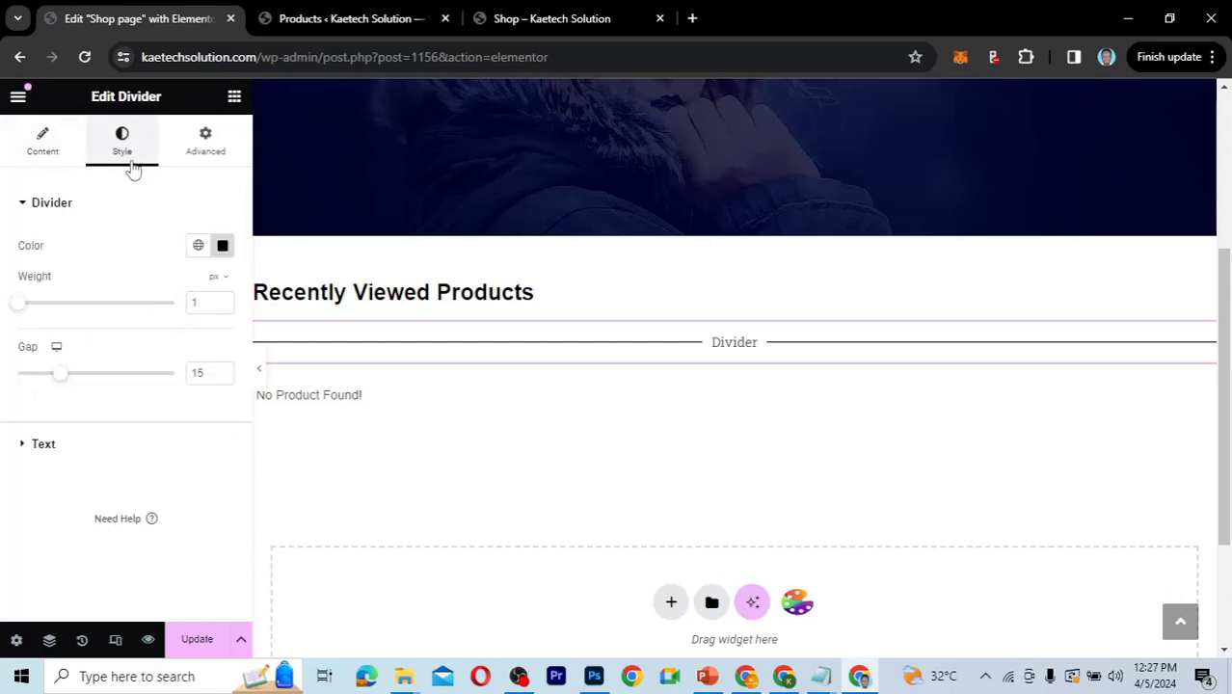
{"action": "left_click", "coordinate": [73, 451]}
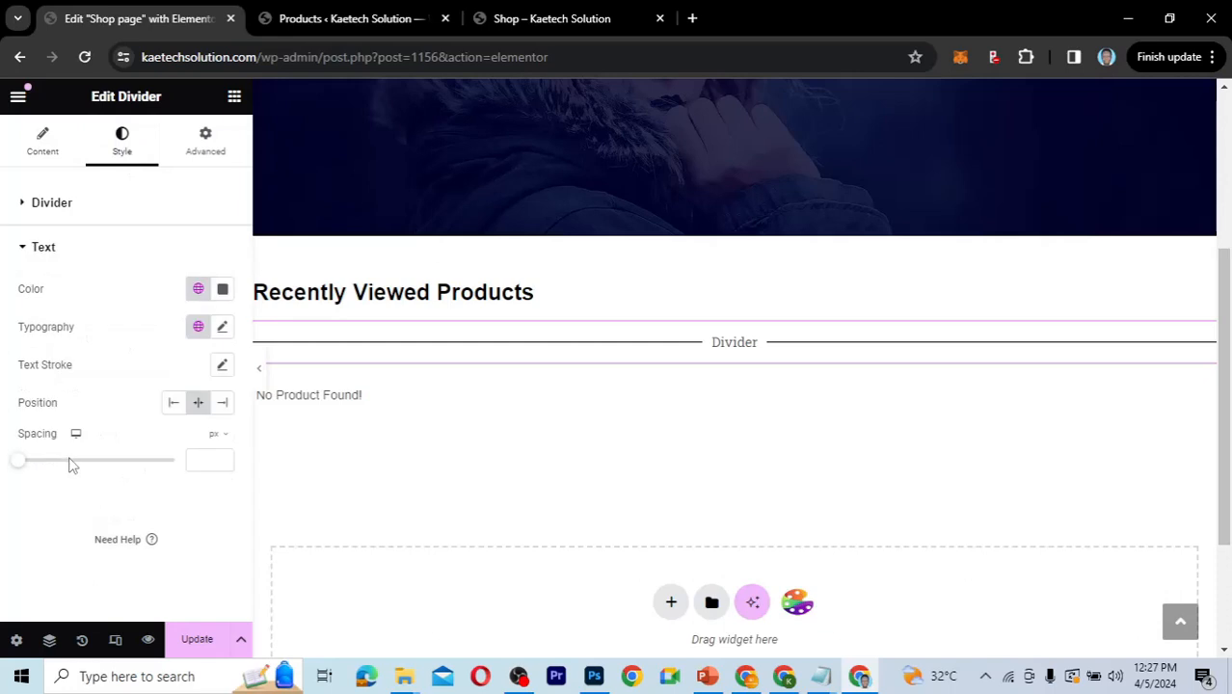
{"action": "left_click", "coordinate": [175, 405]}
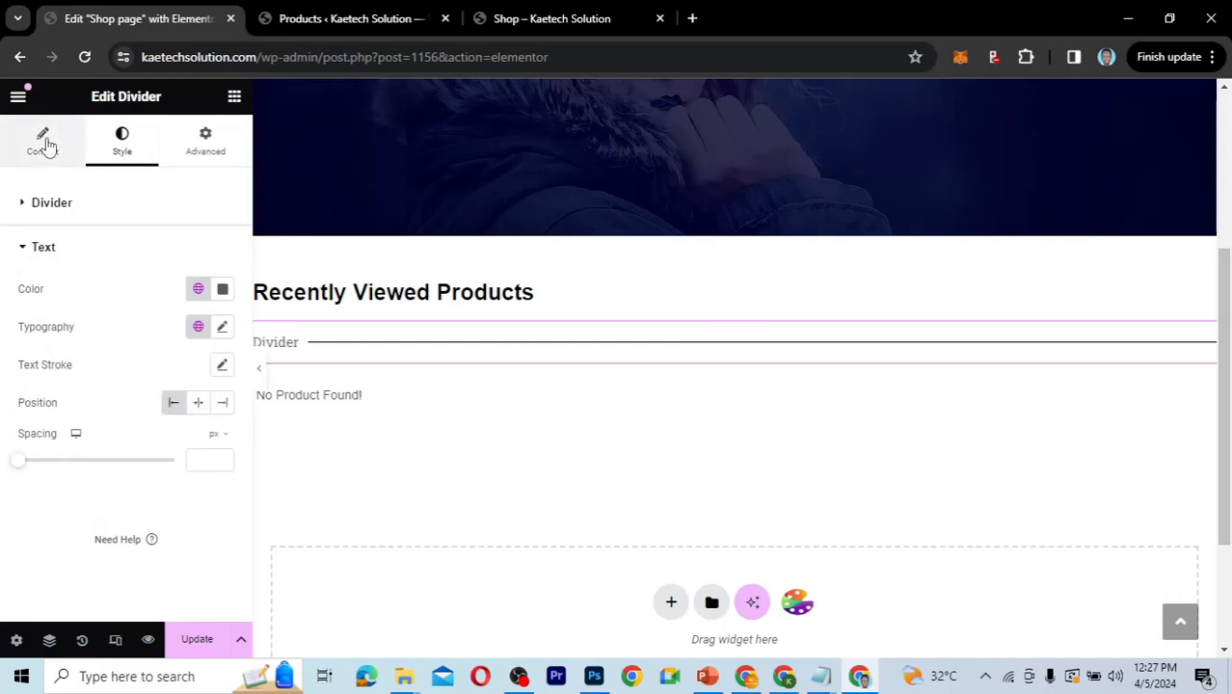
Step: Set the divider's text color to #000000 and copy the title text of the heading above it
{"action": "left_click", "coordinate": [223, 292]}
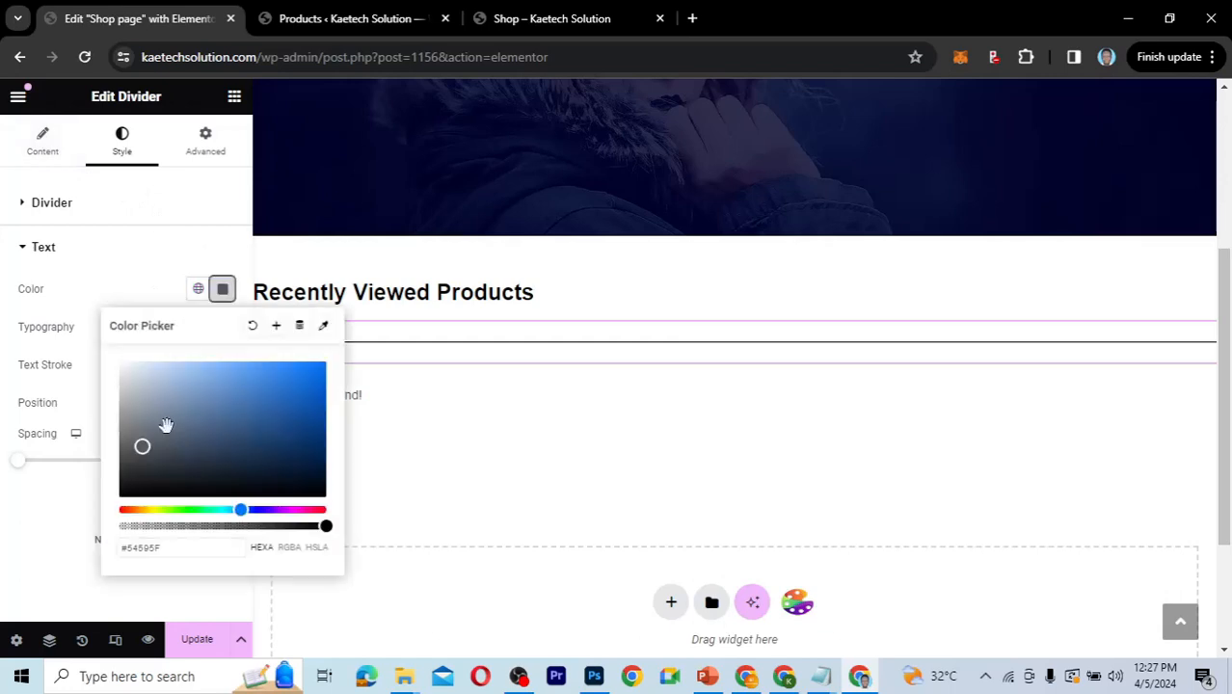
{"action": "left_click_drag", "start_coordinate": [143, 446], "coordinate": [112, 528]}
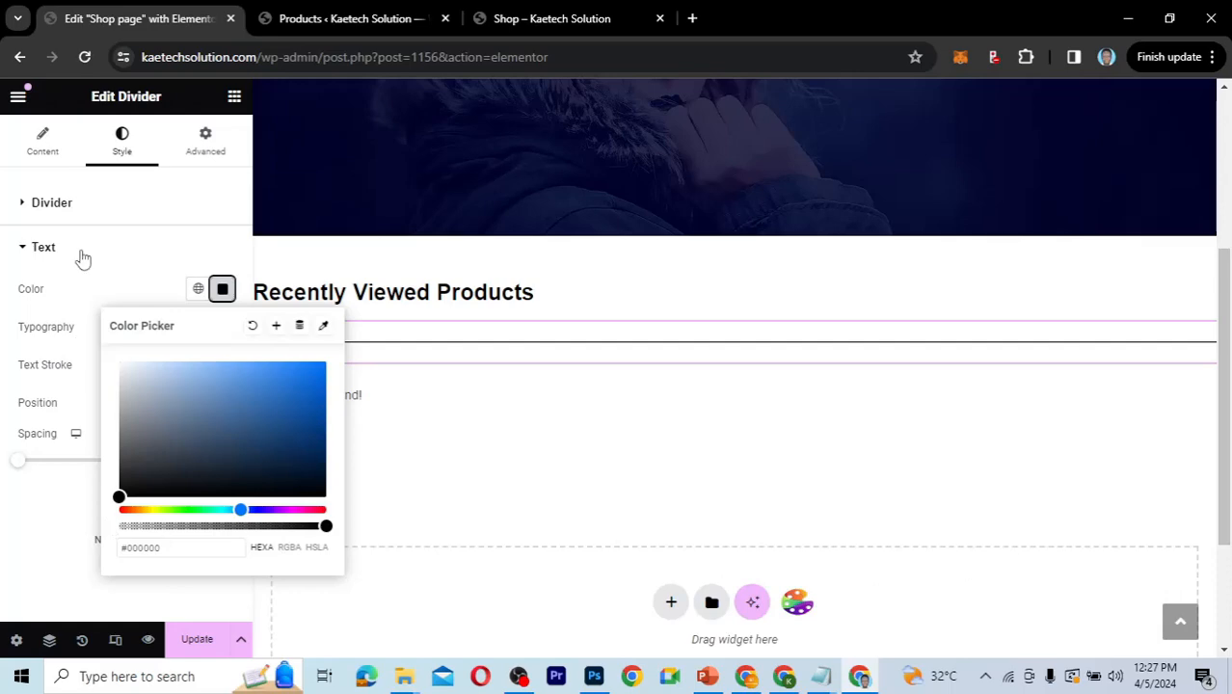
{"action": "left_click", "coordinate": [401, 294]}
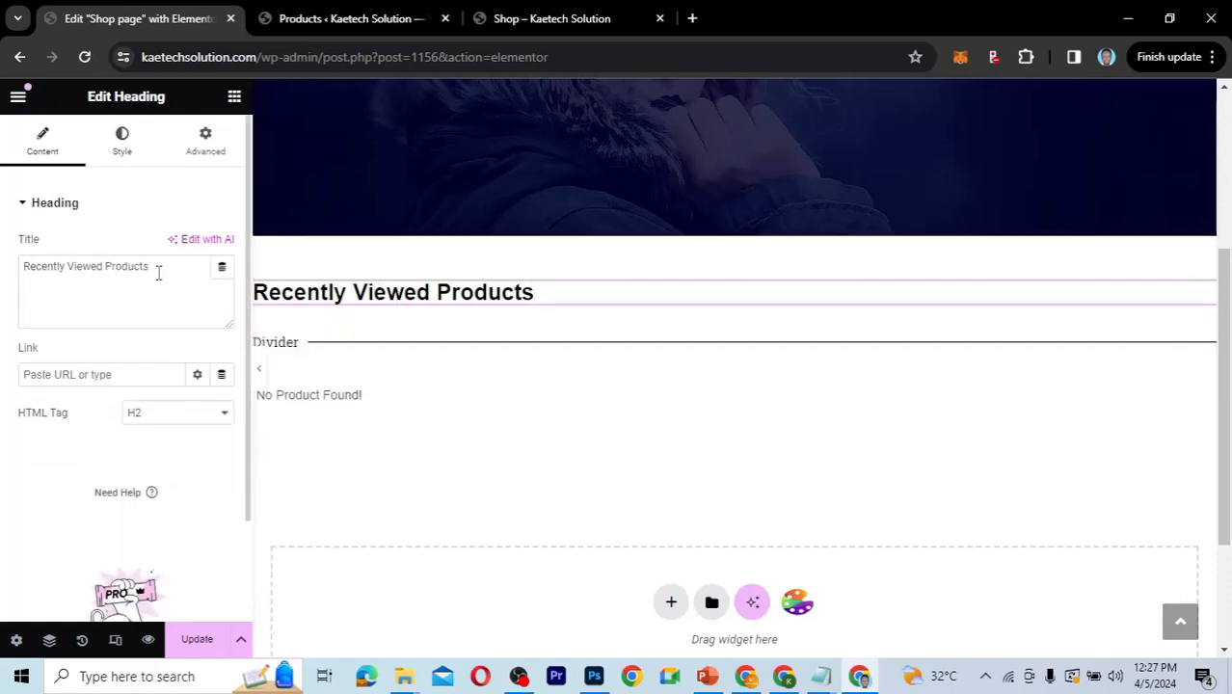
{"action": "left_click_drag", "start_coordinate": [158, 270], "coordinate": [3, 270]}
{"action": "key", "text": "ctrl+c"}
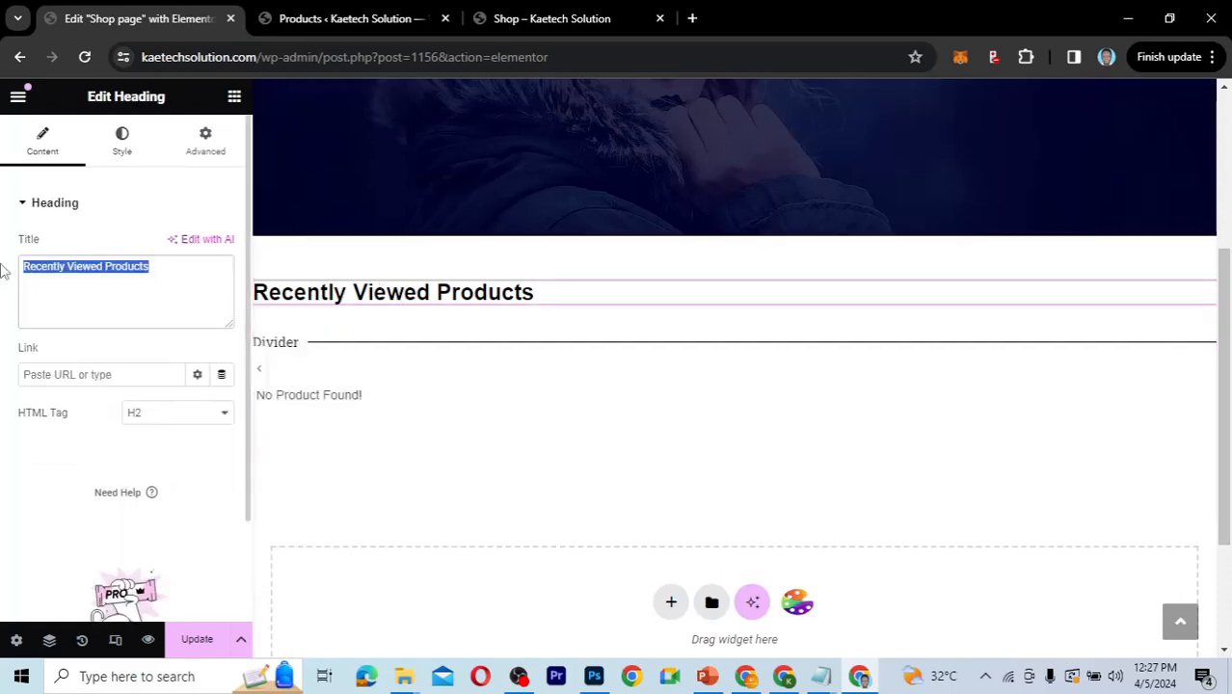
Step: Set the divider line's weight to 4 px
{"action": "left_click", "coordinate": [326, 347]}
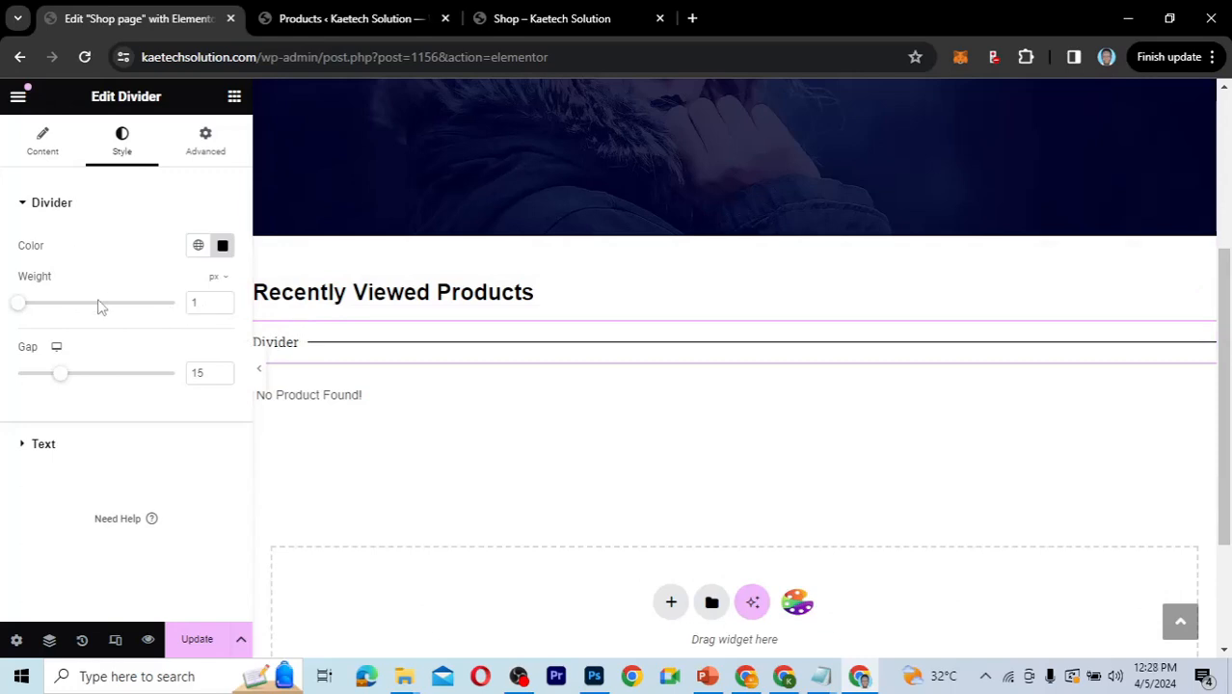
{"action": "double_click", "coordinate": [193, 305]}
{"action": "type", "text": "4"}
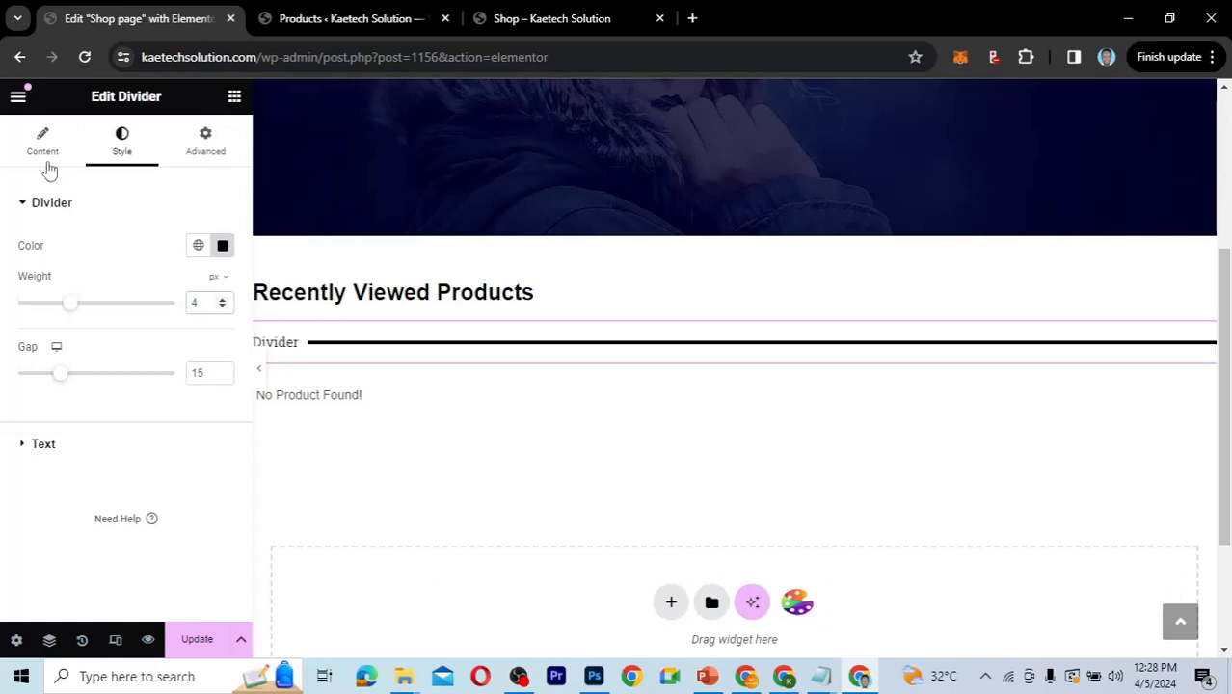
Step: Change the divider line's color to the bright blue #346EEE
{"action": "left_click", "coordinate": [222, 247]}
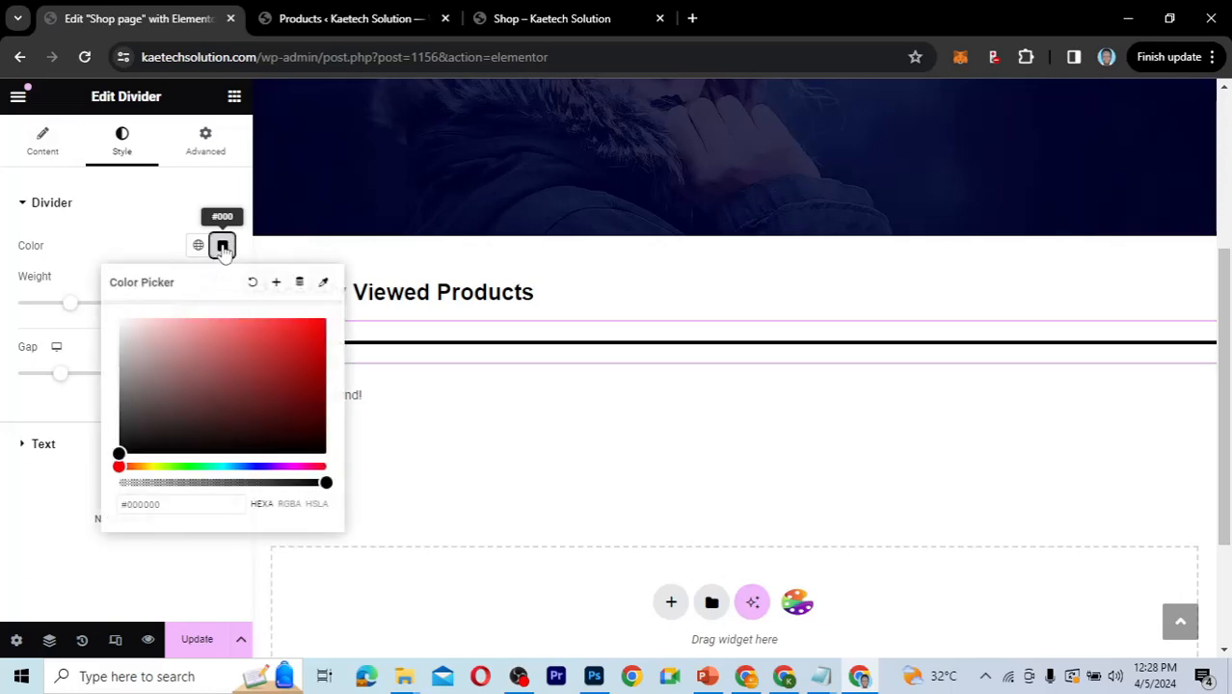
{"action": "left_click", "coordinate": [246, 468]}
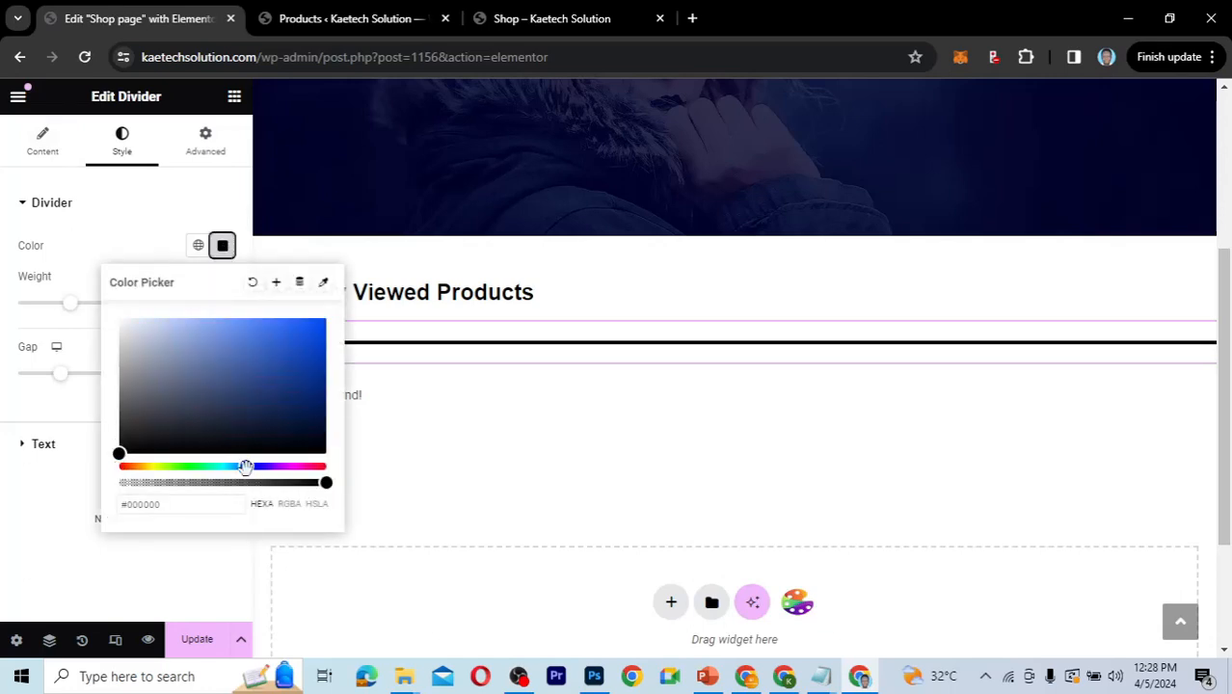
{"action": "left_click", "coordinate": [285, 386]}
{"action": "left_click", "coordinate": [265, 339]}
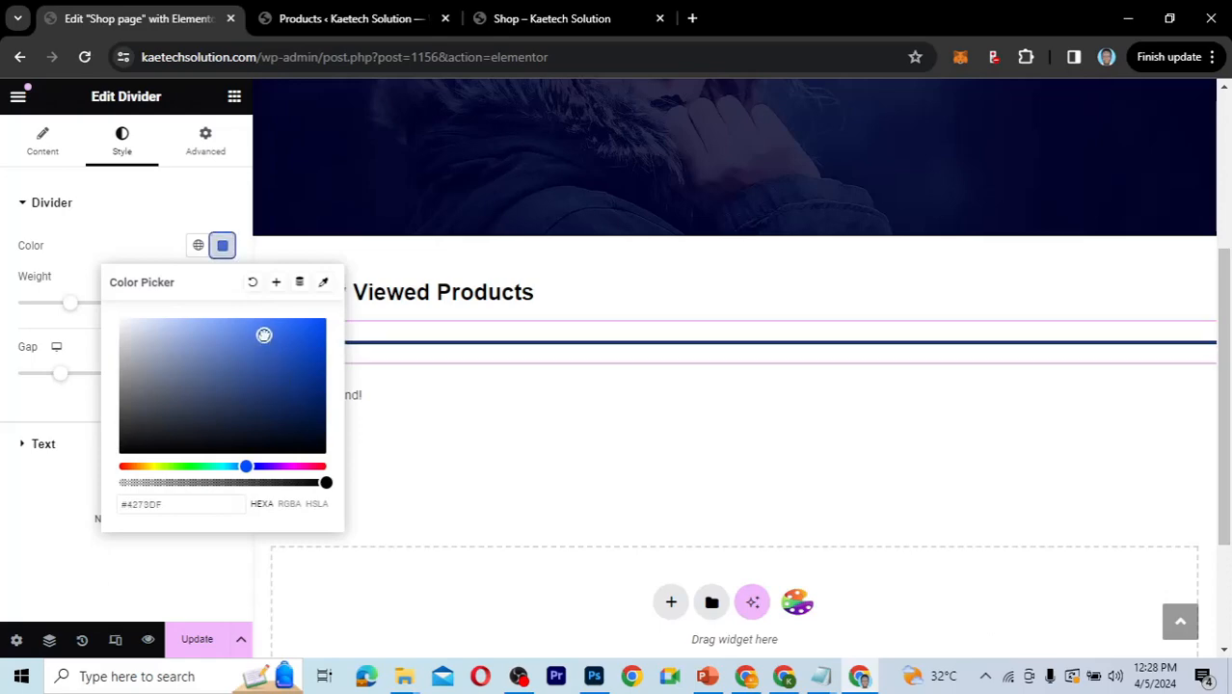
{"action": "left_click", "coordinate": [279, 328]}
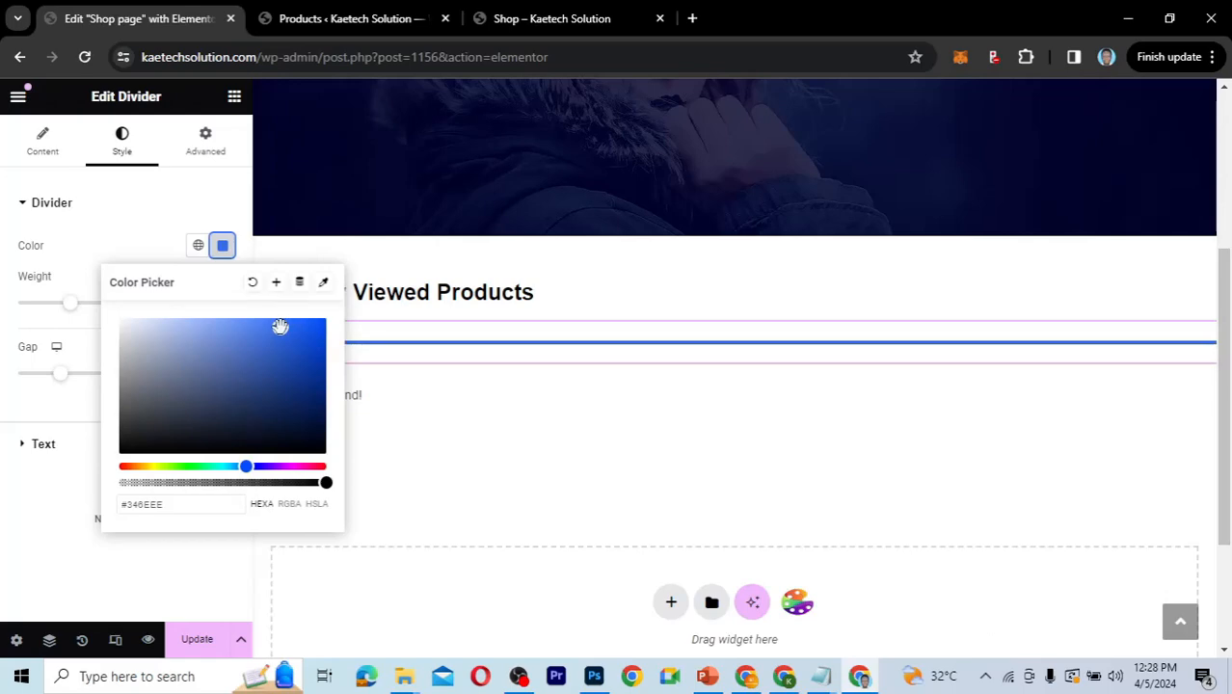
{"action": "left_click", "coordinate": [135, 258]}
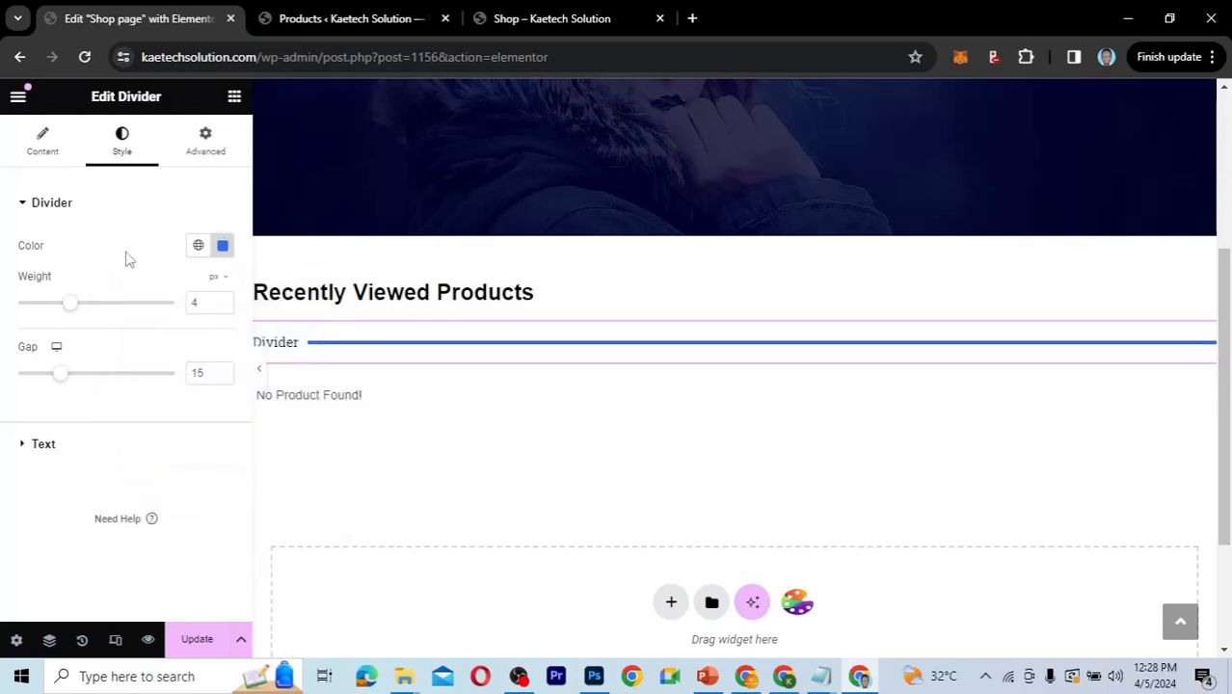
Step: Replace the divider's text with the copied "Recently Viewed Products" and set the divider's width to 50%
{"action": "left_click", "coordinate": [43, 161]}
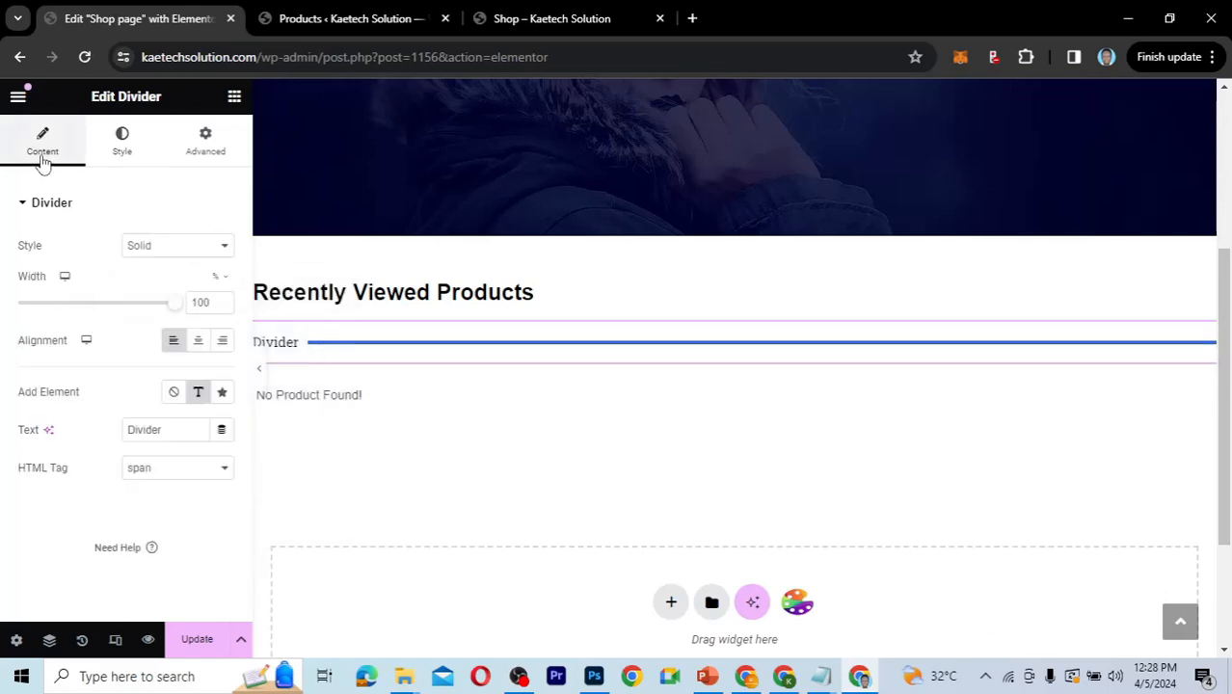
{"action": "left_click_drag", "start_coordinate": [172, 309], "coordinate": [49, 306]}
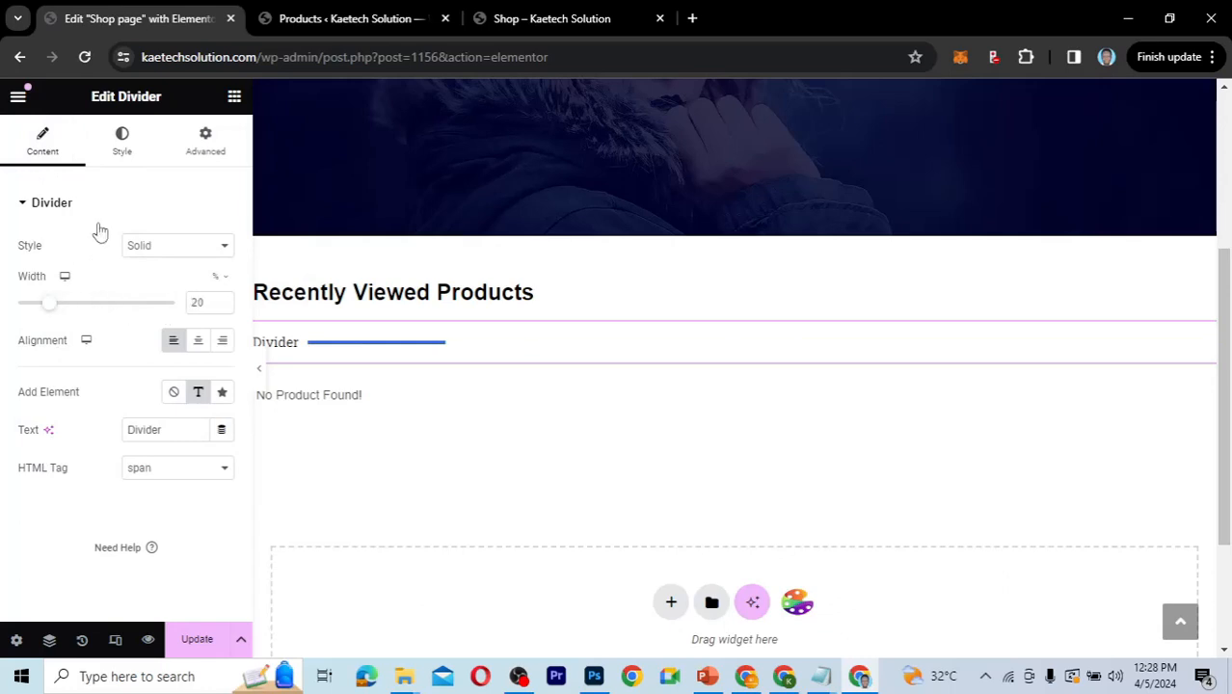
{"action": "left_click", "coordinate": [167, 431]}
{"action": "left_click_drag", "start_coordinate": [168, 430], "coordinate": [104, 431]}
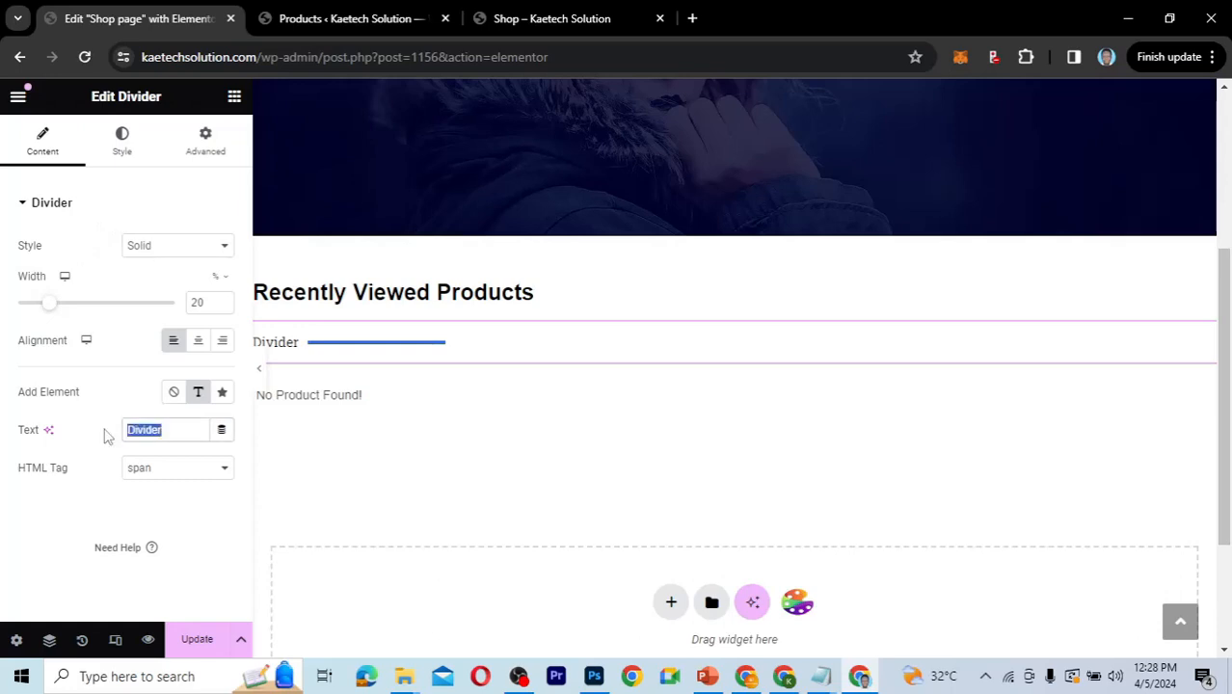
{"action": "key", "text": "ctrl+v"}
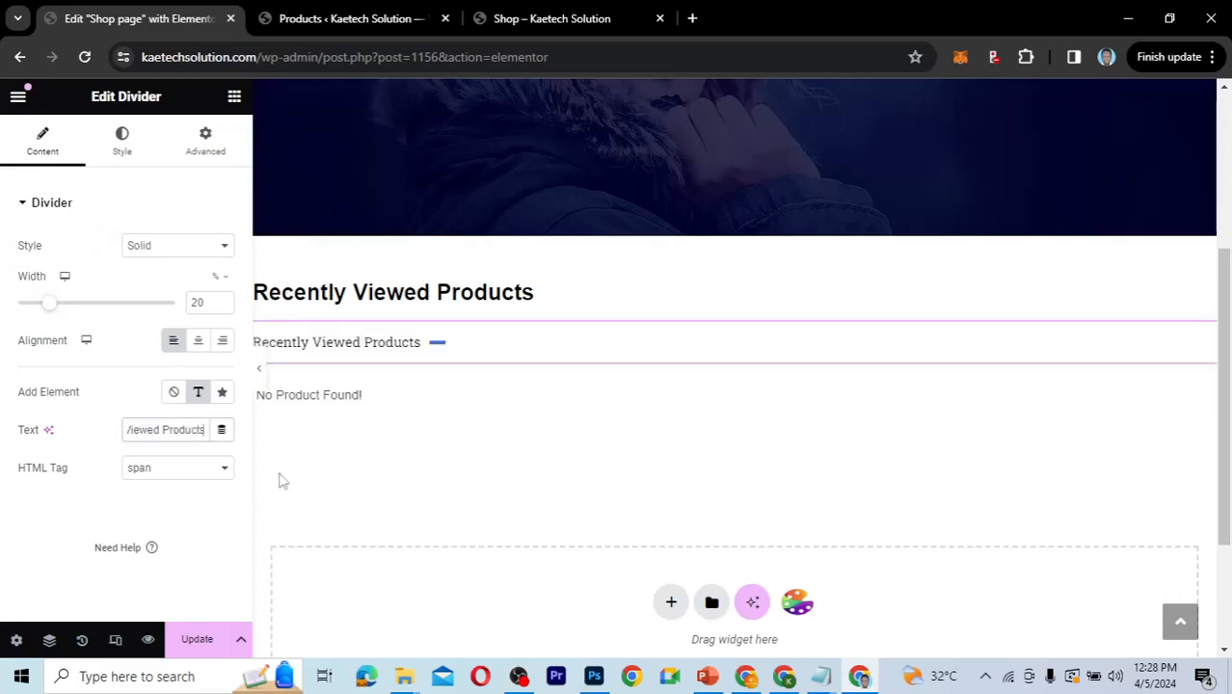
{"action": "left_click_drag", "start_coordinate": [205, 303], "coordinate": [176, 305]}
{"action": "type", "text": "50"}
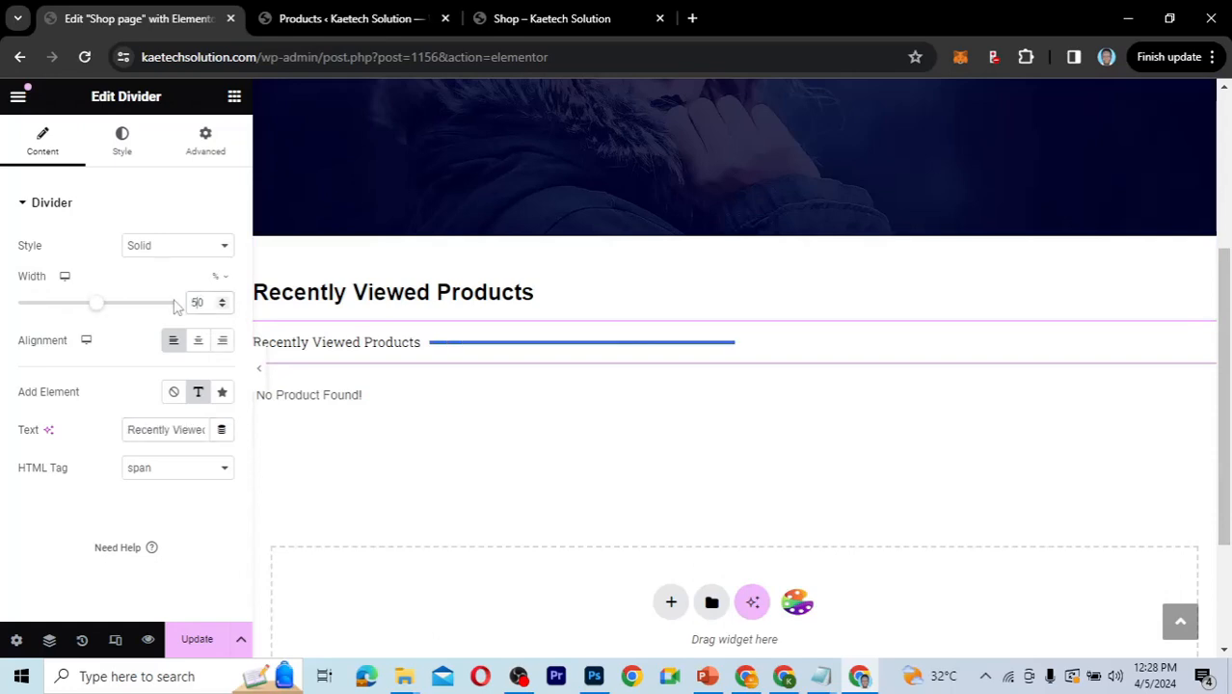
Step: Set the divider text's typography to the Arial family, size 25 px and weight 600 (Semi Bold)
{"action": "left_click", "coordinate": [137, 154]}
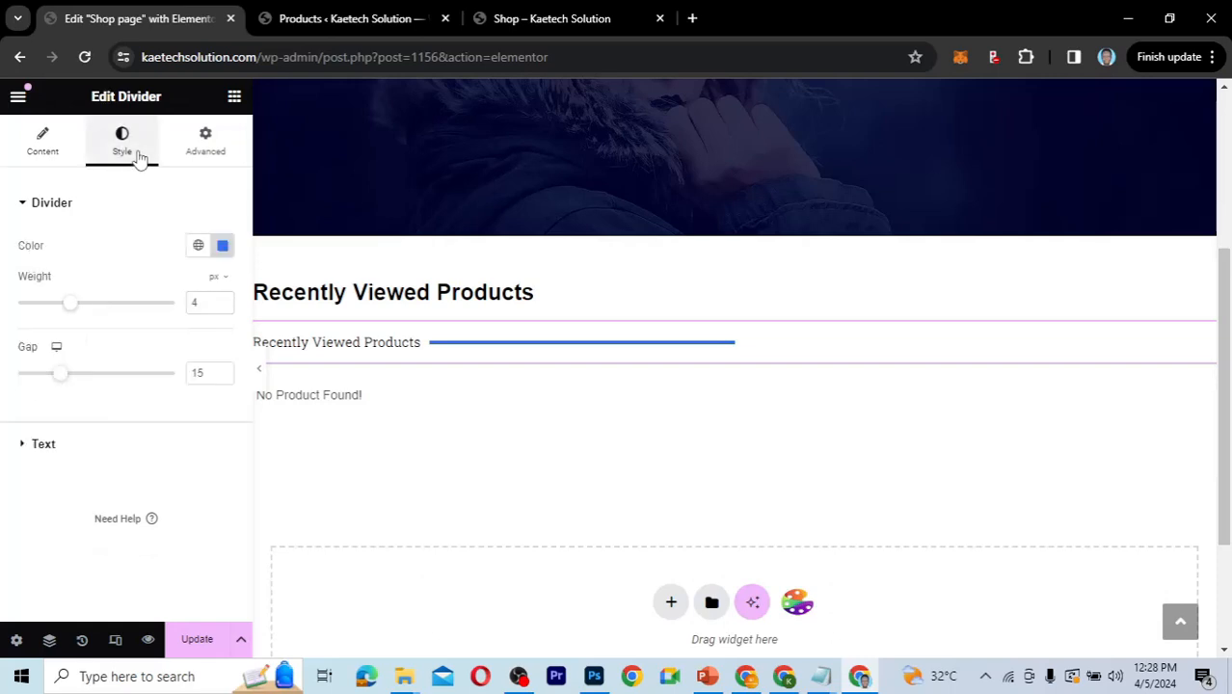
{"action": "left_click", "coordinate": [61, 445]}
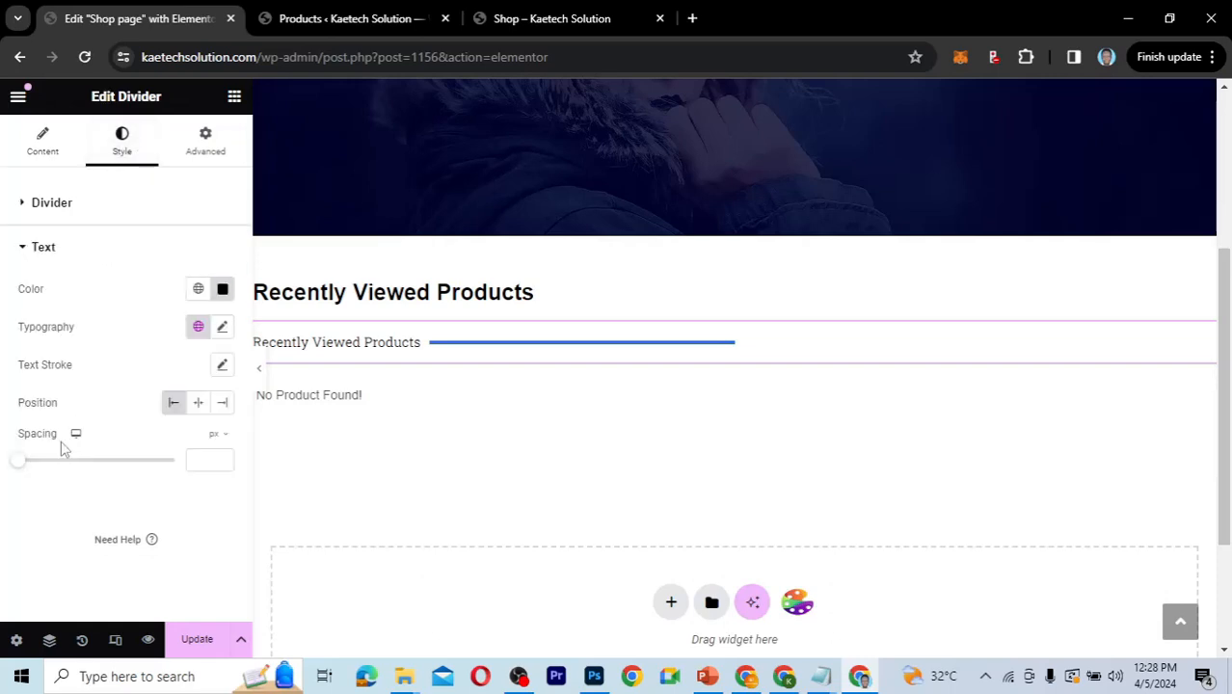
{"action": "left_click", "coordinate": [221, 329]}
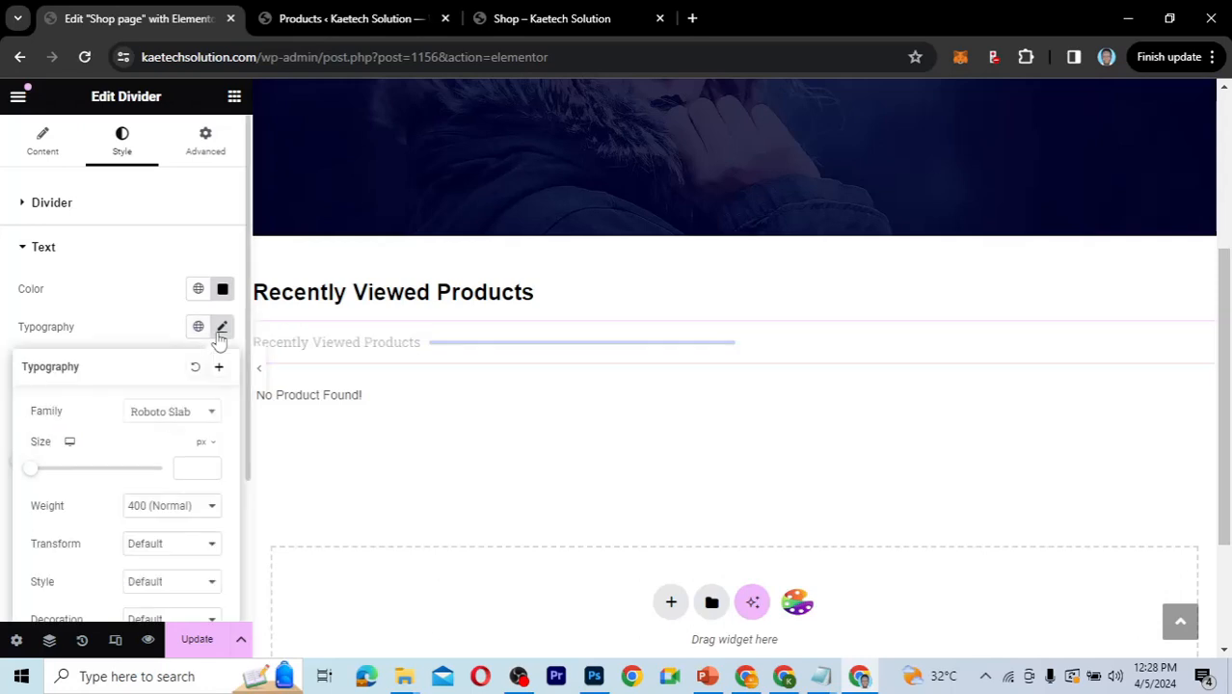
{"action": "left_click", "coordinate": [184, 416]}
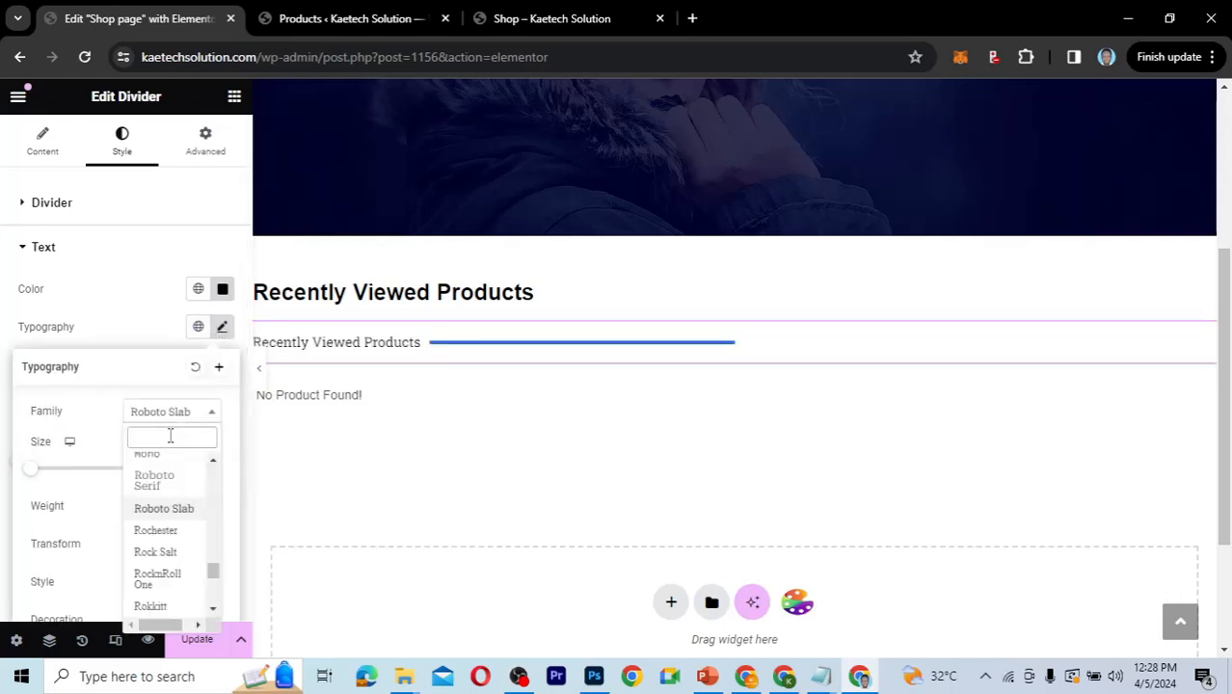
{"action": "type", "text": "ar"}
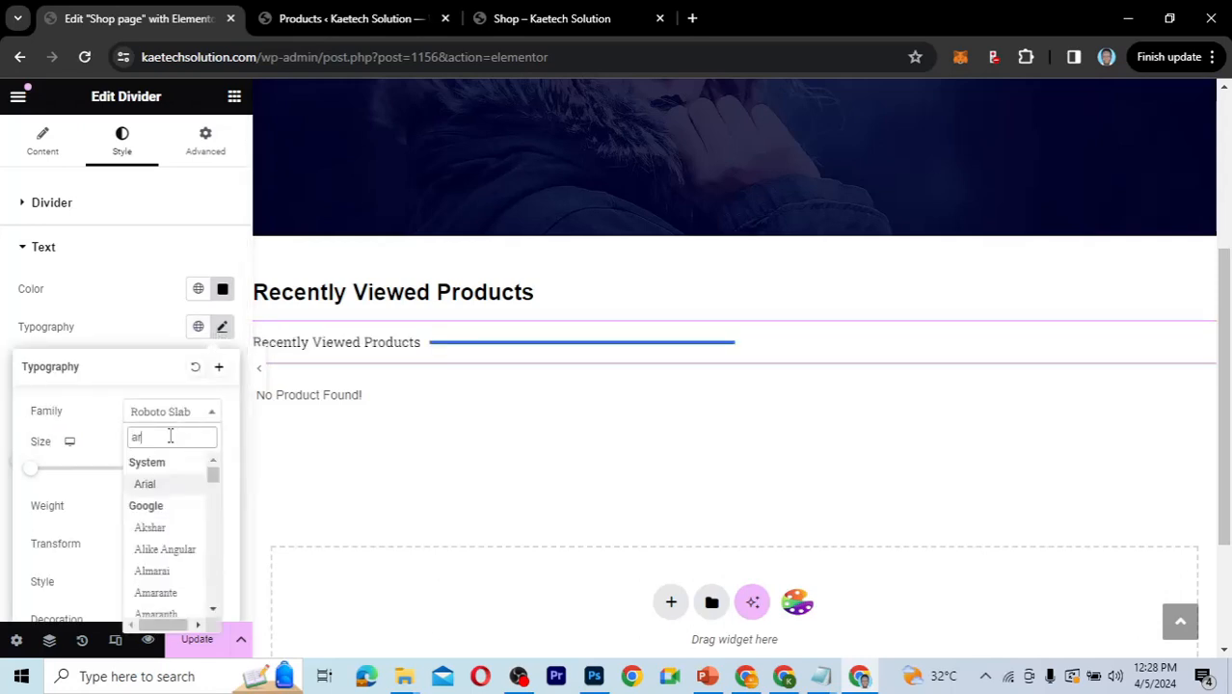
{"action": "left_click", "coordinate": [149, 485]}
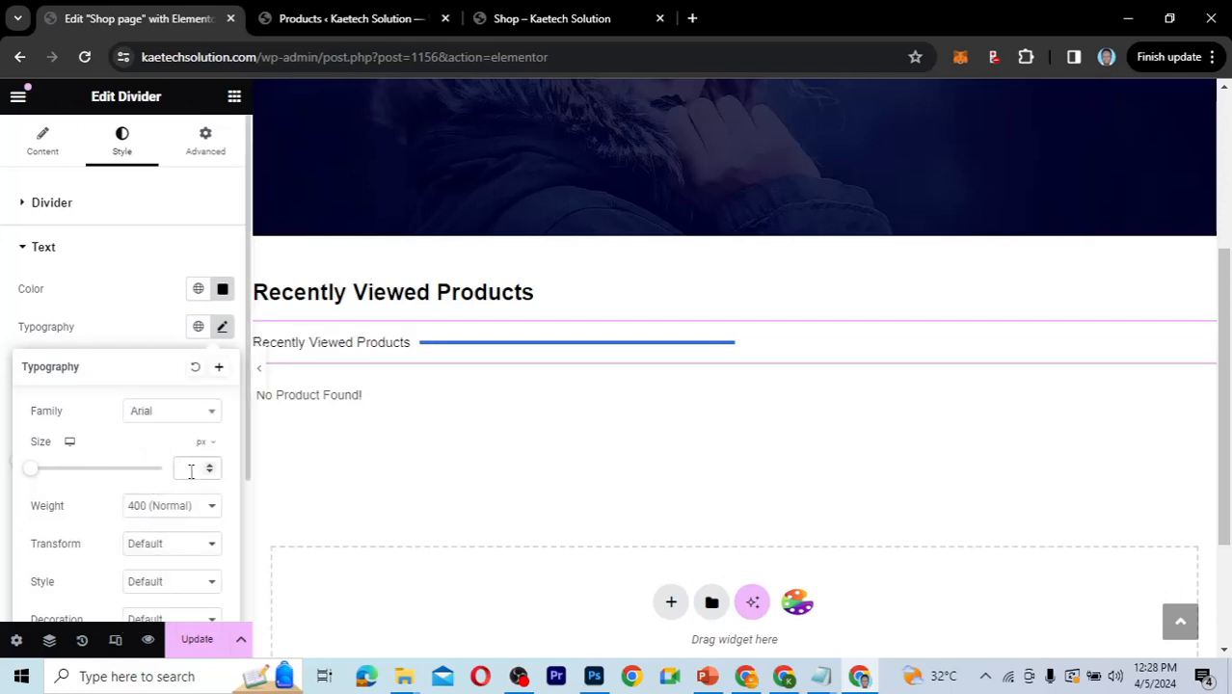
{"action": "type", "text": "25"}
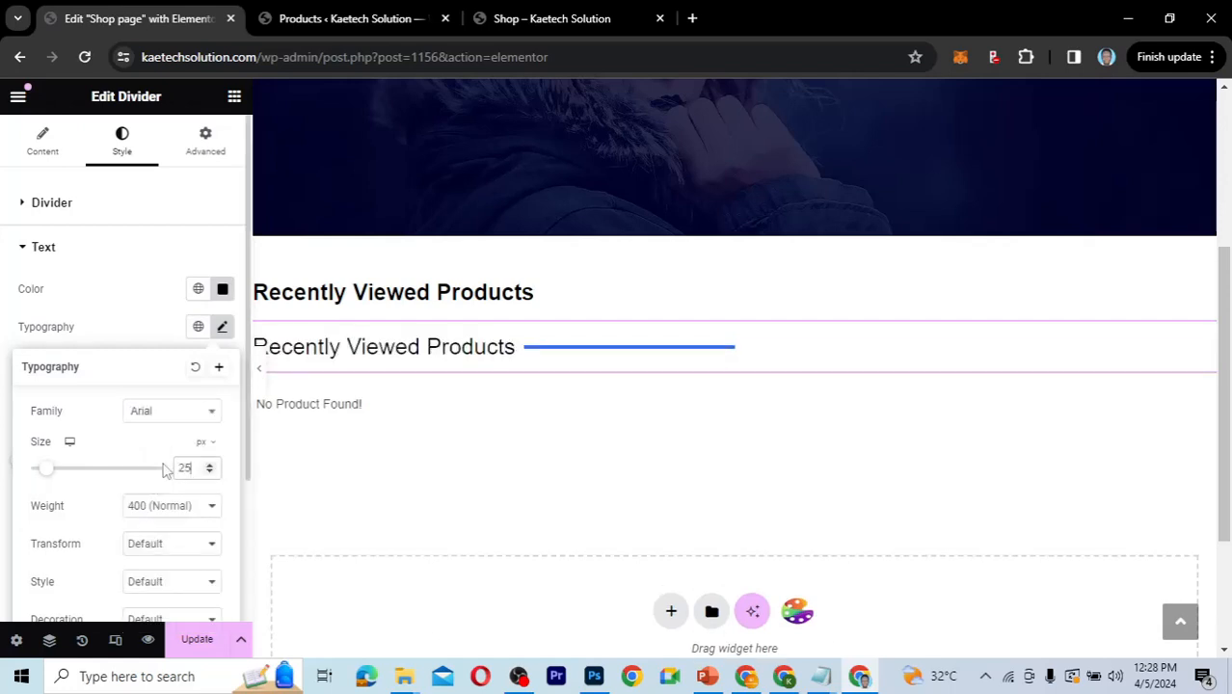
{"action": "left_click", "coordinate": [146, 519]}
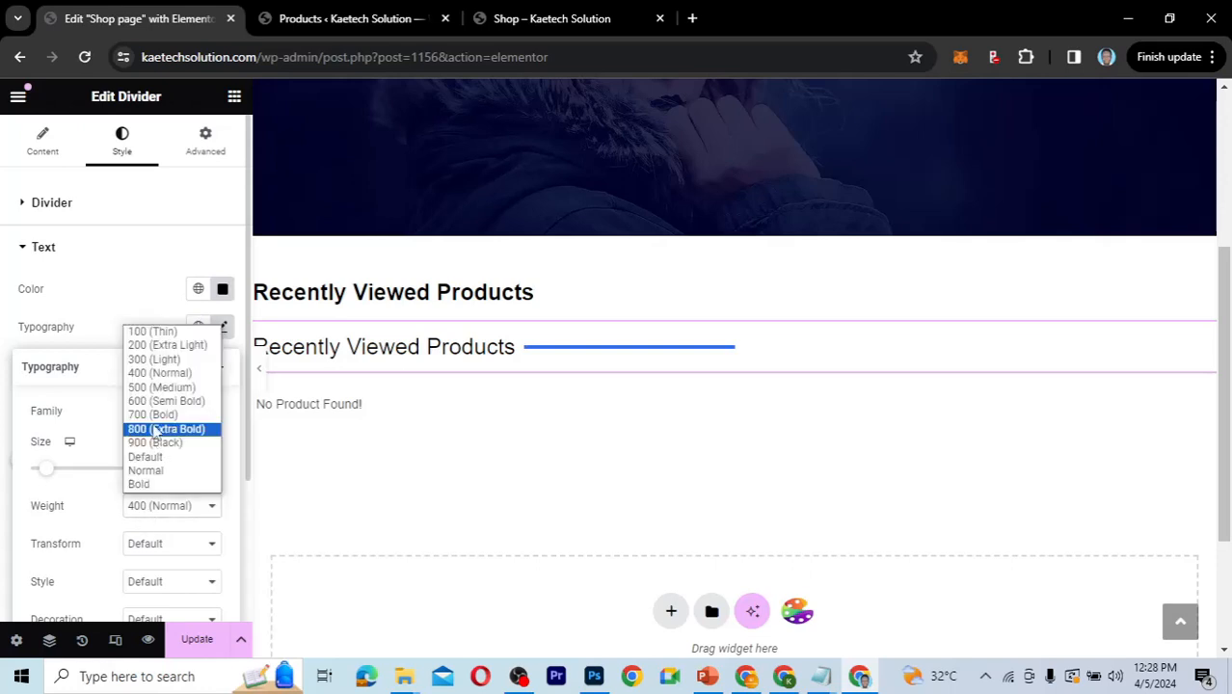
{"action": "left_click", "coordinate": [160, 399]}
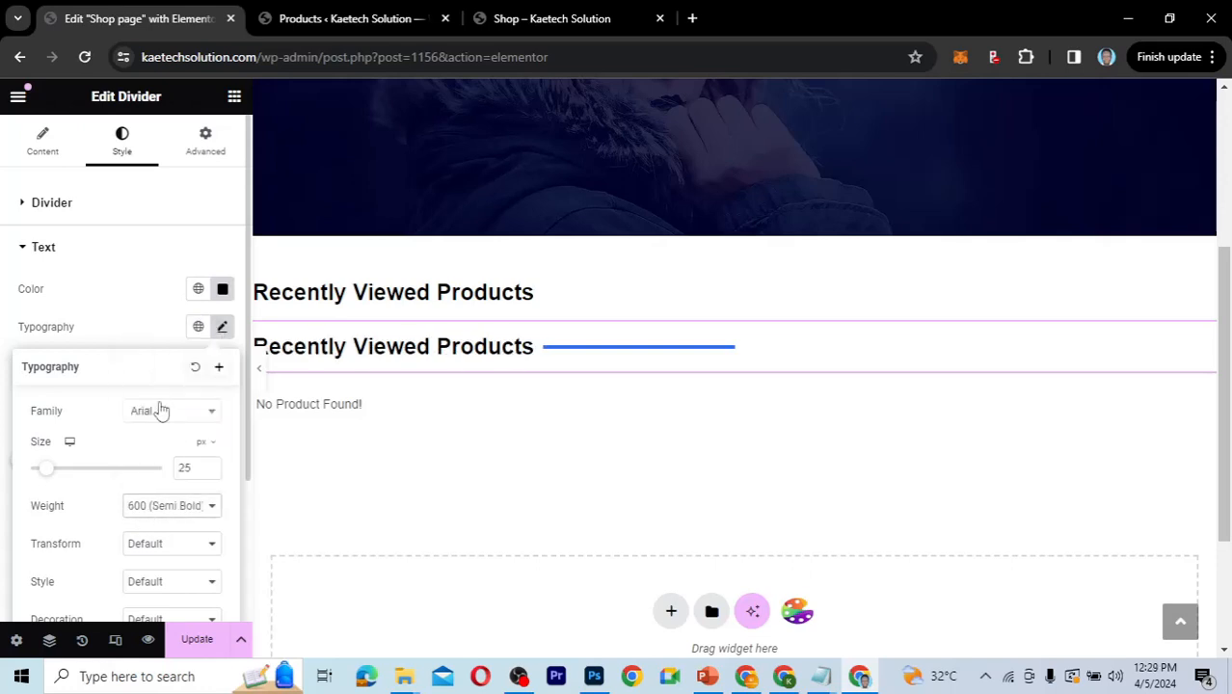
{"action": "left_click", "coordinate": [105, 323]}
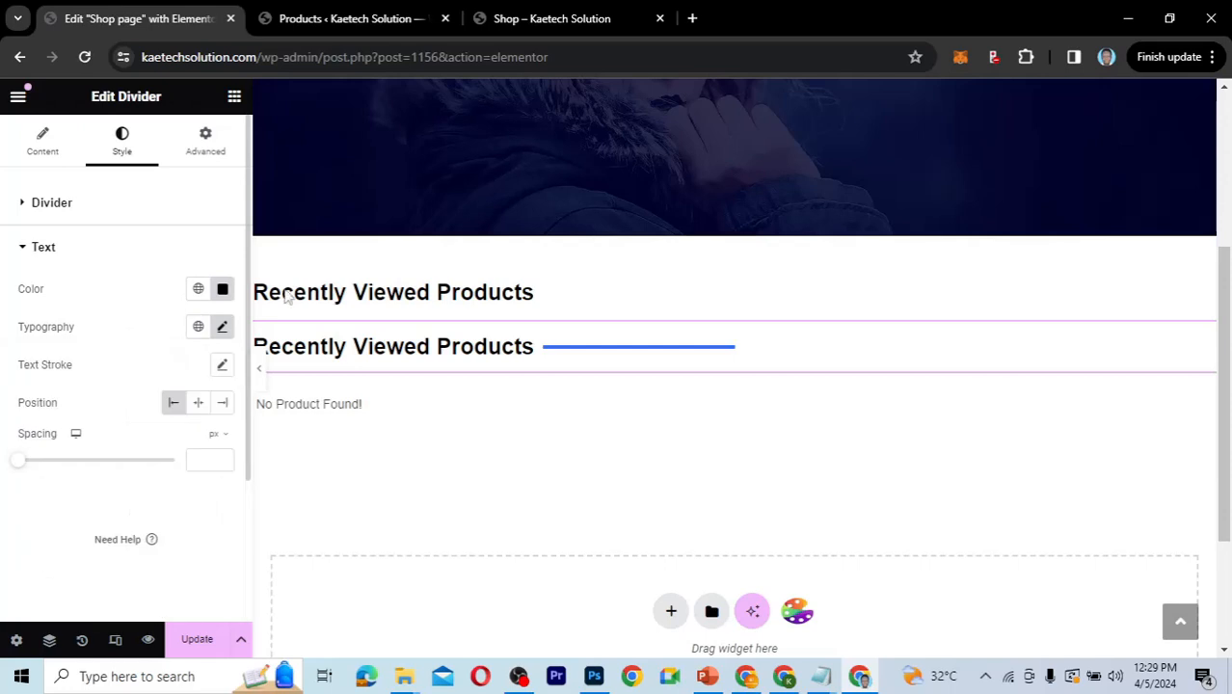
Step: Delete the separate "Recently Viewed Products" heading above the divider
{"action": "right_click", "coordinate": [380, 289]}
{"action": "left_click", "coordinate": [410, 638]}
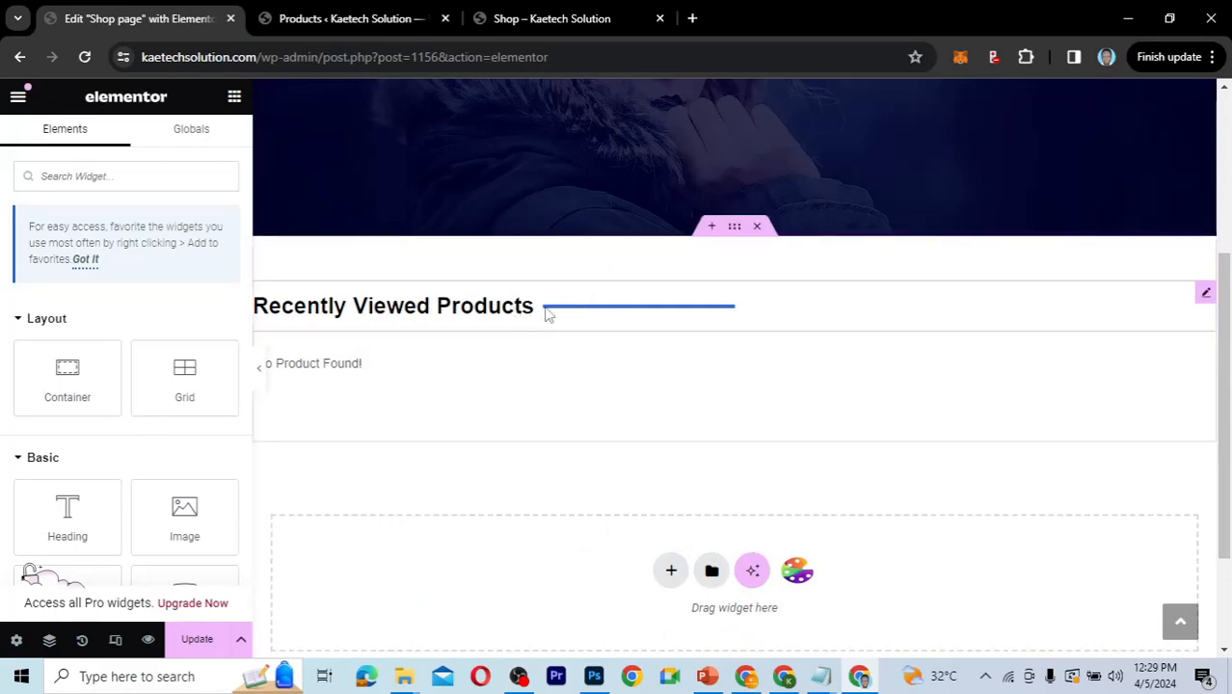
Step: Set the weight of the "Recently Viewed Products" divider line to 10 px
{"action": "left_click", "coordinate": [492, 306]}
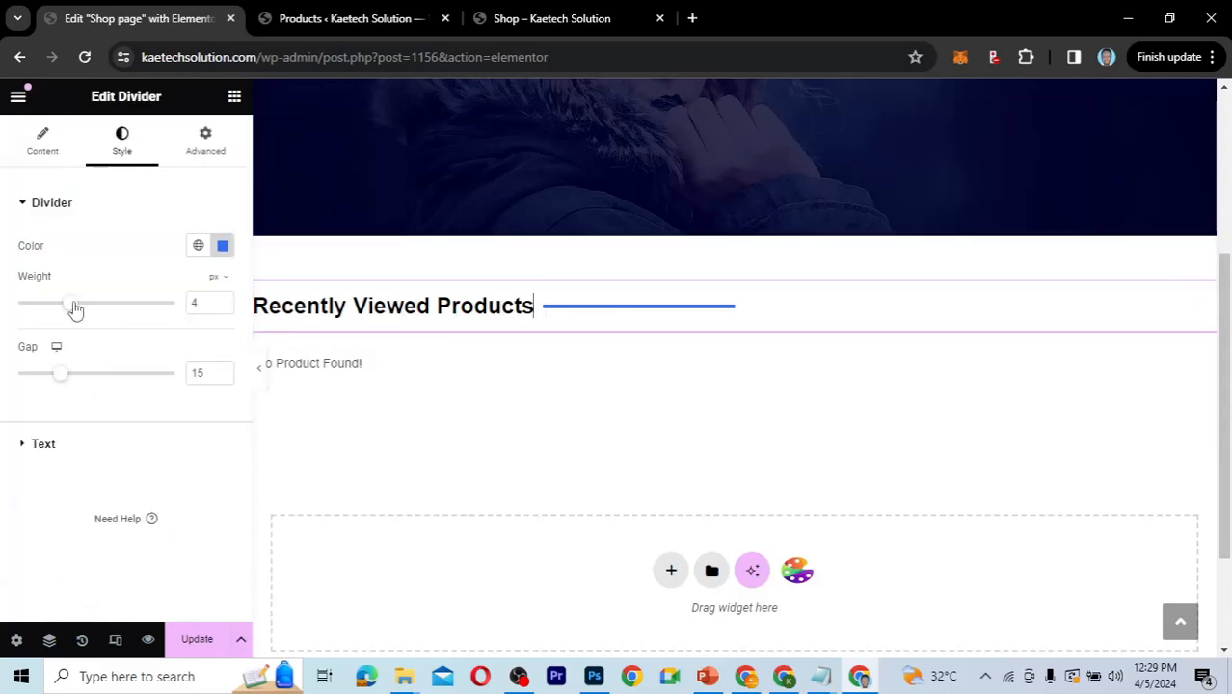
{"action": "double_click", "coordinate": [196, 303]}
{"action": "type", "text": "10"}
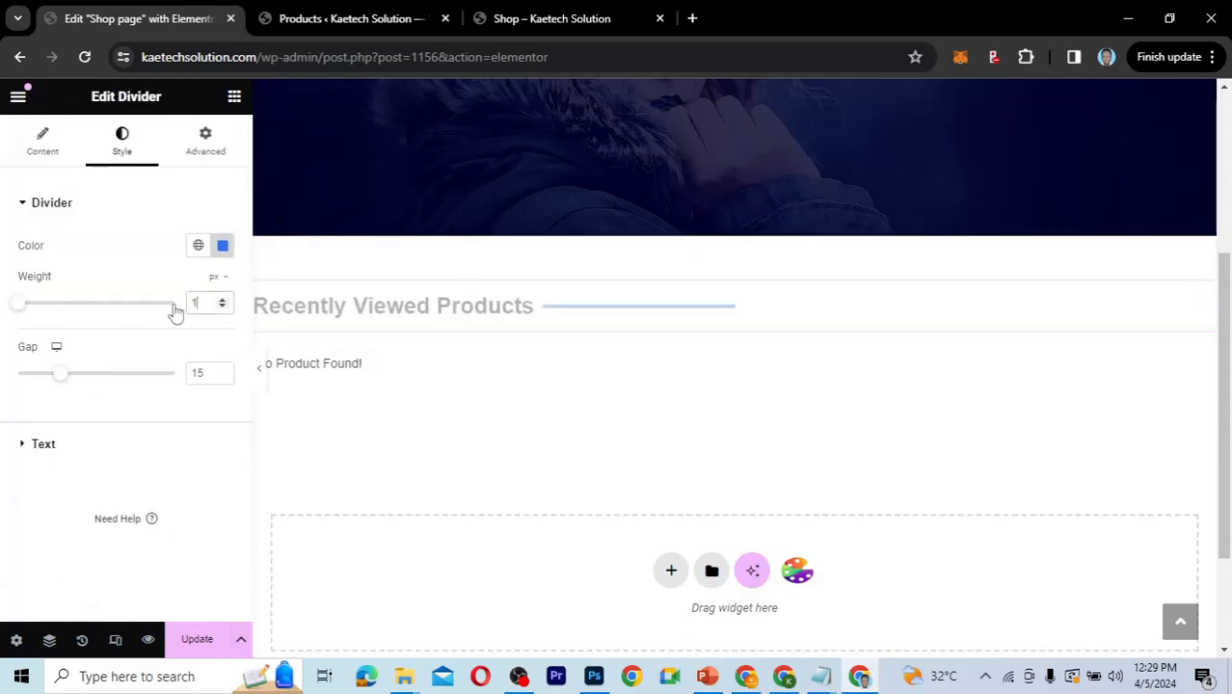
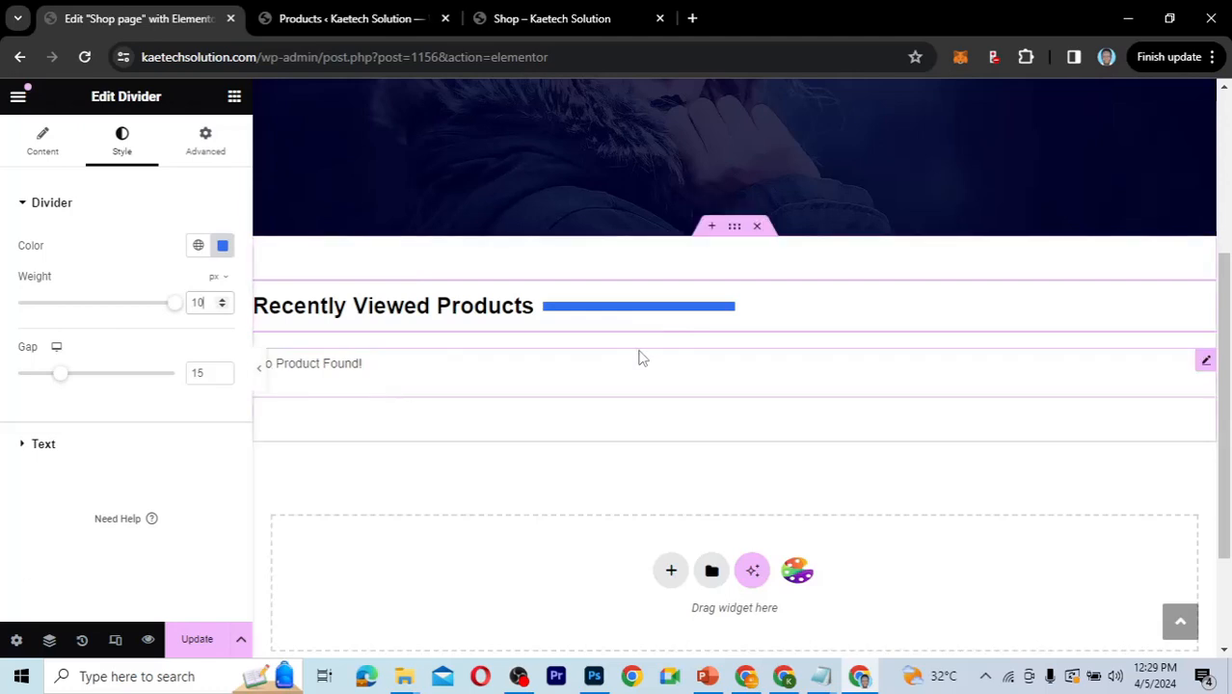
Step: Update the page, and view the Adidas Originals product page in the live shop down to its related products
{"action": "left_click", "coordinate": [196, 646]}
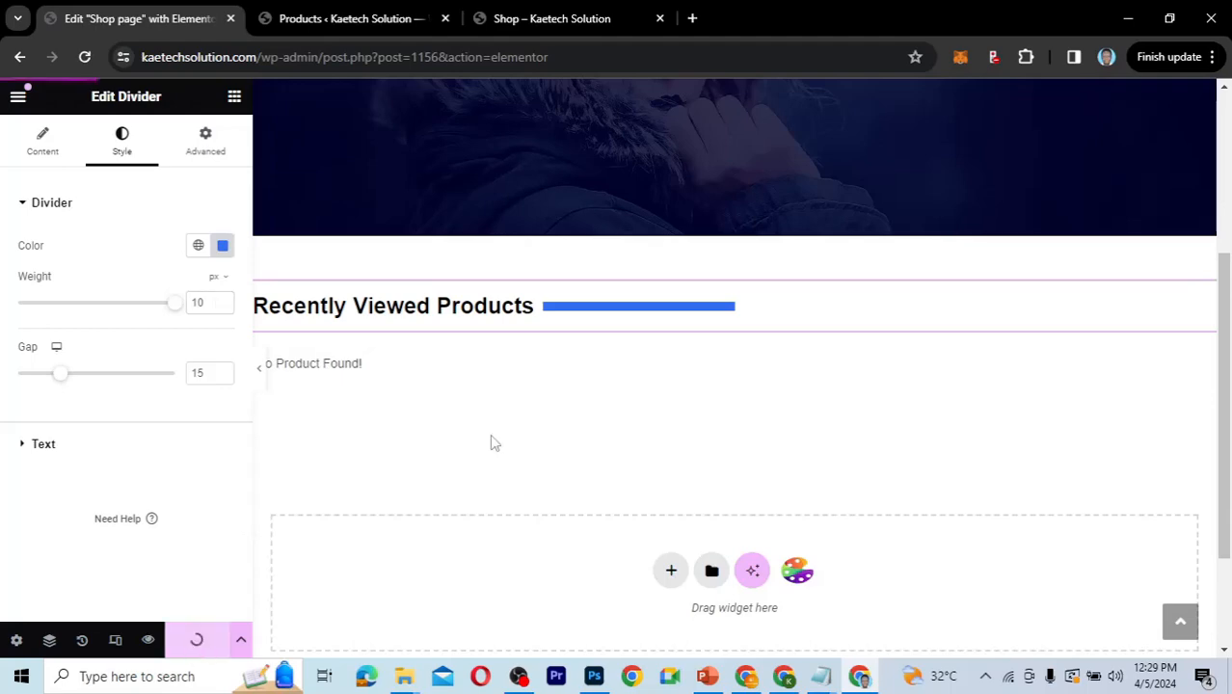
{"action": "left_click", "coordinate": [374, 22]}
{"action": "left_click", "coordinate": [545, 21]}
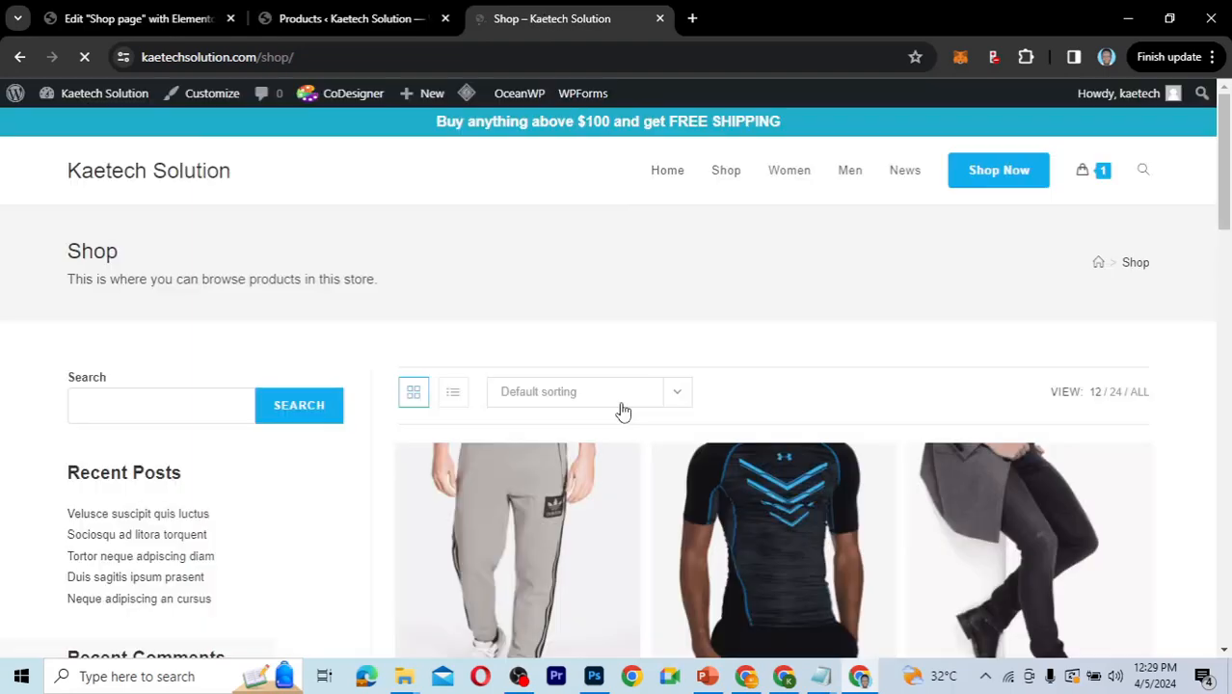
{"action": "scroll", "coordinate": [528, 404], "scroll_direction": "down", "scroll_amount": 2}
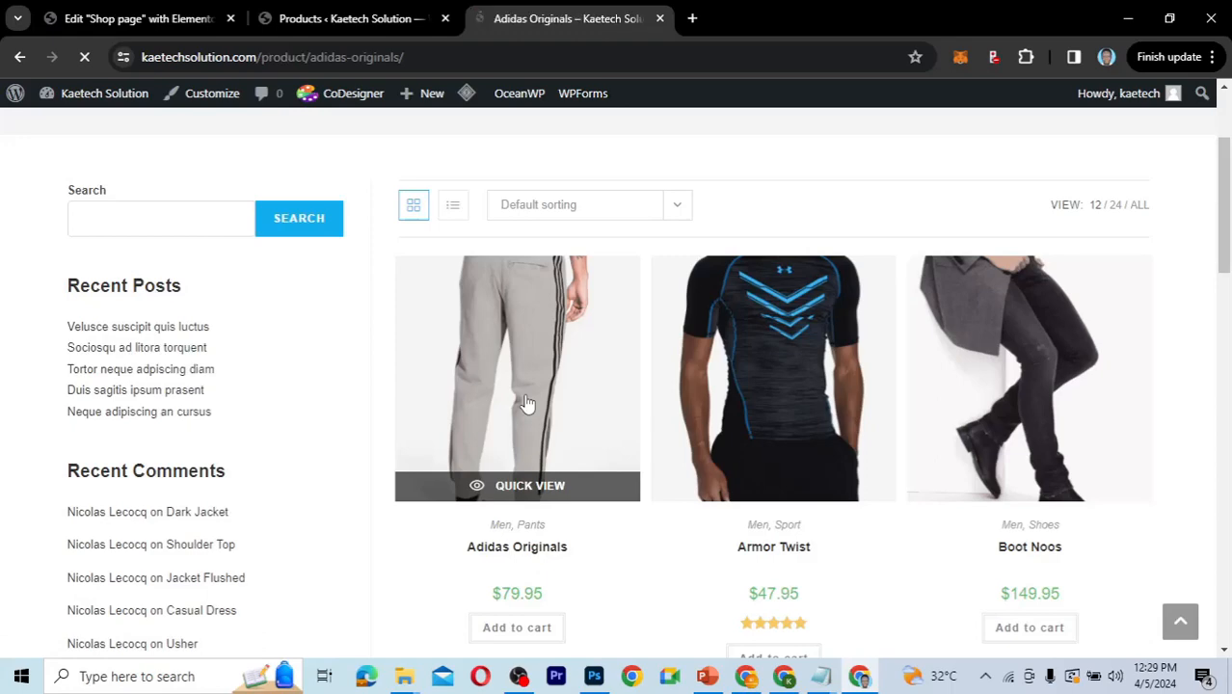
{"action": "scroll", "coordinate": [527, 404], "scroll_direction": "down", "scroll_amount": 3}
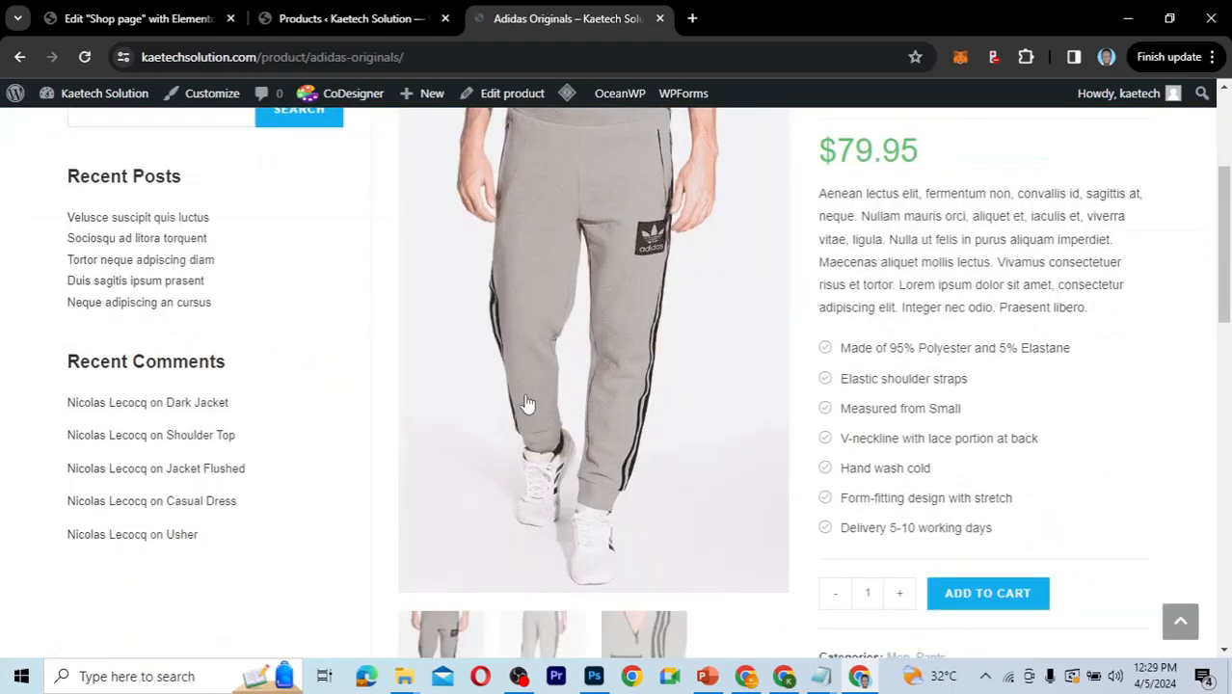
{"action": "scroll", "coordinate": [527, 404], "scroll_direction": "down", "scroll_amount": 2}
{"action": "scroll", "coordinate": [527, 404], "scroll_direction": "up", "scroll_amount": 5}
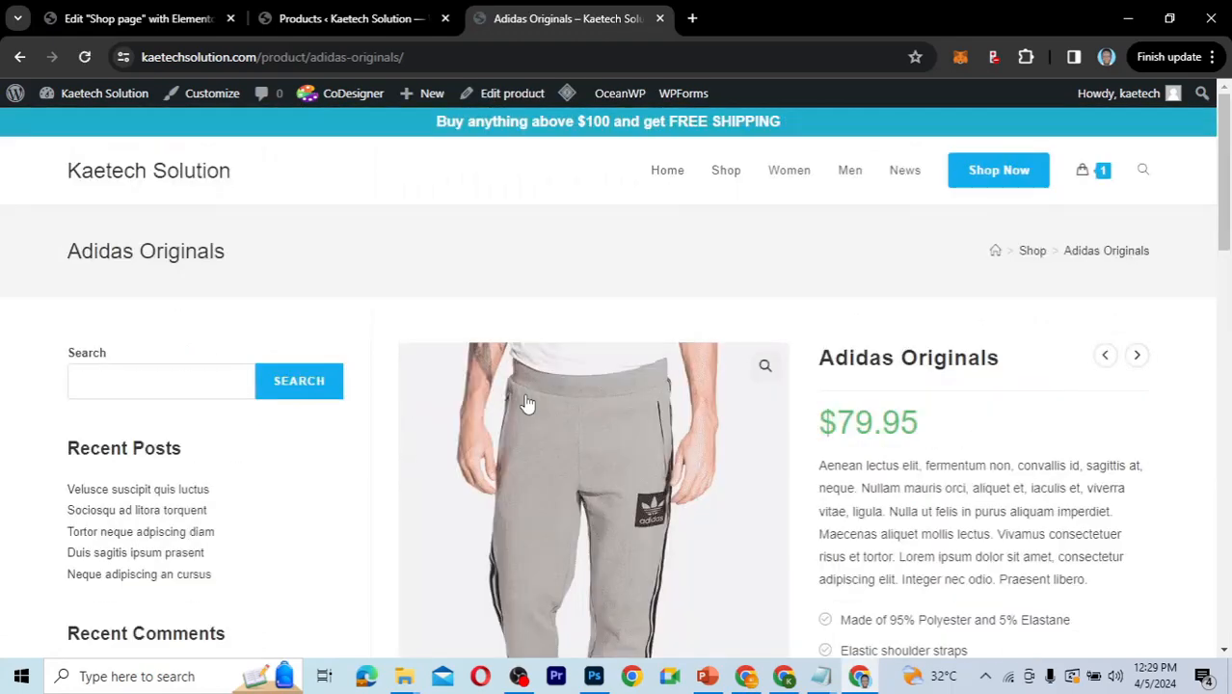
{"action": "scroll", "coordinate": [527, 404], "scroll_direction": "down", "scroll_amount": 10}
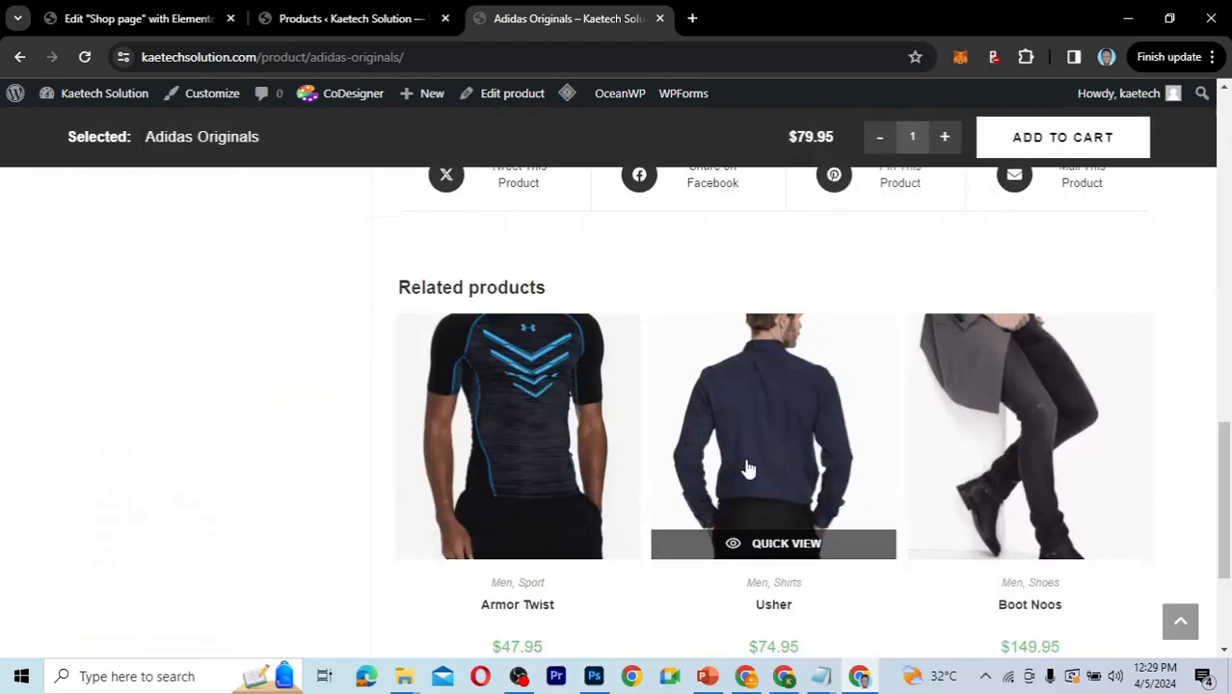
Step: Visit the Usher, Jacket Flushed and Dark Jacket product pages in turn through the related products
{"action": "left_click", "coordinate": [748, 469]}
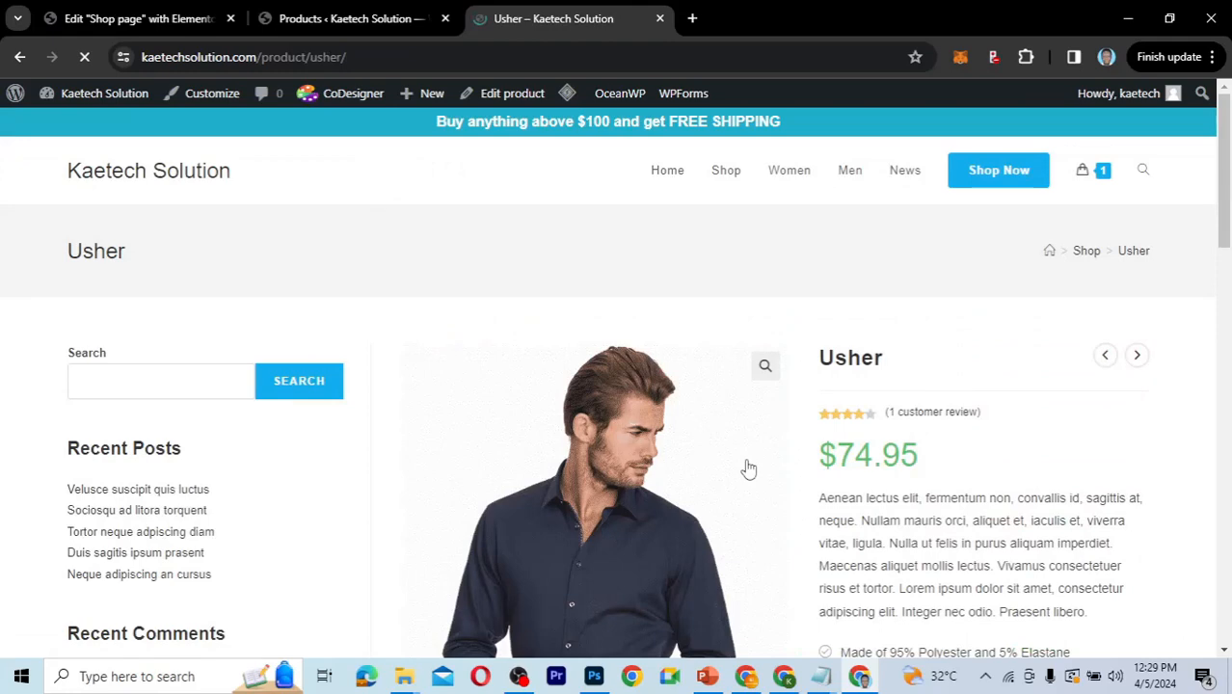
{"action": "scroll", "coordinate": [748, 469], "scroll_direction": "down", "scroll_amount": 6}
{"action": "scroll", "coordinate": [748, 468], "scroll_direction": "down", "scroll_amount": 5}
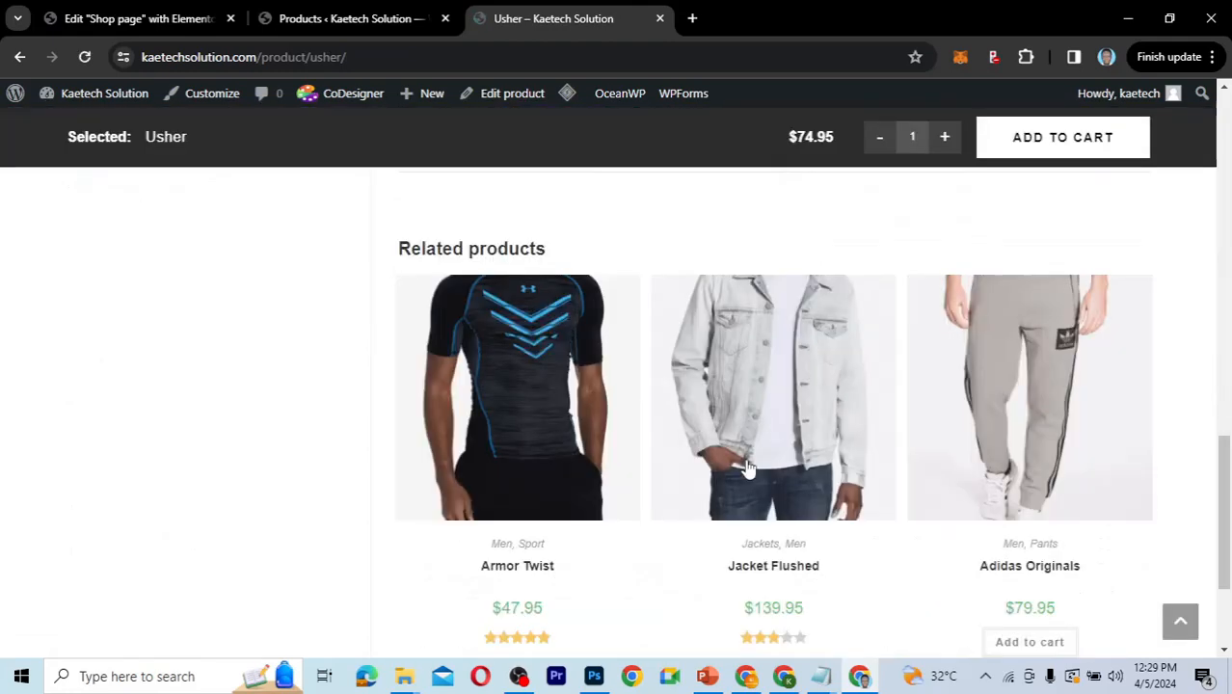
{"action": "left_click", "coordinate": [779, 413]}
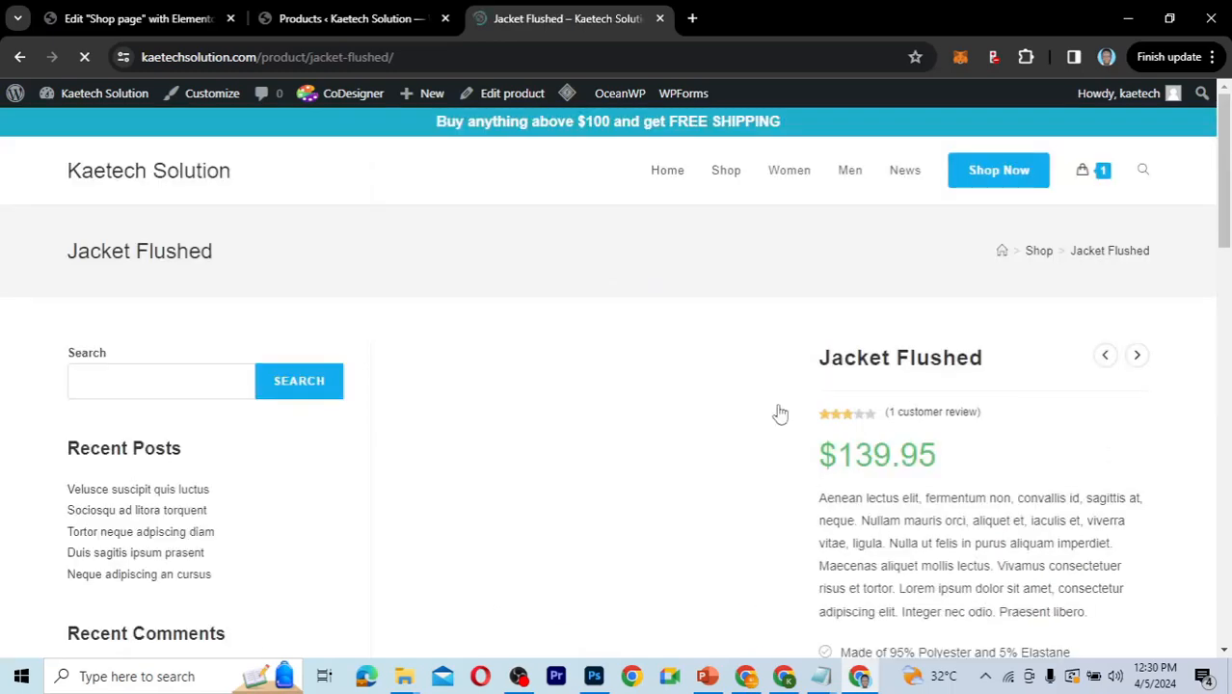
{"action": "scroll", "coordinate": [780, 412], "scroll_direction": "down", "scroll_amount": 10}
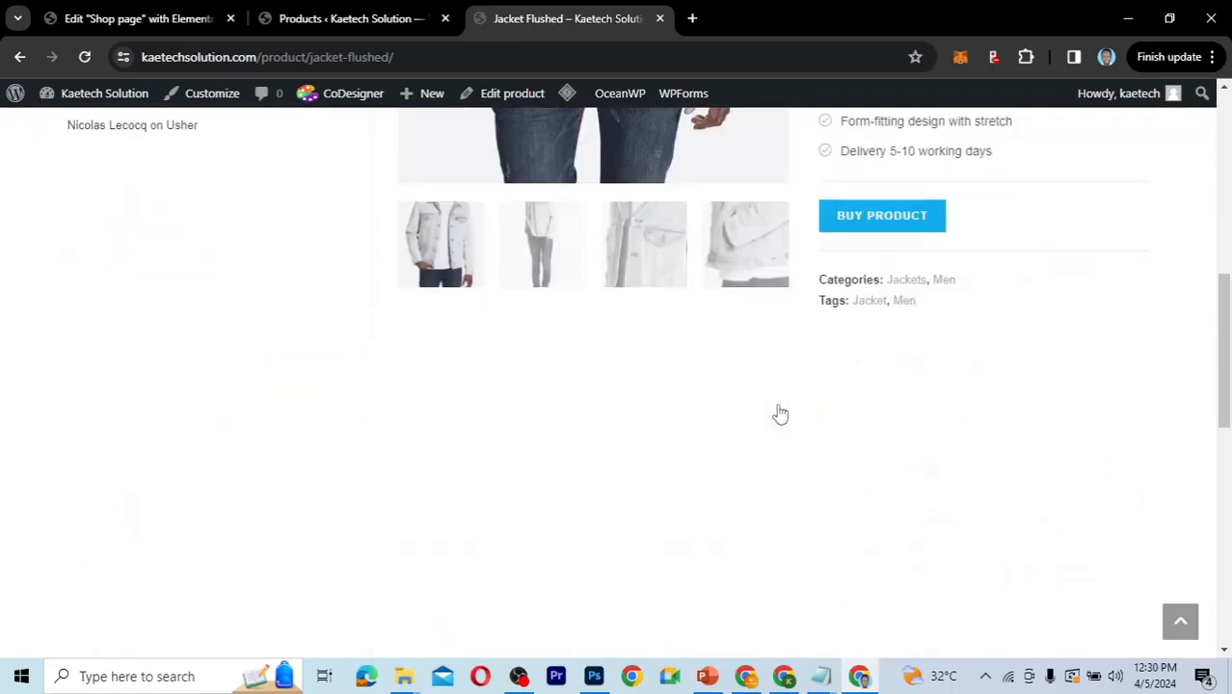
{"action": "scroll", "coordinate": [780, 412], "scroll_direction": "down", "scroll_amount": 3}
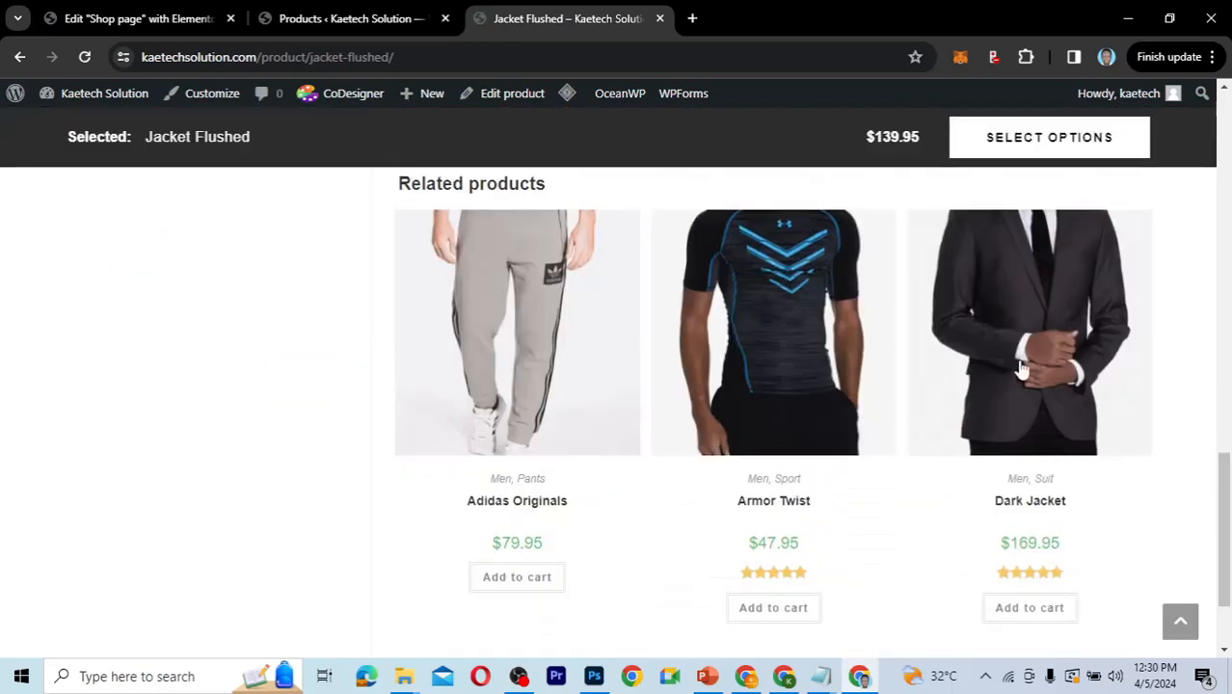
{"action": "left_click", "coordinate": [725, 332]}
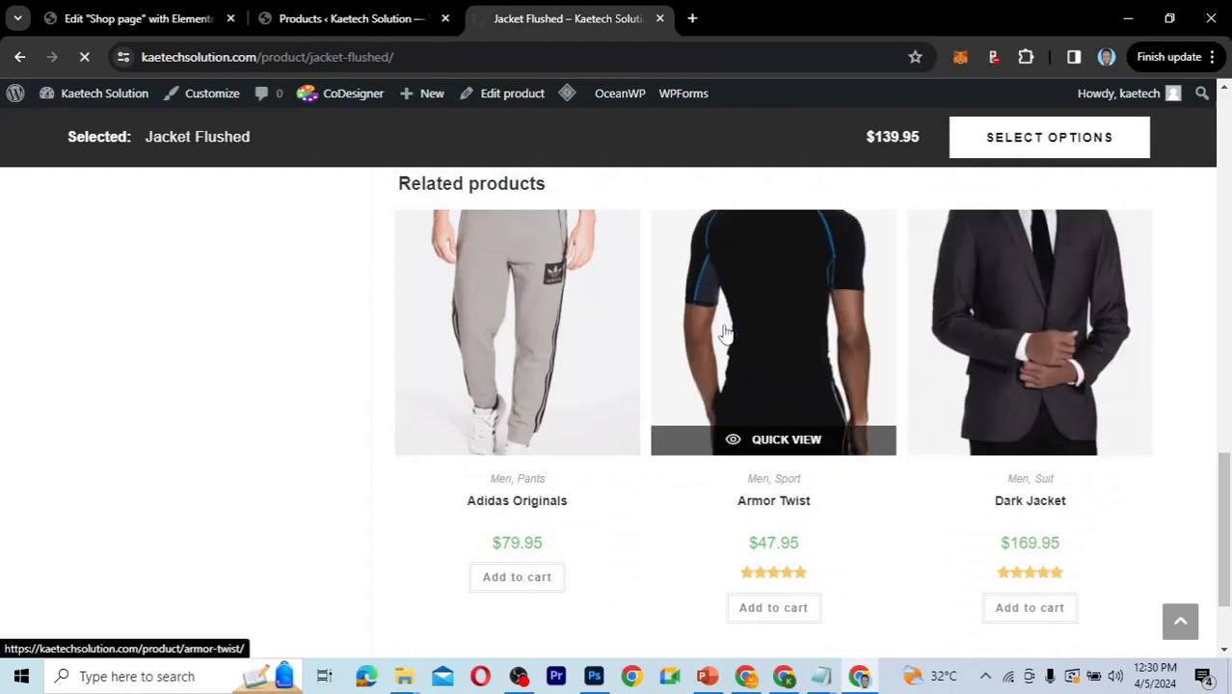
Step: Load the site's shop-page address and check the Recently Viewed Products section on the live page
{"action": "left_click_drag", "start_coordinate": [393, 57], "coordinate": [262, 60]}
{"action": "type", "text": "shop-"}
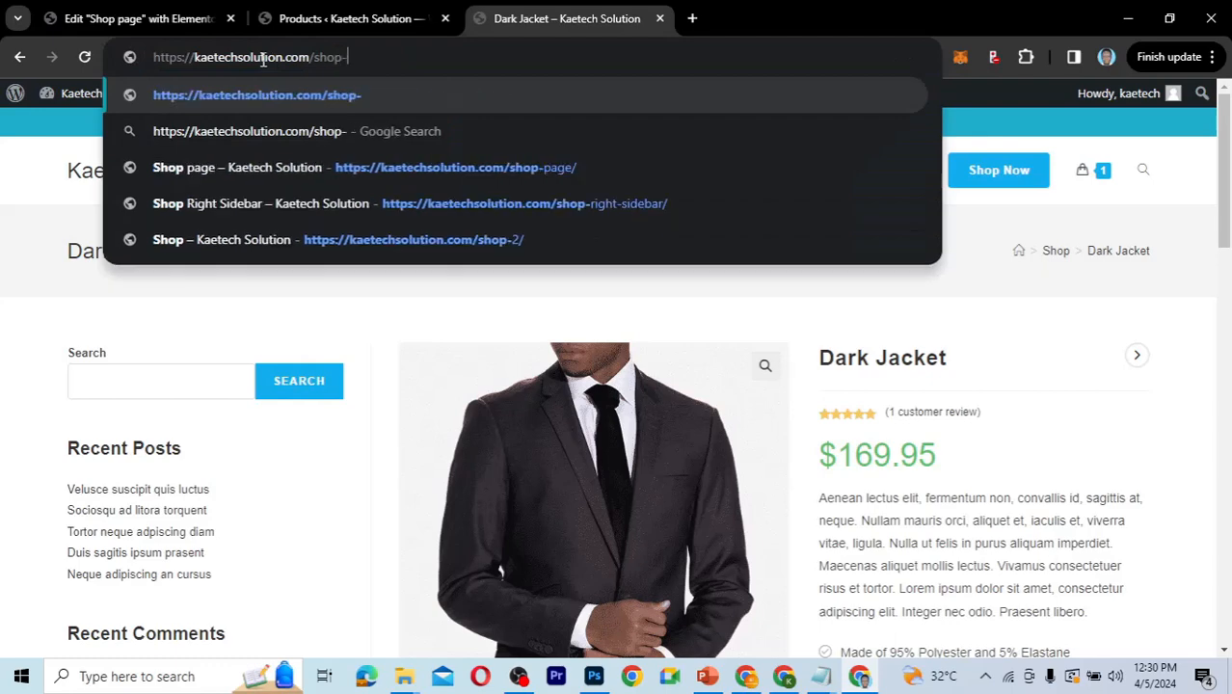
{"action": "type", "text": "page"}
{"action": "key", "text": "Return"}
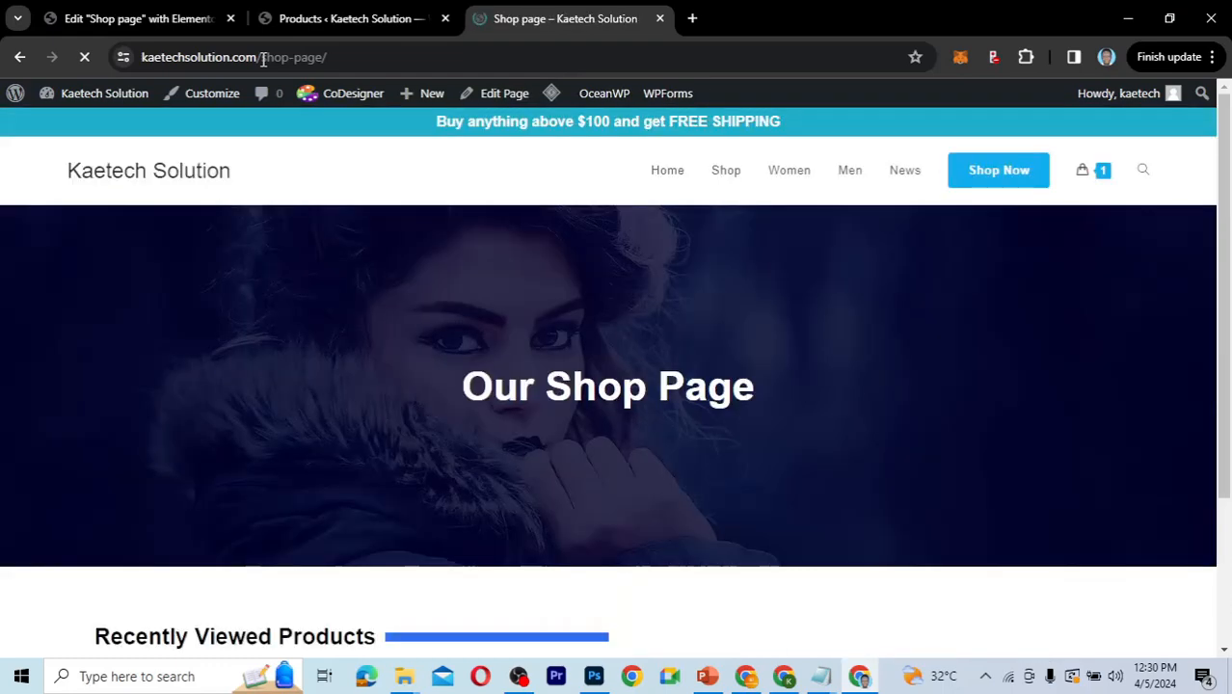
{"action": "scroll", "coordinate": [468, 288], "scroll_direction": "down", "scroll_amount": 3}
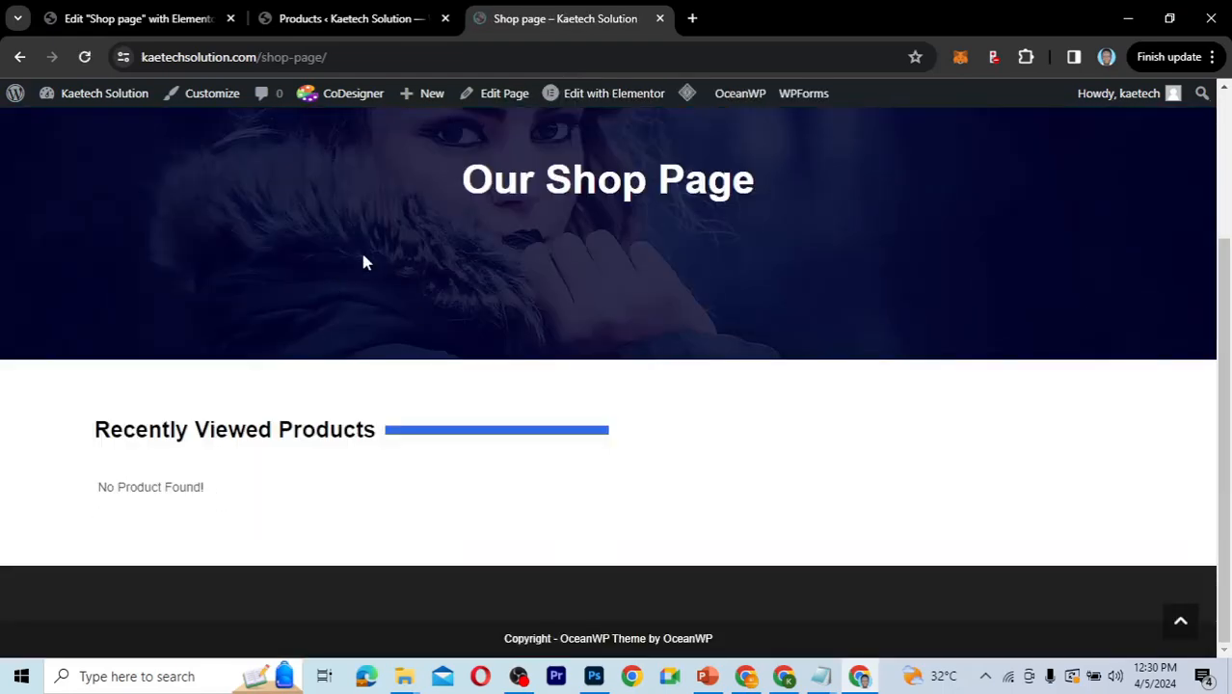
Step: Return to the Elementor editor and check the Shop Curvy widget's product source type options
{"action": "left_click", "coordinate": [352, 22]}
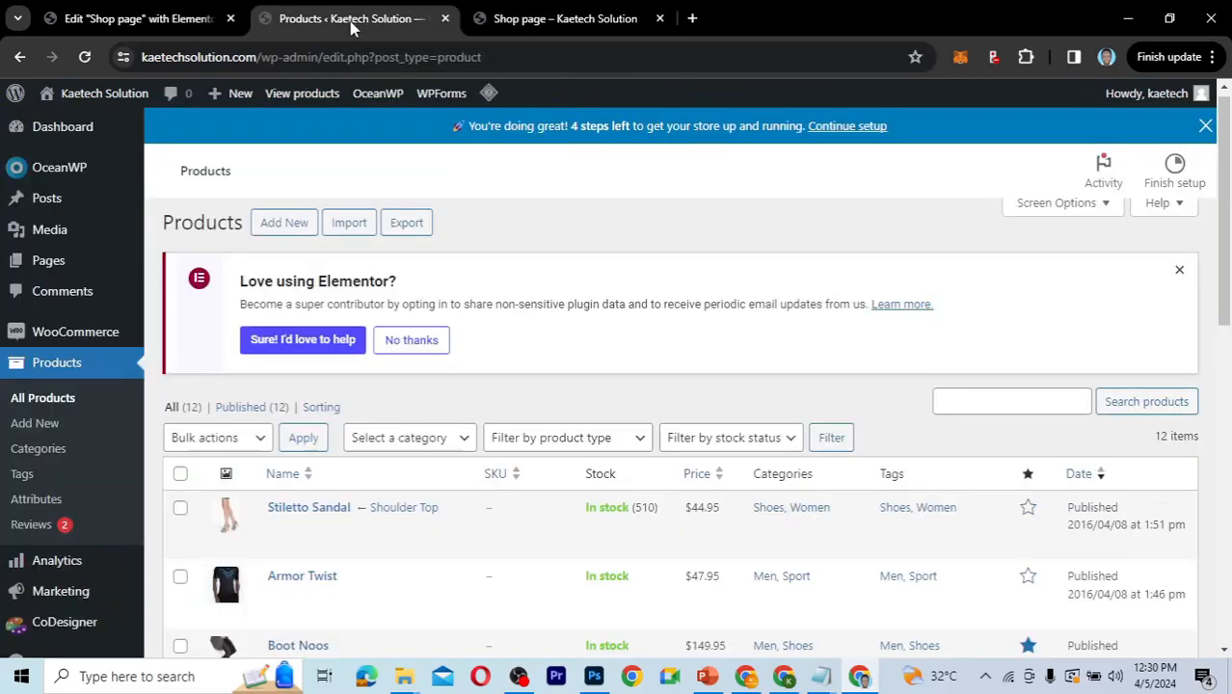
{"action": "left_click", "coordinate": [235, 31]}
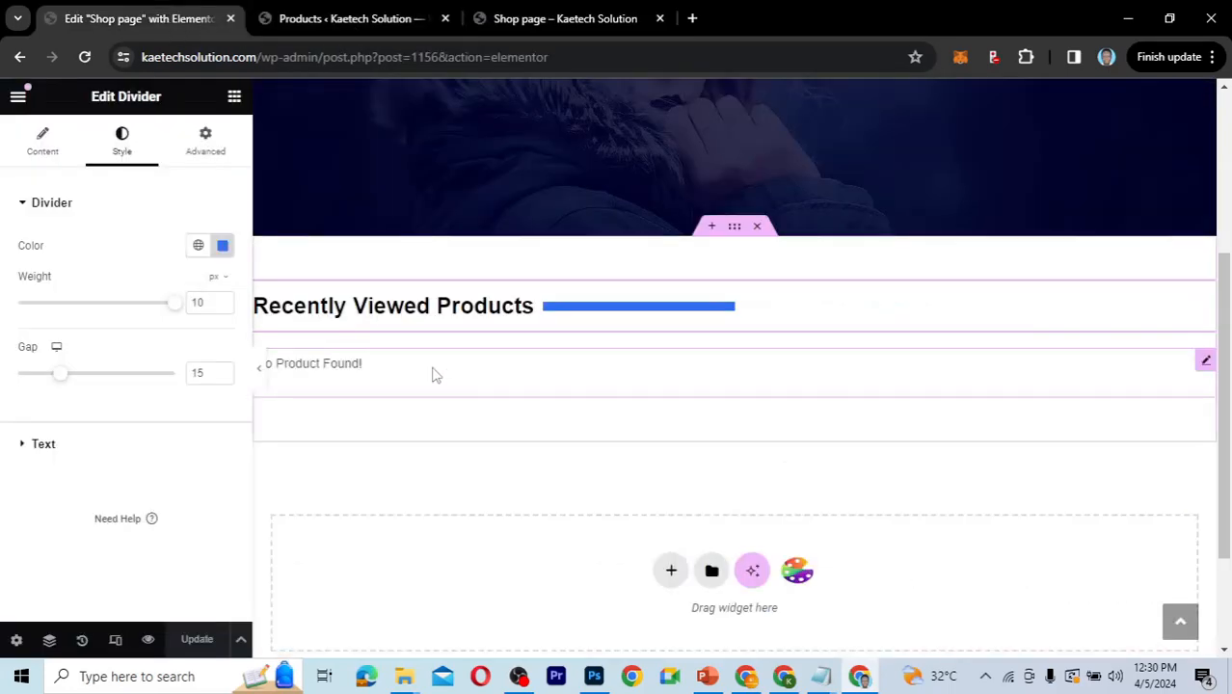
{"action": "left_click", "coordinate": [433, 374]}
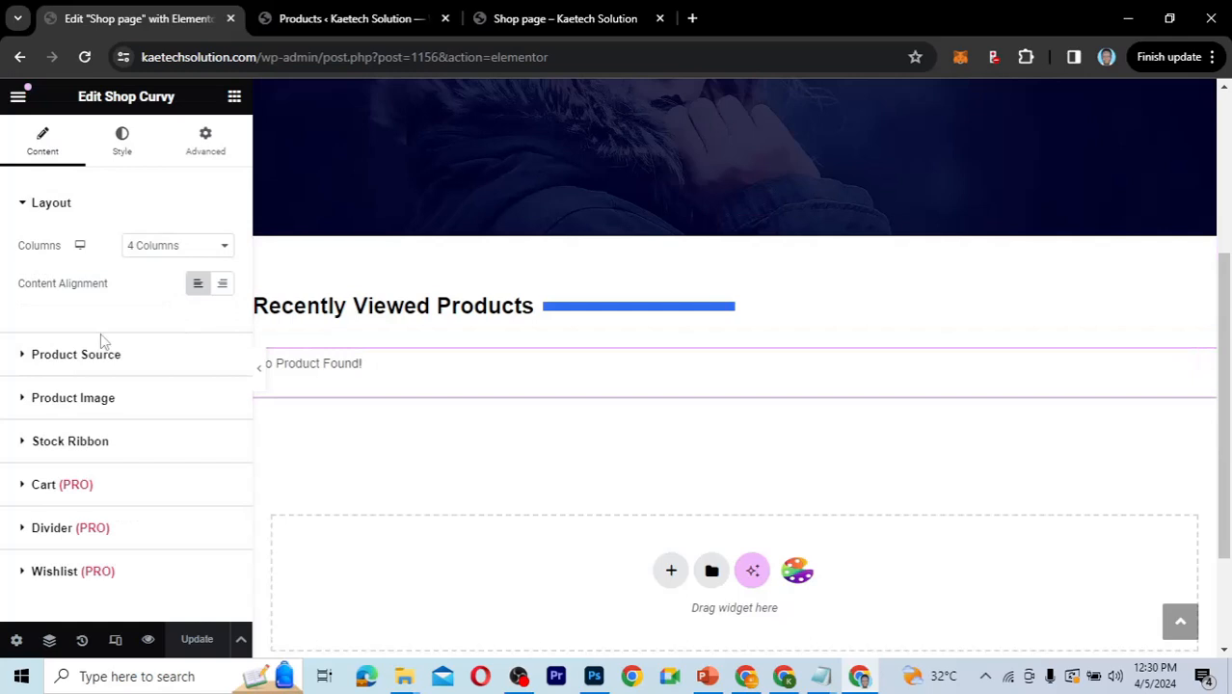
{"action": "left_click", "coordinate": [21, 356]}
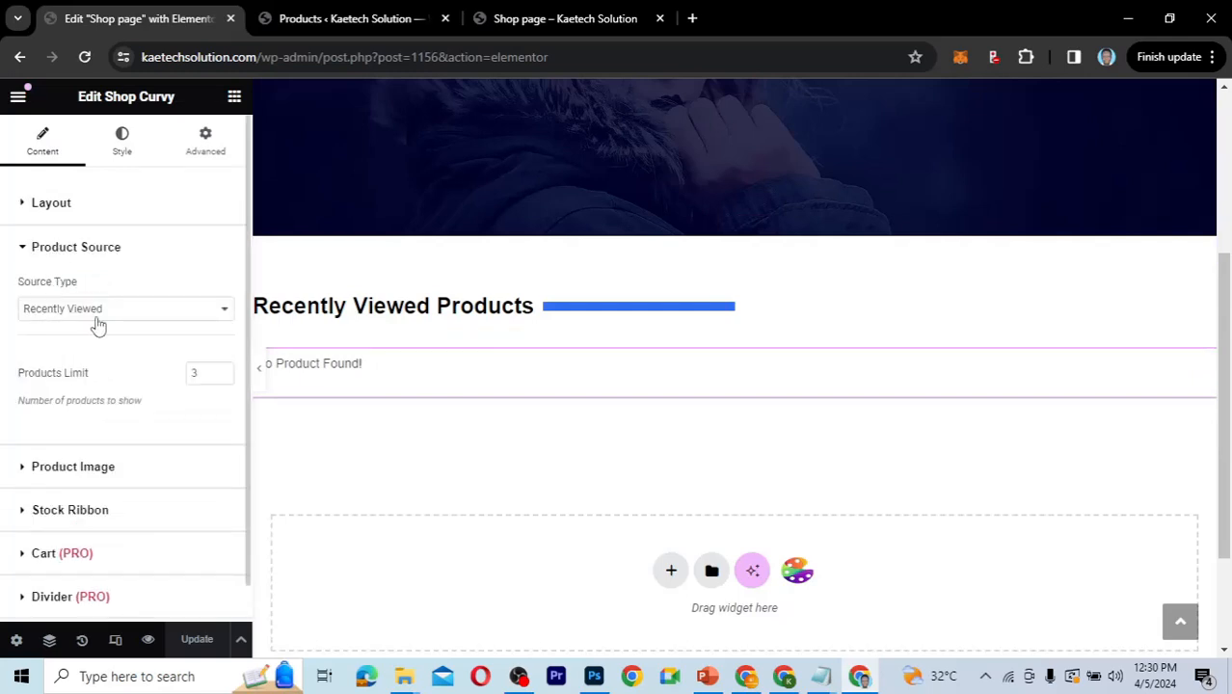
{"action": "left_click", "coordinate": [135, 309]}
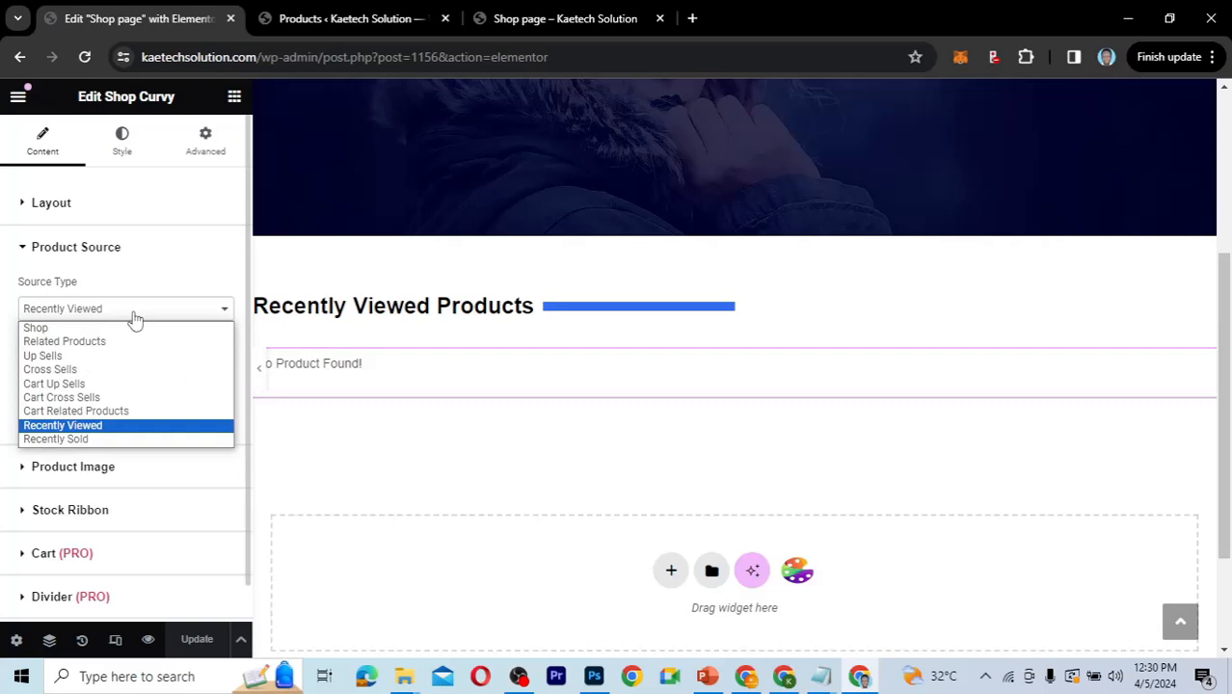
{"action": "left_click", "coordinate": [134, 313]}
{"action": "scroll", "coordinate": [140, 448], "scroll_direction": "down", "scroll_amount": 1}
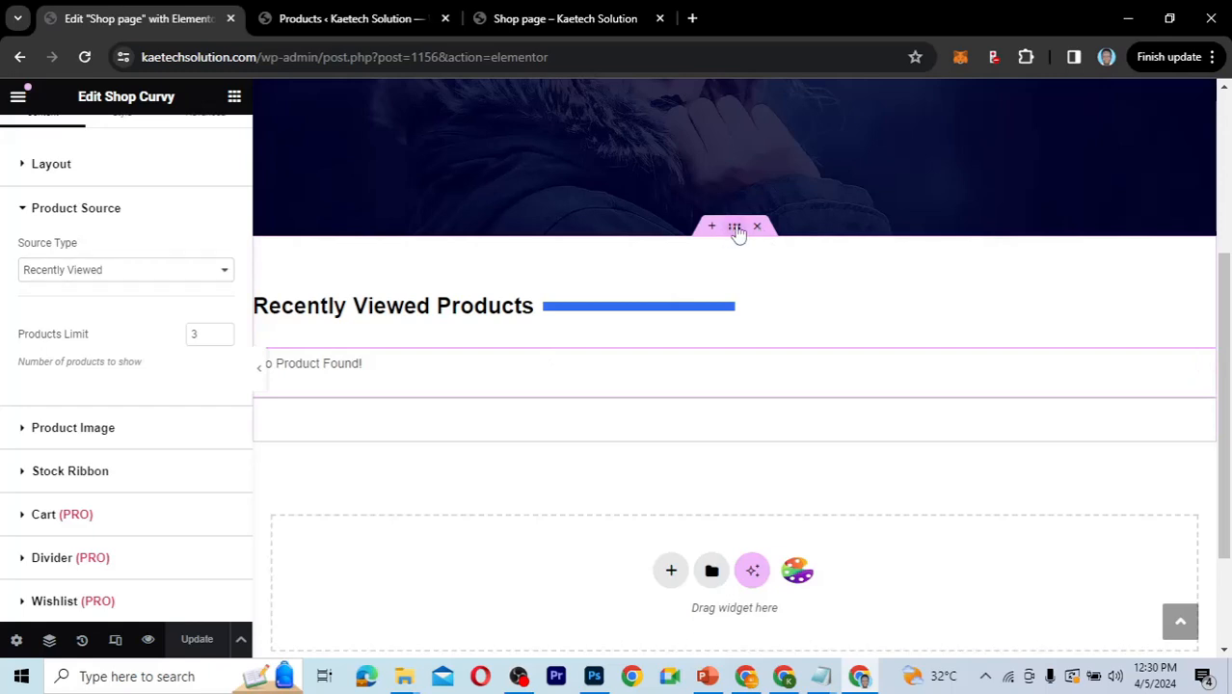
Step: Duplicate the container that holds the Recently Viewed Products divider and its Shop Curvy widget
{"action": "right_click", "coordinate": [737, 232]}
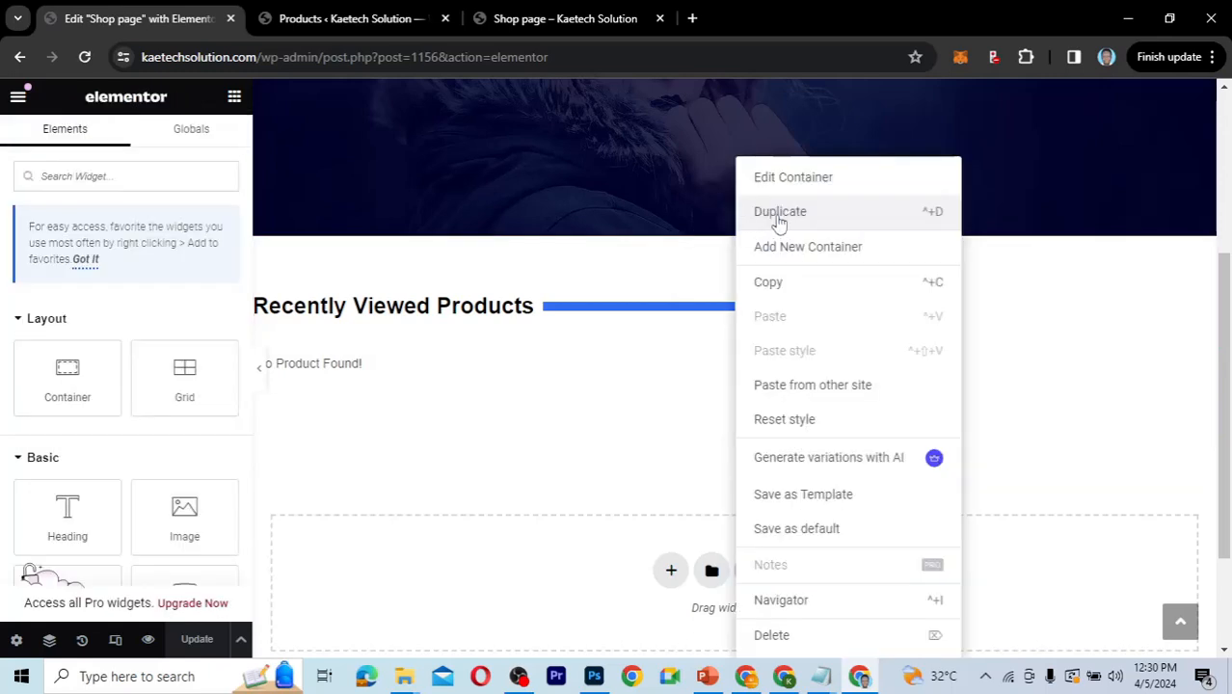
{"action": "left_click", "coordinate": [779, 216]}
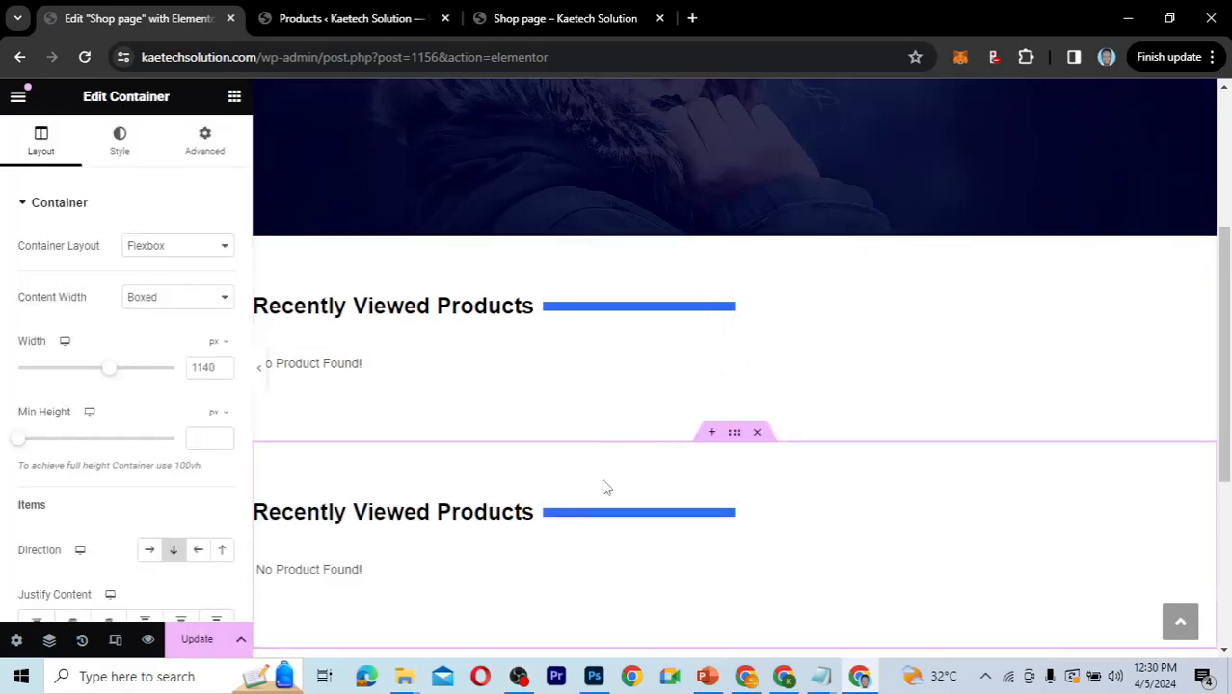
{"action": "scroll", "coordinate": [602, 487], "scroll_direction": "down", "scroll_amount": 2}
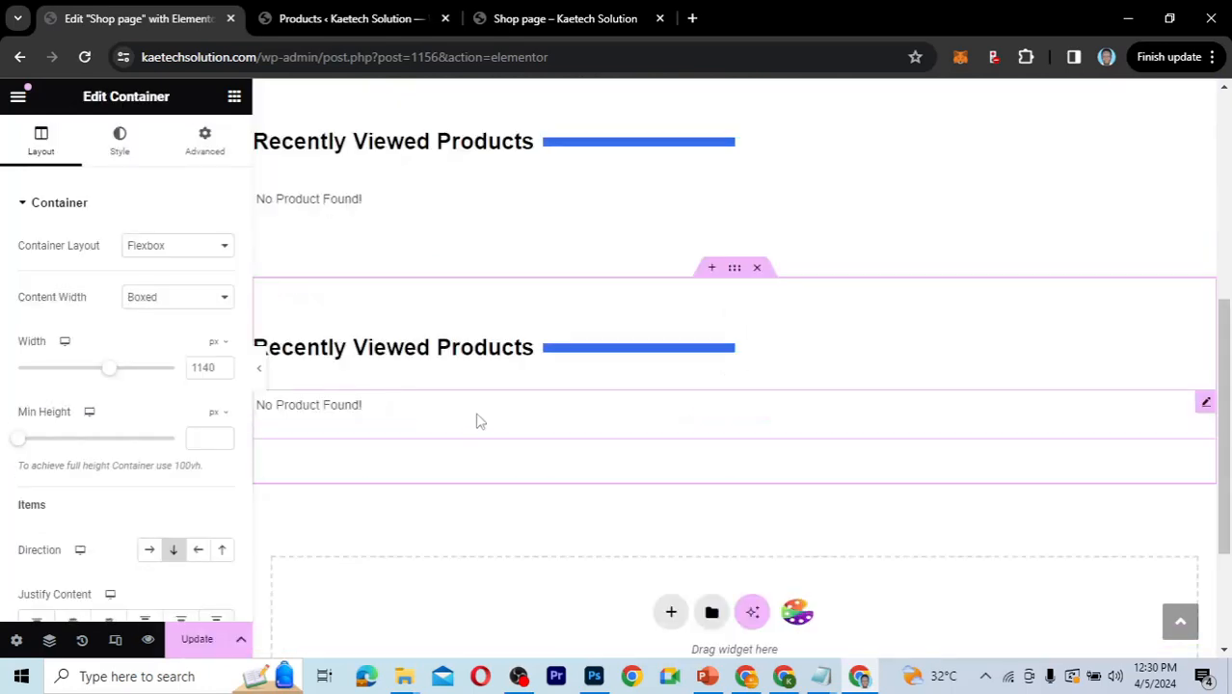
Step: Change the text of the divider in the duplicated container to "Trending New"
{"action": "left_click", "coordinate": [480, 421]}
{"action": "left_click", "coordinate": [478, 357]}
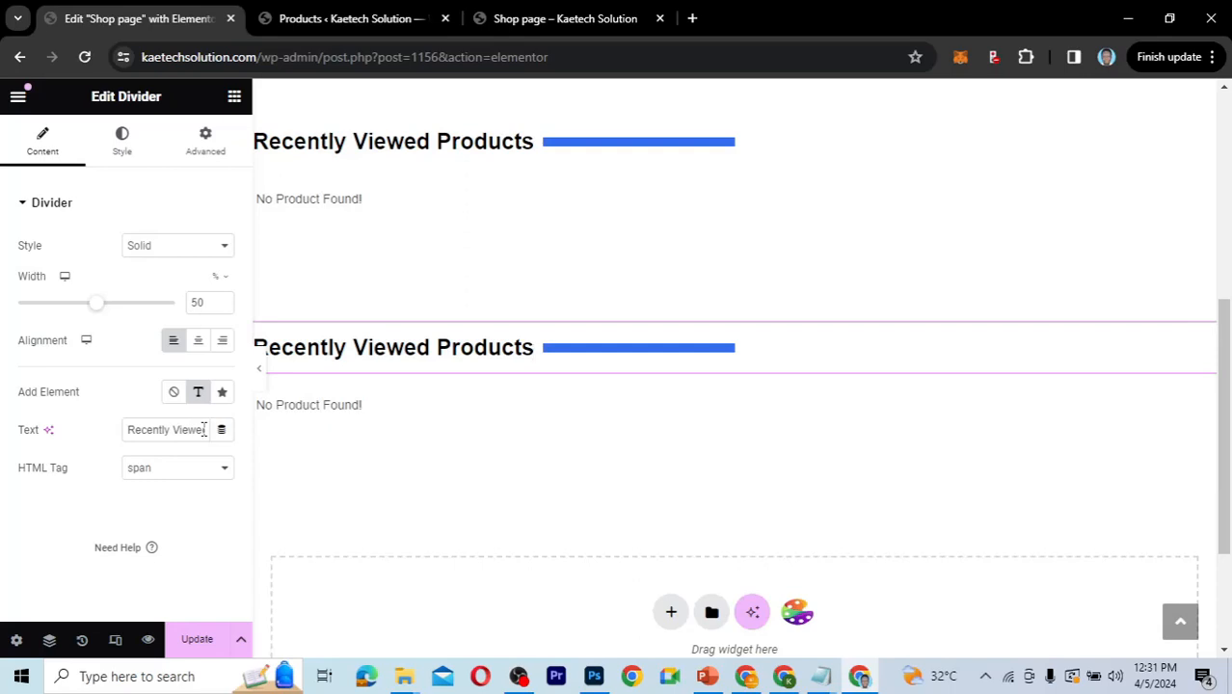
{"action": "key", "text": "ctrl+a"}
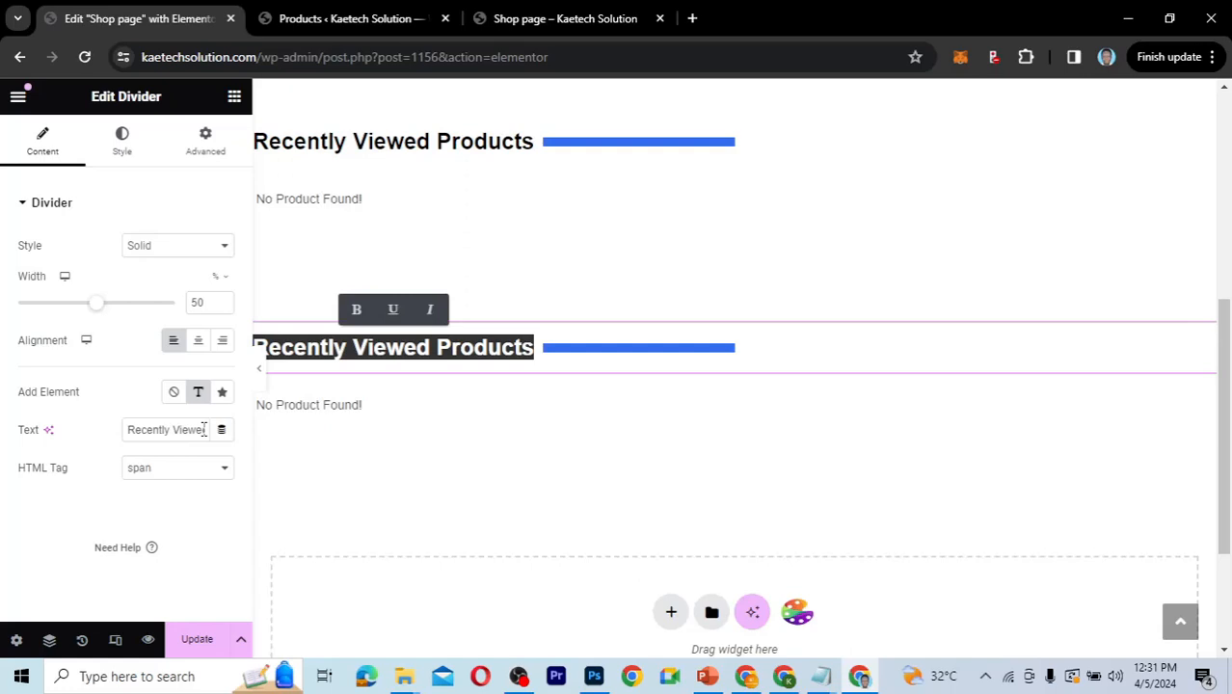
{"action": "type", "text": "Trending New"}
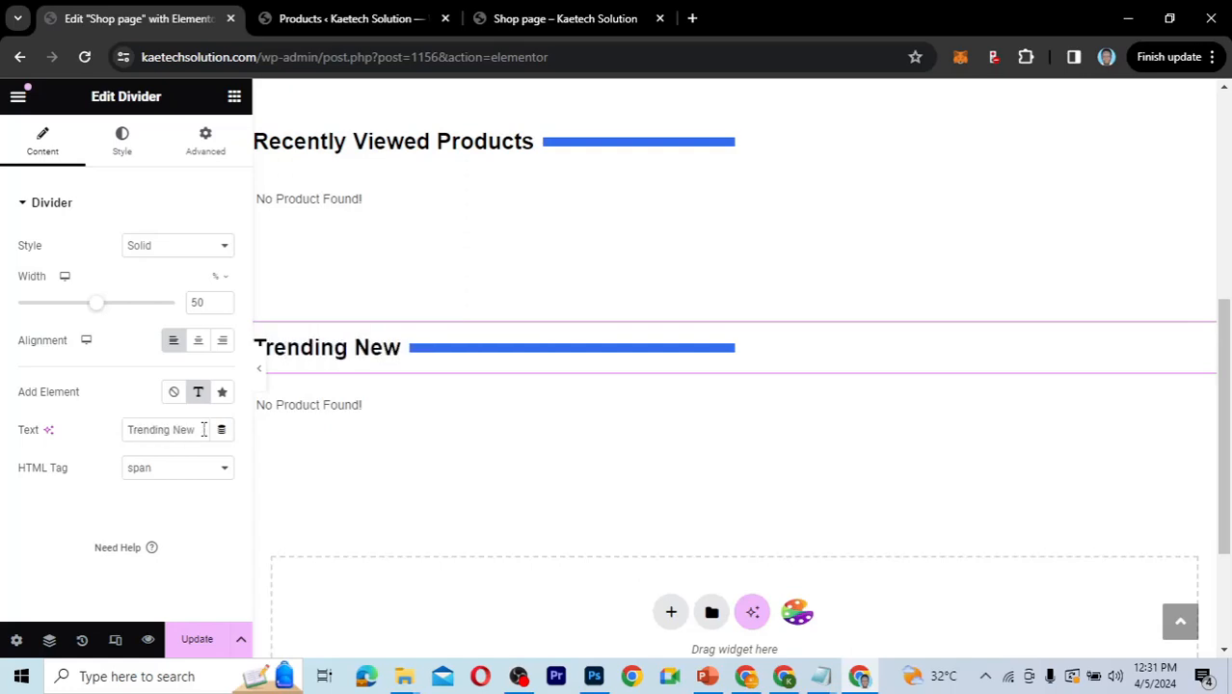
Step: Set the product source type of the Shop Curvy widget under Trending New to Shop and review its product grid
{"action": "left_click", "coordinate": [426, 432]}
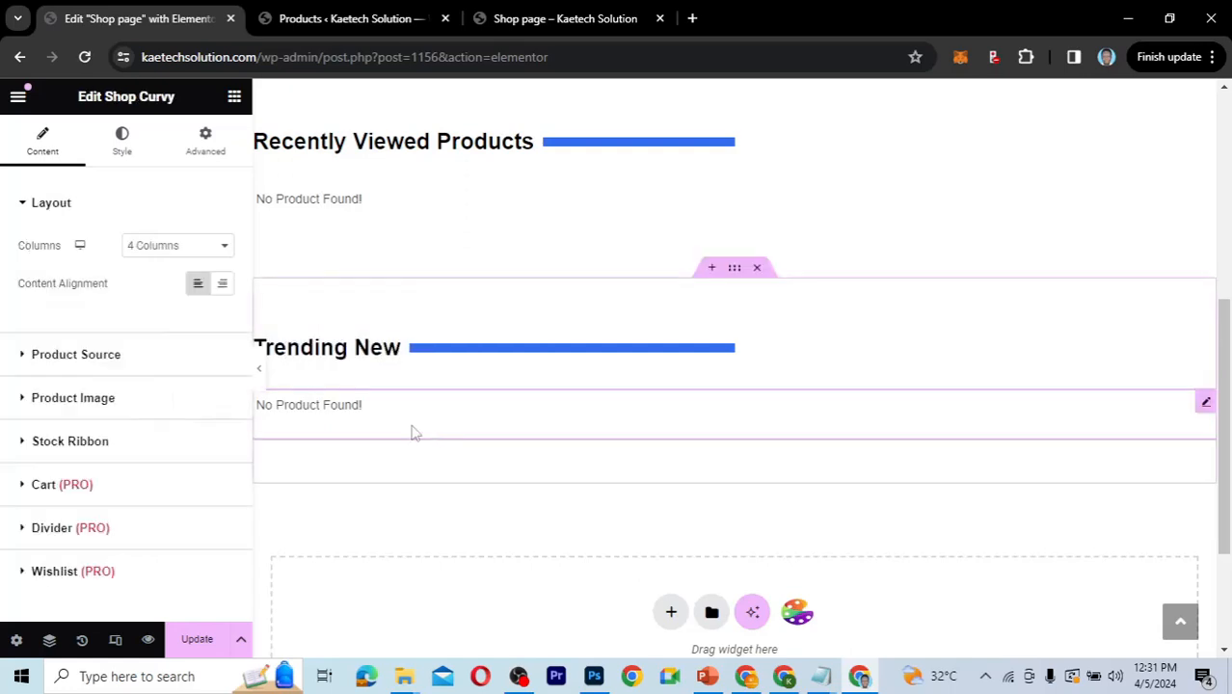
{"action": "left_click", "coordinate": [112, 357]}
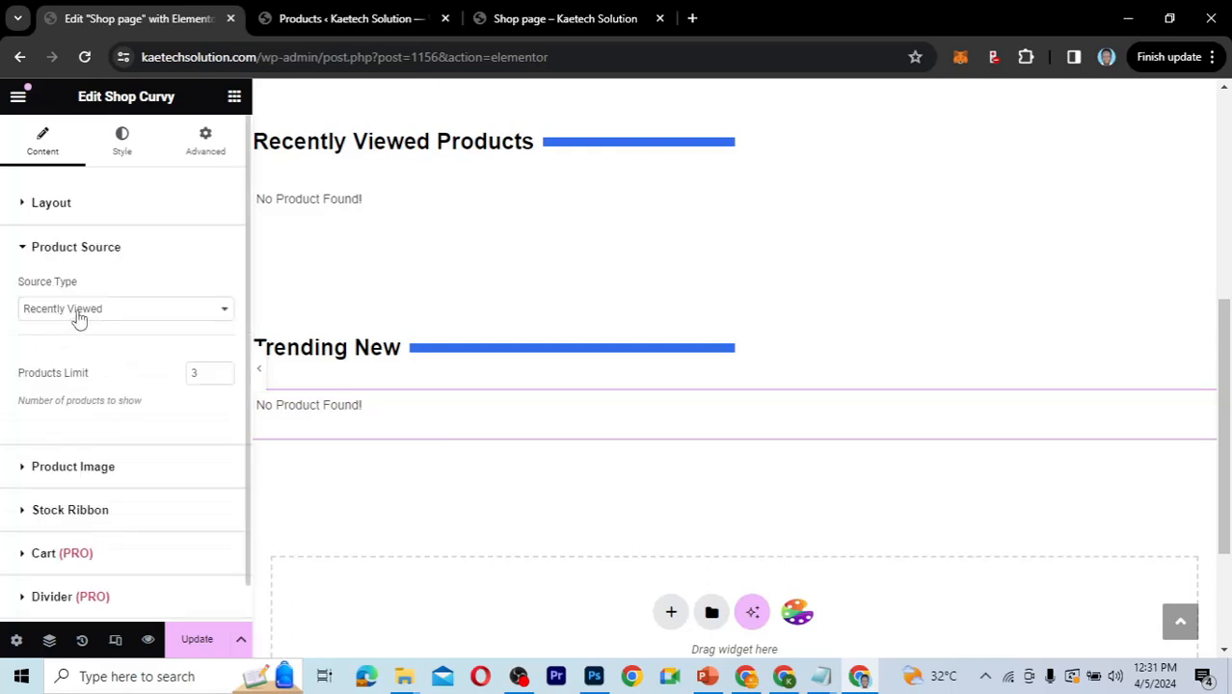
{"action": "left_click", "coordinate": [80, 311]}
{"action": "left_click", "coordinate": [39, 327]}
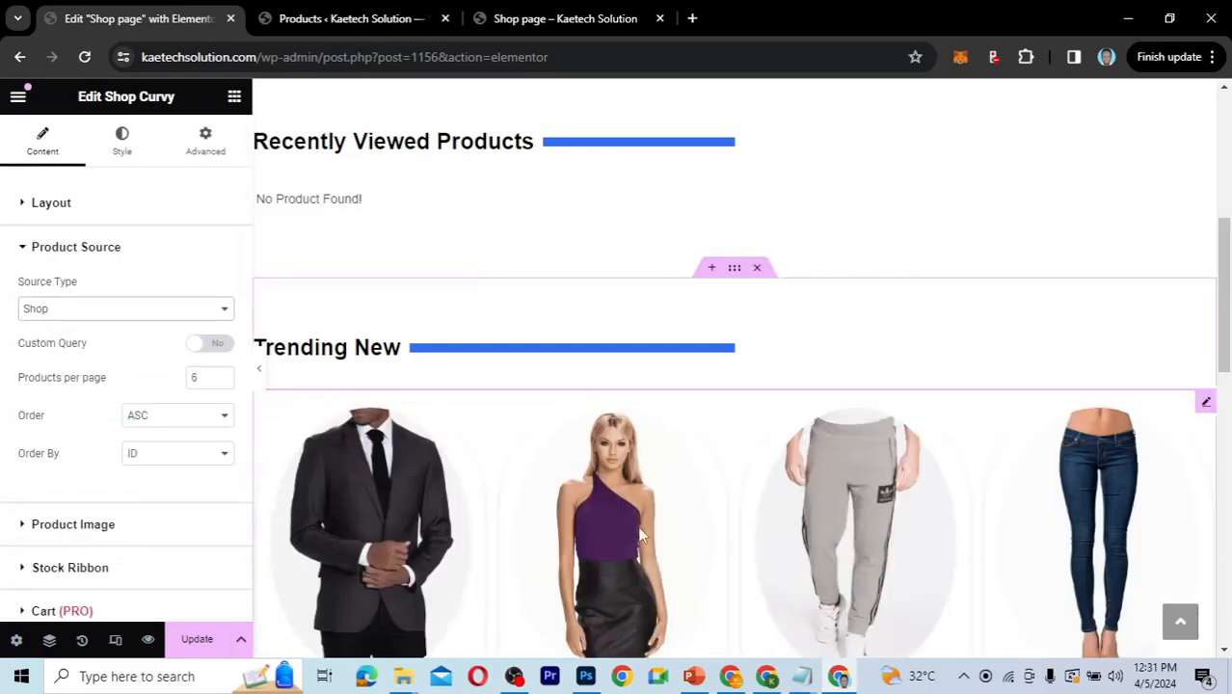
{"action": "scroll", "coordinate": [641, 535], "scroll_direction": "down", "scroll_amount": 3}
{"action": "scroll", "coordinate": [641, 534], "scroll_direction": "up", "scroll_amount": 1}
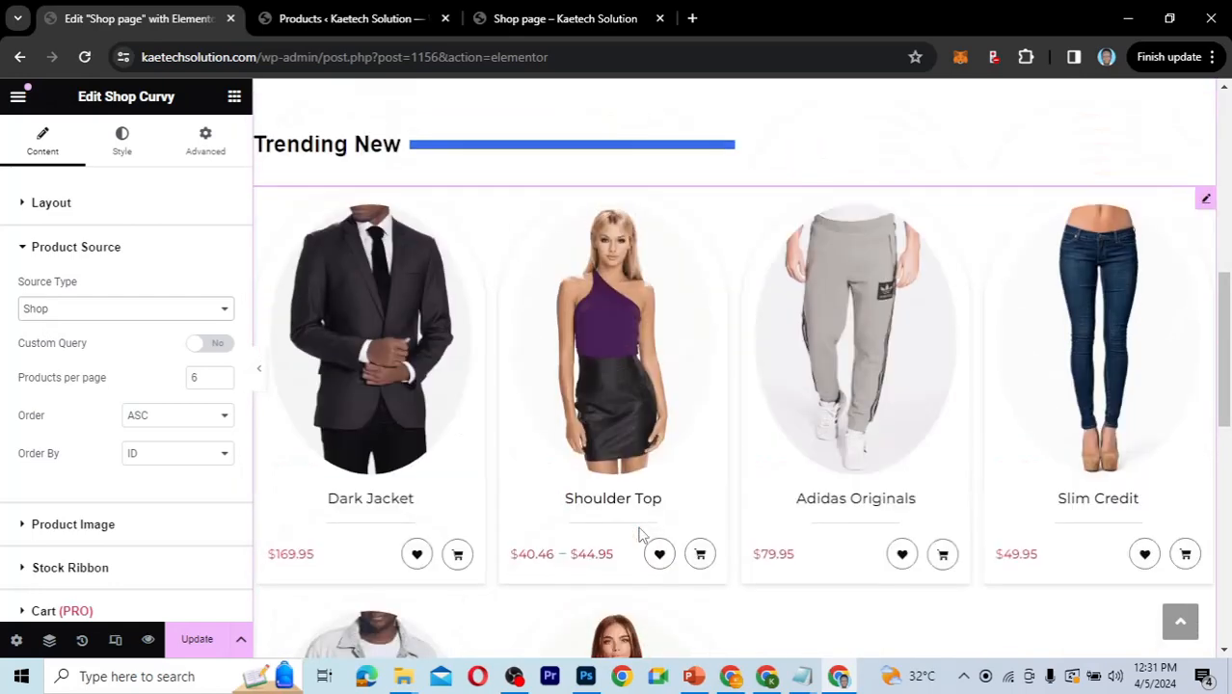
{"action": "scroll", "coordinate": [786, 490], "scroll_direction": "down", "scroll_amount": 2}
{"action": "scroll", "coordinate": [786, 490], "scroll_direction": "up", "scroll_amount": 1}
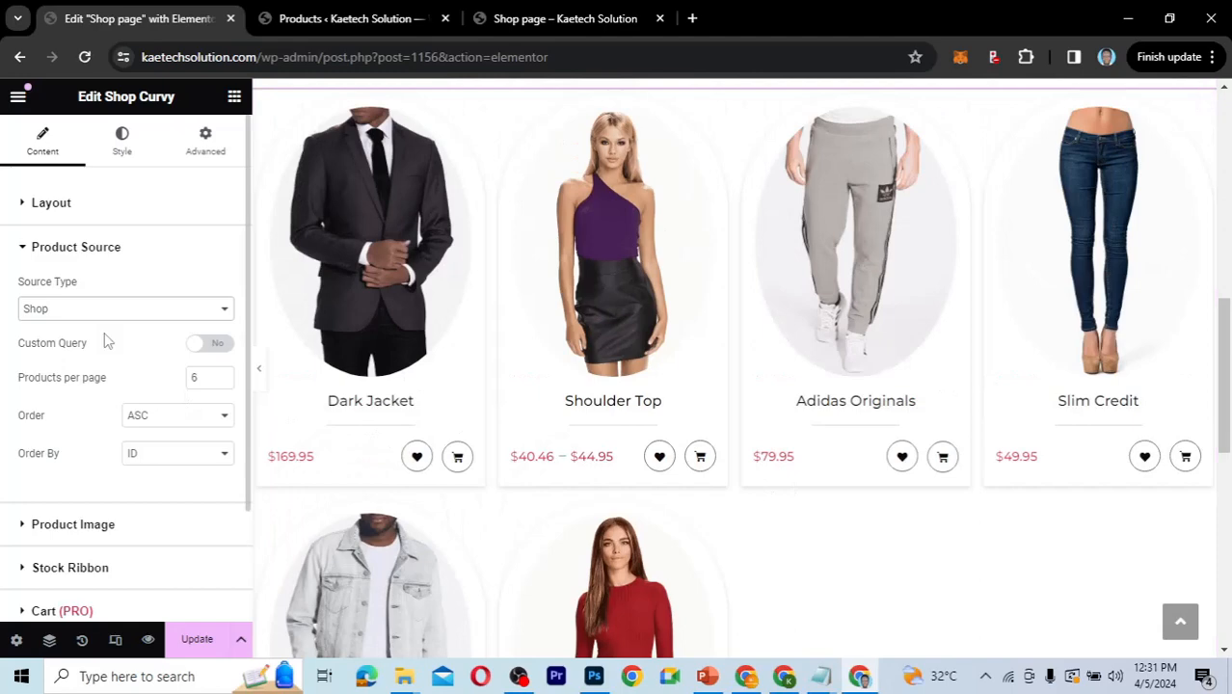
Step: Delete the Shop Curvy widget under the Trending New divider
{"action": "scroll", "coordinate": [534, 344], "scroll_direction": "up", "scroll_amount": 1}
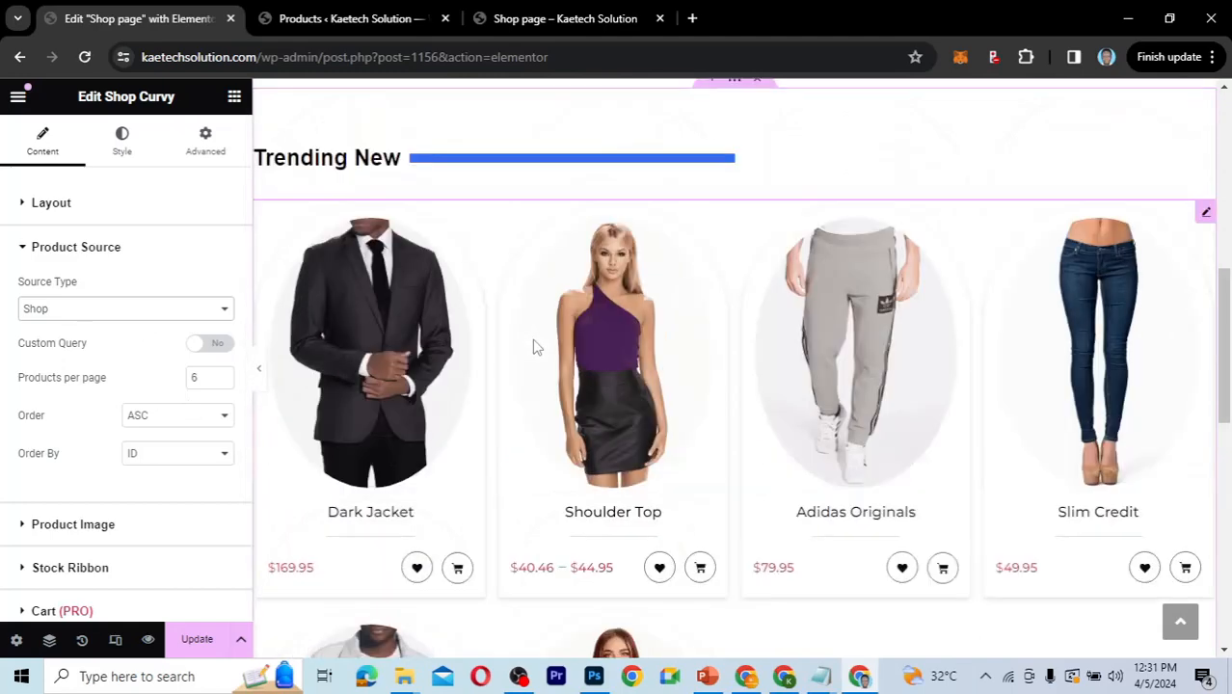
{"action": "right_click", "coordinate": [1204, 220]}
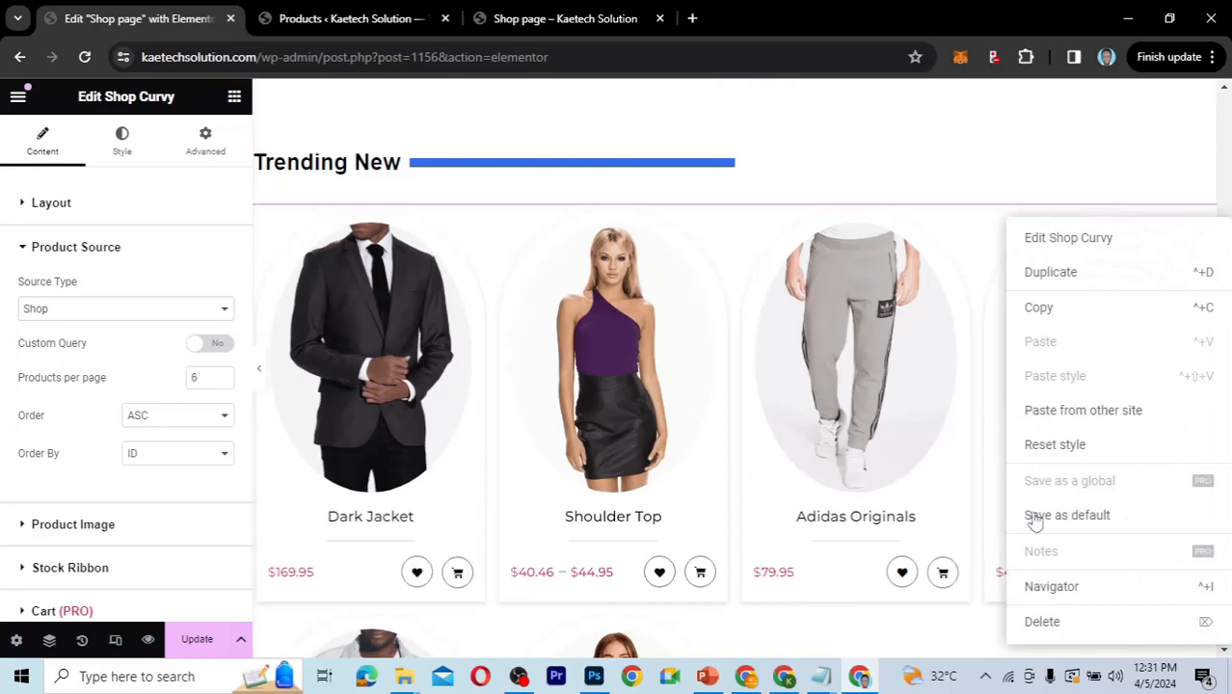
{"action": "left_click", "coordinate": [1041, 622]}
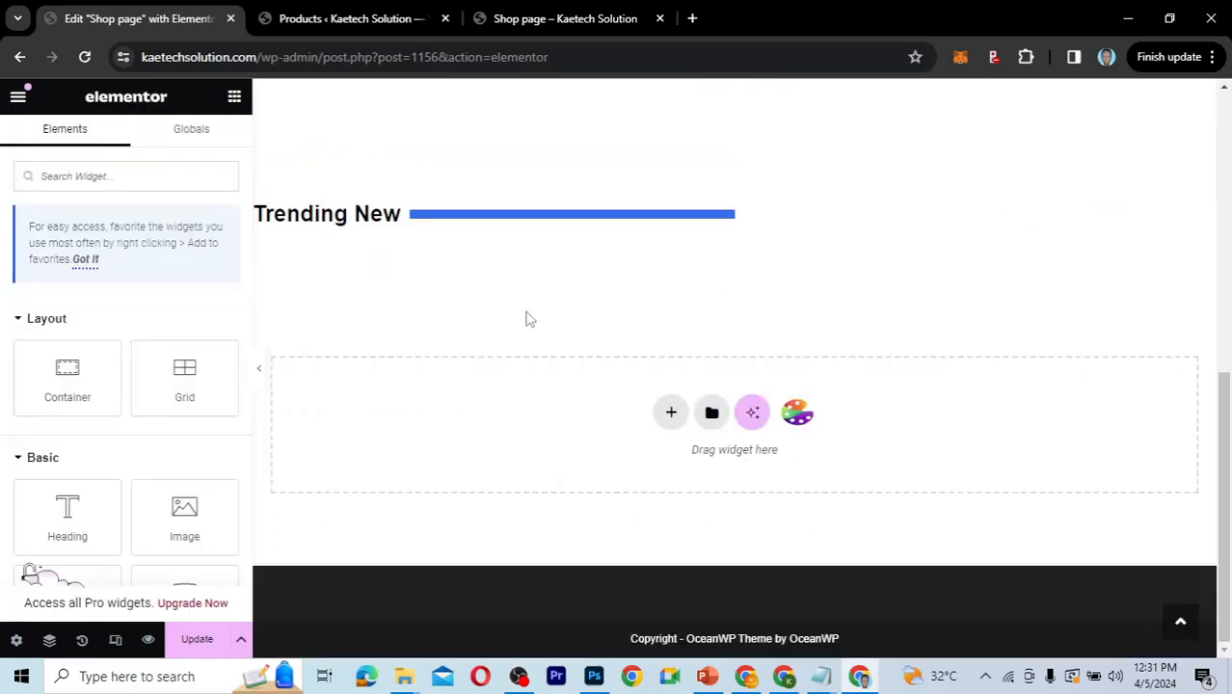
Step: Add a CoDesigner Shop Classic widget under the Trending New divider and review its product grid
{"action": "scroll", "coordinate": [96, 260], "scroll_direction": "down", "scroll_amount": 10}
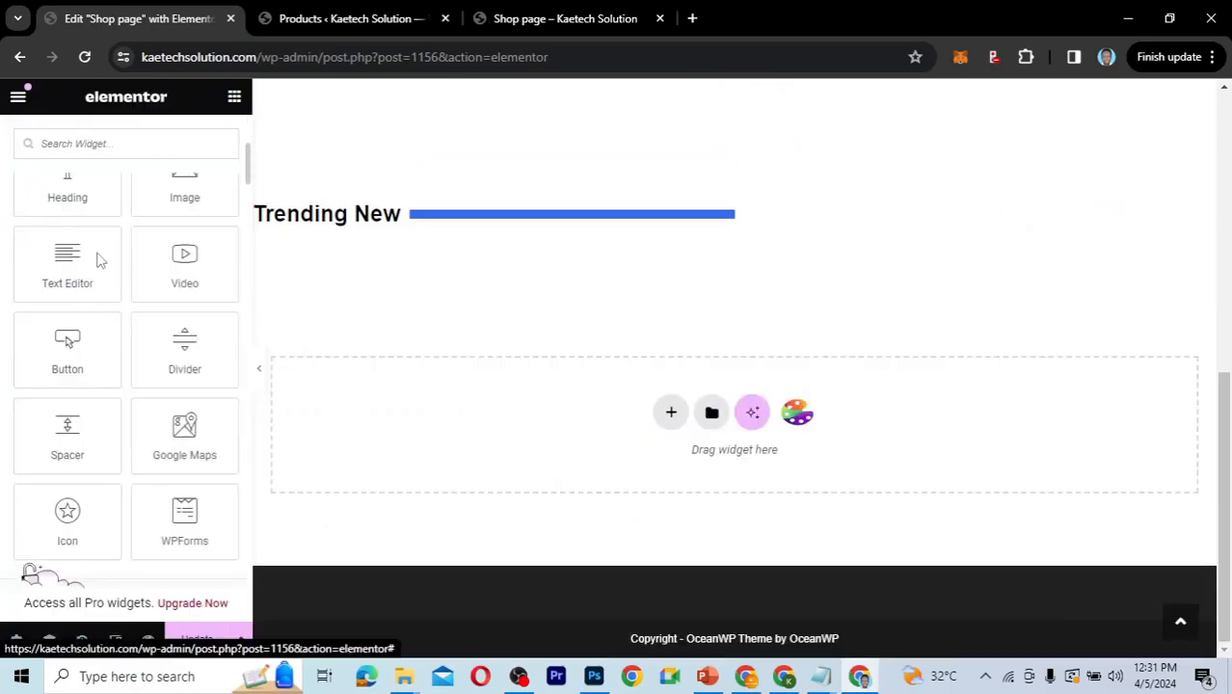
{"action": "scroll", "coordinate": [97, 261], "scroll_direction": "down", "scroll_amount": 15}
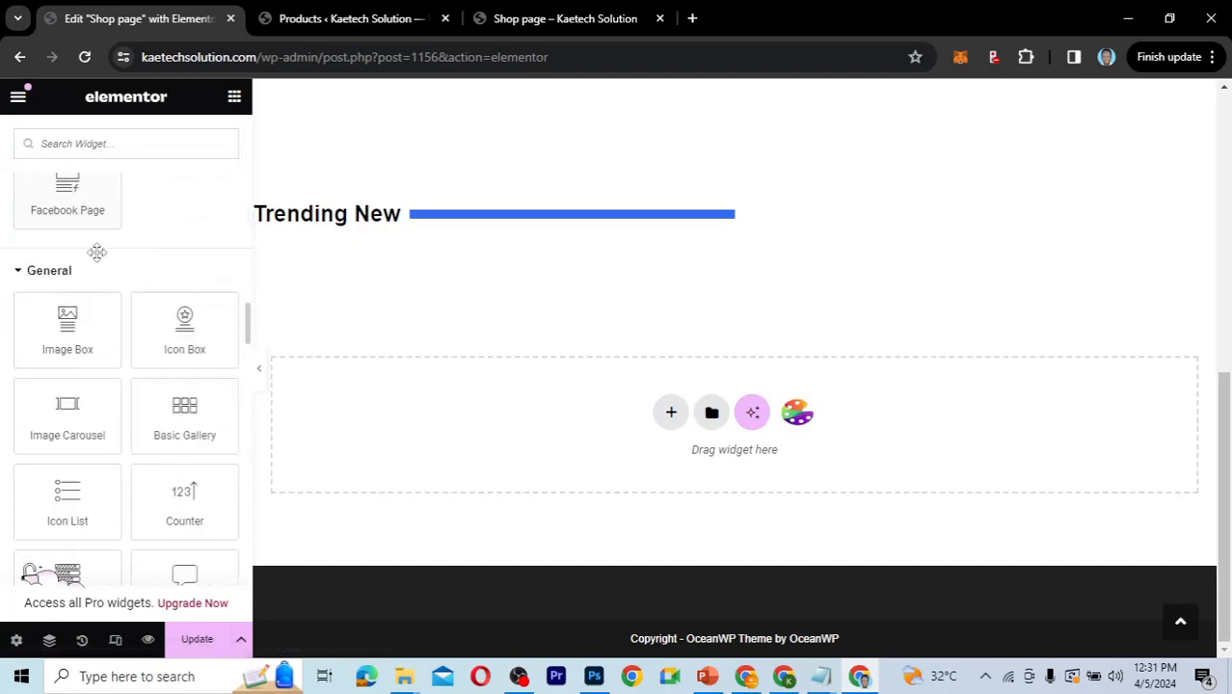
{"action": "scroll", "coordinate": [97, 255], "scroll_direction": "down", "scroll_amount": 15}
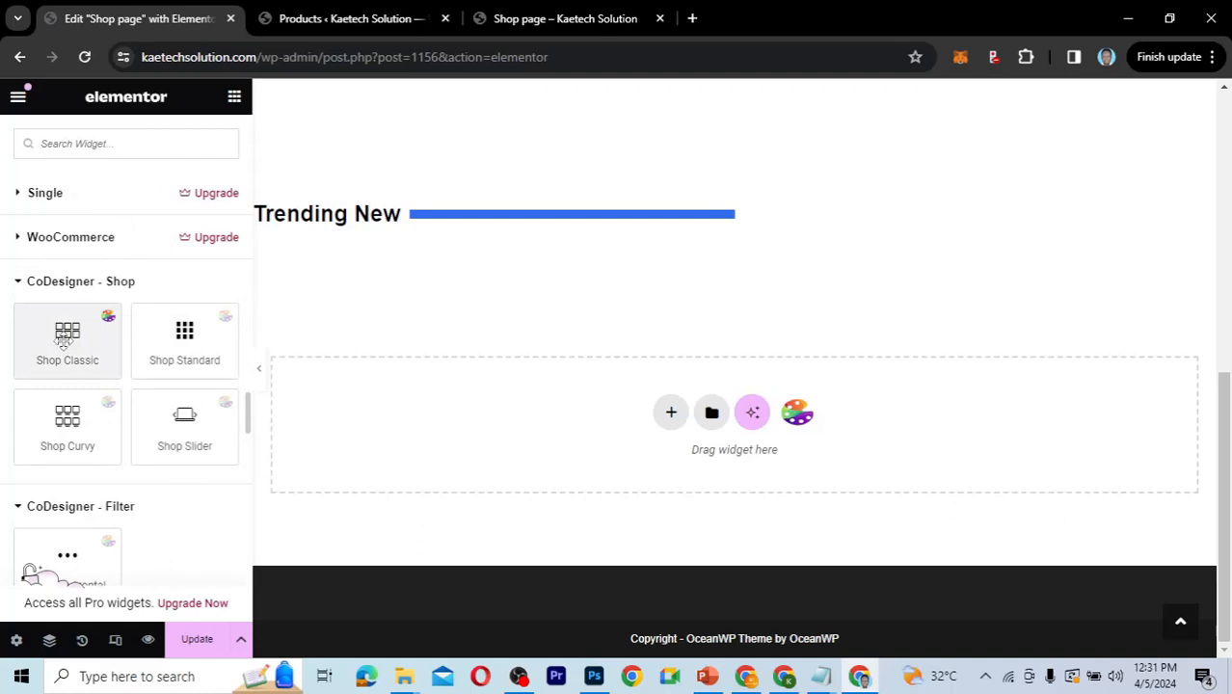
{"action": "left_click_drag", "start_coordinate": [63, 342], "coordinate": [223, 348]}
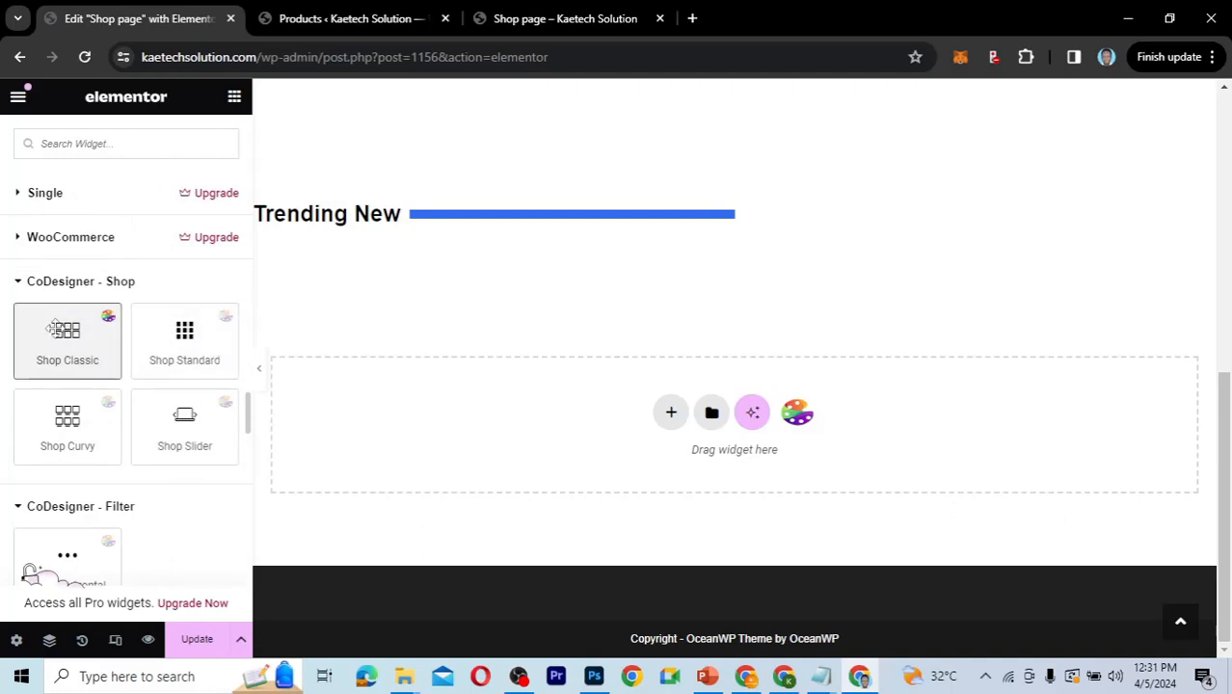
{"action": "left_click_drag", "start_coordinate": [56, 329], "coordinate": [432, 222]}
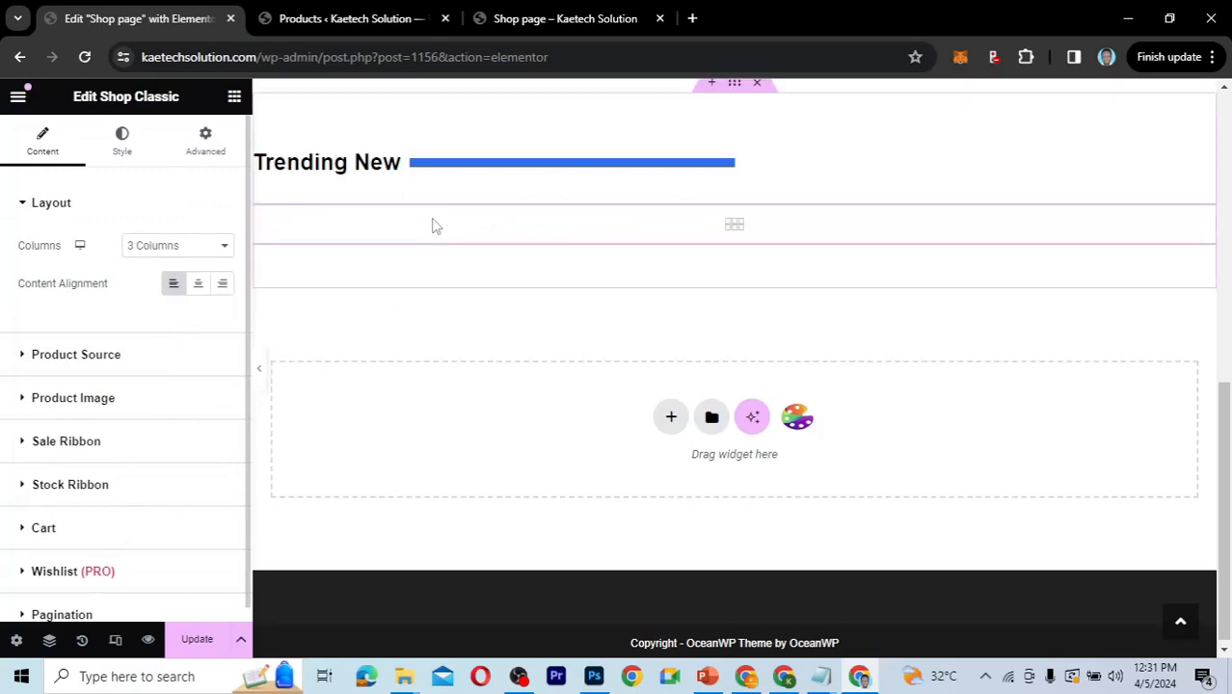
{"action": "scroll", "coordinate": [761, 374], "scroll_direction": "down", "scroll_amount": 2}
{"action": "scroll", "coordinate": [762, 376], "scroll_direction": "down", "scroll_amount": 1}
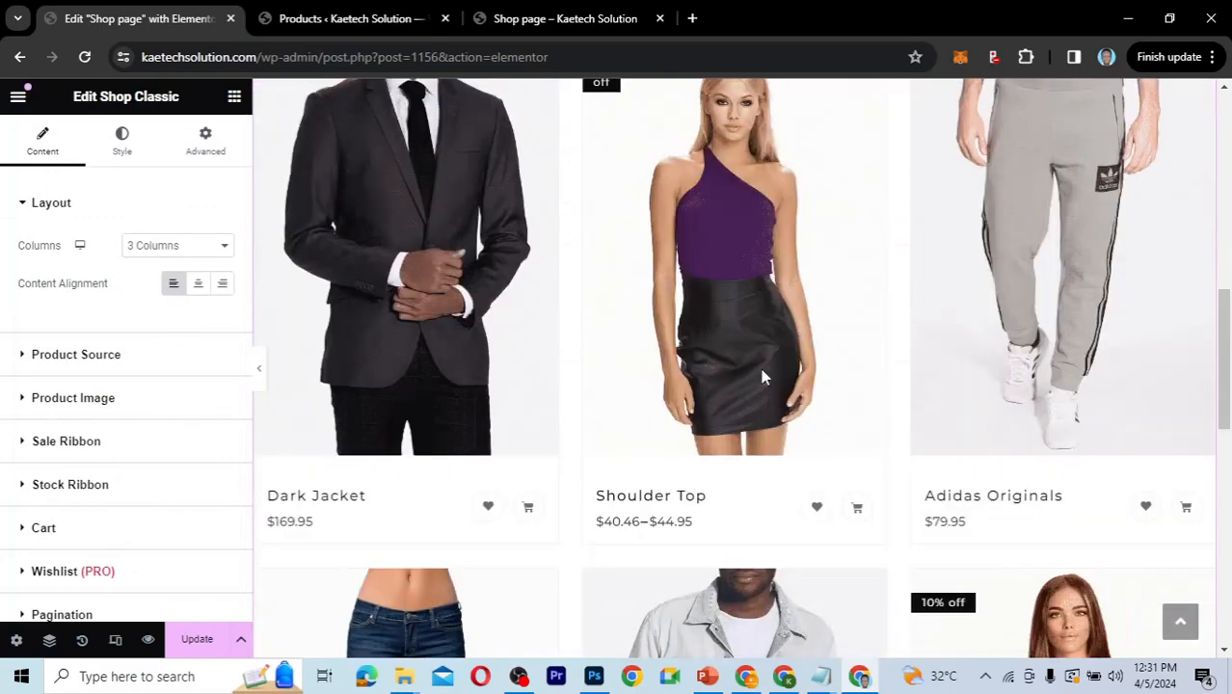
{"action": "scroll", "coordinate": [760, 369], "scroll_direction": "up", "scroll_amount": 3}
{"action": "scroll", "coordinate": [760, 369], "scroll_direction": "down", "scroll_amount": 4}
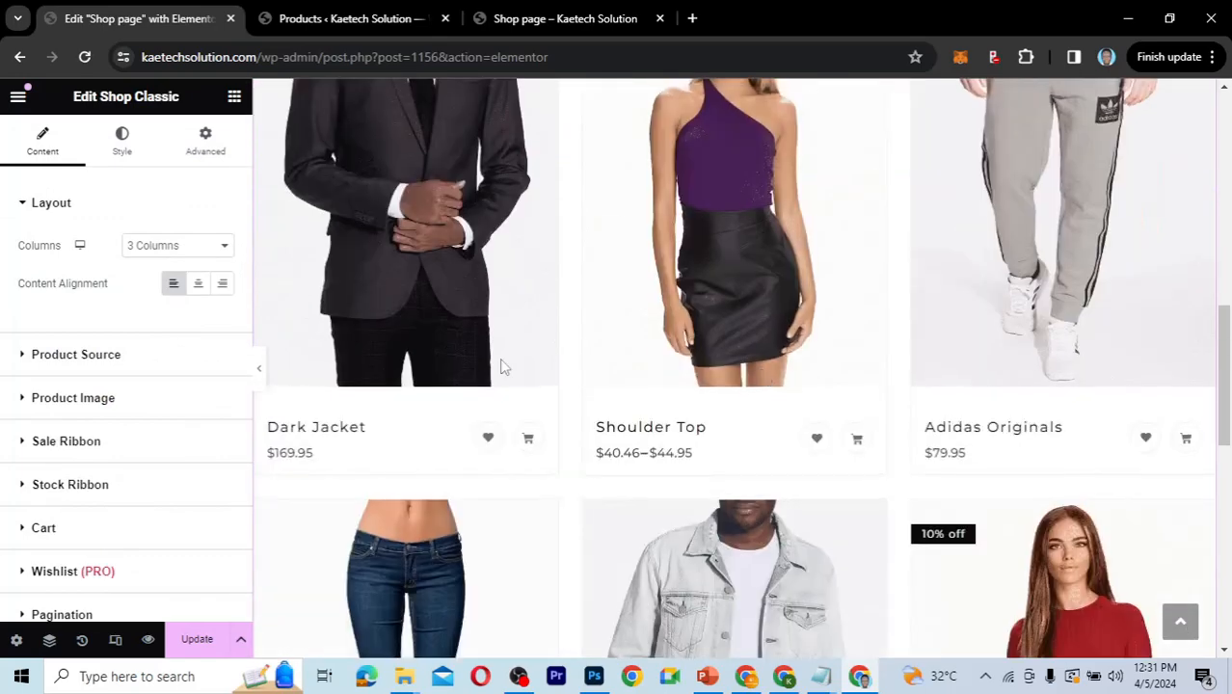
Step: Set the Shop Classic layout to 4 columns and check the rearranged product grid
{"action": "left_click", "coordinate": [183, 246]}
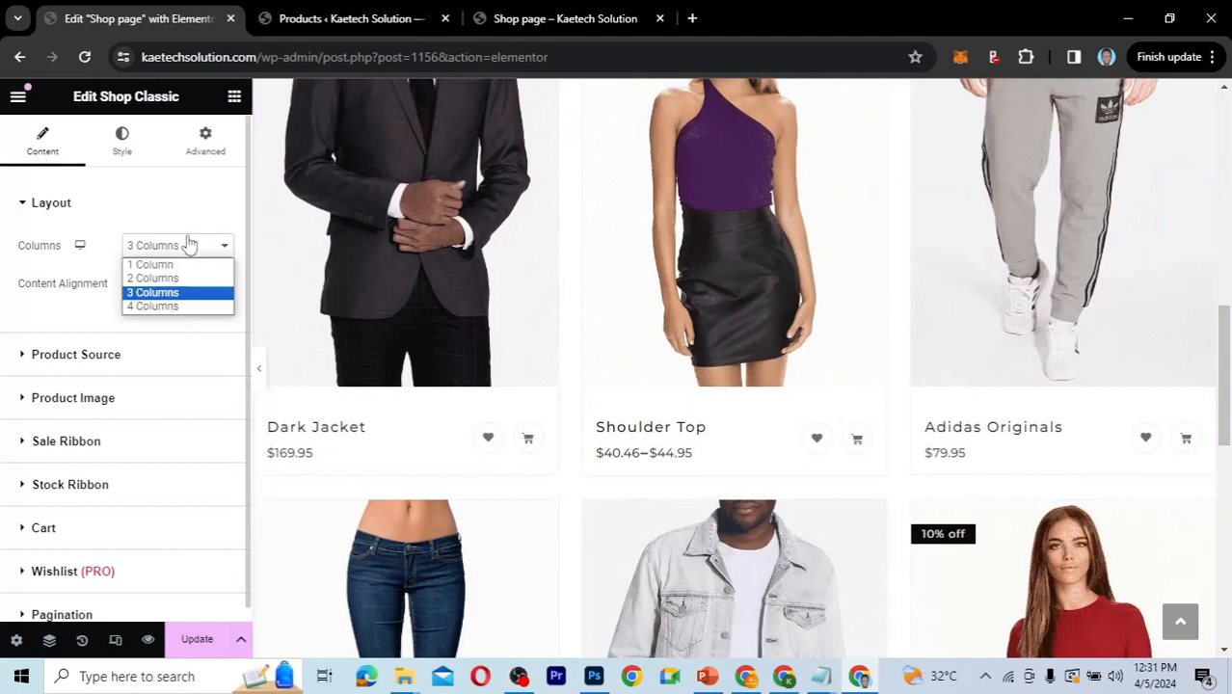
{"action": "left_click", "coordinate": [164, 306]}
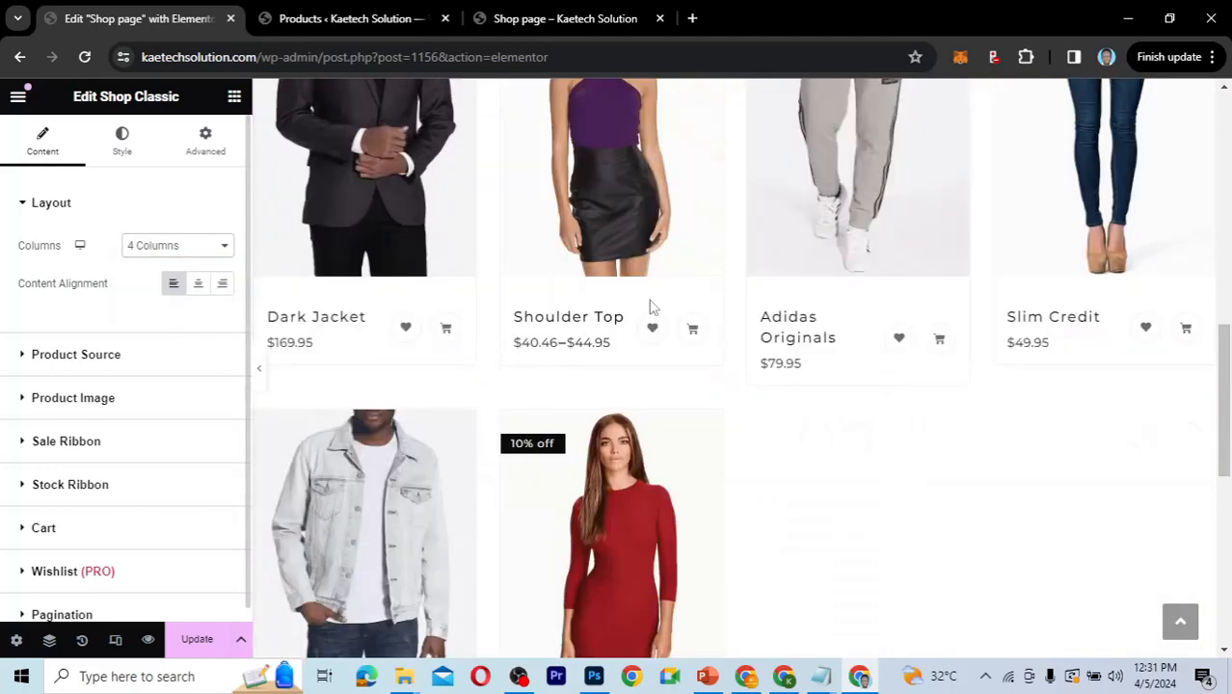
{"action": "scroll", "coordinate": [650, 309], "scroll_direction": "up", "scroll_amount": 3}
{"action": "scroll", "coordinate": [650, 307], "scroll_direction": "down", "scroll_amount": 3}
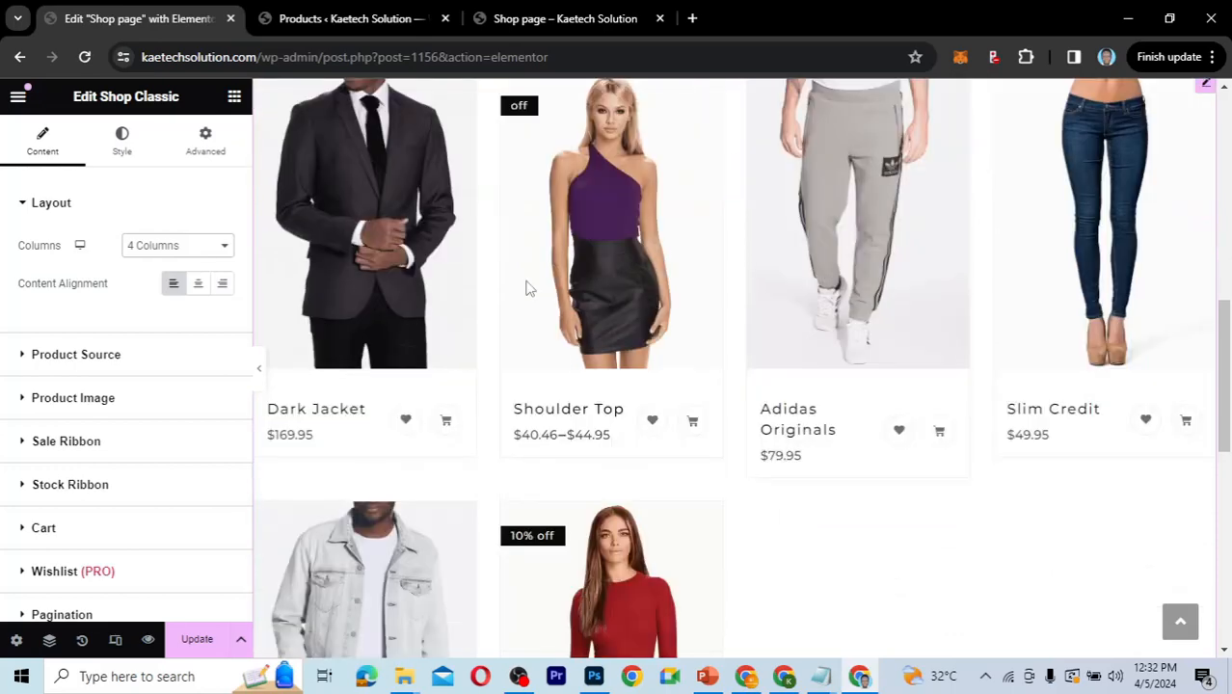
Step: Try the custom query option in the Shop Classic product source and examine its category and product filters
{"action": "left_click", "coordinate": [173, 357]}
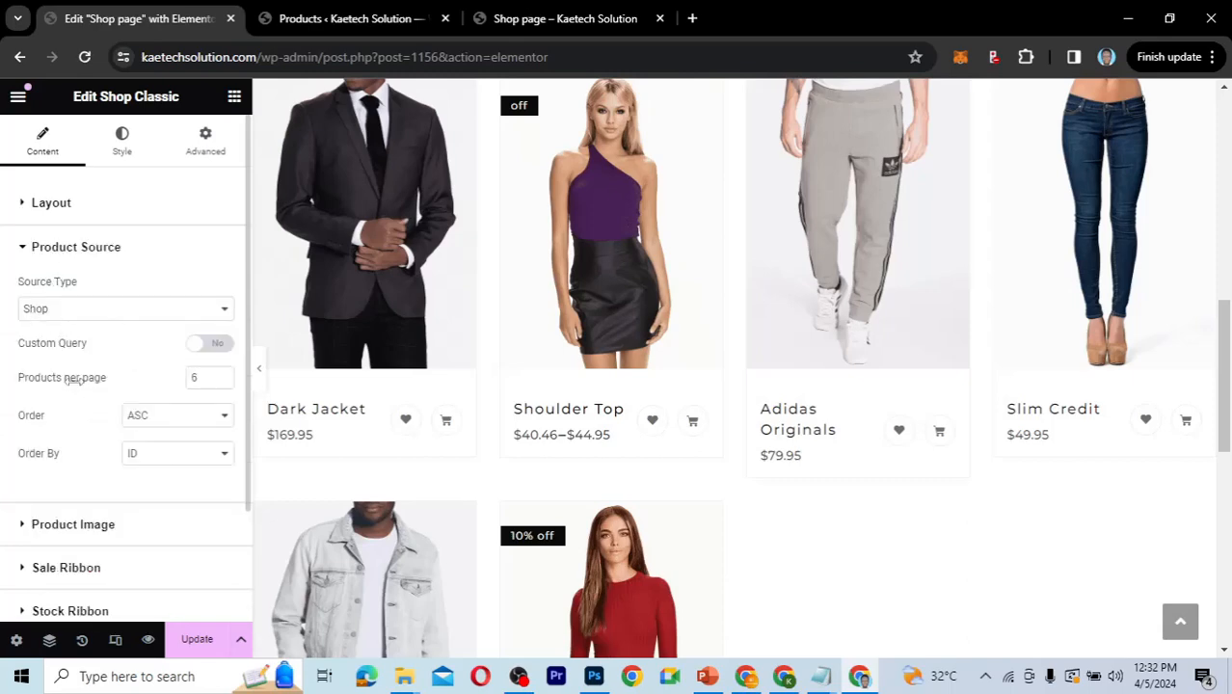
{"action": "left_click", "coordinate": [213, 345]}
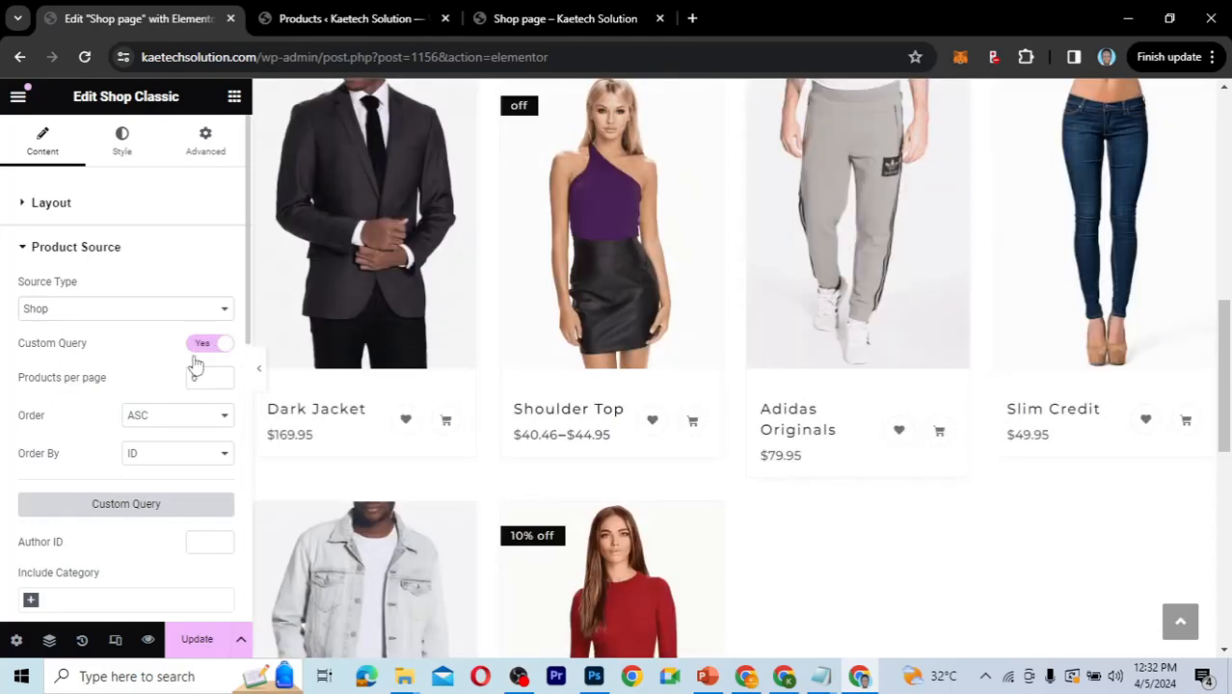
{"action": "scroll", "coordinate": [93, 445], "scroll_direction": "down", "scroll_amount": 2}
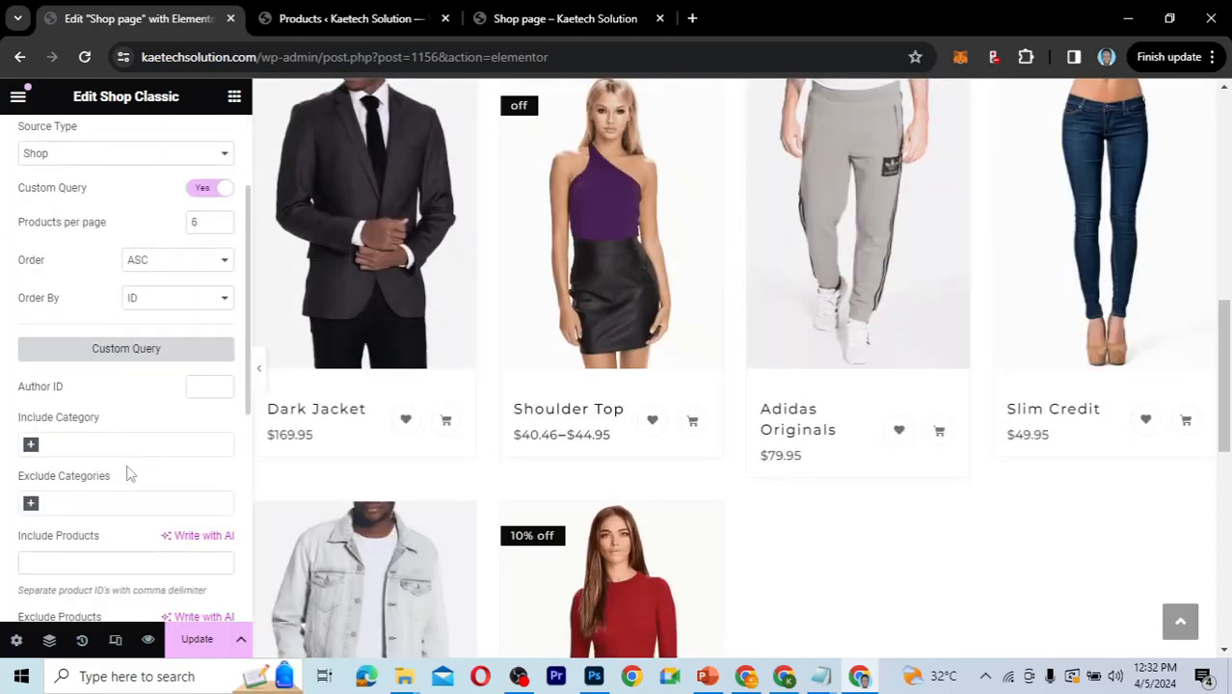
{"action": "scroll", "coordinate": [128, 477], "scroll_direction": "down", "scroll_amount": 1}
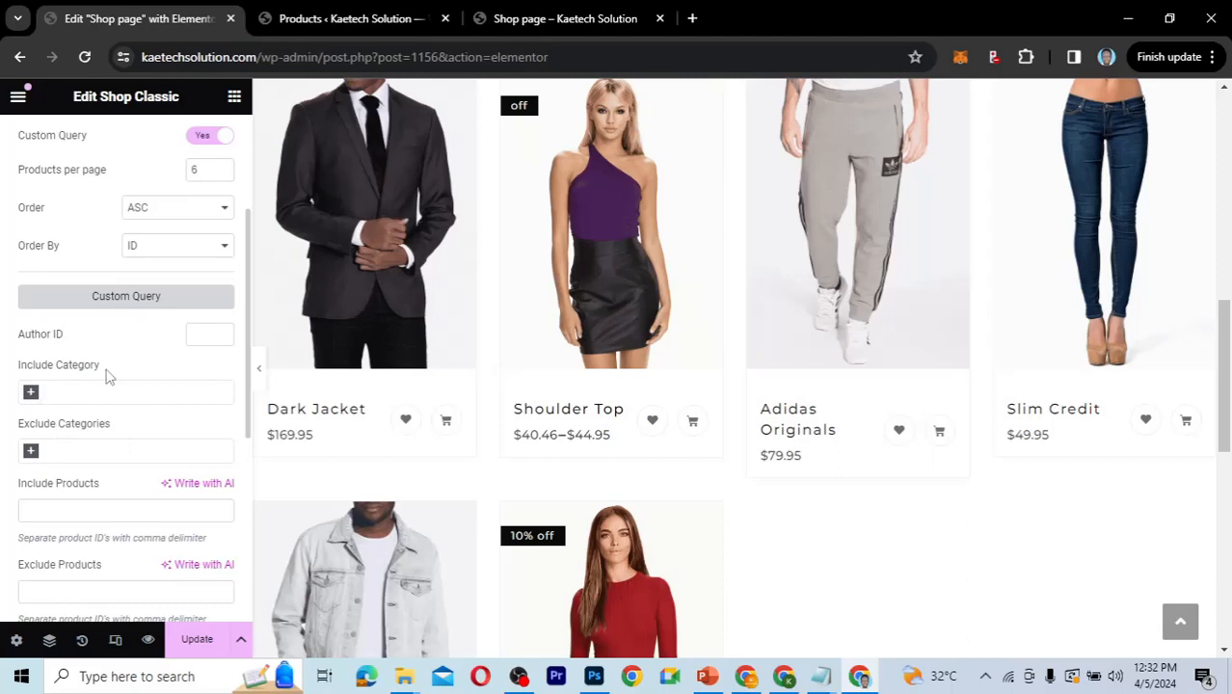
{"action": "scroll", "coordinate": [110, 361], "scroll_direction": "up", "scroll_amount": 3}
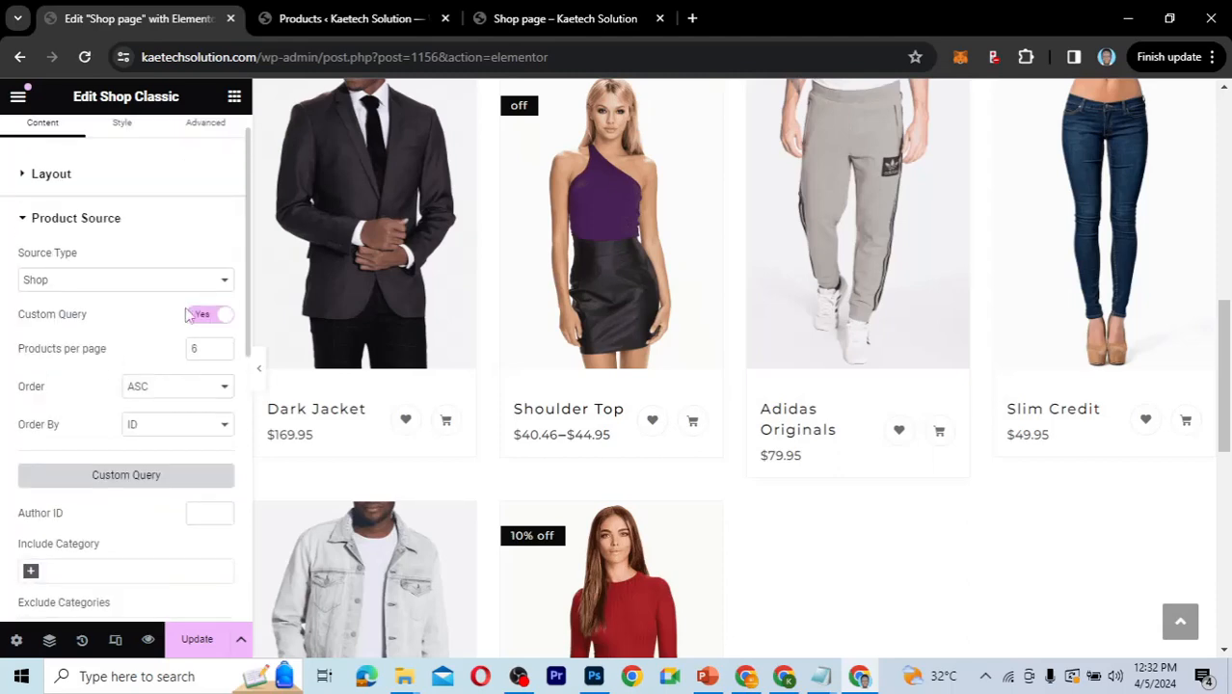
{"action": "left_click", "coordinate": [202, 317]}
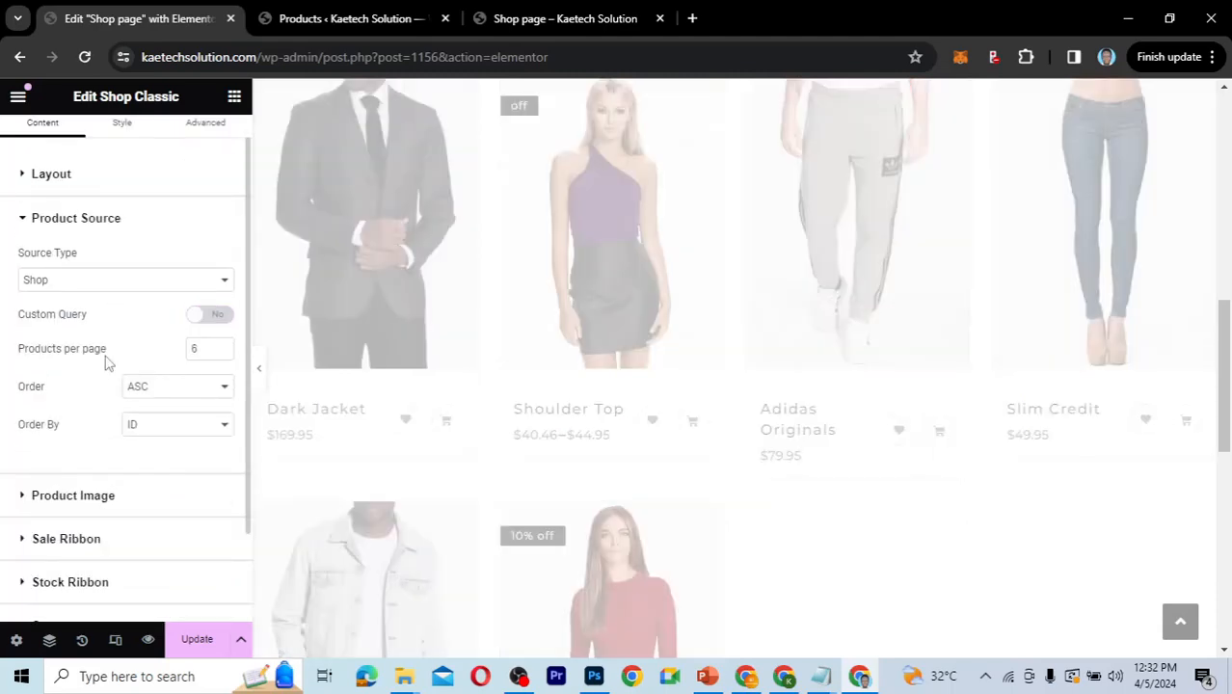
Step: Review the Recently Viewed Products and Trending New sections on the page, including the Shop Classic product grid
{"action": "scroll", "coordinate": [534, 309], "scroll_direction": "up", "scroll_amount": 8}
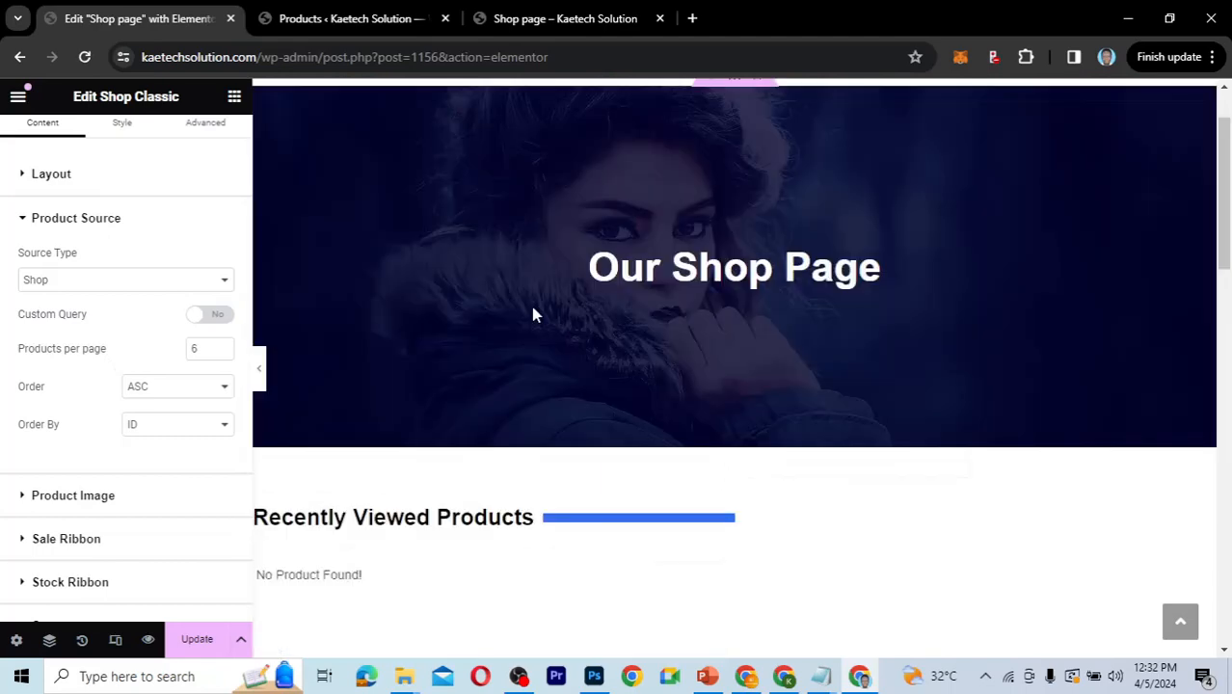
{"action": "scroll", "coordinate": [534, 308], "scroll_direction": "down", "scroll_amount": 2}
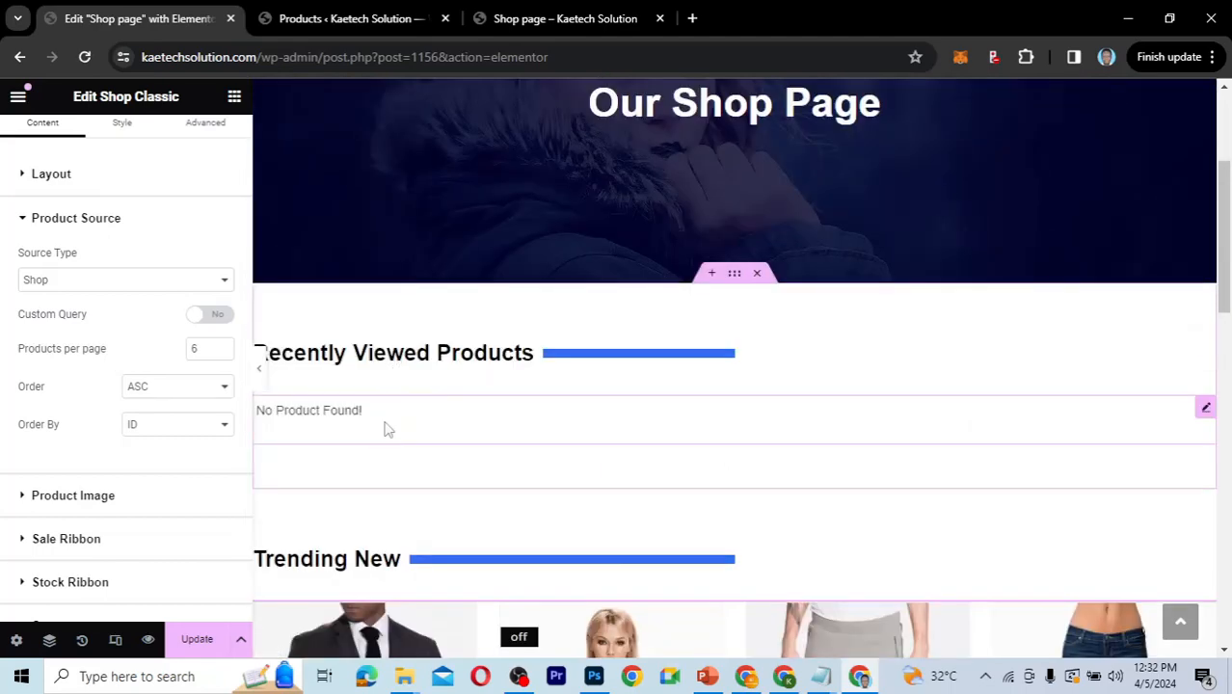
{"action": "scroll", "coordinate": [421, 461], "scroll_direction": "down", "scroll_amount": 1}
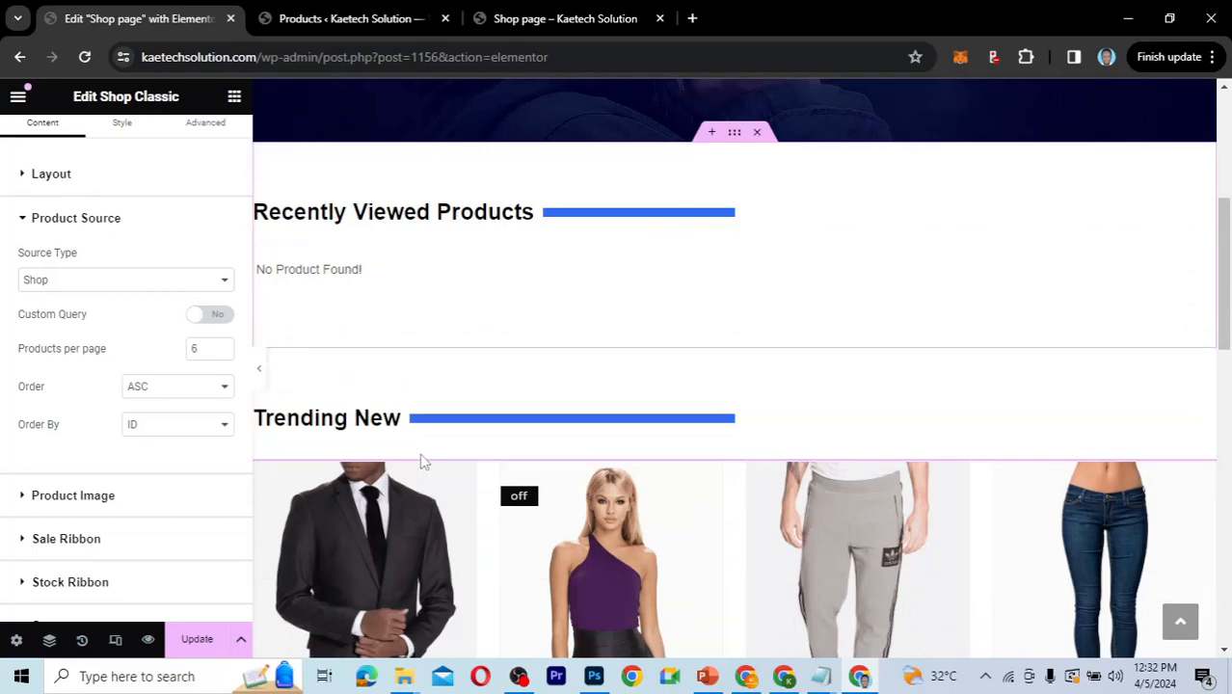
{"action": "scroll", "coordinate": [449, 317], "scroll_direction": "down", "scroll_amount": 5}
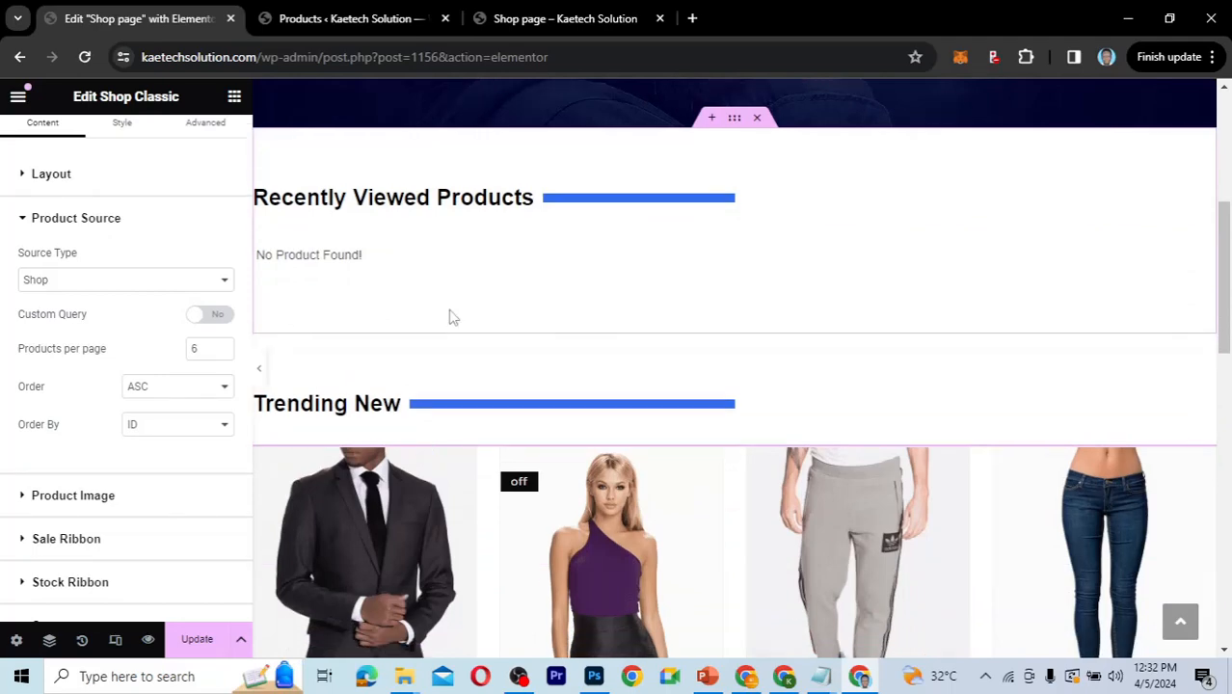
{"action": "scroll", "coordinate": [449, 317], "scroll_direction": "up", "scroll_amount": 2}
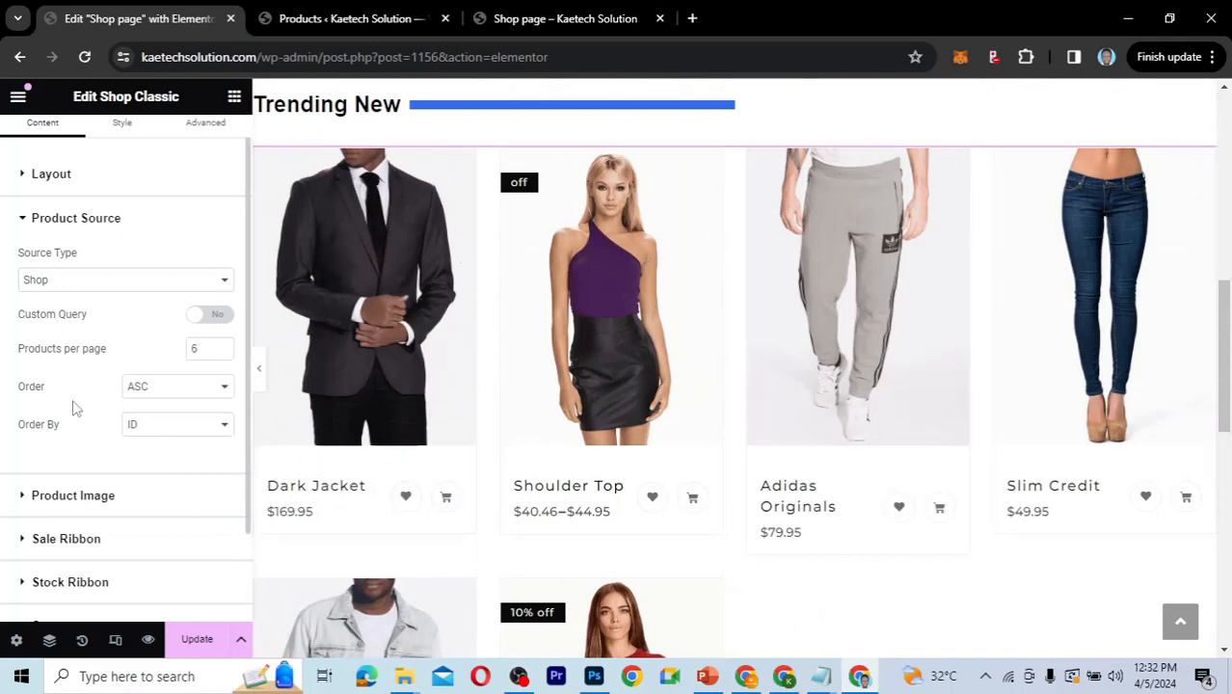
{"action": "scroll", "coordinate": [74, 405], "scroll_direction": "down", "scroll_amount": 2}
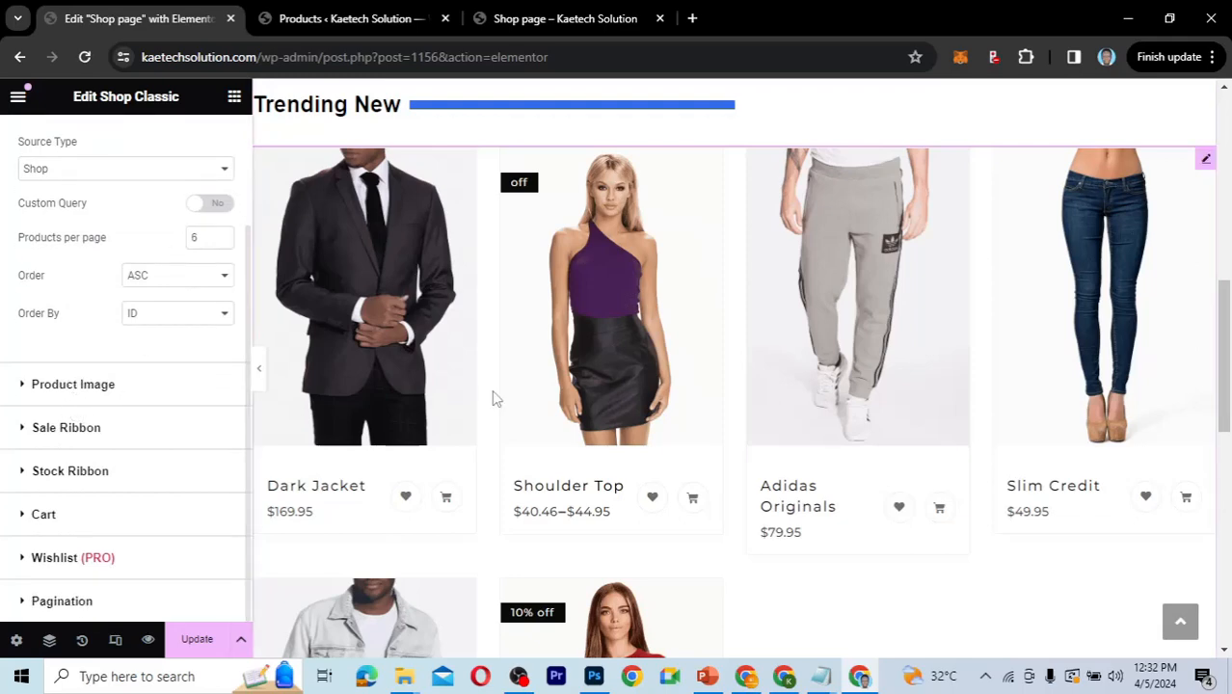
{"action": "scroll", "coordinate": [492, 399], "scroll_direction": "down", "scroll_amount": 1}
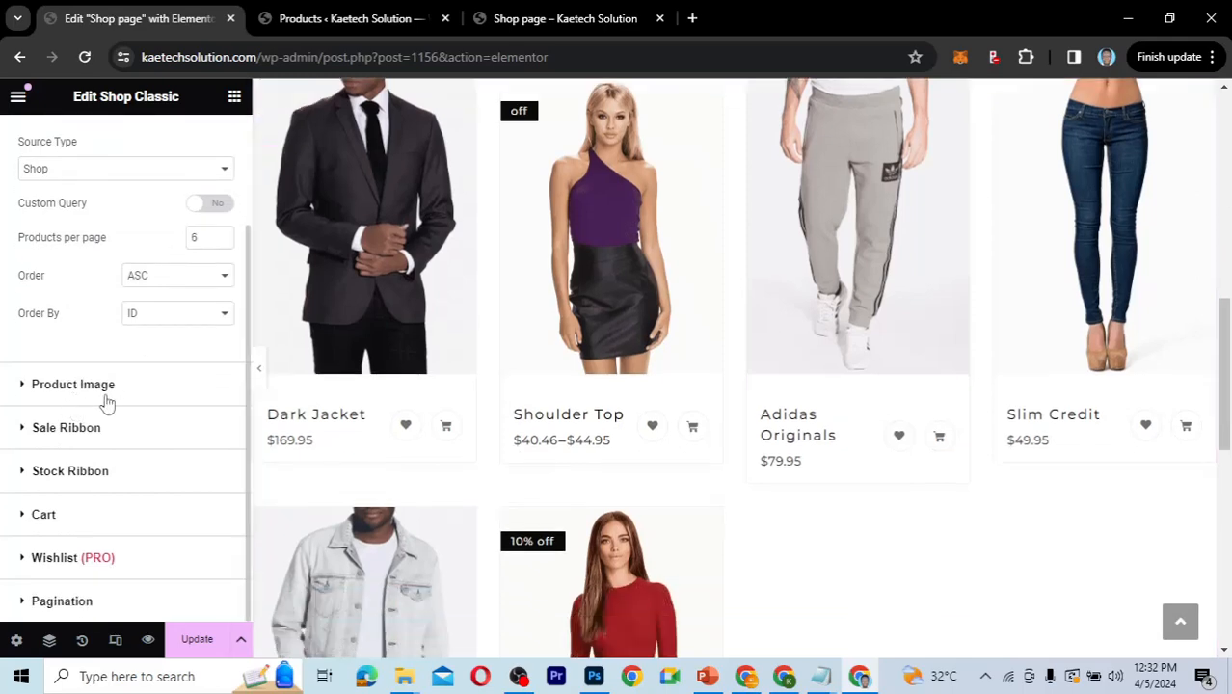
Step: Set the On Click action of the Shop Classic product images to Product Page
{"action": "scroll", "coordinate": [106, 402], "scroll_direction": "up", "scroll_amount": 2}
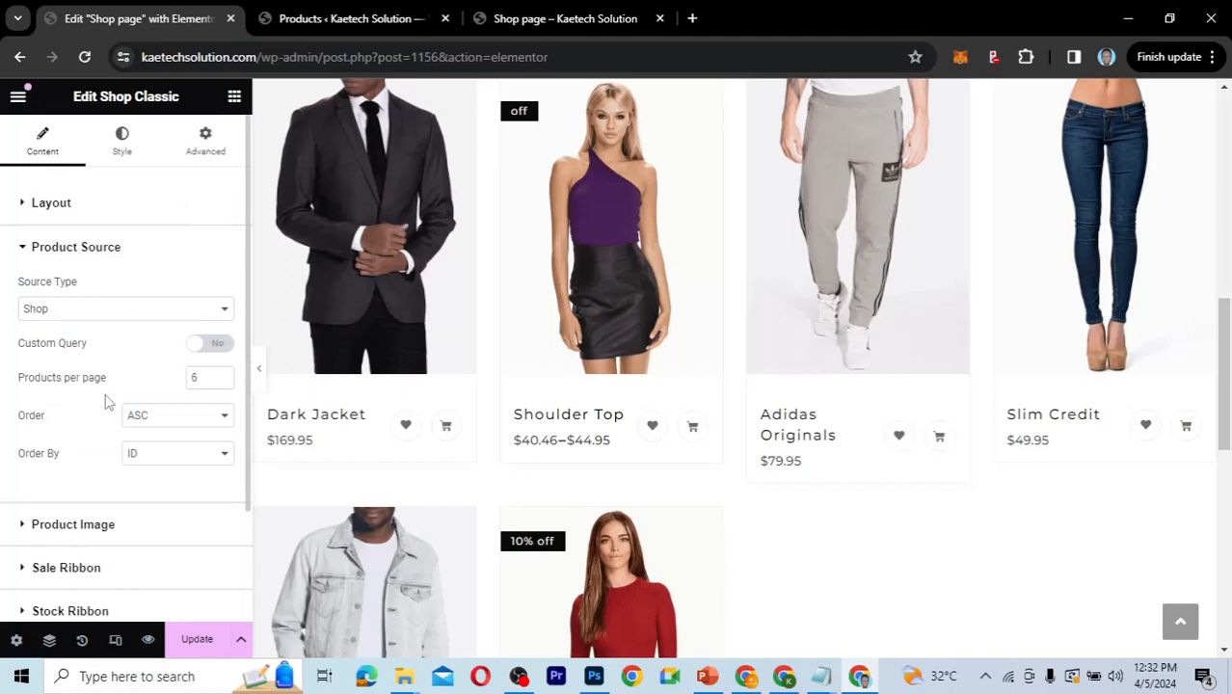
{"action": "scroll", "coordinate": [106, 402], "scroll_direction": "down", "scroll_amount": 2}
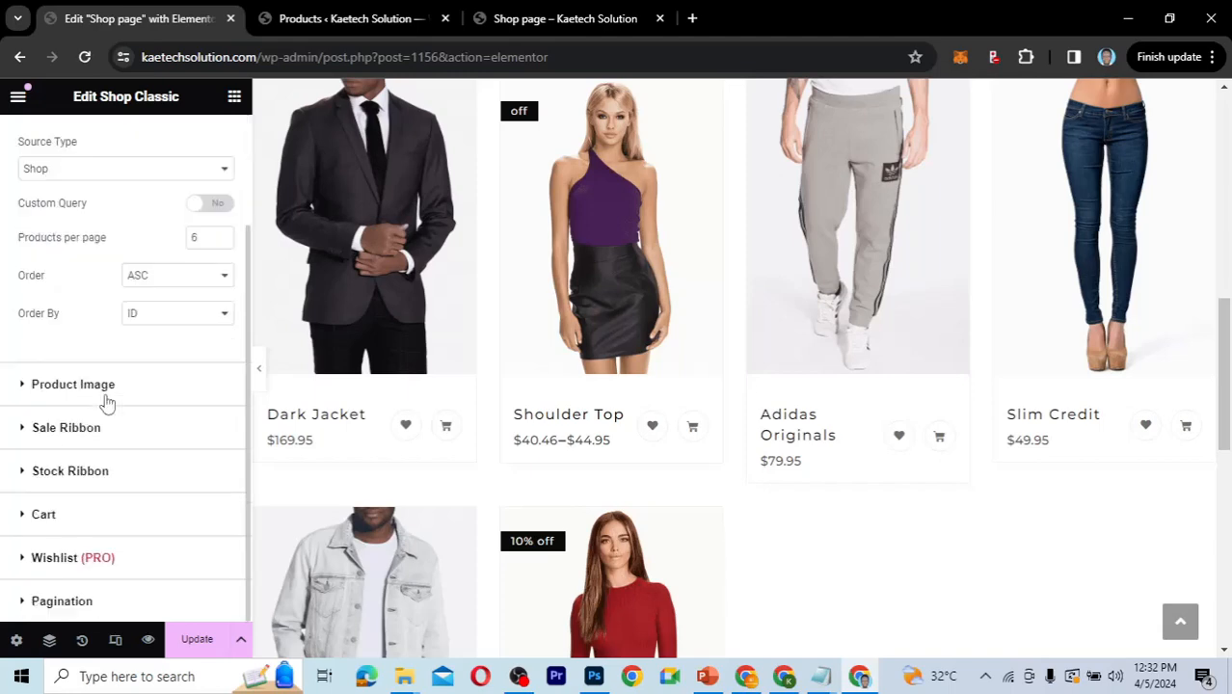
{"action": "left_click", "coordinate": [25, 386]}
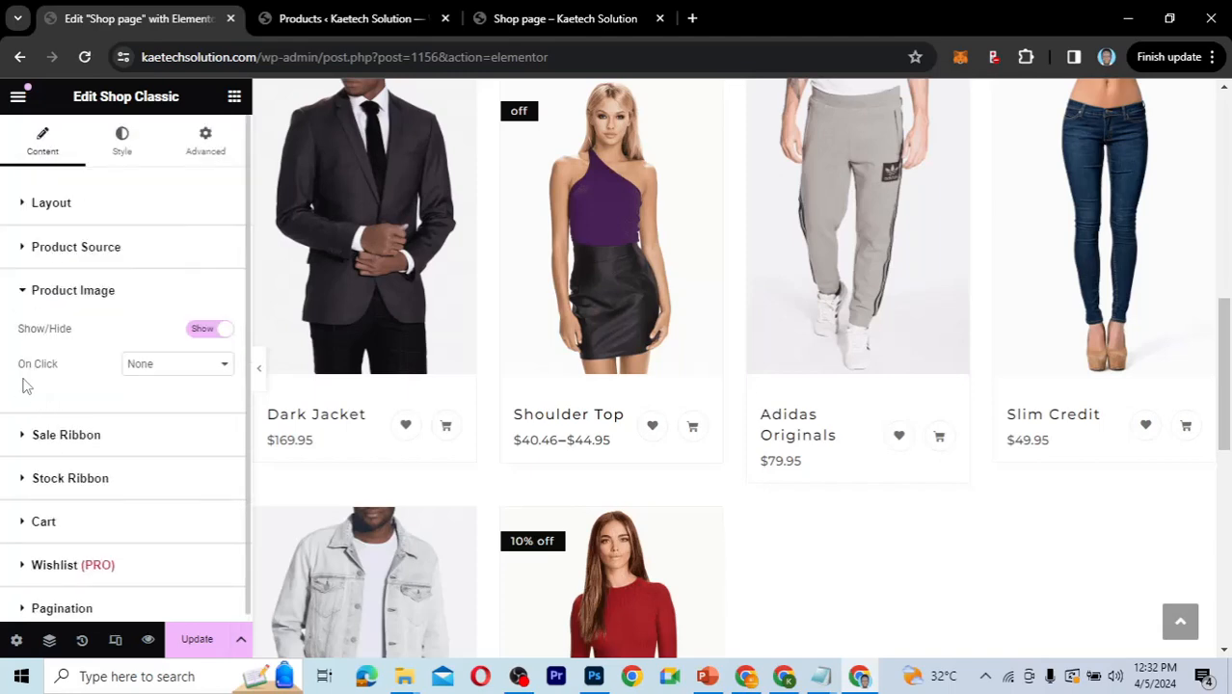
{"action": "left_click", "coordinate": [200, 376]}
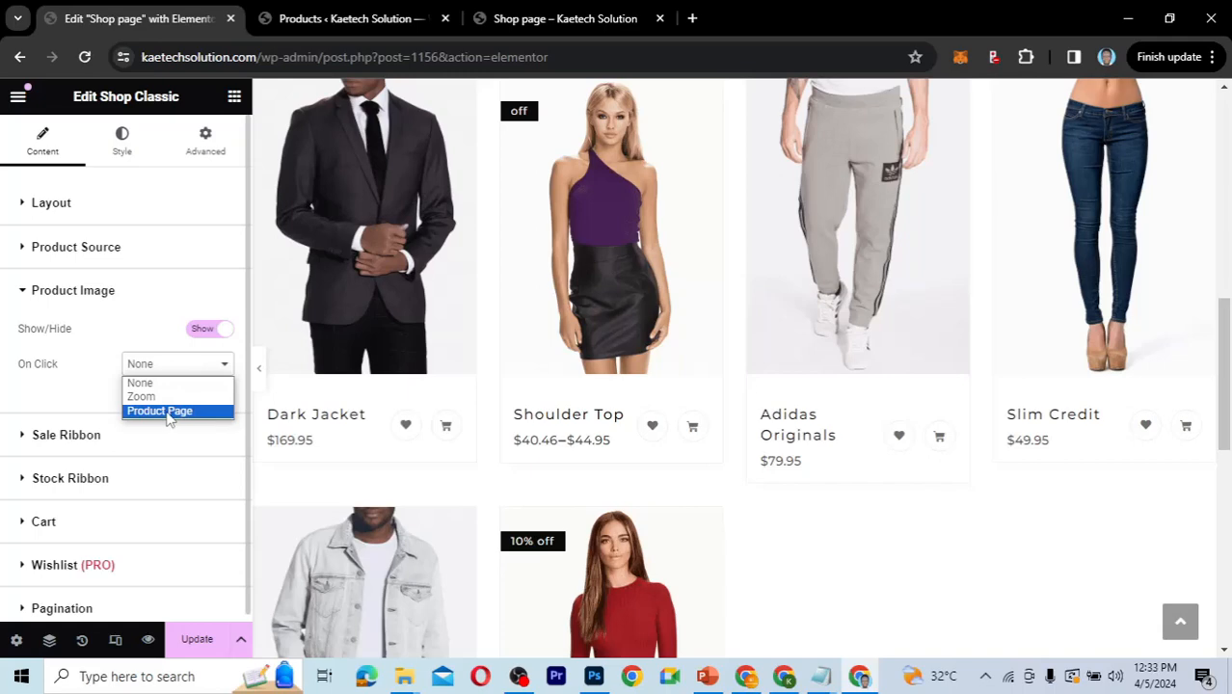
{"action": "left_click", "coordinate": [164, 412]}
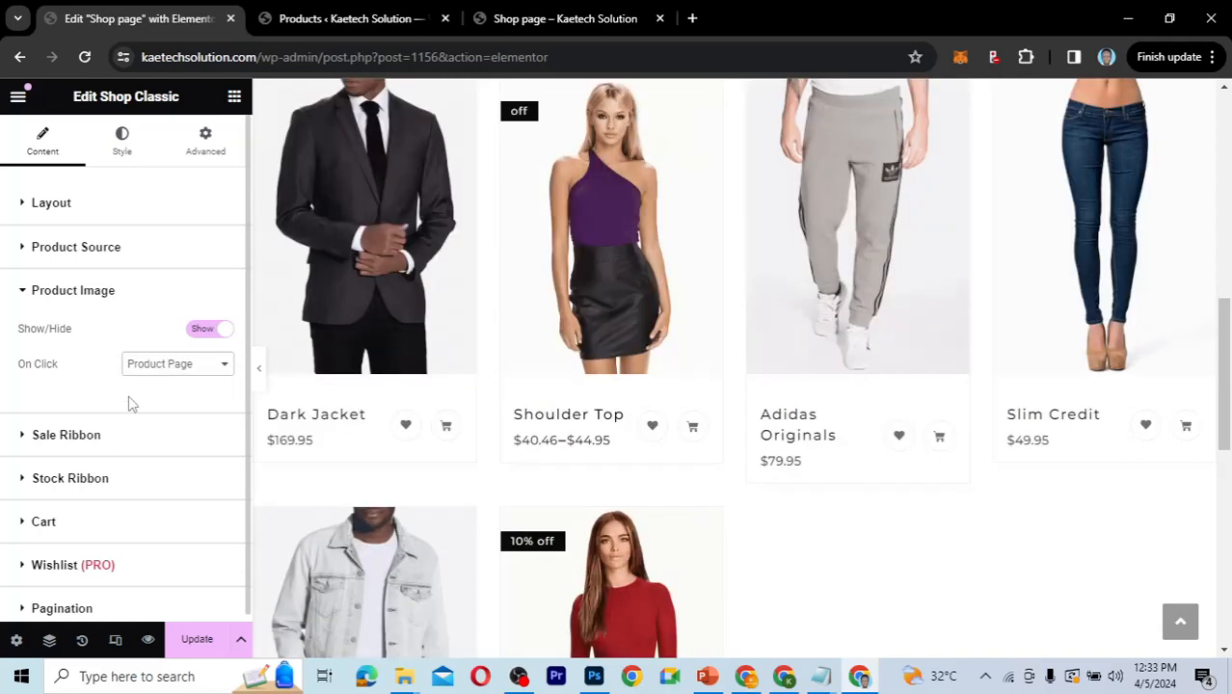
Step: Examine the Sale Ribbon and Stock Ribbon settings of Shop Classic and the discount ribbons on the product grid
{"action": "scroll", "coordinate": [132, 405], "scroll_direction": "down", "scroll_amount": 1}
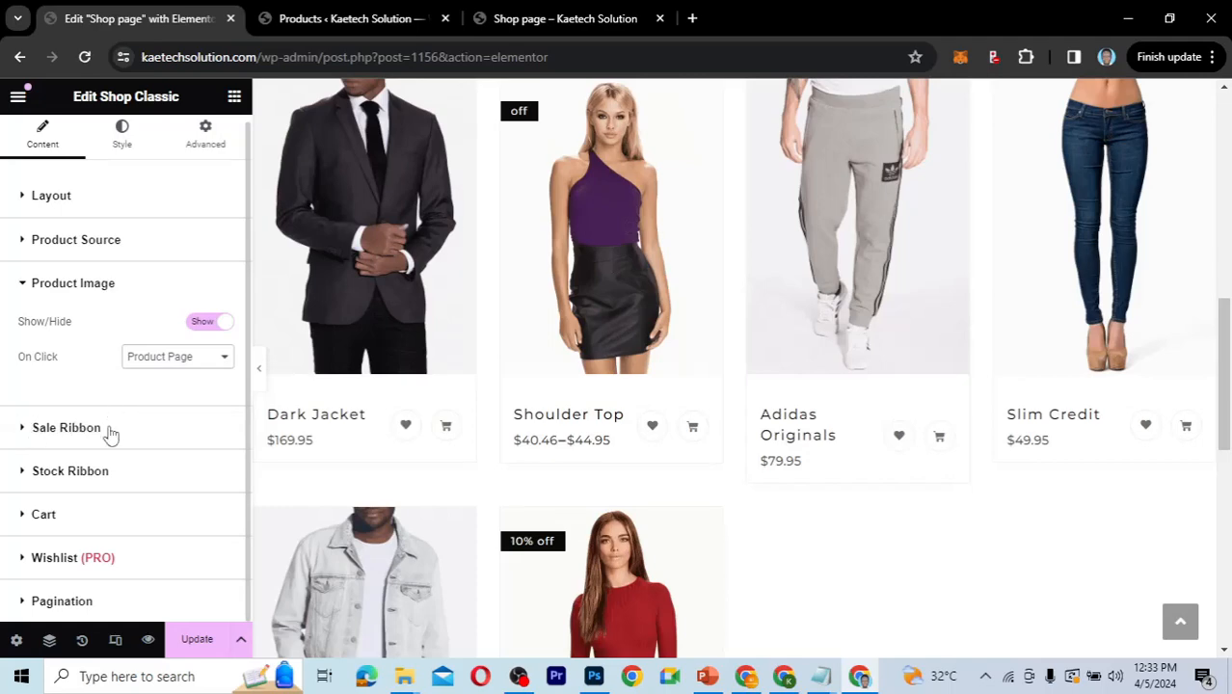
{"action": "left_click", "coordinate": [23, 427]}
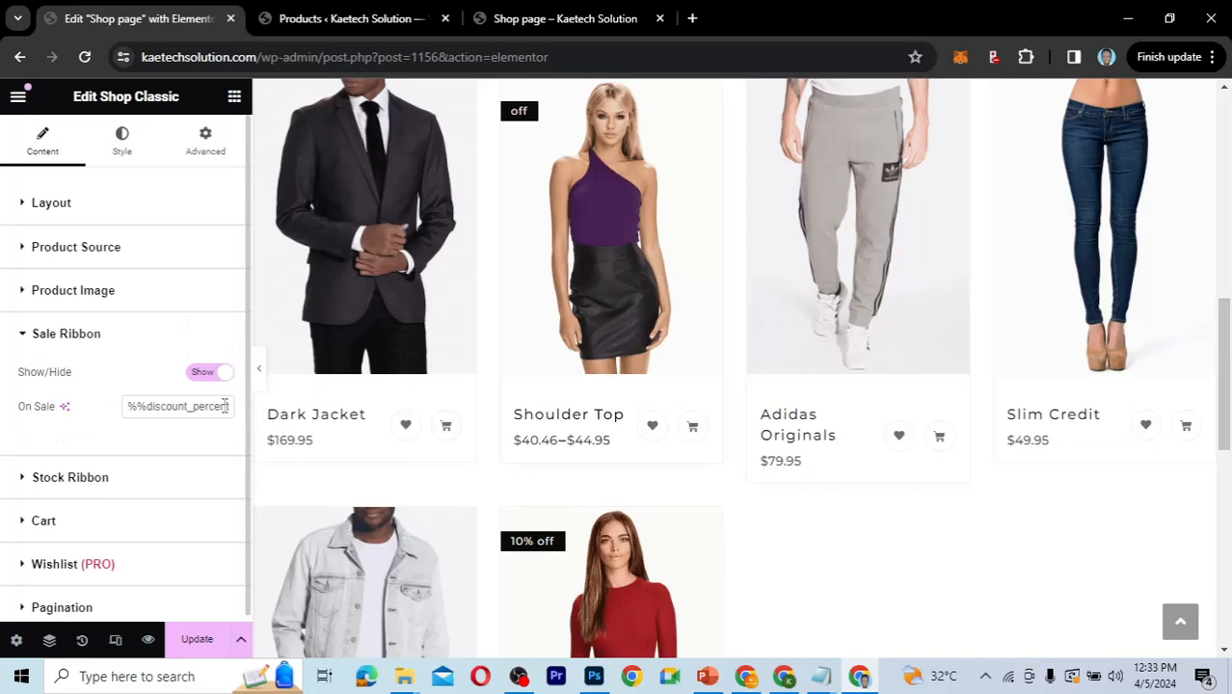
{"action": "scroll", "coordinate": [576, 183], "scroll_direction": "up", "scroll_amount": 1}
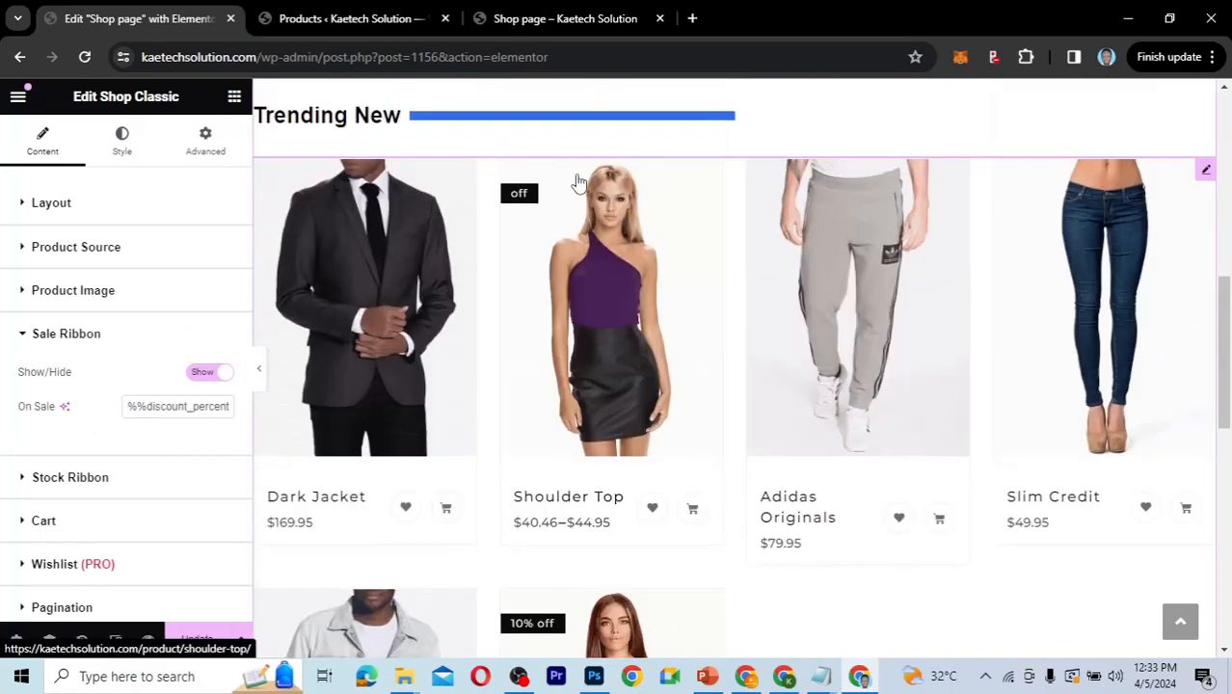
{"action": "scroll", "coordinate": [577, 184], "scroll_direction": "up", "scroll_amount": 2}
{"action": "scroll", "coordinate": [576, 183], "scroll_direction": "down", "scroll_amount": 4}
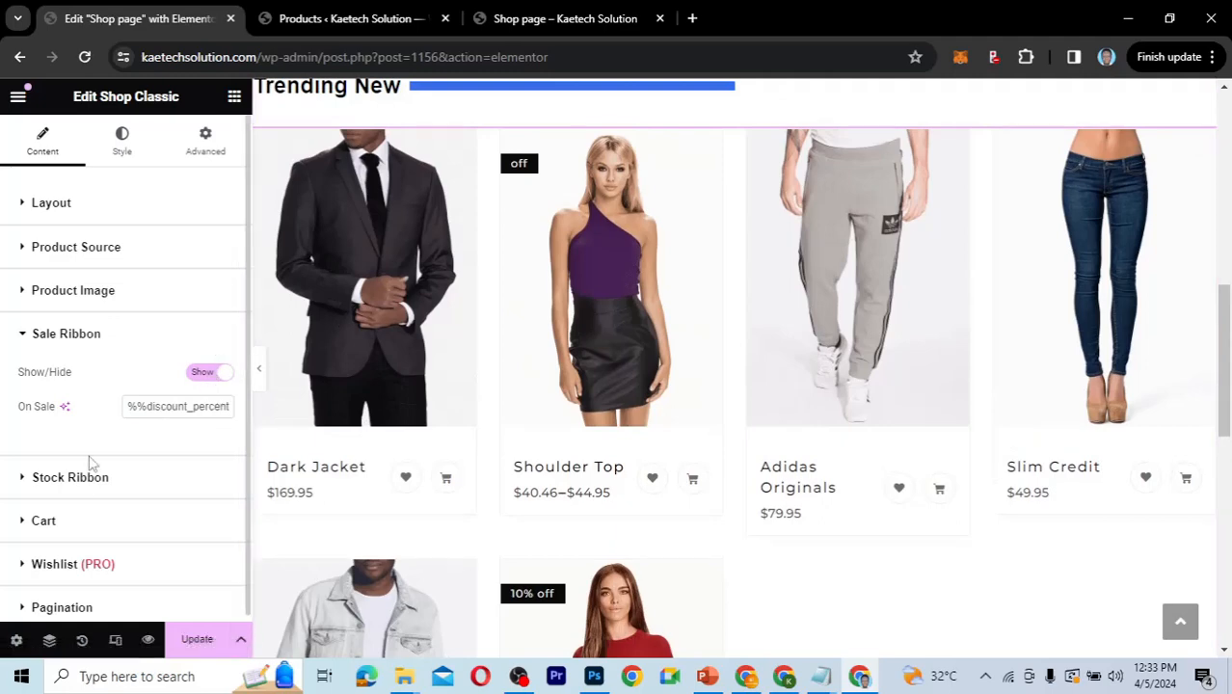
{"action": "left_click", "coordinate": [27, 478]}
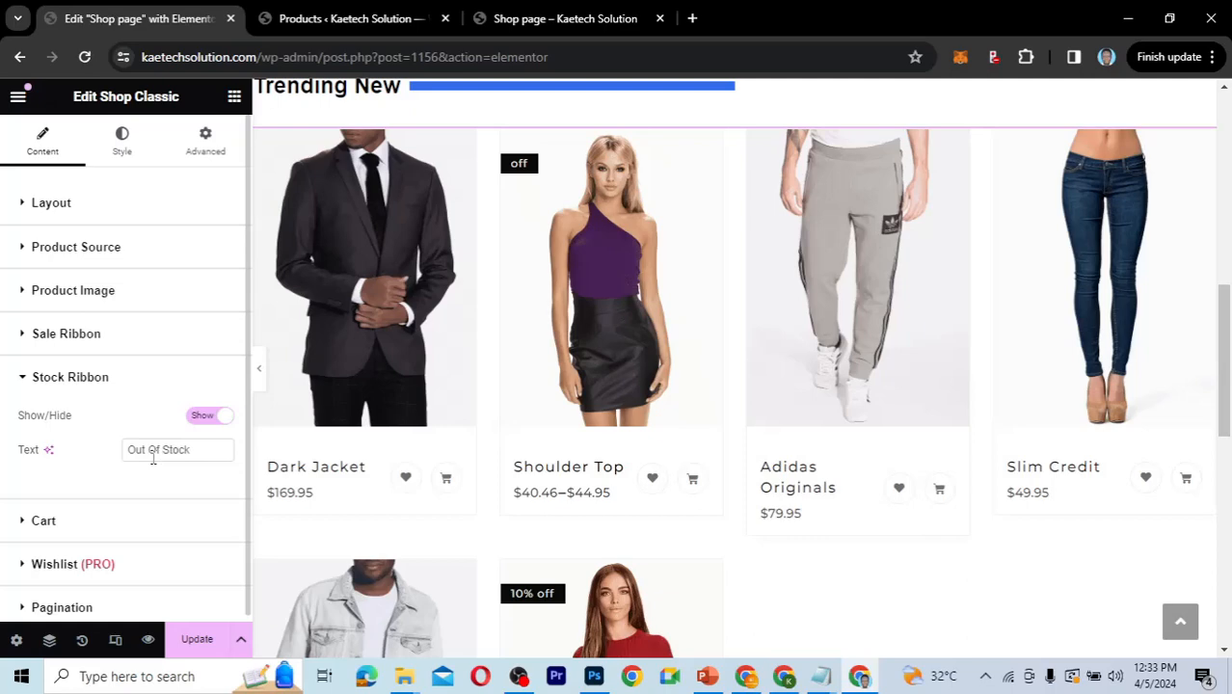
Step: Hide the cart icon on the Shop Classic products
{"action": "left_click", "coordinate": [21, 520]}
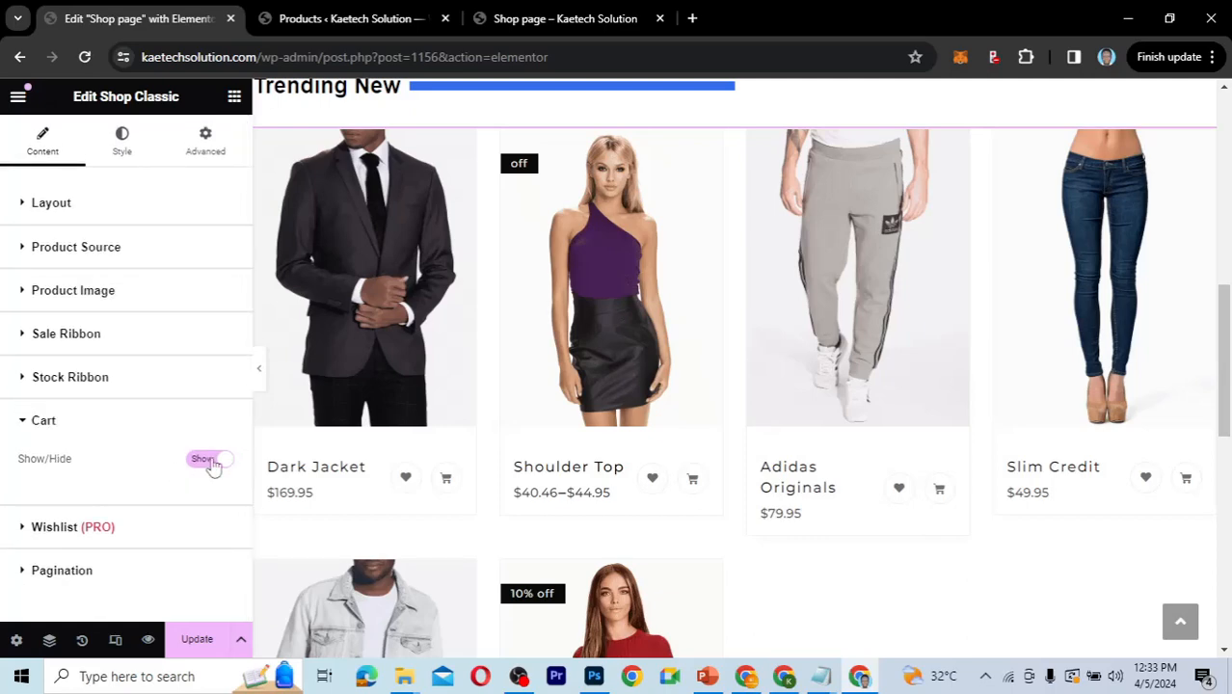
{"action": "left_click", "coordinate": [205, 461]}
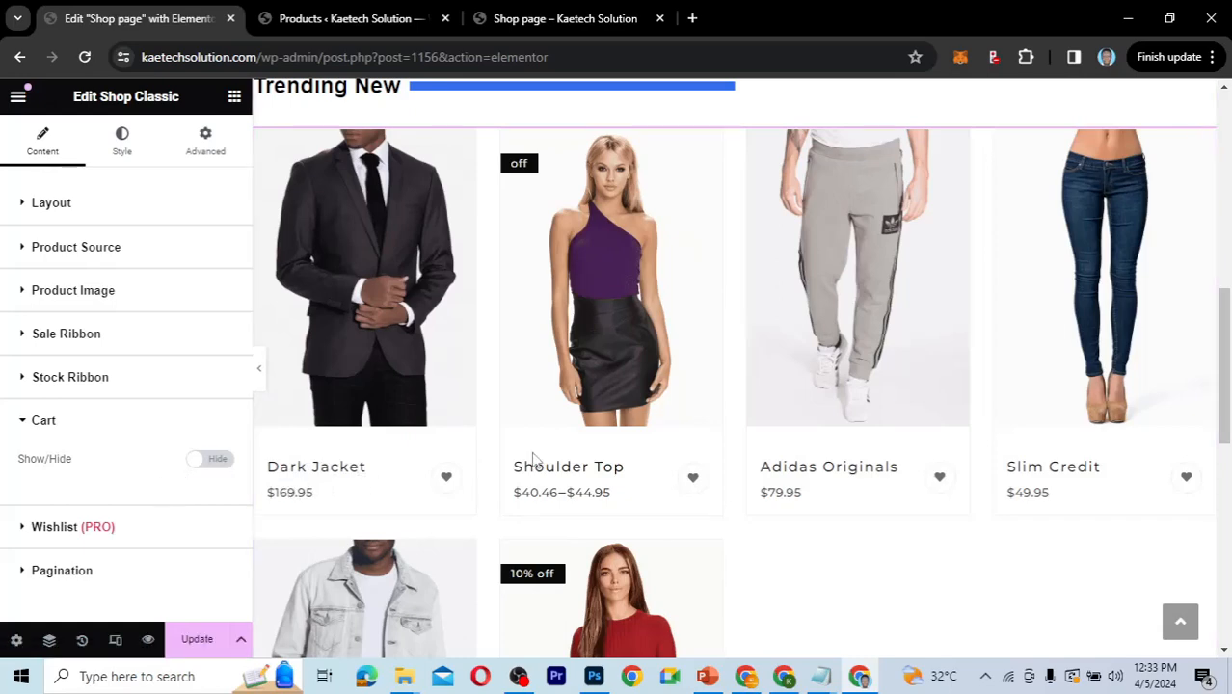
Step: Set the Shop Classic product source to 12 products per page and review the Trending New grid
{"action": "scroll", "coordinate": [533, 459], "scroll_direction": "down", "scroll_amount": 4}
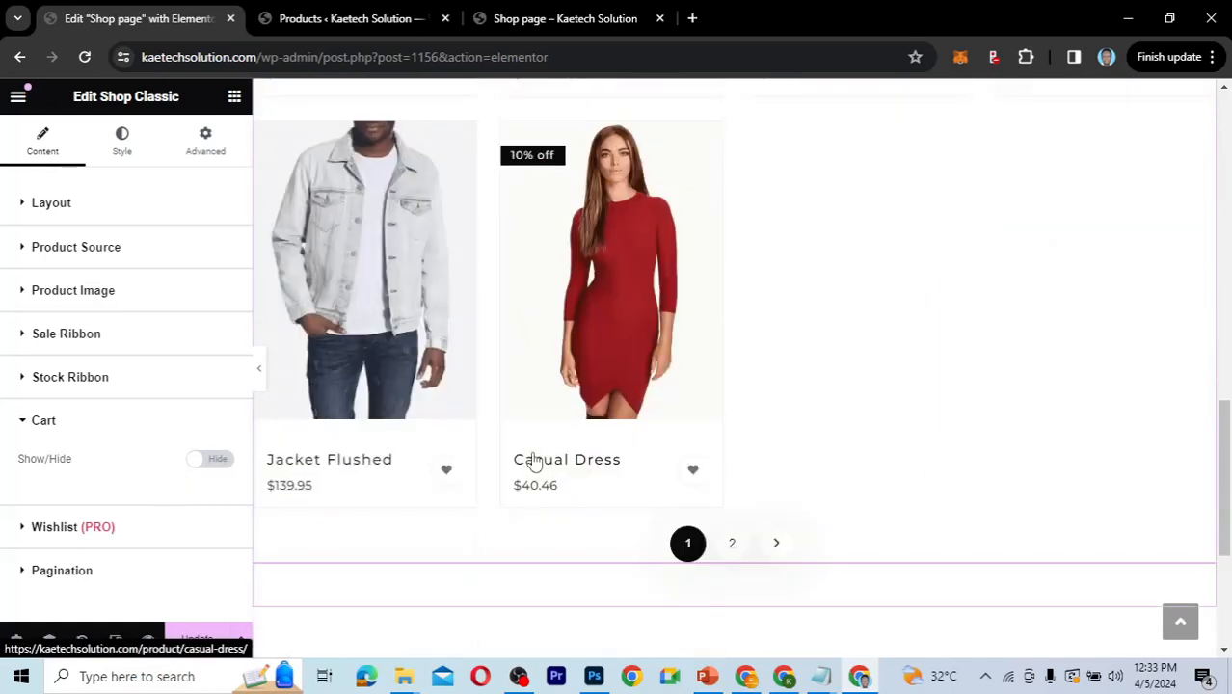
{"action": "scroll", "coordinate": [536, 462], "scroll_direction": "up", "scroll_amount": 1}
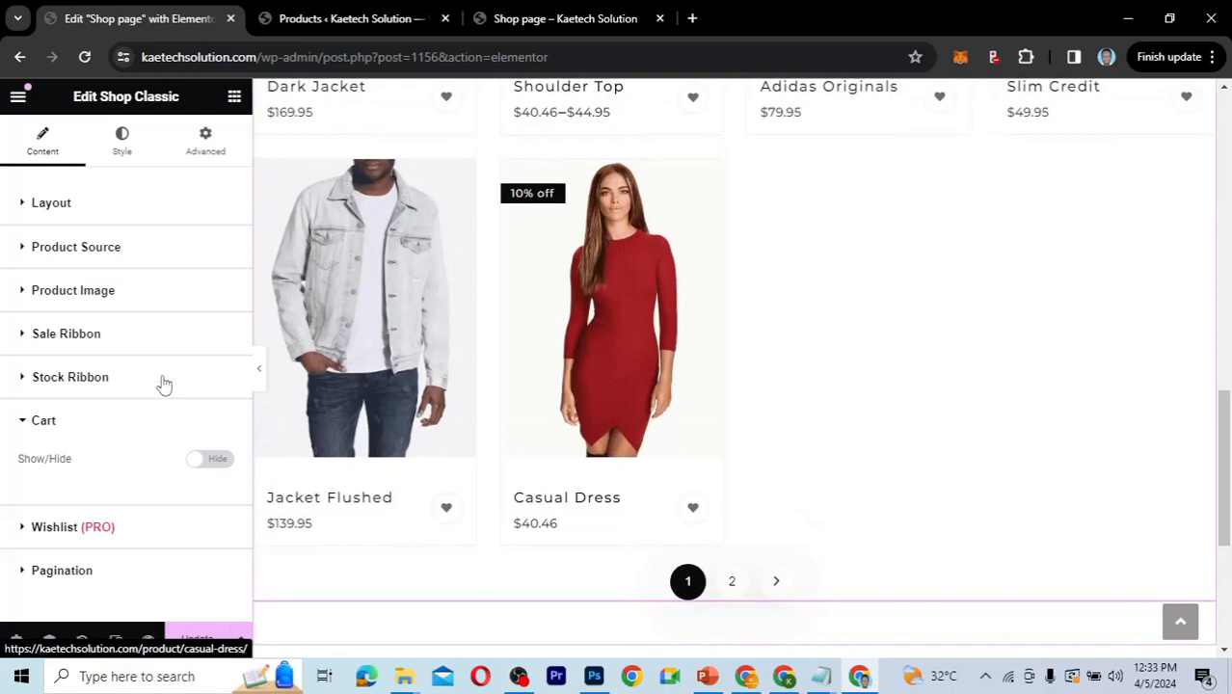
{"action": "left_click", "coordinate": [25, 205]}
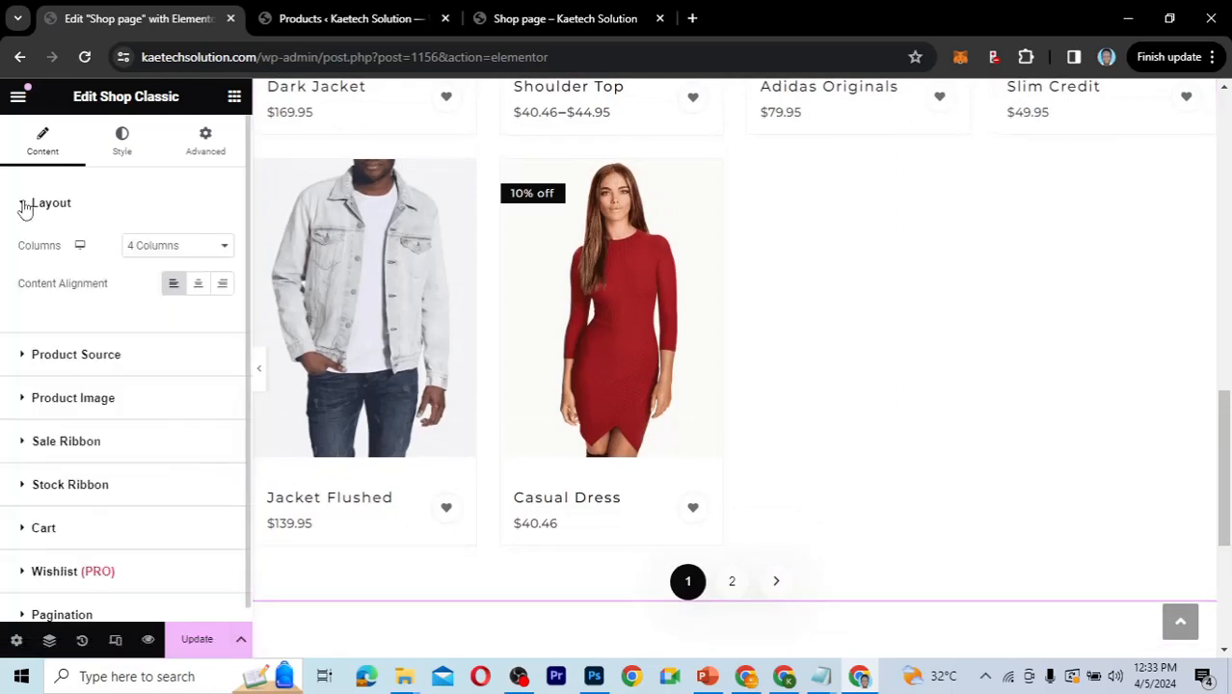
{"action": "left_click", "coordinate": [25, 206]}
{"action": "left_click", "coordinate": [25, 248]}
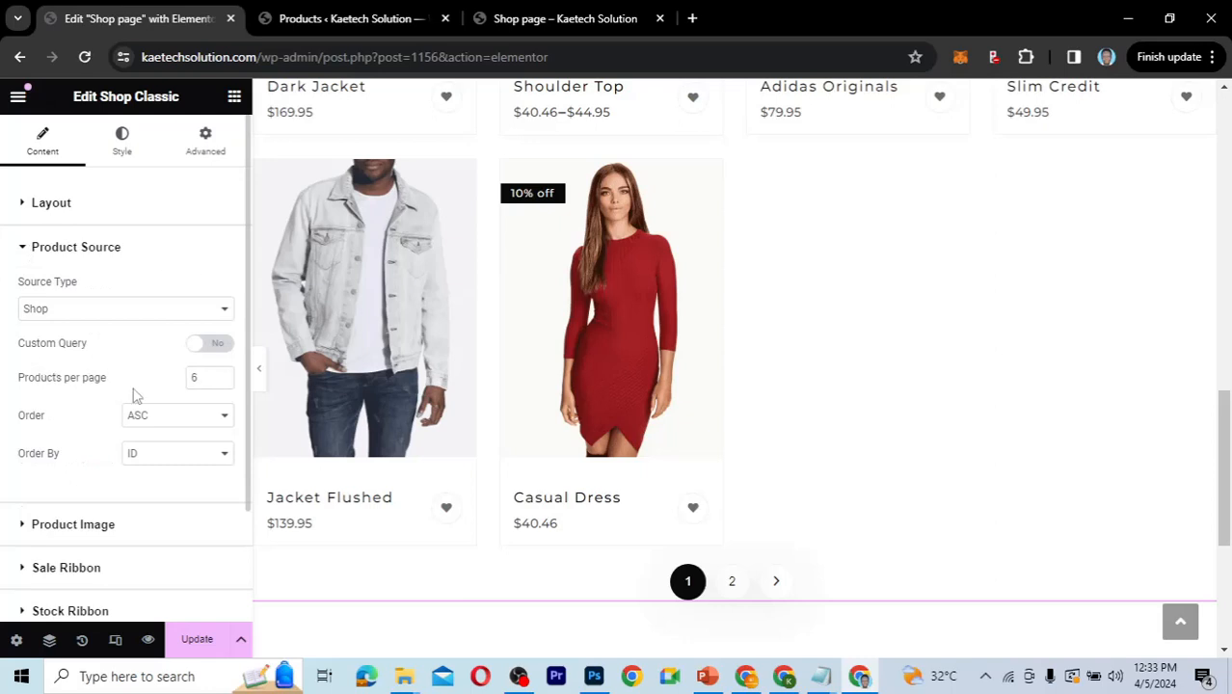
{"action": "left_click_drag", "start_coordinate": [206, 379], "coordinate": [182, 383]}
{"action": "type", "text": "12"}
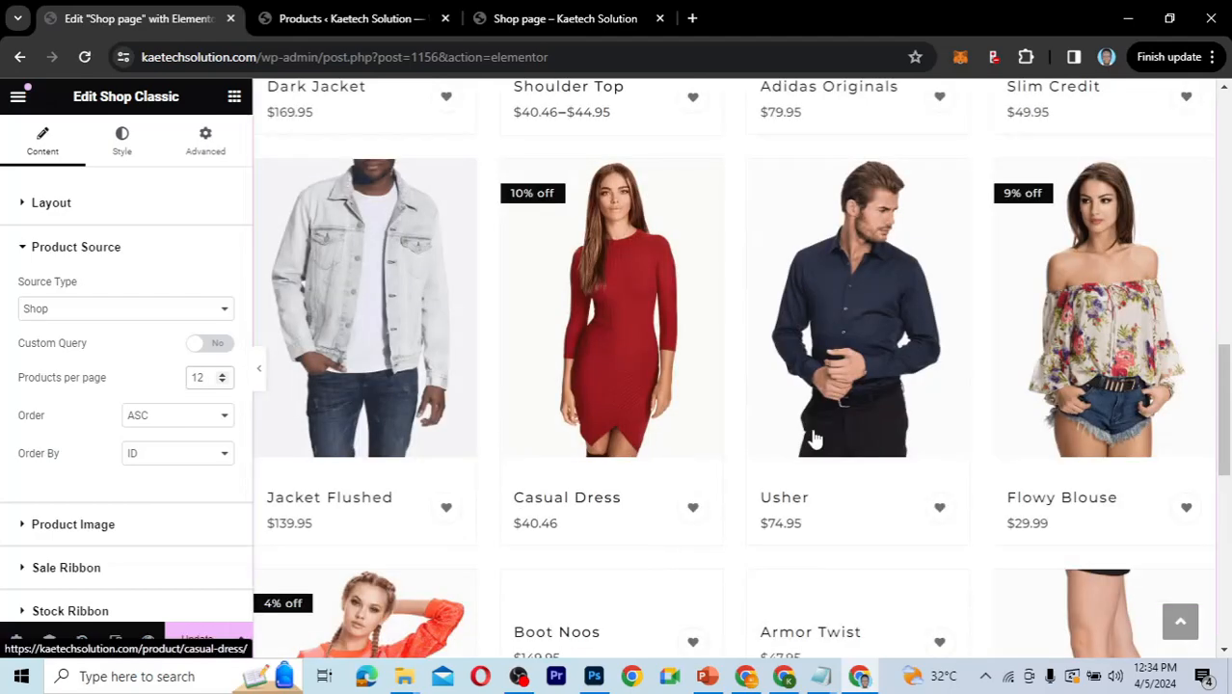
{"action": "scroll", "coordinate": [835, 440], "scroll_direction": "down", "scroll_amount": 4}
{"action": "scroll", "coordinate": [835, 441], "scroll_direction": "down", "scroll_amount": 3}
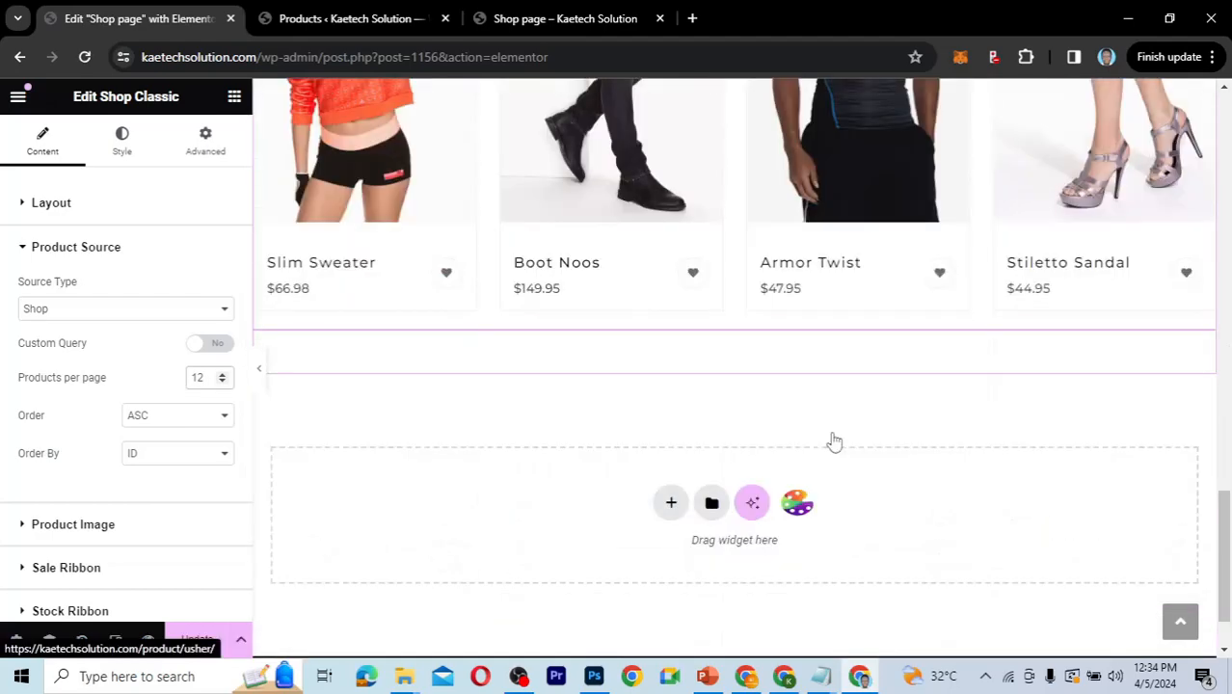
{"action": "scroll", "coordinate": [835, 440], "scroll_direction": "up", "scroll_amount": 8}
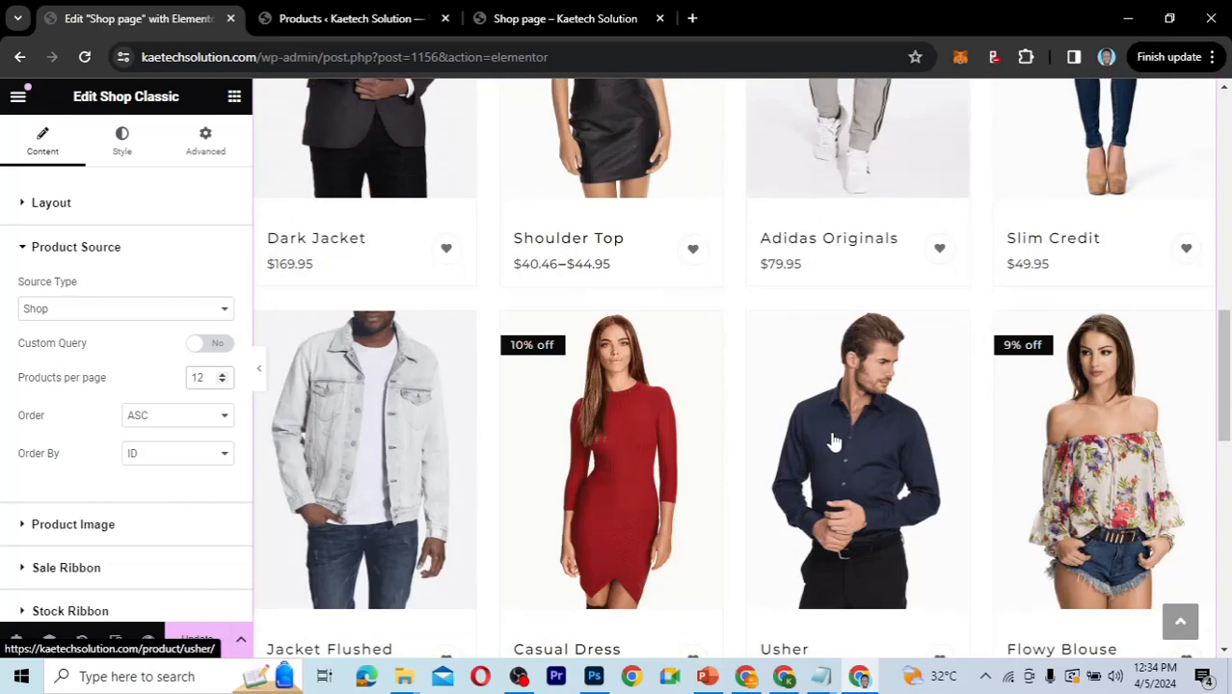
{"action": "scroll", "coordinate": [835, 440], "scroll_direction": "up", "scroll_amount": 3}
{"action": "scroll", "coordinate": [835, 440], "scroll_direction": "down", "scroll_amount": 2}
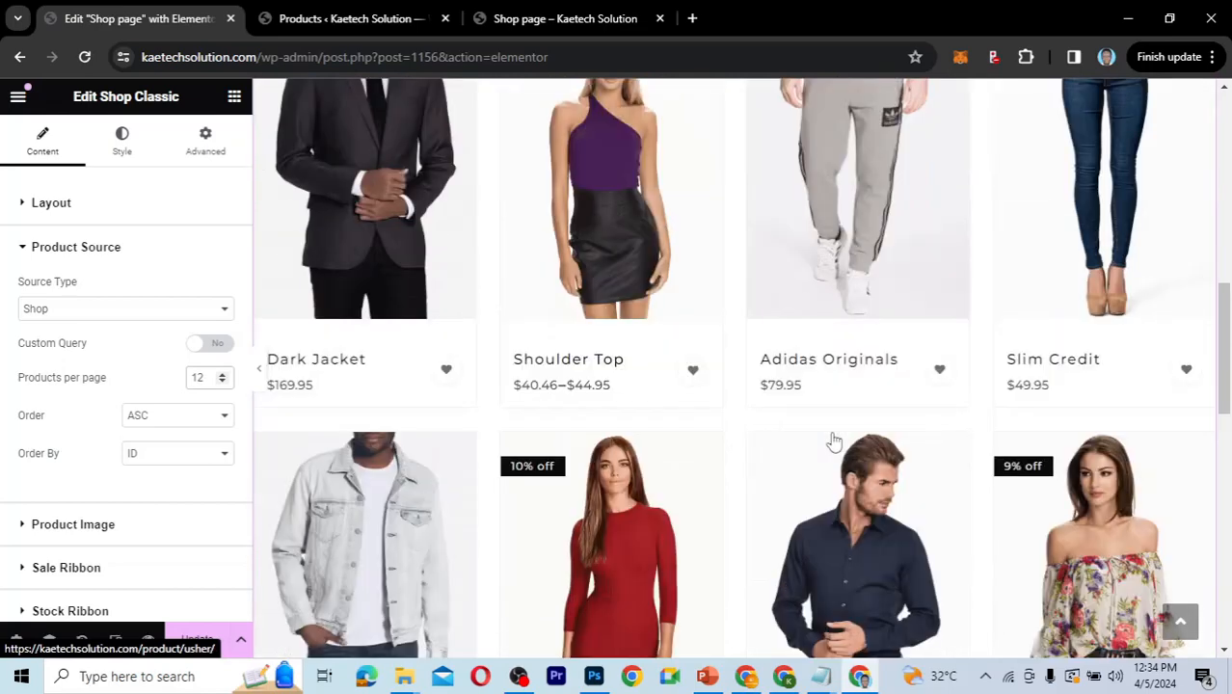
{"action": "scroll", "coordinate": [835, 441], "scroll_direction": "down", "scroll_amount": 5}
{"action": "scroll", "coordinate": [835, 440], "scroll_direction": "down", "scroll_amount": 2}
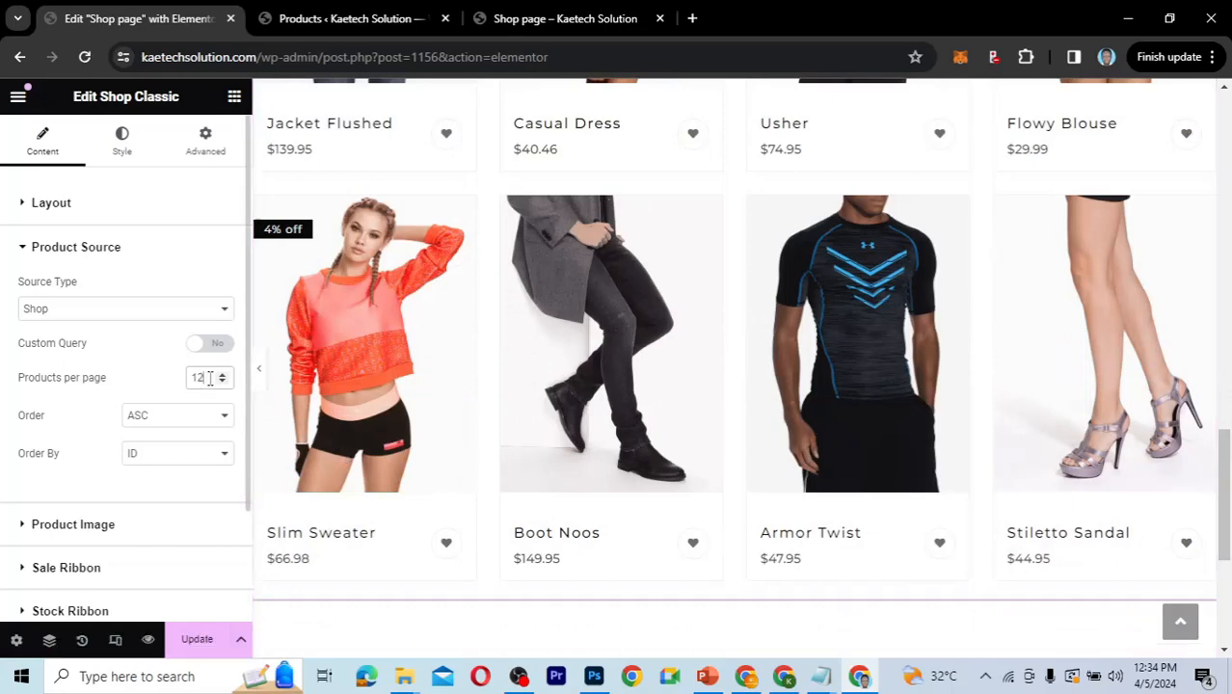
Step: Reduce the Shop Classic grid to 8 products per page and check the resulting rows
{"action": "left_click_drag", "start_coordinate": [205, 377], "coordinate": [170, 374]}
{"action": "type", "text": "8"}
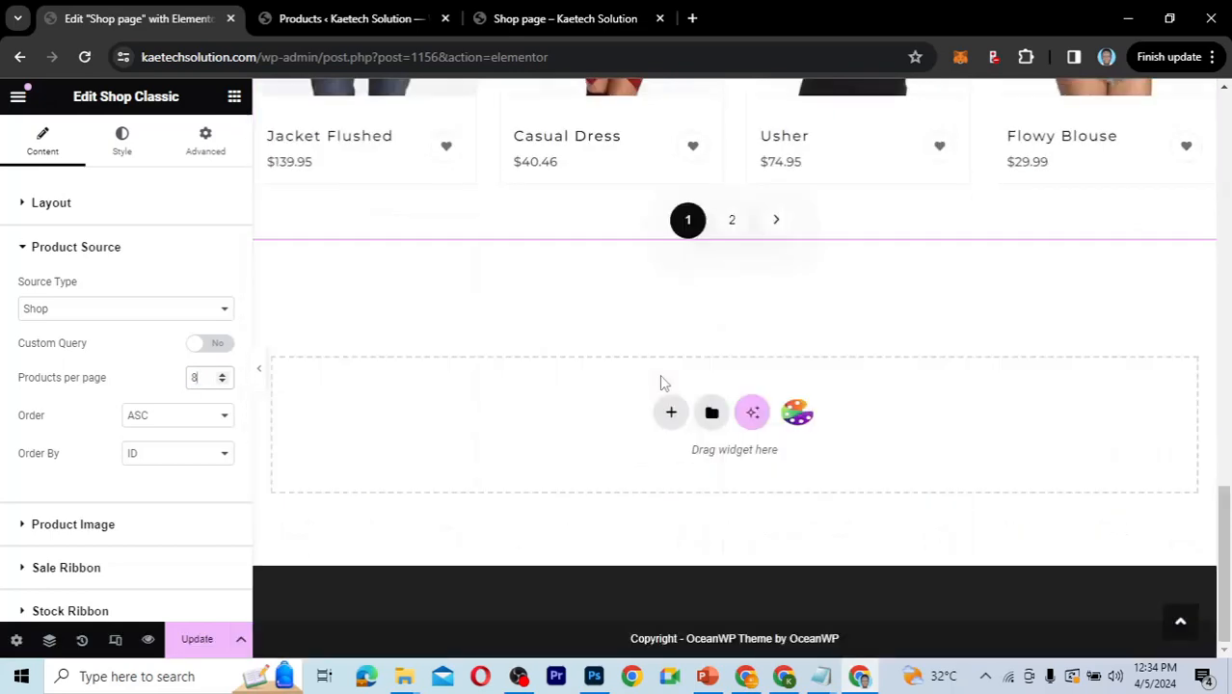
{"action": "scroll", "coordinate": [772, 362], "scroll_direction": "up", "scroll_amount": 3}
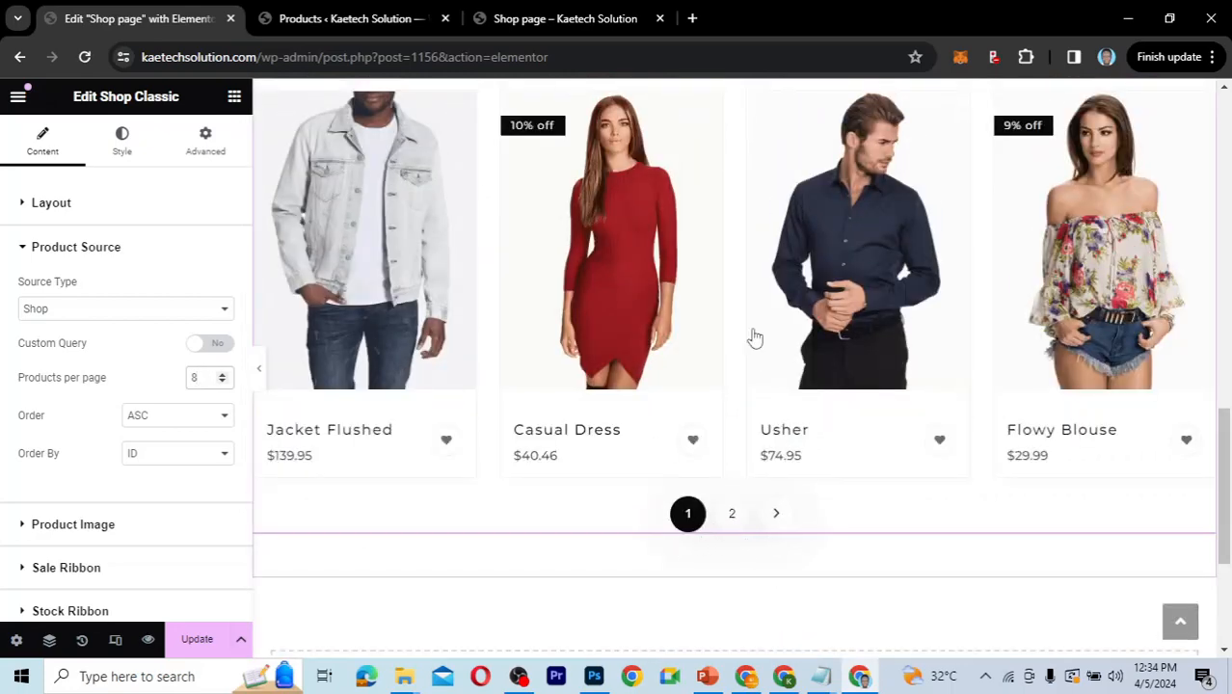
{"action": "scroll", "coordinate": [751, 338], "scroll_direction": "up", "scroll_amount": 3}
{"action": "scroll", "coordinate": [755, 337], "scroll_direction": "down", "scroll_amount": 3}
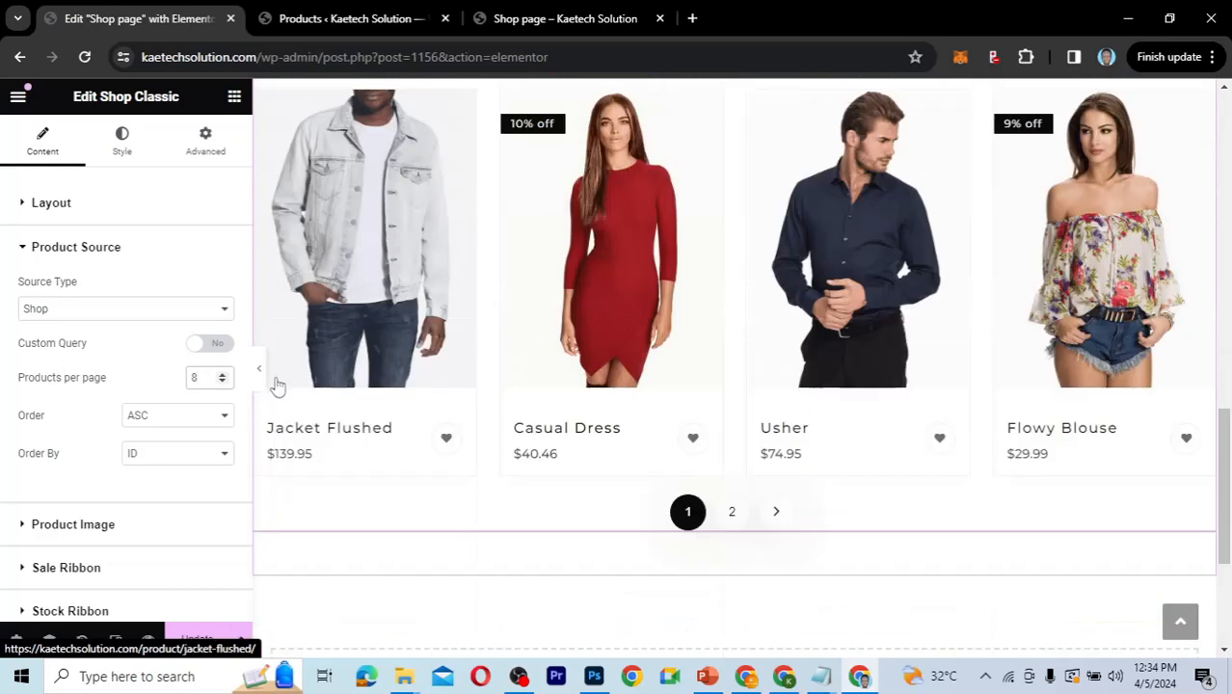
Step: Set the products per page of Shop Classic back to 12 and check the last product row
{"action": "left_click_drag", "start_coordinate": [208, 377], "coordinate": [177, 379]}
{"action": "type", "text": "12"}
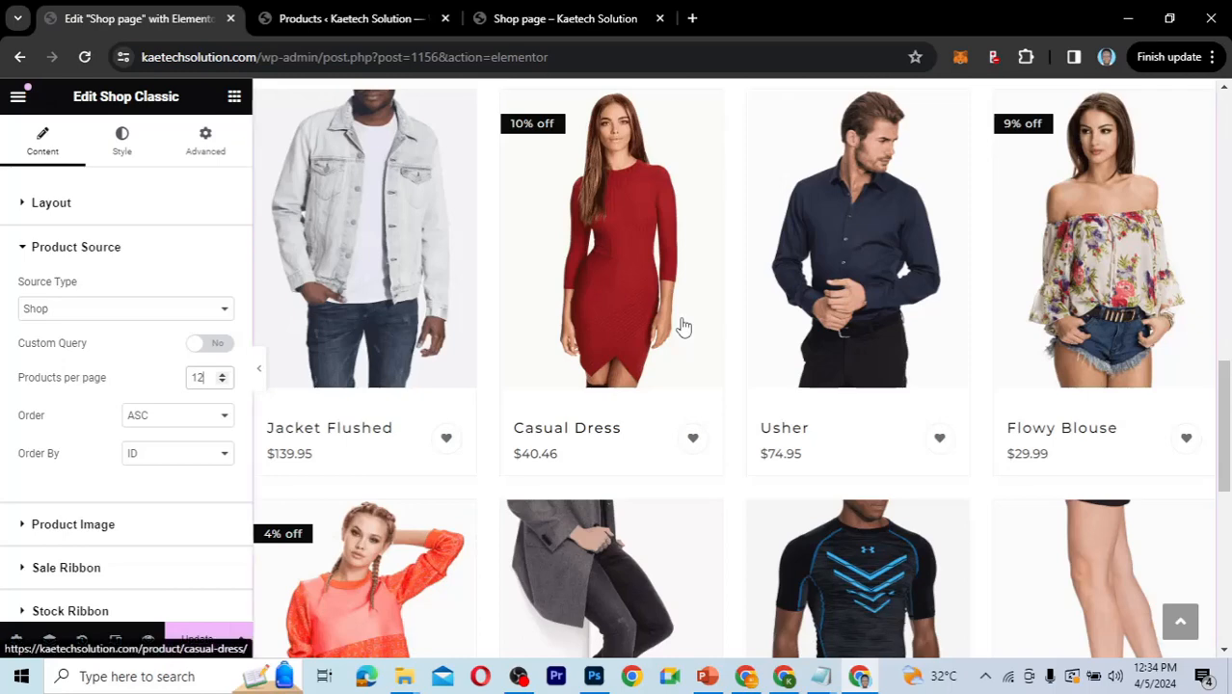
{"action": "scroll", "coordinate": [683, 328], "scroll_direction": "down", "scroll_amount": 3}
{"action": "scroll", "coordinate": [699, 490], "scroll_direction": "down", "scroll_amount": 2}
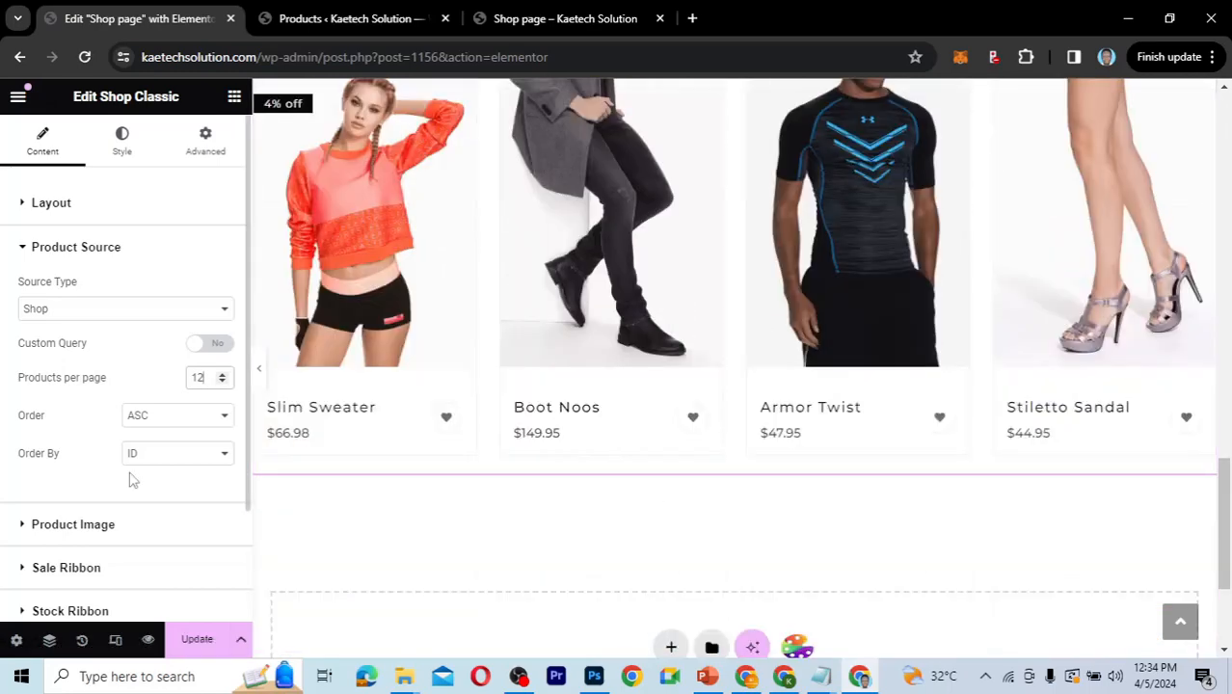
Step: Open the style settings of Shop Classic and examine the Card options alongside the Trending New grid
{"action": "left_click", "coordinate": [136, 149]}
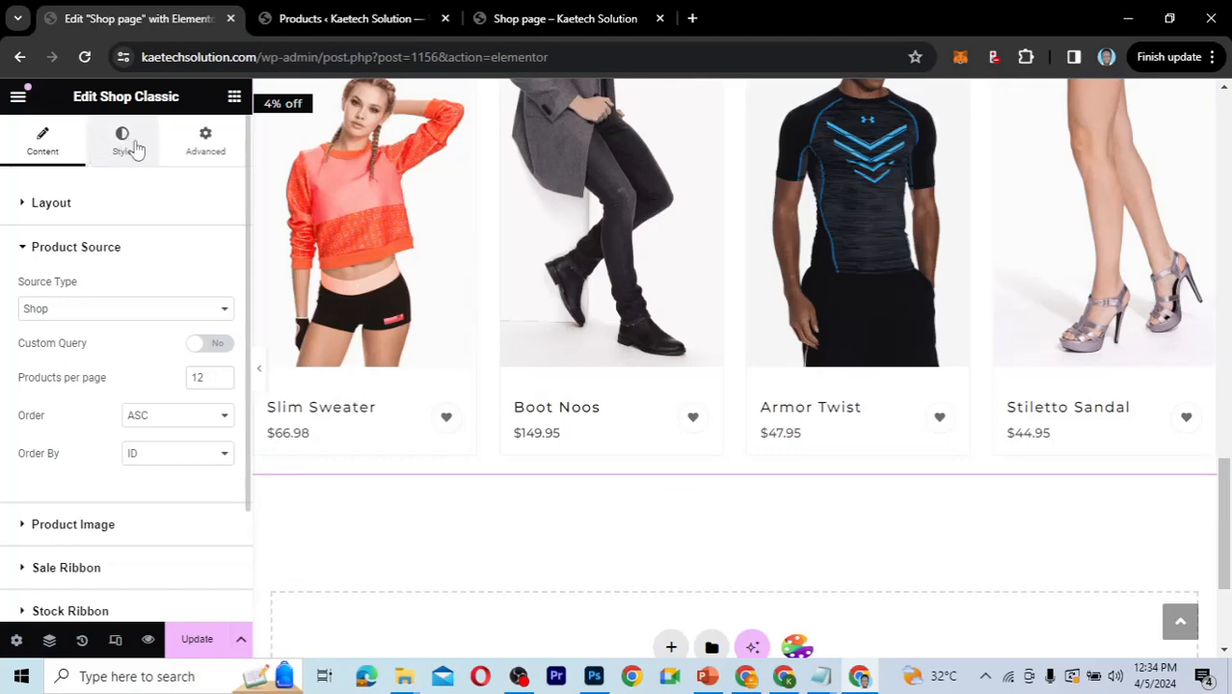
{"action": "scroll", "coordinate": [688, 233], "scroll_direction": "up", "scroll_amount": 8}
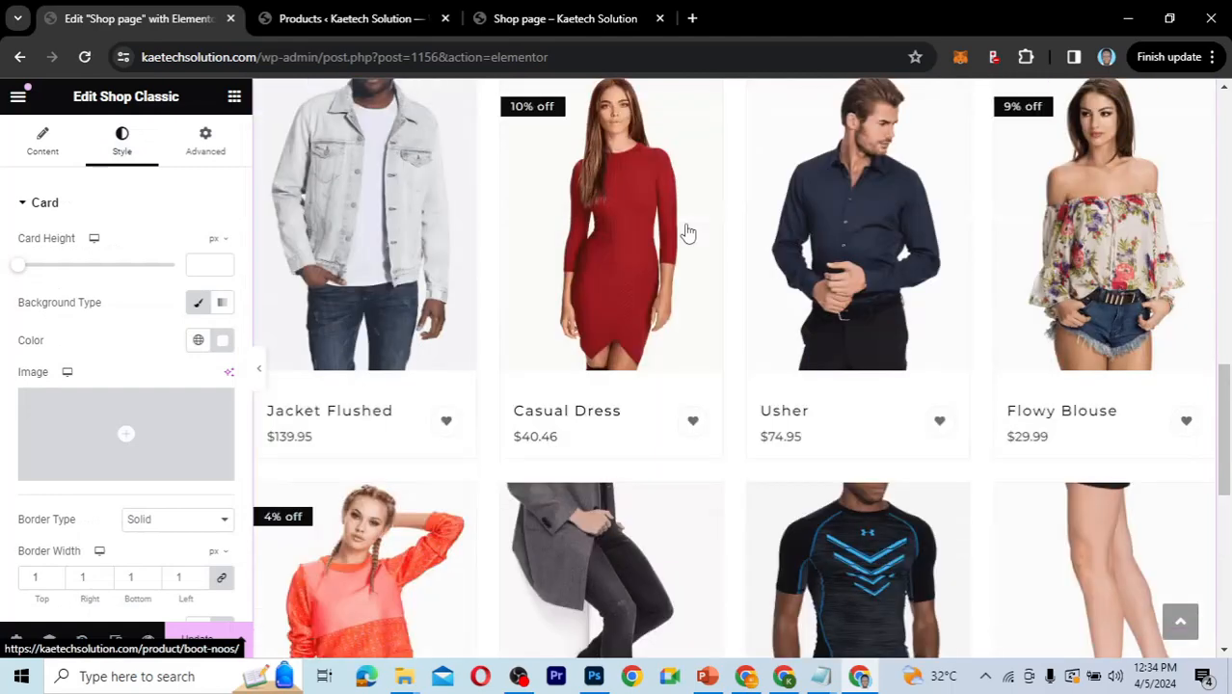
{"action": "scroll", "coordinate": [688, 233], "scroll_direction": "up", "scroll_amount": 3}
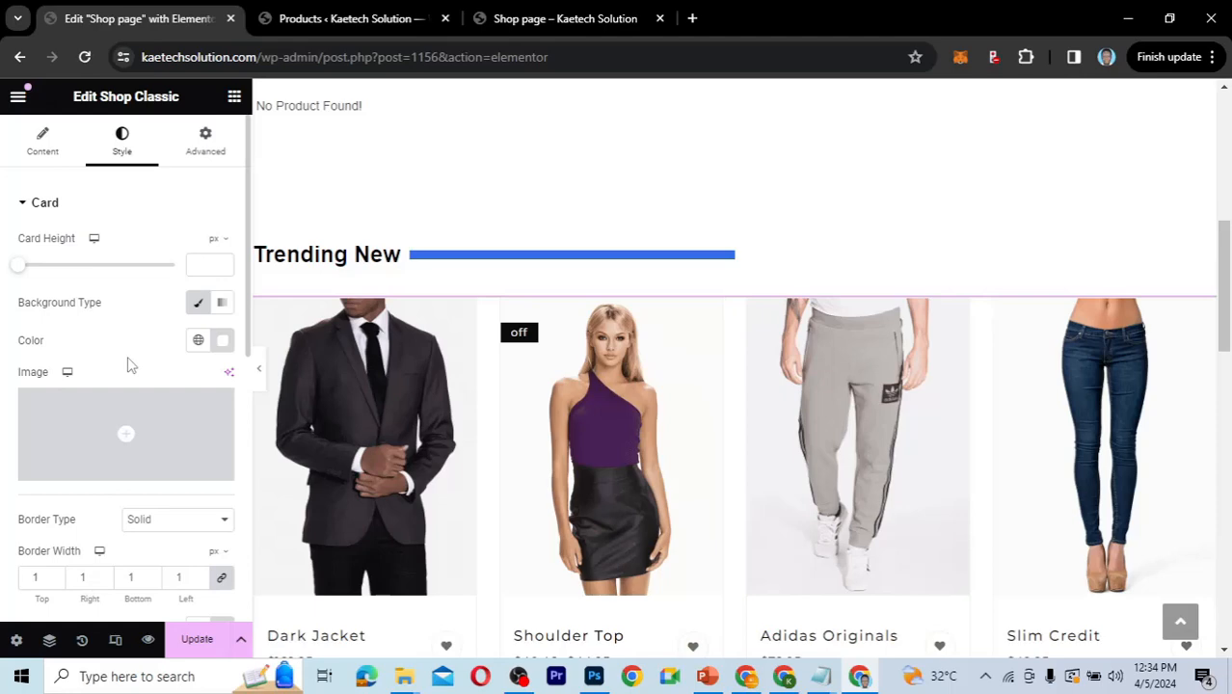
{"action": "scroll", "coordinate": [407, 384], "scroll_direction": "down", "scroll_amount": 2}
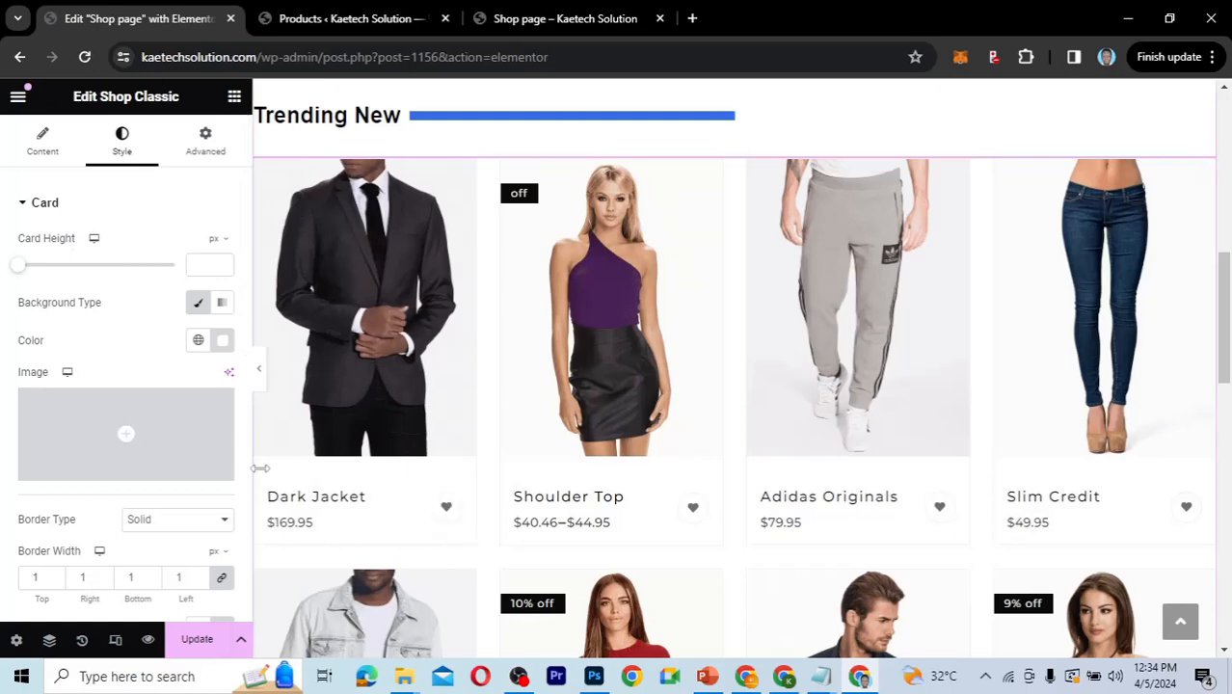
Step: Try a dark blue background color, #0D11C7, for the Shop Classic product cards
{"action": "left_click", "coordinate": [223, 342]}
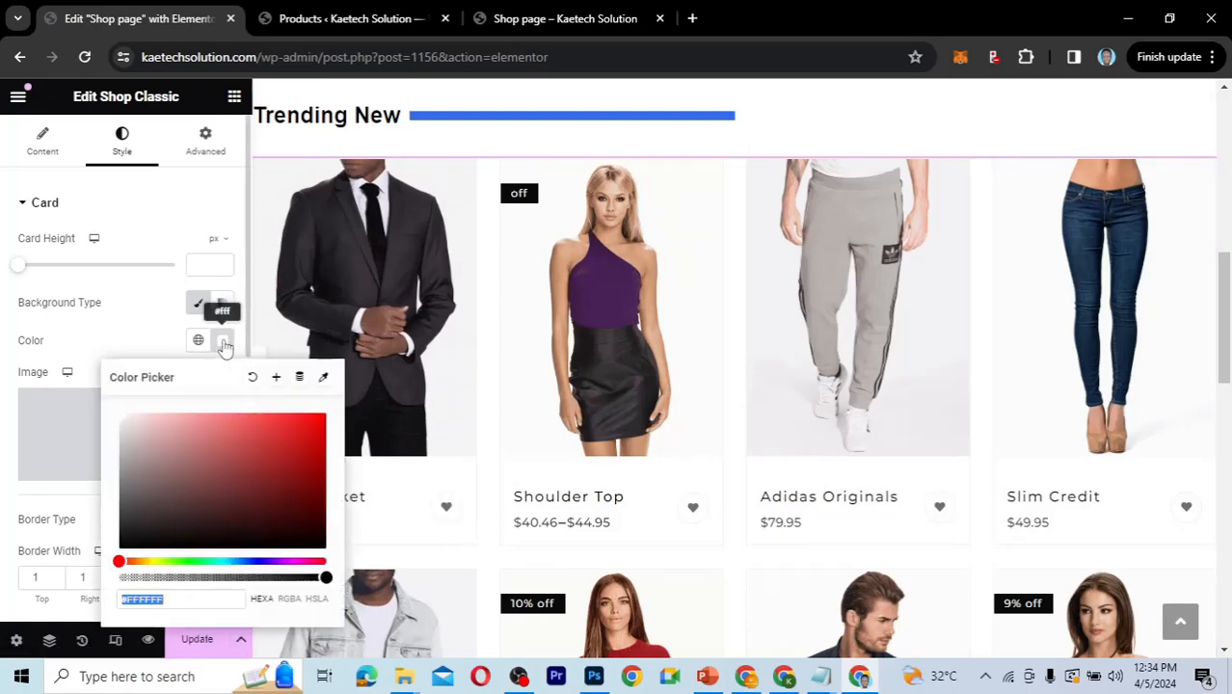
{"action": "left_click", "coordinate": [251, 563]}
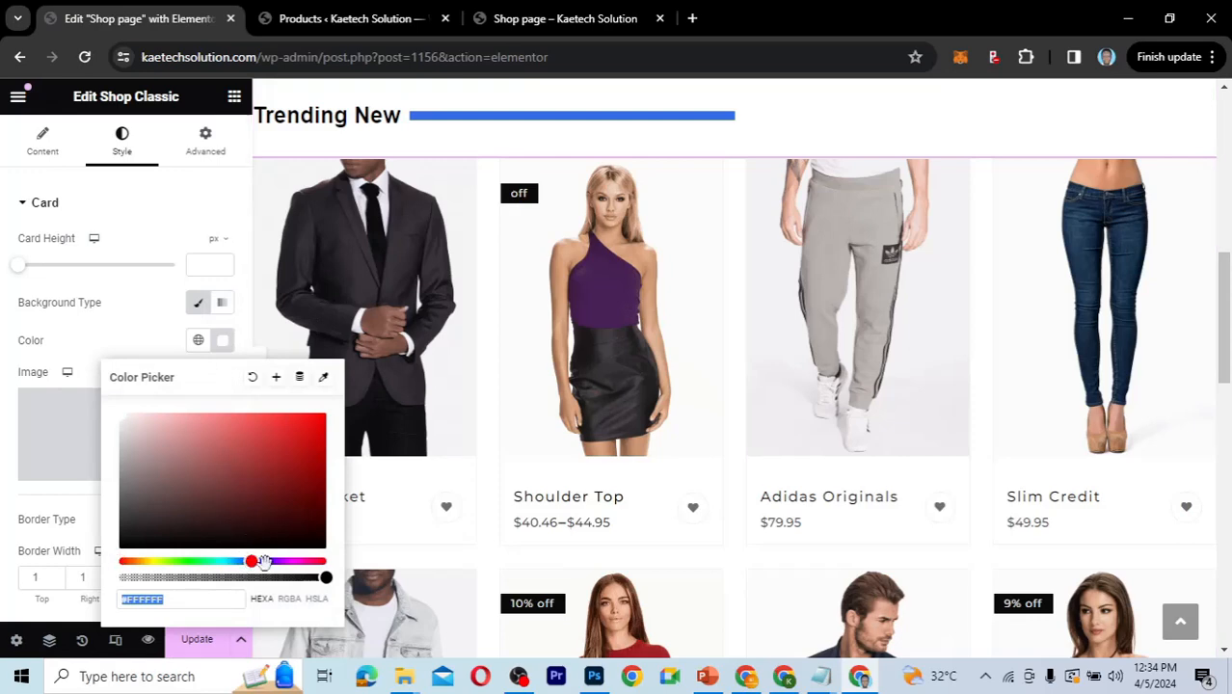
{"action": "left_click", "coordinate": [256, 561]}
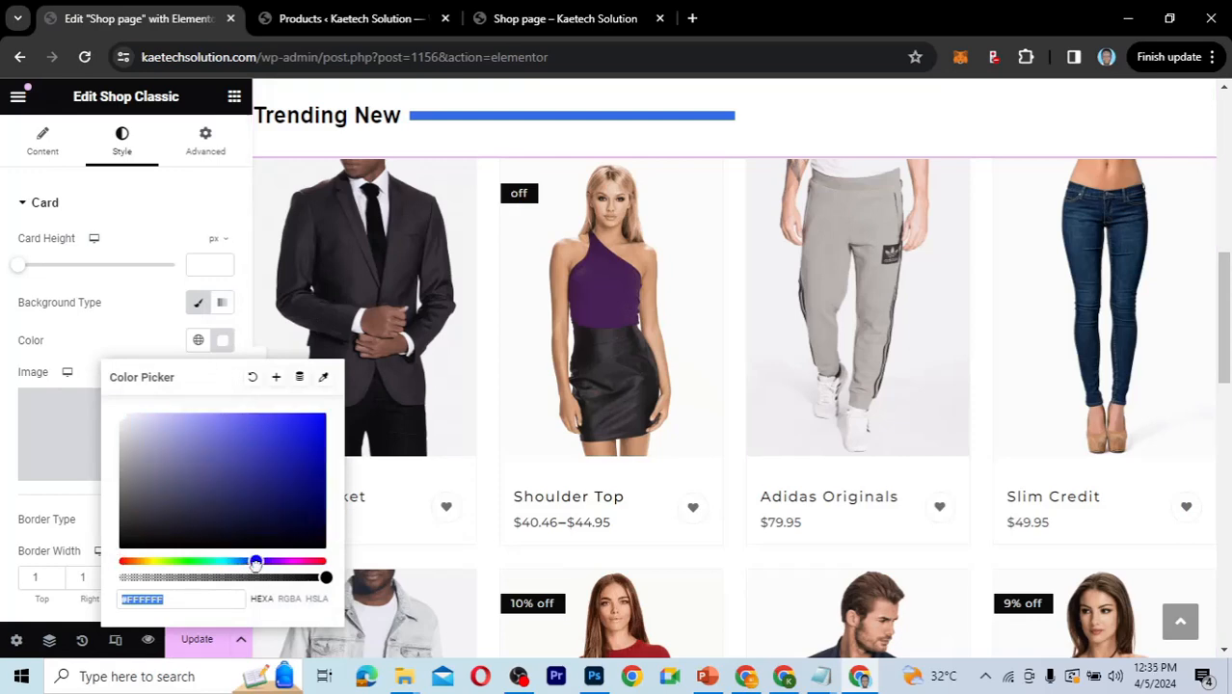
{"action": "left_click", "coordinate": [168, 425]}
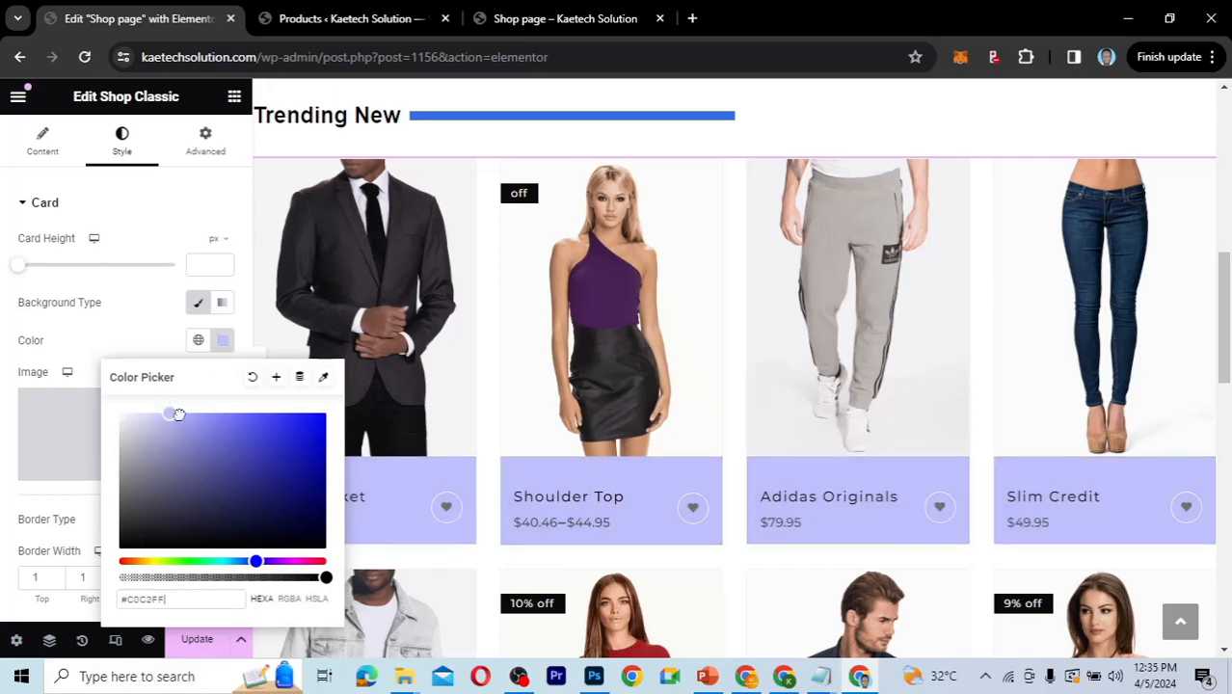
{"action": "left_click_drag", "start_coordinate": [170, 414], "coordinate": [328, 444]}
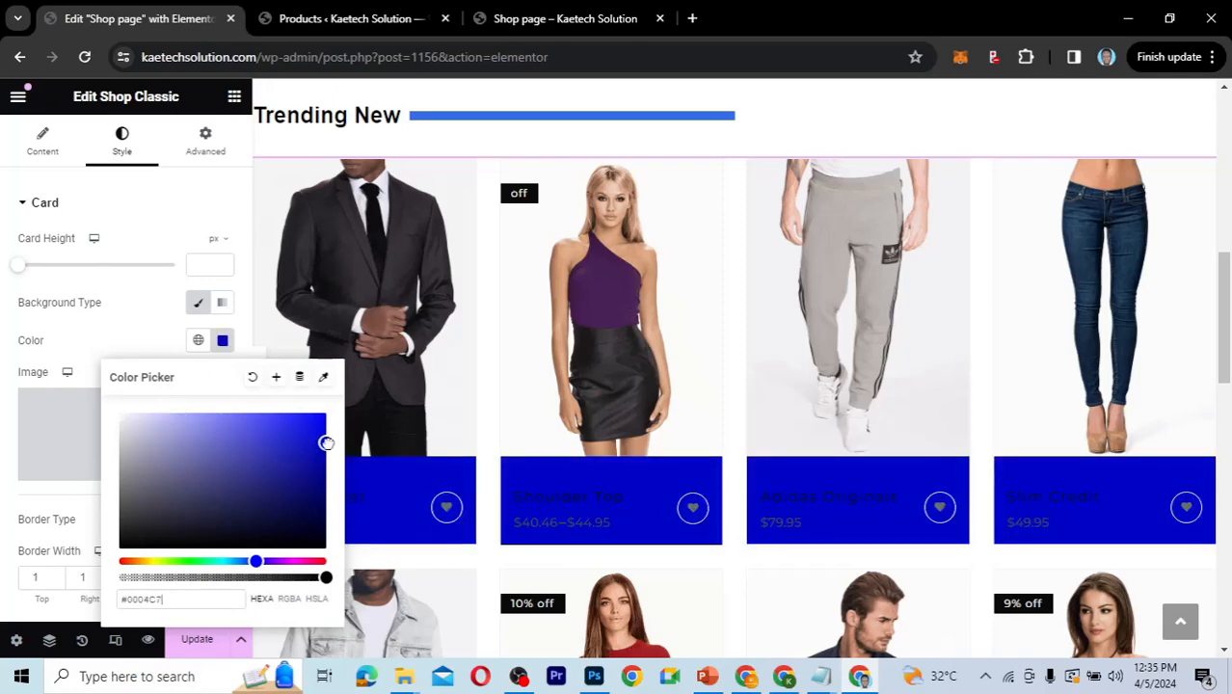
{"action": "left_click_drag", "start_coordinate": [325, 443], "coordinate": [312, 443]}
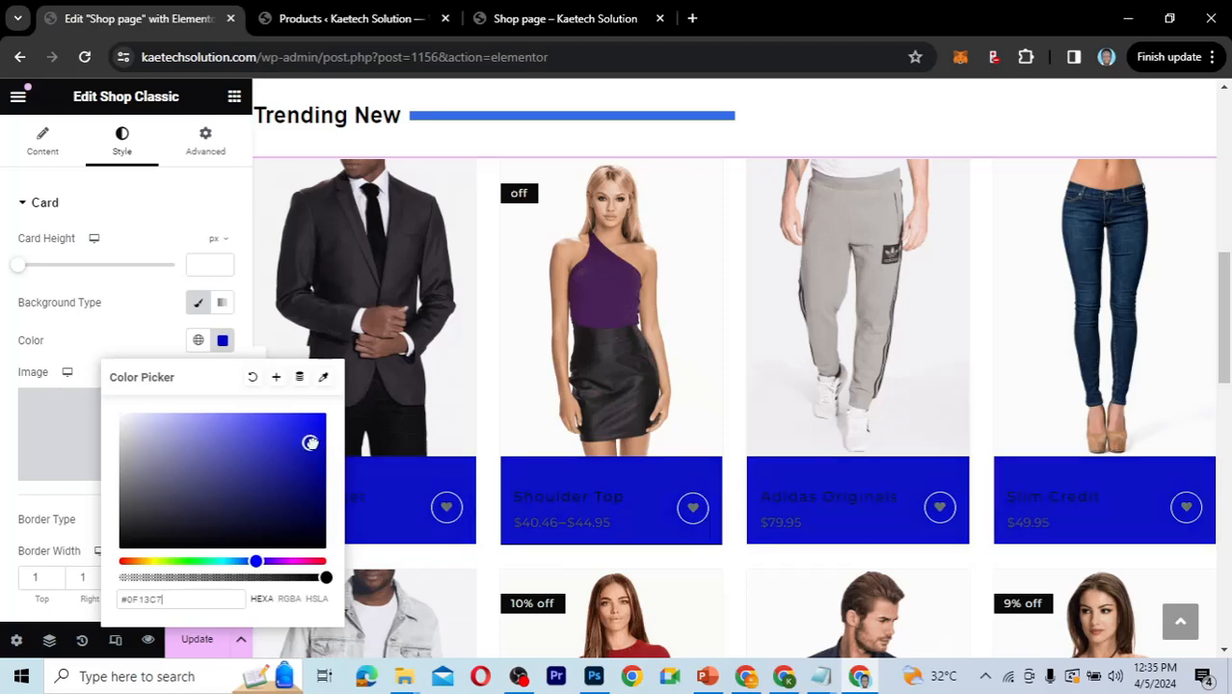
Step: Try a cyan card background, #0DACC7, and check it across the product grid
{"action": "left_click", "coordinate": [226, 560]}
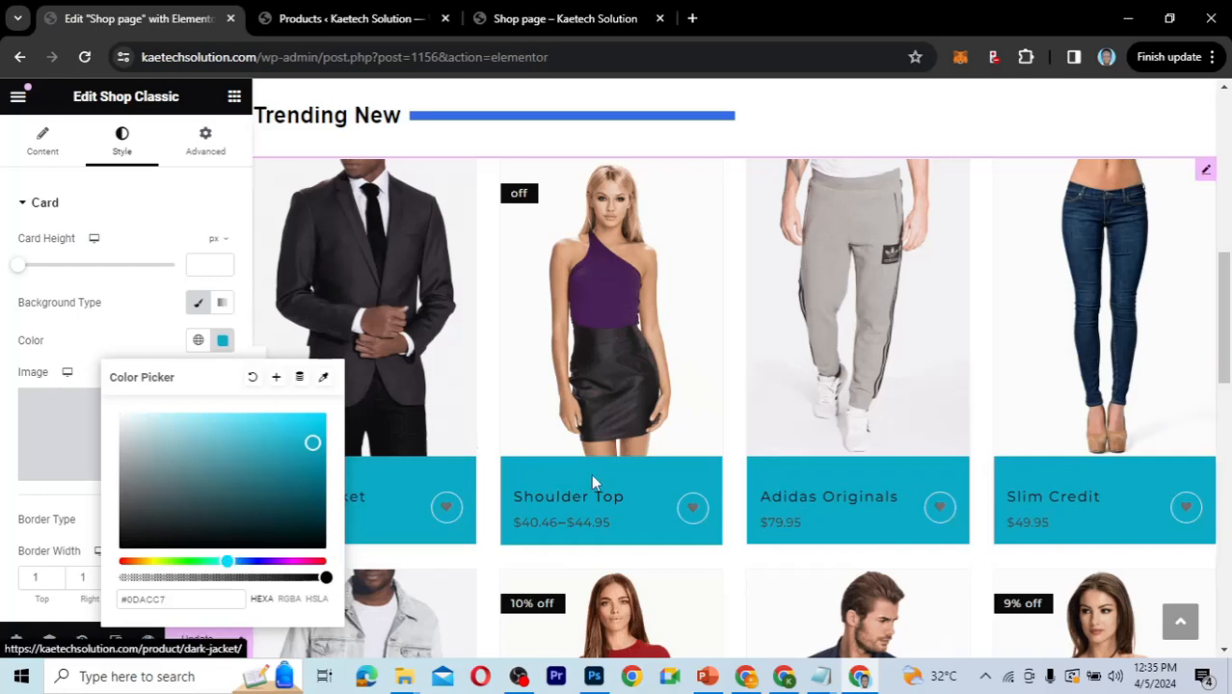
{"action": "scroll", "coordinate": [618, 525], "scroll_direction": "down", "scroll_amount": 1}
{"action": "scroll", "coordinate": [620, 529], "scroll_direction": "down", "scroll_amount": 5}
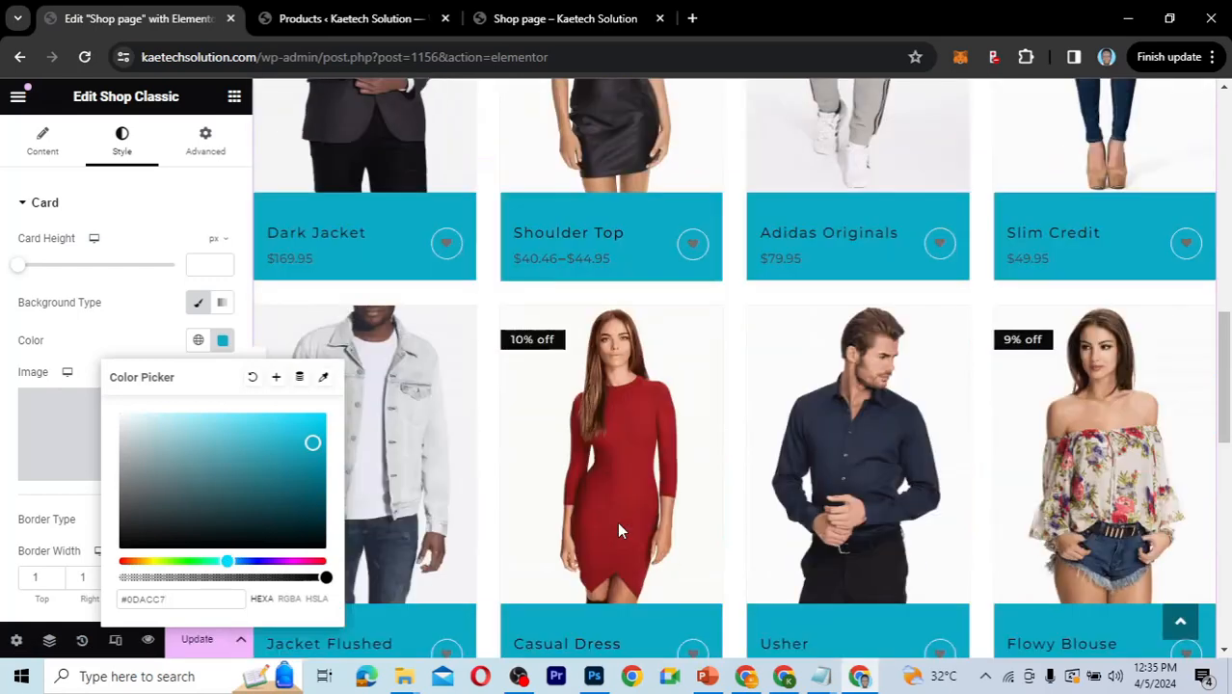
{"action": "scroll", "coordinate": [620, 530], "scroll_direction": "up", "scroll_amount": 1}
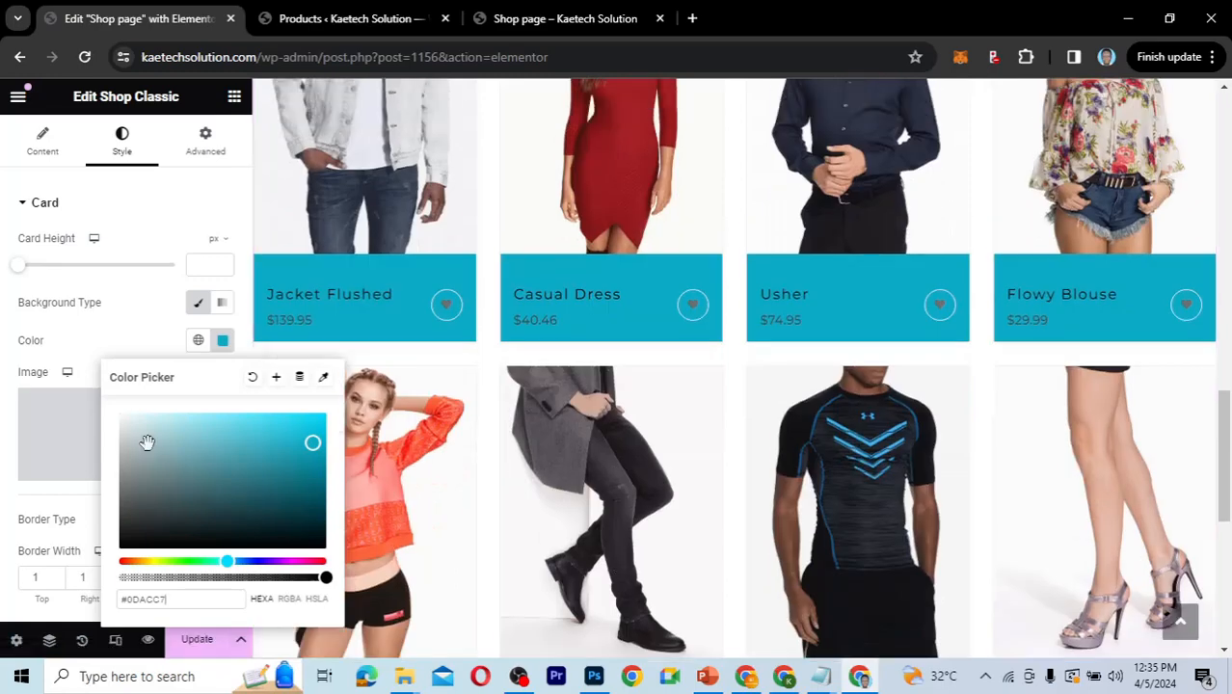
Step: Set the Shop Classic card background color back to white, #FFFFFF
{"action": "left_click", "coordinate": [108, 413]}
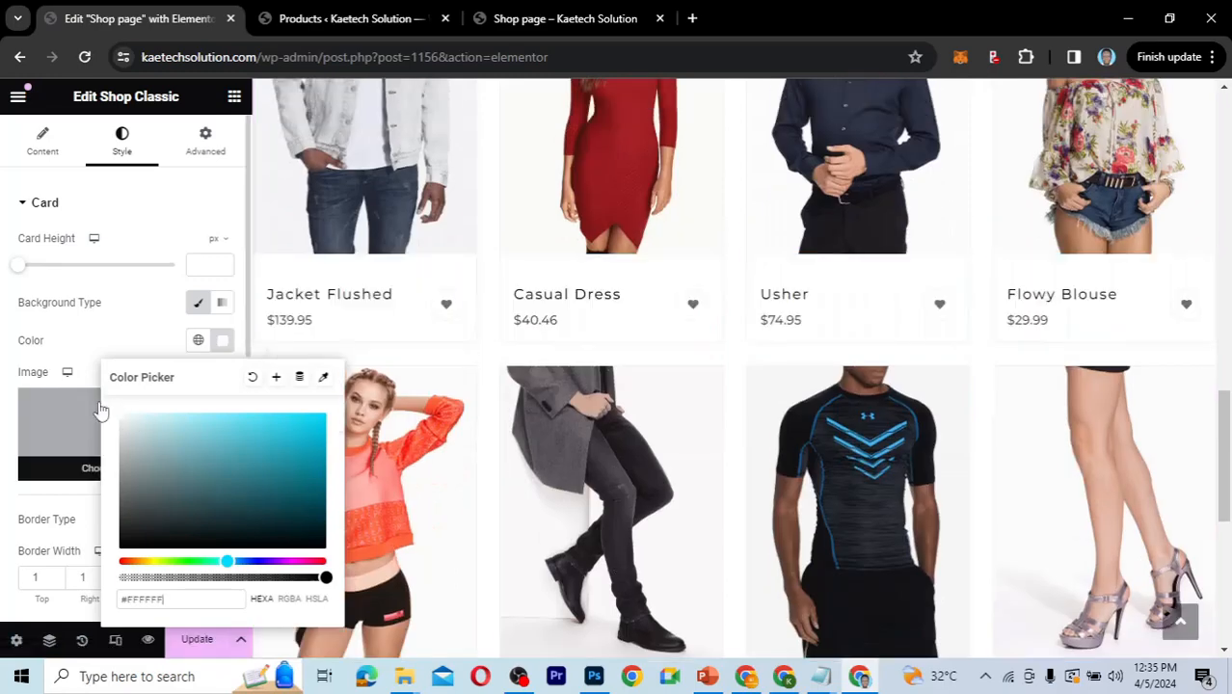
{"action": "left_click", "coordinate": [150, 328]}
Step: Set the card border color of Shop Classic to semi-transparent blue, #4B97C5A6, and review the bordered product cards
{"action": "scroll", "coordinate": [151, 326], "scroll_direction": "down", "scroll_amount": 3}
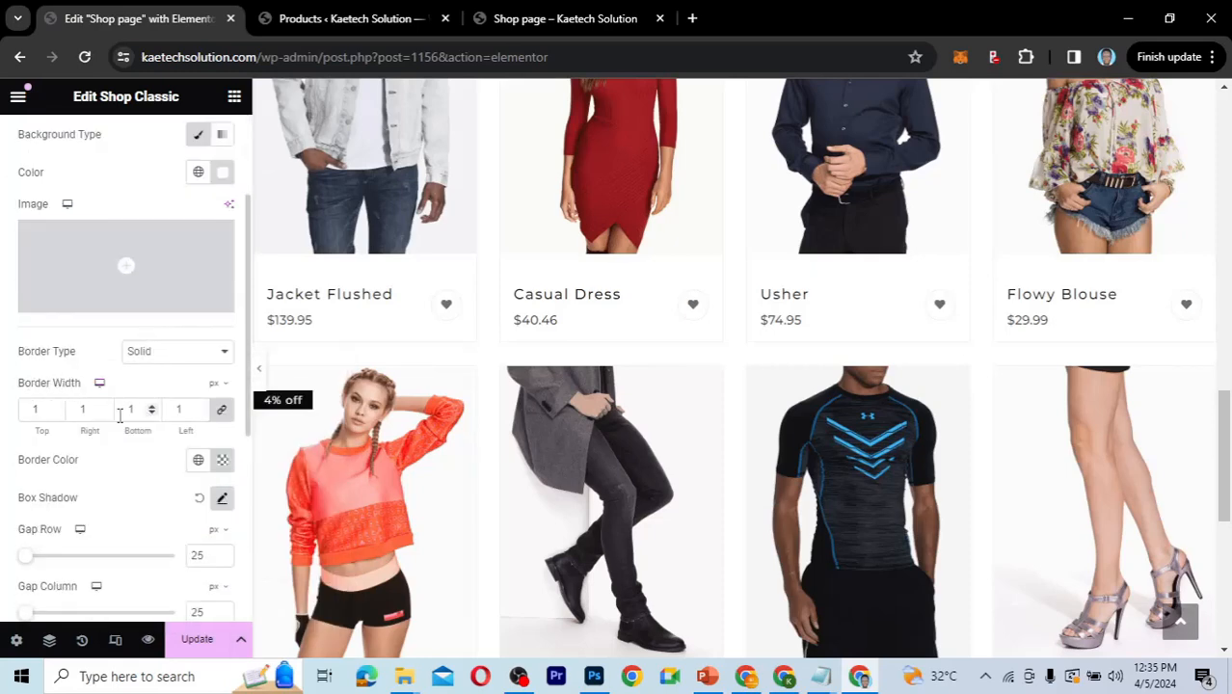
{"action": "left_click", "coordinate": [221, 461]}
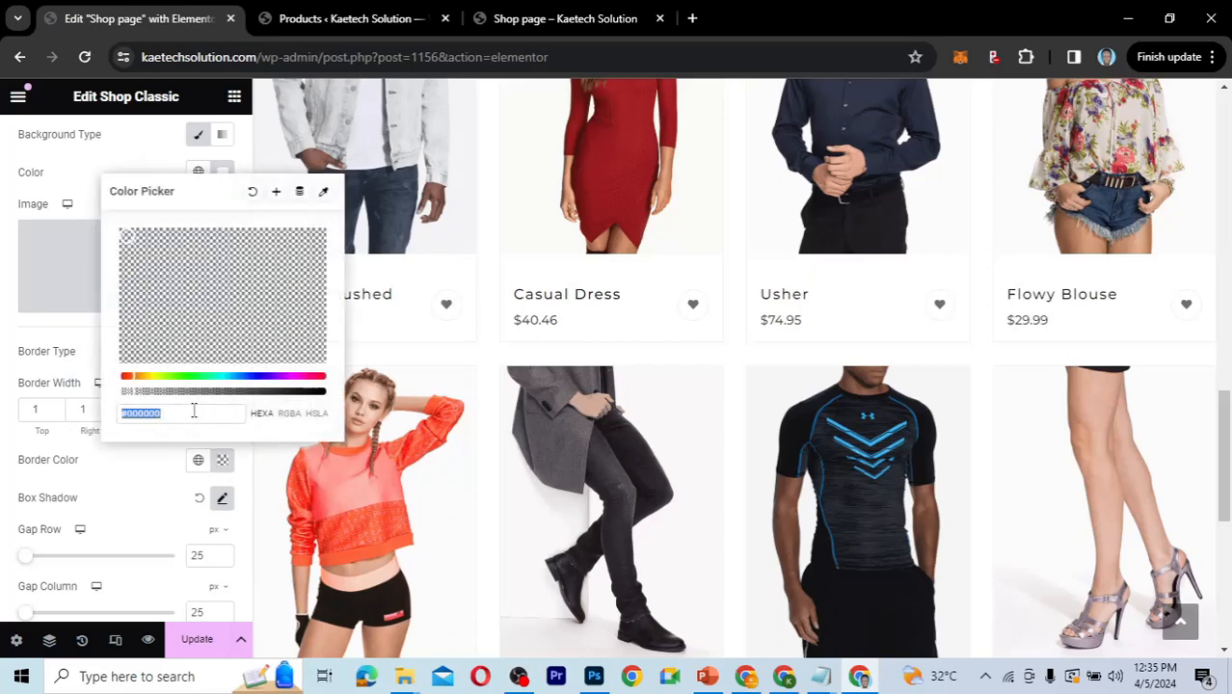
{"action": "left_click", "coordinate": [130, 392]}
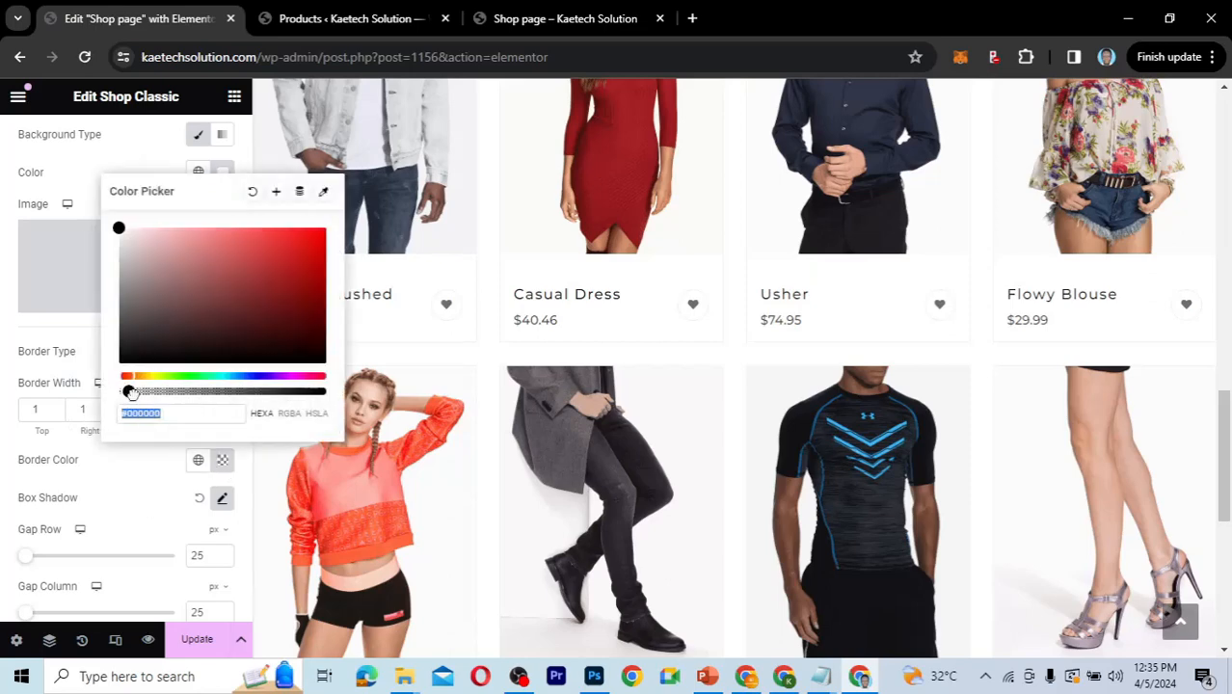
{"action": "left_click", "coordinate": [254, 392]}
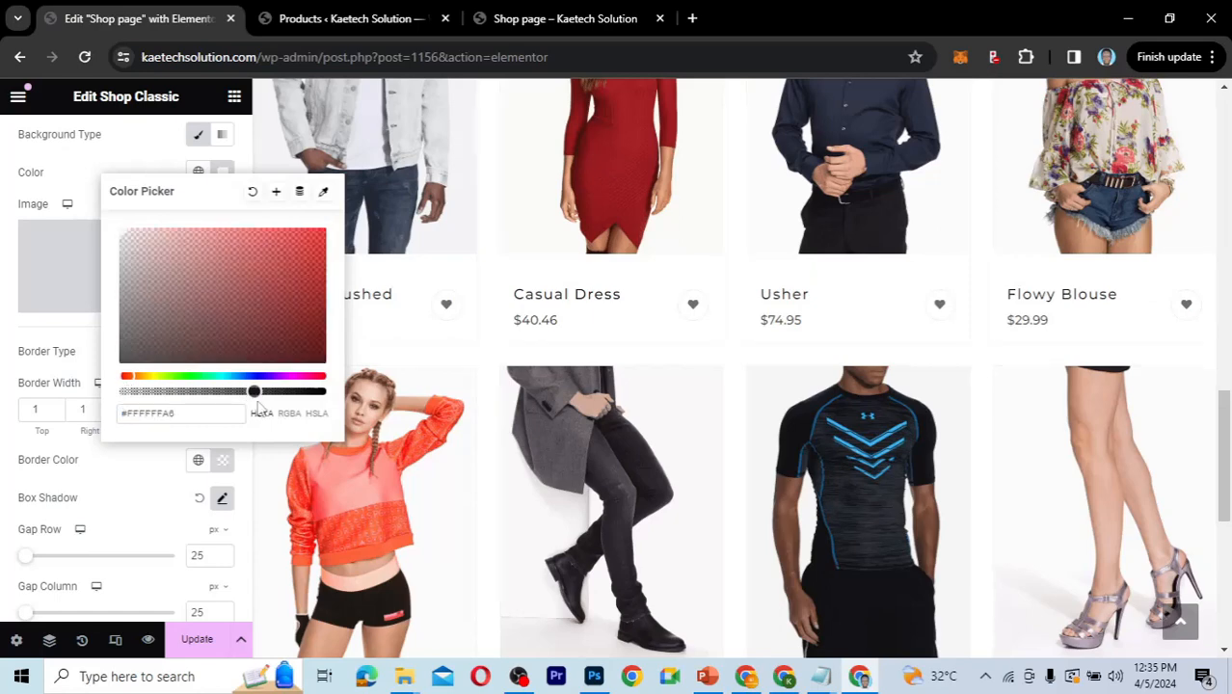
{"action": "left_click", "coordinate": [235, 376]}
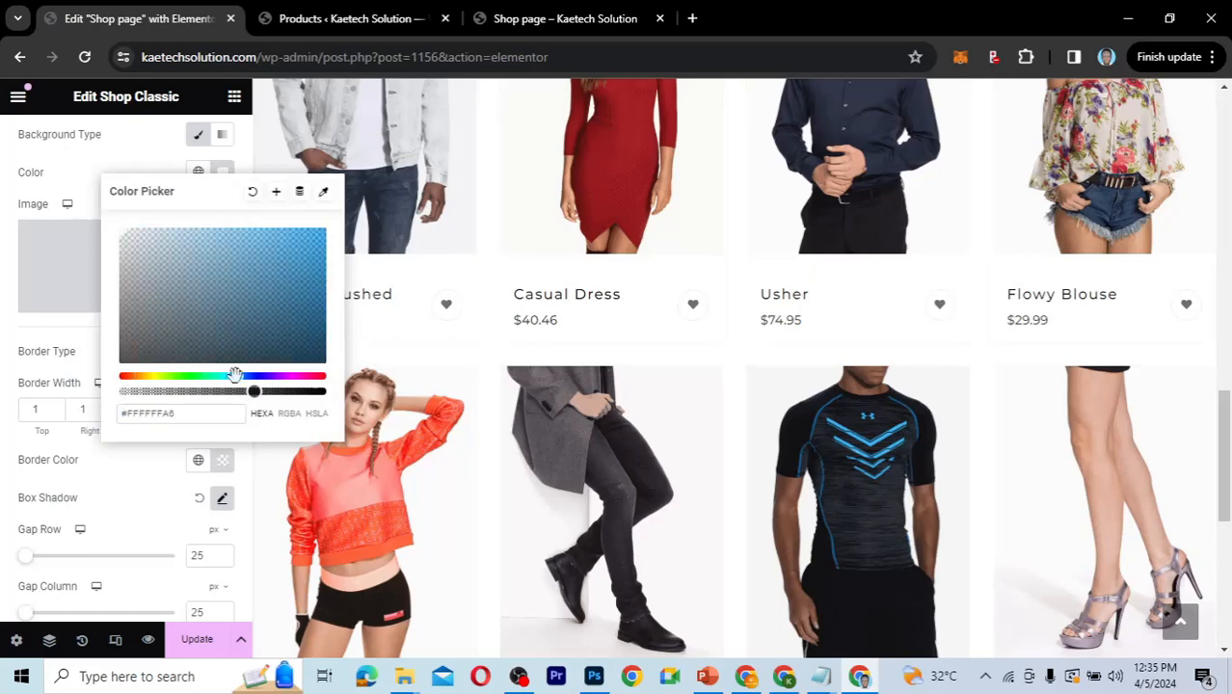
{"action": "left_click", "coordinate": [247, 257]}
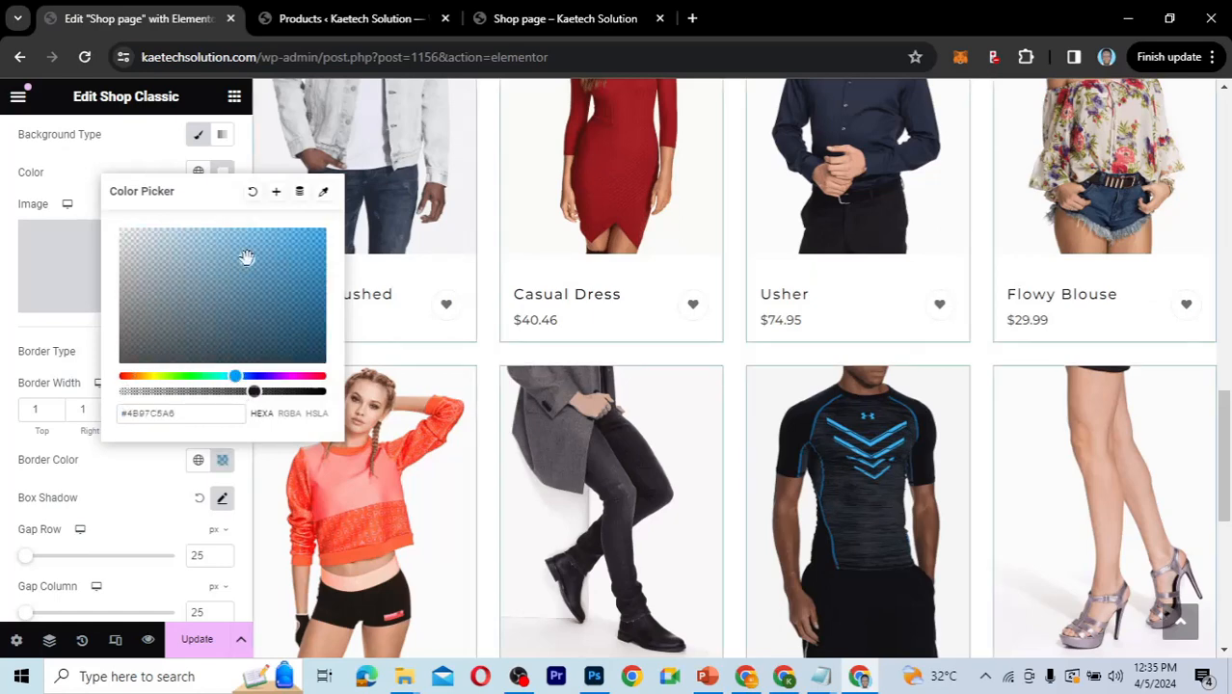
{"action": "scroll", "coordinate": [708, 376], "scroll_direction": "up", "scroll_amount": 1}
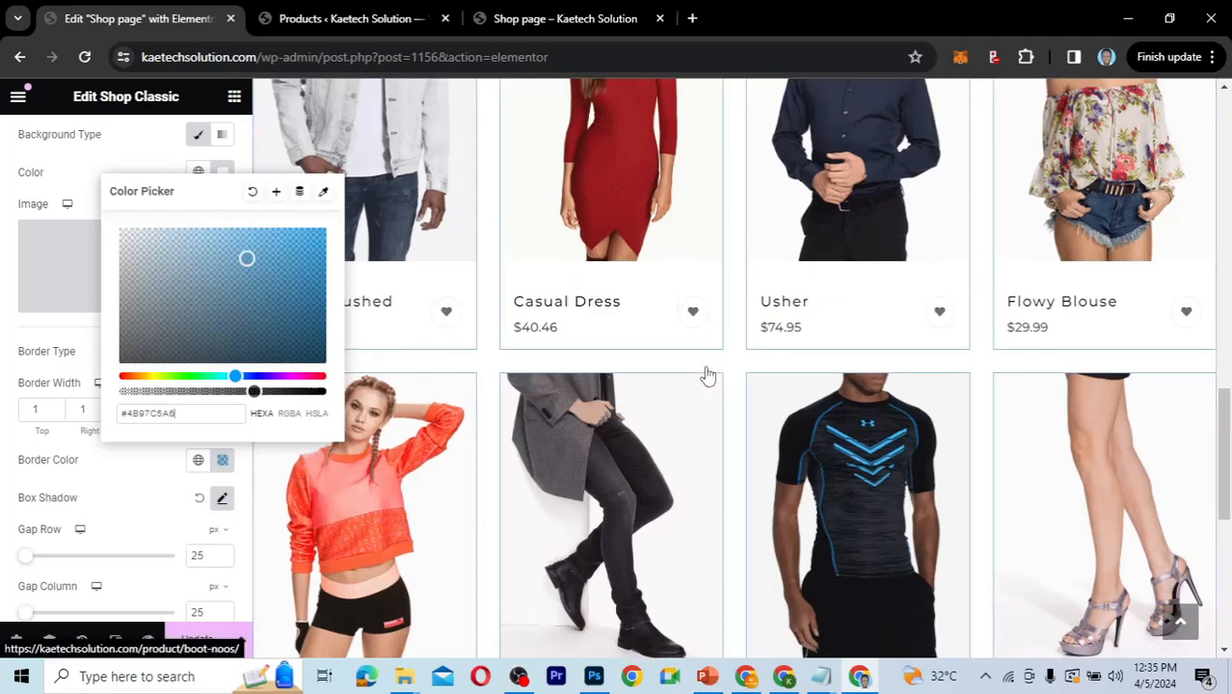
{"action": "scroll", "coordinate": [709, 376], "scroll_direction": "up", "scroll_amount": 6}
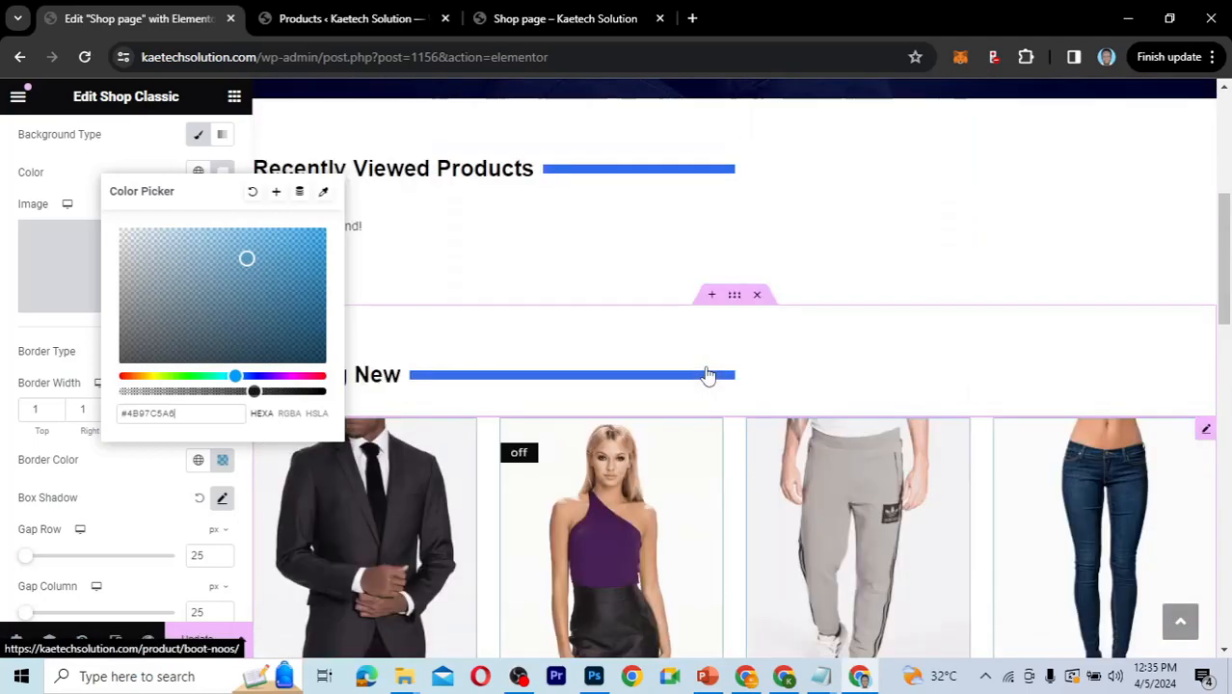
{"action": "scroll", "coordinate": [708, 376], "scroll_direction": "down", "scroll_amount": 2}
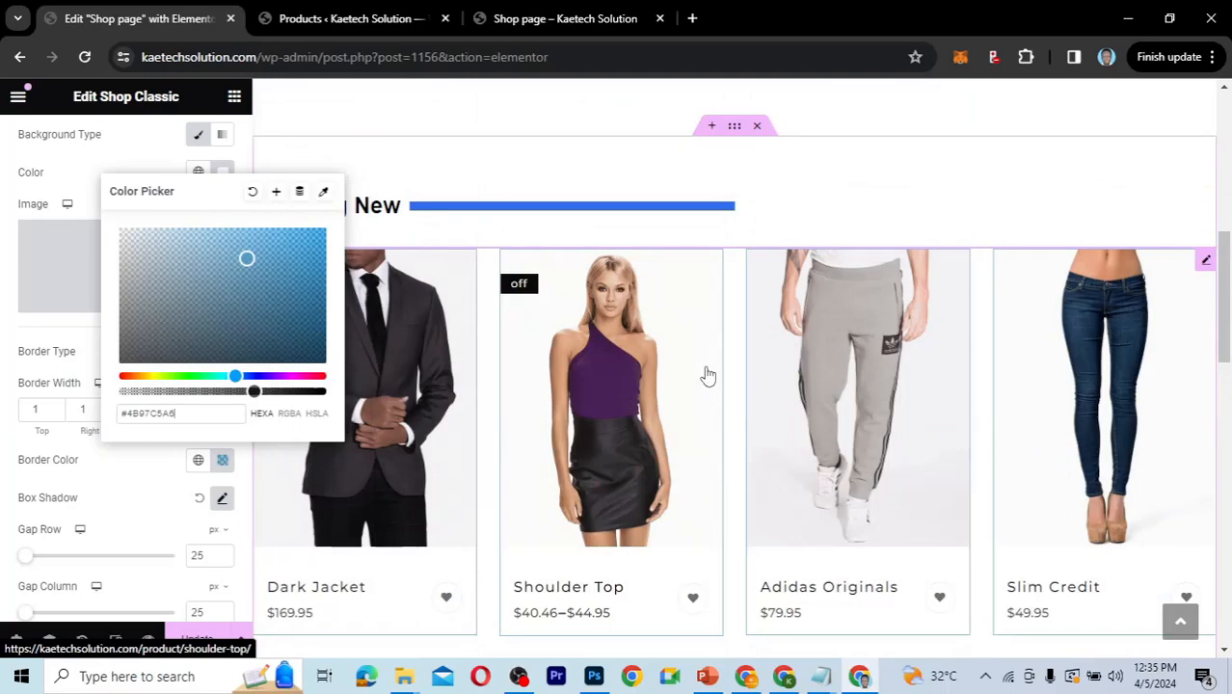
Step: Examine the card borders on every row of the Trending New product grid
{"action": "scroll", "coordinate": [708, 376], "scroll_direction": "down", "scroll_amount": 2}
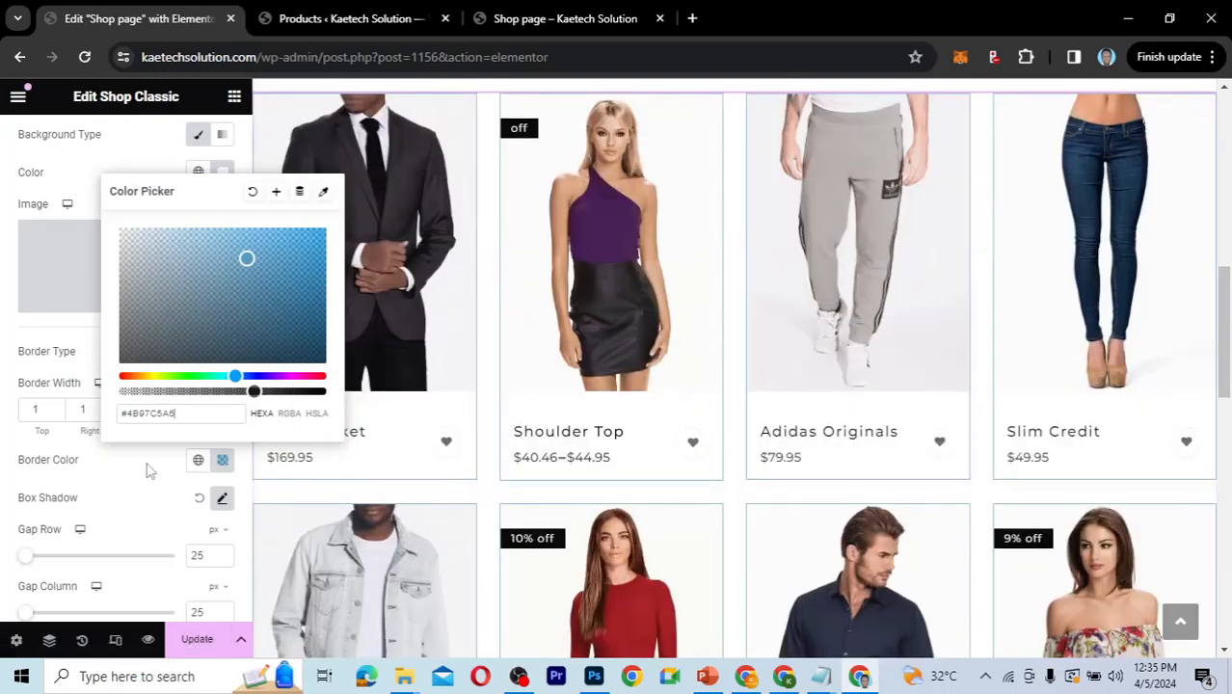
{"action": "left_click", "coordinate": [150, 469]}
{"action": "scroll", "coordinate": [509, 380], "scroll_direction": "up", "scroll_amount": 4}
{"action": "scroll", "coordinate": [511, 379], "scroll_direction": "down", "scroll_amount": 3}
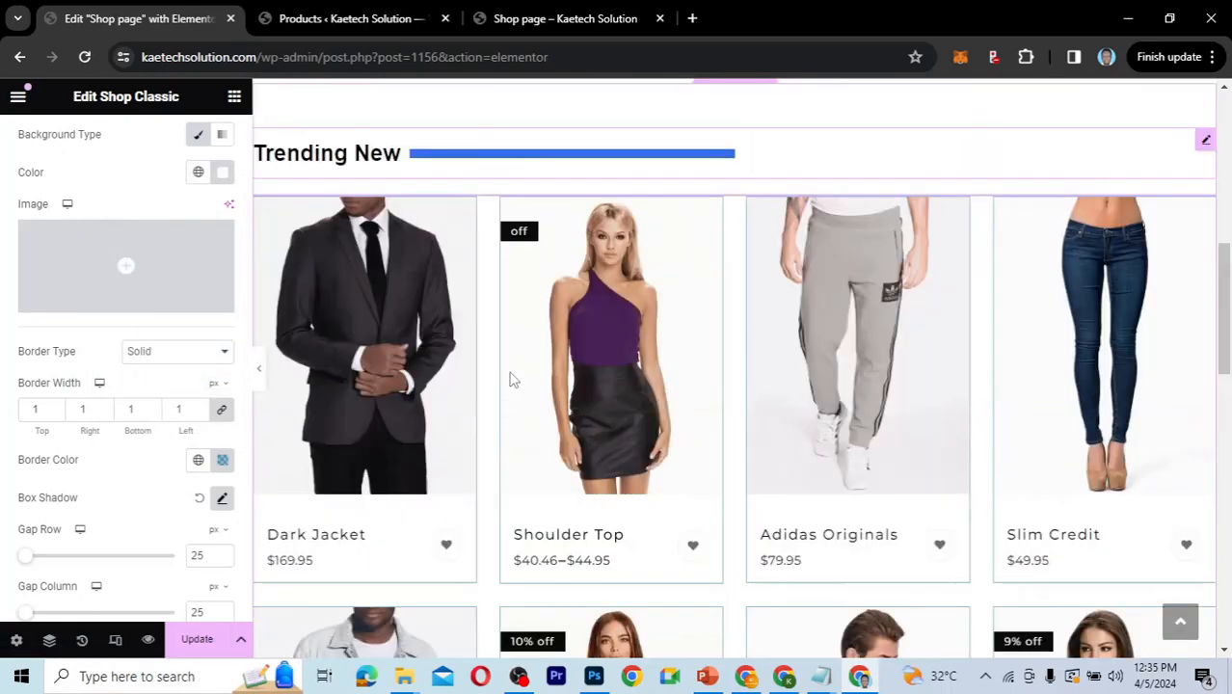
{"action": "scroll", "coordinate": [511, 379], "scroll_direction": "down", "scroll_amount": 6}
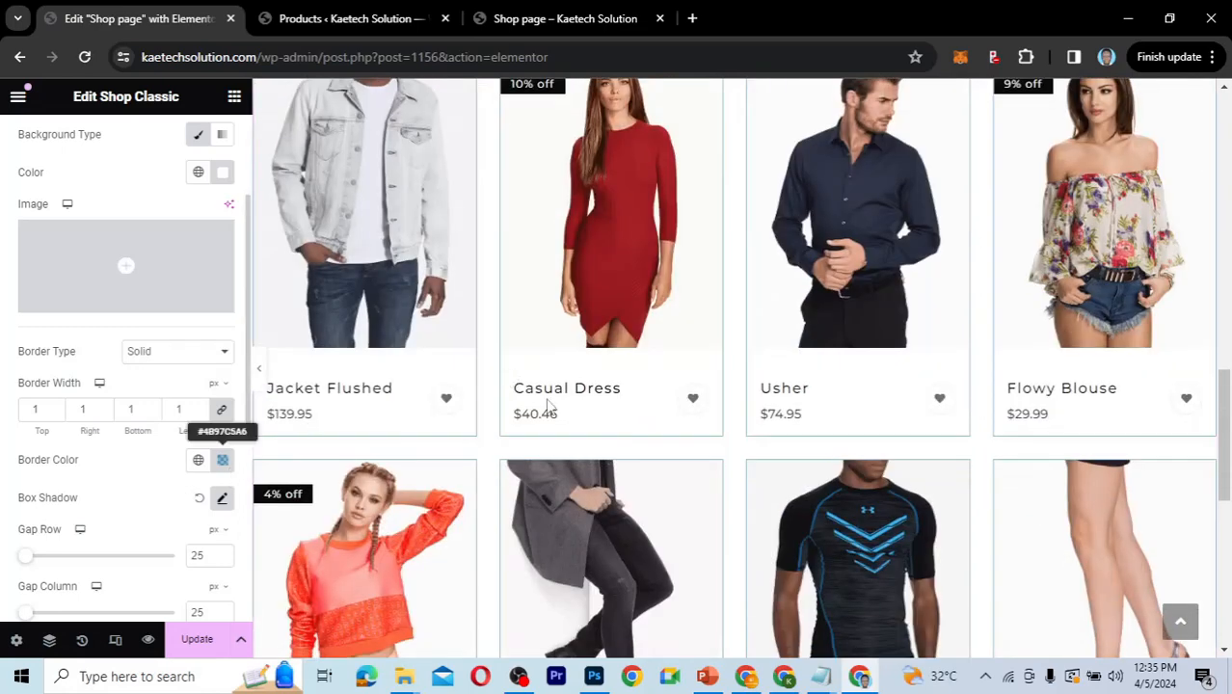
{"action": "scroll", "coordinate": [546, 399], "scroll_direction": "down", "scroll_amount": 3}
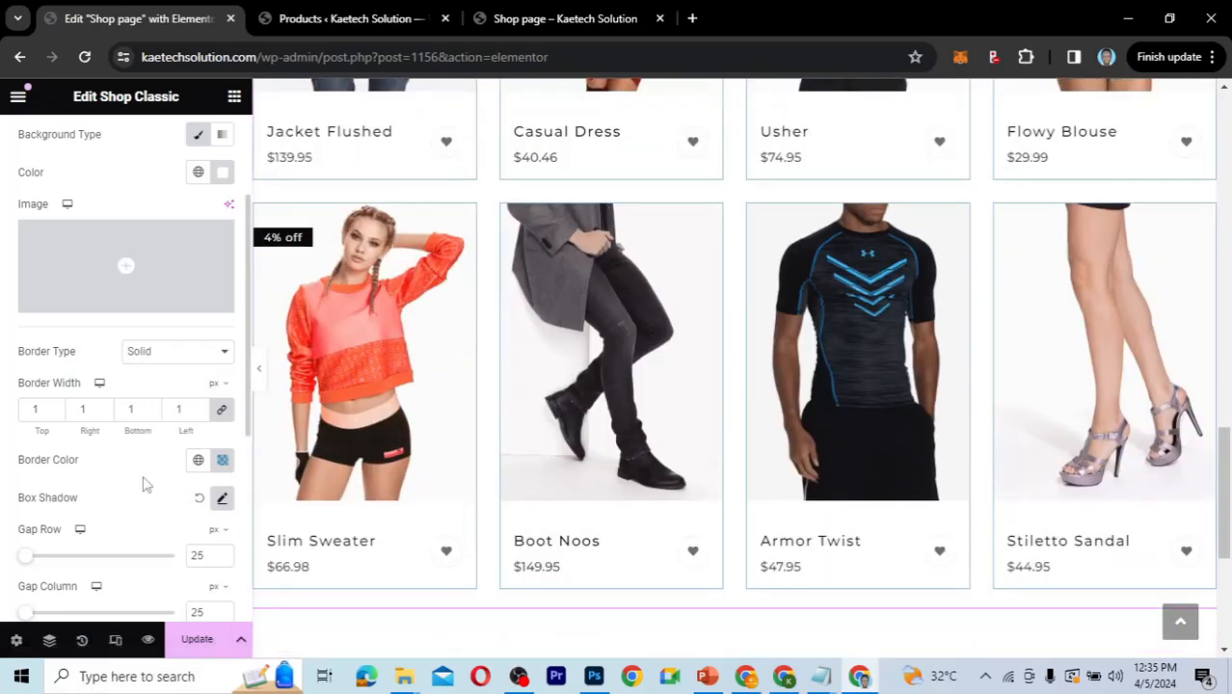
Step: Give the Shop Classic card box shadow a semi-transparent pink color, #FFA7A7BD
{"action": "scroll", "coordinate": [143, 482], "scroll_direction": "down", "scroll_amount": 2}
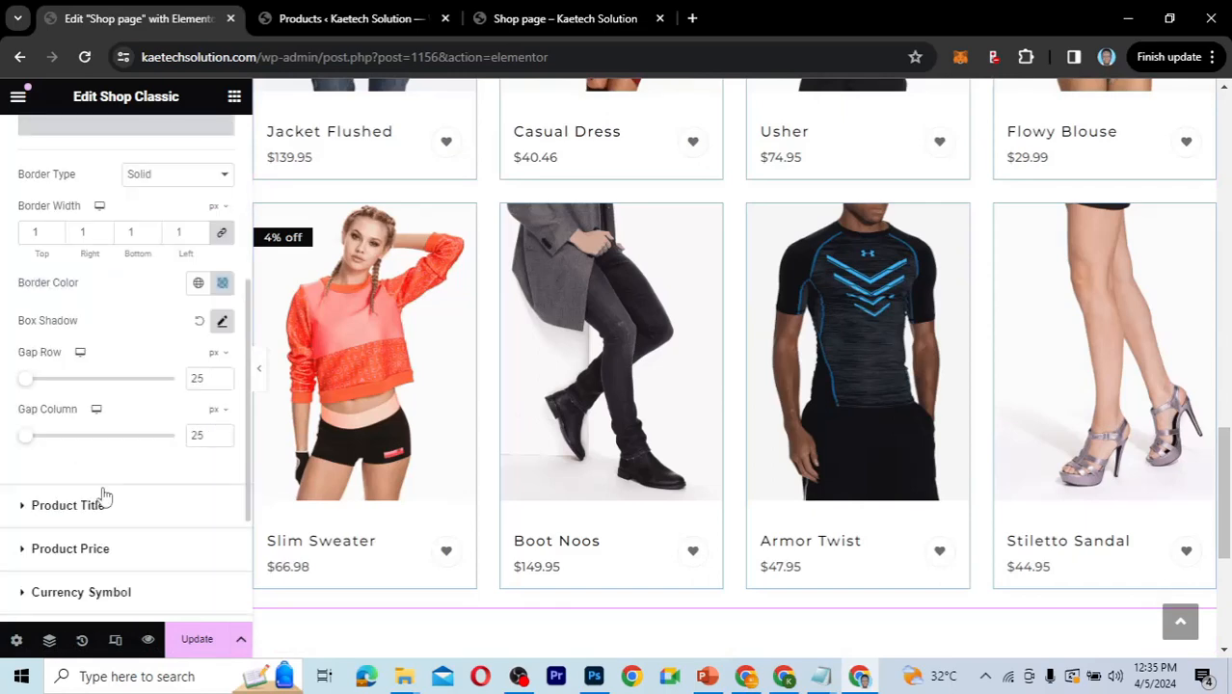
{"action": "scroll", "coordinate": [104, 494], "scroll_direction": "down", "scroll_amount": 1}
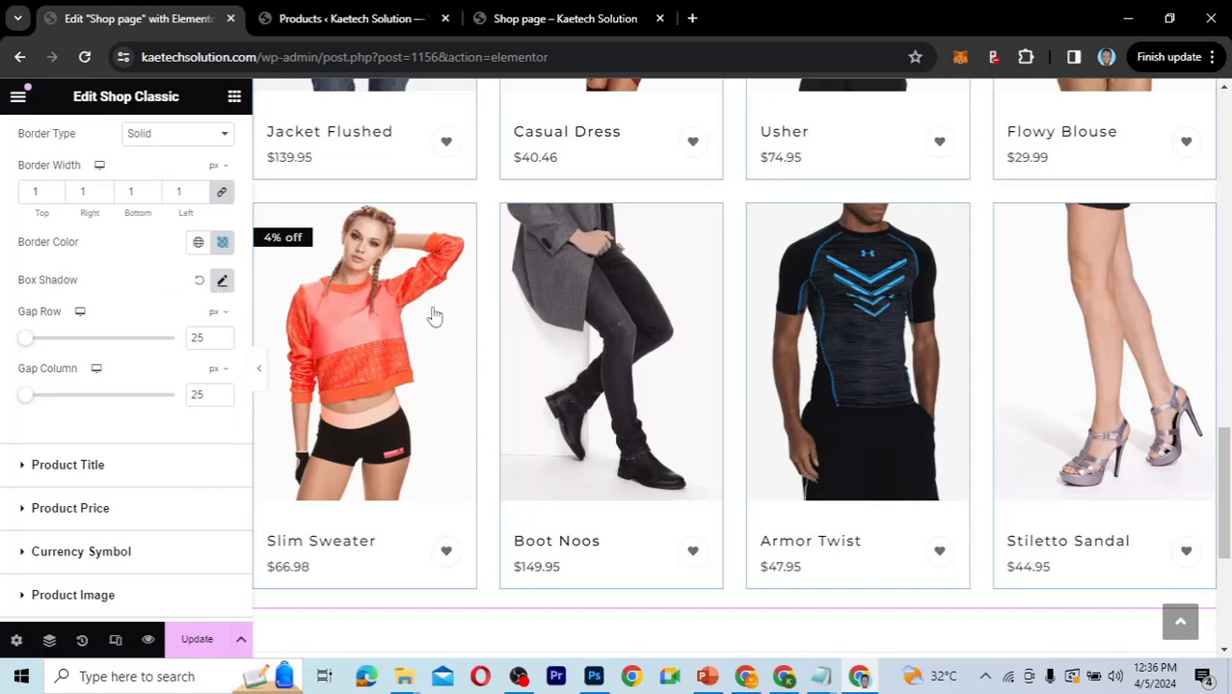
{"action": "left_click", "coordinate": [221, 282]}
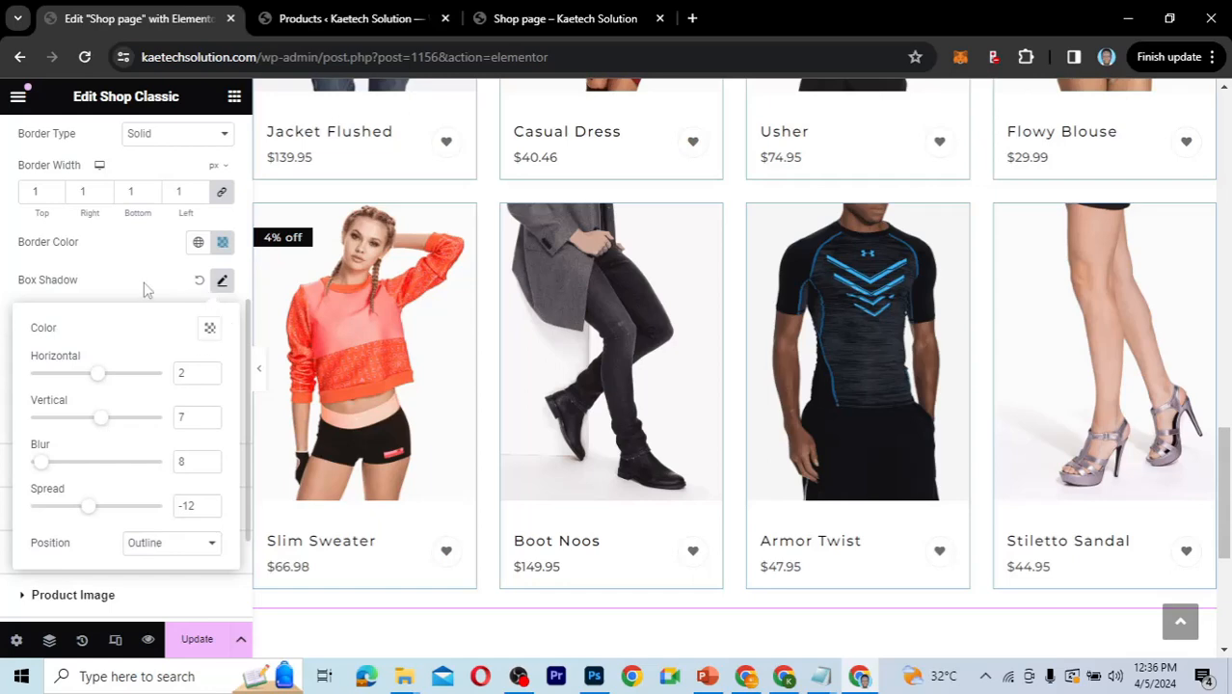
{"action": "left_click", "coordinate": [209, 328]}
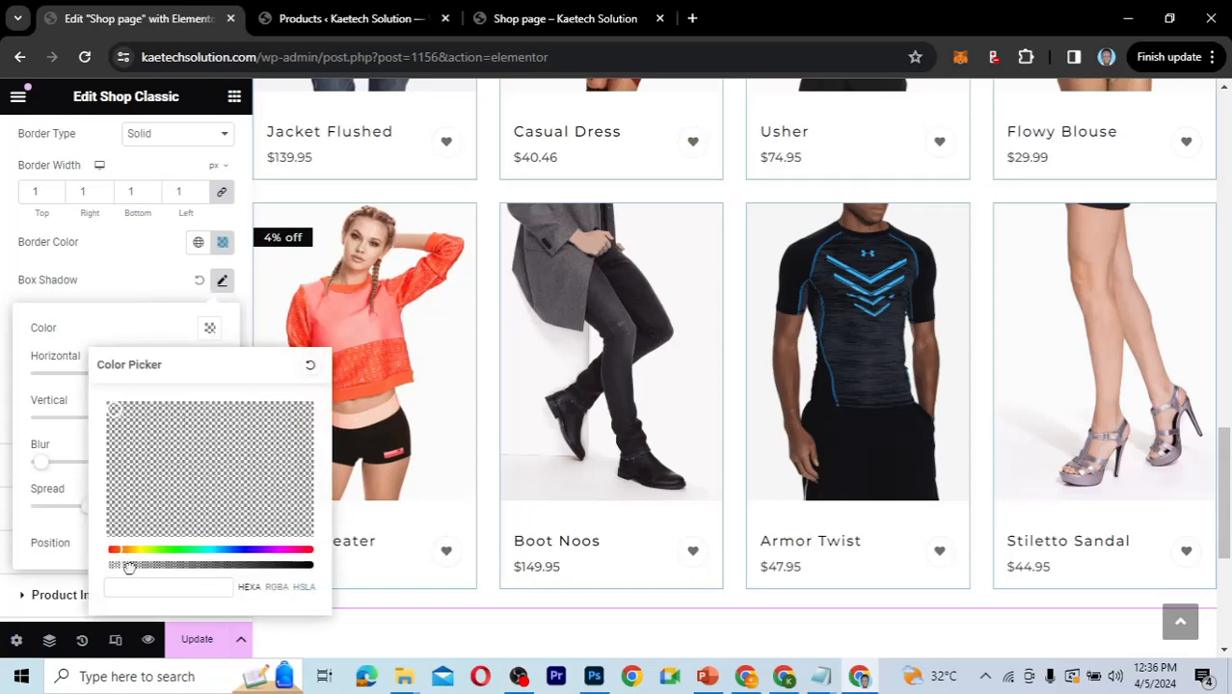
{"action": "left_click_drag", "start_coordinate": [123, 567], "coordinate": [189, 567]}
{"action": "left_click", "coordinate": [181, 435]}
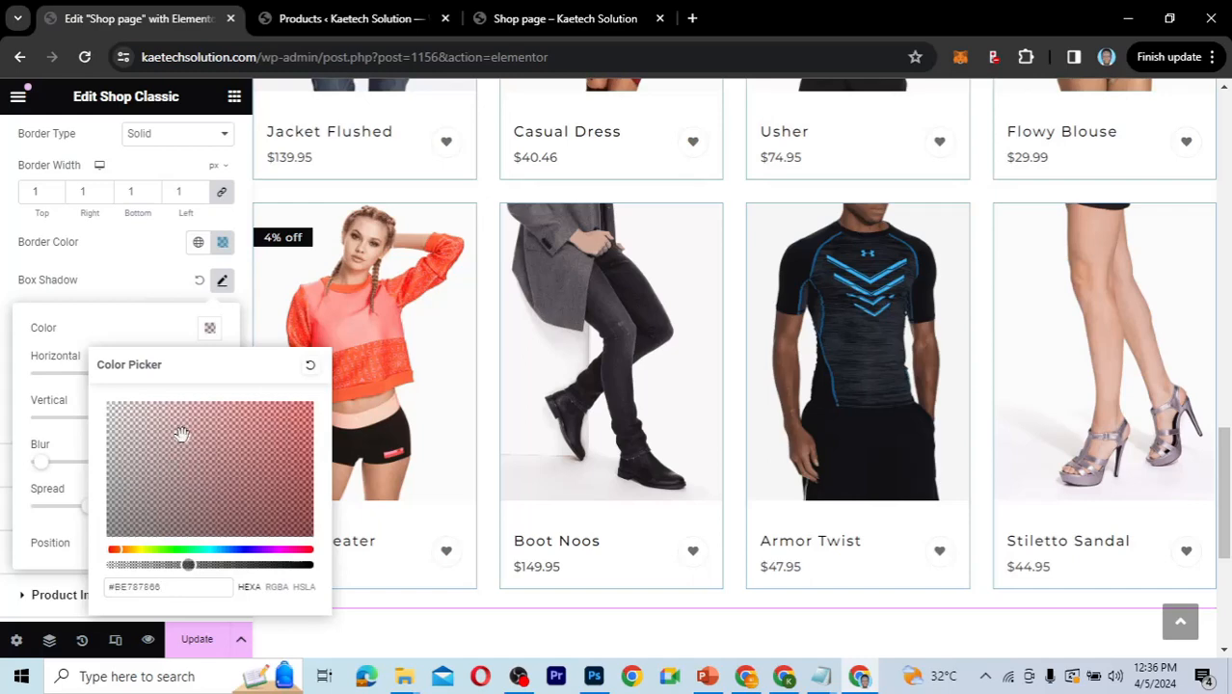
{"action": "mouse_move", "coordinate": [186, 431]}
{"action": "left_mouse_down"}
{"action": "mouse_move", "coordinate": [200, 422]}
{"action": "mouse_move", "coordinate": [179, 401]}
{"action": "left_mouse_up"}
{"action": "left_click_drag", "start_coordinate": [189, 565], "coordinate": [259, 566]}
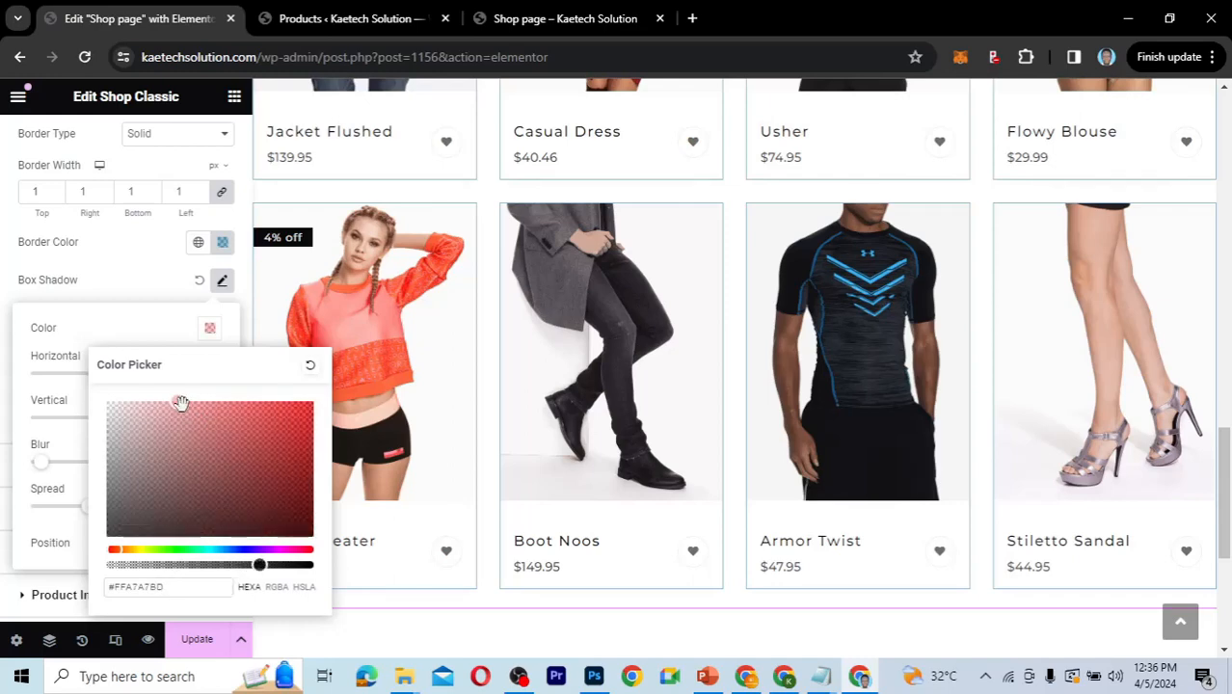
Step: Change the card box shadow color to semi-transparent black, #000000BD, and check the shadow across the product grid
{"action": "left_click_drag", "start_coordinate": [180, 403], "coordinate": [83, 584]}
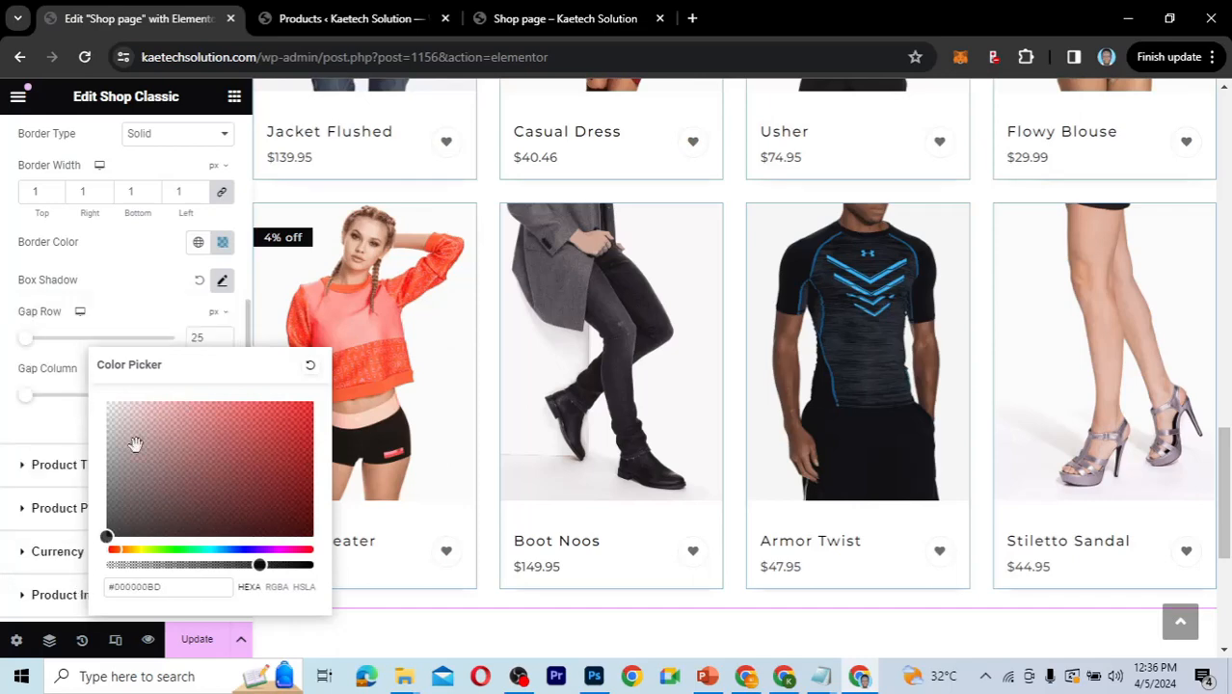
{"action": "left_click", "coordinate": [156, 303]}
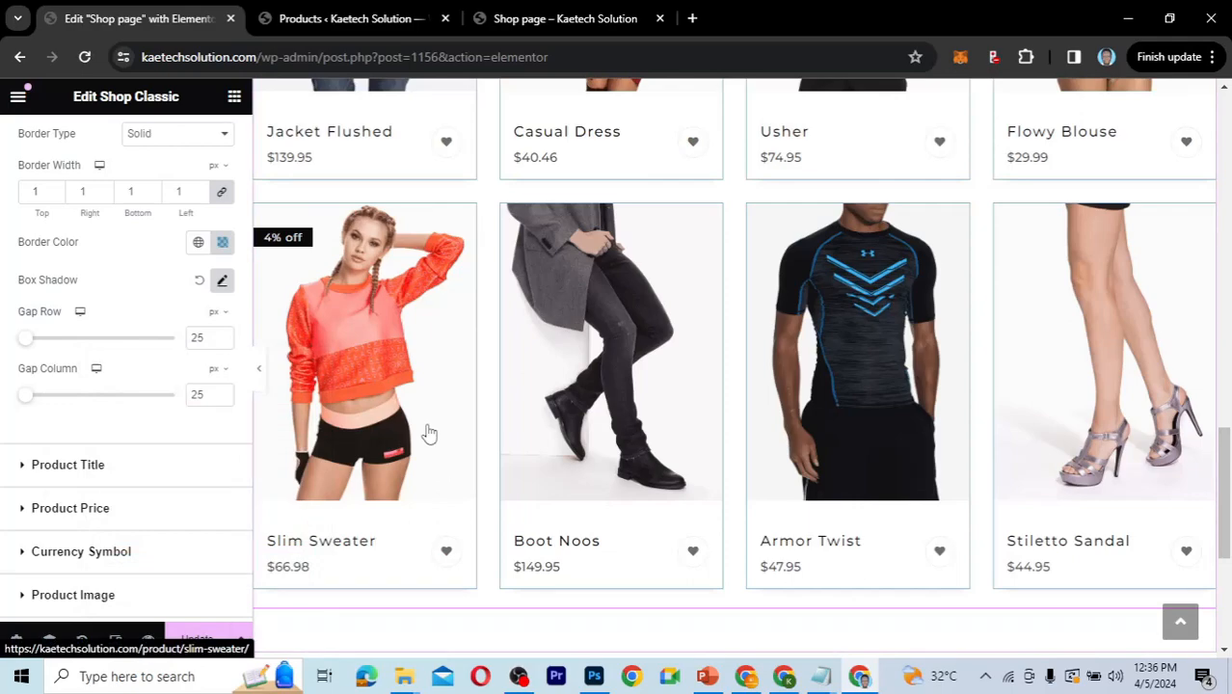
{"action": "scroll", "coordinate": [429, 434], "scroll_direction": "up", "scroll_amount": 6}
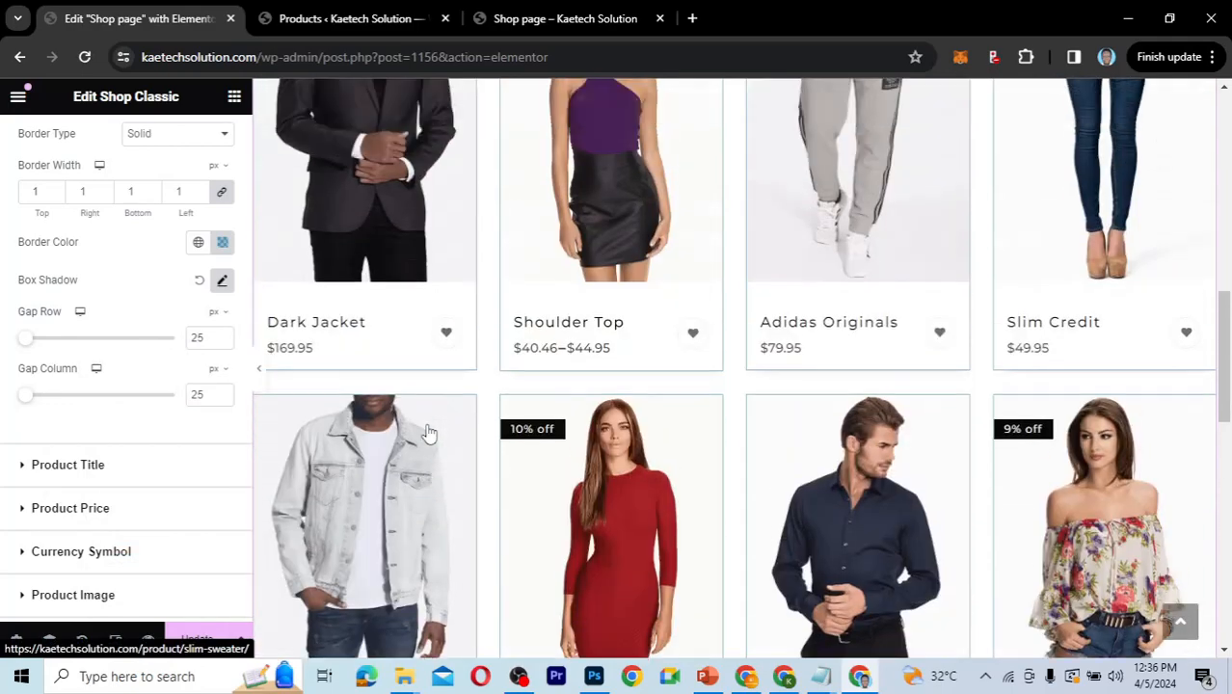
{"action": "scroll", "coordinate": [429, 434], "scroll_direction": "up", "scroll_amount": 3}
{"action": "scroll", "coordinate": [448, 473], "scroll_direction": "down", "scroll_amount": 1}
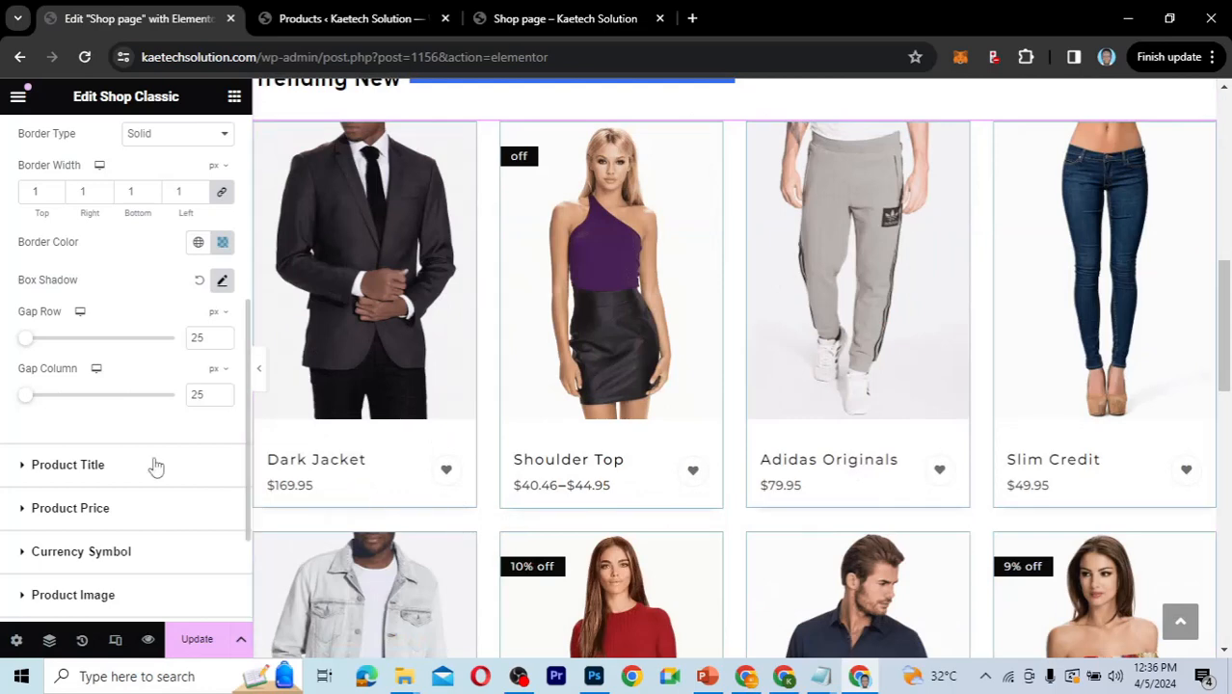
Step: Set the font family of the Shop Classic product titles to Arial
{"action": "scroll", "coordinate": [157, 466], "scroll_direction": "down", "scroll_amount": 1}
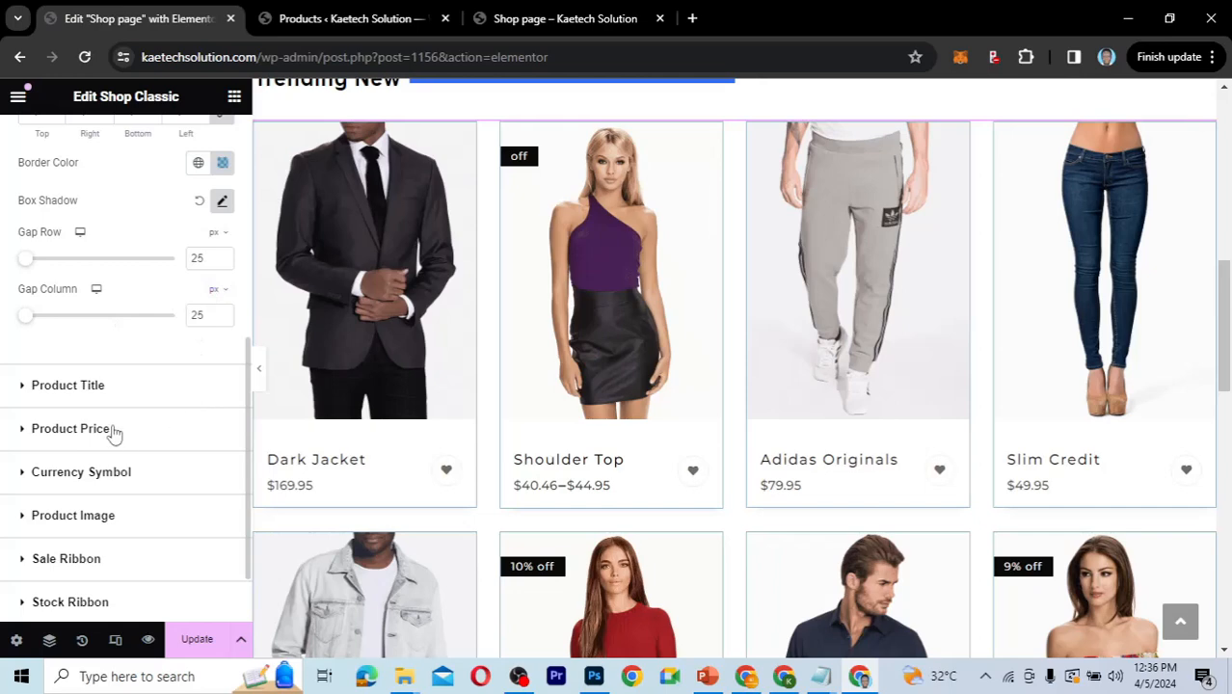
{"action": "left_click", "coordinate": [26, 387]}
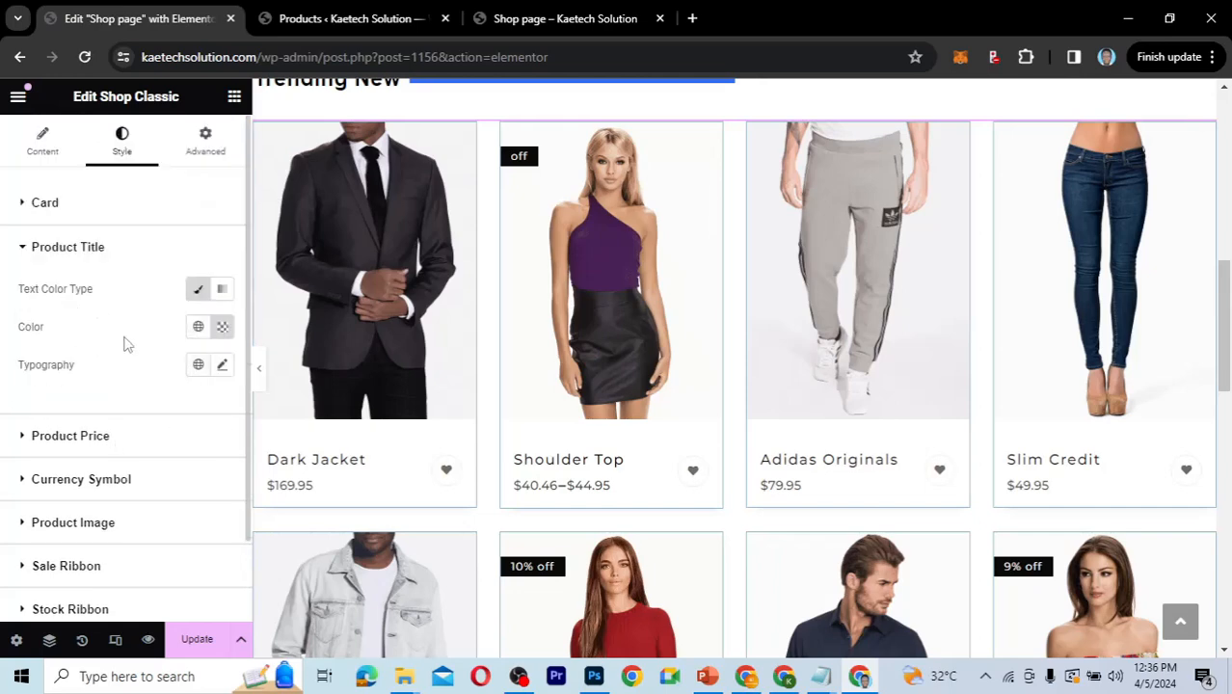
{"action": "left_click", "coordinate": [223, 365]}
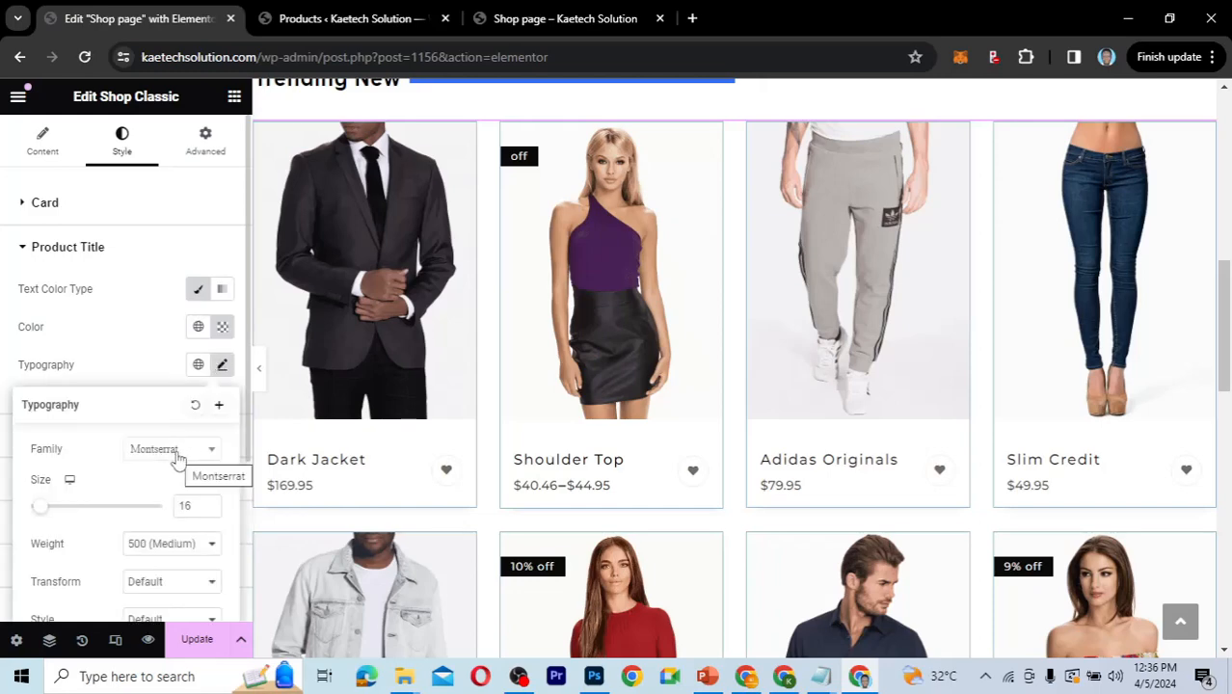
{"action": "left_click", "coordinate": [135, 380]}
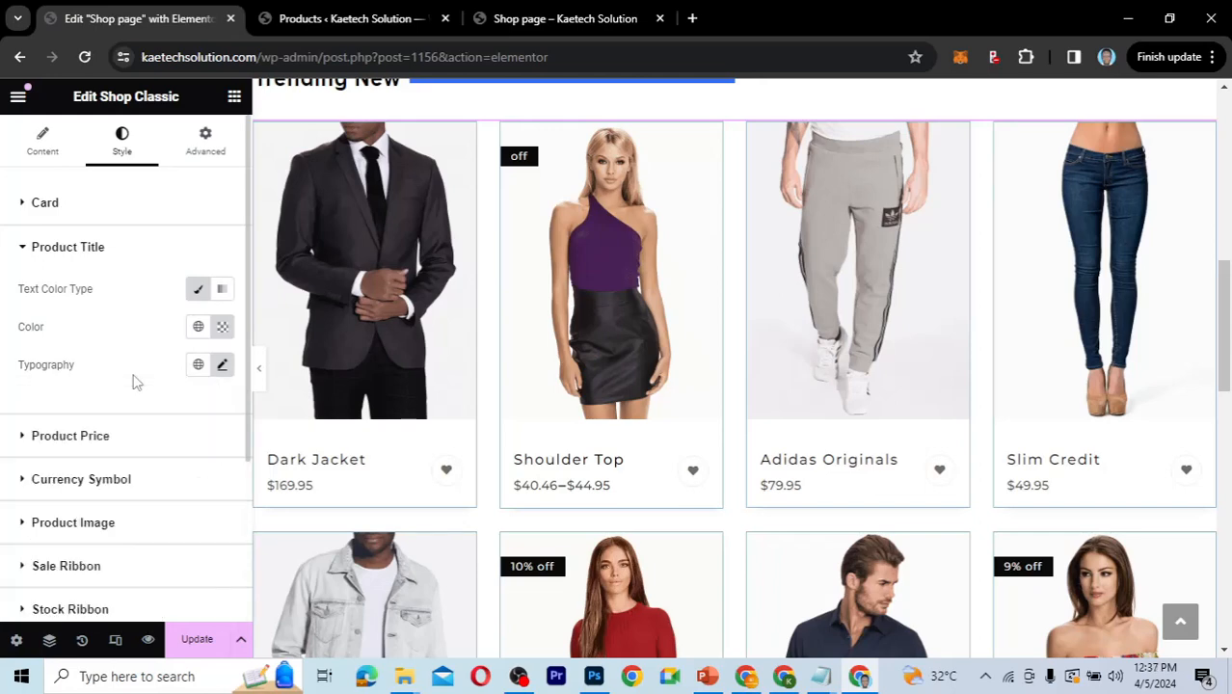
{"action": "left_click", "coordinate": [223, 366]}
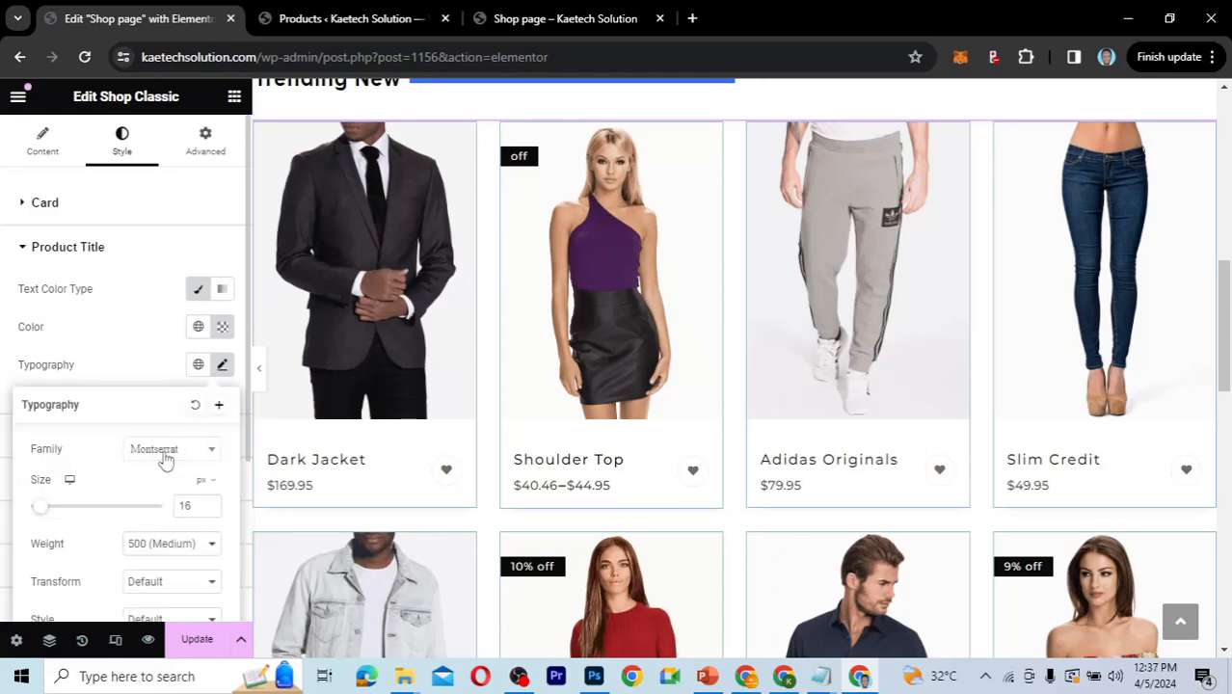
{"action": "left_click", "coordinate": [166, 461]}
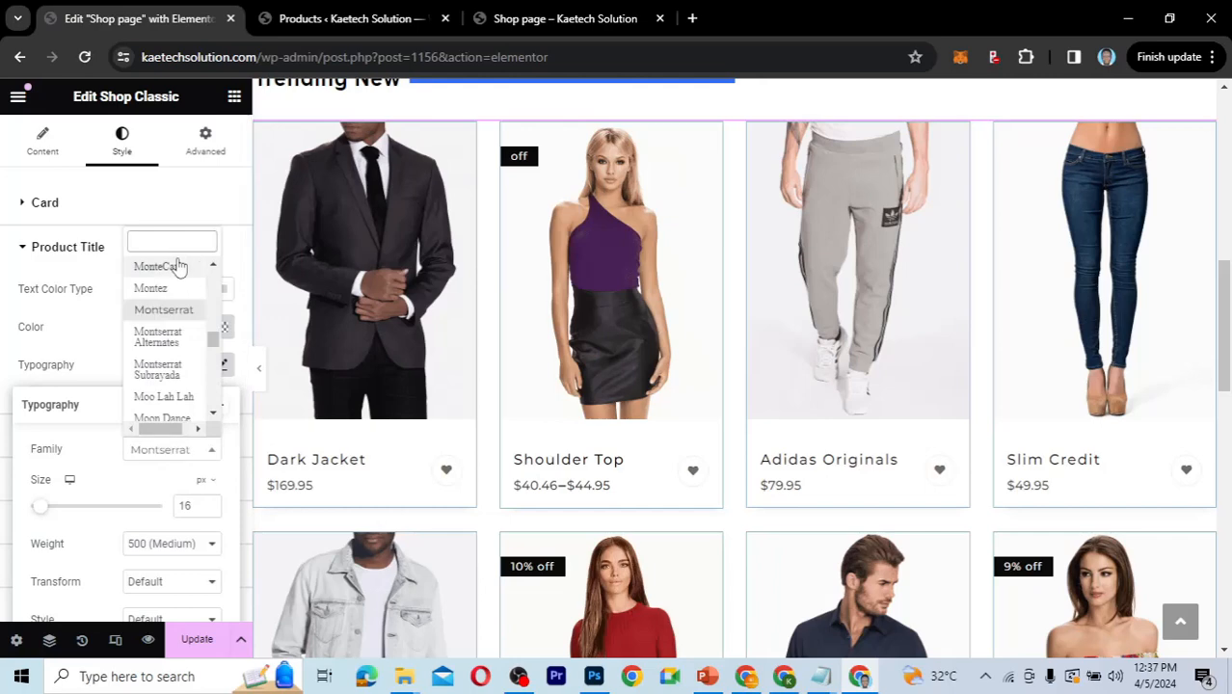
{"action": "type", "text": "ar"}
{"action": "left_click", "coordinate": [150, 288]}
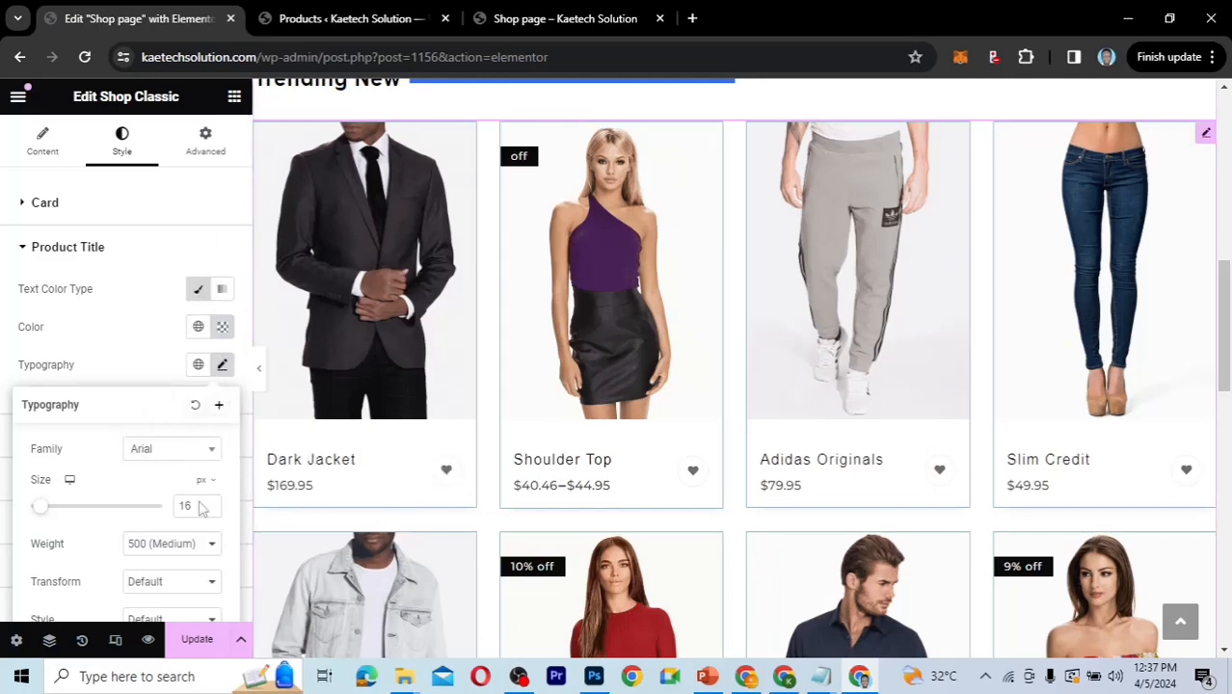
Step: Set the font weight of the product titles to 600 (Semi Bold)
{"action": "scroll", "coordinate": [142, 518], "scroll_direction": "down", "scroll_amount": 1}
{"action": "left_click", "coordinate": [157, 442]}
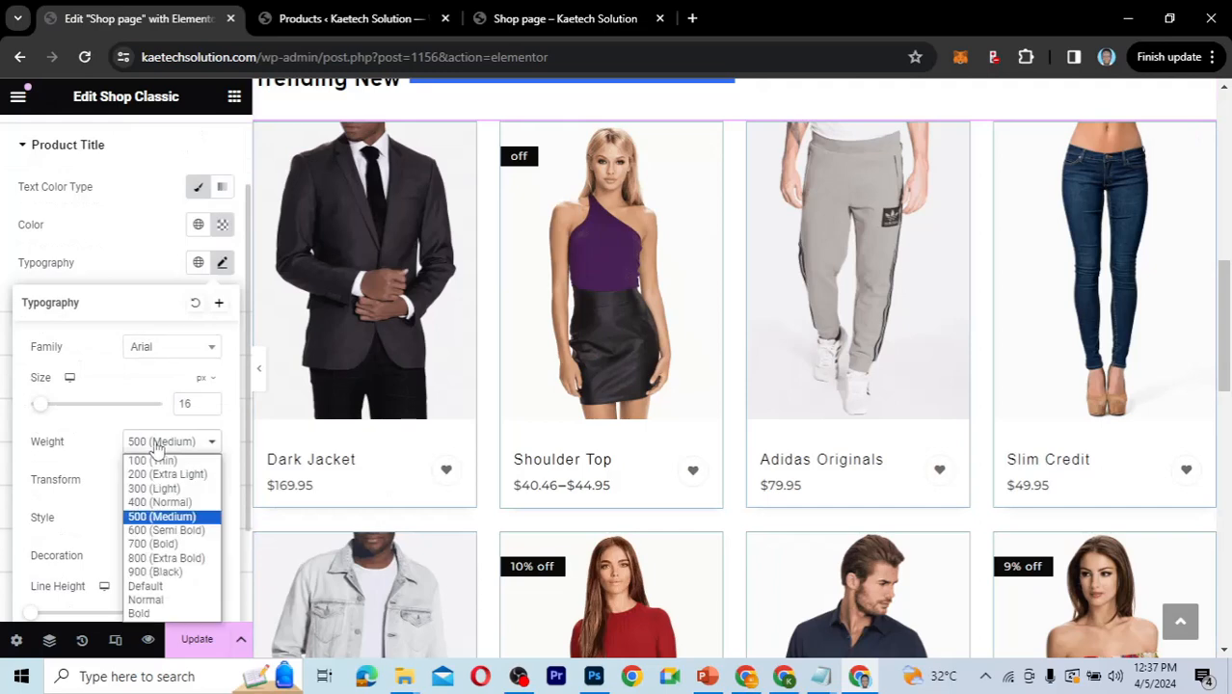
{"action": "left_click", "coordinate": [142, 531]}
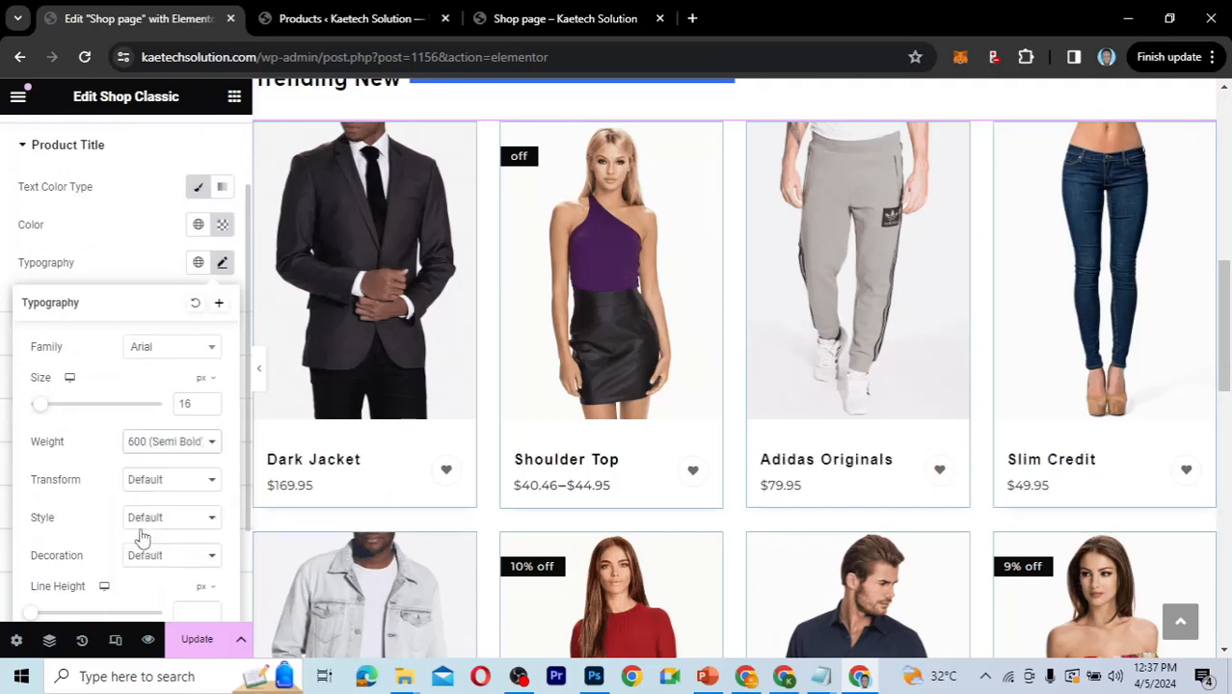
Step: Try a product title font size of 14 px and set it back to 16 px
{"action": "double_click", "coordinate": [183, 405]}
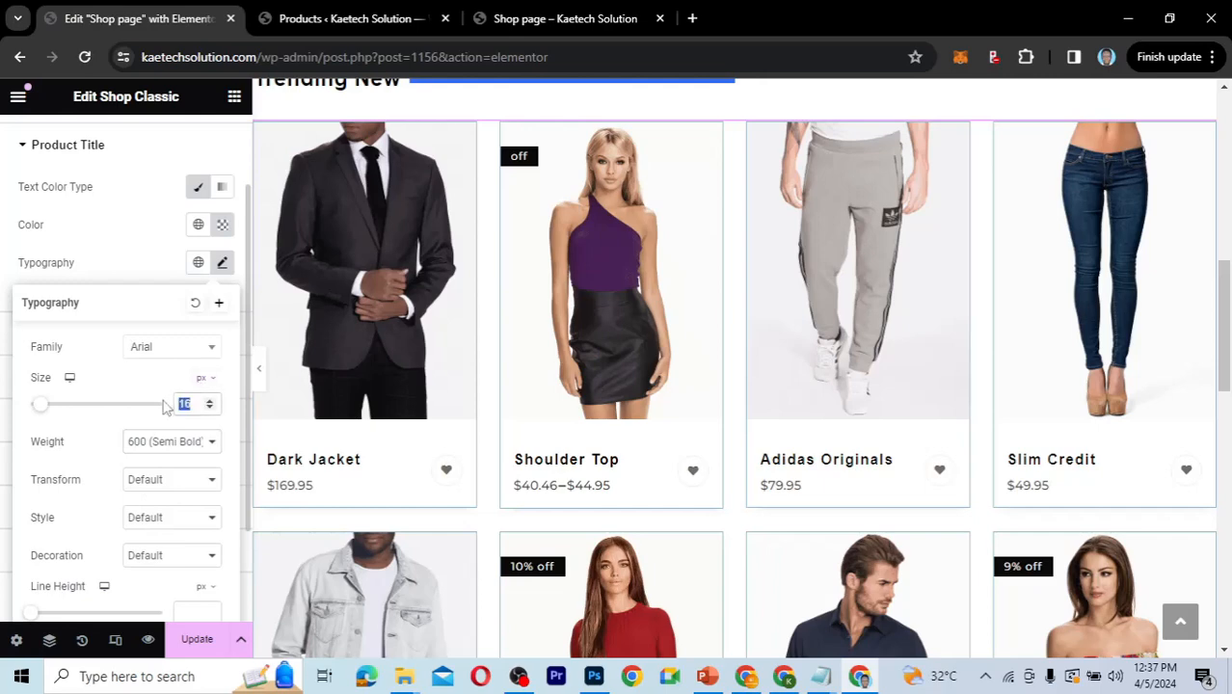
{"action": "type", "text": "14"}
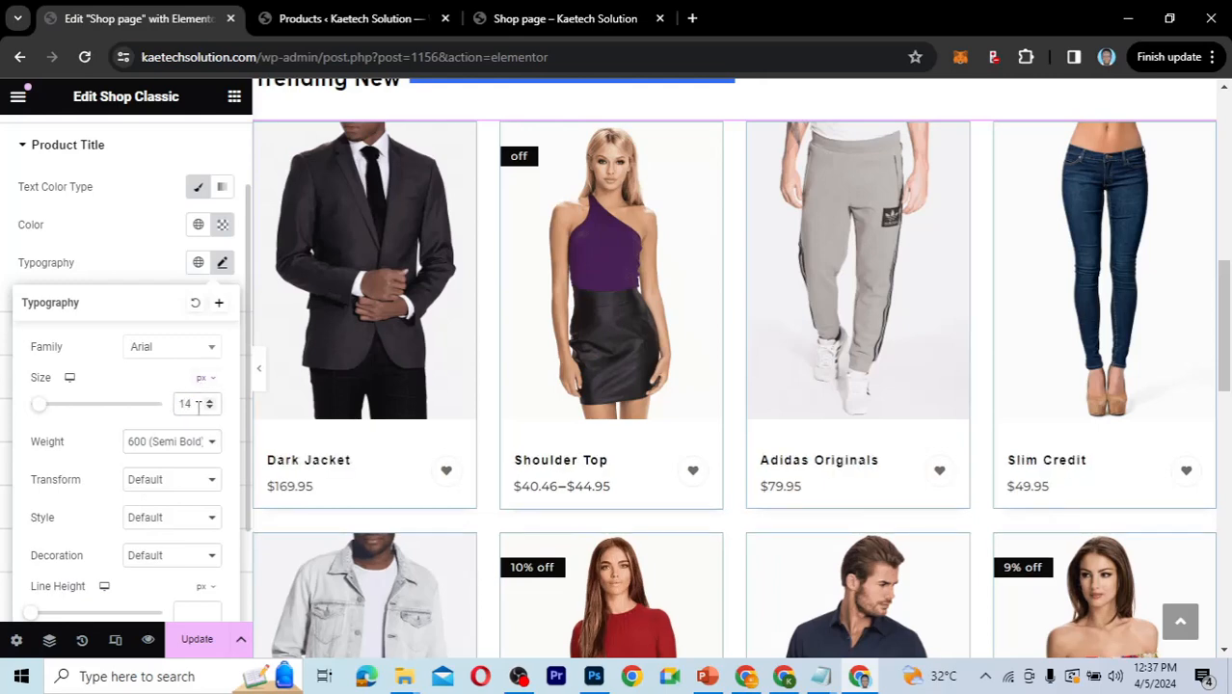
{"action": "type", "text": "16"}
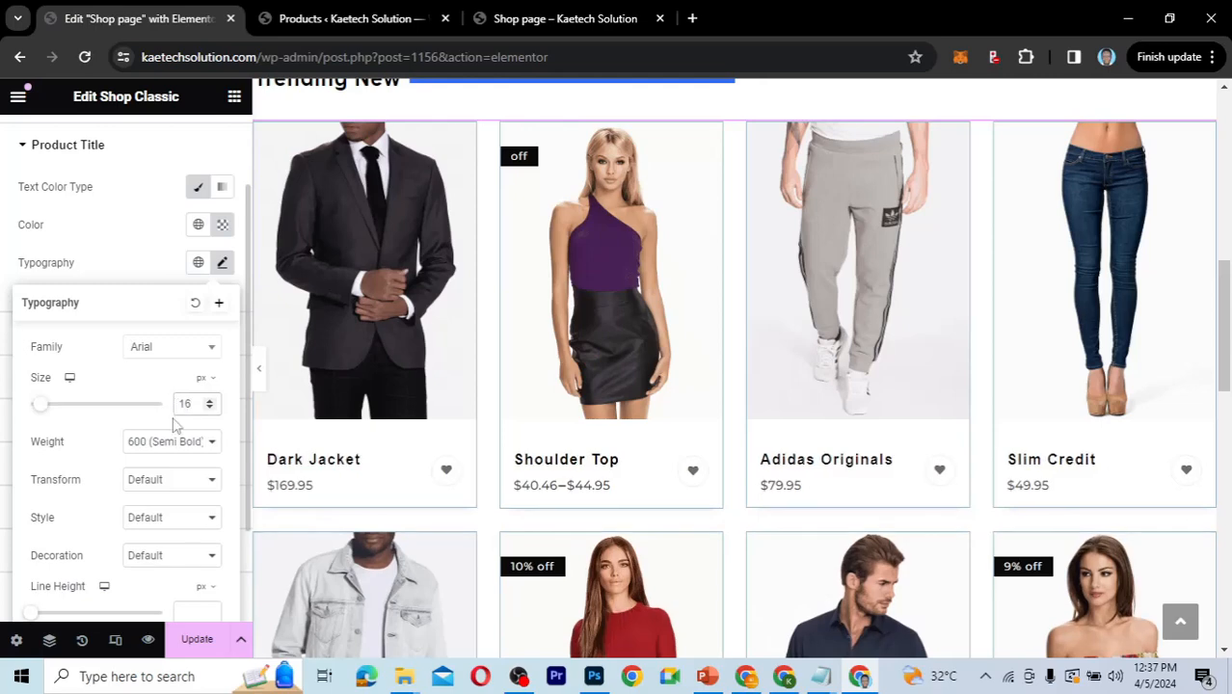
{"action": "left_click", "coordinate": [159, 270]}
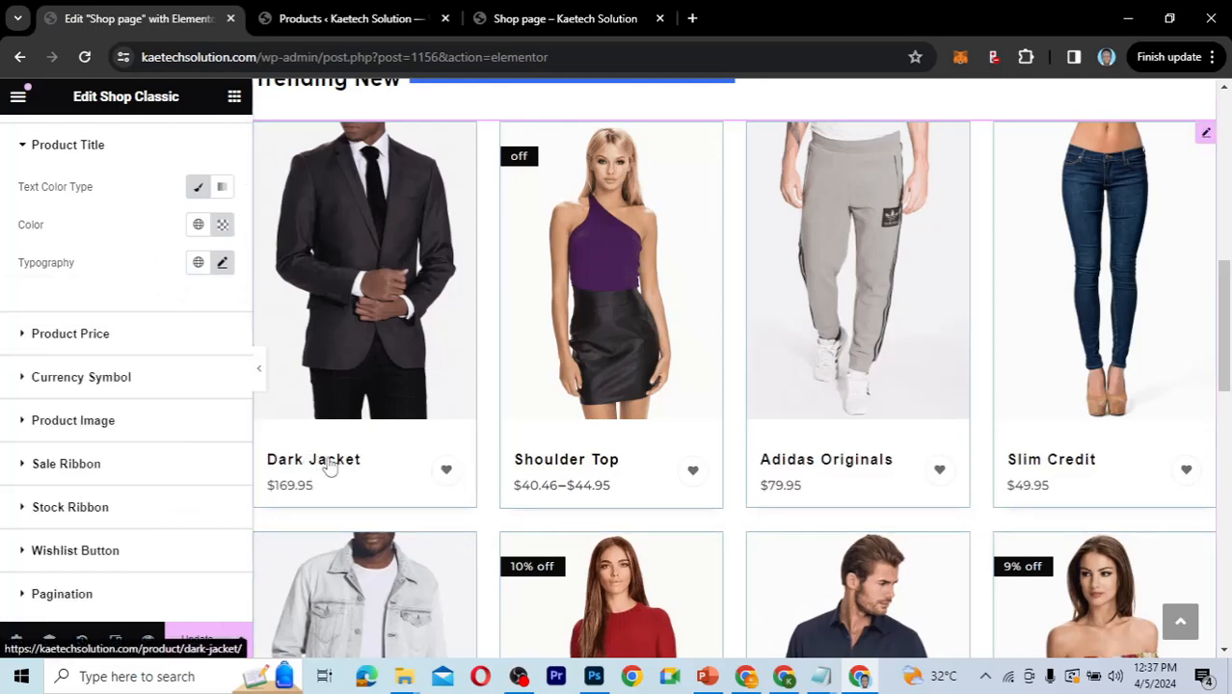
Step: Look through the style options for the product price and the currency symbol
{"action": "left_click", "coordinate": [23, 335]}
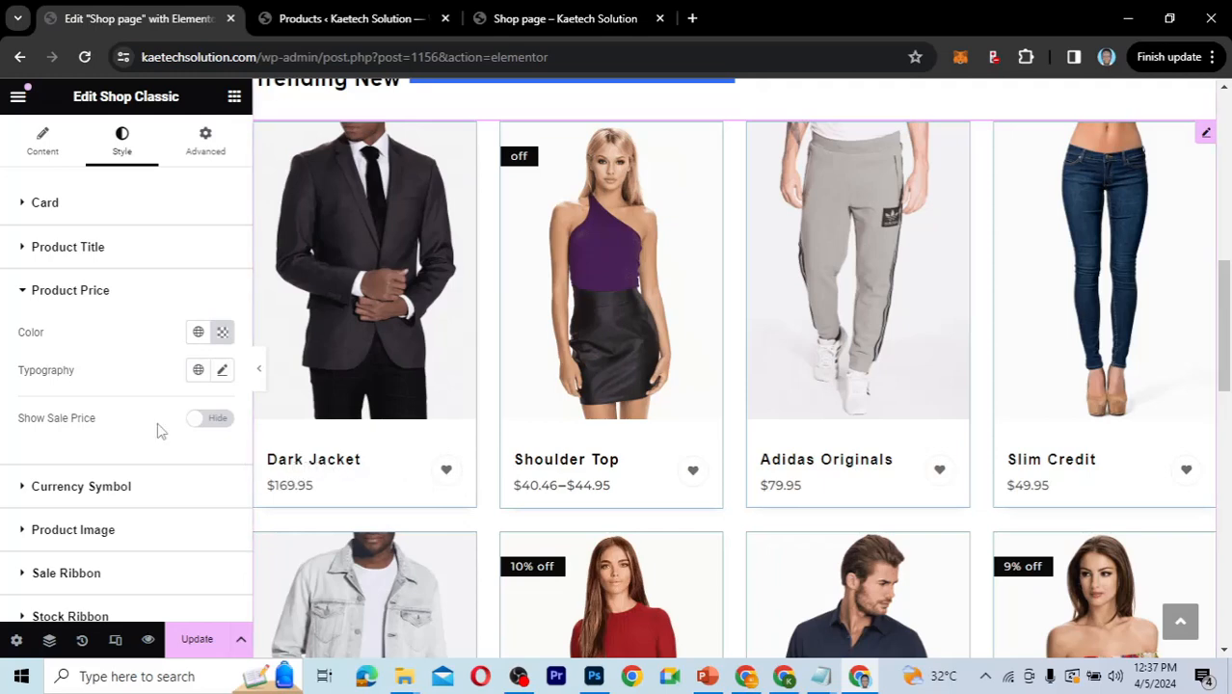
{"action": "scroll", "coordinate": [158, 426], "scroll_direction": "down", "scroll_amount": 1}
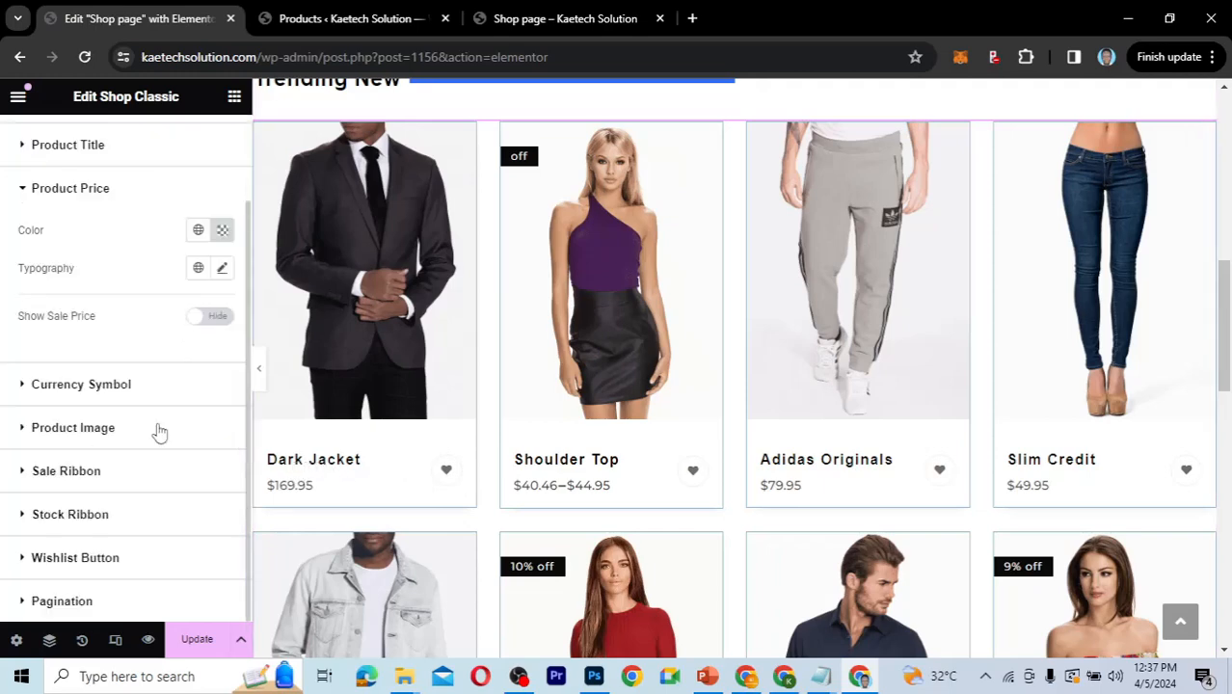
{"action": "left_click", "coordinate": [26, 384]}
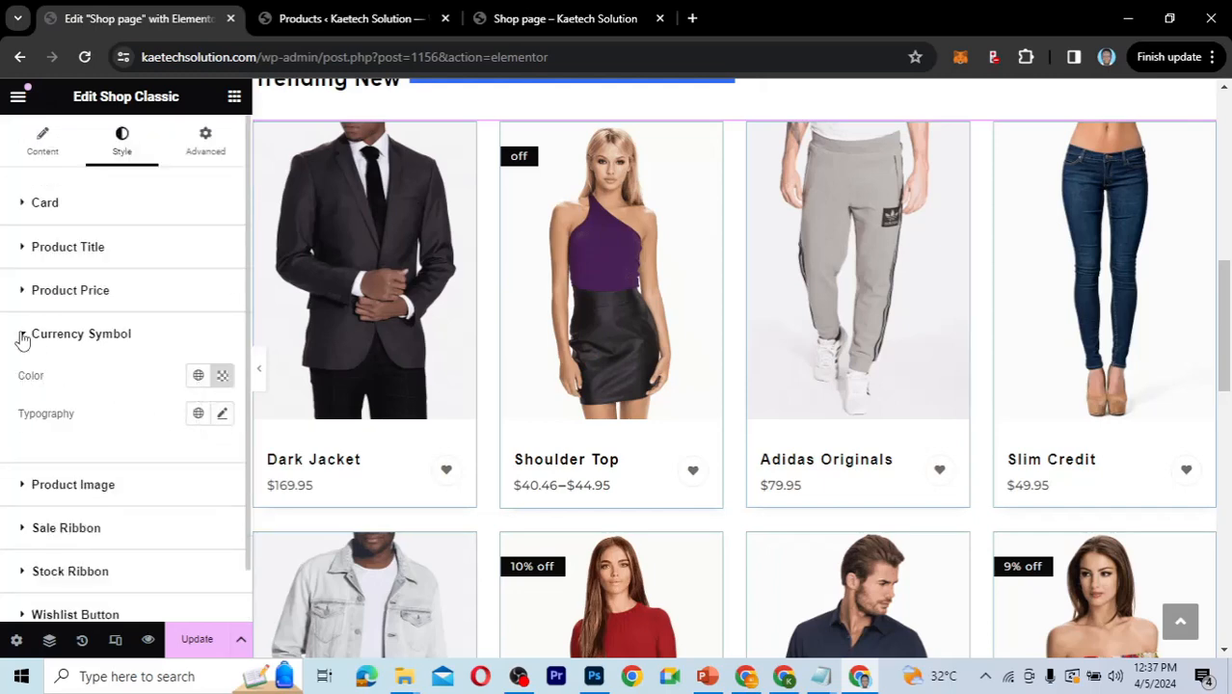
{"action": "left_click", "coordinate": [22, 337]}
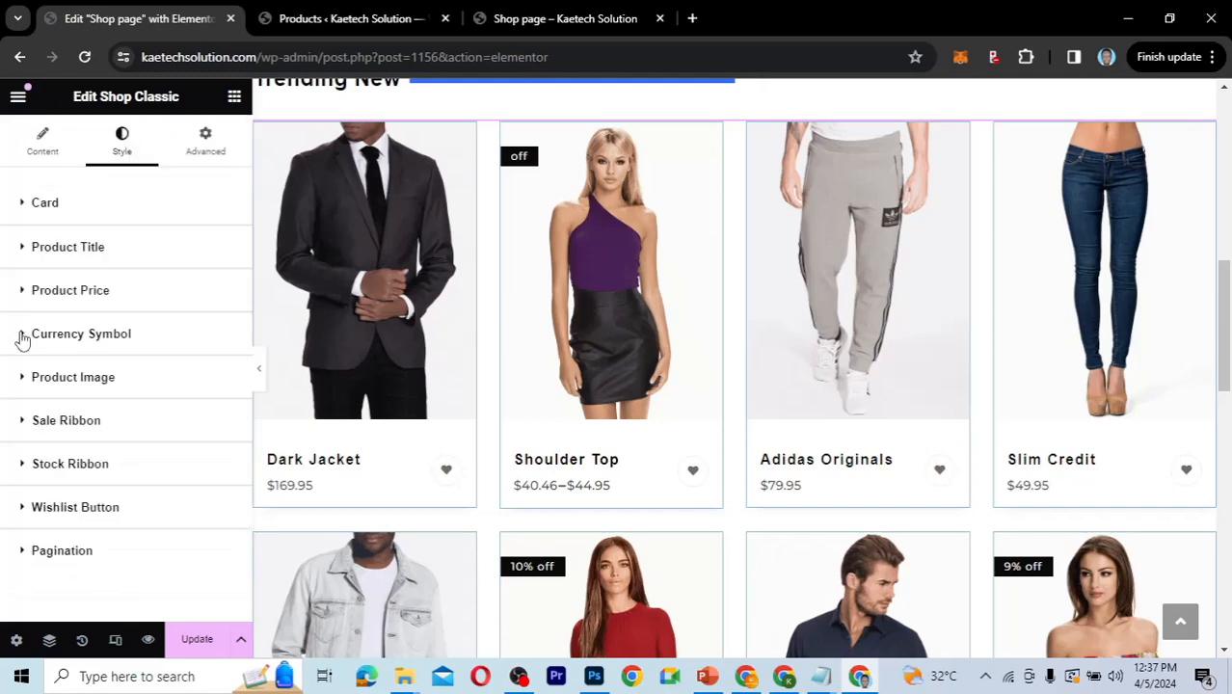
Step: Review the product image resolution choices and keep Codesigner-thumb - 400 x 400
{"action": "left_click", "coordinate": [26, 386]}
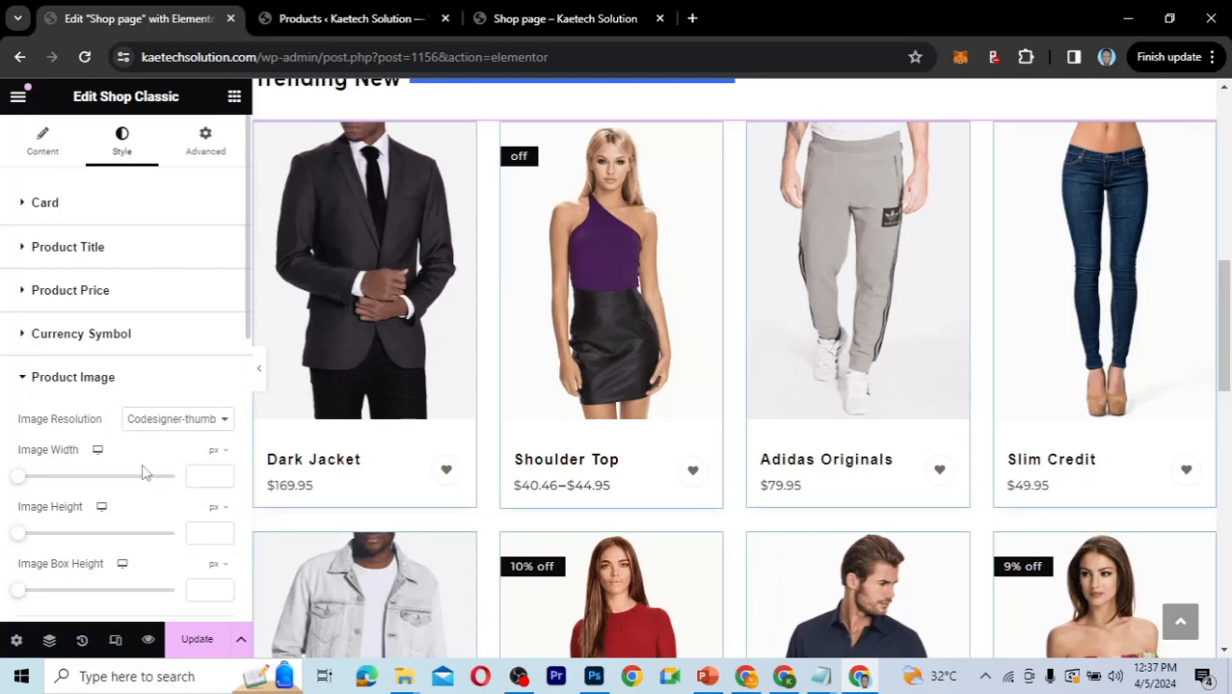
{"action": "scroll", "coordinate": [143, 472], "scroll_direction": "down", "scroll_amount": 1}
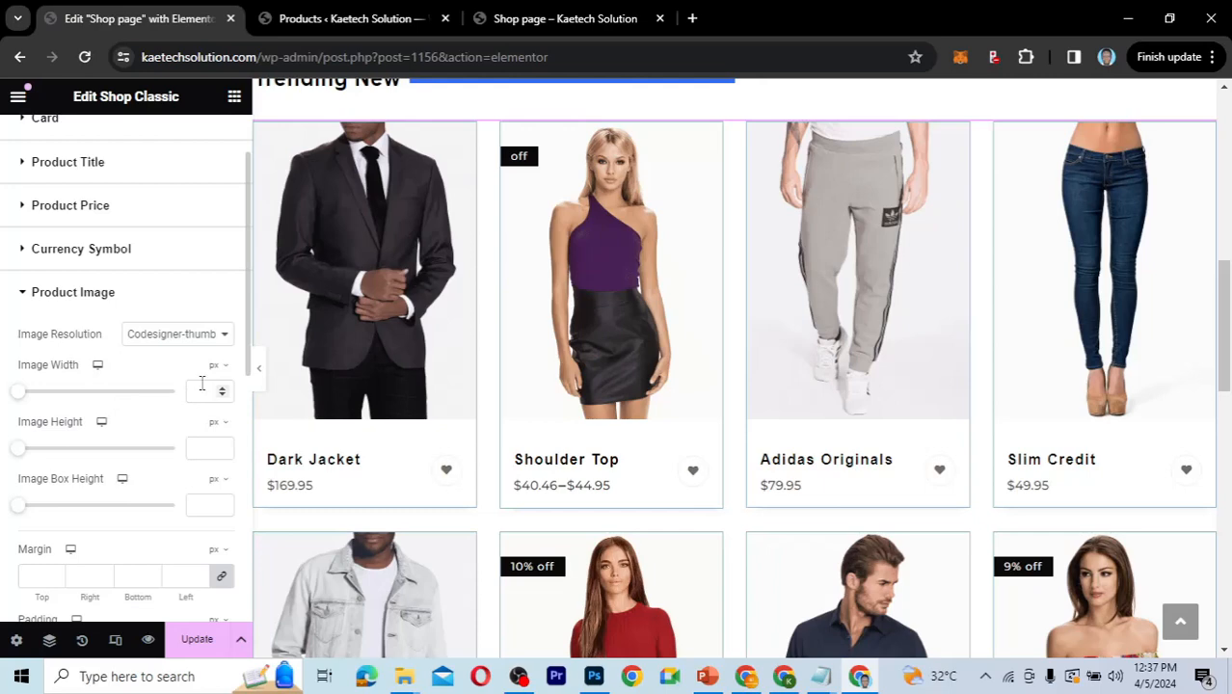
{"action": "left_click", "coordinate": [202, 337]}
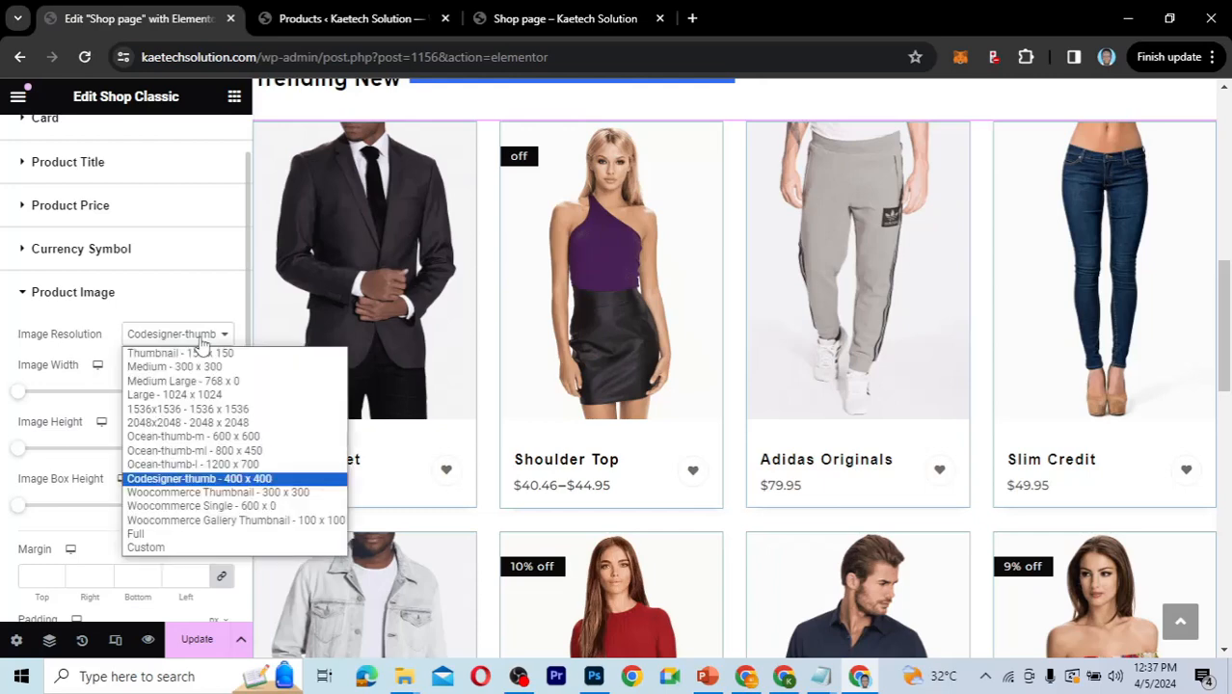
{"action": "left_click", "coordinate": [169, 479]}
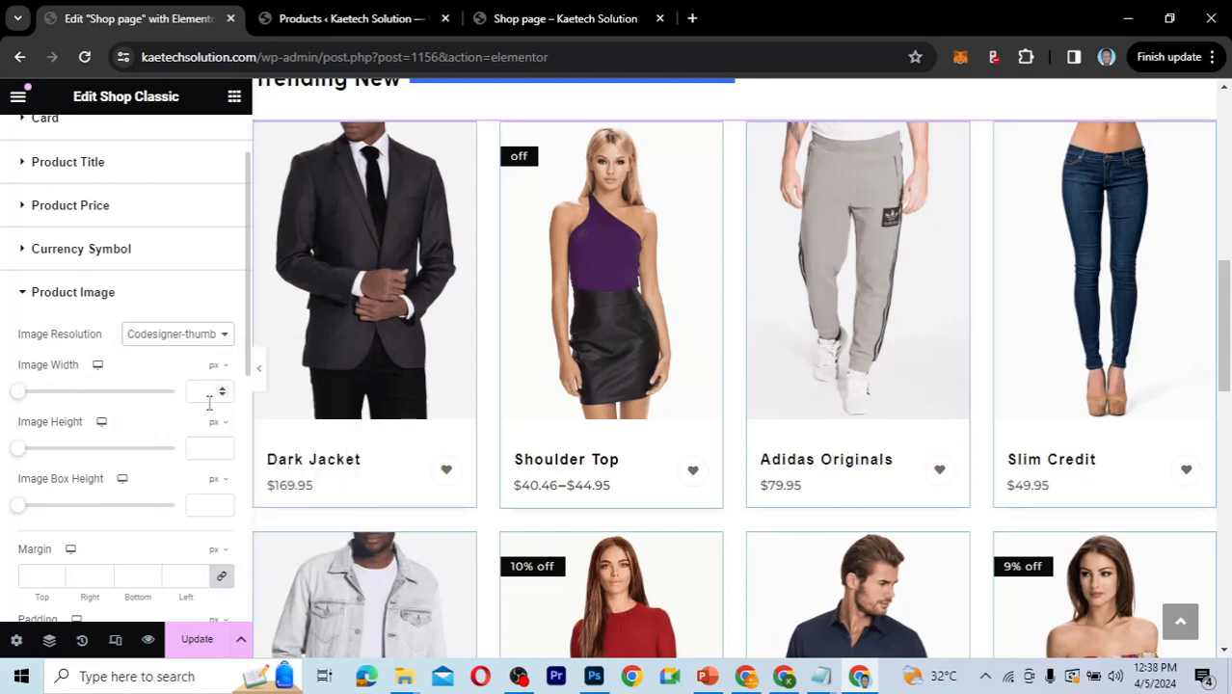
Step: Make the Sale Ribbon background of the Shop Classic products fully opaque
{"action": "scroll", "coordinate": [168, 482], "scroll_direction": "down", "scroll_amount": 1}
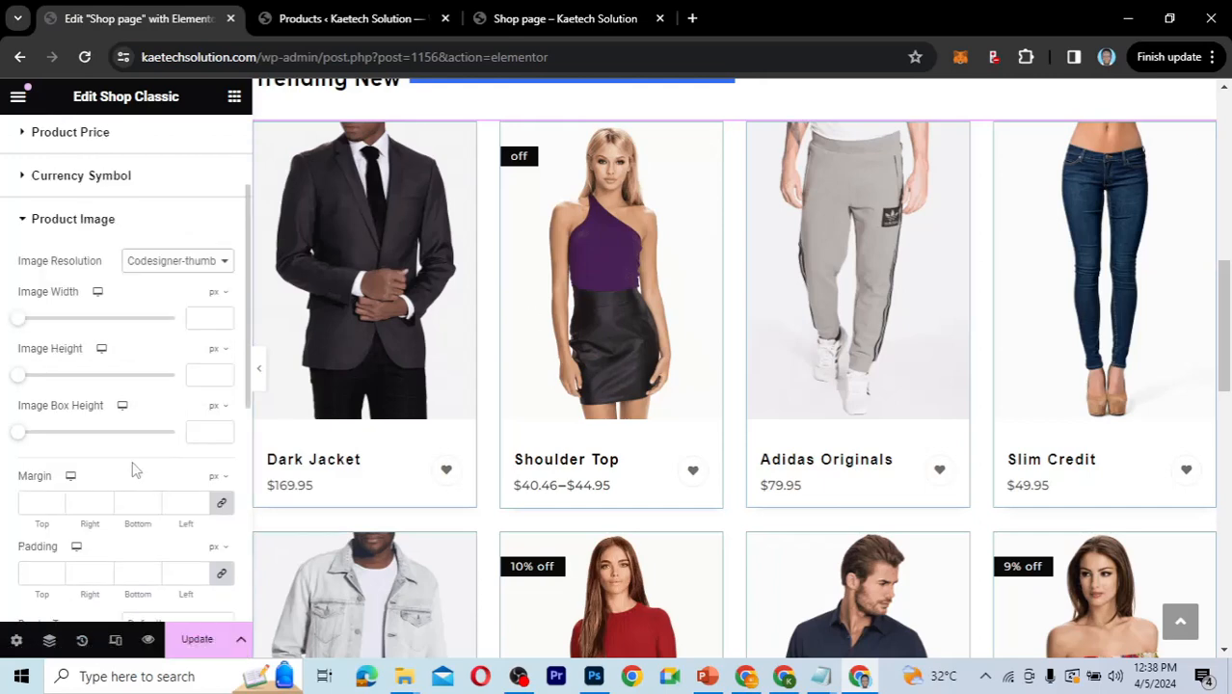
{"action": "scroll", "coordinate": [135, 469], "scroll_direction": "down", "scroll_amount": 3}
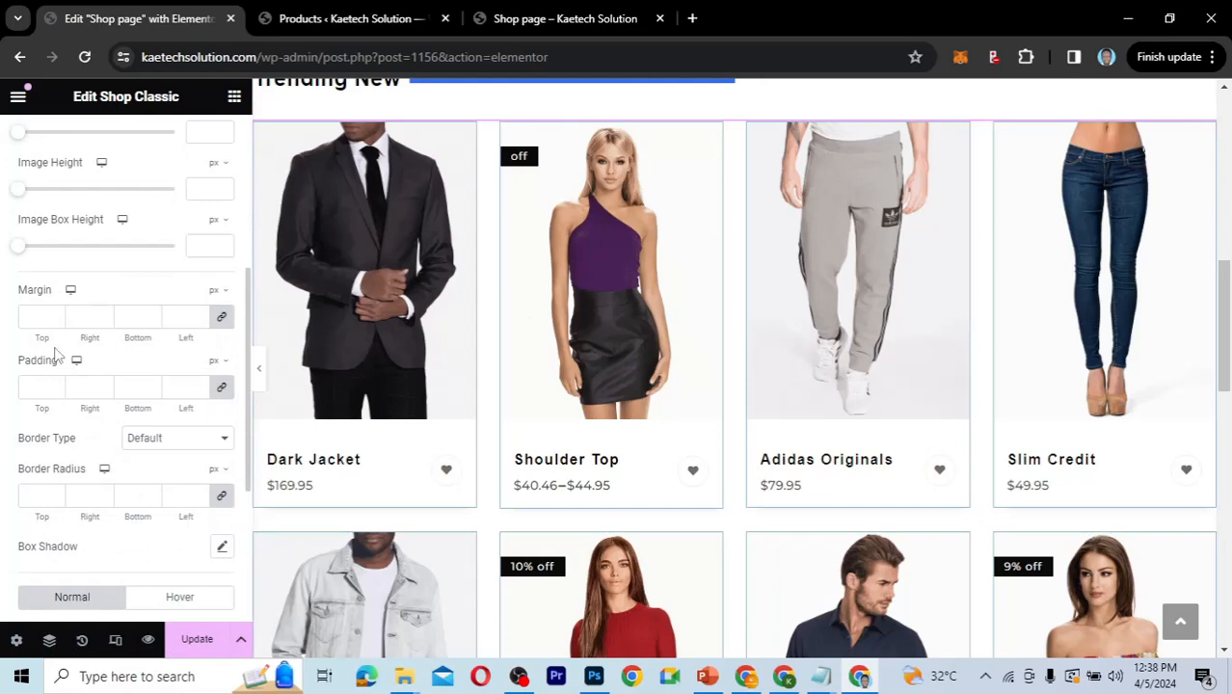
{"action": "scroll", "coordinate": [59, 429], "scroll_direction": "down", "scroll_amount": 2}
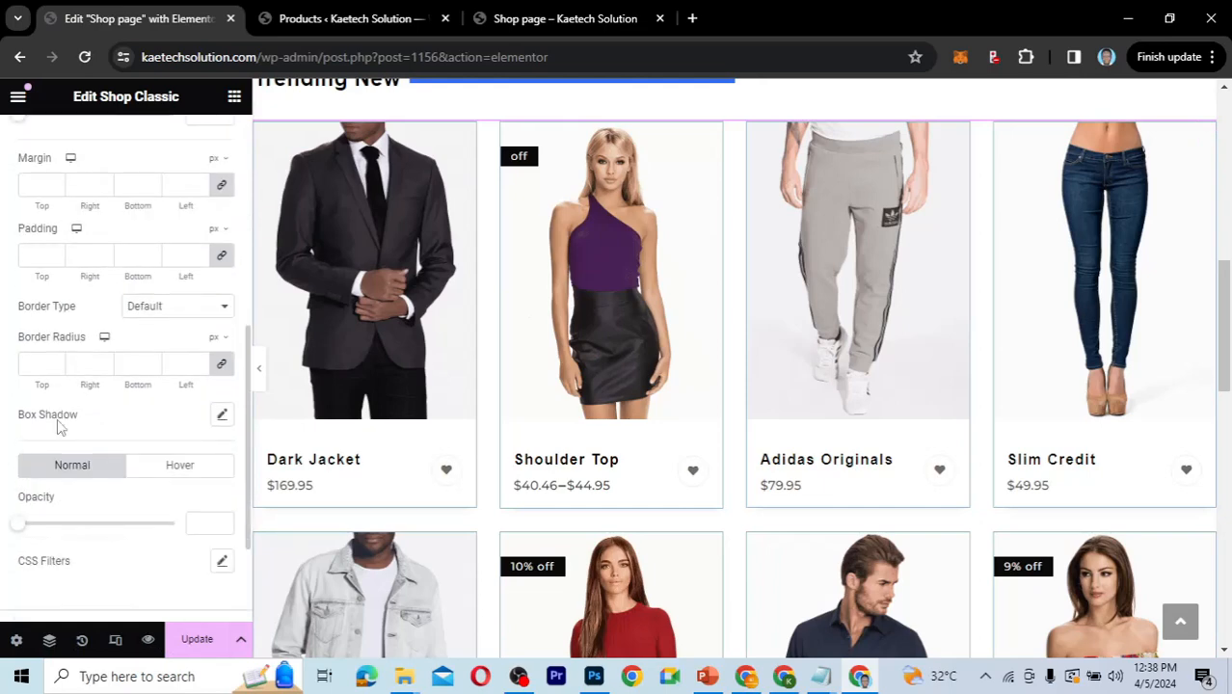
{"action": "scroll", "coordinate": [56, 428], "scroll_direction": "down", "scroll_amount": 3}
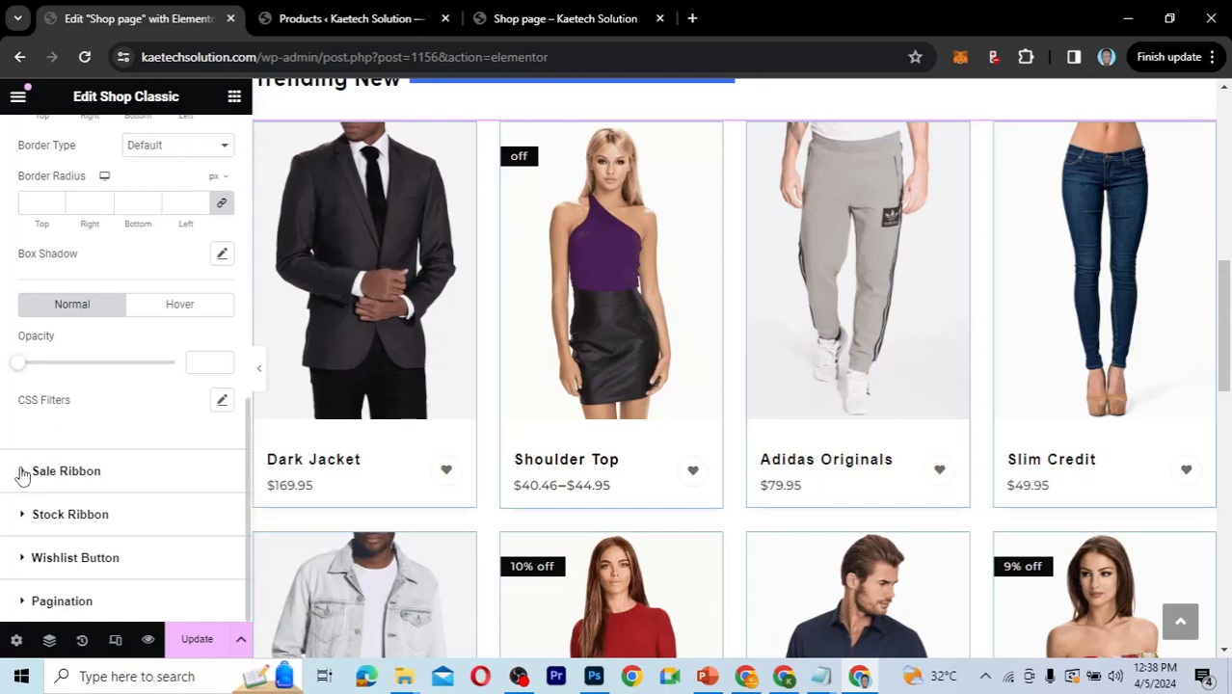
{"action": "left_click", "coordinate": [532, 168]}
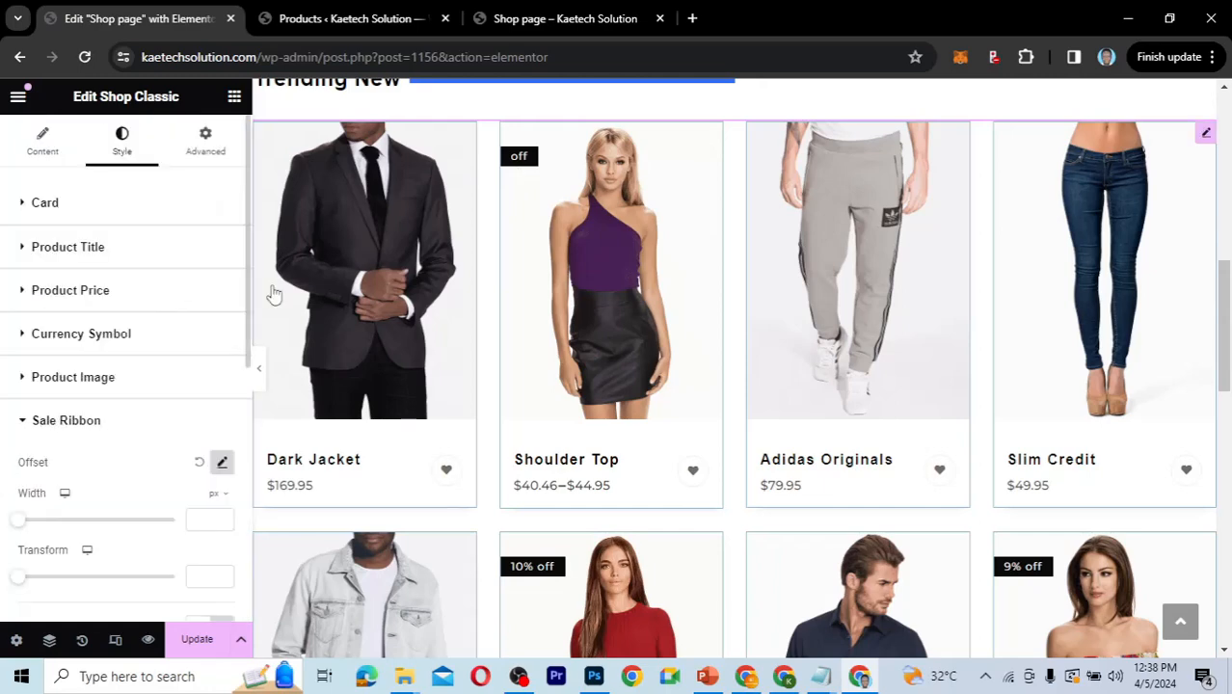
{"action": "scroll", "coordinate": [193, 386], "scroll_direction": "down", "scroll_amount": 3}
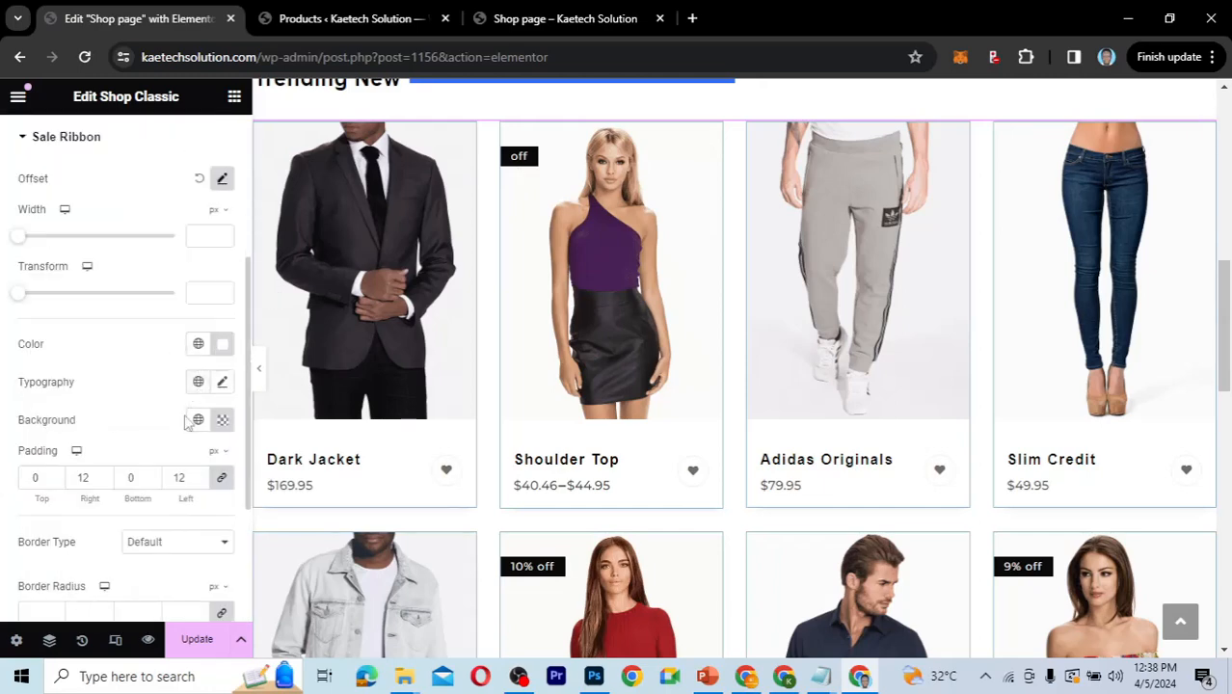
{"action": "left_click", "coordinate": [222, 421]}
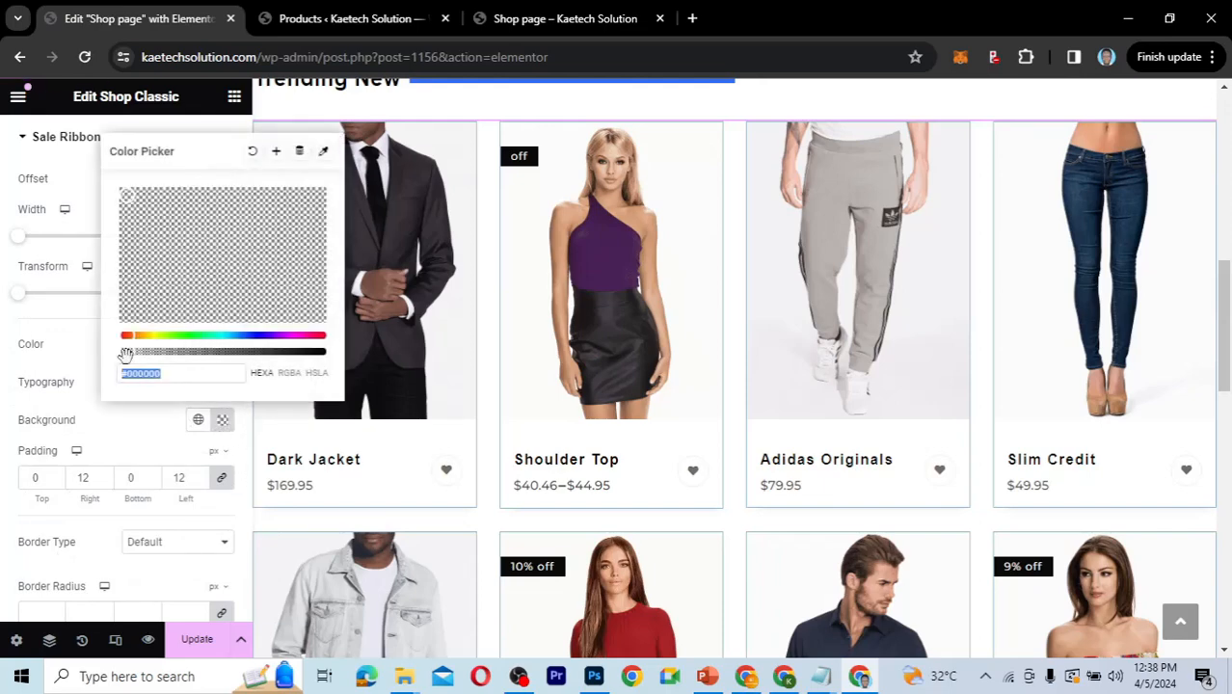
{"action": "left_click_drag", "start_coordinate": [127, 353], "coordinate": [360, 362]}
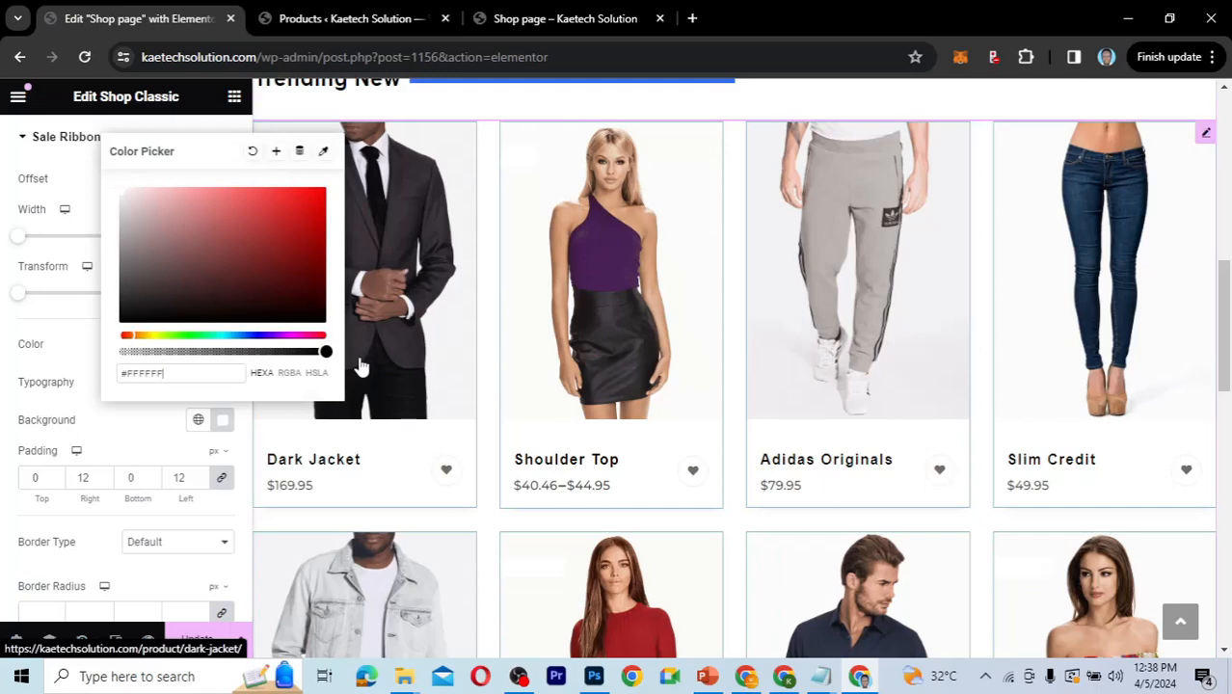
{"action": "left_click", "coordinate": [247, 351]}
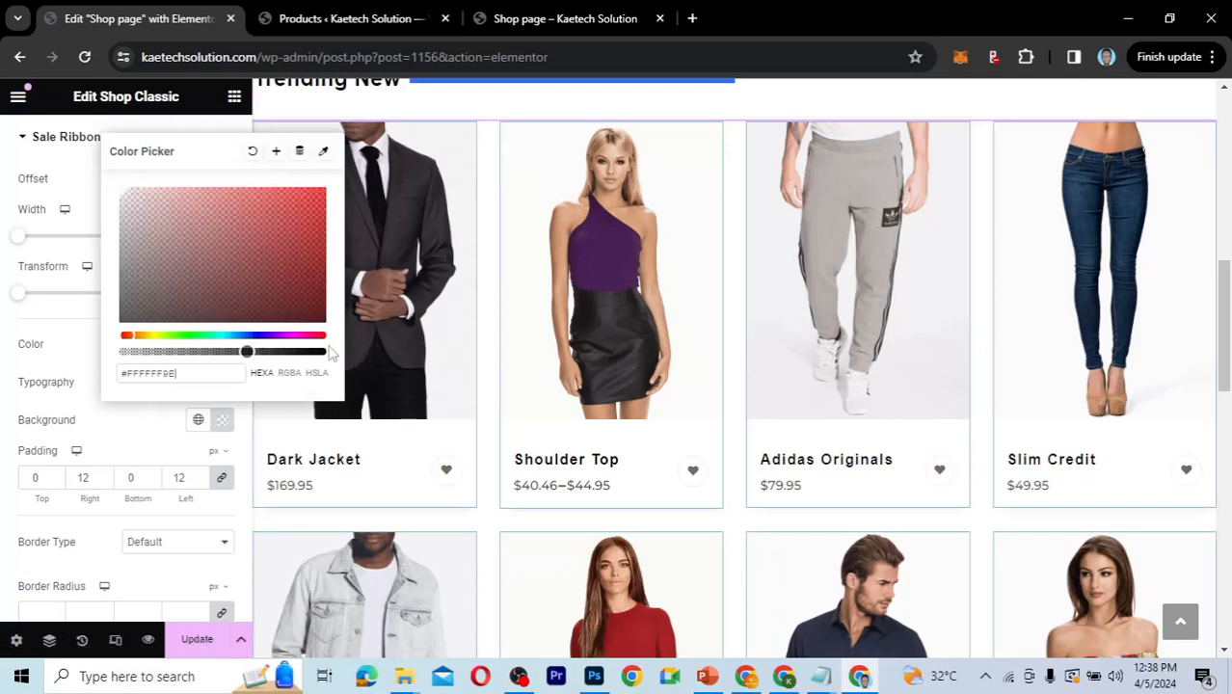
{"action": "left_click", "coordinate": [328, 353]}
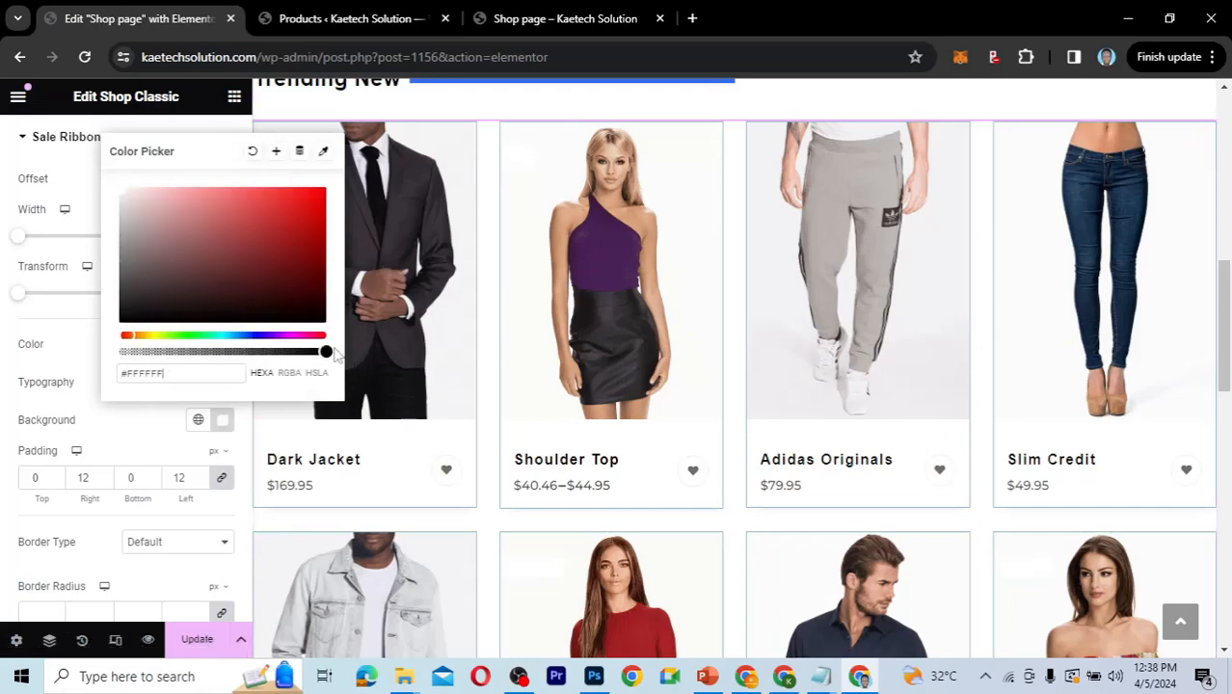
Step: Set the Sale Ribbon background color to the blue #125CB1
{"action": "left_click", "coordinate": [241, 336]}
{"action": "left_click", "coordinate": [304, 228]}
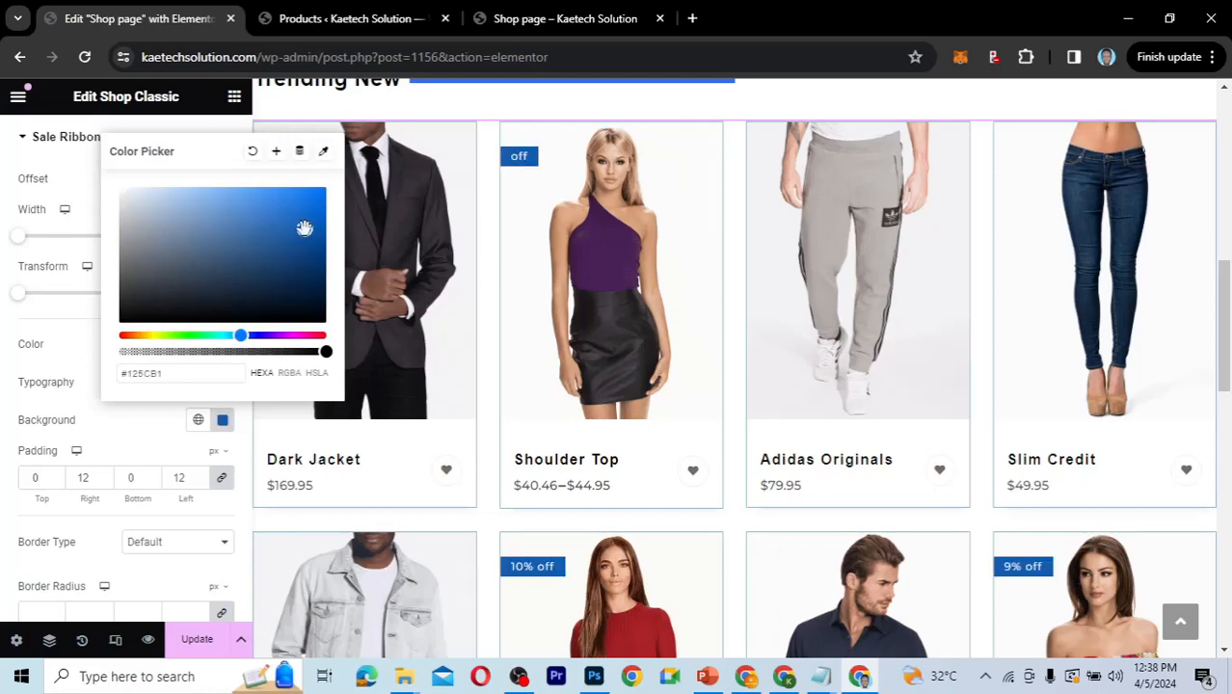
{"action": "left_click", "coordinate": [140, 416]}
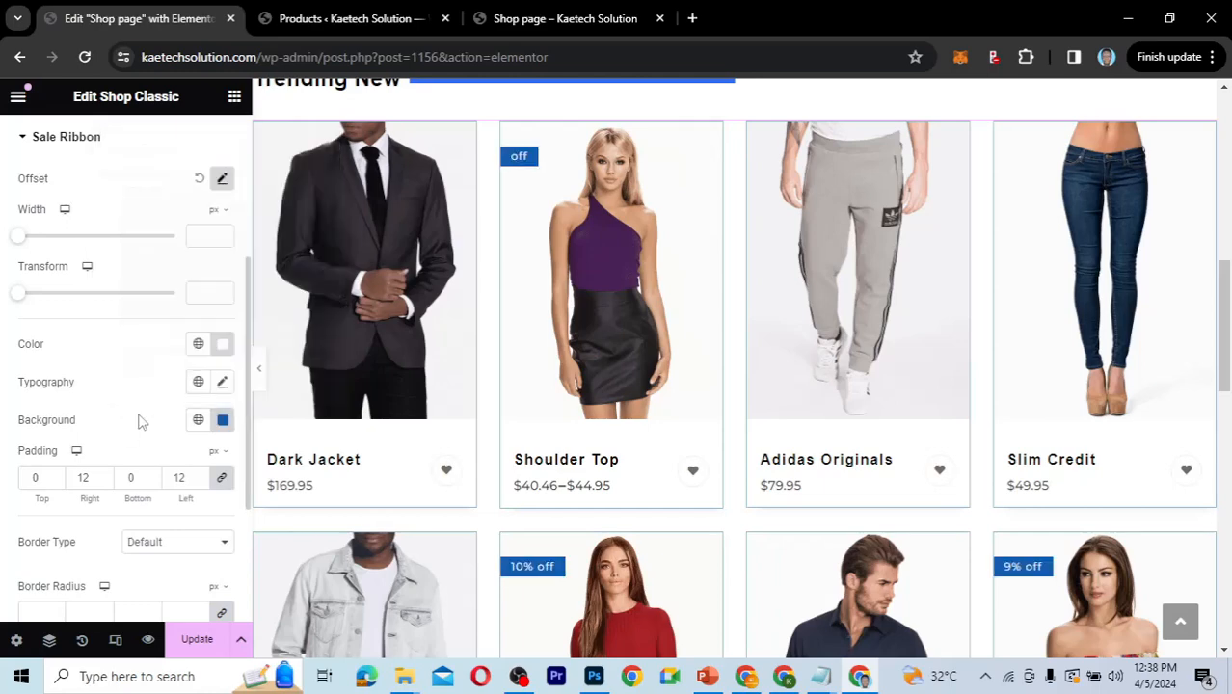
Step: Copy the Sale Ribbon background's color code and apply #125CB1 to the Trending New divider
{"action": "left_click", "coordinate": [223, 421]}
{"action": "key", "text": "ctrl+c"}
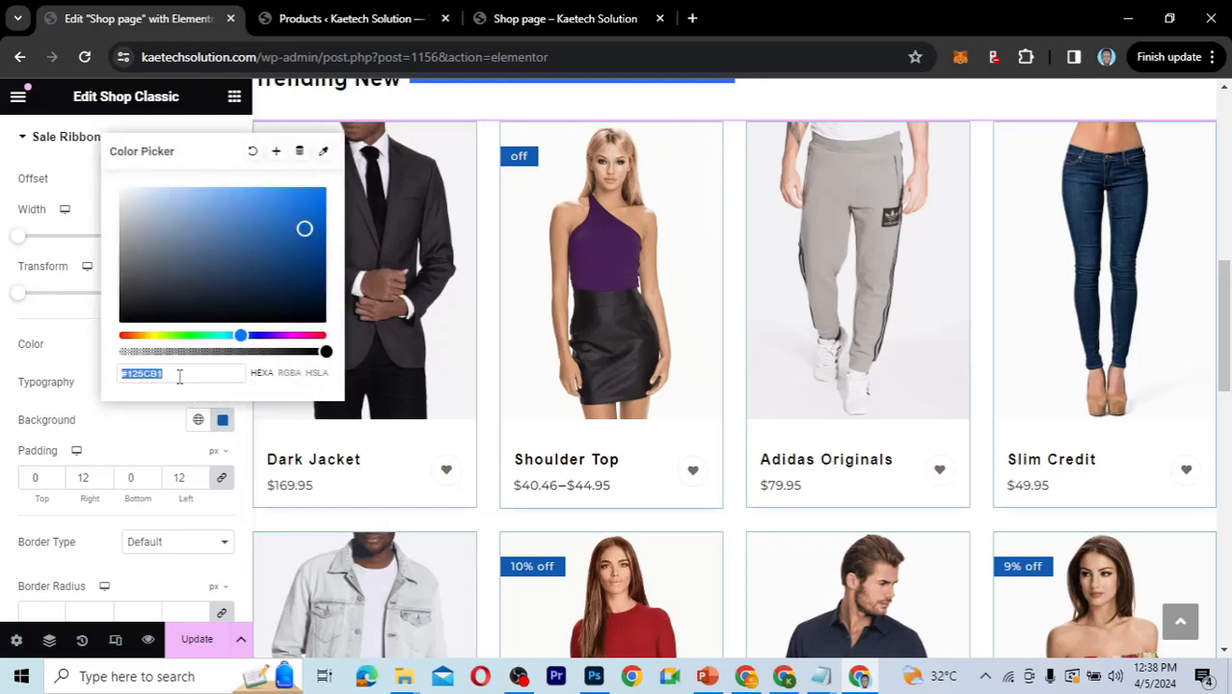
{"action": "left_click", "coordinate": [152, 427]}
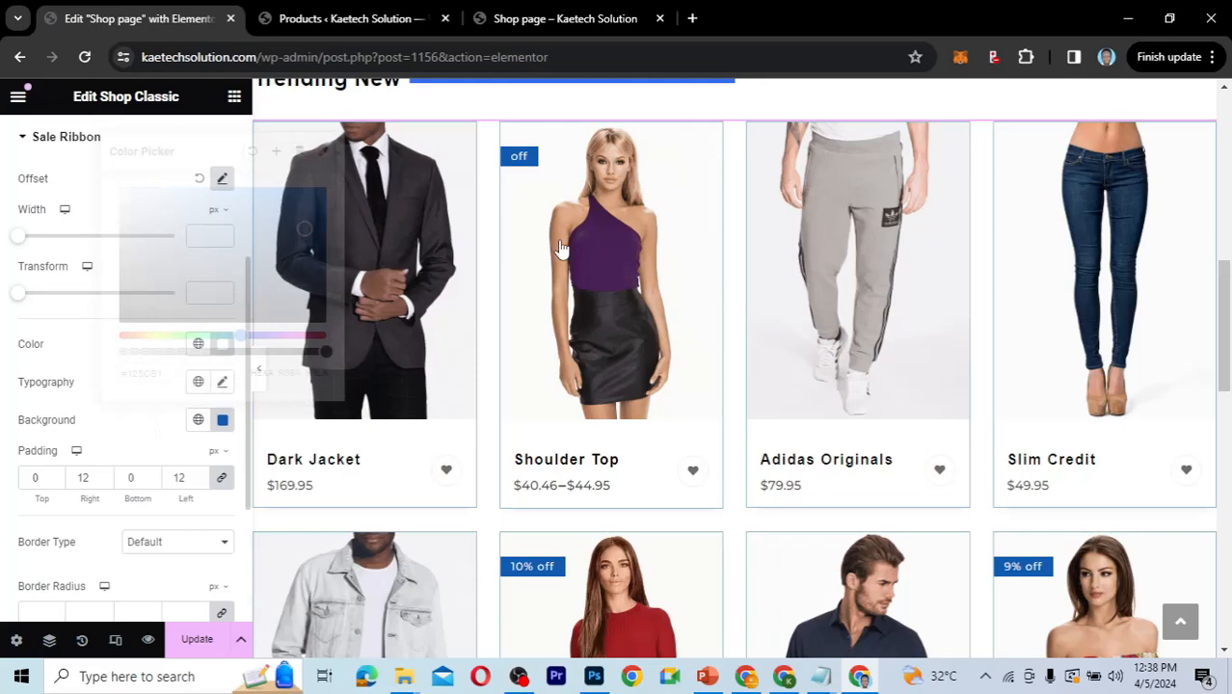
{"action": "scroll", "coordinate": [562, 249], "scroll_direction": "up", "scroll_amount": 2}
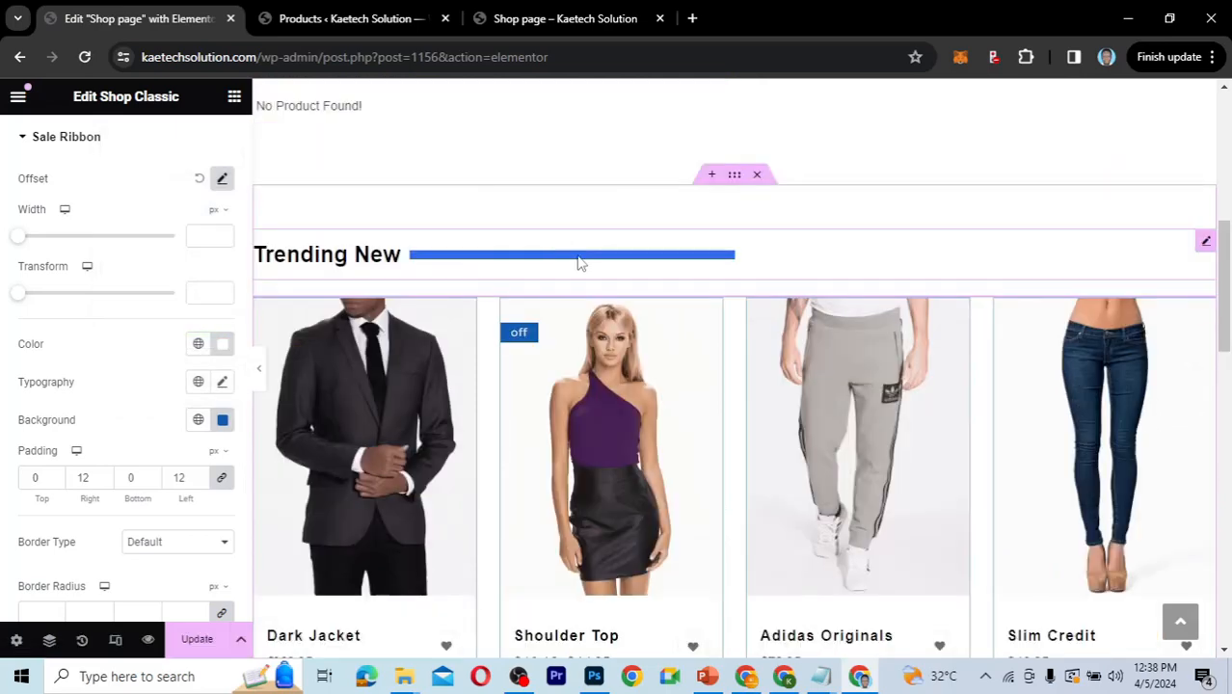
{"action": "left_click", "coordinate": [579, 262]}
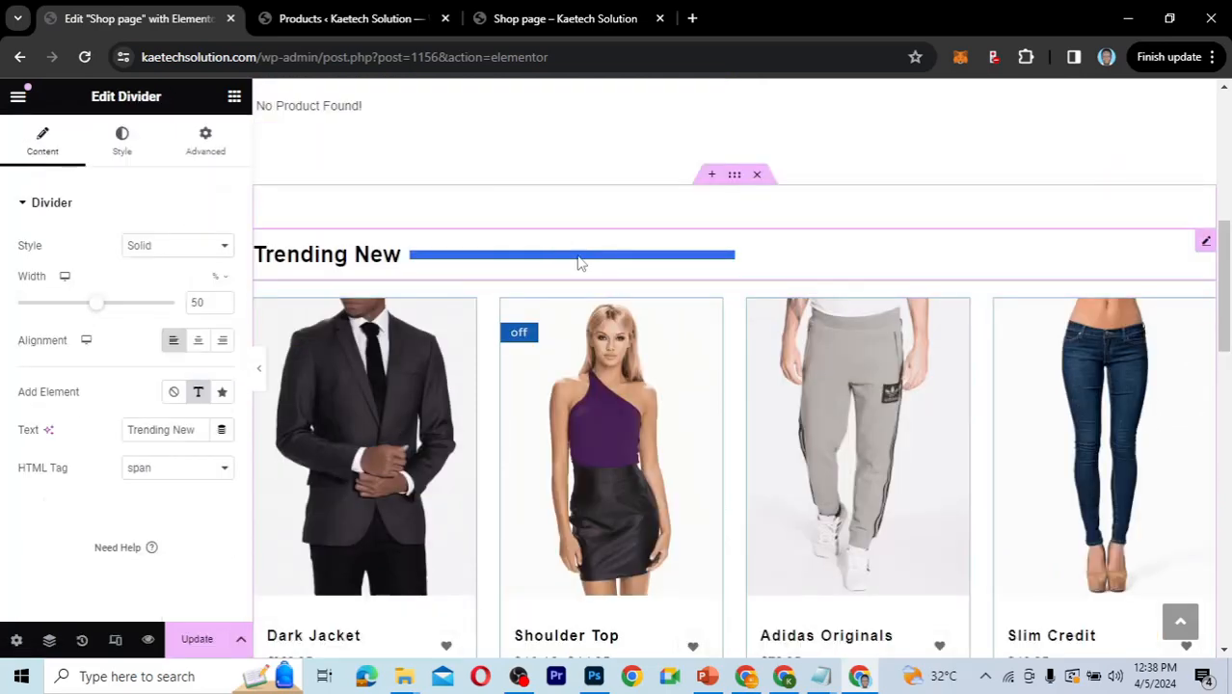
{"action": "left_click", "coordinate": [122, 145]}
{"action": "left_click", "coordinate": [223, 245]}
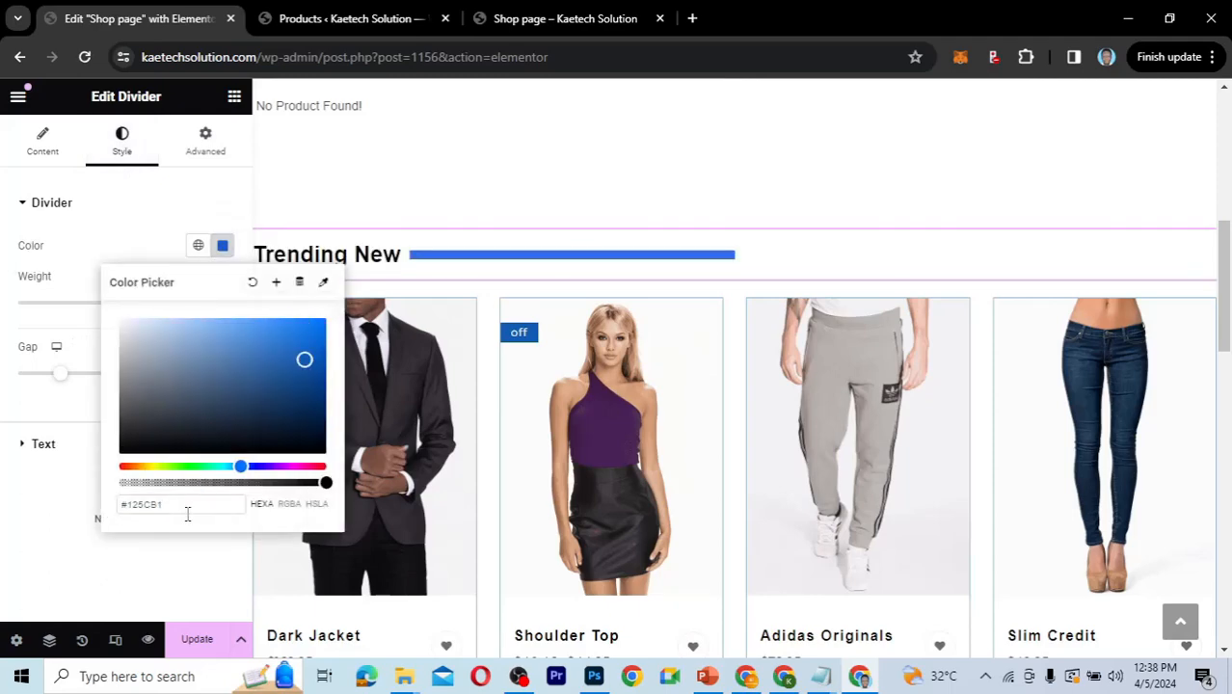
{"action": "left_click", "coordinate": [118, 255]}
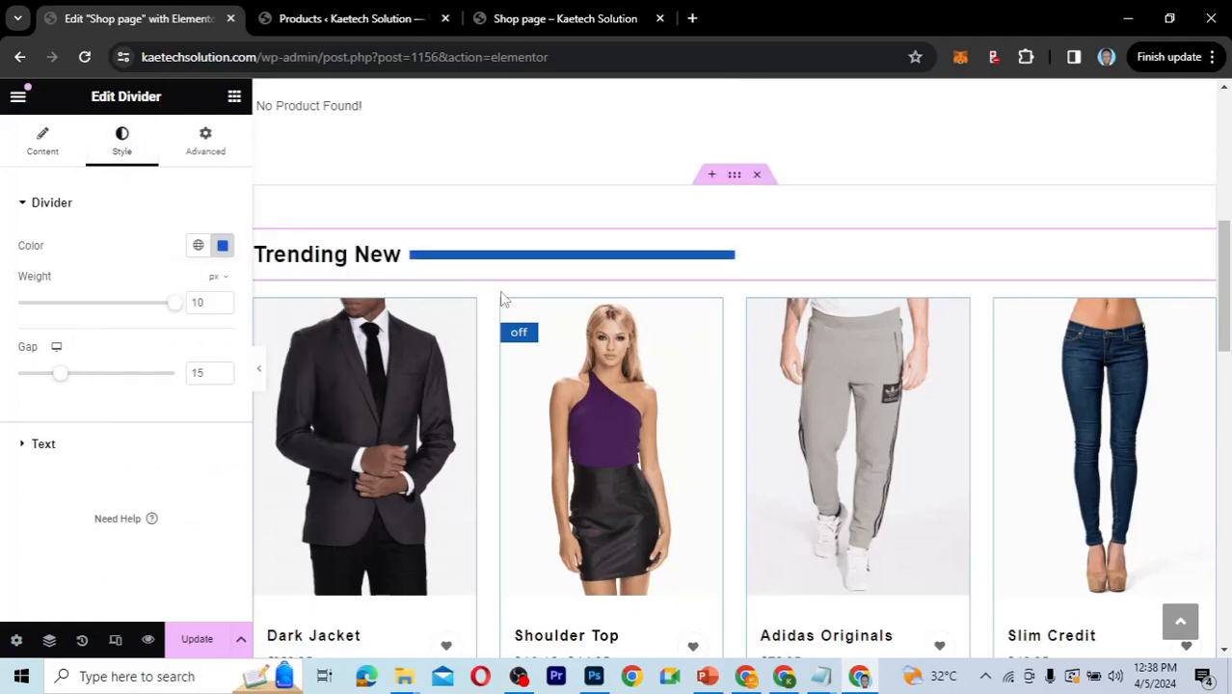
Step: Apply the copied color #125CB1 to the Recently Viewed Products divider
{"action": "scroll", "coordinate": [500, 300], "scroll_direction": "up", "scroll_amount": 3}
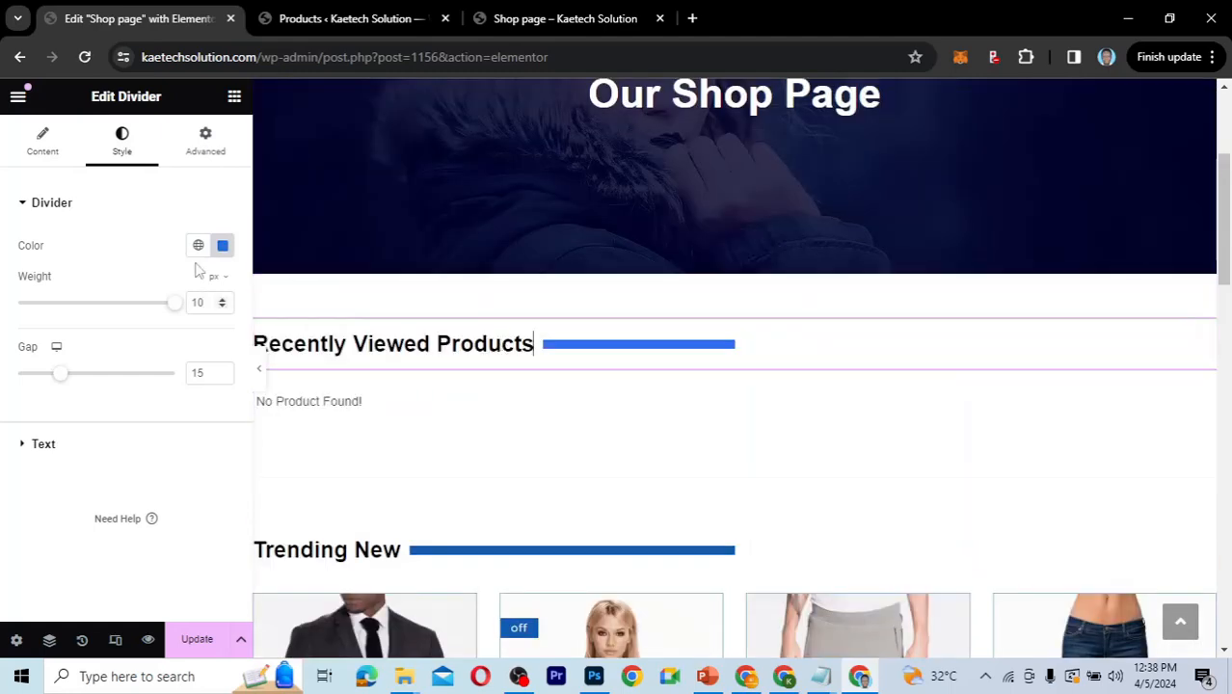
{"action": "left_click", "coordinate": [221, 247]}
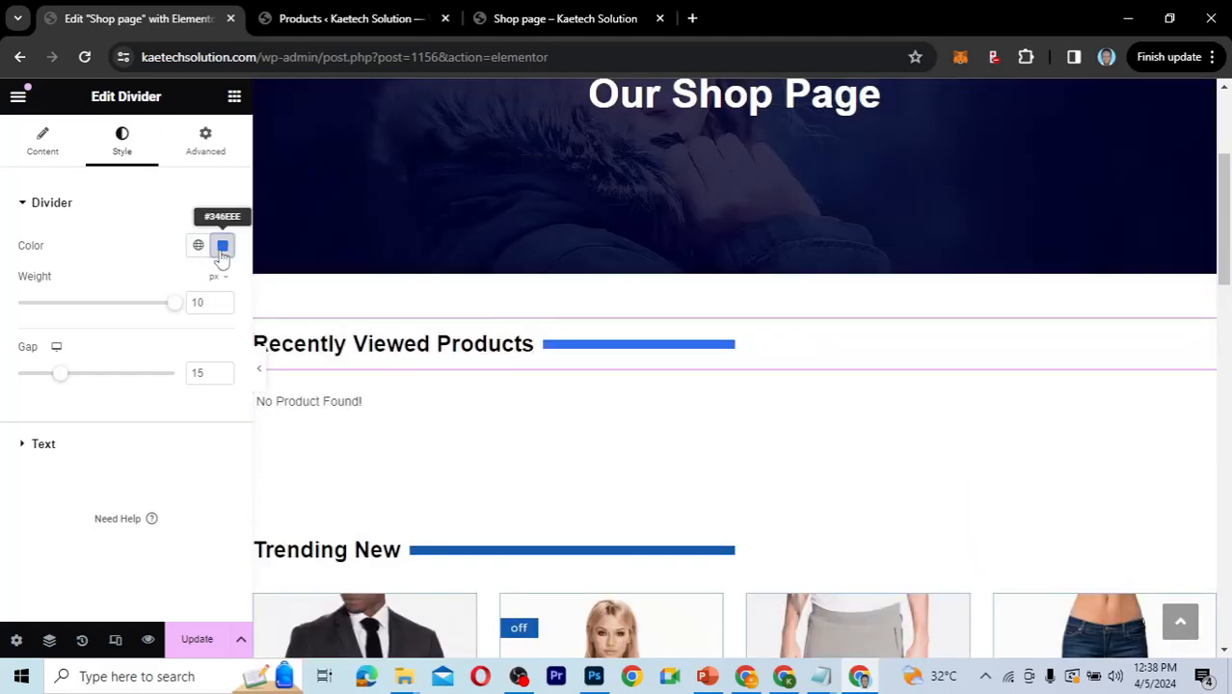
{"action": "left_click_drag", "start_coordinate": [163, 504], "coordinate": [101, 509]}
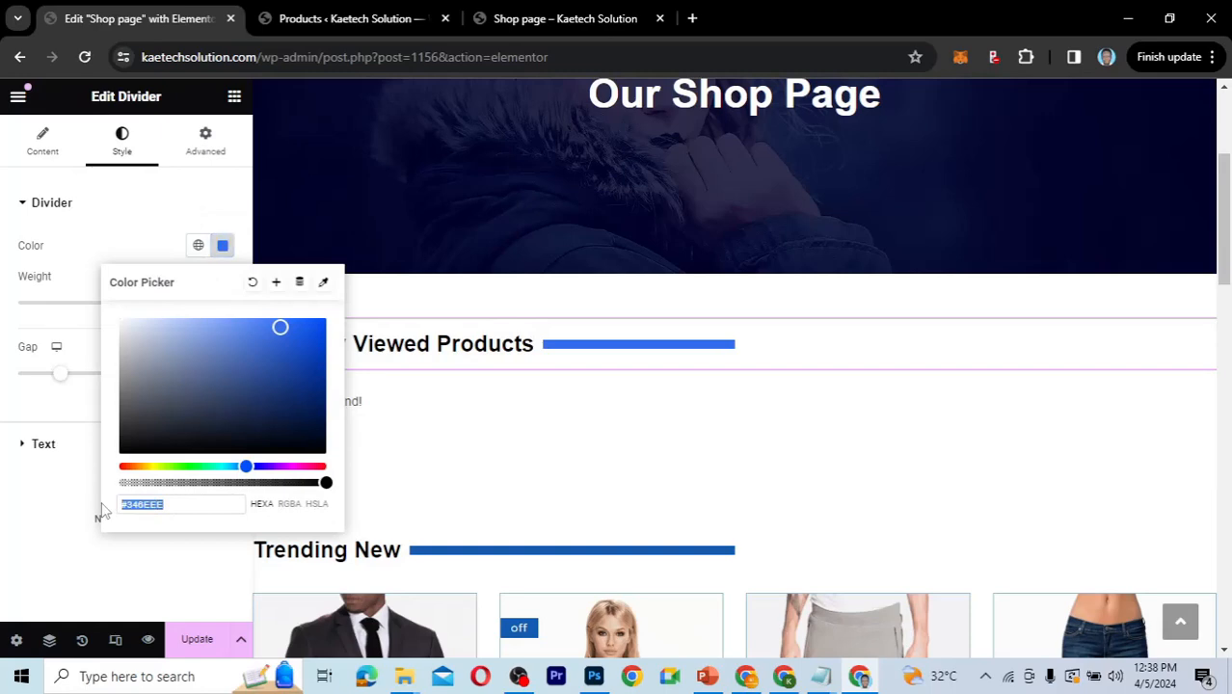
{"action": "key", "text": "ctrl+v"}
{"action": "left_click", "coordinate": [139, 265]}
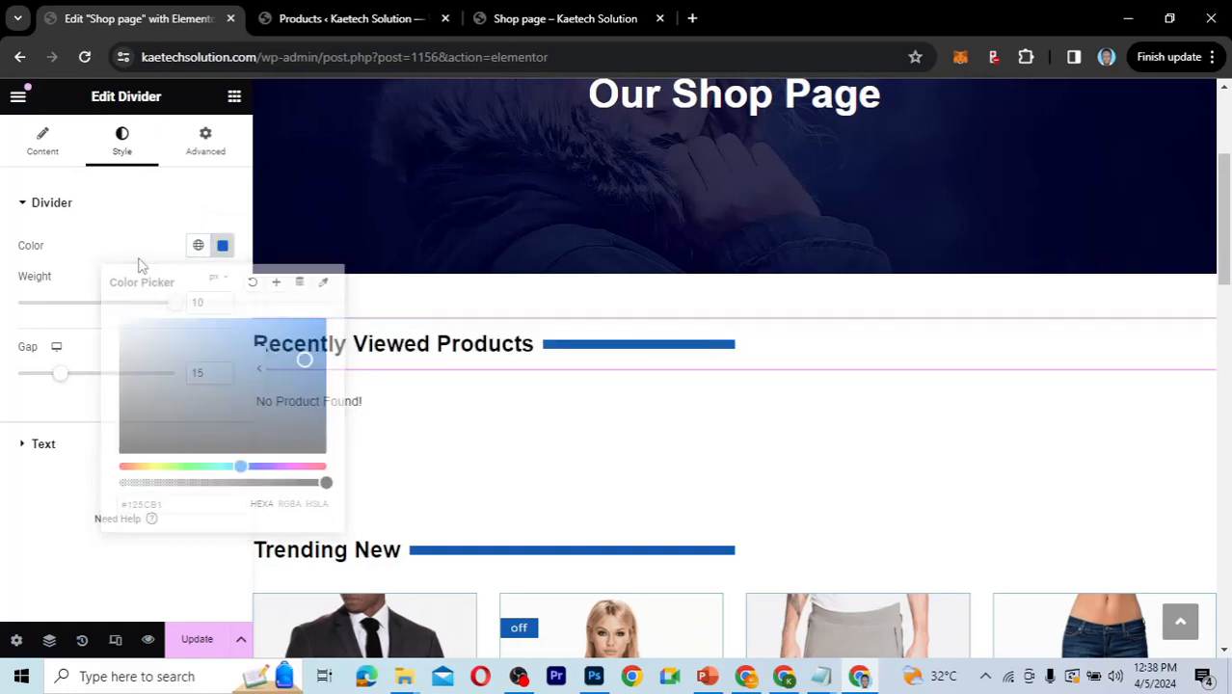
Step: Check the sale ribbons on the product cards and look at the Shop Classic widget's Stock Ribbon style options
{"action": "scroll", "coordinate": [499, 469], "scroll_direction": "down", "scroll_amount": 4}
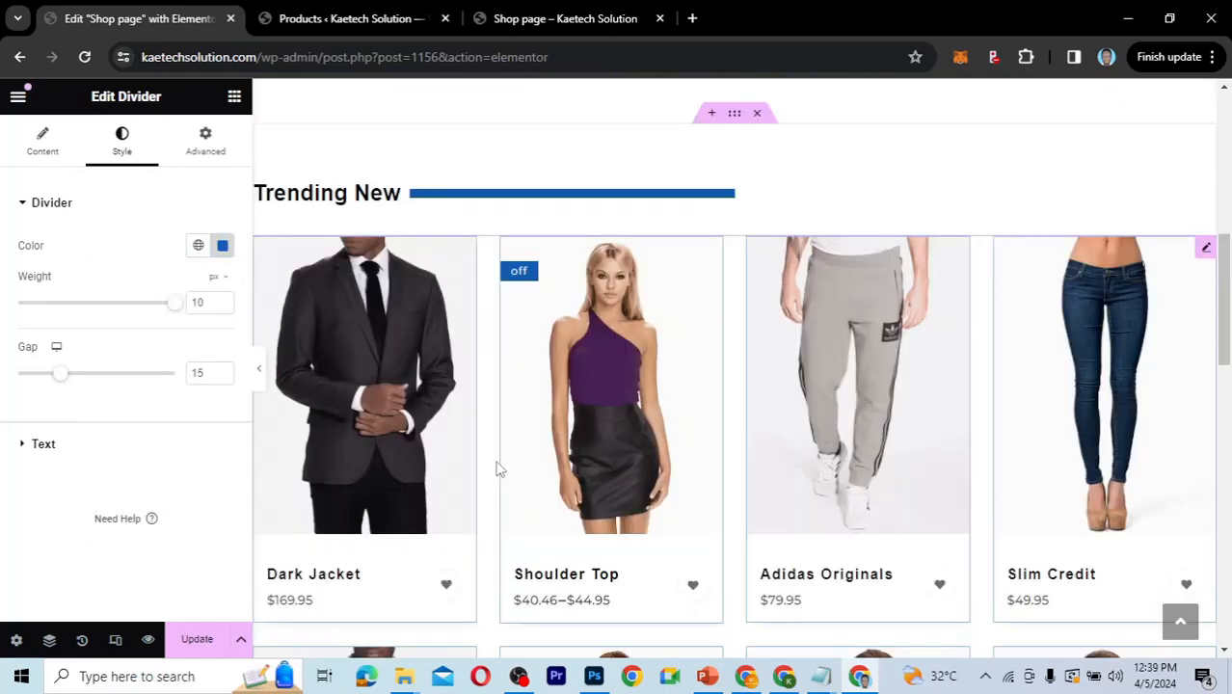
{"action": "scroll", "coordinate": [499, 469], "scroll_direction": "down", "scroll_amount": 8}
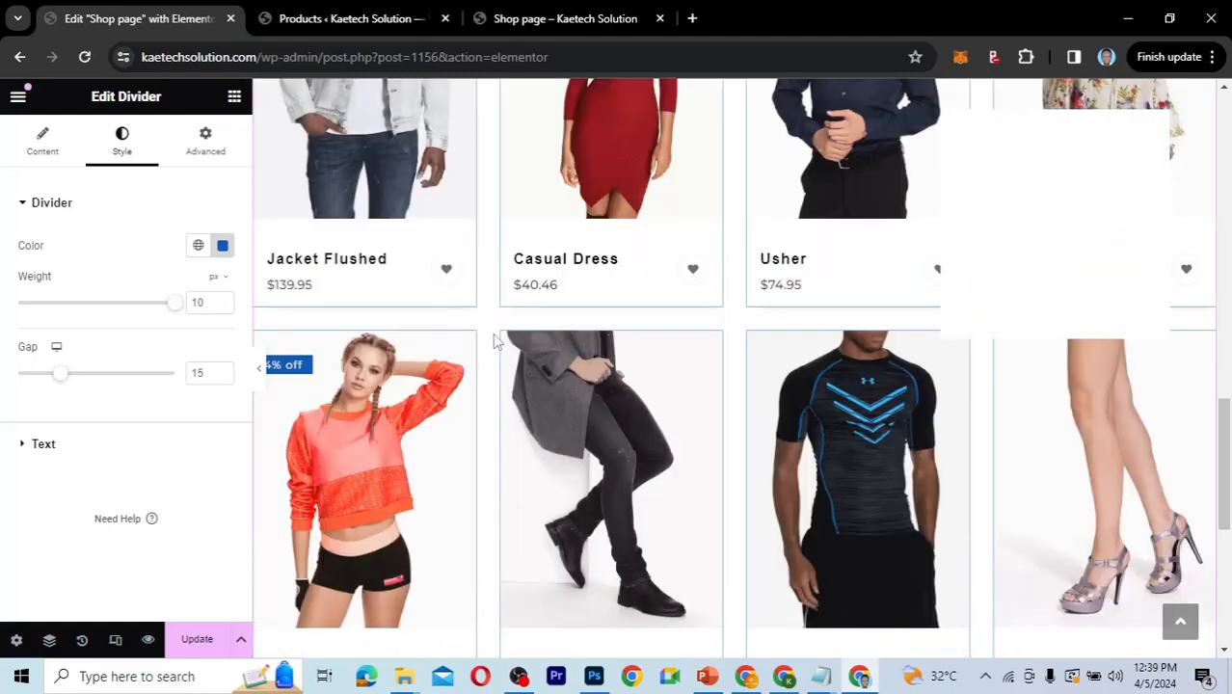
{"action": "left_click", "coordinate": [722, 206]}
{"action": "scroll", "coordinate": [721, 209], "scroll_direction": "up", "scroll_amount": 3}
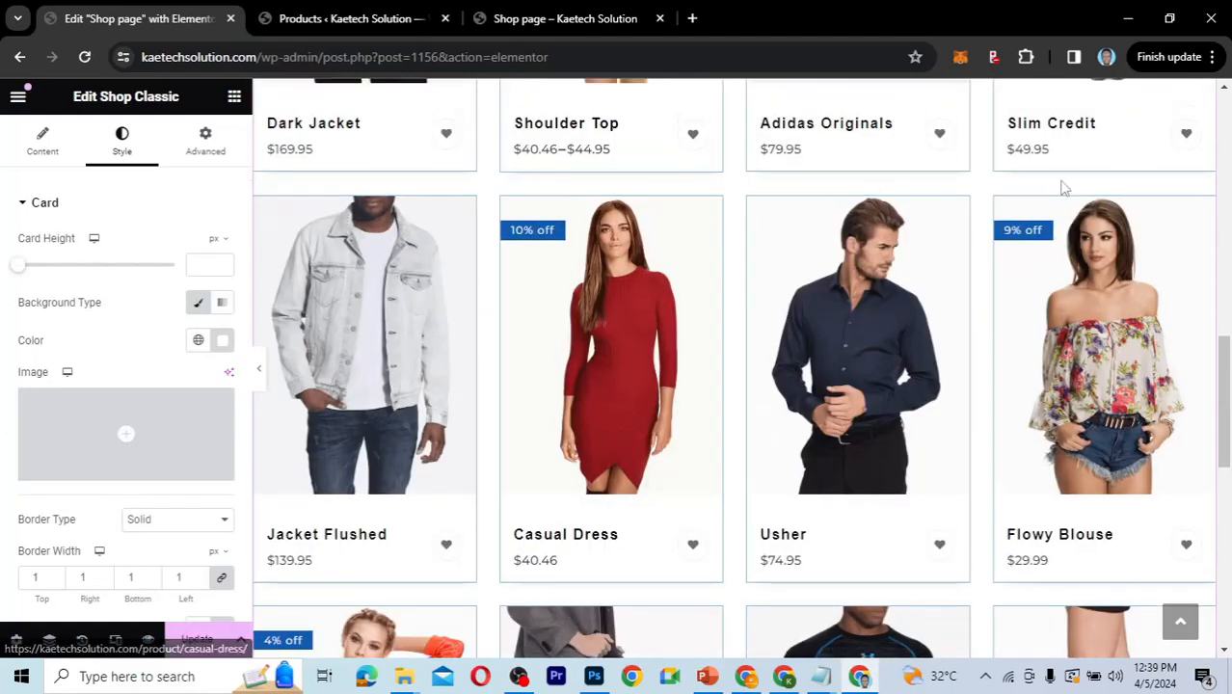
{"action": "scroll", "coordinate": [524, 280], "scroll_direction": "up", "scroll_amount": 5}
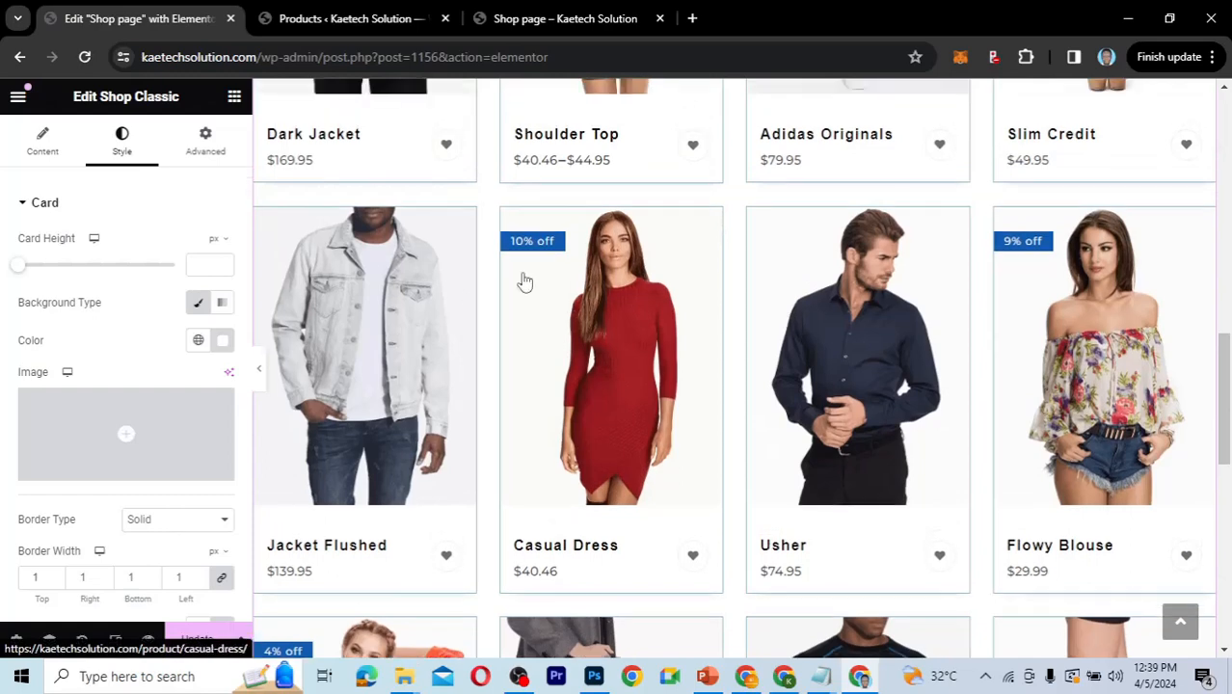
{"action": "scroll", "coordinate": [523, 281], "scroll_direction": "down", "scroll_amount": 1}
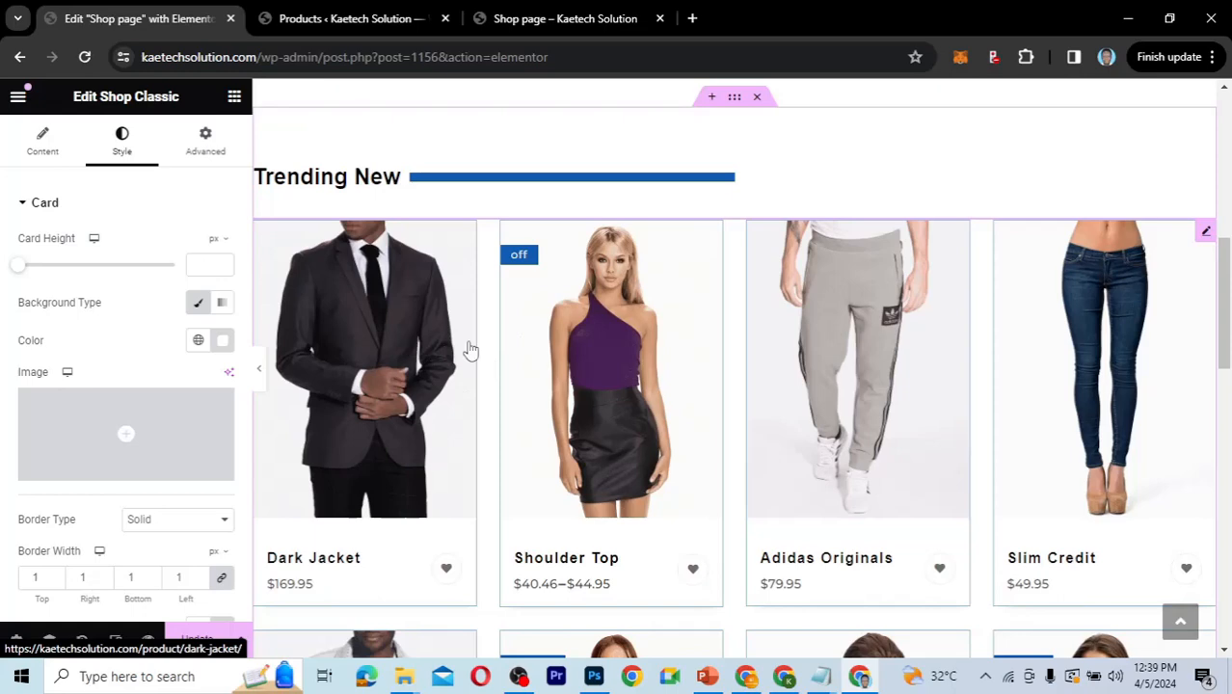
{"action": "left_click", "coordinate": [25, 206]}
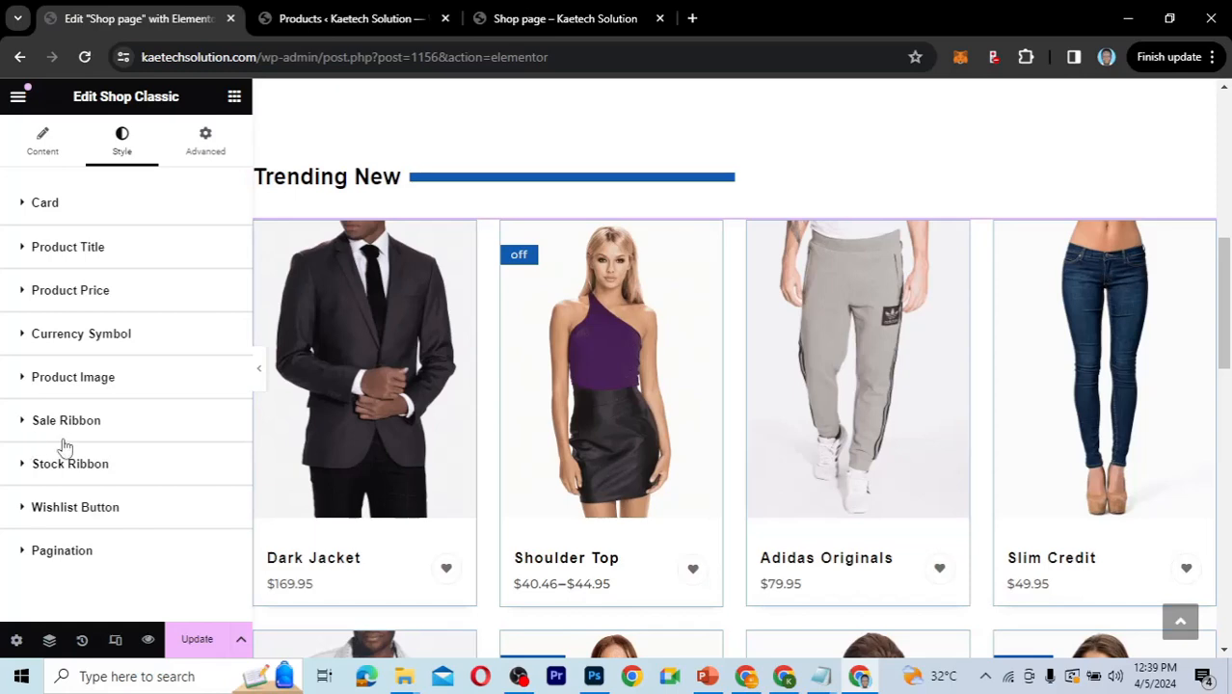
{"action": "left_click", "coordinate": [19, 467]}
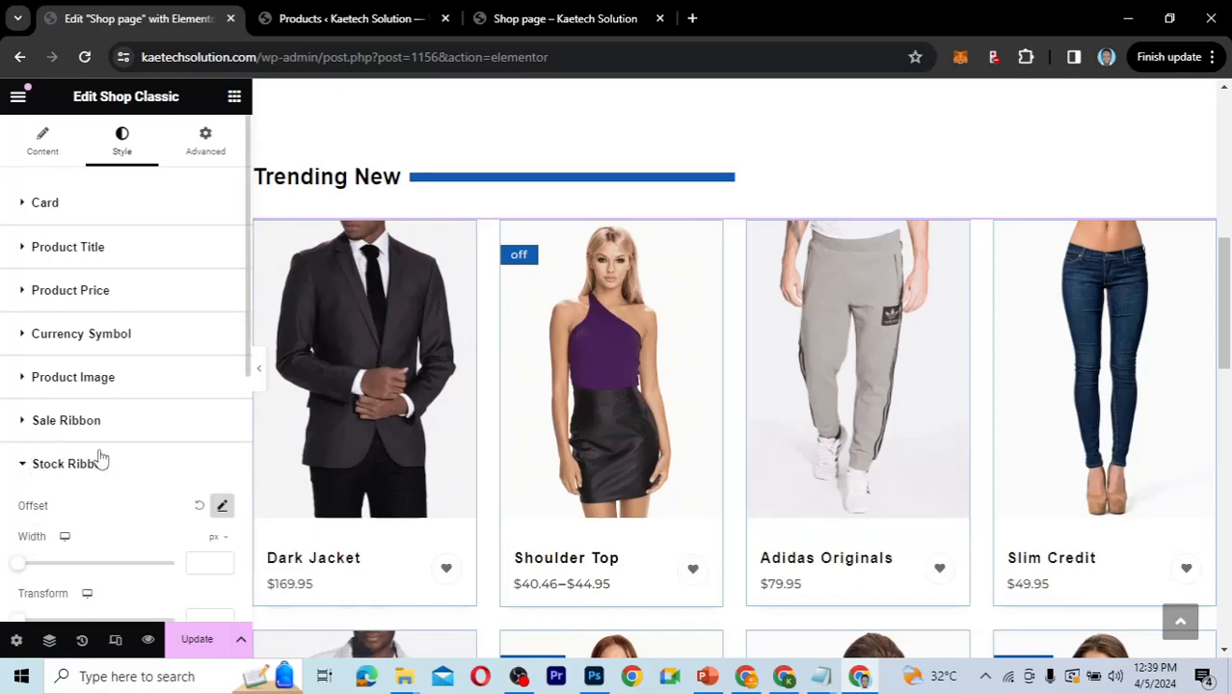
{"action": "left_click", "coordinate": [27, 464]}
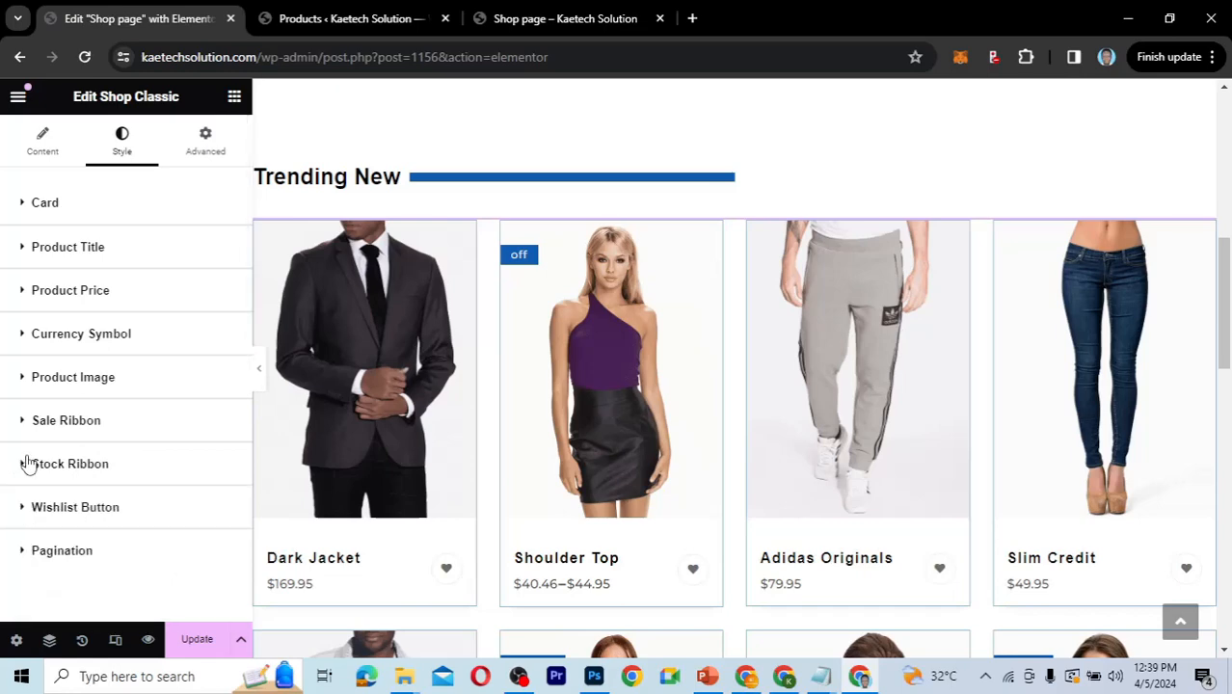
Step: Set the normal-state icon color of the Wishlist Button to the copied #125CB1
{"action": "left_click", "coordinate": [23, 515]}
{"action": "scroll", "coordinate": [134, 506], "scroll_direction": "down", "scroll_amount": 3}
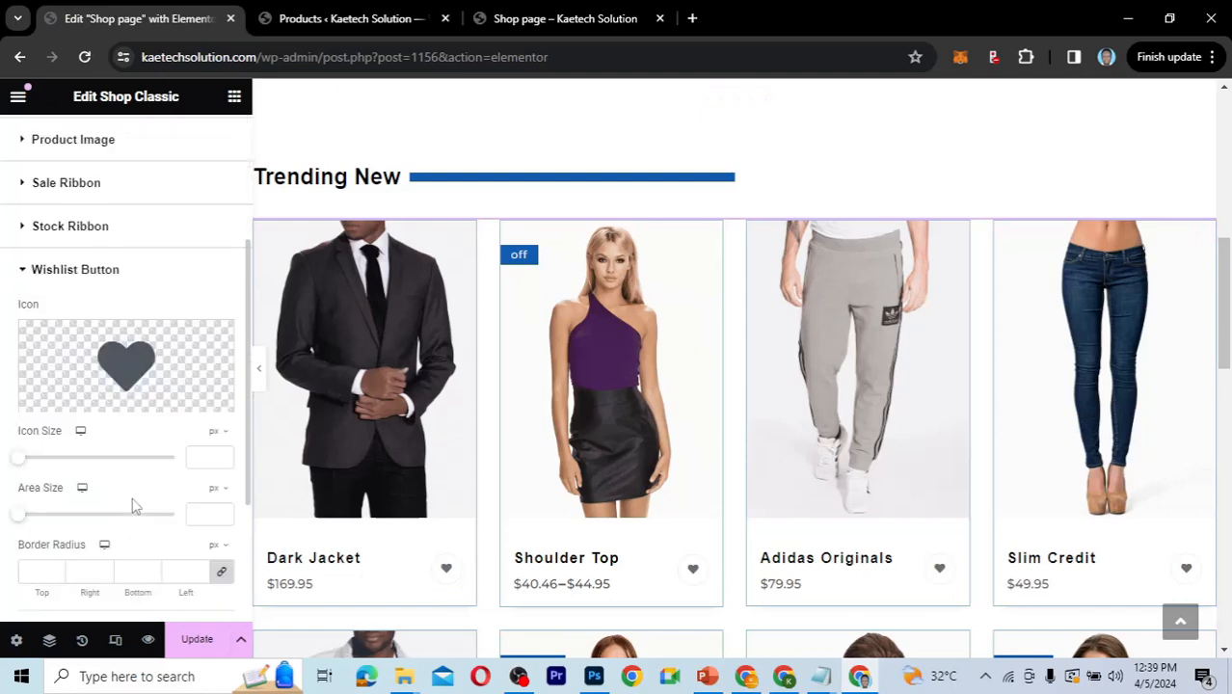
{"action": "scroll", "coordinate": [134, 506], "scroll_direction": "down", "scroll_amount": 3}
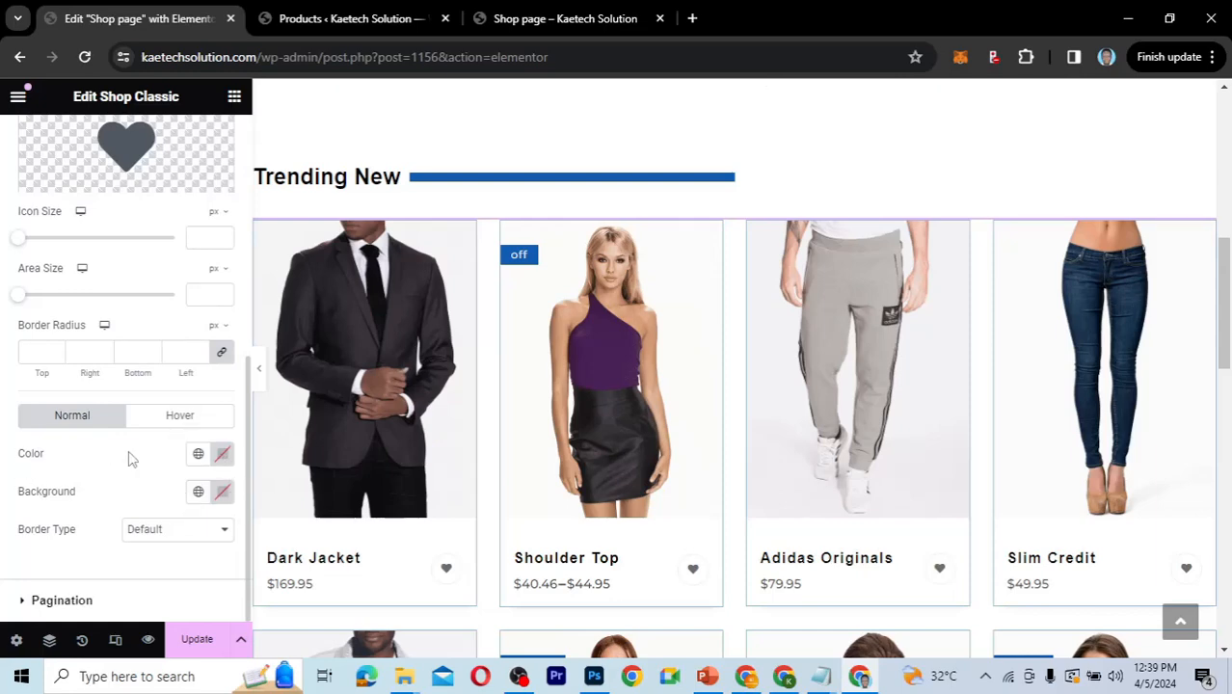
{"action": "left_click", "coordinate": [222, 455]}
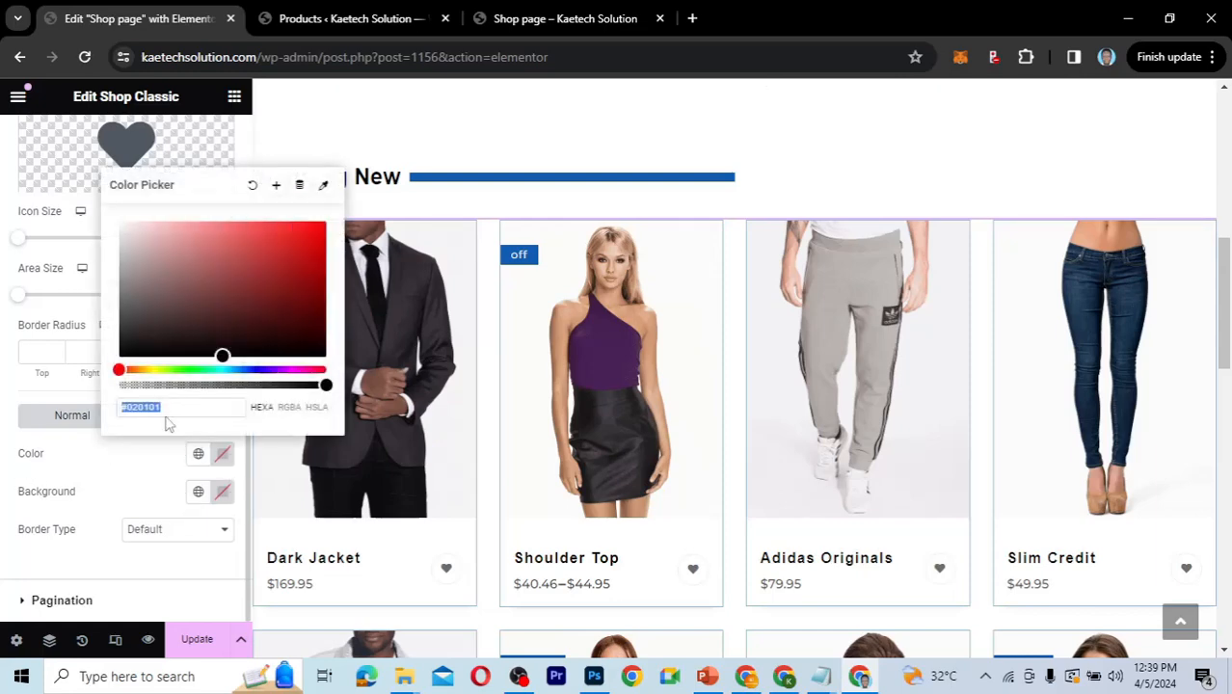
{"action": "type", "text": "#125CB1"}
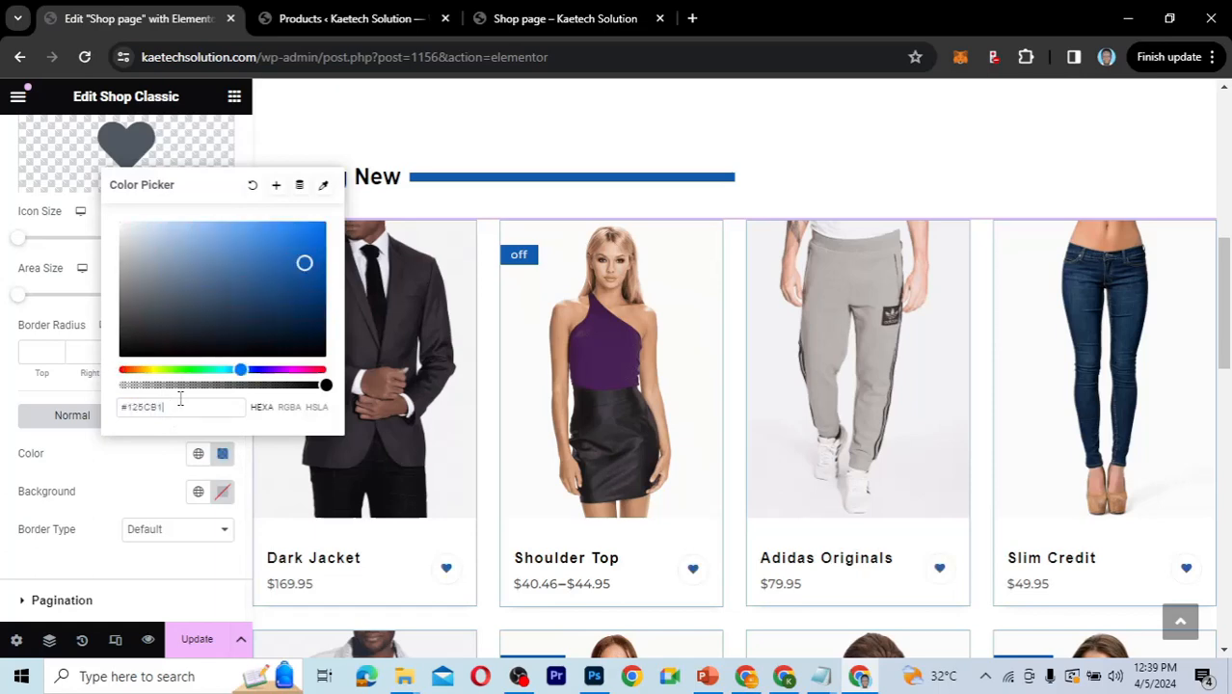
{"action": "left_click", "coordinate": [119, 480]}
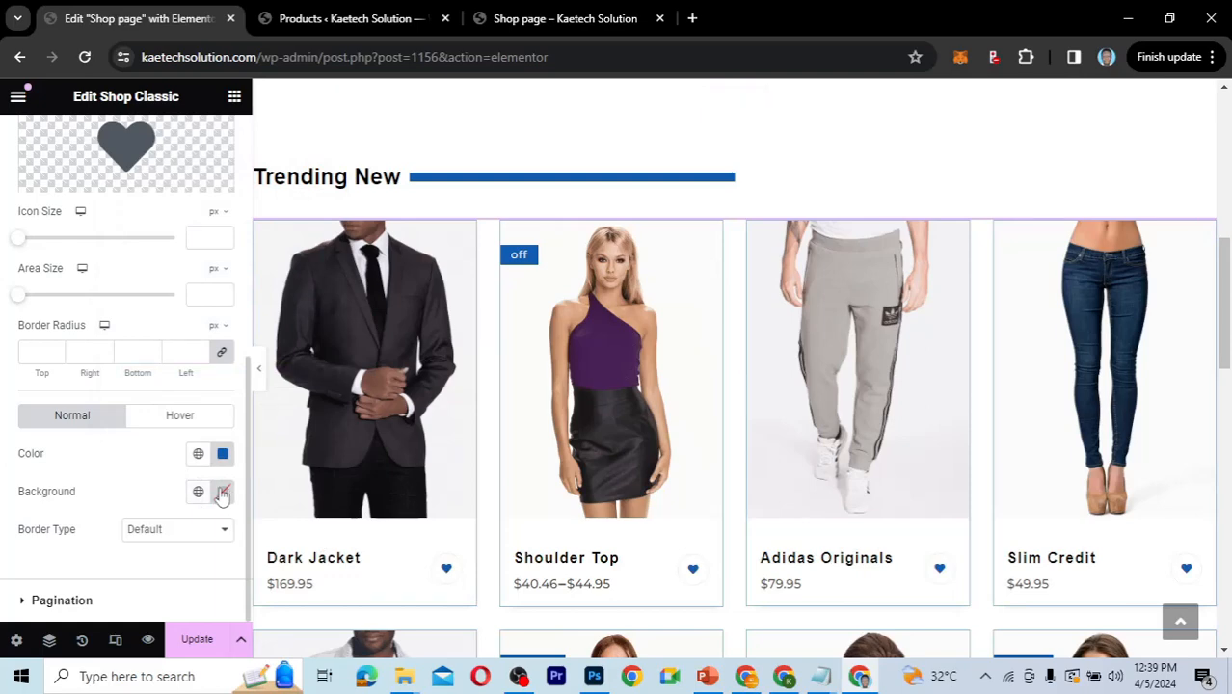
Step: Set the Wishlist Button's hover background to the copied #125CB1 and its hover icon color to white
{"action": "left_click", "coordinate": [192, 423]}
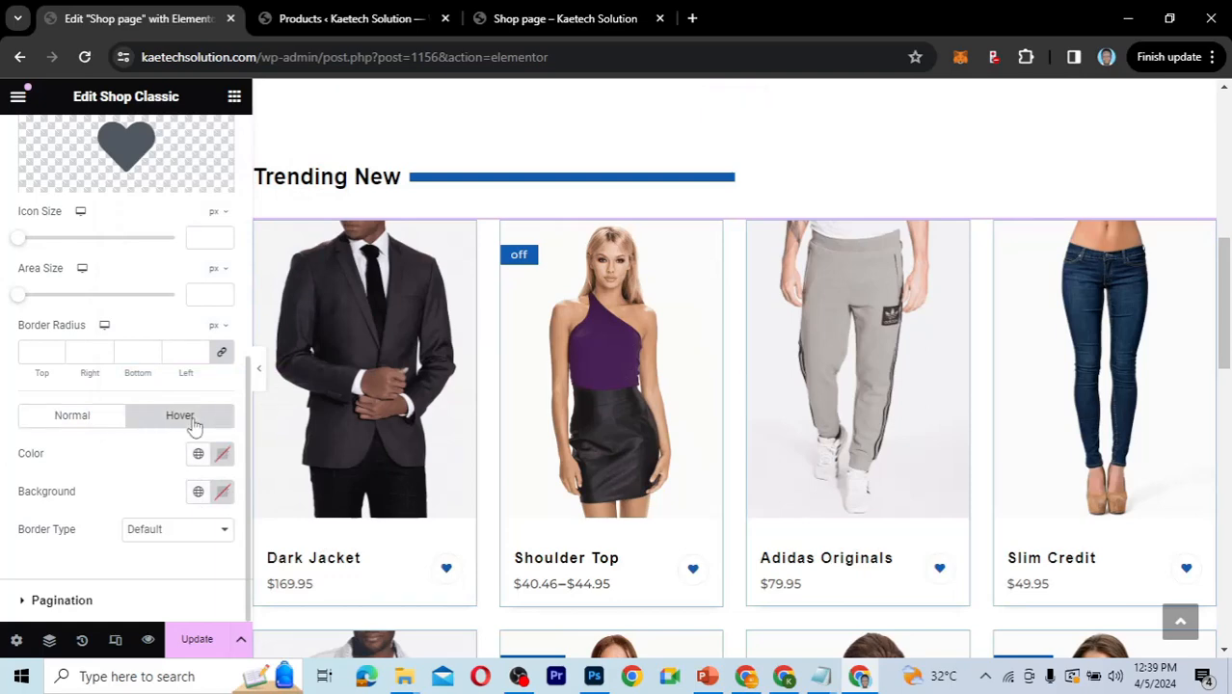
{"action": "left_click", "coordinate": [223, 493]}
{"action": "left_click_drag", "start_coordinate": [182, 445], "coordinate": [106, 453]}
{"action": "type", "text": "#125CB1"}
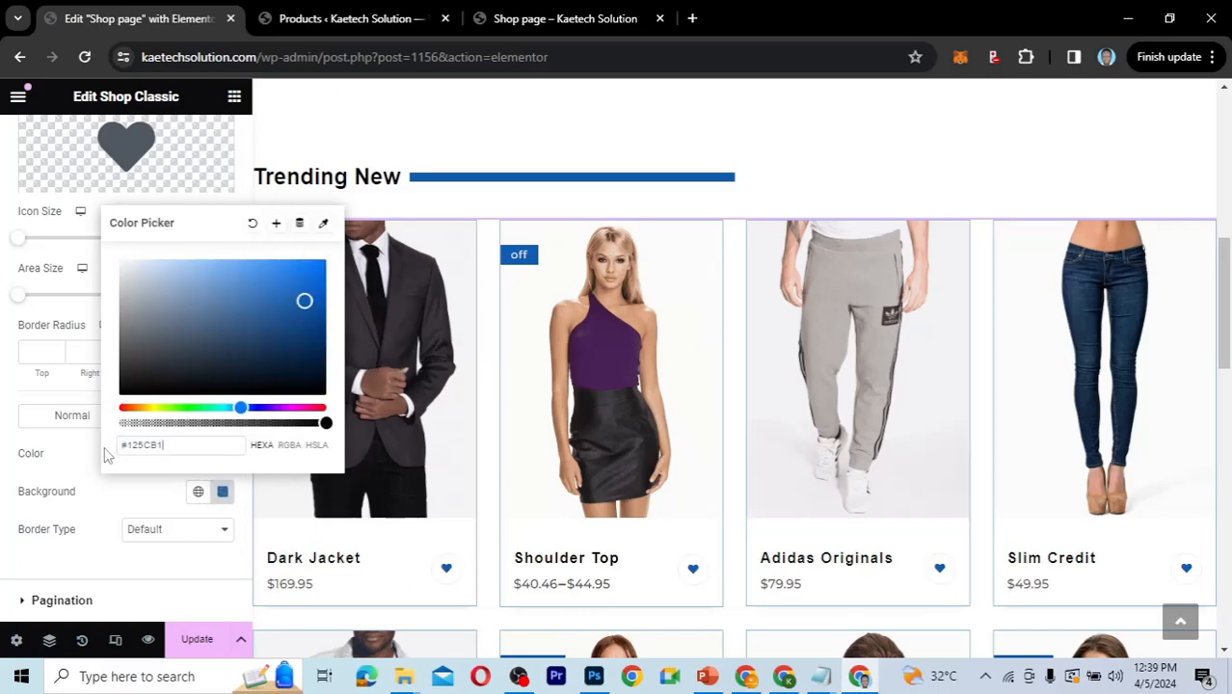
{"action": "left_click", "coordinate": [128, 487]}
{"action": "left_click", "coordinate": [222, 457]}
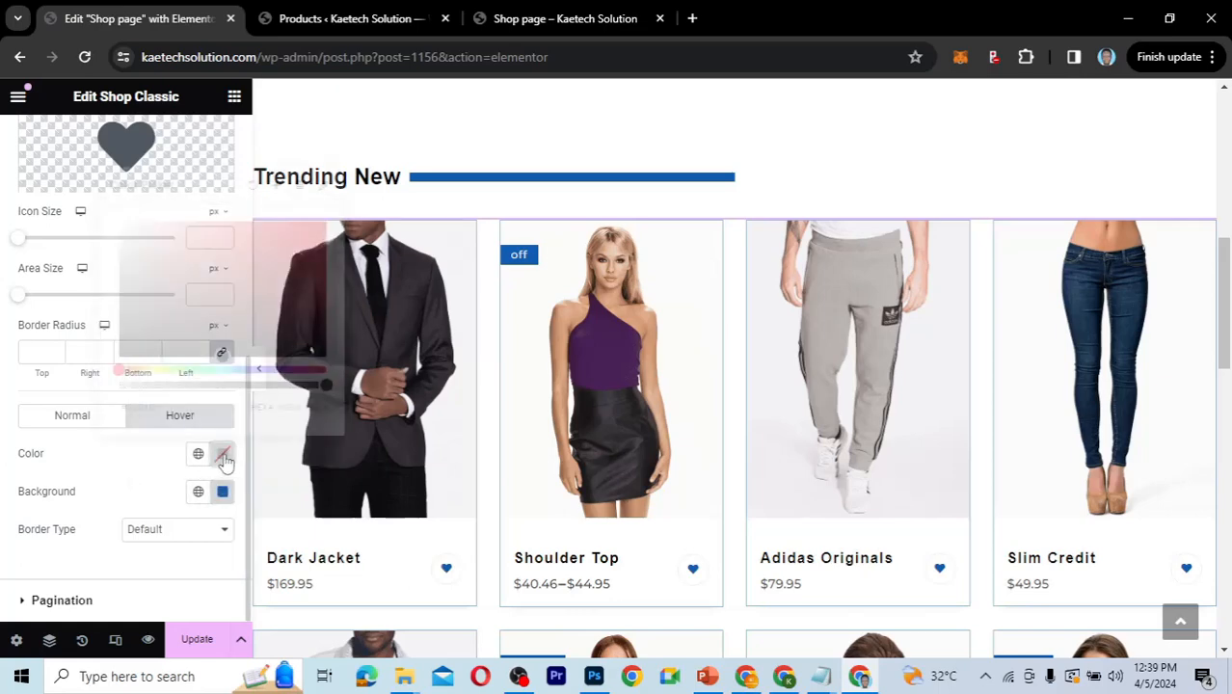
{"action": "left_click", "coordinate": [101, 212]}
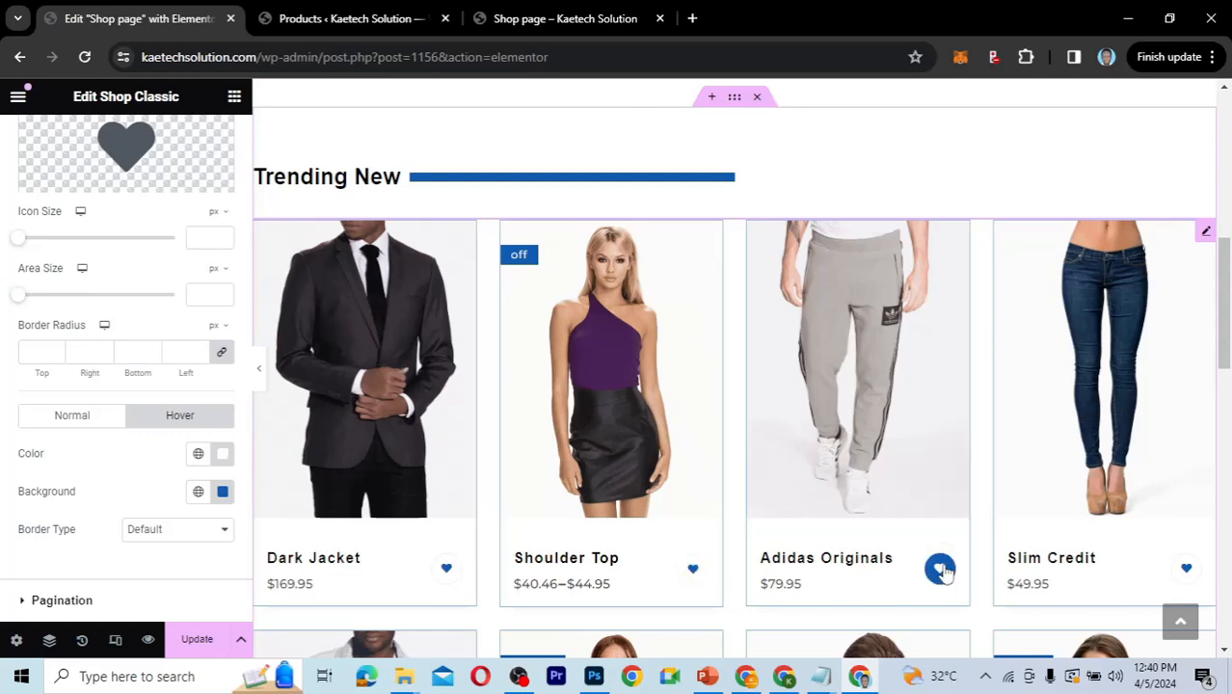
Step: Give the Shop Classic pagination a normal-state background of #125CB1 and a text color of #FFFFFF
{"action": "scroll", "coordinate": [547, 526], "scroll_direction": "down", "scroll_amount": 3}
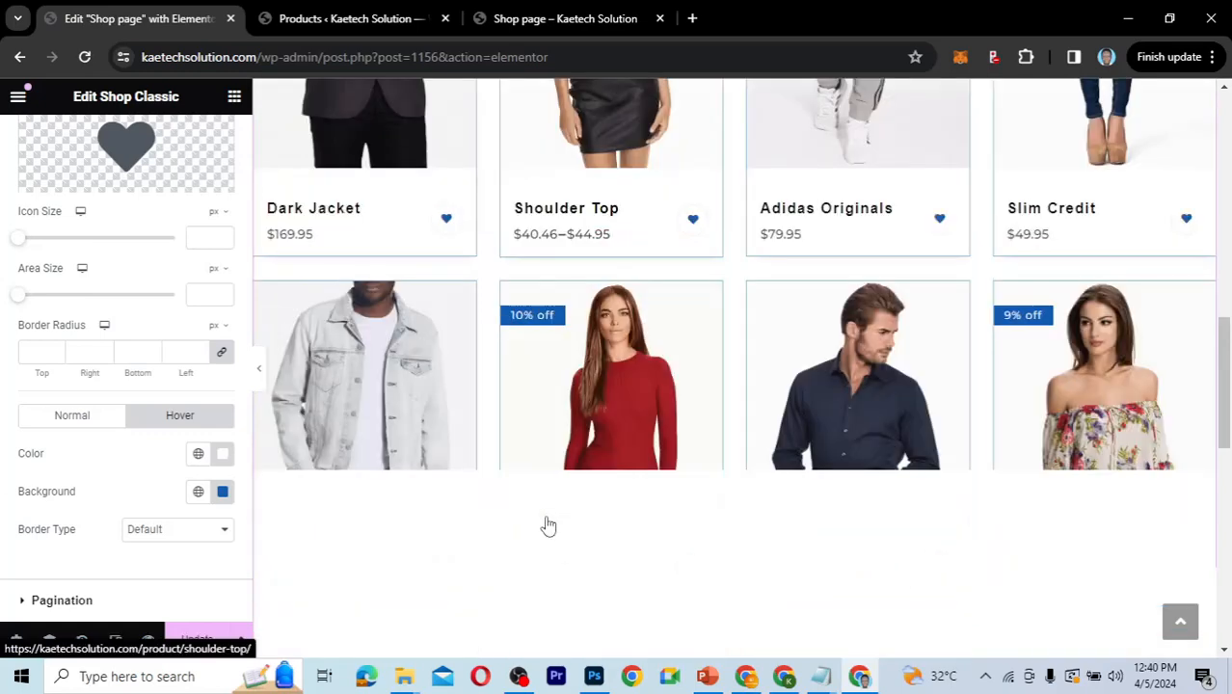
{"action": "scroll", "coordinate": [548, 525], "scroll_direction": "down", "scroll_amount": 5}
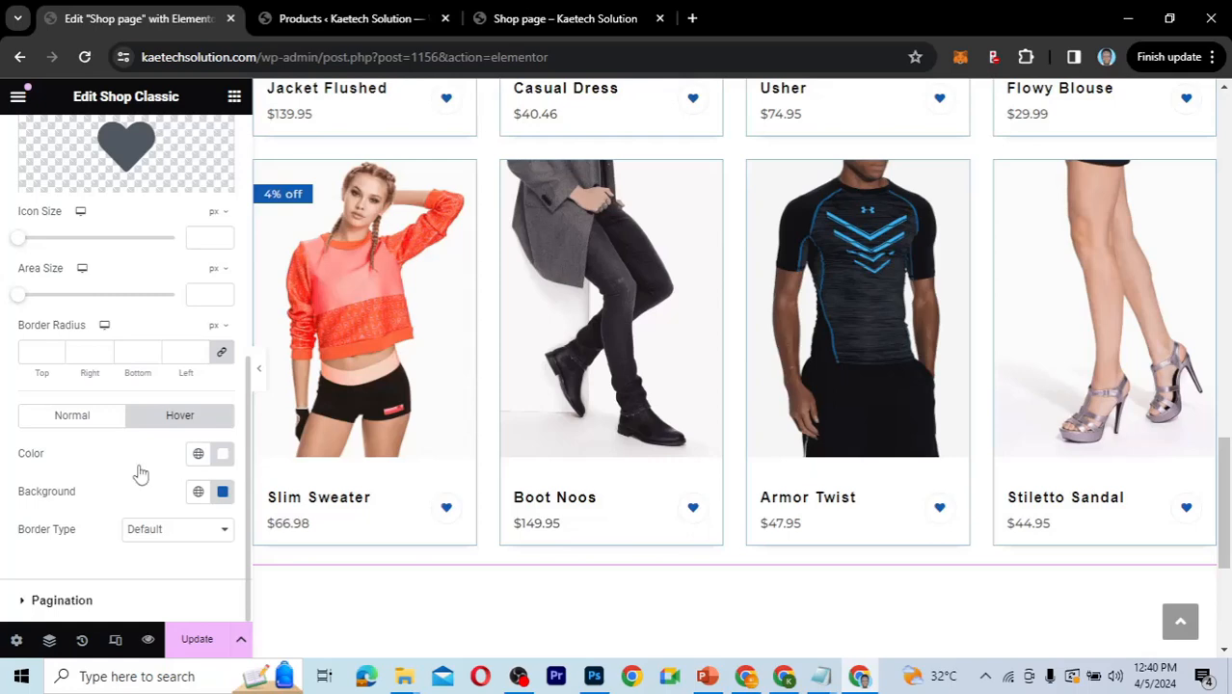
{"action": "scroll", "coordinate": [140, 472], "scroll_direction": "down", "scroll_amount": 6}
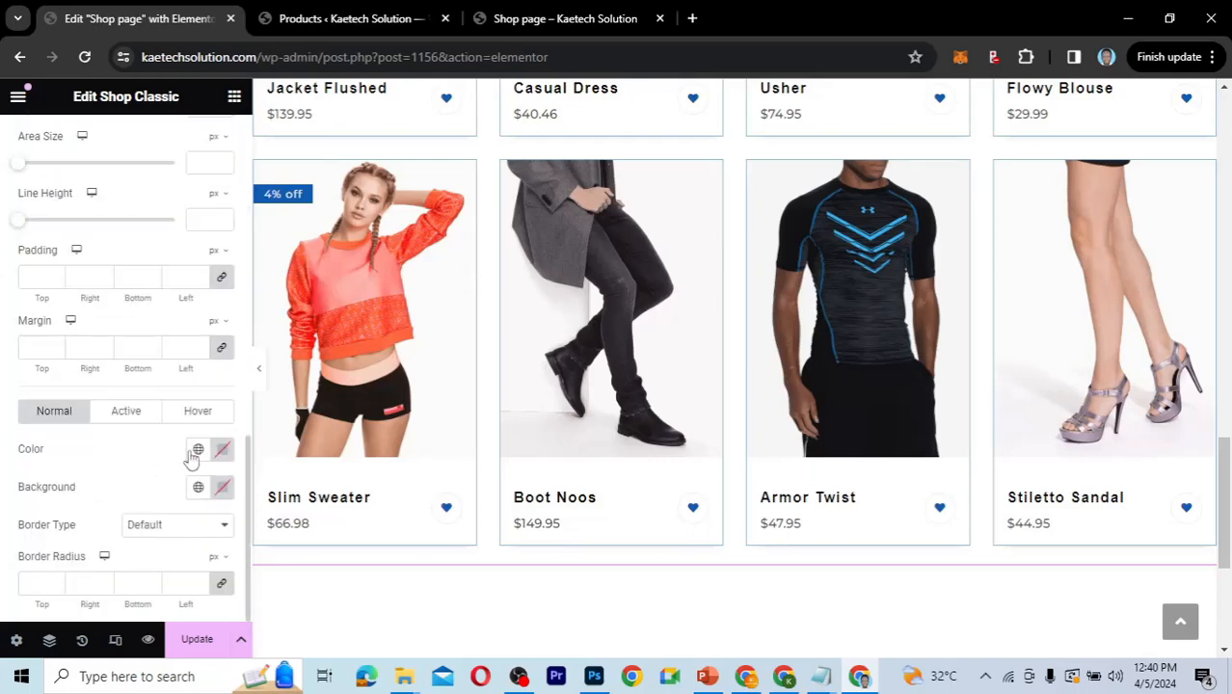
{"action": "left_click", "coordinate": [222, 492]}
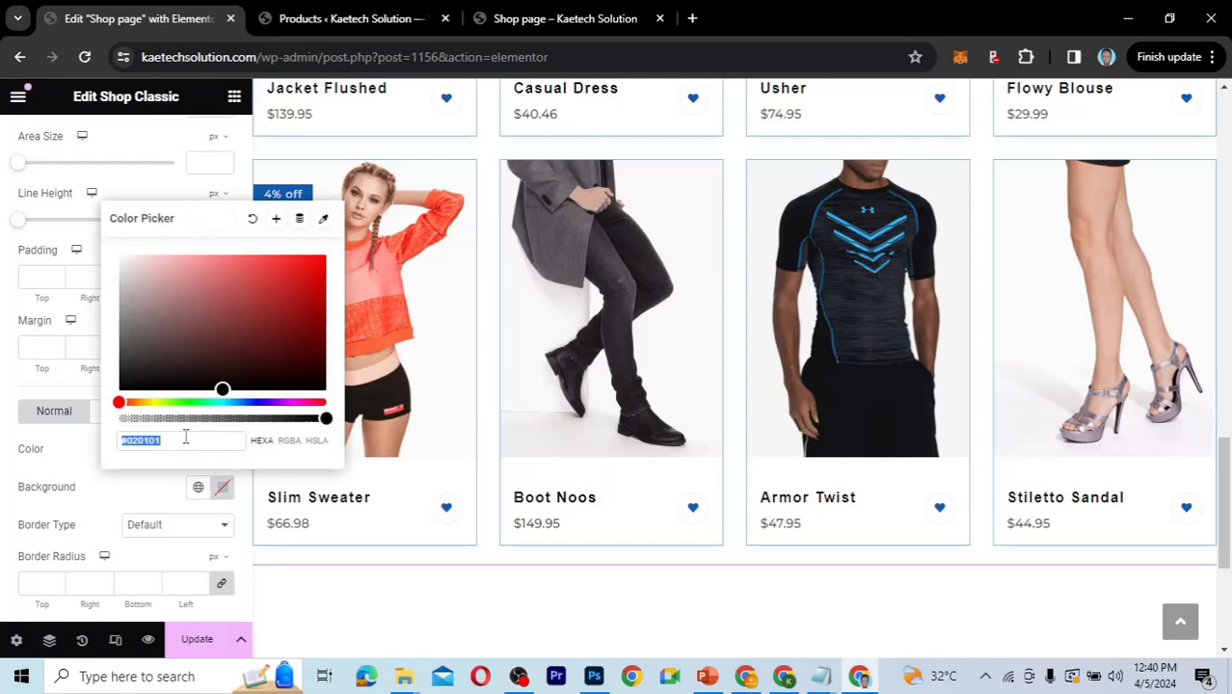
{"action": "key", "text": "ctrl+v"}
{"action": "left_click", "coordinate": [147, 504]}
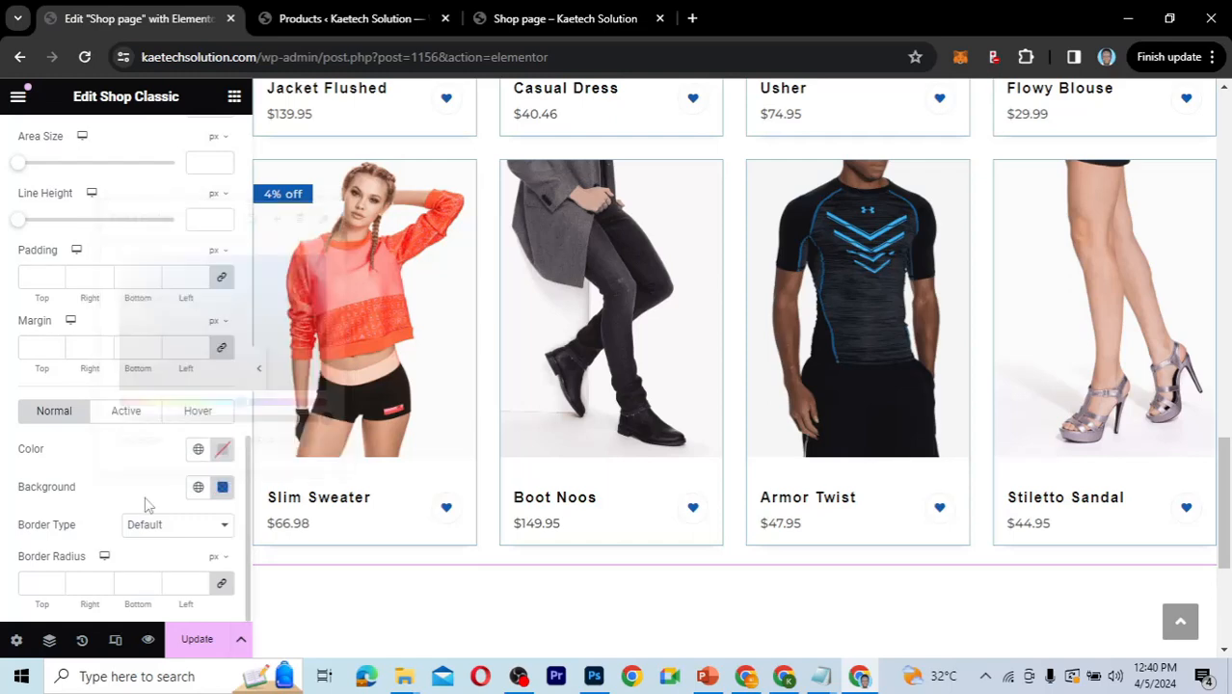
{"action": "left_click", "coordinate": [223, 455]}
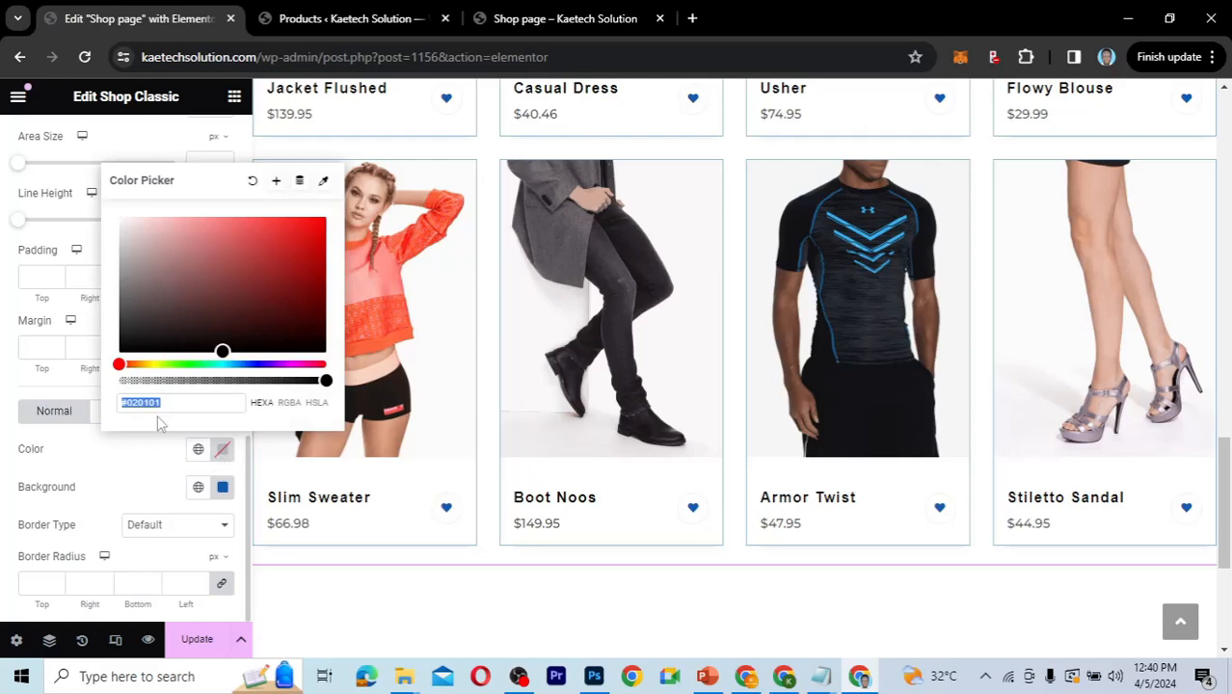
{"action": "left_click_drag", "start_coordinate": [129, 238], "coordinate": [104, 203]}
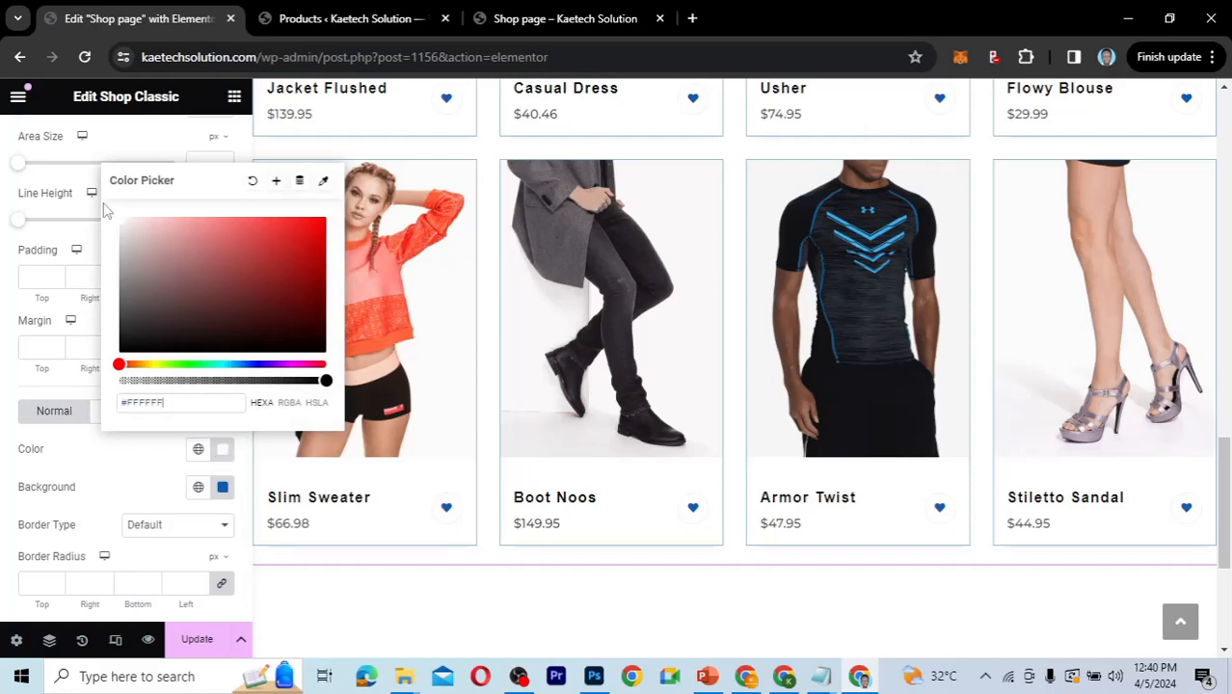
{"action": "left_click", "coordinate": [514, 404]}
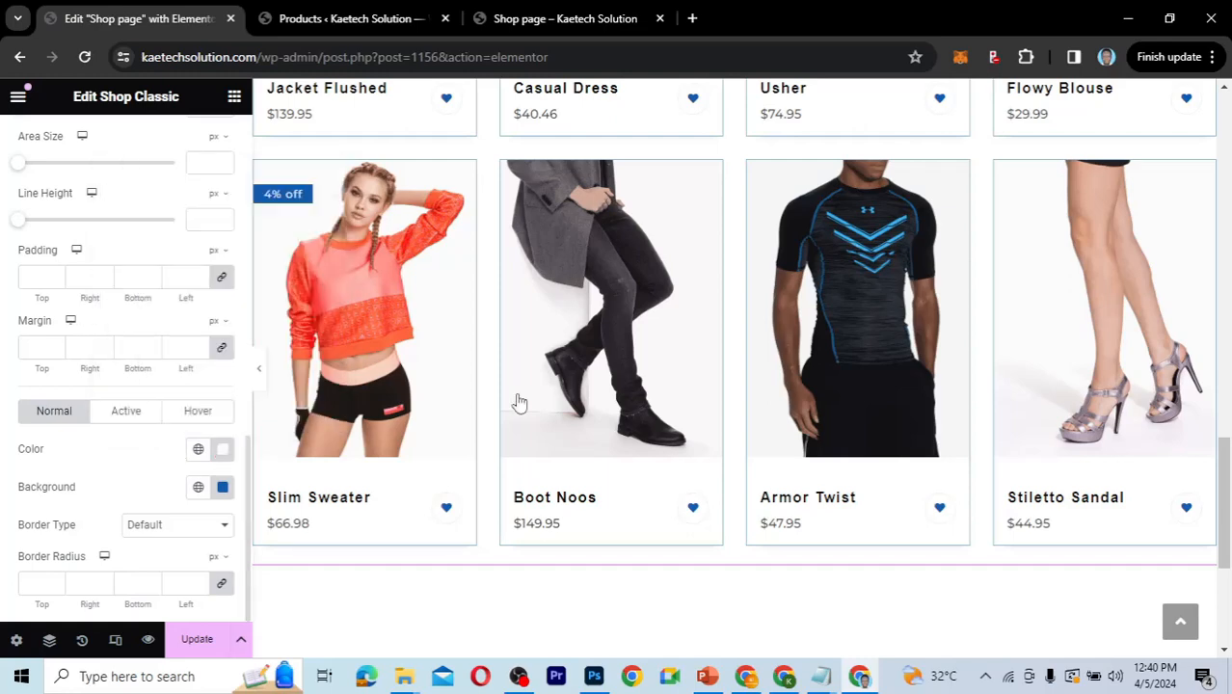
Step: Set the products per page in the Shop Classic widget's product source to 8 to preview the pagination
{"action": "scroll", "coordinate": [87, 376], "scroll_direction": "down", "scroll_amount": 5}
{"action": "scroll", "coordinate": [87, 376], "scroll_direction": "up", "scroll_amount": 4}
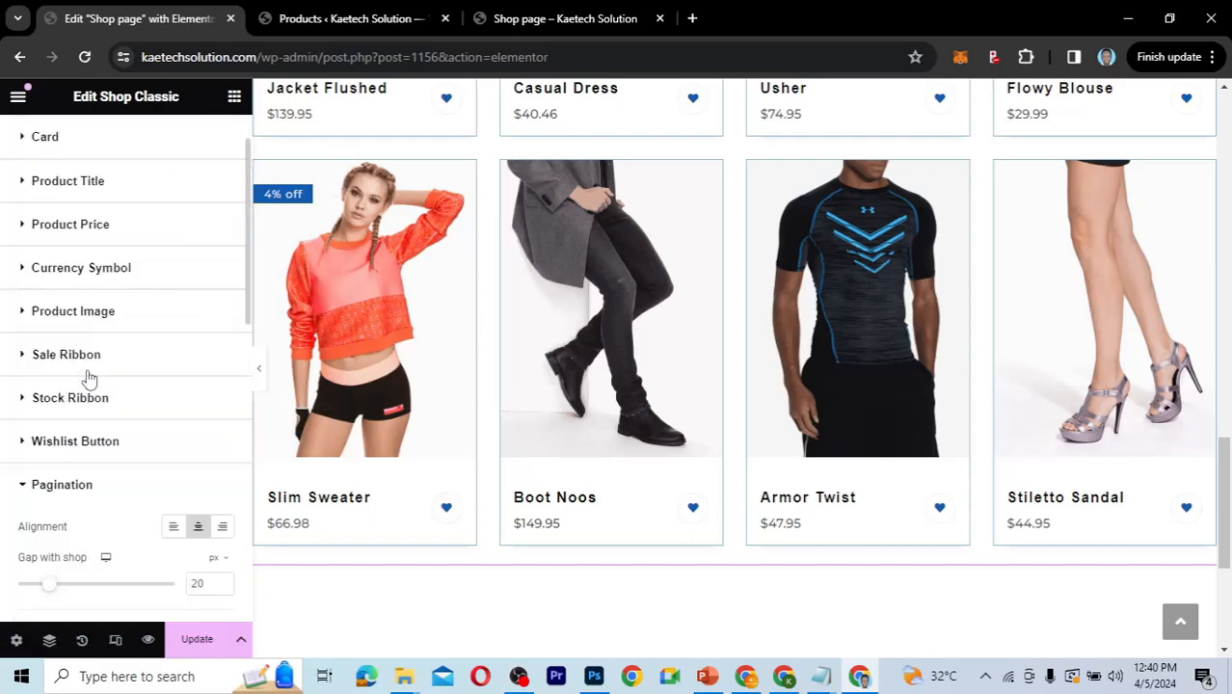
{"action": "scroll", "coordinate": [46, 166], "scroll_direction": "up", "scroll_amount": 1}
{"action": "left_click", "coordinate": [42, 153]}
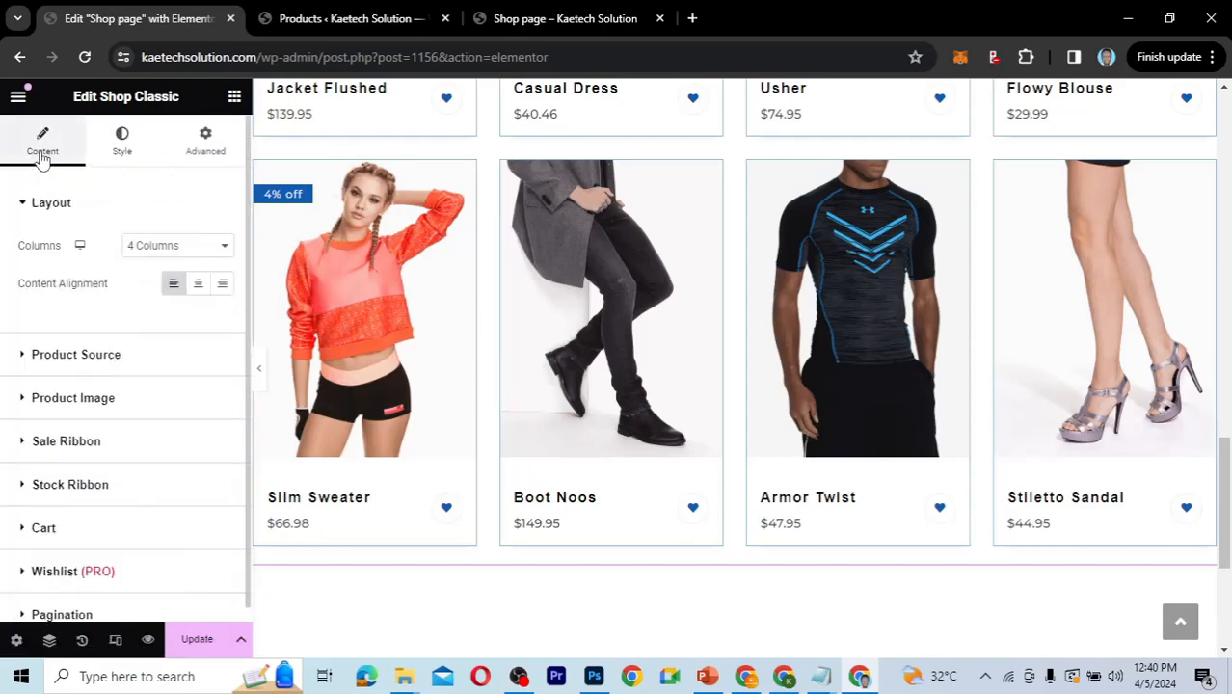
{"action": "left_click", "coordinate": [109, 359]}
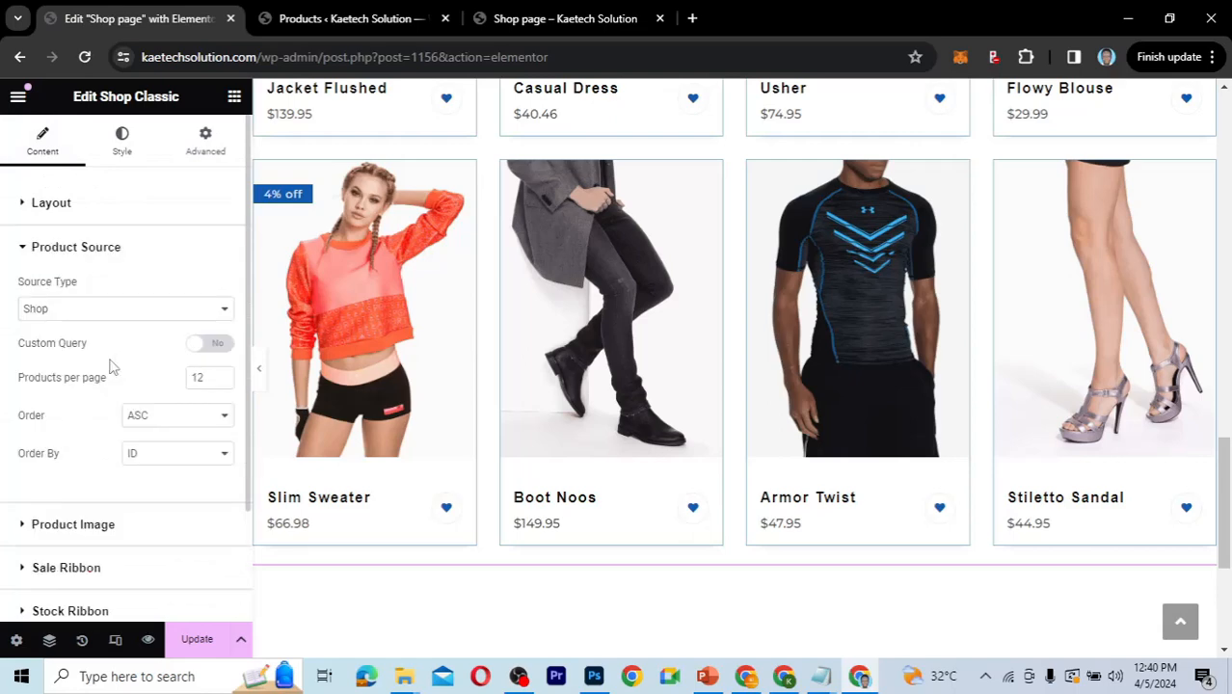
{"action": "left_click", "coordinate": [204, 377]}
{"action": "type", "text": "8"}
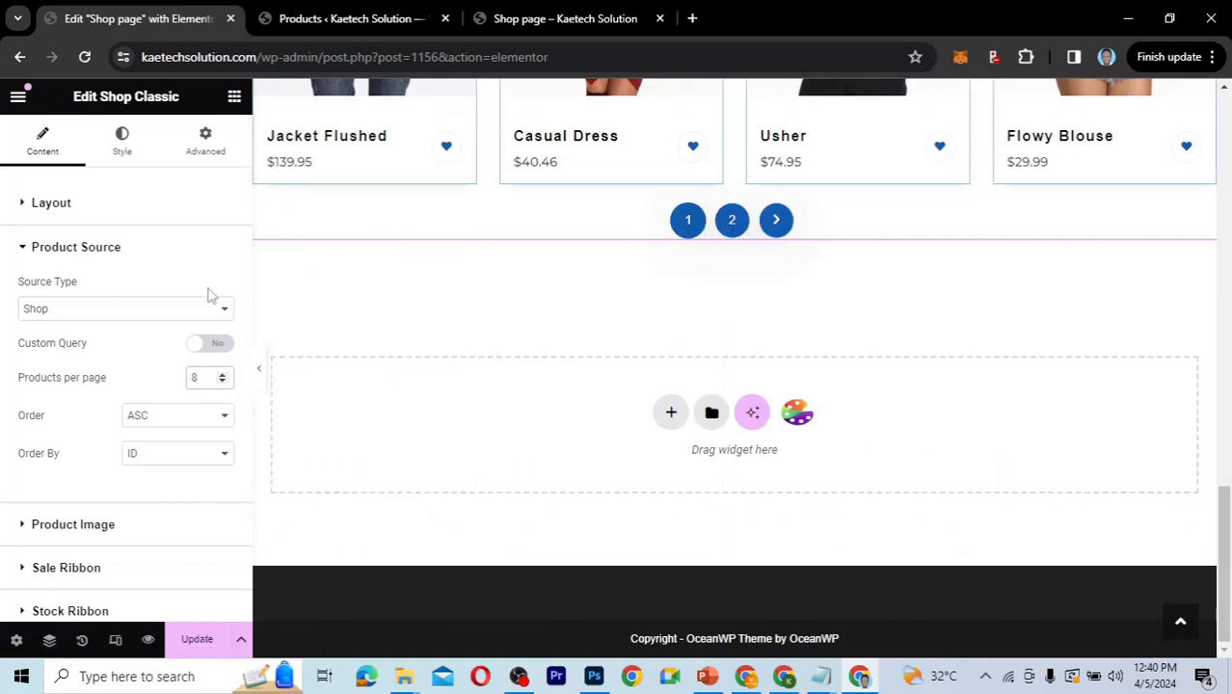
Step: Set the Shop Classic widget's products per page to 12 and update the shop page
{"action": "key", "text": "ctrl+a"}
{"action": "type", "text": "12"}
{"action": "scroll", "coordinate": [694, 409], "scroll_direction": "up", "scroll_amount": 15}
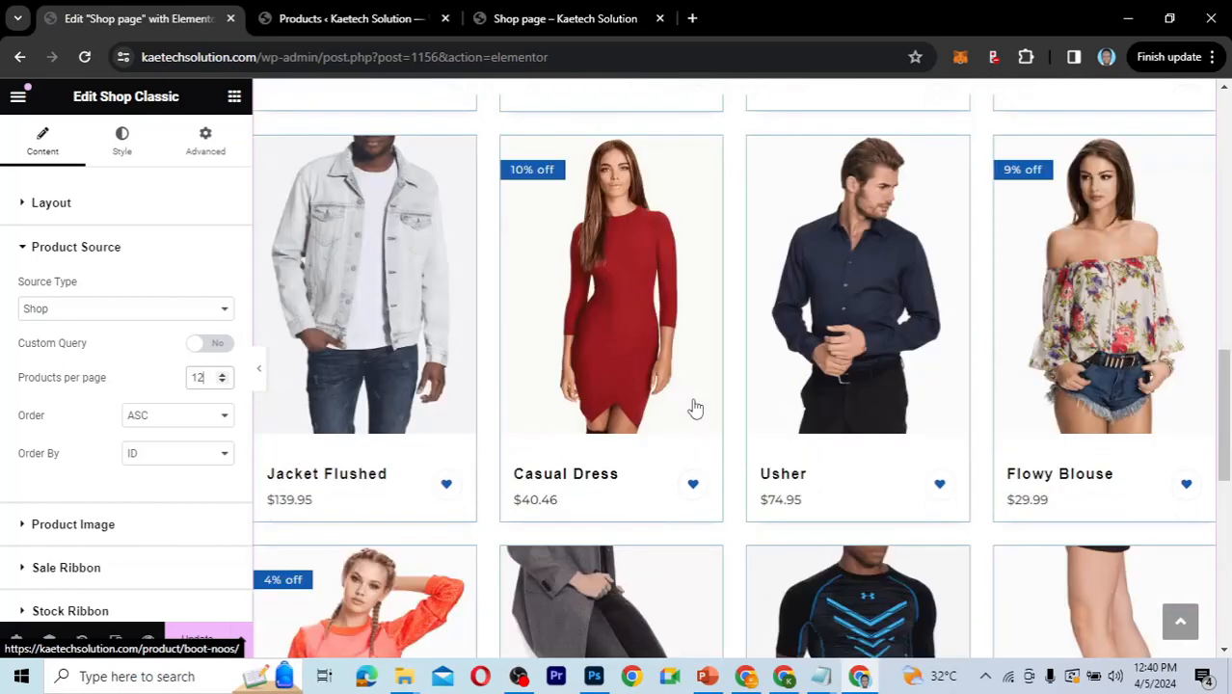
{"action": "scroll", "coordinate": [693, 405], "scroll_direction": "down", "scroll_amount": 2}
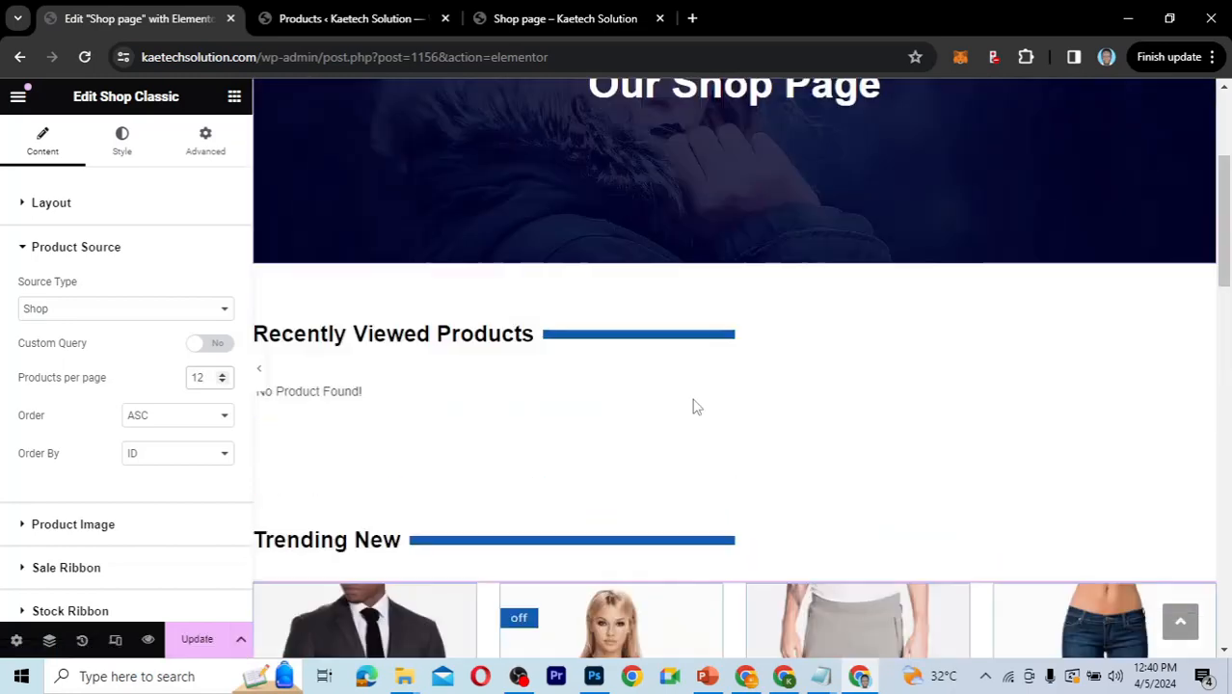
{"action": "left_click", "coordinate": [197, 639]}
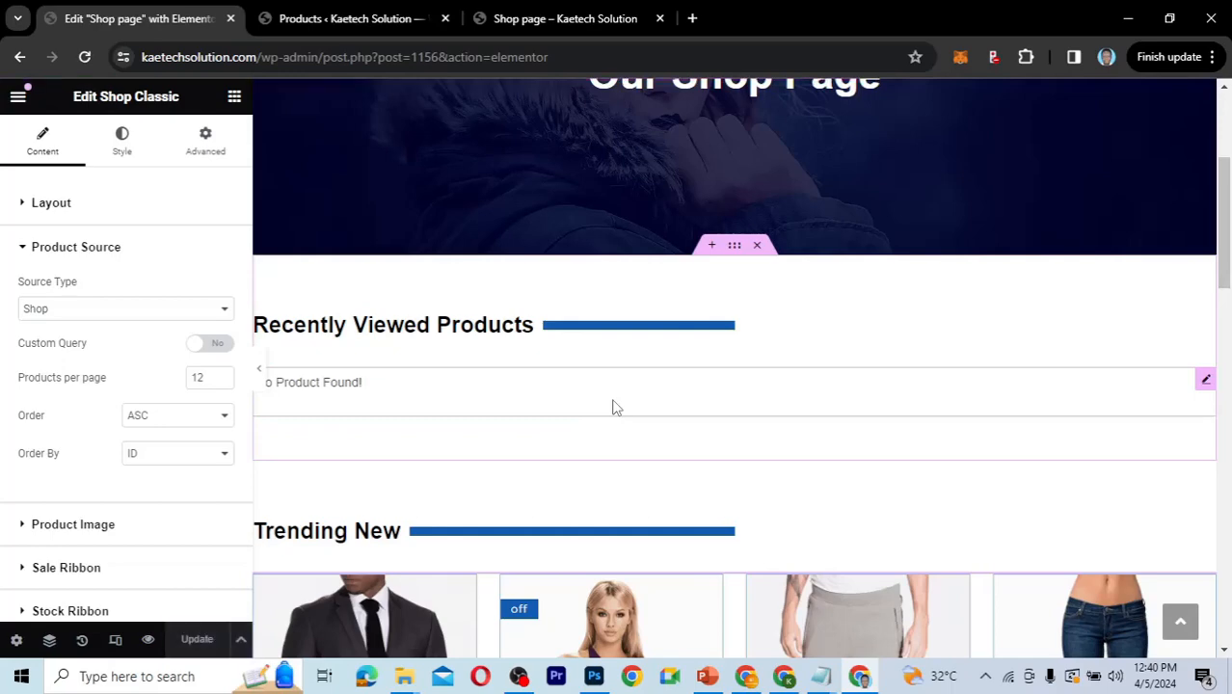
Step: Reload the published shop page and review its Recently Viewed Products and Trending New sections
{"action": "scroll", "coordinate": [613, 407], "scroll_direction": "down", "scroll_amount": 10}
{"action": "scroll", "coordinate": [613, 407], "scroll_direction": "up", "scroll_amount": 8}
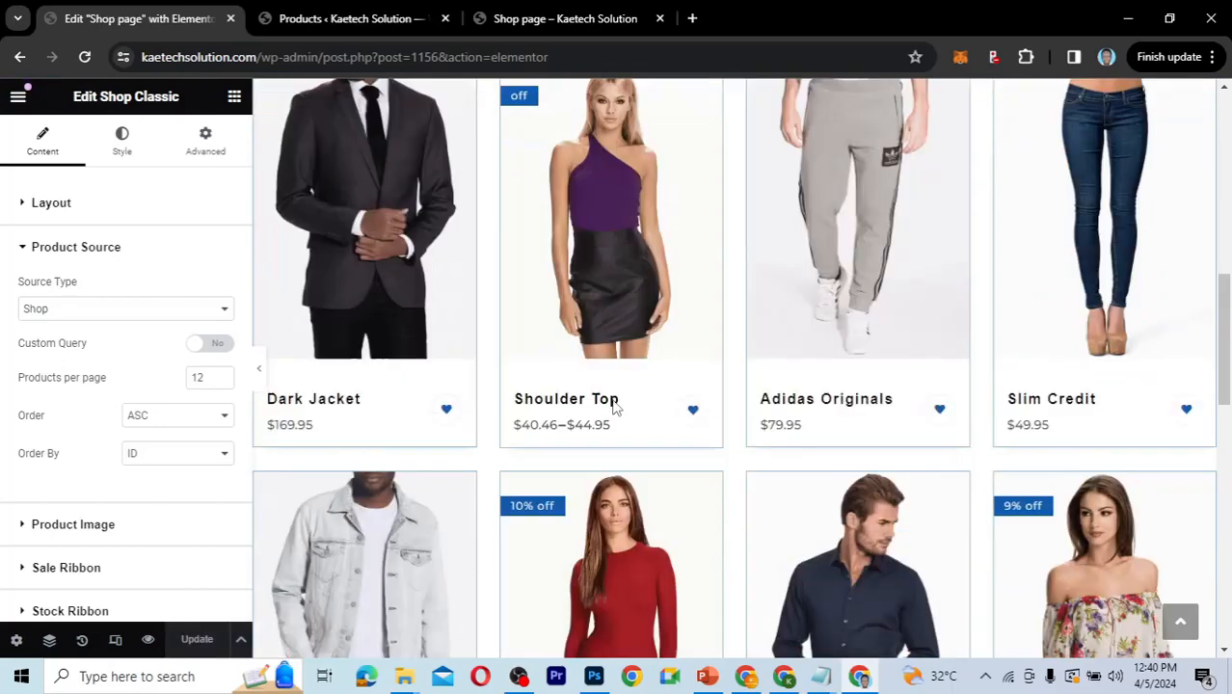
{"action": "scroll", "coordinate": [613, 407], "scroll_direction": "up", "scroll_amount": 4}
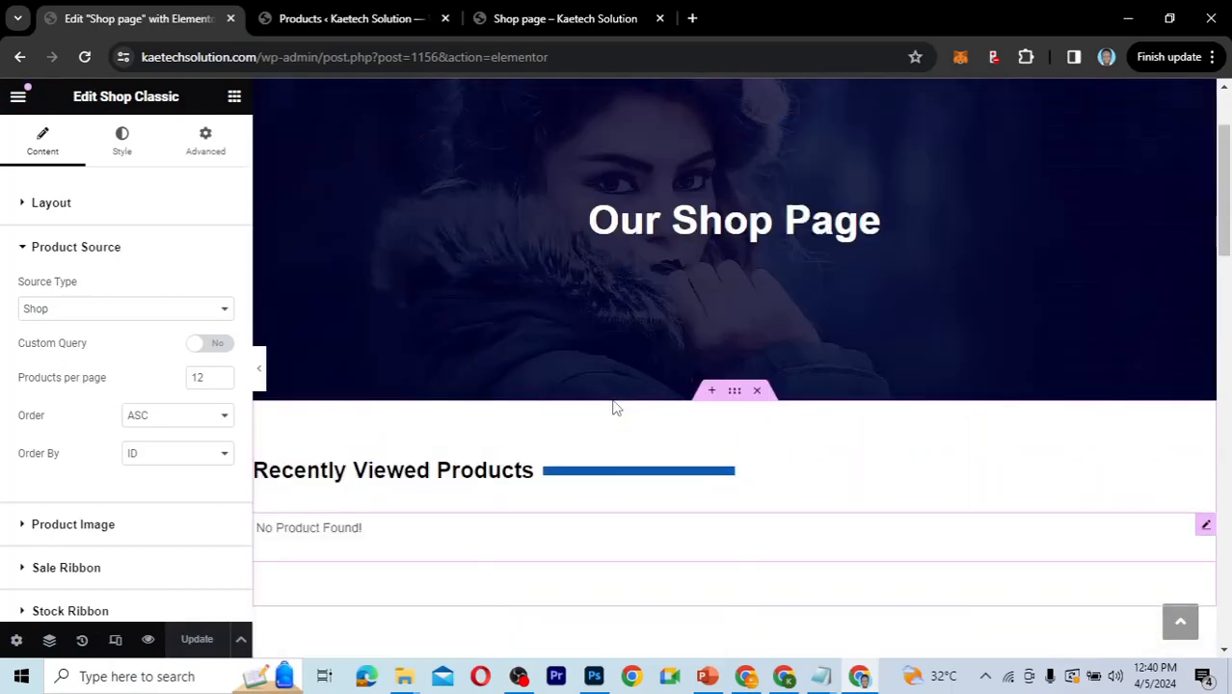
{"action": "left_click", "coordinate": [536, 19]}
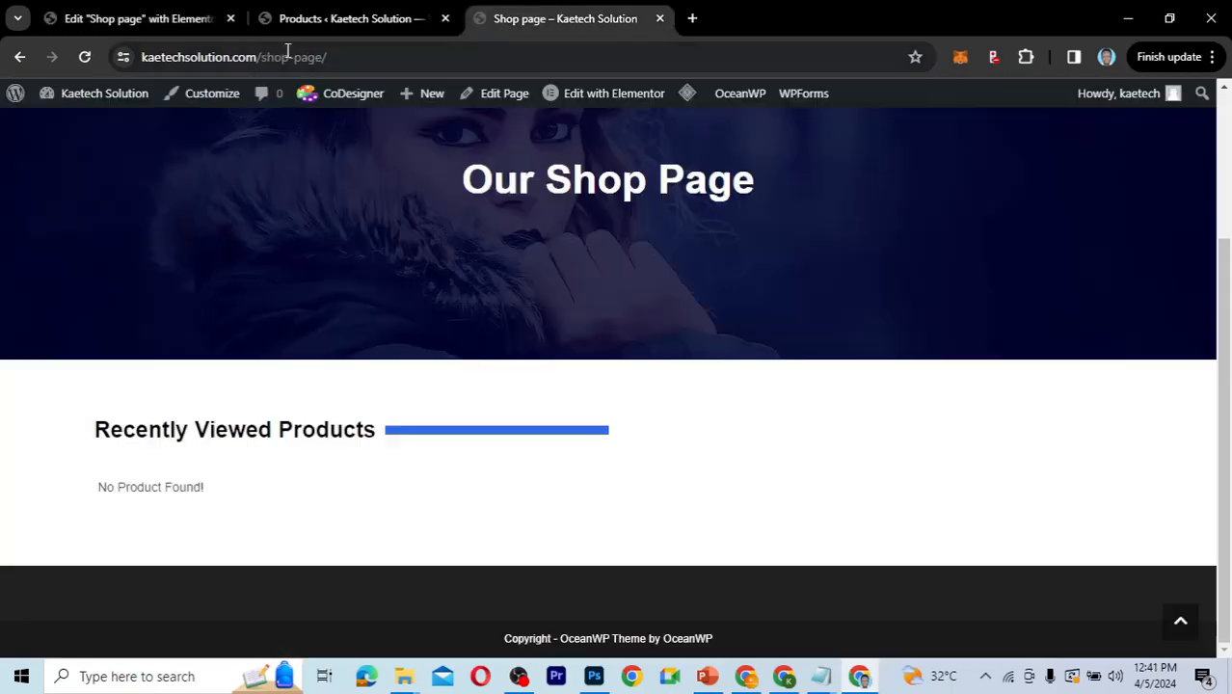
{"action": "left_click", "coordinate": [86, 57]}
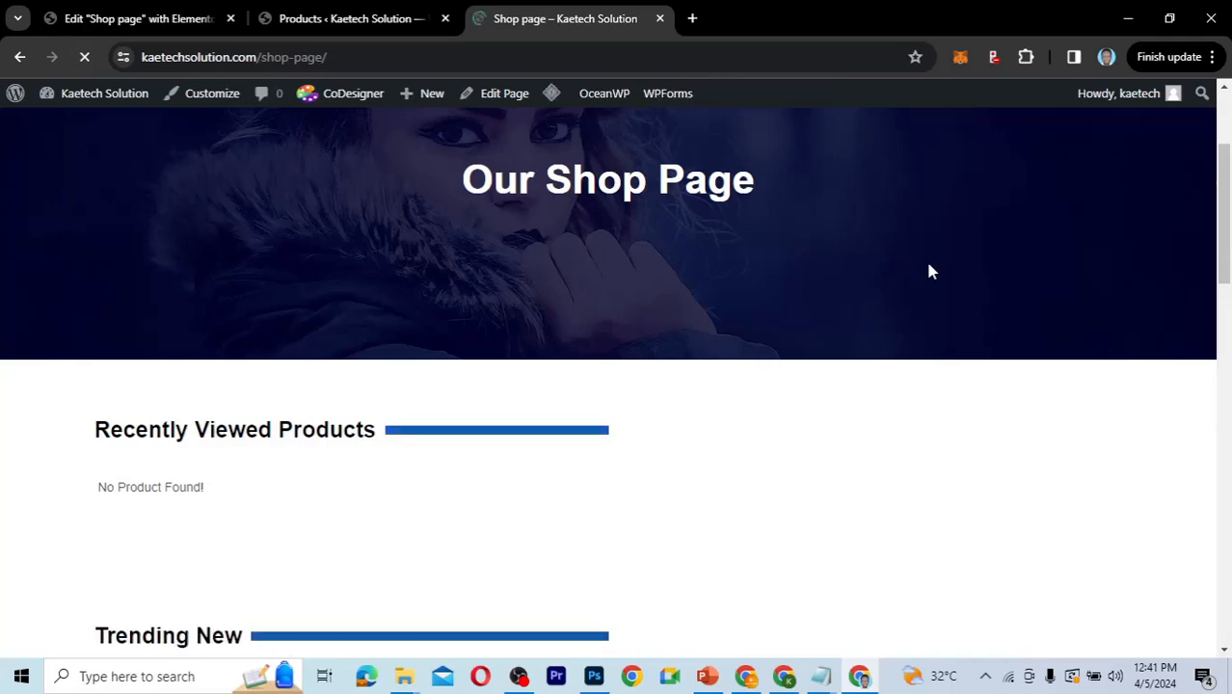
{"action": "scroll", "coordinate": [928, 271], "scroll_direction": "down", "scroll_amount": 9}
{"action": "scroll", "coordinate": [929, 272], "scroll_direction": "down", "scroll_amount": 5}
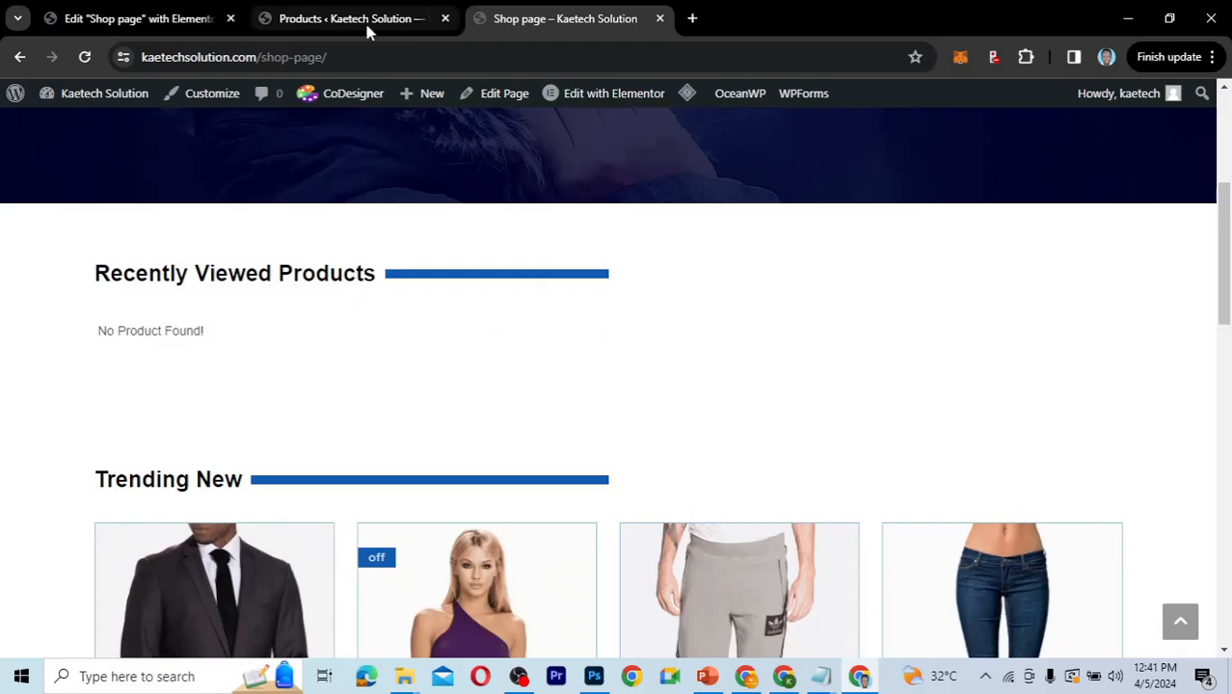
Step: Back in the Elementor editor, change the Recently Viewed Products divider text to "Featured Products" and update the page
{"action": "left_click", "coordinate": [113, 15]}
{"action": "scroll", "coordinate": [507, 231], "scroll_direction": "down", "scroll_amount": 1}
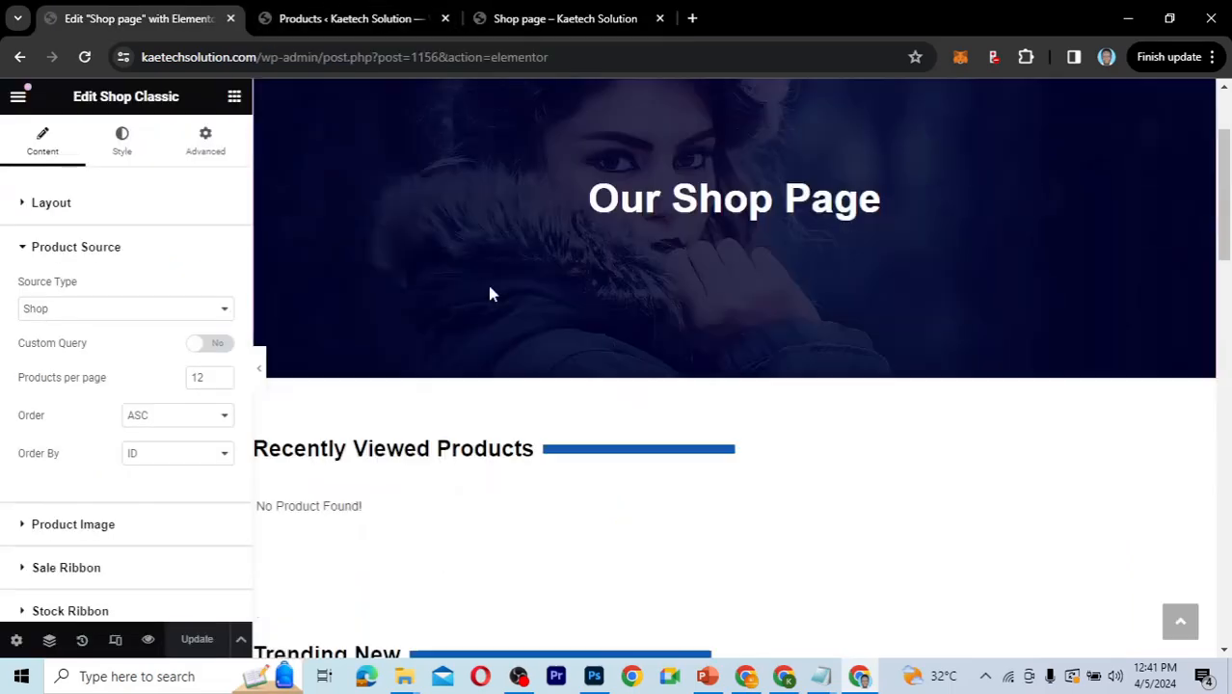
{"action": "left_click", "coordinate": [454, 453]}
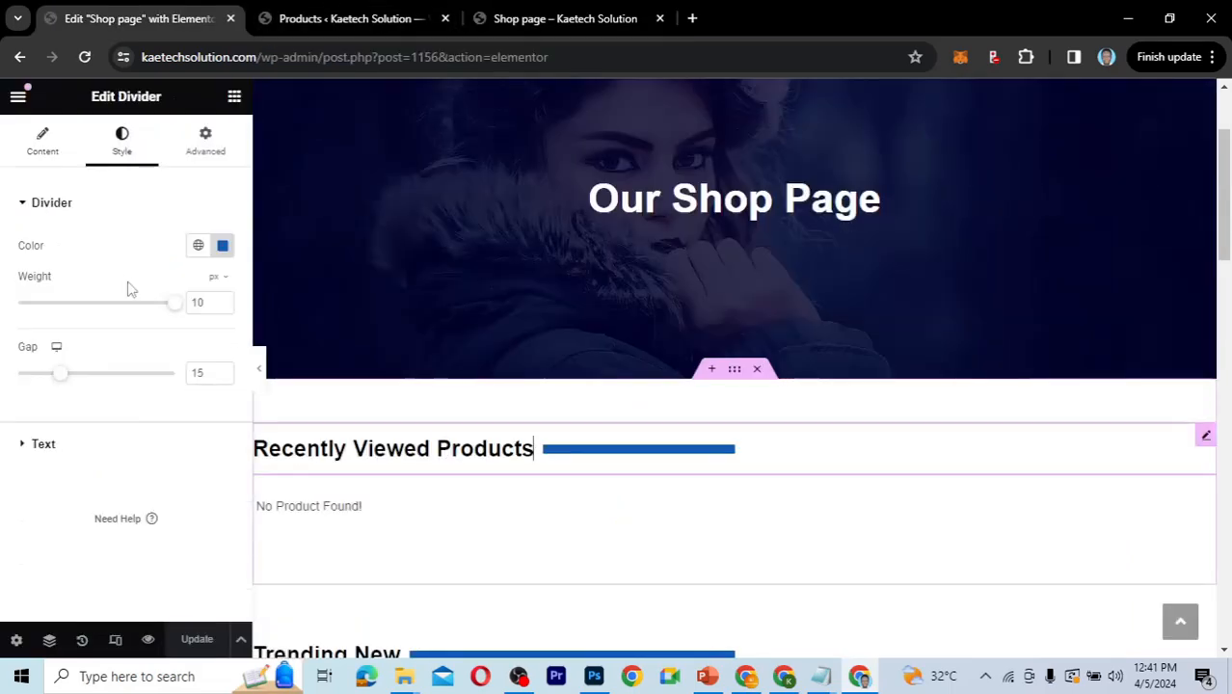
{"action": "left_click", "coordinate": [41, 153]}
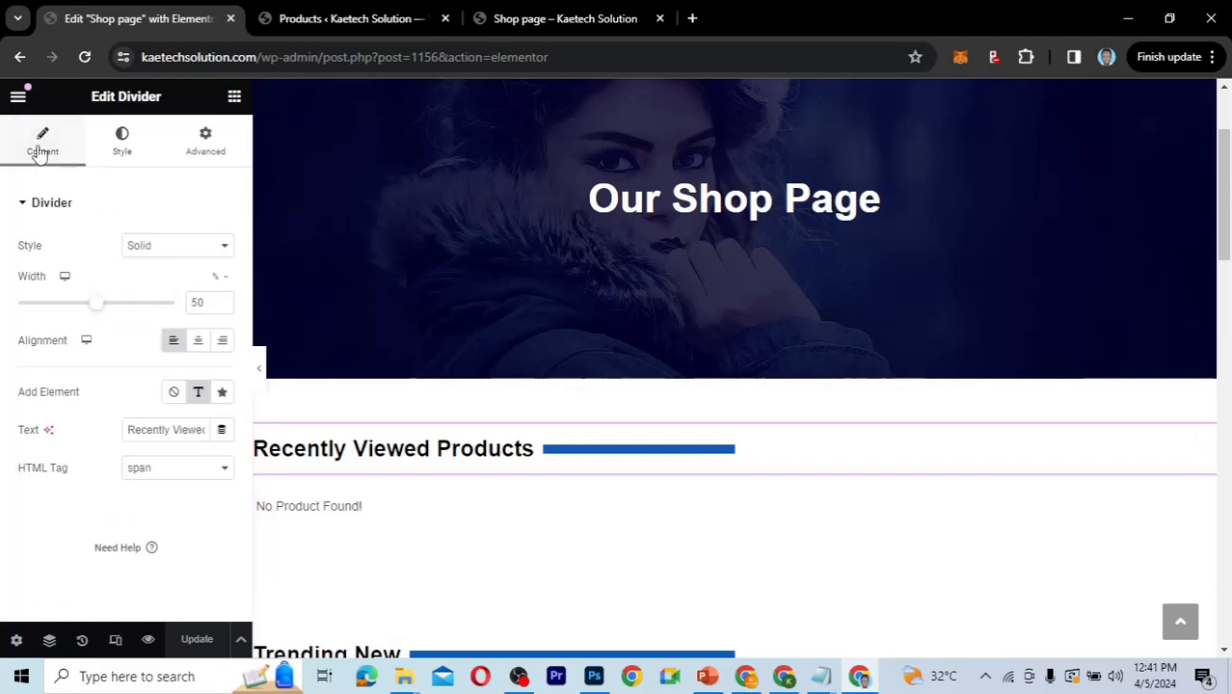
{"action": "triple_click", "coordinate": [192, 430]}
{"action": "type", "text": "Feat"}
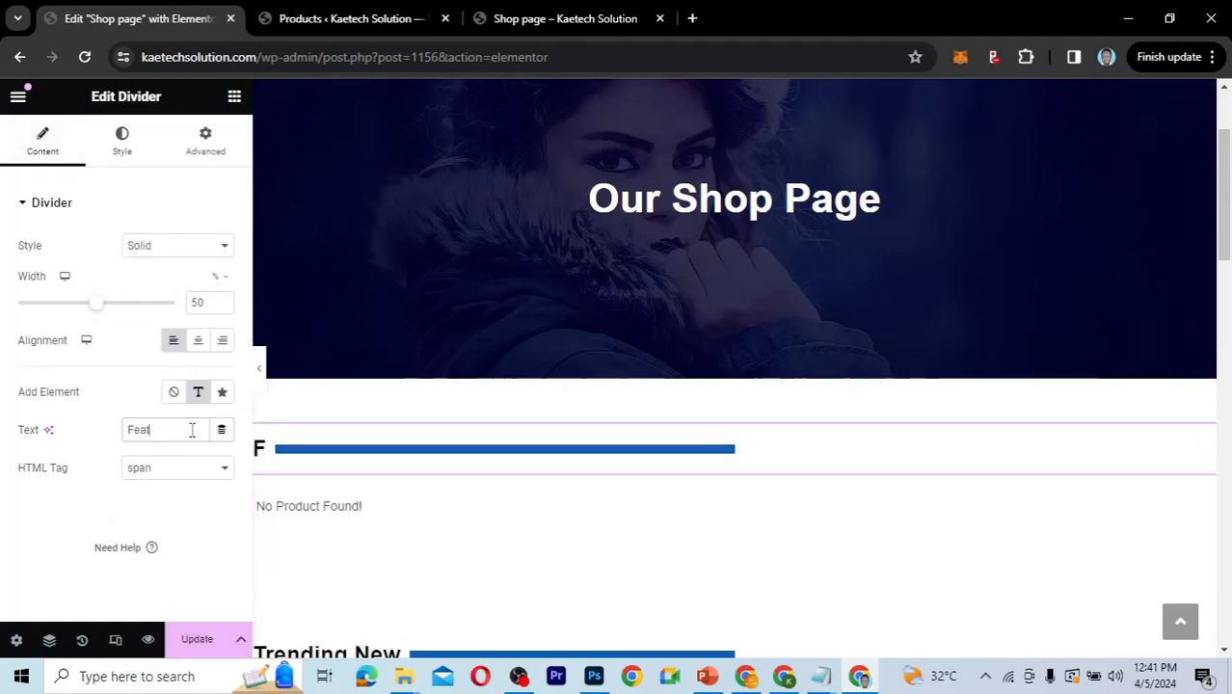
{"action": "type", "text": "ured Pr"}
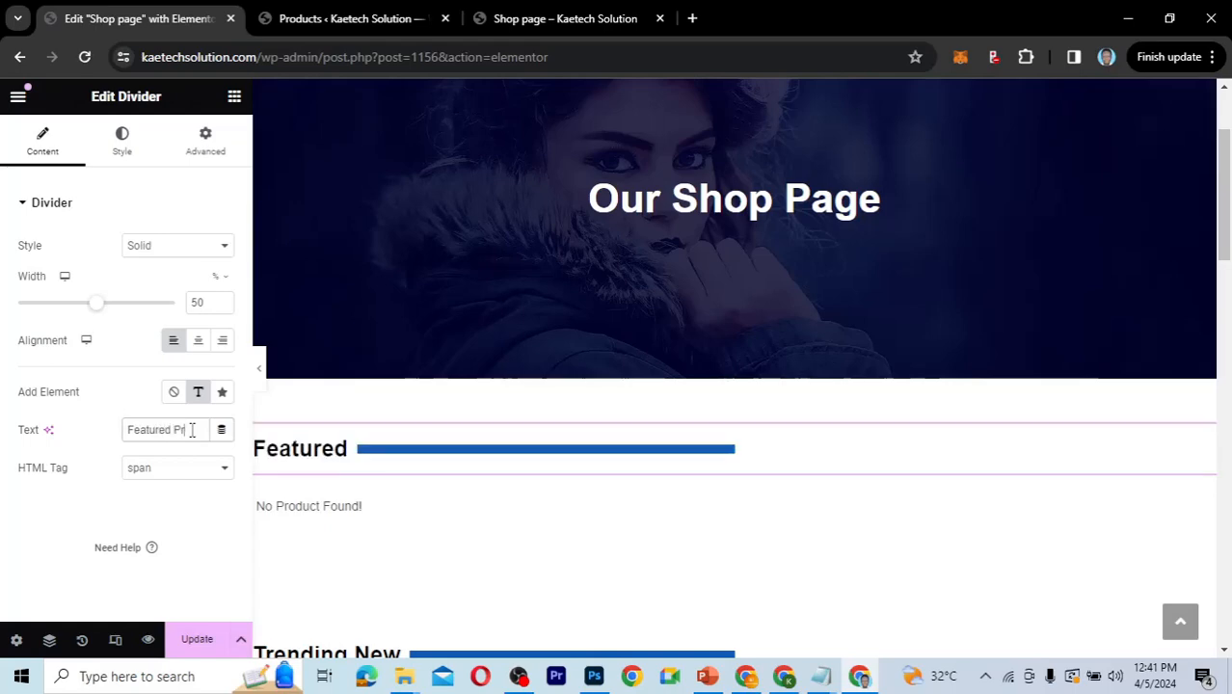
{"action": "type", "text": "oducts"}
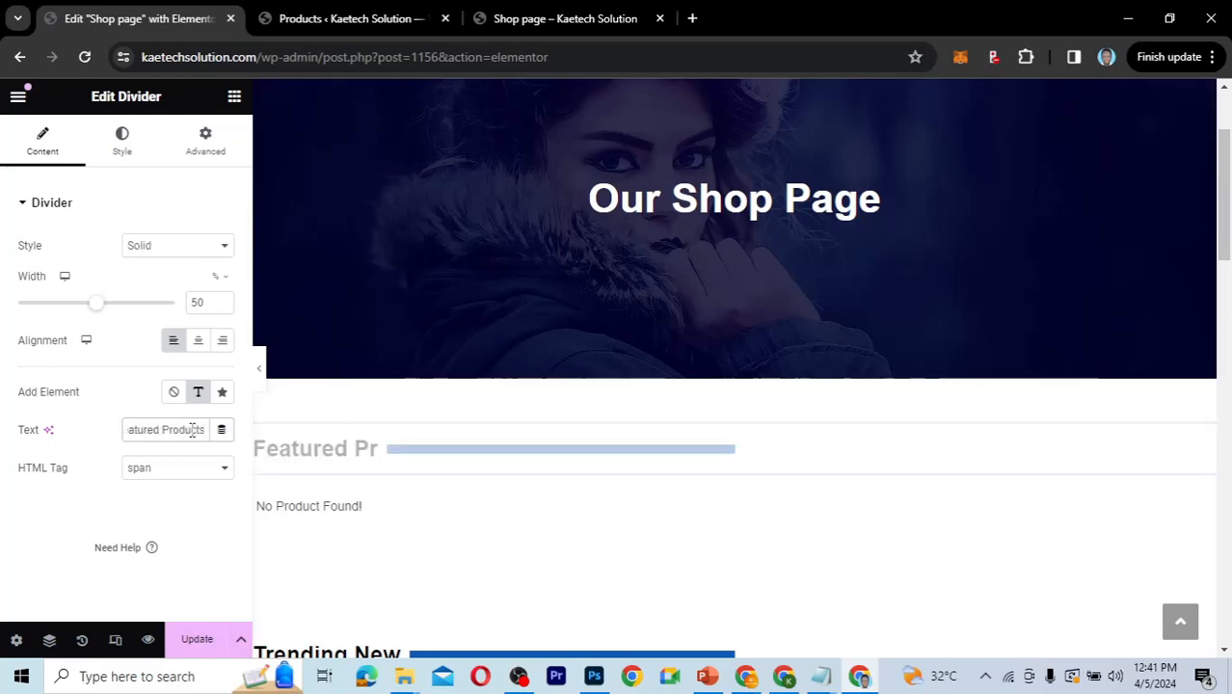
{"action": "left_click", "coordinate": [195, 649]}
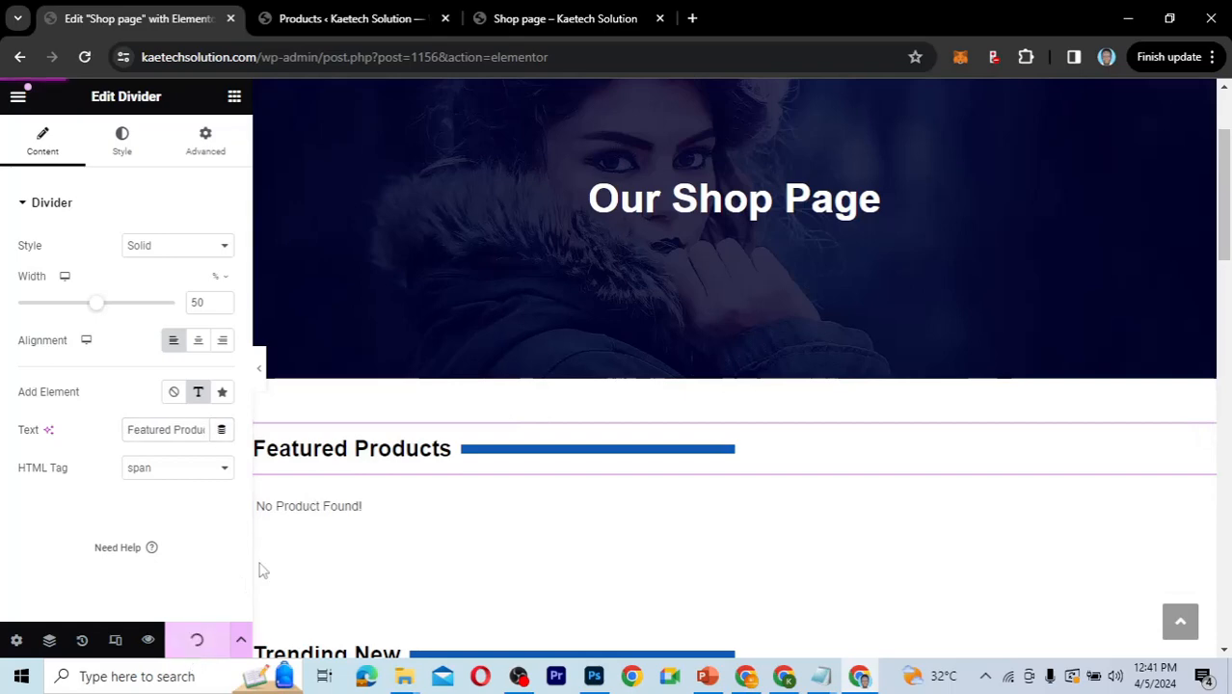
Step: Switch to the WordPress products admin and add a new product category named "Featured Products"
{"action": "left_click", "coordinate": [358, 26]}
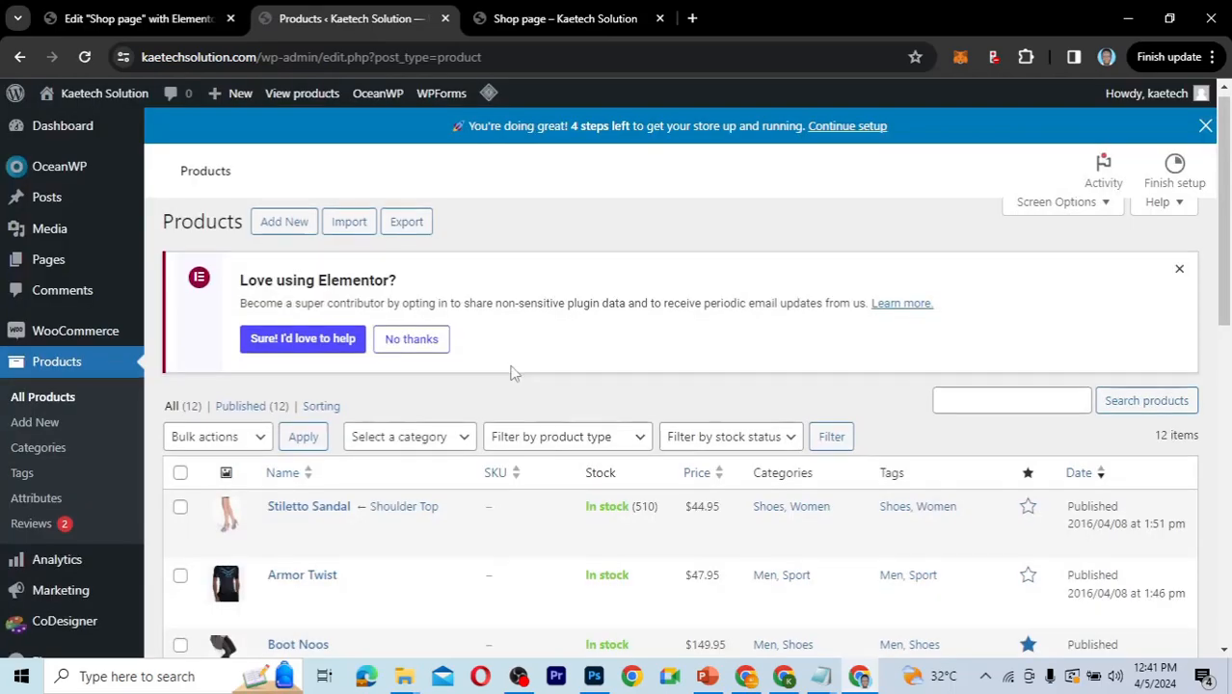
{"action": "scroll", "coordinate": [512, 372], "scroll_direction": "down", "scroll_amount": 3}
{"action": "scroll", "coordinate": [512, 373], "scroll_direction": "up", "scroll_amount": 2}
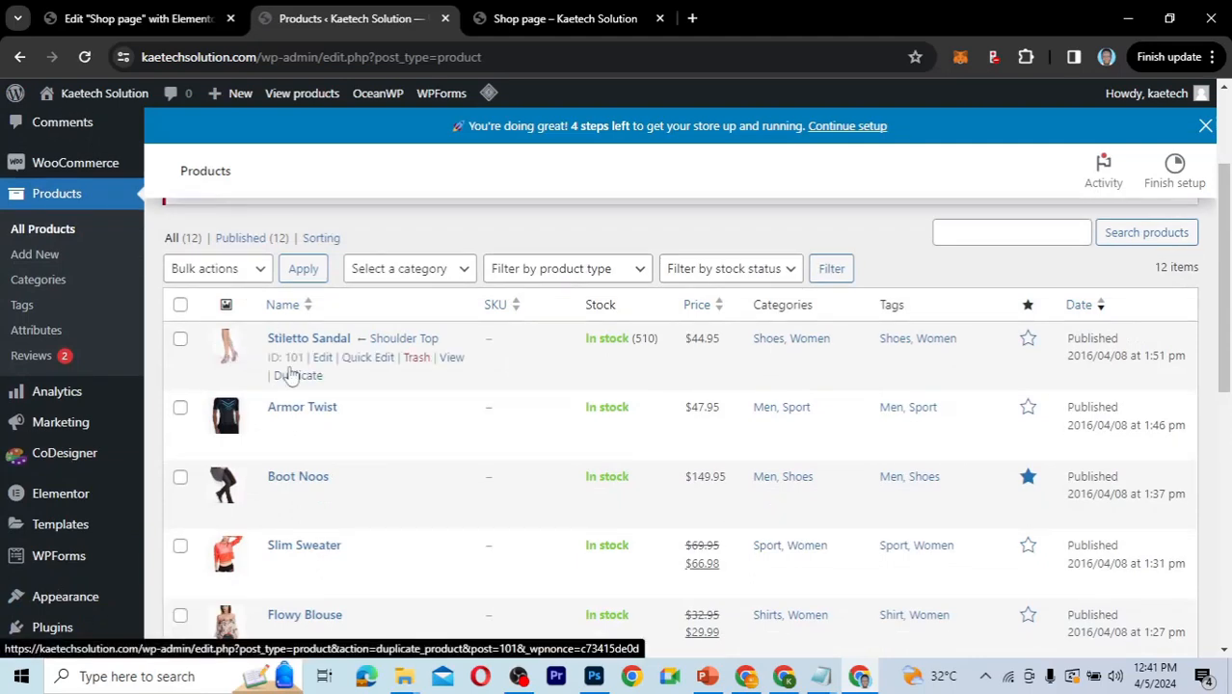
{"action": "left_click", "coordinate": [35, 281]}
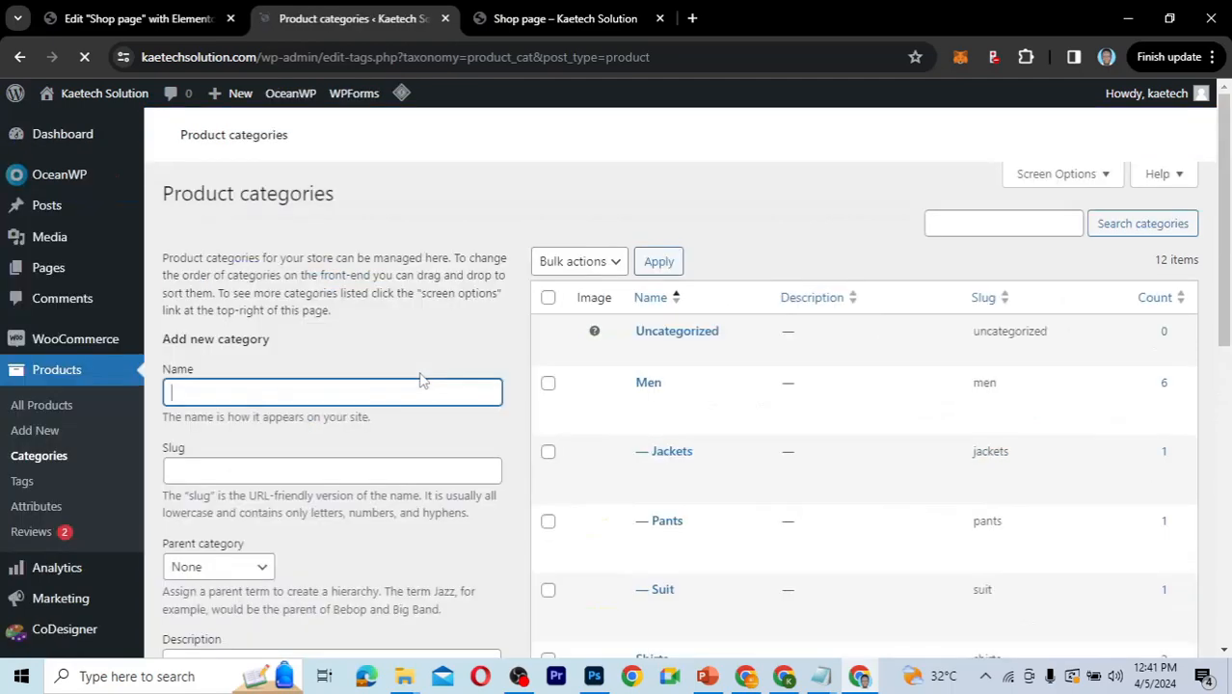
{"action": "type", "text": "Fe"}
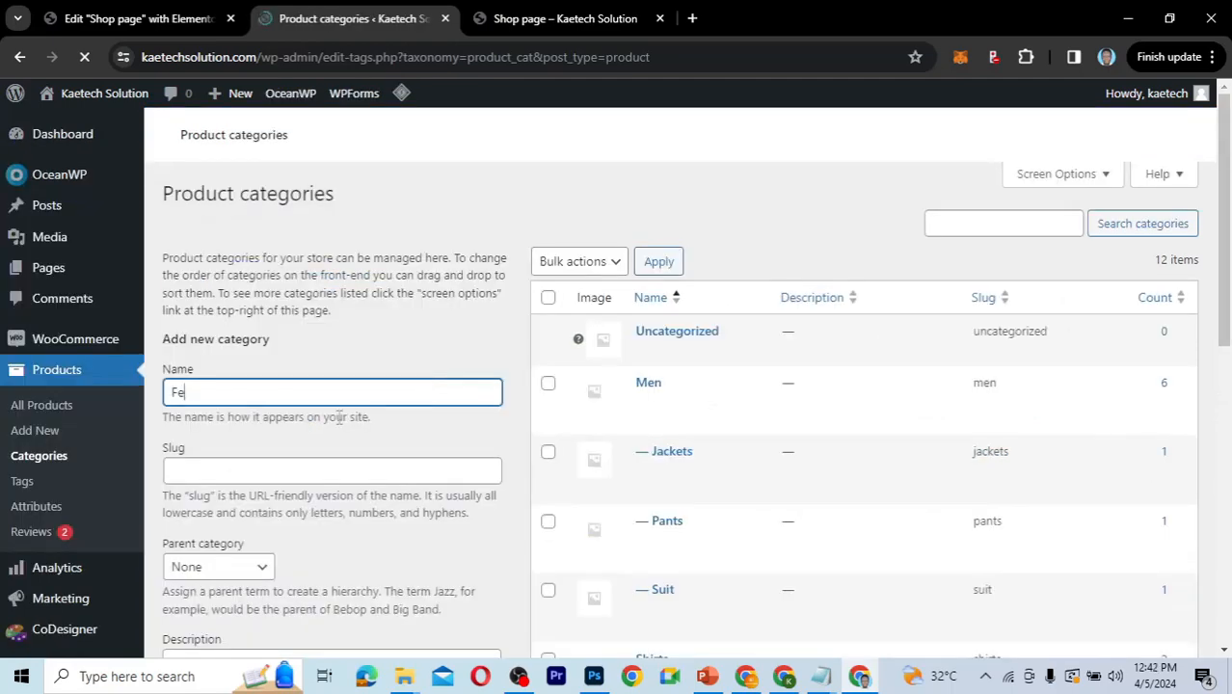
{"action": "type", "text": "atured"}
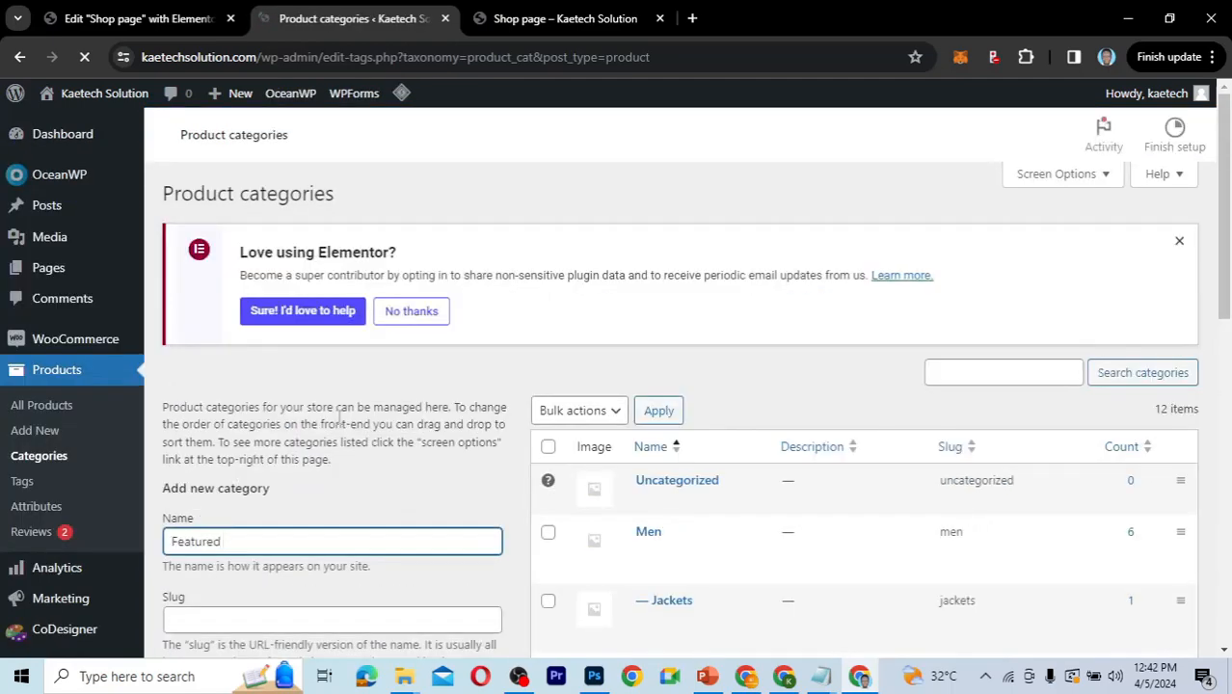
{"action": "type", "text": " Products"}
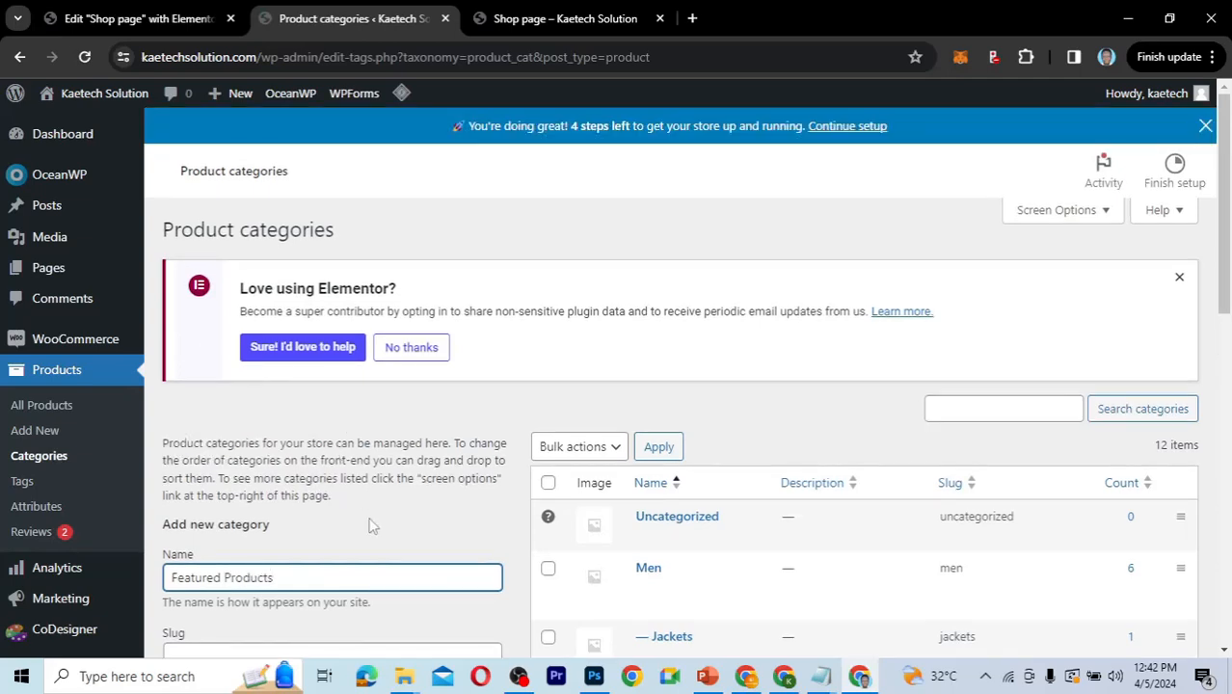
{"action": "scroll", "coordinate": [369, 523], "scroll_direction": "down", "scroll_amount": 3}
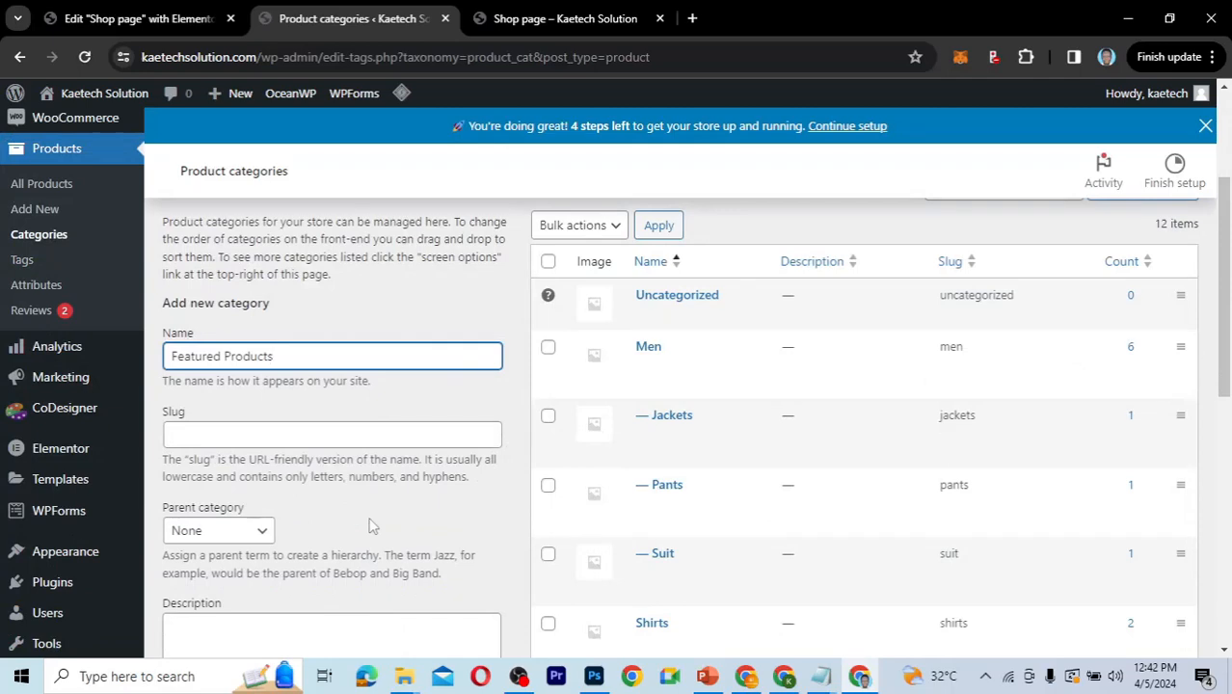
{"action": "scroll", "coordinate": [369, 525], "scroll_direction": "down", "scroll_amount": 3}
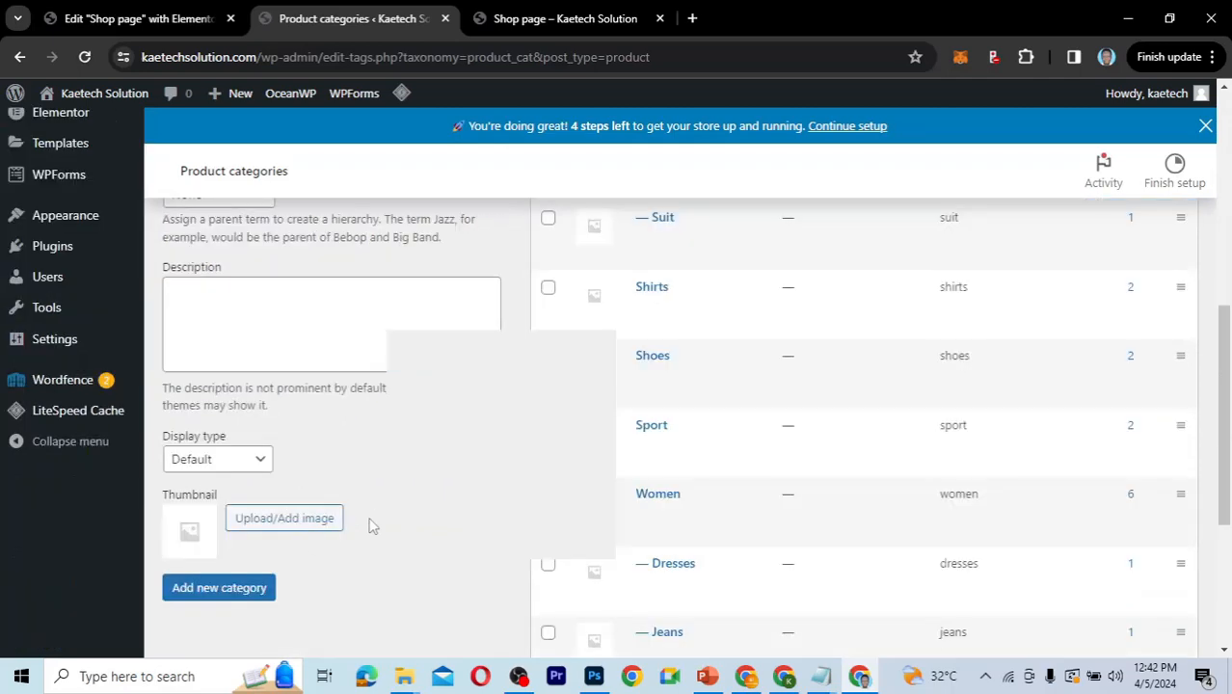
{"action": "left_click", "coordinate": [214, 594]}
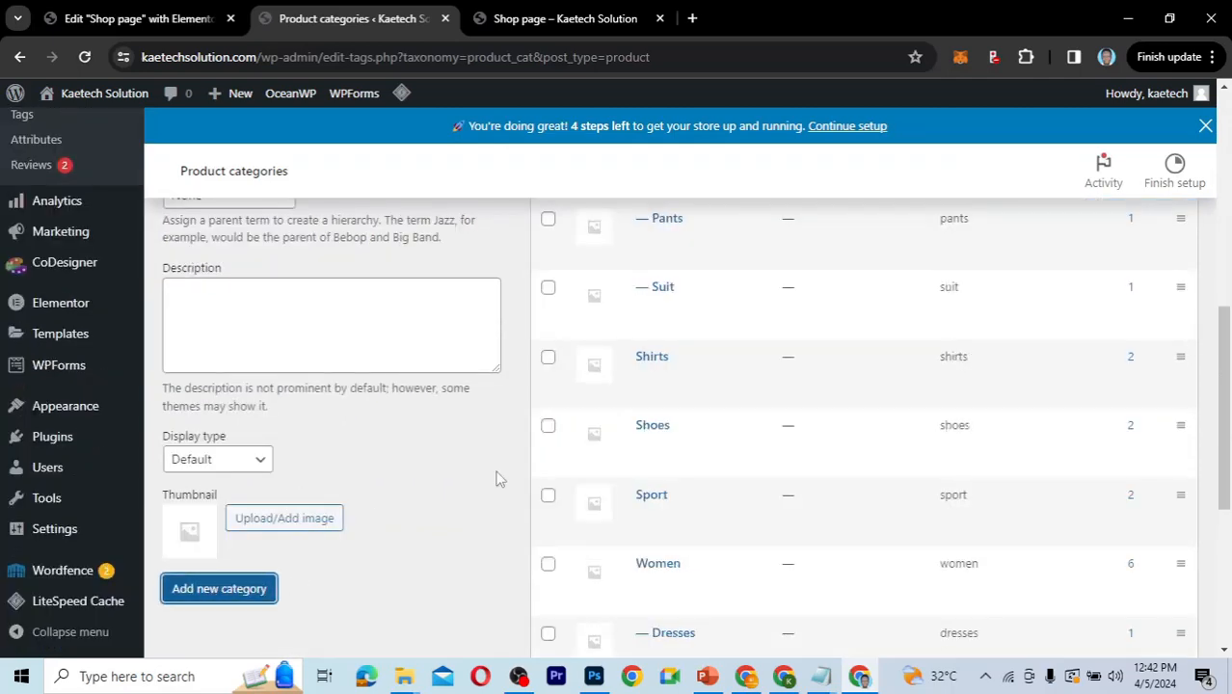
Step: Return to the full product list, quick-edit Boot Noos to add it to the Featured Products category, and save the change
{"action": "scroll", "coordinate": [500, 479], "scroll_direction": "up", "scroll_amount": 4}
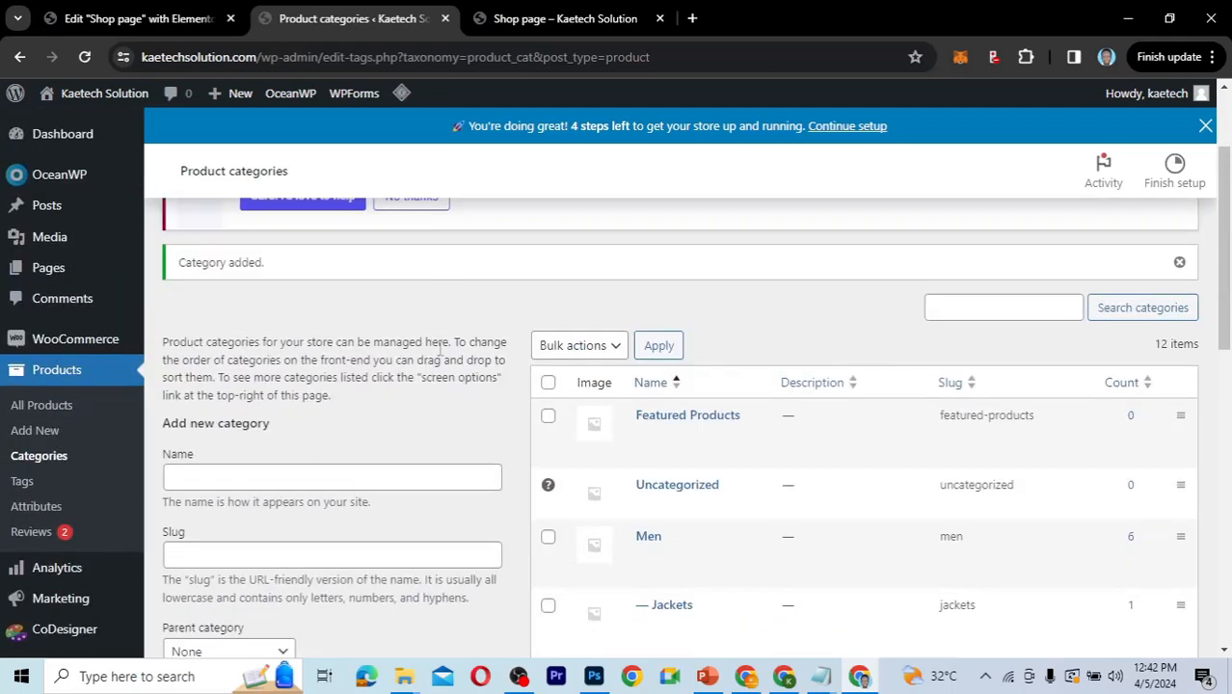
{"action": "left_click", "coordinate": [42, 405]}
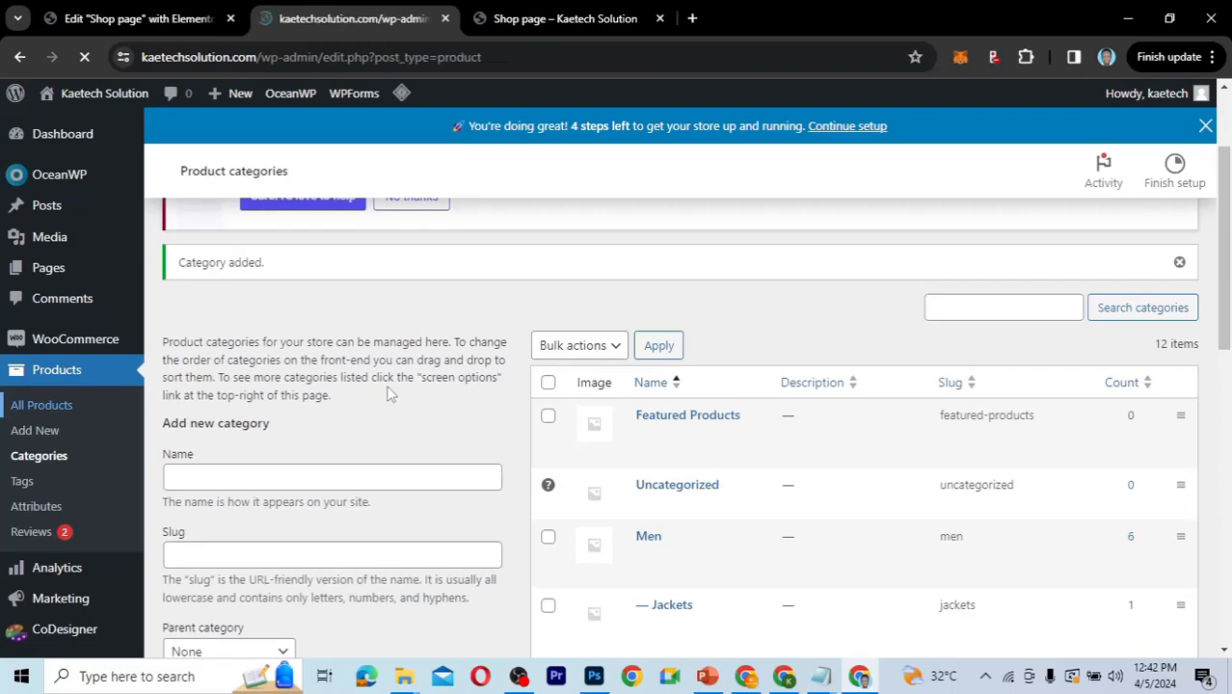
{"action": "scroll", "coordinate": [390, 393], "scroll_direction": "down", "scroll_amount": 1}
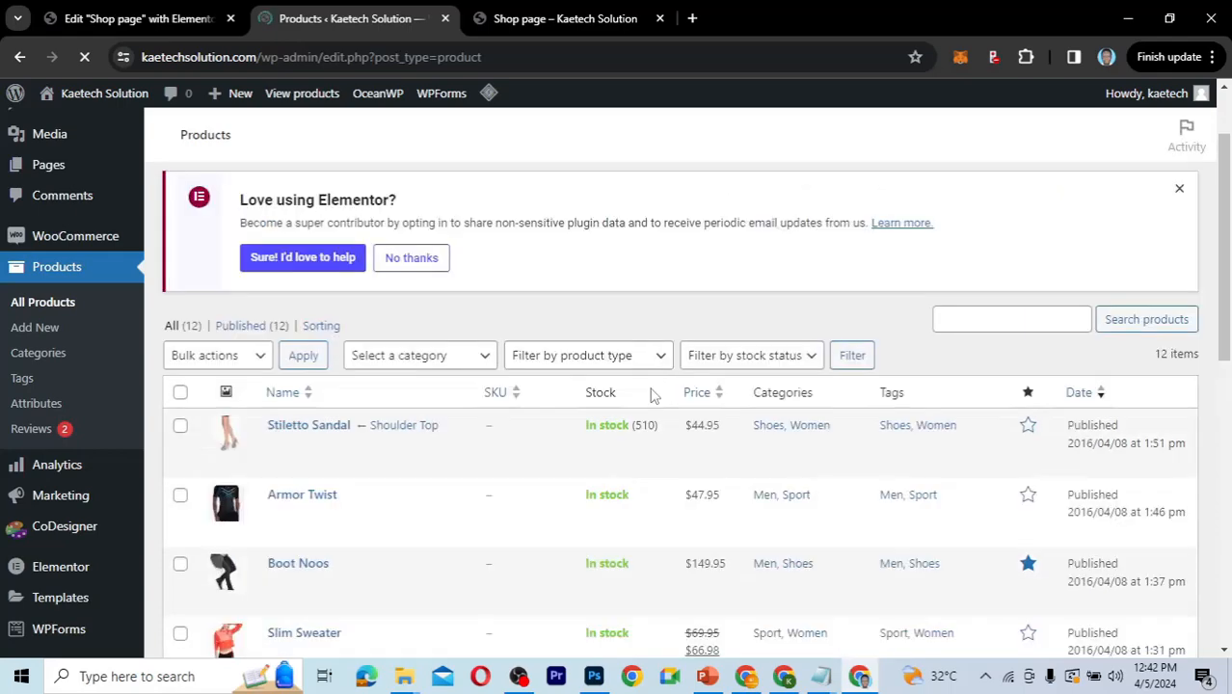
{"action": "scroll", "coordinate": [284, 582], "scroll_direction": "down", "scroll_amount": 1}
{"action": "scroll", "coordinate": [285, 583], "scroll_direction": "down", "scroll_amount": 1}
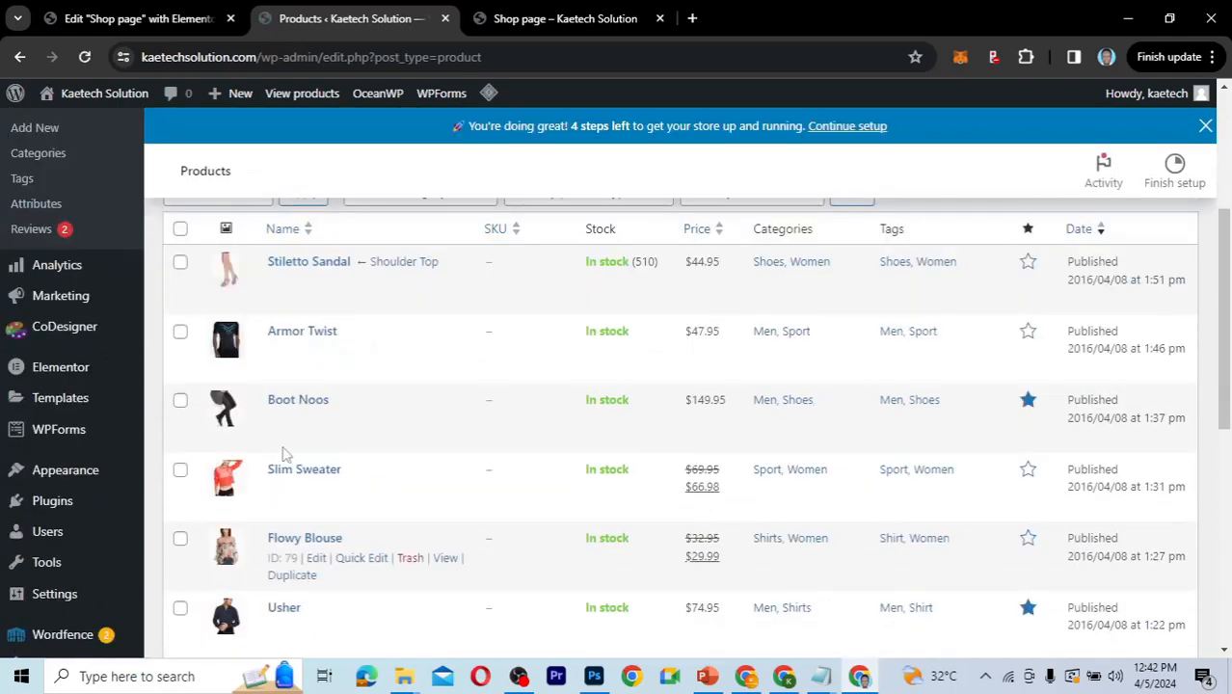
{"action": "left_click", "coordinate": [359, 420]}
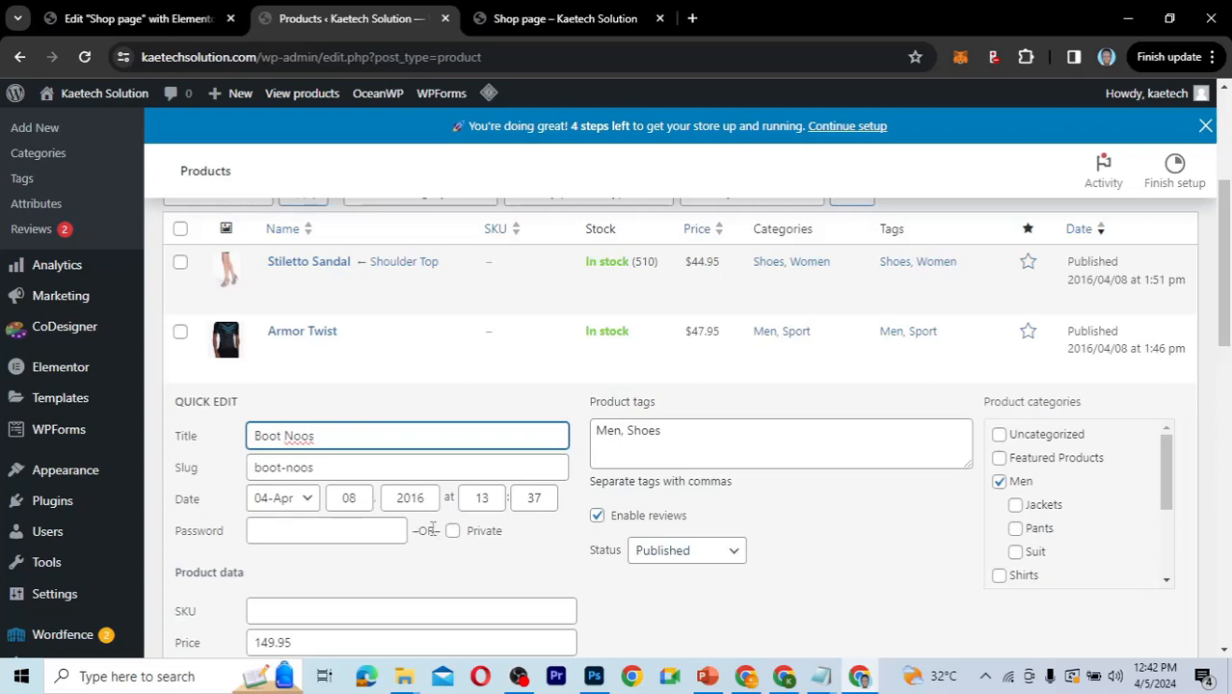
{"action": "left_click", "coordinate": [999, 459]}
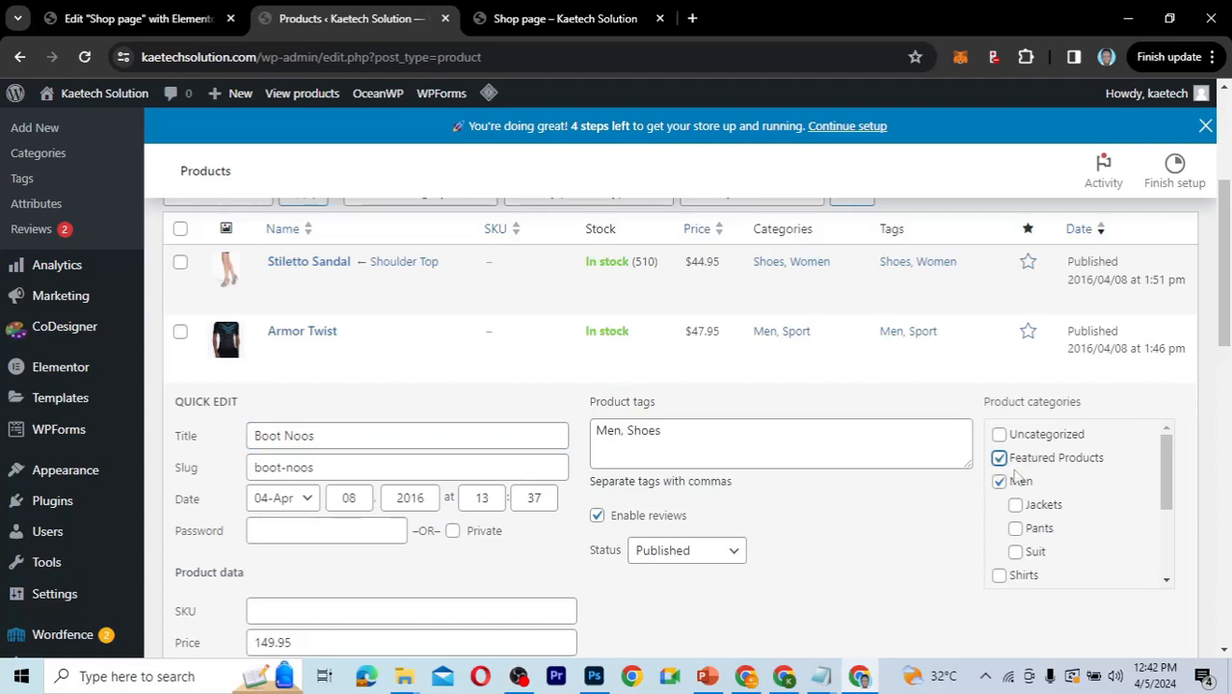
{"action": "scroll", "coordinate": [527, 508], "scroll_direction": "down", "scroll_amount": 5}
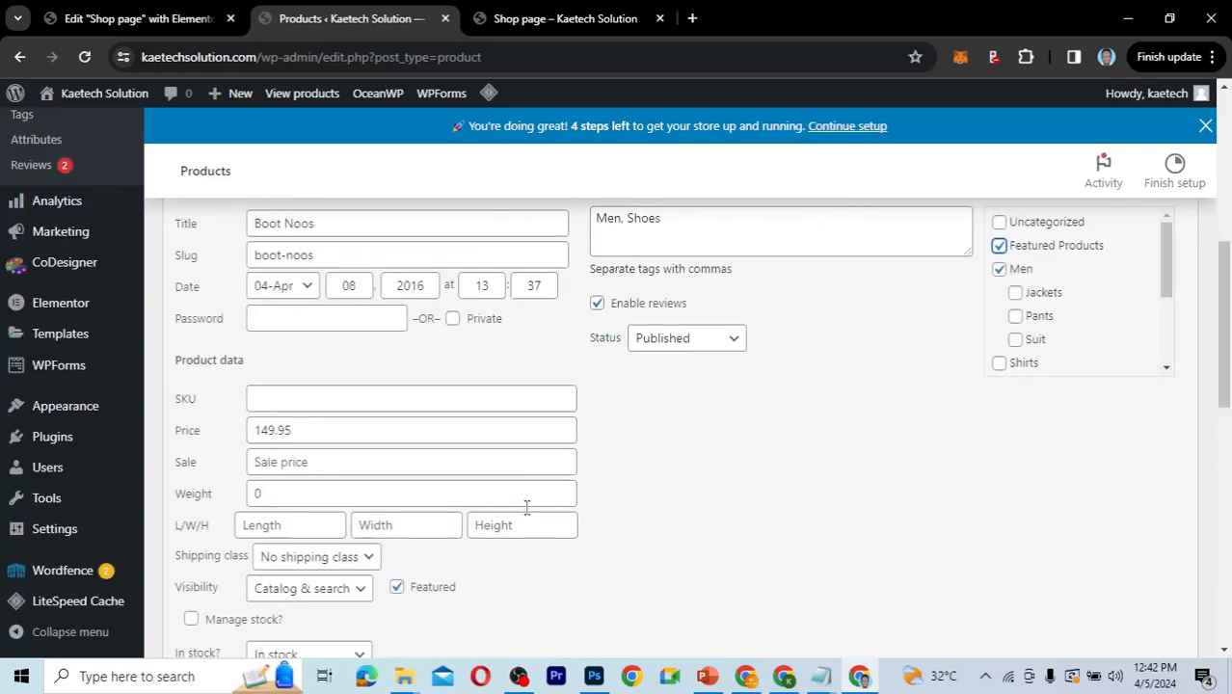
{"action": "left_click", "coordinate": [204, 485]}
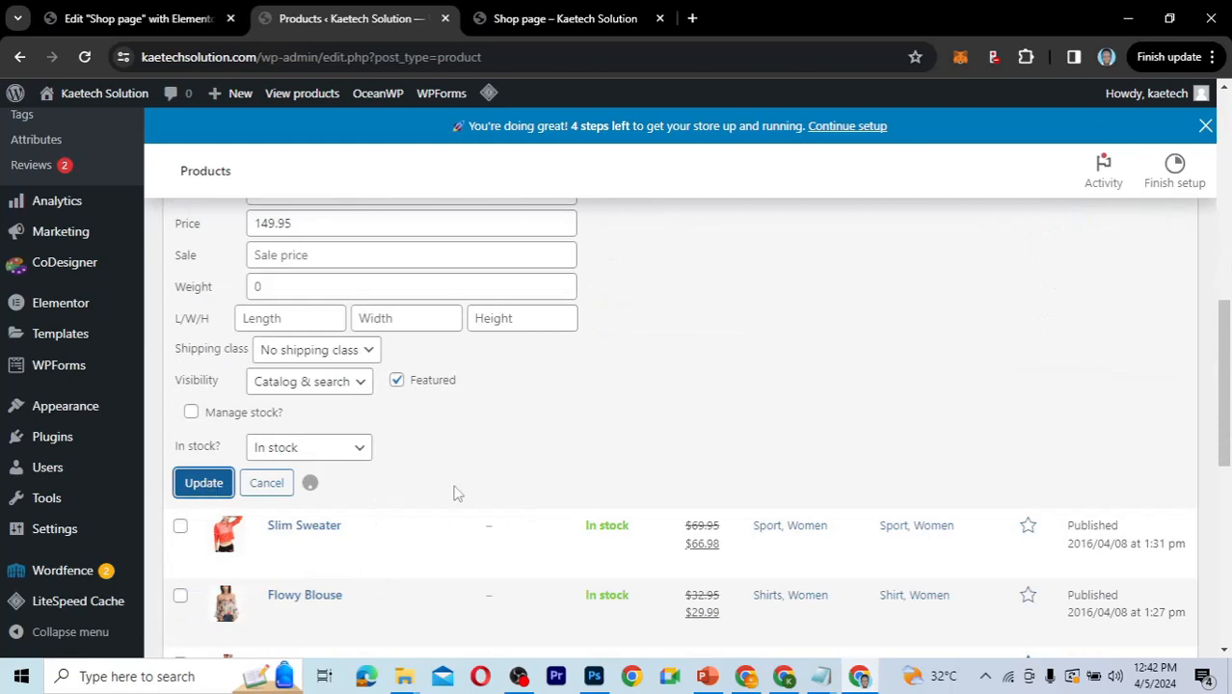
Step: Quick-edit the Usher product to add it to the Featured Products category and save the change
{"action": "scroll", "coordinate": [457, 494], "scroll_direction": "down", "scroll_amount": 2}
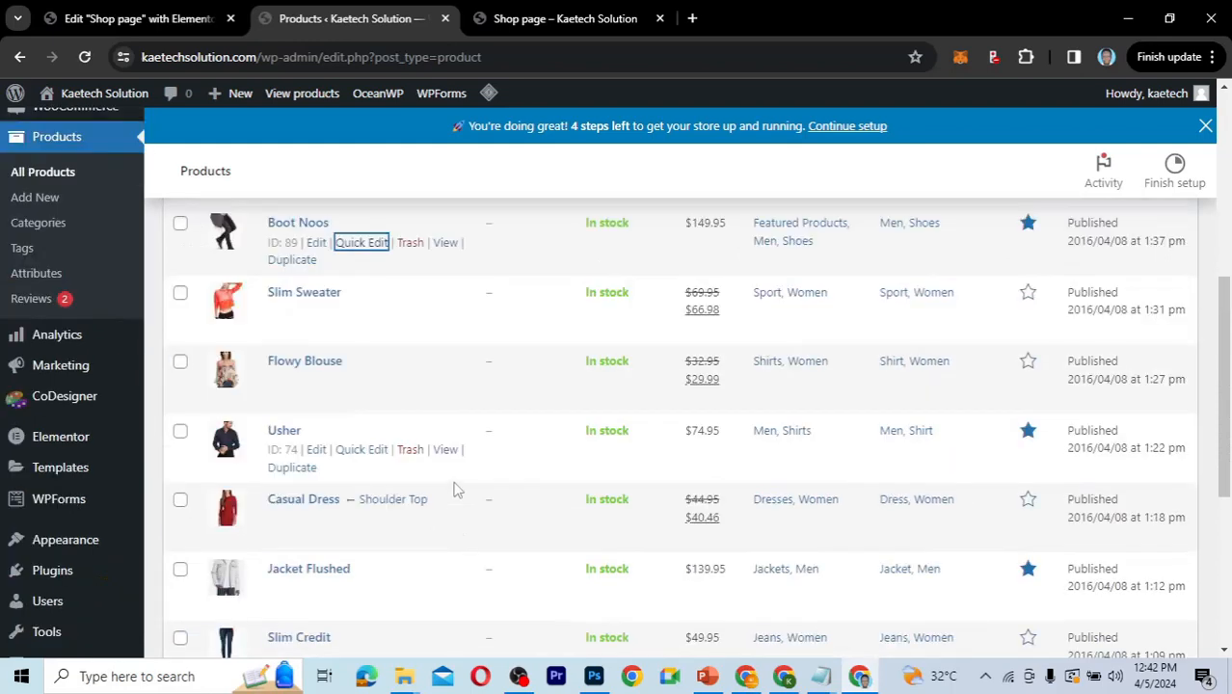
{"action": "left_click", "coordinate": [359, 449]}
{"action": "scroll", "coordinate": [550, 479], "scroll_direction": "down", "scroll_amount": 3}
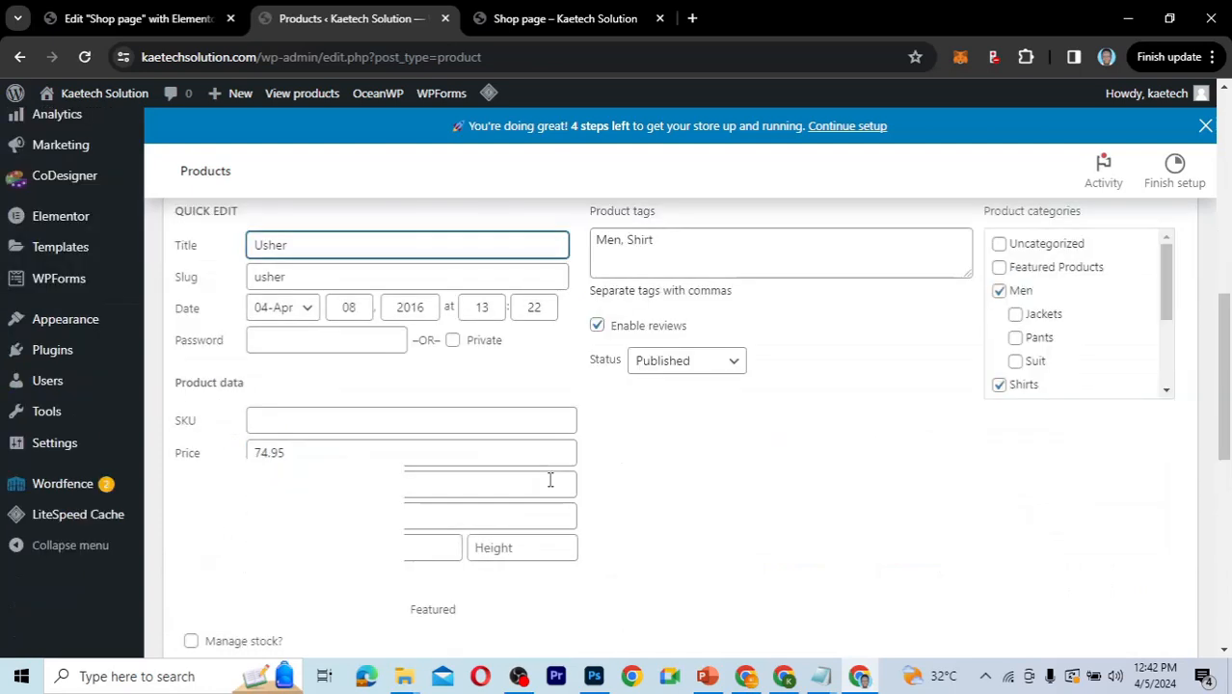
{"action": "left_click", "coordinate": [999, 255]}
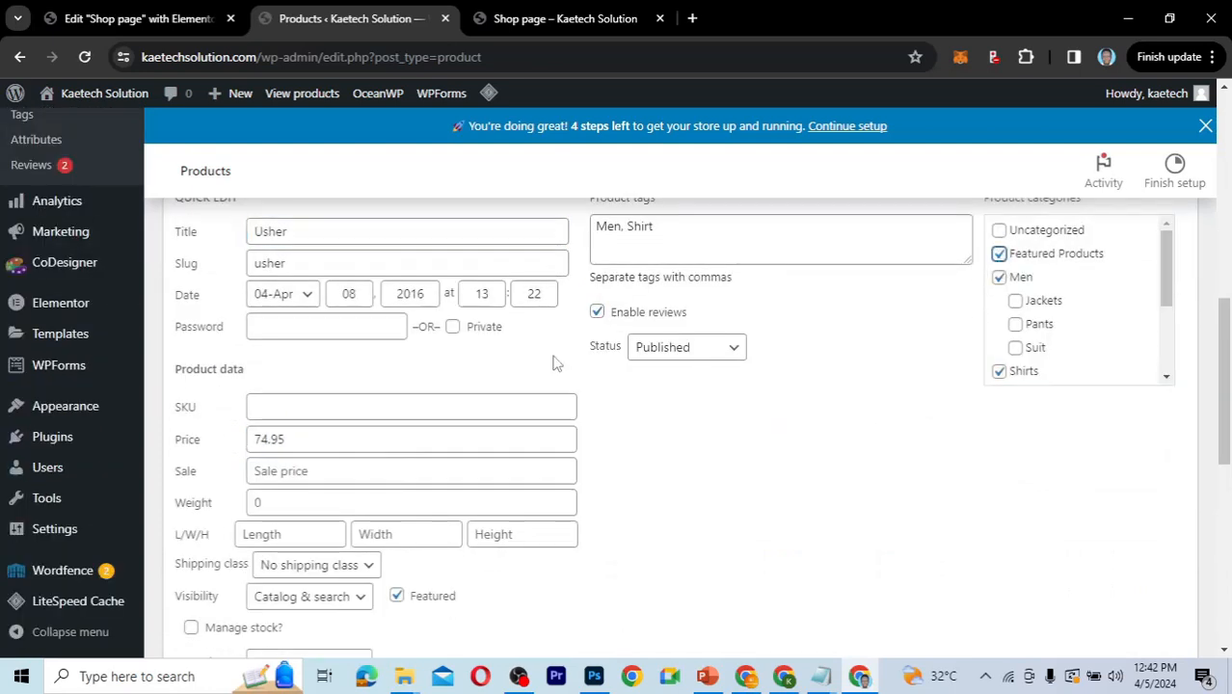
{"action": "scroll", "coordinate": [372, 378], "scroll_direction": "down", "scroll_amount": 2}
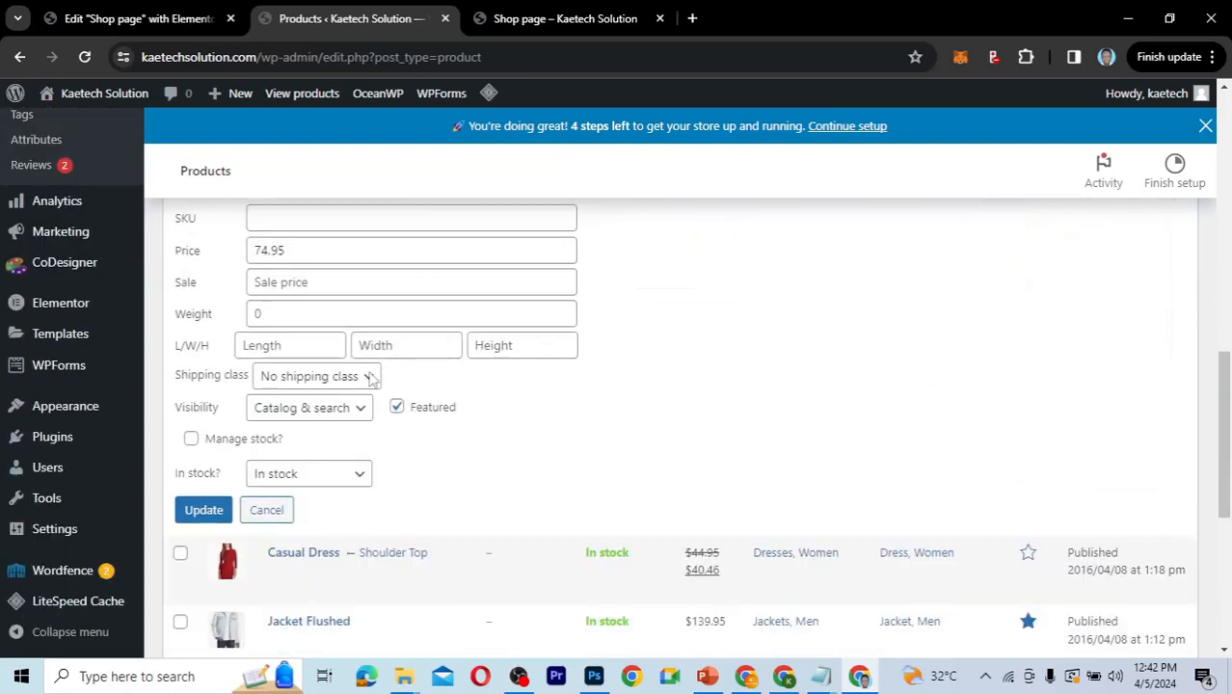
{"action": "left_click", "coordinate": [204, 510]}
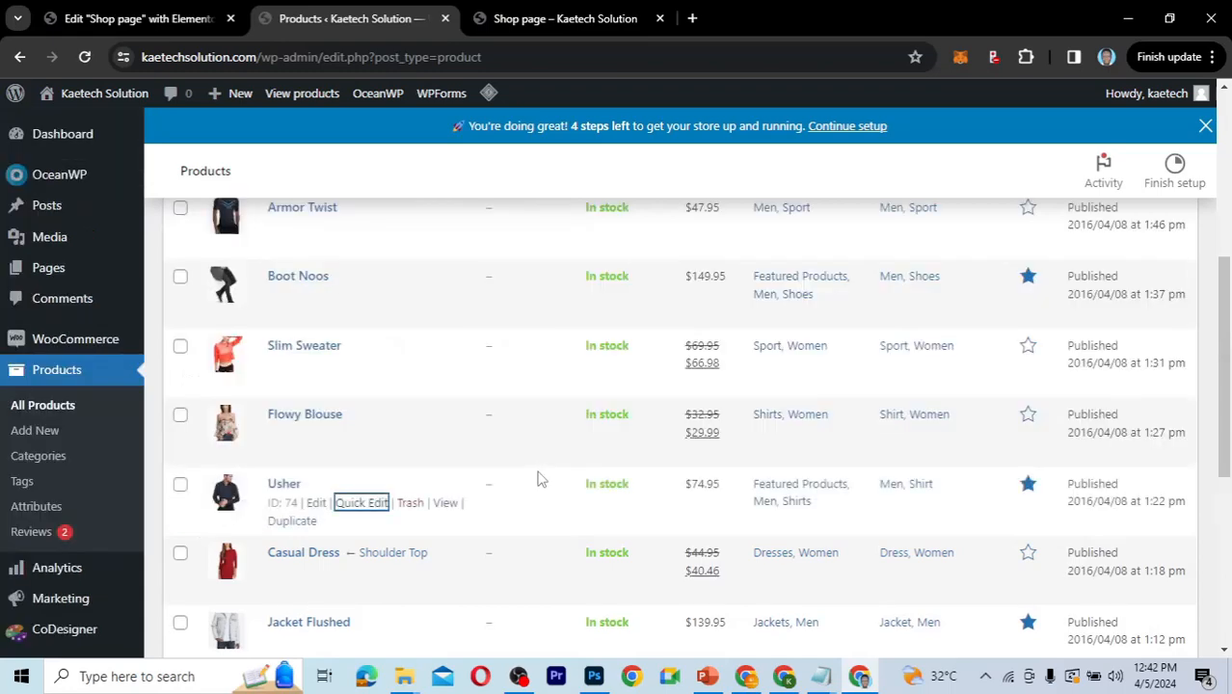
Step: Quick-edit the Jacket Flushed product to add it to the Featured Products category and save the change
{"action": "scroll", "coordinate": [540, 479], "scroll_direction": "down", "scroll_amount": 3}
{"action": "scroll", "coordinate": [540, 480], "scroll_direction": "down", "scroll_amount": 1}
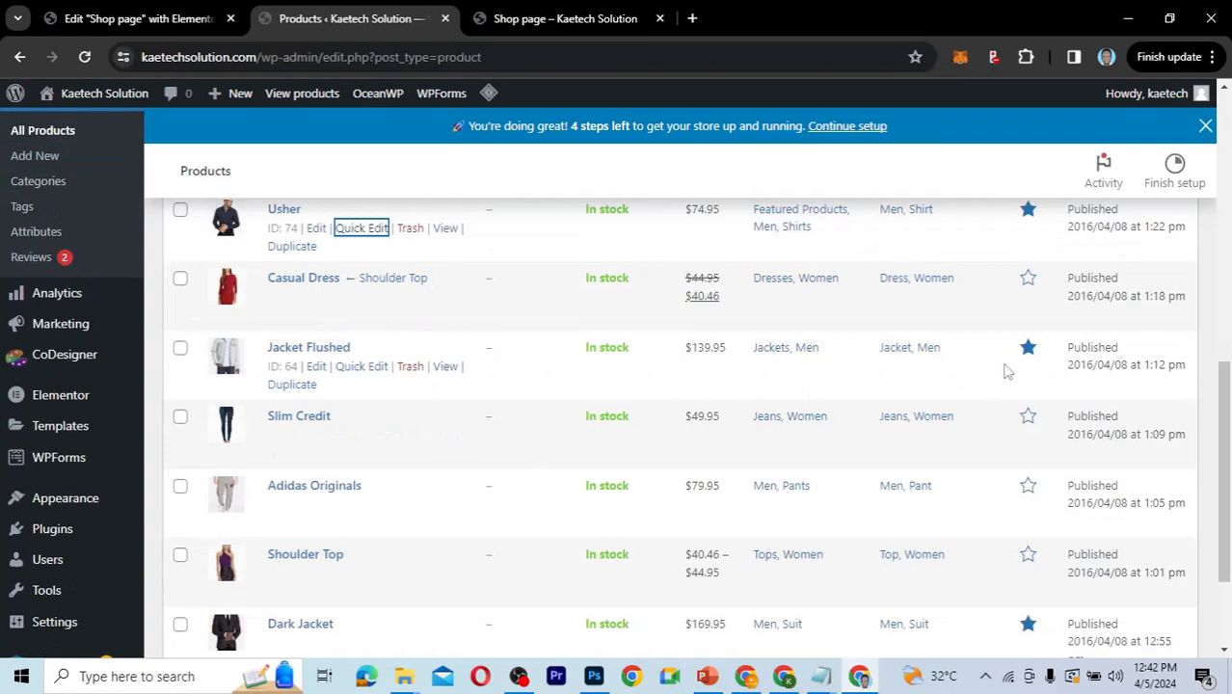
{"action": "left_click", "coordinate": [359, 367]}
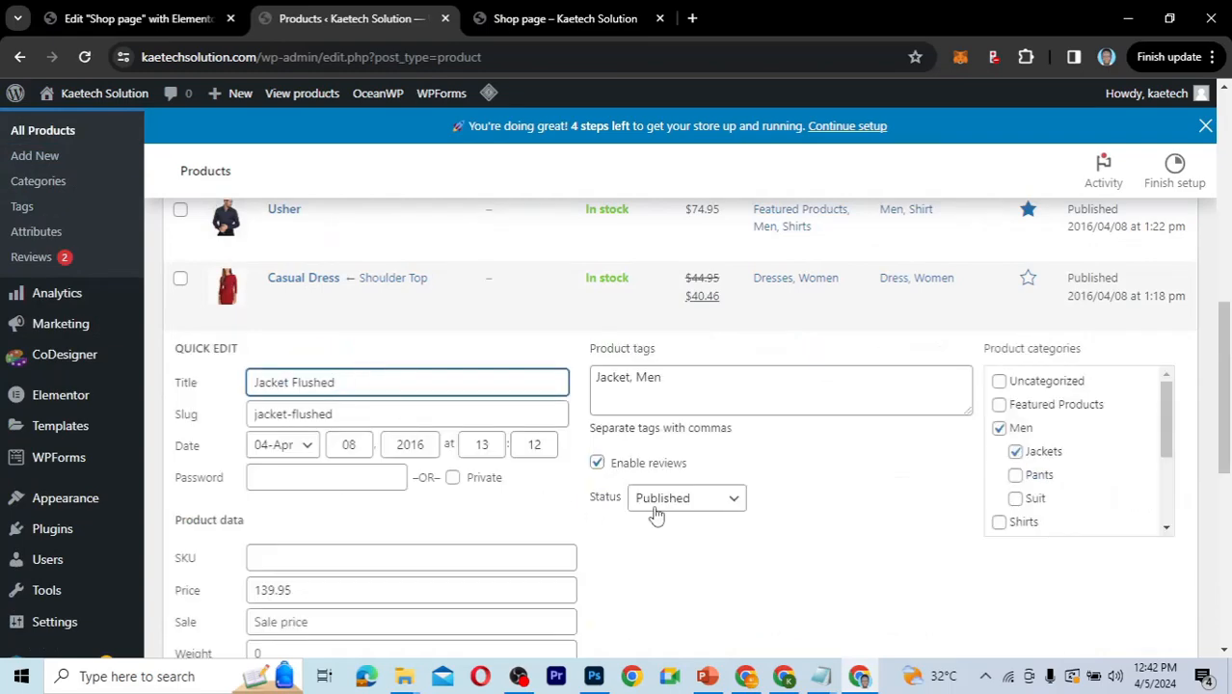
{"action": "left_click", "coordinate": [999, 404]}
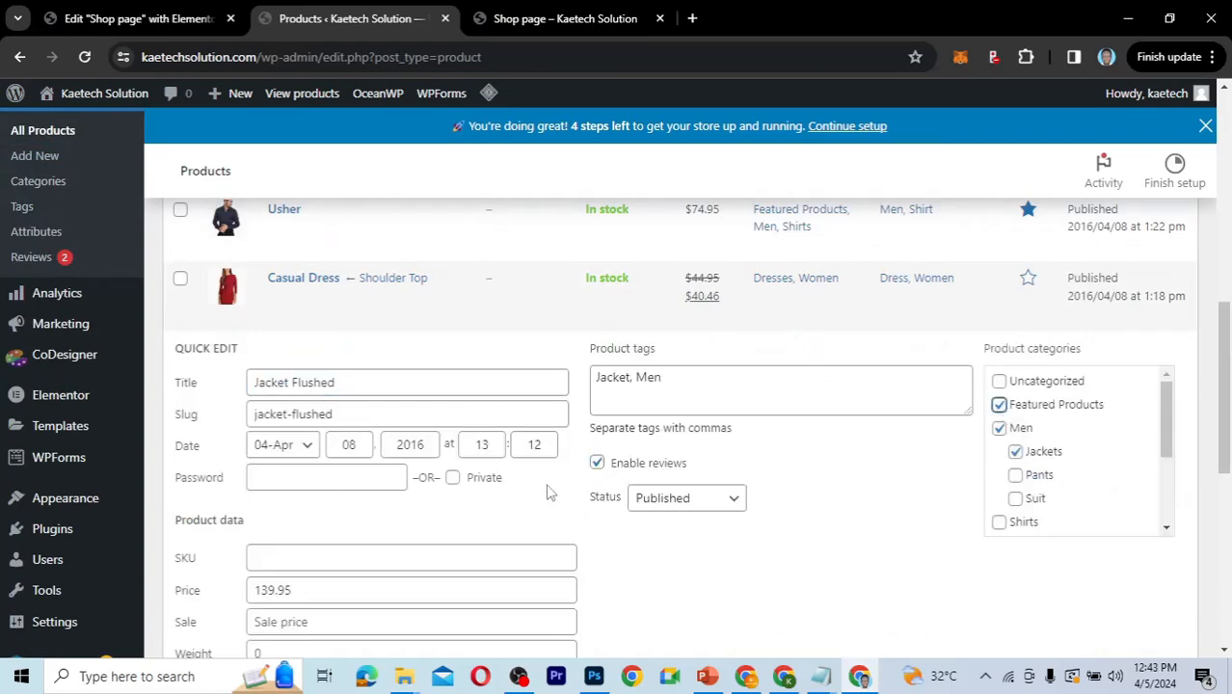
{"action": "scroll", "coordinate": [548, 487], "scroll_direction": "down", "scroll_amount": 3}
{"action": "scroll", "coordinate": [548, 487], "scroll_direction": "down", "scroll_amount": 2}
{"action": "left_click", "coordinate": [200, 435]}
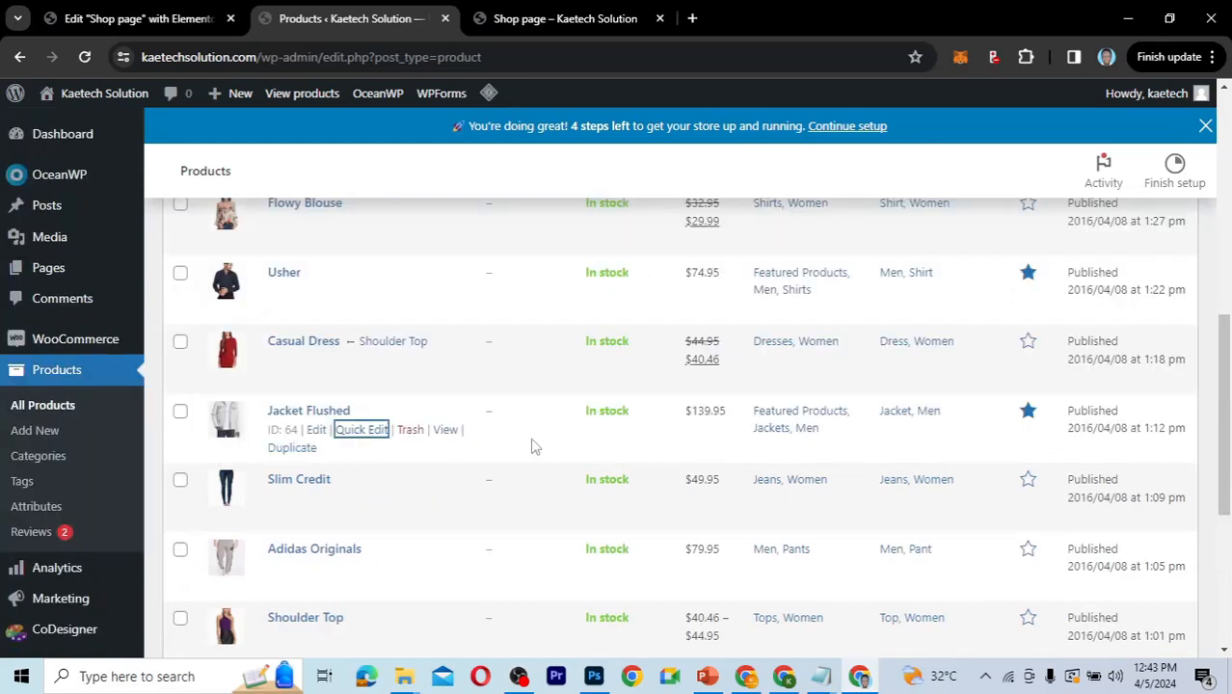
Step: Quick-edit the Dark Jacket product to add it to the Featured Products category and save the change
{"action": "scroll", "coordinate": [533, 444], "scroll_direction": "down", "scroll_amount": 3}
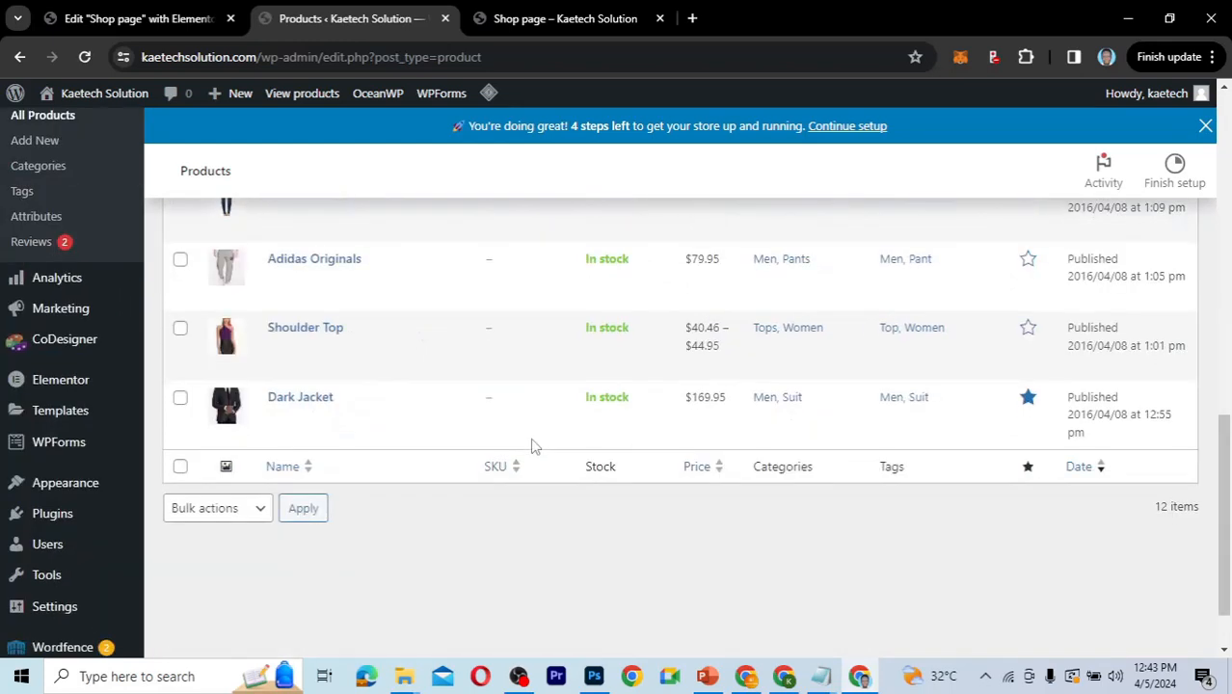
{"action": "left_click", "coordinate": [359, 418]}
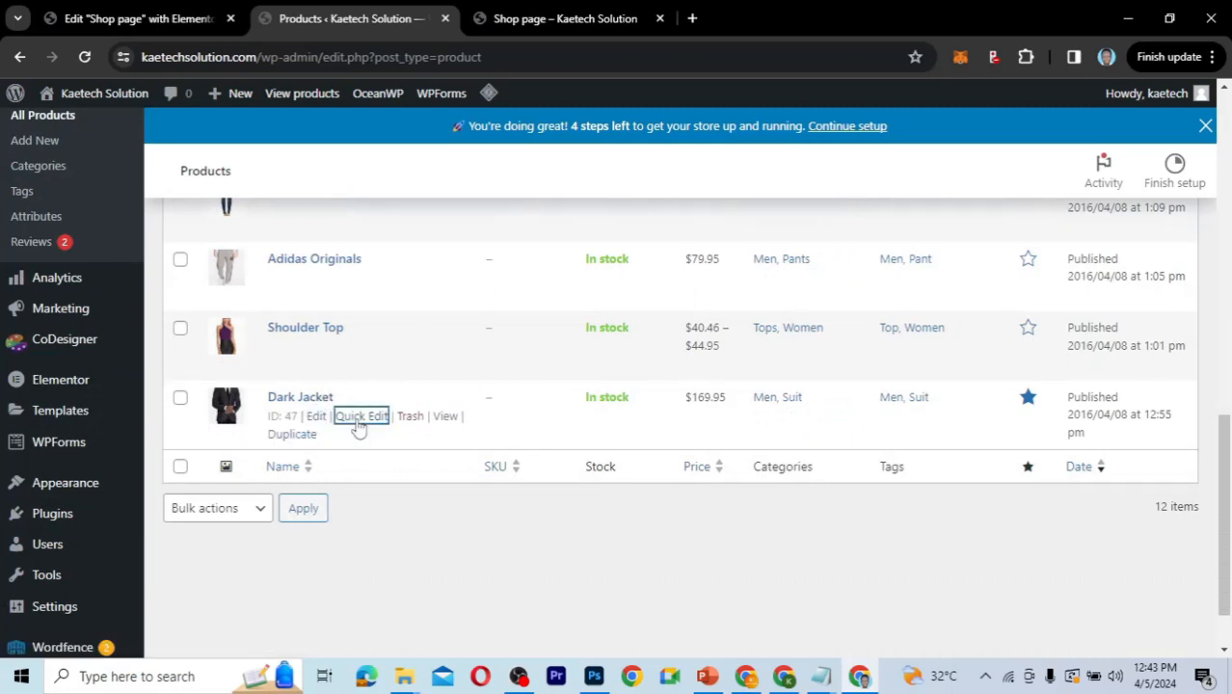
{"action": "scroll", "coordinate": [547, 440], "scroll_direction": "down", "scroll_amount": 2}
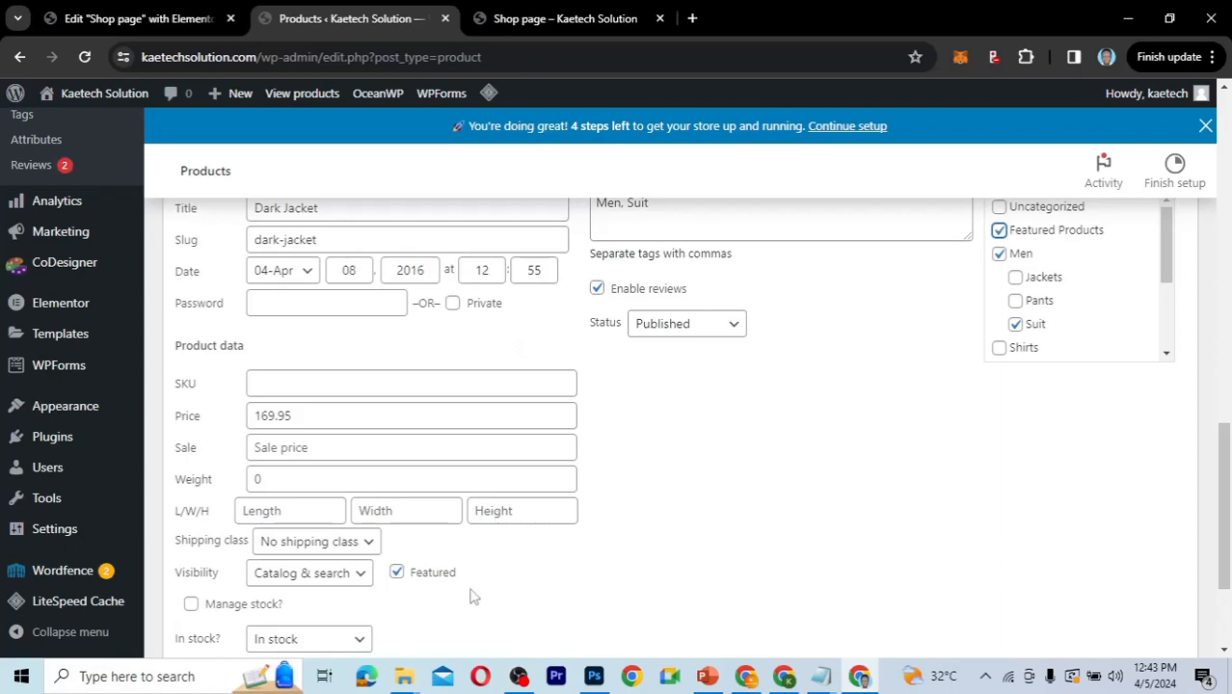
{"action": "scroll", "coordinate": [468, 592], "scroll_direction": "down", "scroll_amount": 2}
{"action": "left_click", "coordinate": [198, 521]}
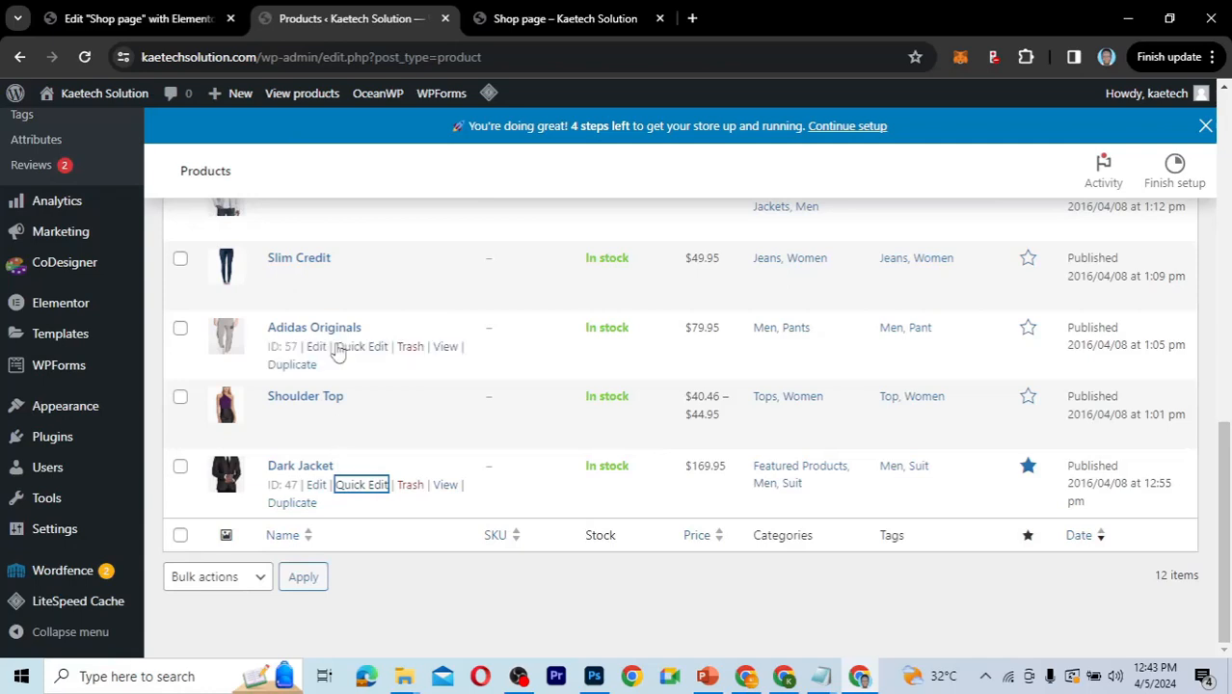
Step: Return to the shop page in Elementor, reload it, and set the Featured Products Shop Curvy widget's source type to Shop
{"action": "left_click", "coordinate": [157, 23]}
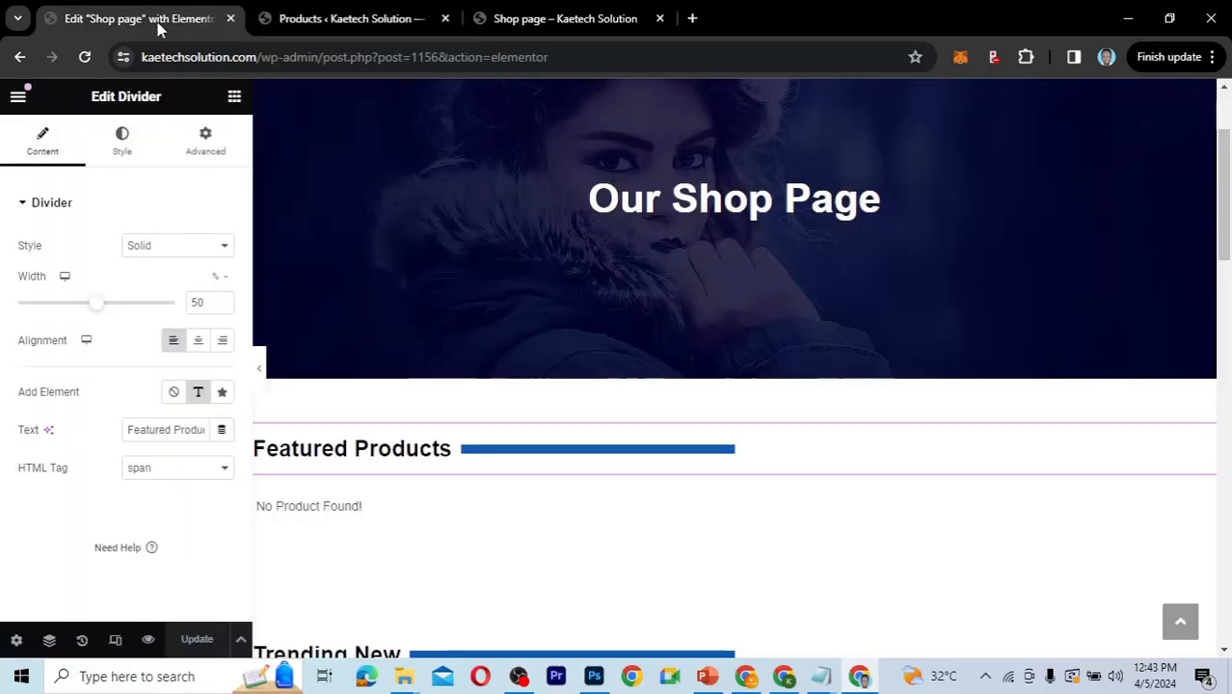
{"action": "left_click", "coordinate": [86, 58]}
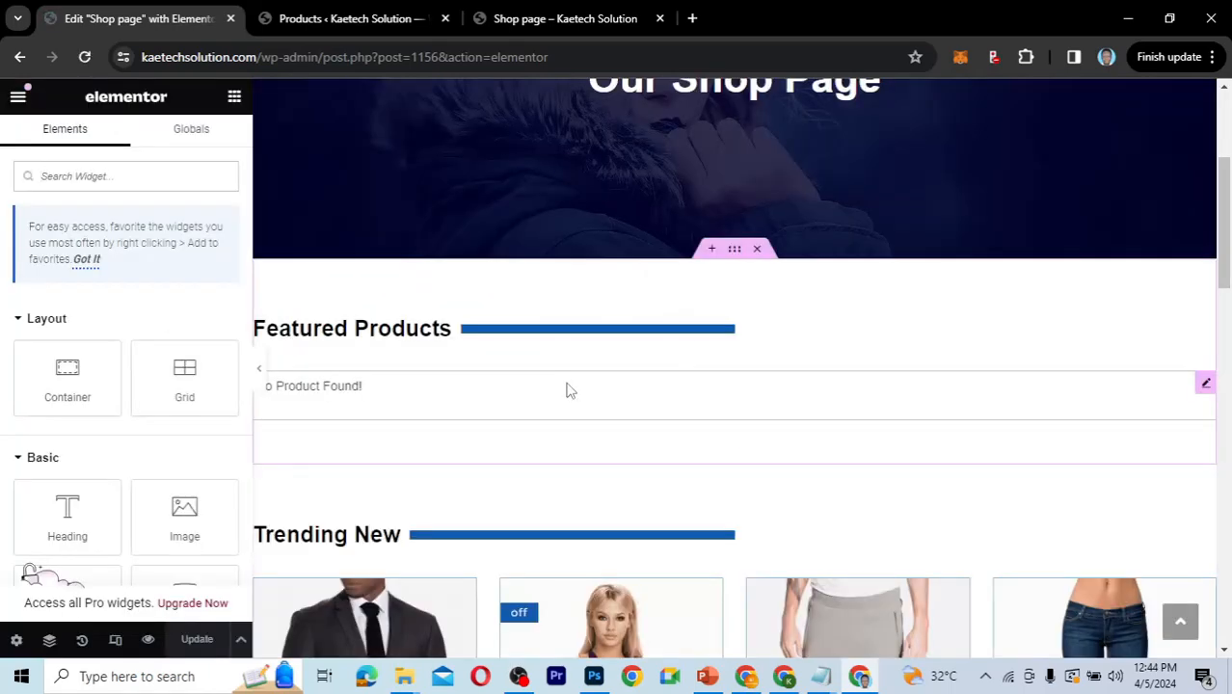
{"action": "left_click", "coordinate": [569, 389]}
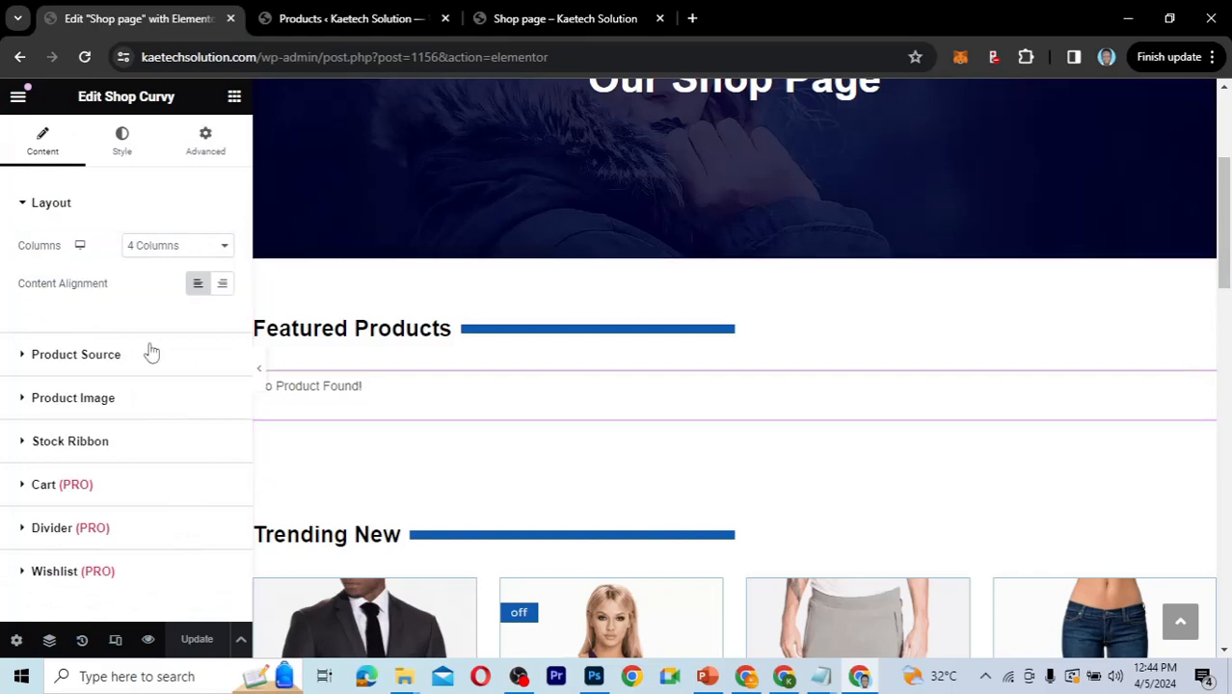
{"action": "left_click", "coordinate": [30, 357]}
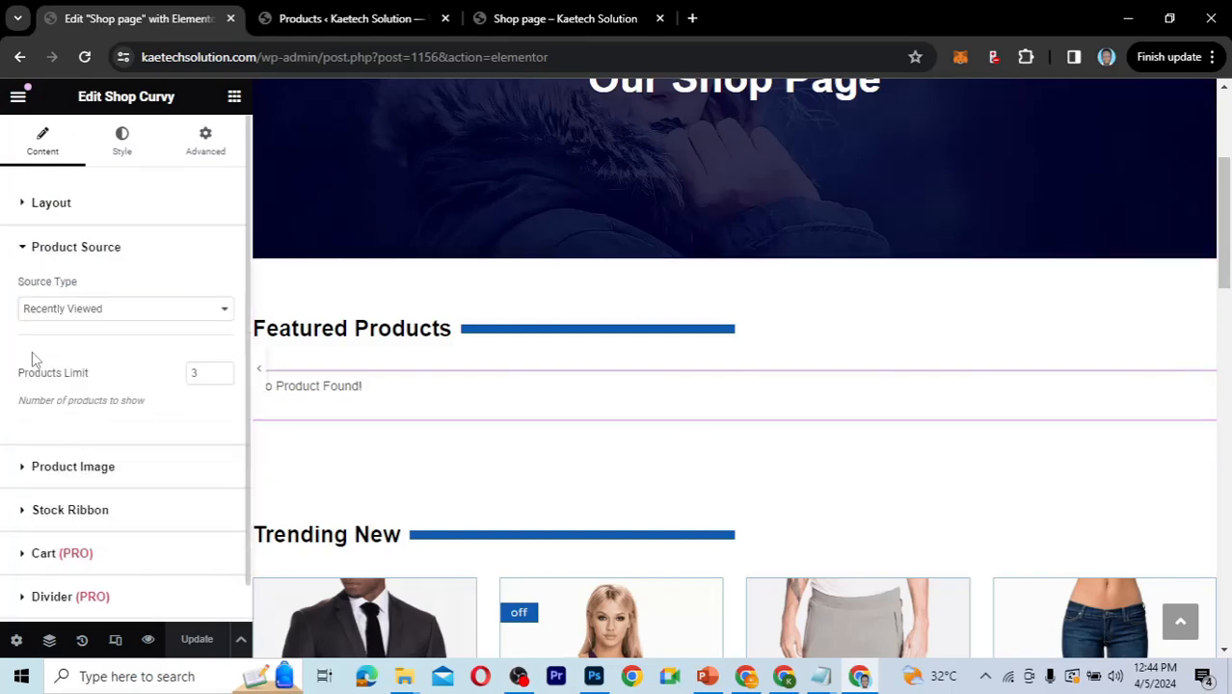
{"action": "left_click", "coordinate": [83, 310]}
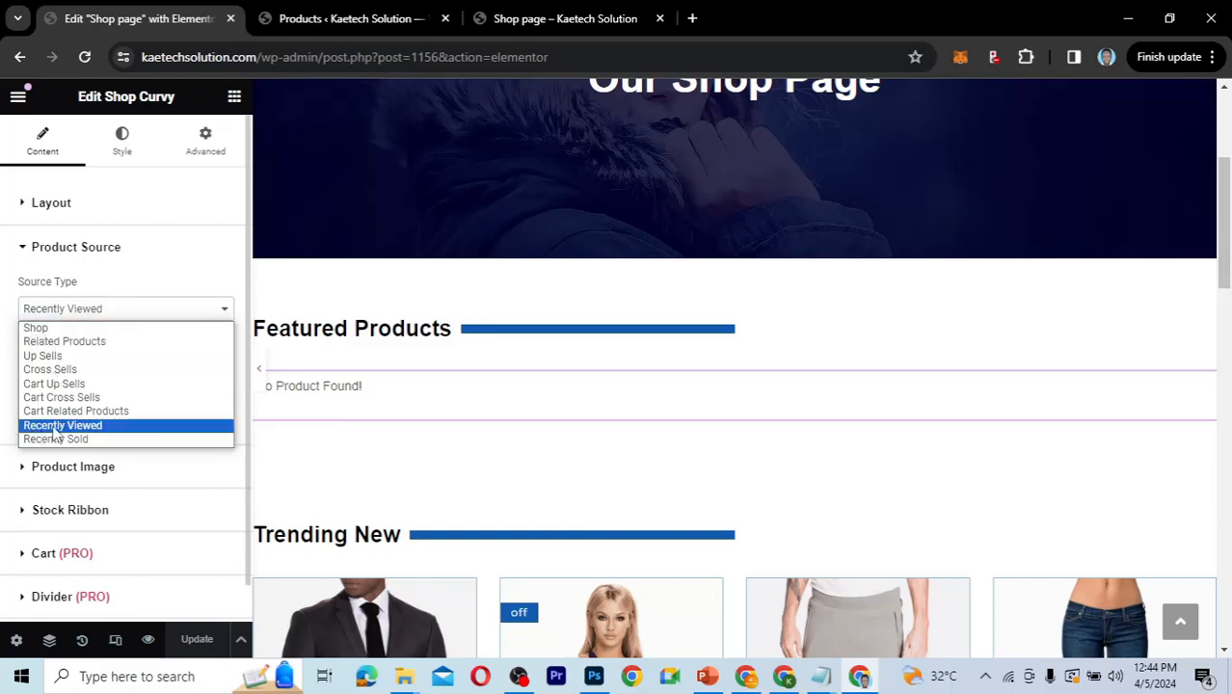
{"action": "left_click", "coordinate": [35, 329]}
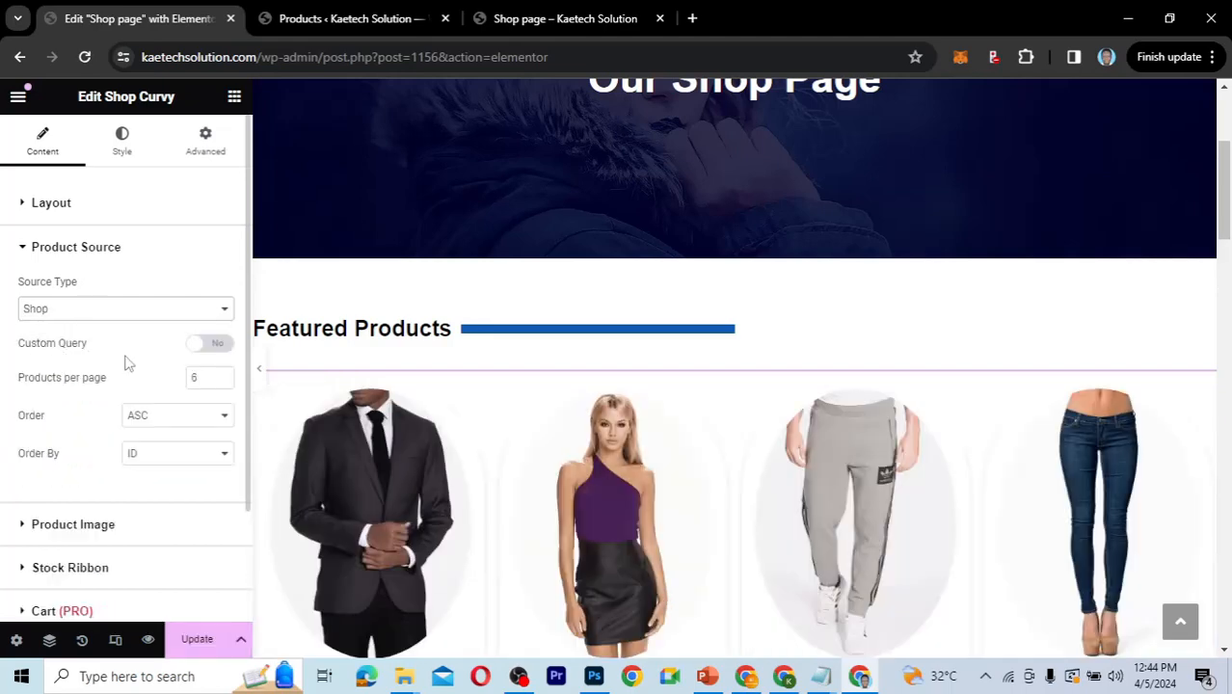
Step: Enable Custom Query for the Featured Products widget and include only the Featured Products category
{"action": "left_click", "coordinate": [214, 344]}
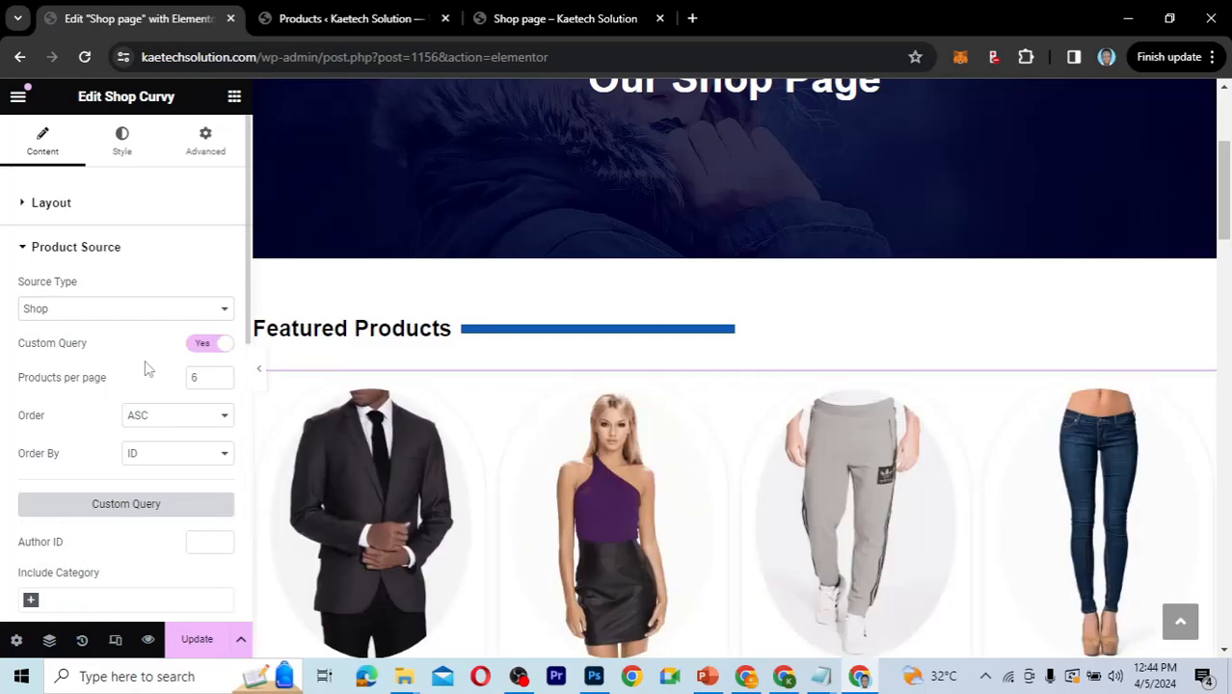
{"action": "scroll", "coordinate": [102, 425], "scroll_direction": "down", "scroll_amount": 3}
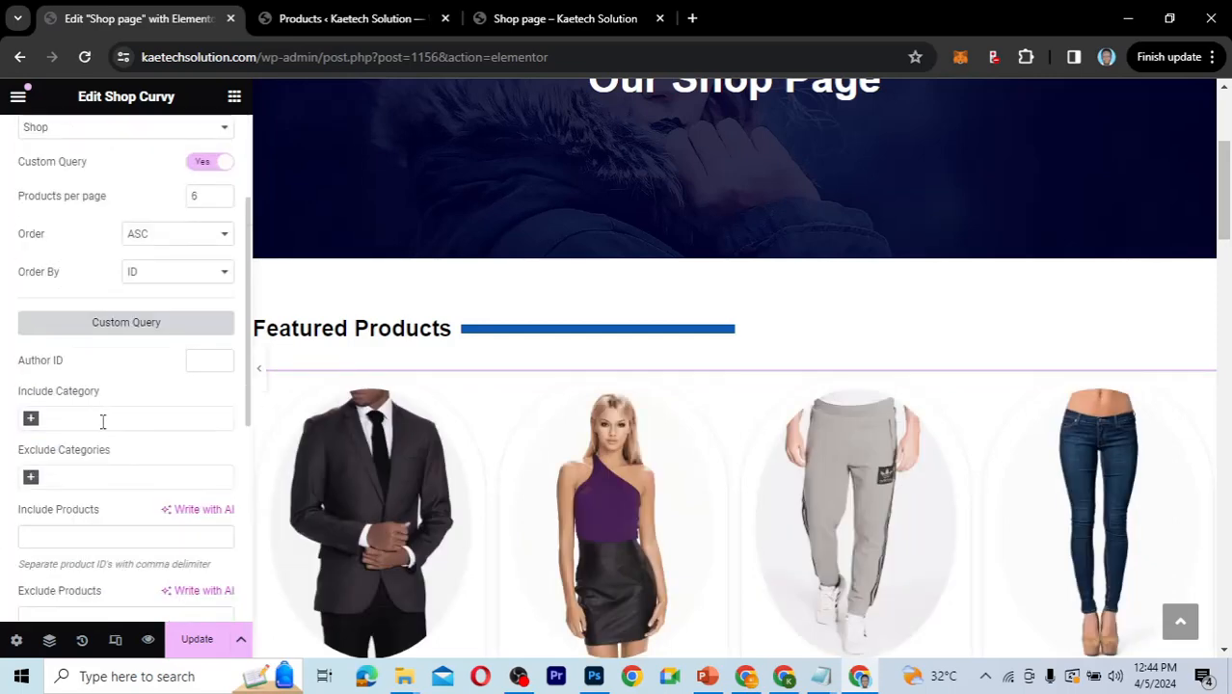
{"action": "left_click", "coordinate": [31, 421]}
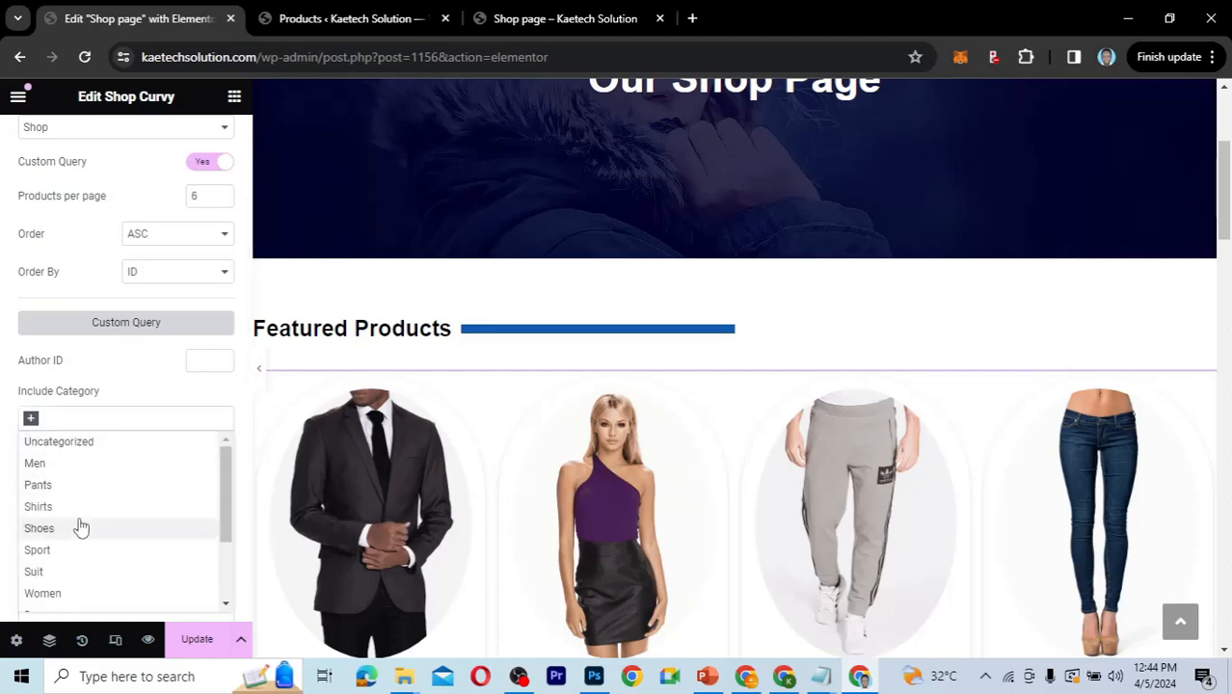
{"action": "scroll", "coordinate": [80, 522], "scroll_direction": "down", "scroll_amount": 2}
{"action": "left_click", "coordinate": [69, 599]}
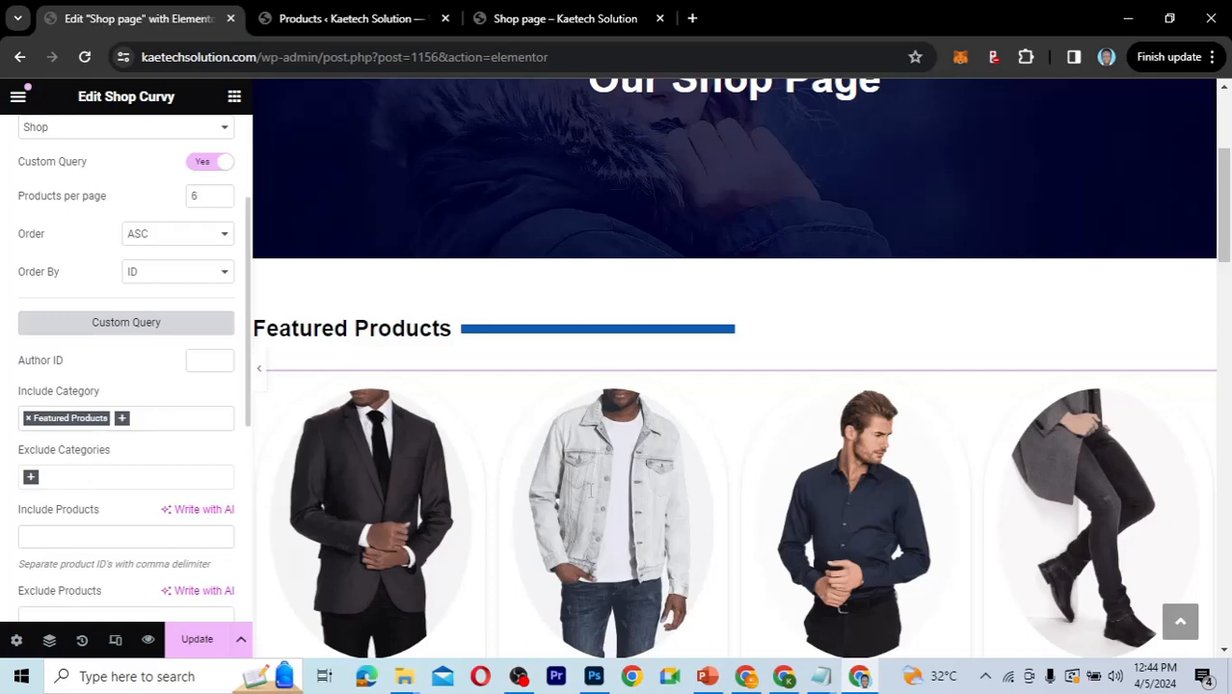
{"action": "scroll", "coordinate": [1218, 280], "scroll_direction": "down", "scroll_amount": 3}
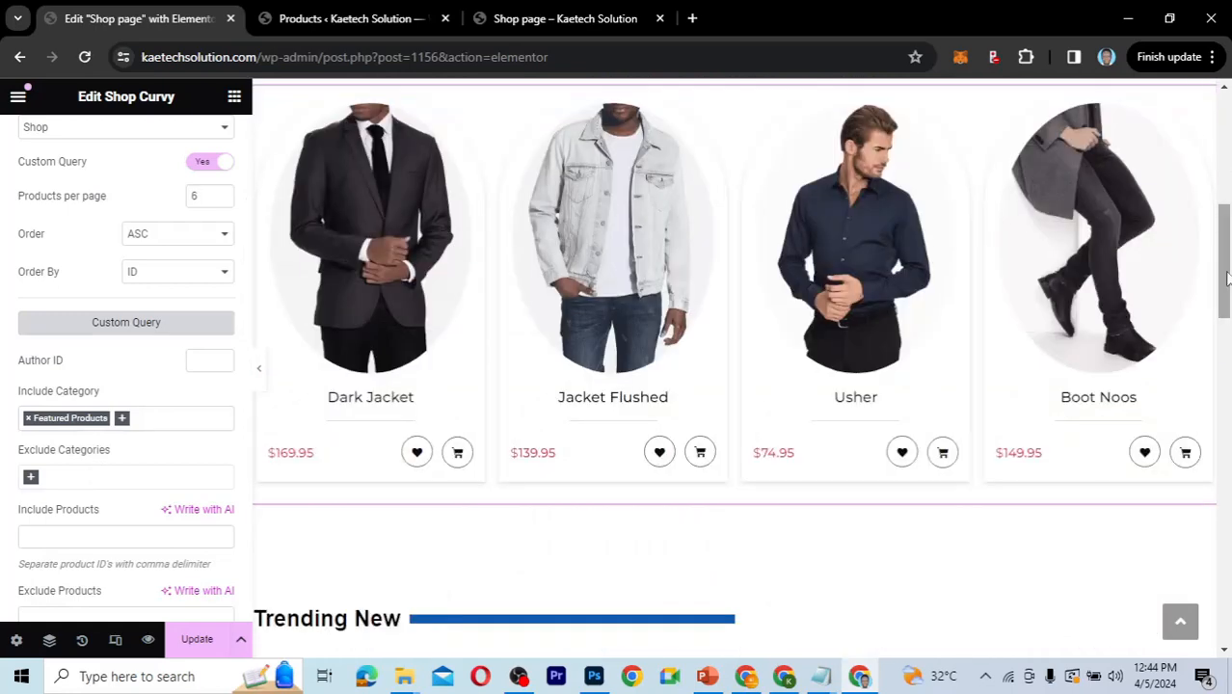
{"action": "mouse_move", "coordinate": [1228, 272]}
{"action": "left_mouse_down"}
{"action": "mouse_move", "coordinate": [1227, 223]}
{"action": "mouse_move", "coordinate": [1228, 313]}
{"action": "mouse_move", "coordinate": [1229, 251]}
{"action": "left_mouse_up"}
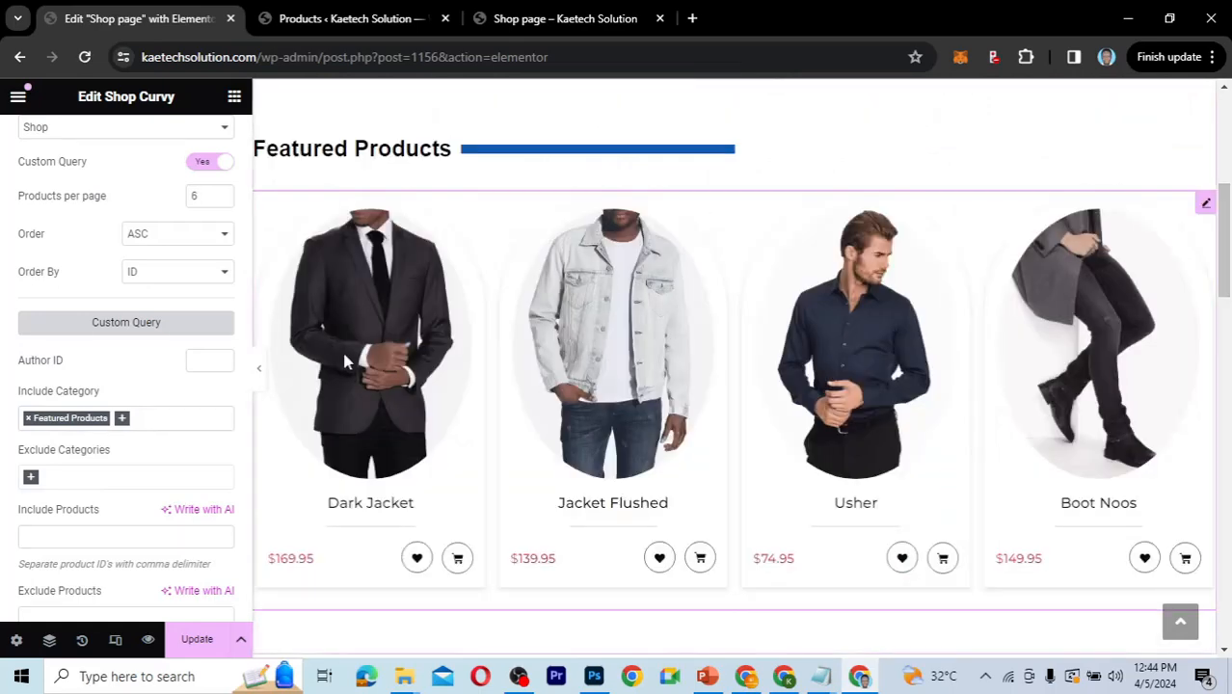
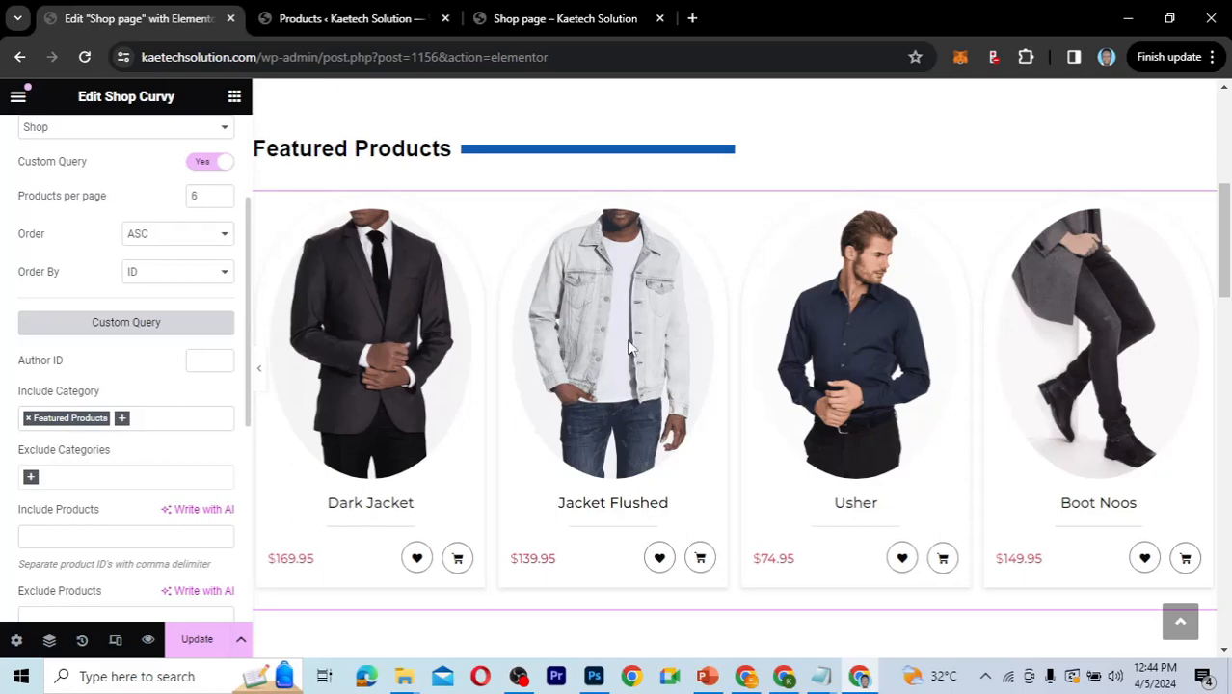
Step: Give the Featured Products container a classic background with the solid blue colour #125CB1
{"action": "scroll", "coordinate": [627, 345], "scroll_direction": "up", "scroll_amount": 1}
{"action": "scroll", "coordinate": [627, 345], "scroll_direction": "down", "scroll_amount": 1}
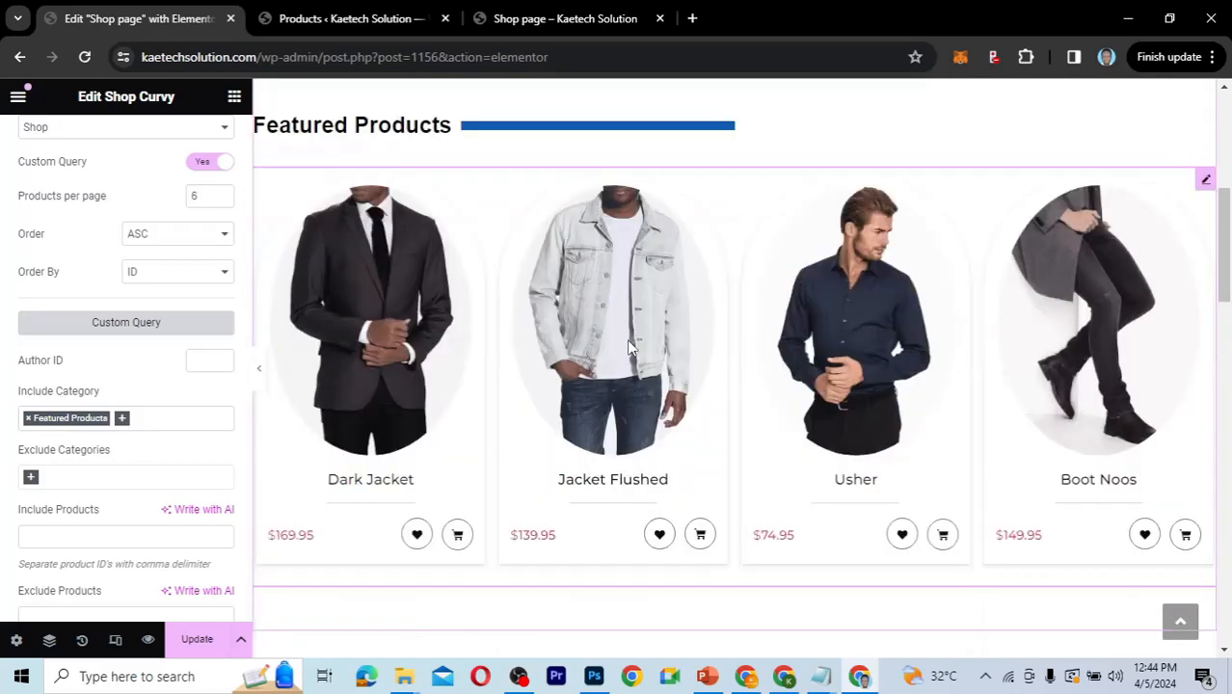
{"action": "scroll", "coordinate": [626, 345], "scroll_direction": "up", "scroll_amount": 1}
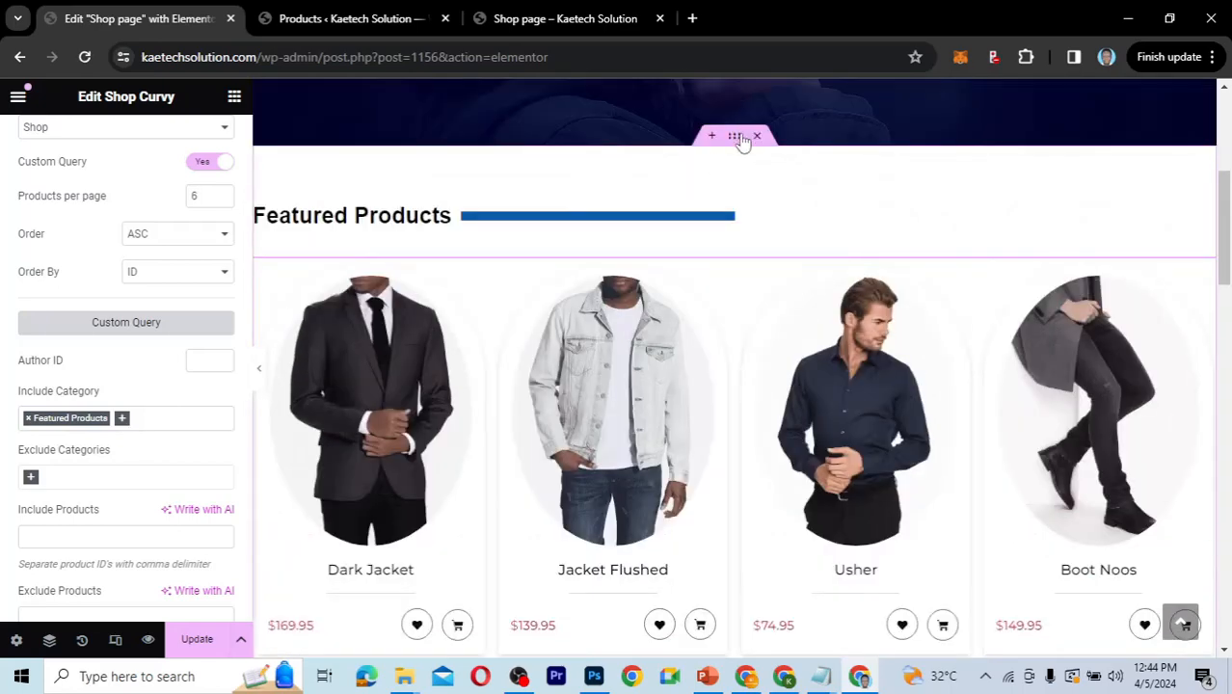
{"action": "left_click", "coordinate": [737, 137]}
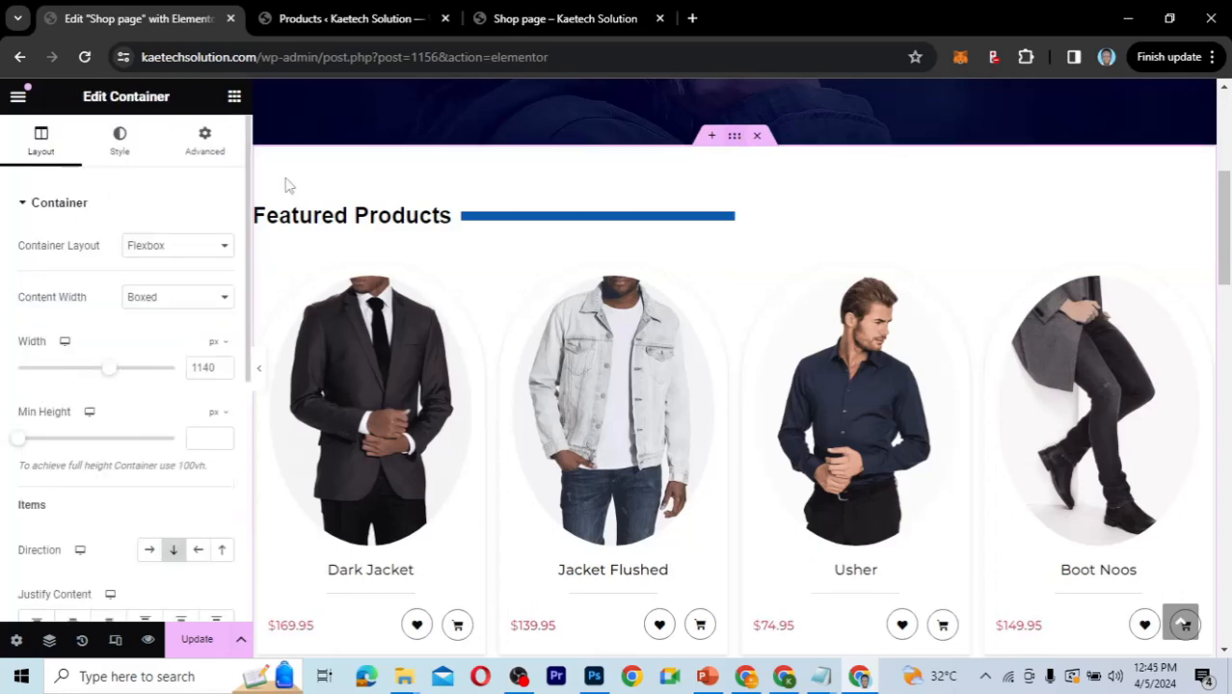
{"action": "left_click", "coordinate": [121, 139]}
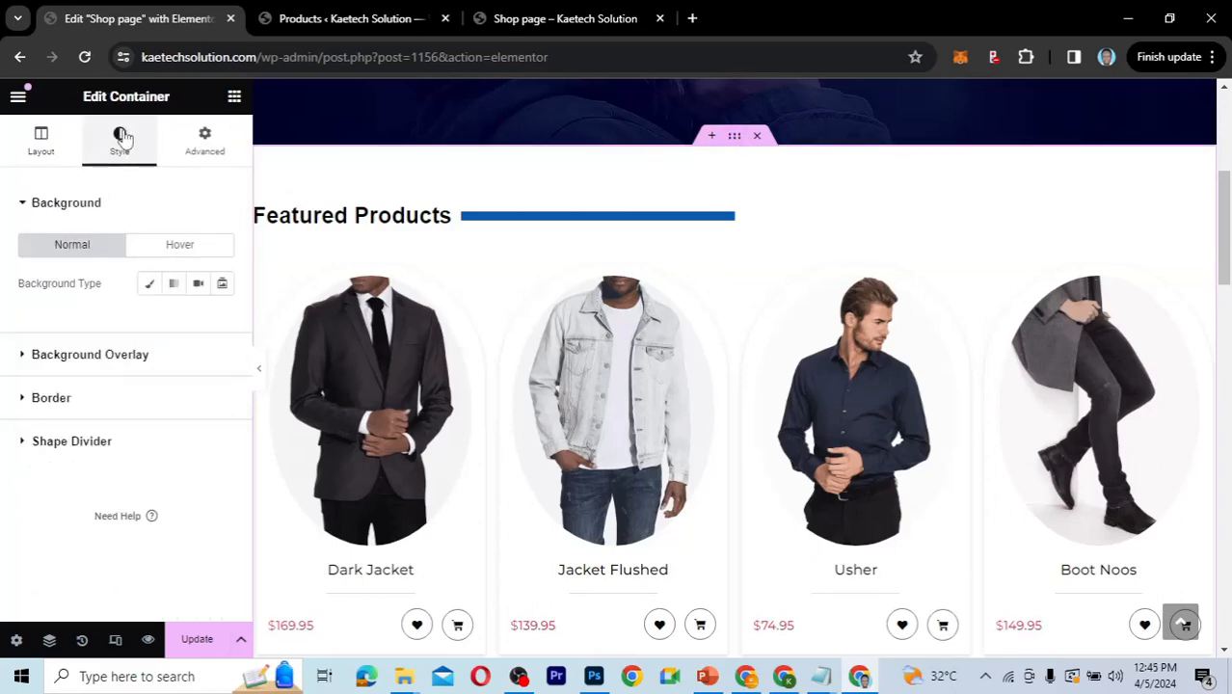
{"action": "left_click", "coordinate": [151, 285]}
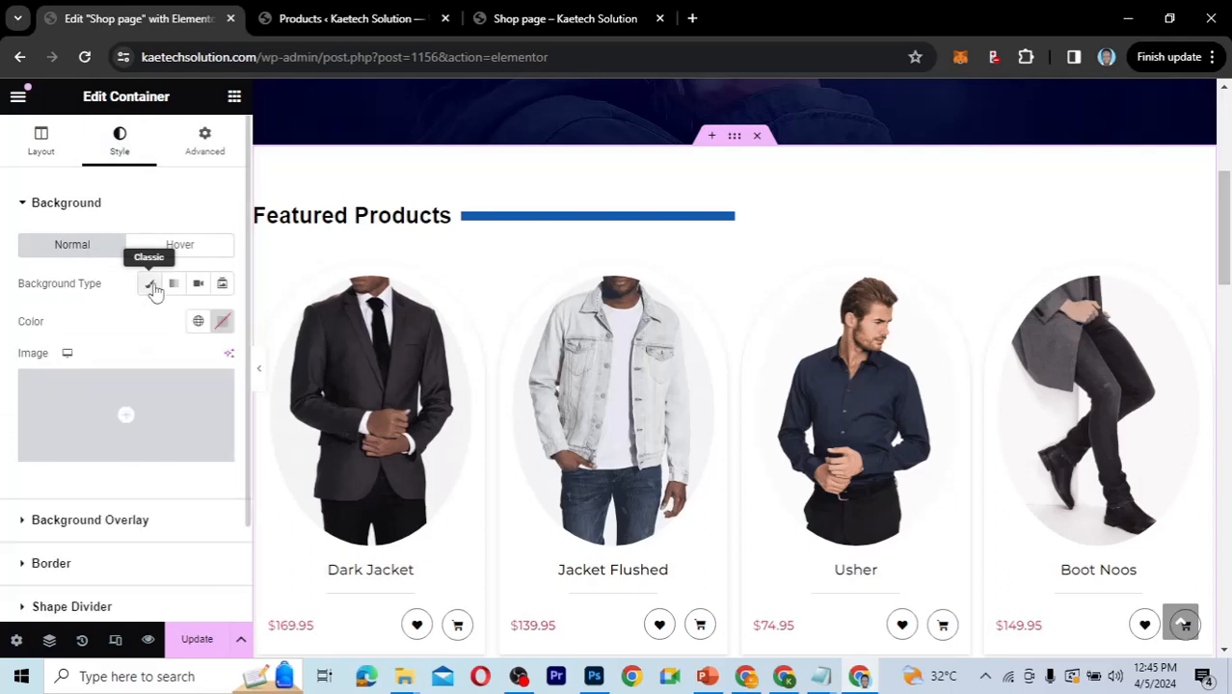
{"action": "left_click", "coordinate": [223, 323]}
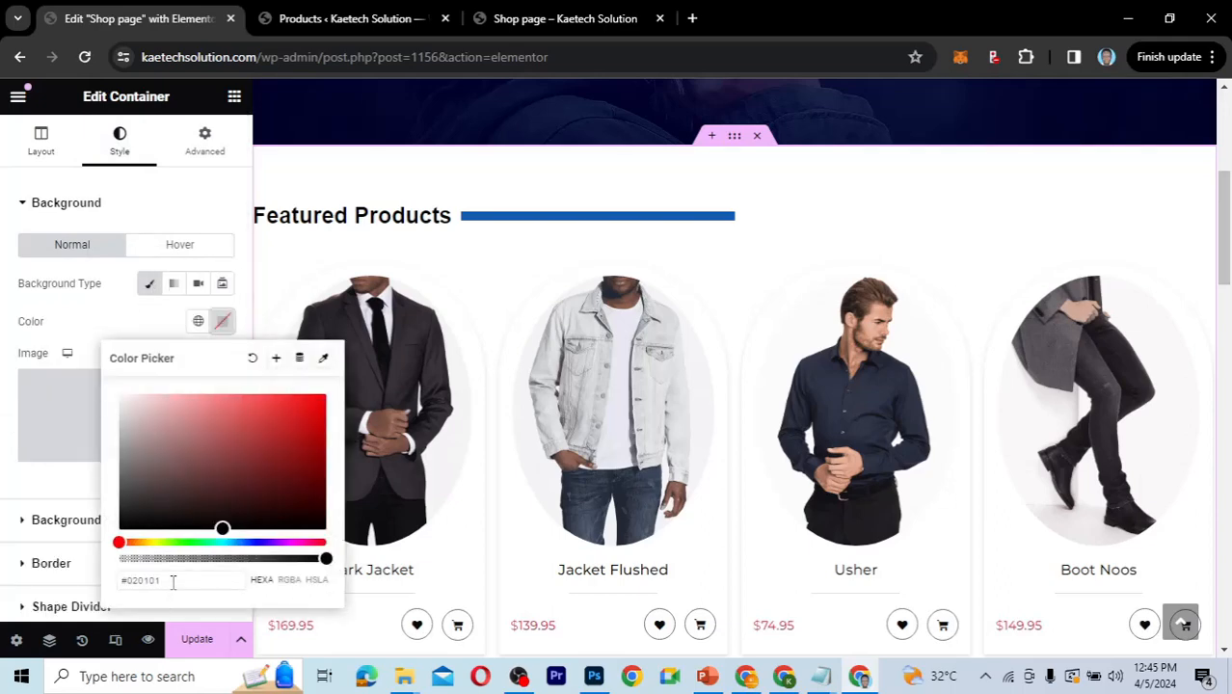
{"action": "left_click_drag", "start_coordinate": [174, 581], "coordinate": [106, 588]}
{"action": "type", "text": "#125CB1"}
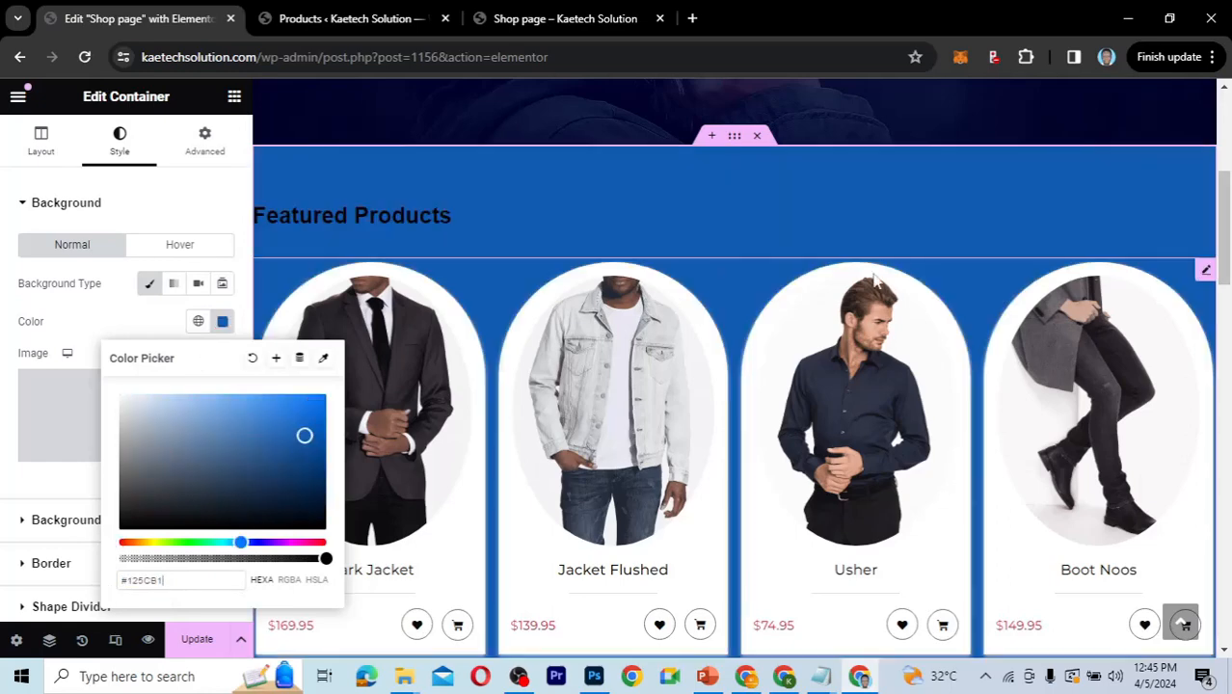
{"action": "left_click", "coordinate": [198, 205]}
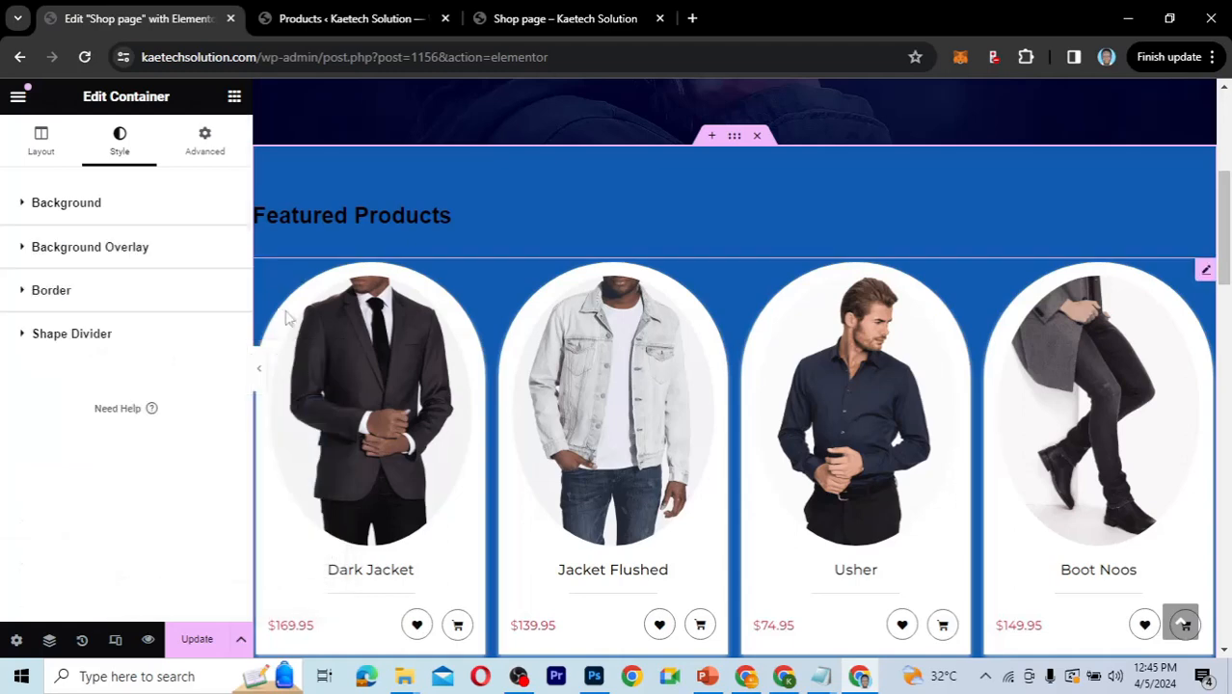
Step: Change the Featured Products container's background colour to the blue #0A70E4 with strongly reduced opacity for a pale blue tint
{"action": "left_click", "coordinate": [260, 378]}
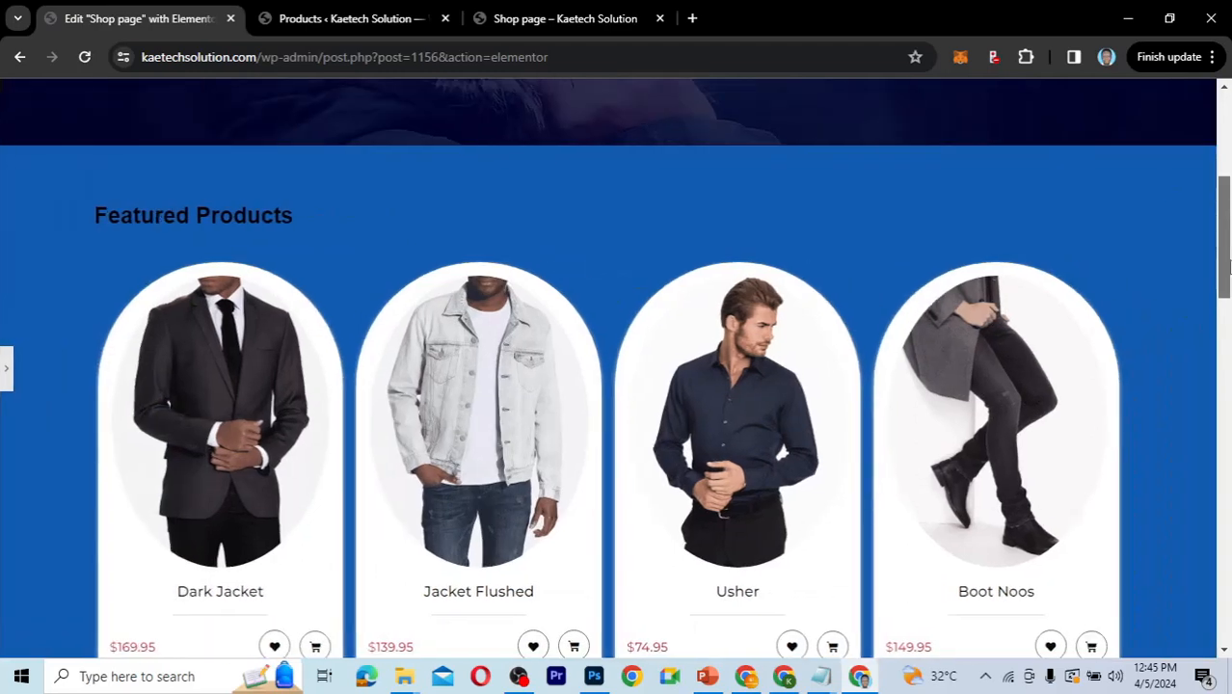
{"action": "scroll", "coordinate": [1228, 267], "scroll_direction": "down", "scroll_amount": 7}
{"action": "scroll", "coordinate": [1229, 191], "scroll_direction": "up", "scroll_amount": 8}
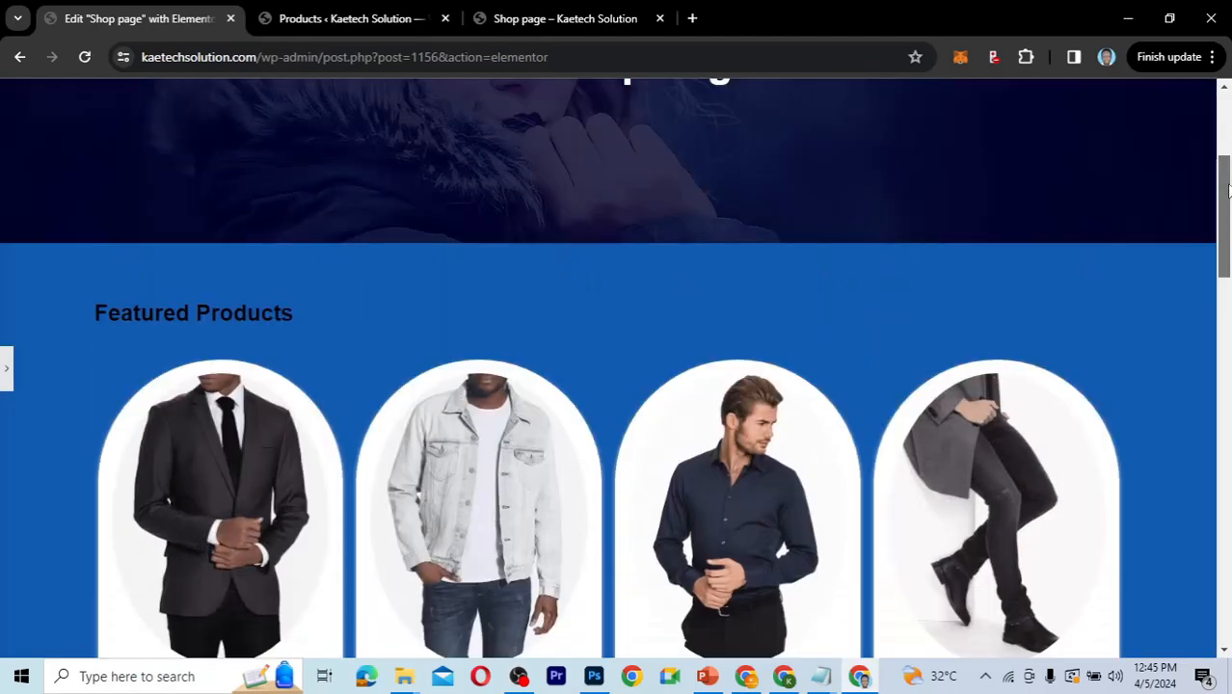
{"action": "scroll", "coordinate": [1228, 191], "scroll_direction": "up", "scroll_amount": 3}
{"action": "scroll", "coordinate": [1228, 191], "scroll_direction": "down", "scroll_amount": 4}
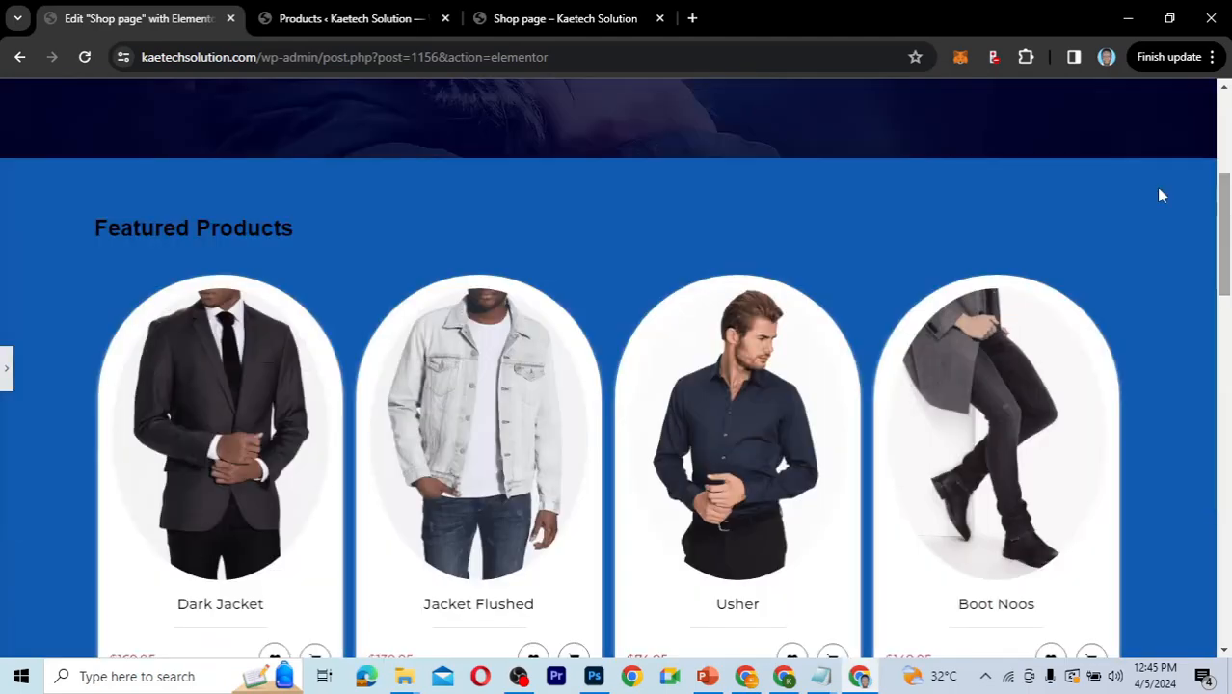
{"action": "left_click", "coordinate": [8, 376]}
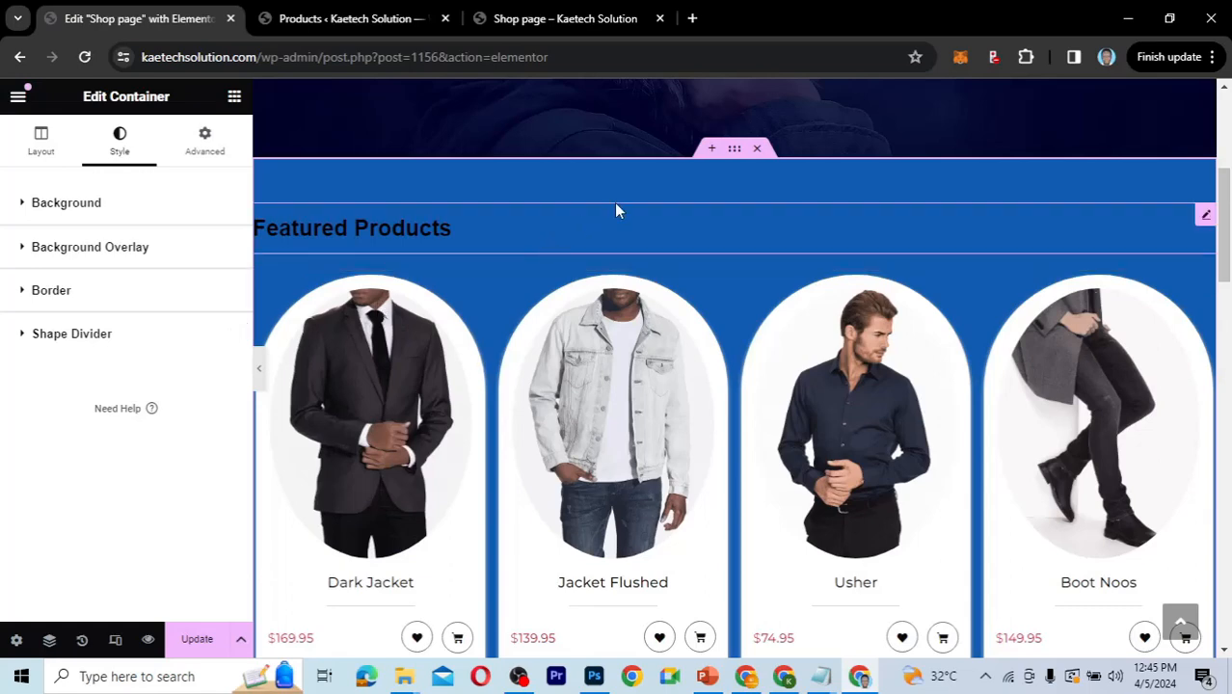
{"action": "left_click", "coordinate": [17, 206]}
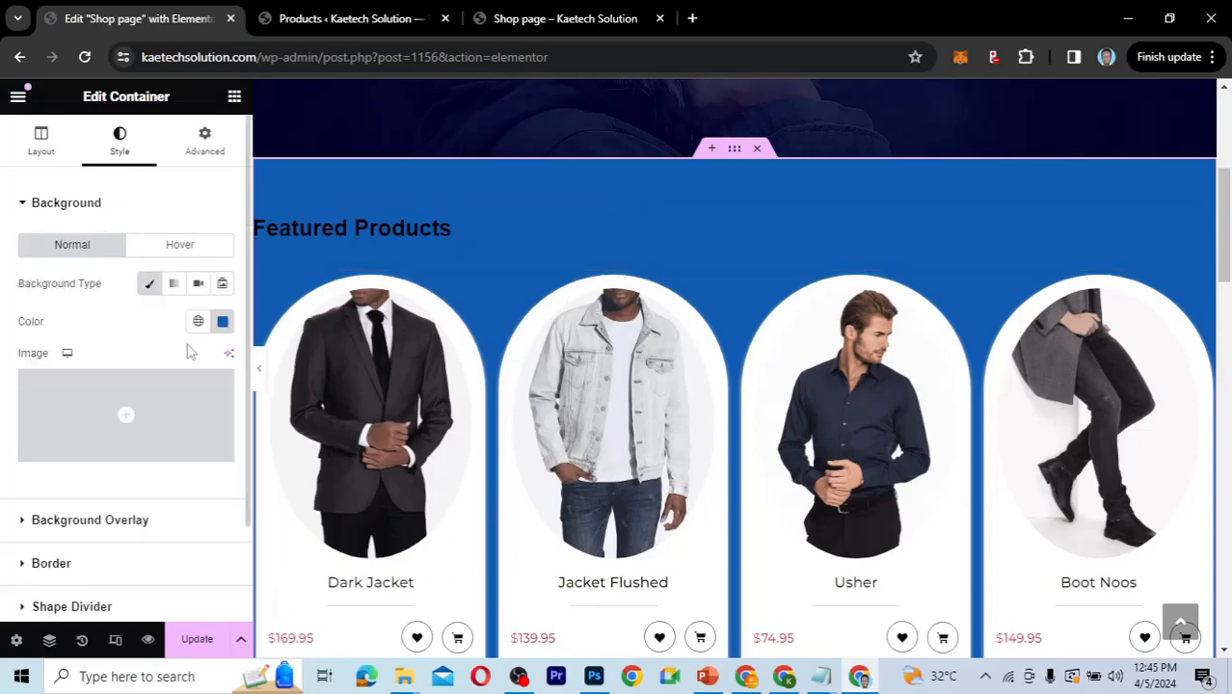
{"action": "left_click", "coordinate": [223, 322]}
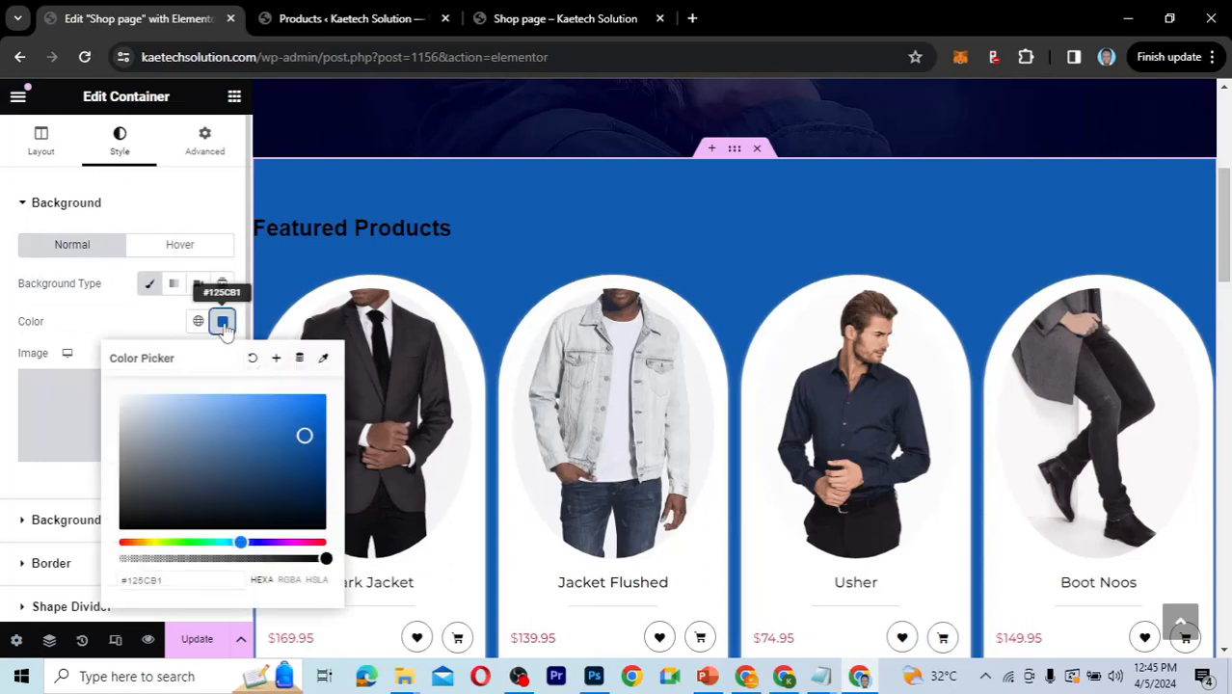
{"action": "left_click", "coordinate": [153, 392]}
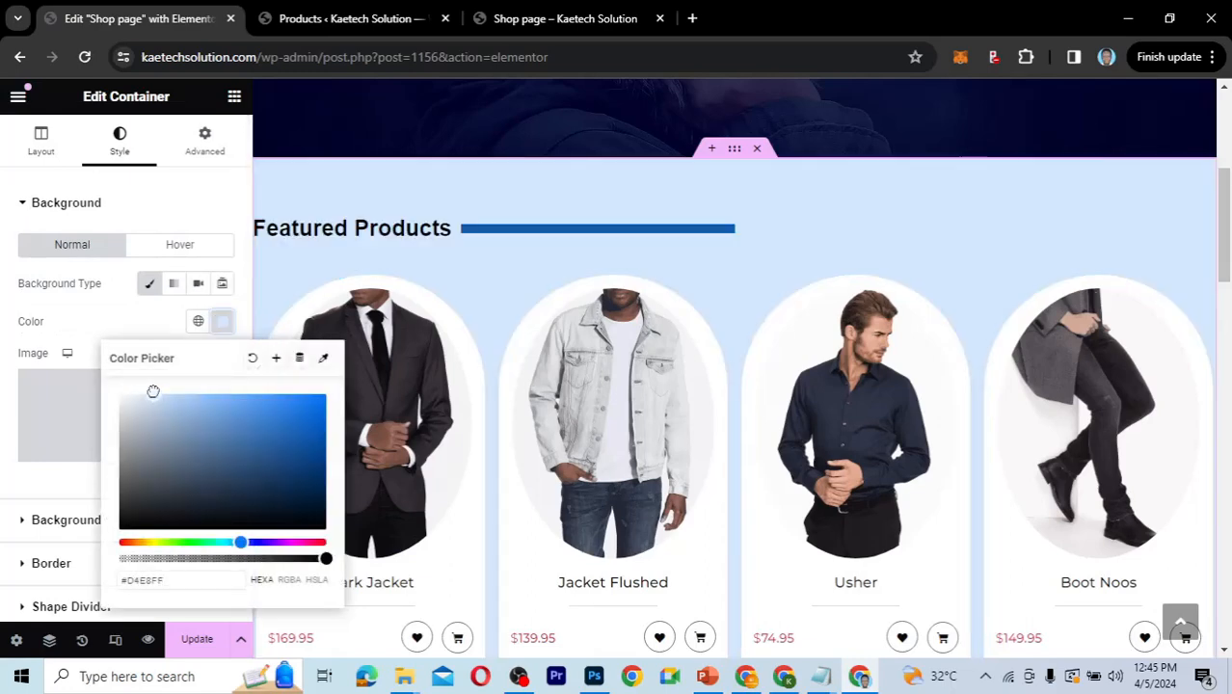
{"action": "left_click_drag", "start_coordinate": [152, 388], "coordinate": [208, 387]}
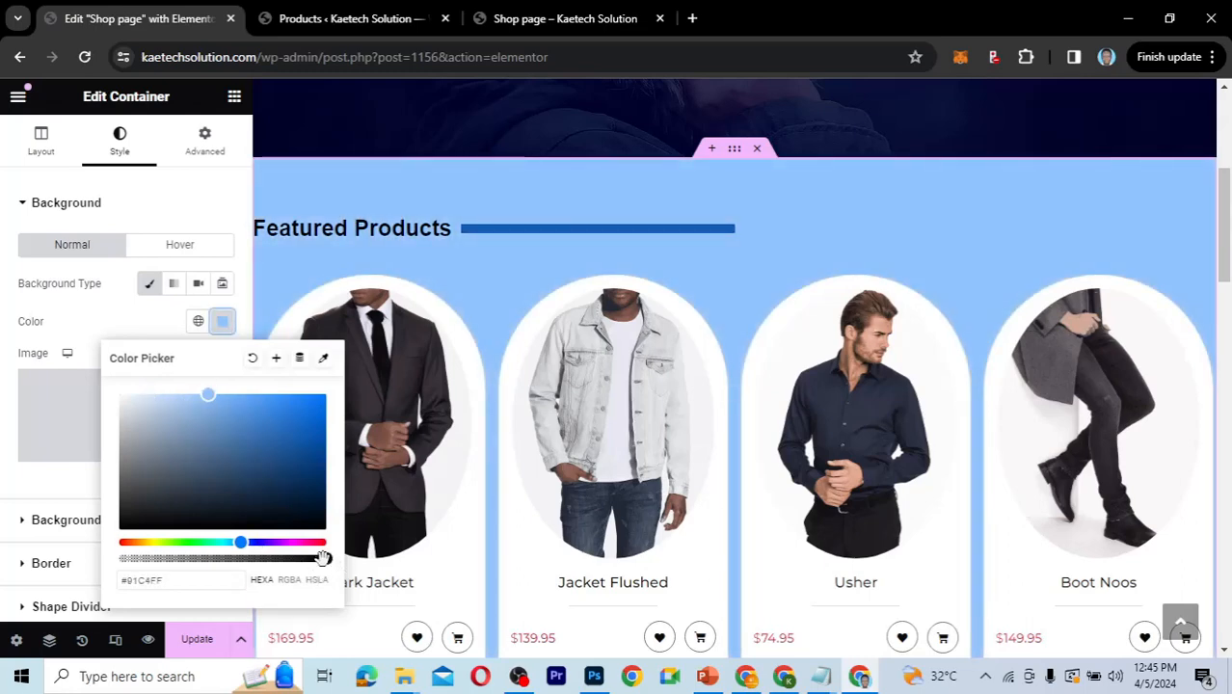
{"action": "left_click_drag", "start_coordinate": [283, 559], "coordinate": [214, 557]}
{"action": "left_click", "coordinate": [316, 407]}
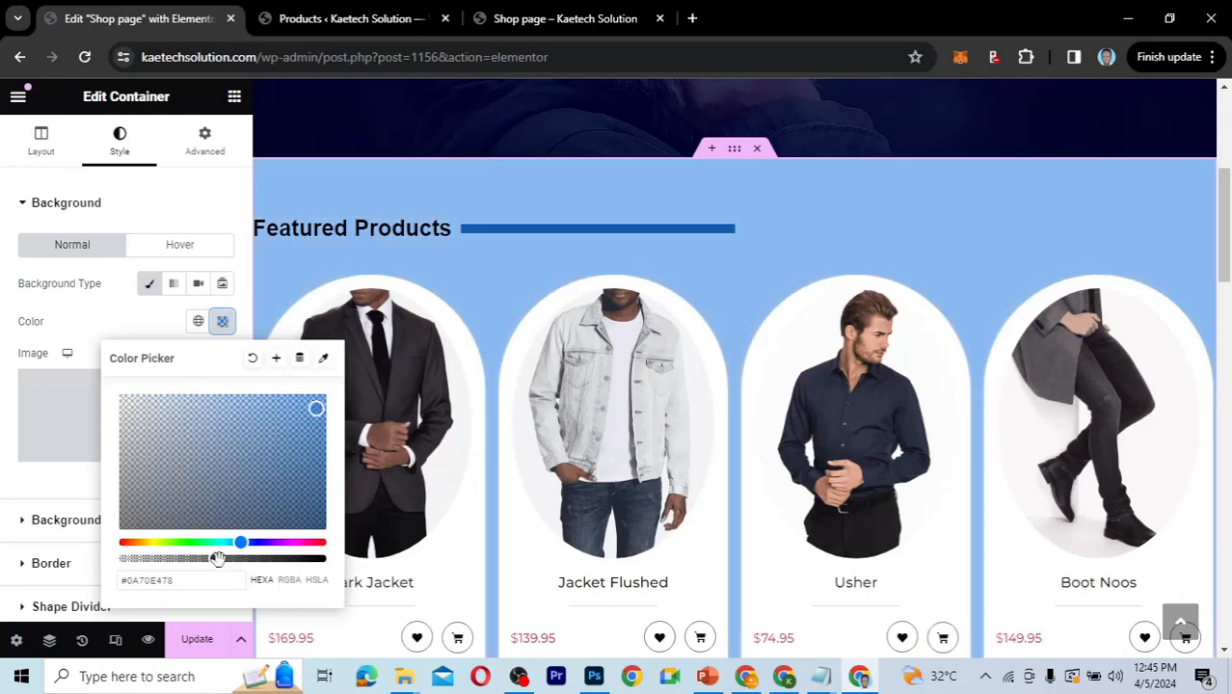
{"action": "left_click_drag", "start_coordinate": [218, 559], "coordinate": [189, 559]}
{"action": "left_click", "coordinate": [262, 378]}
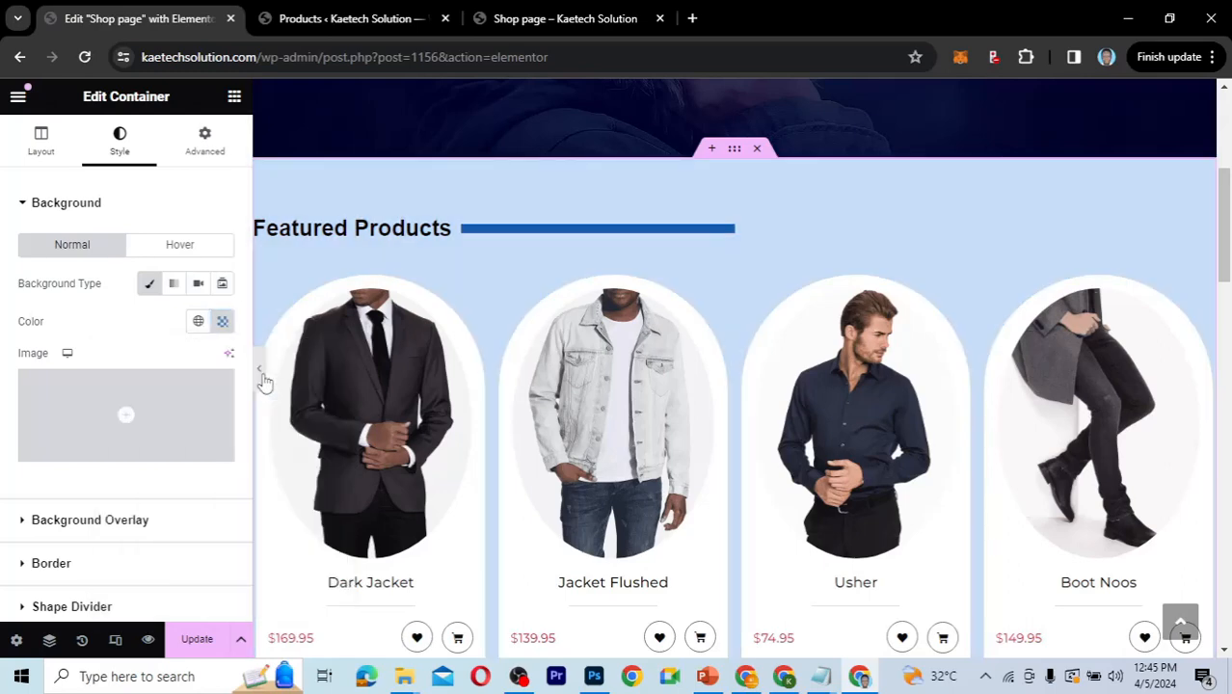
Step: Preview the recoloured section at full width and set the Shop Curvy widget's product image On Click action to Product Page
{"action": "left_click", "coordinate": [259, 374]}
{"action": "left_click_drag", "start_coordinate": [1226, 190], "coordinate": [1227, 277]}
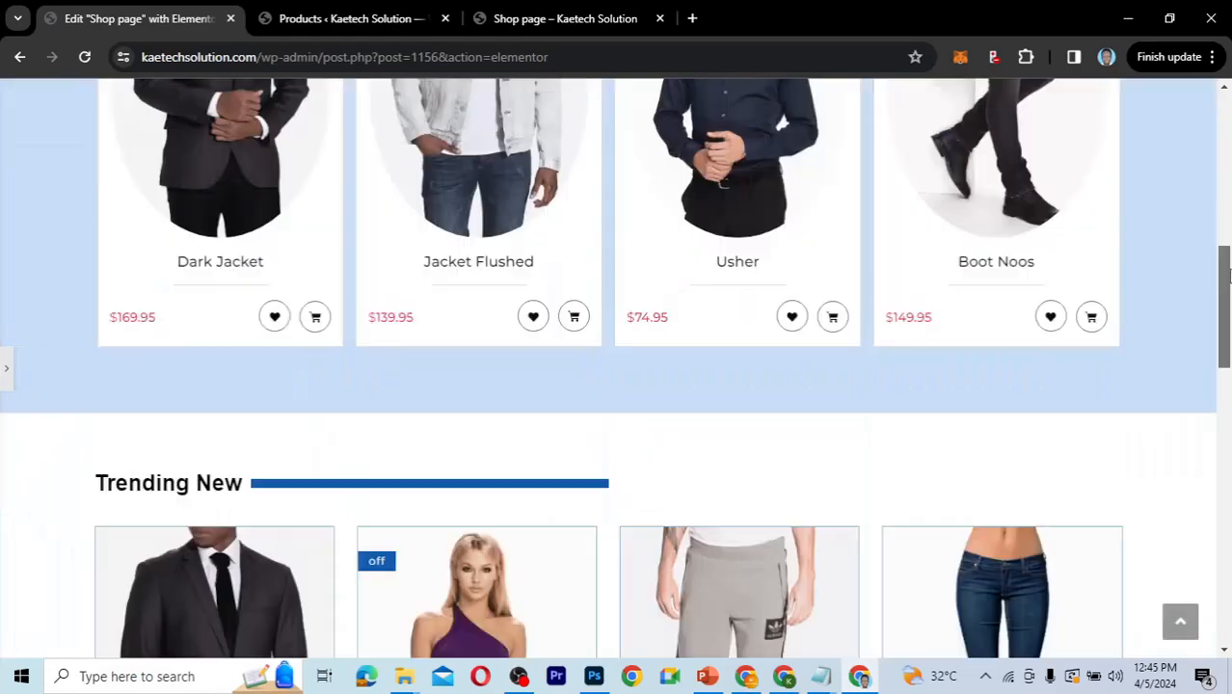
{"action": "mouse_move", "coordinate": [1229, 205]}
{"action": "left_mouse_down"}
{"action": "mouse_move", "coordinate": [1226, 99]}
{"action": "mouse_move", "coordinate": [1227, 306]}
{"action": "mouse_move", "coordinate": [1227, 192]}
{"action": "left_mouse_up"}
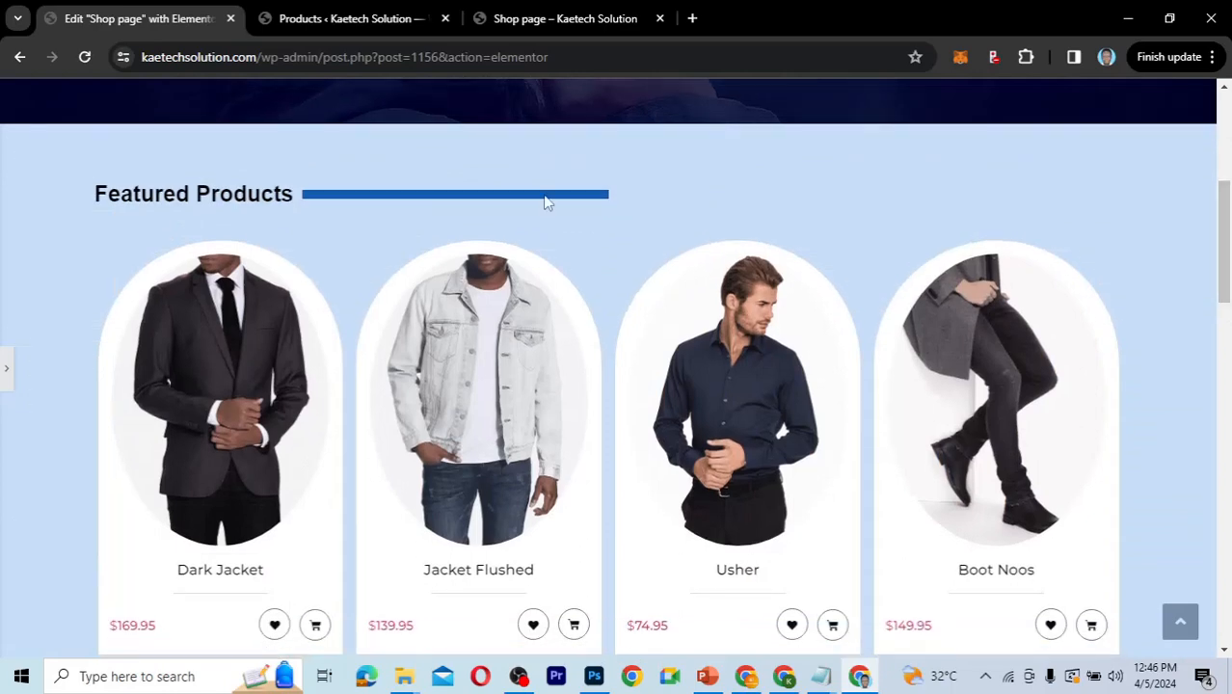
{"action": "left_click", "coordinate": [10, 376]}
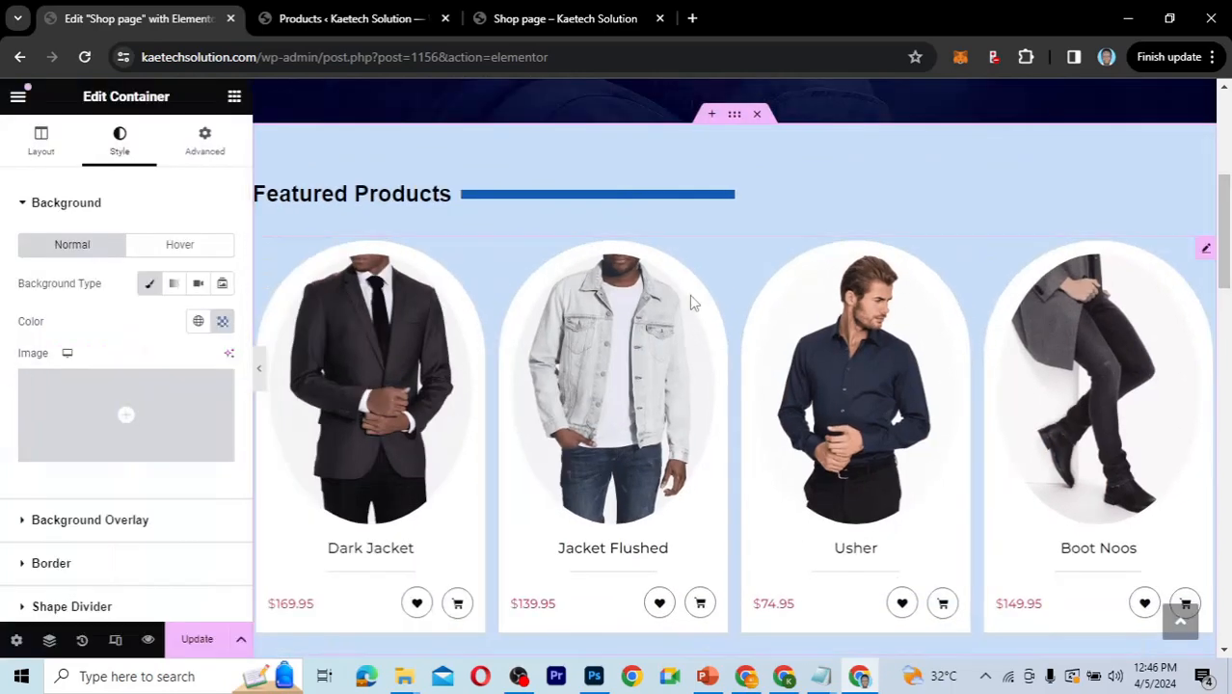
{"action": "mouse_move", "coordinate": [1228, 214]}
{"action": "left_mouse_down"}
{"action": "mouse_move", "coordinate": [1229, 279]}
{"action": "mouse_move", "coordinate": [1229, 212]}
{"action": "left_mouse_up"}
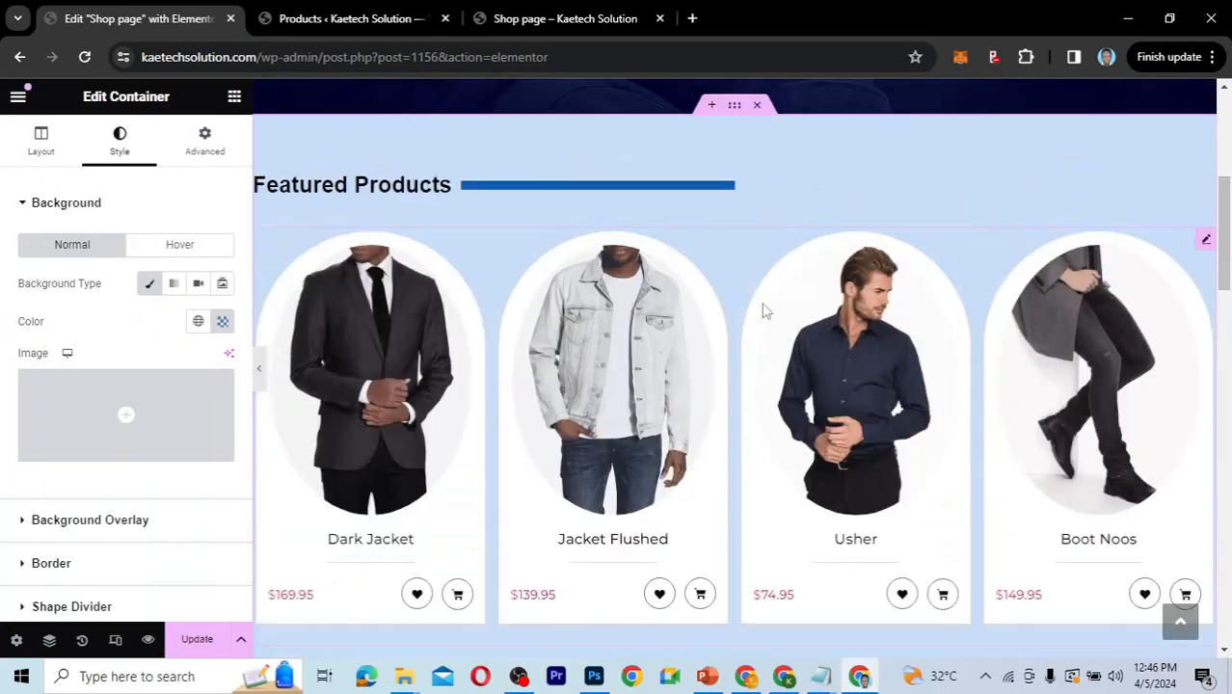
{"action": "left_click", "coordinate": [1207, 241]}
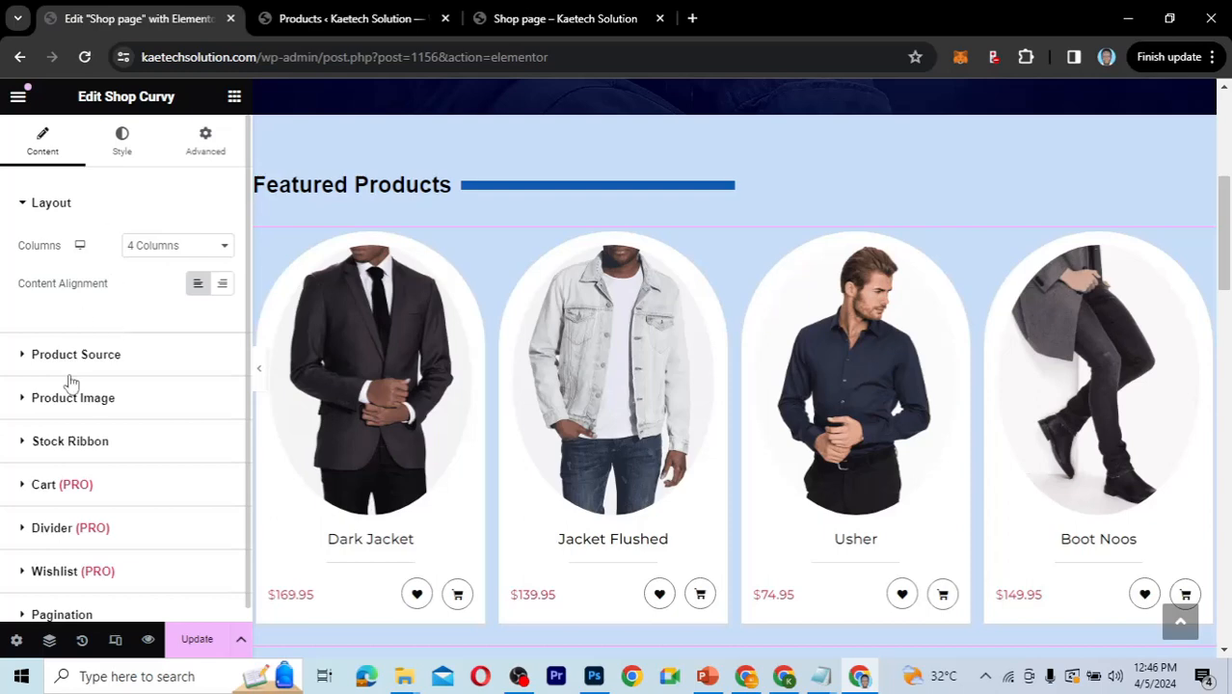
{"action": "left_click", "coordinate": [22, 356]}
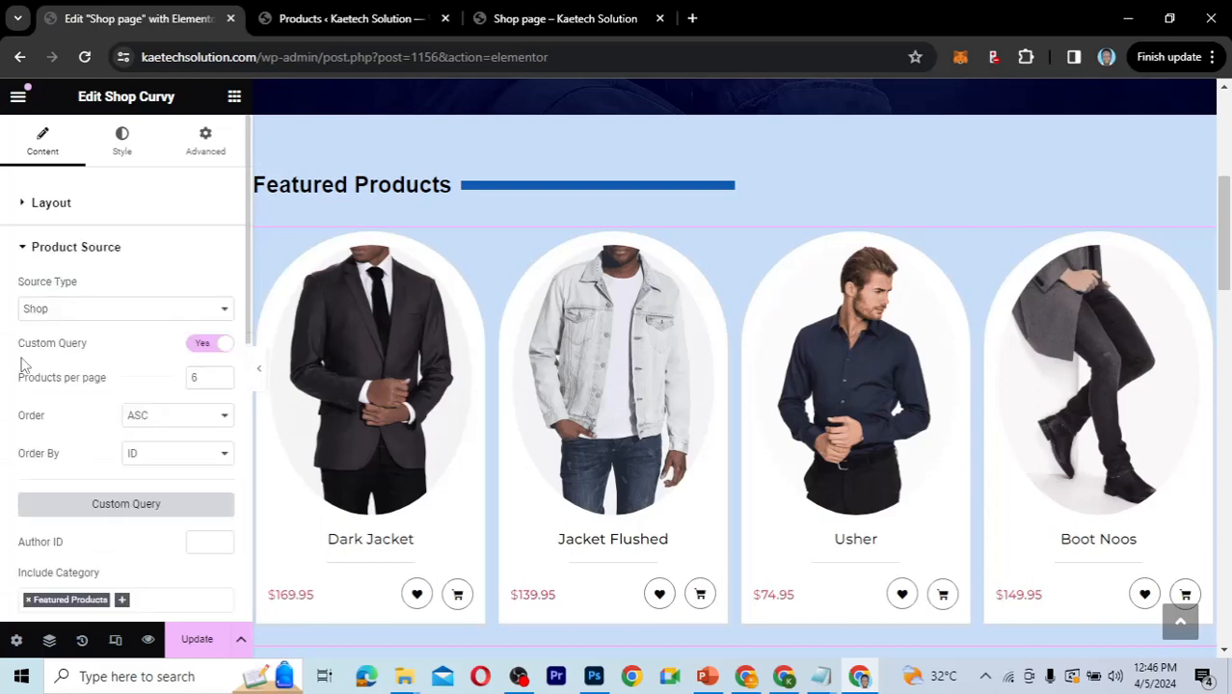
{"action": "left_click", "coordinate": [24, 249]}
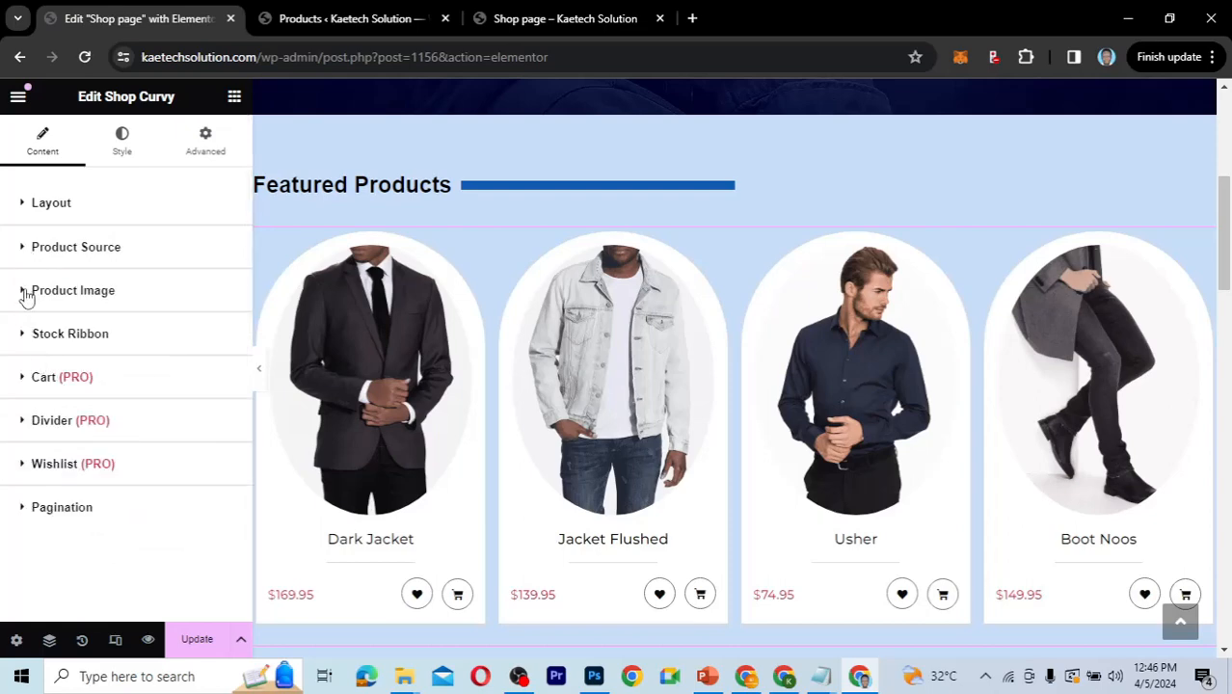
{"action": "left_click", "coordinate": [26, 293]}
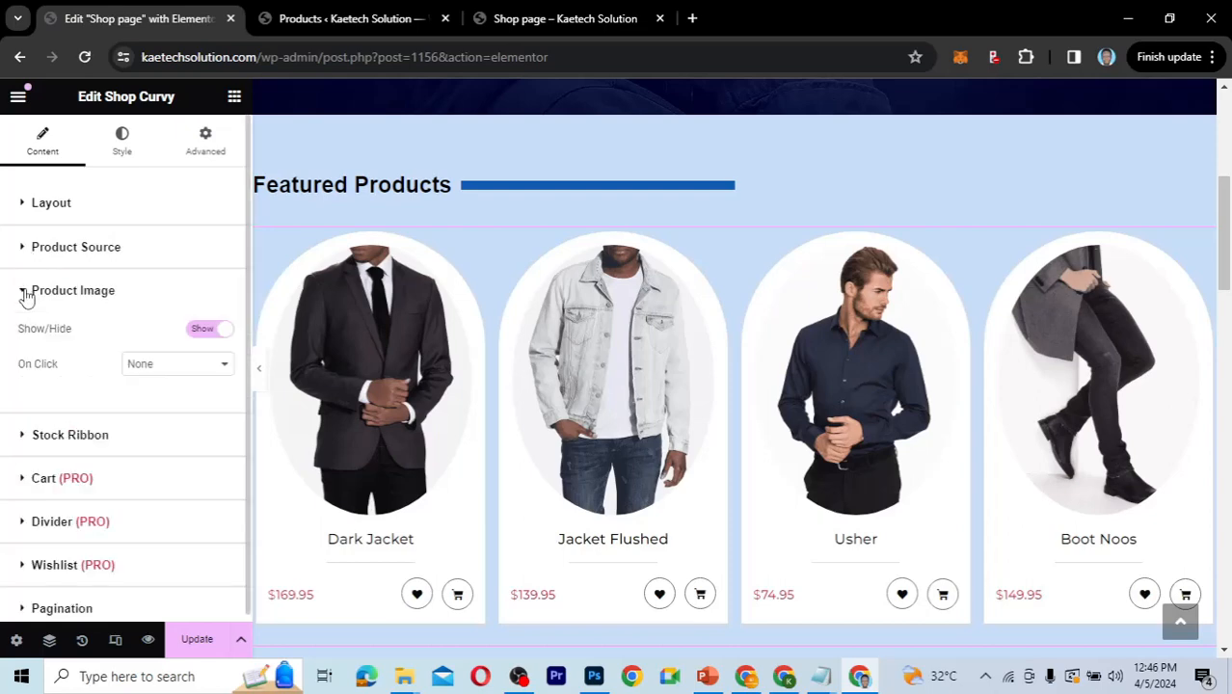
{"action": "left_click", "coordinate": [177, 368]}
{"action": "left_click", "coordinate": [160, 412]}
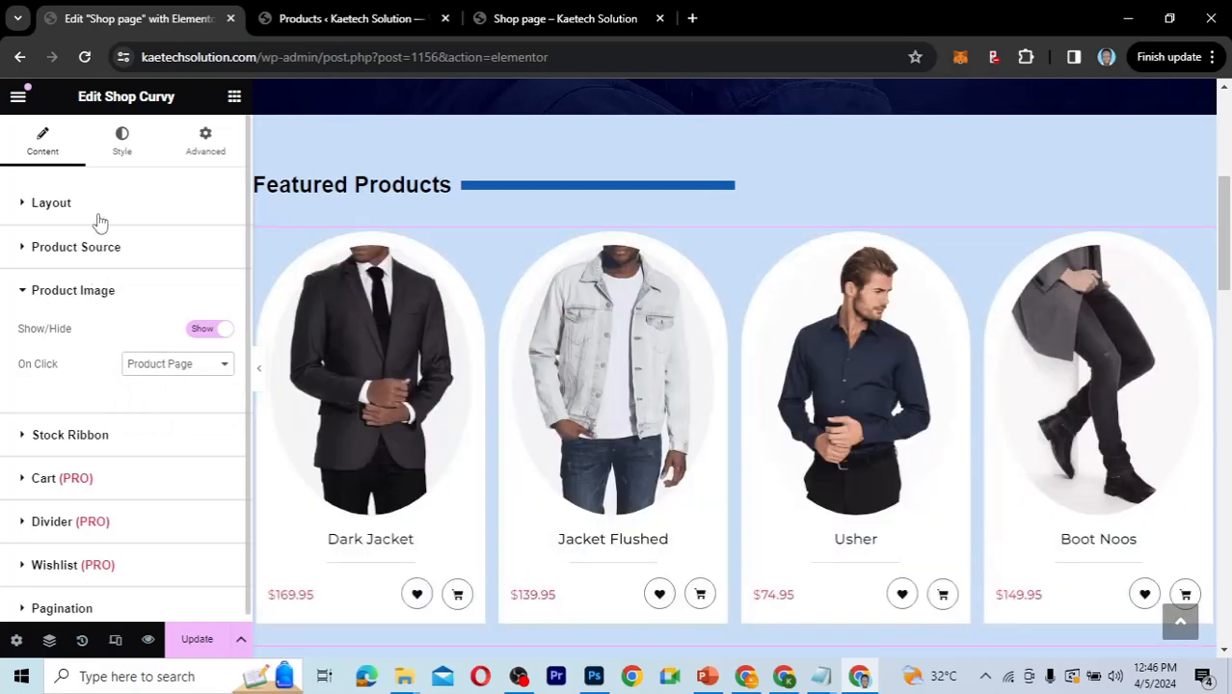
Step: Hide the pagination of the Featured Products Shop Curvy widget
{"action": "scroll", "coordinate": [91, 365], "scroll_direction": "down", "scroll_amount": 1}
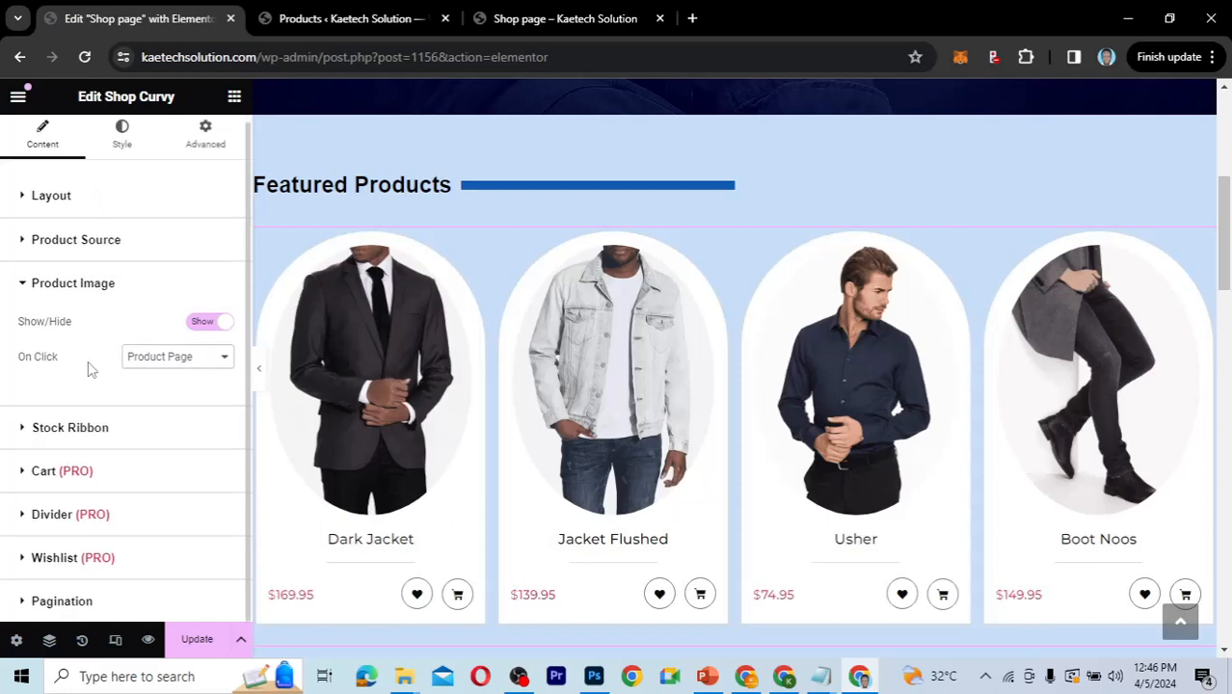
{"action": "left_click", "coordinate": [25, 599]}
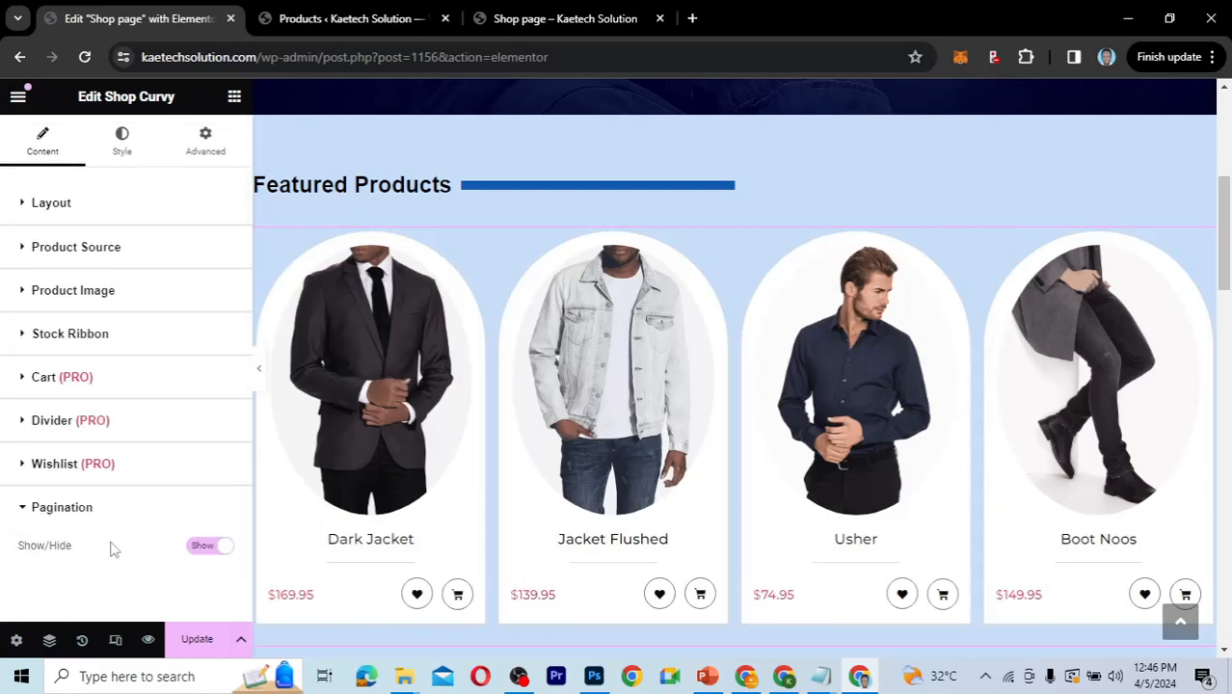
{"action": "left_click", "coordinate": [206, 549]}
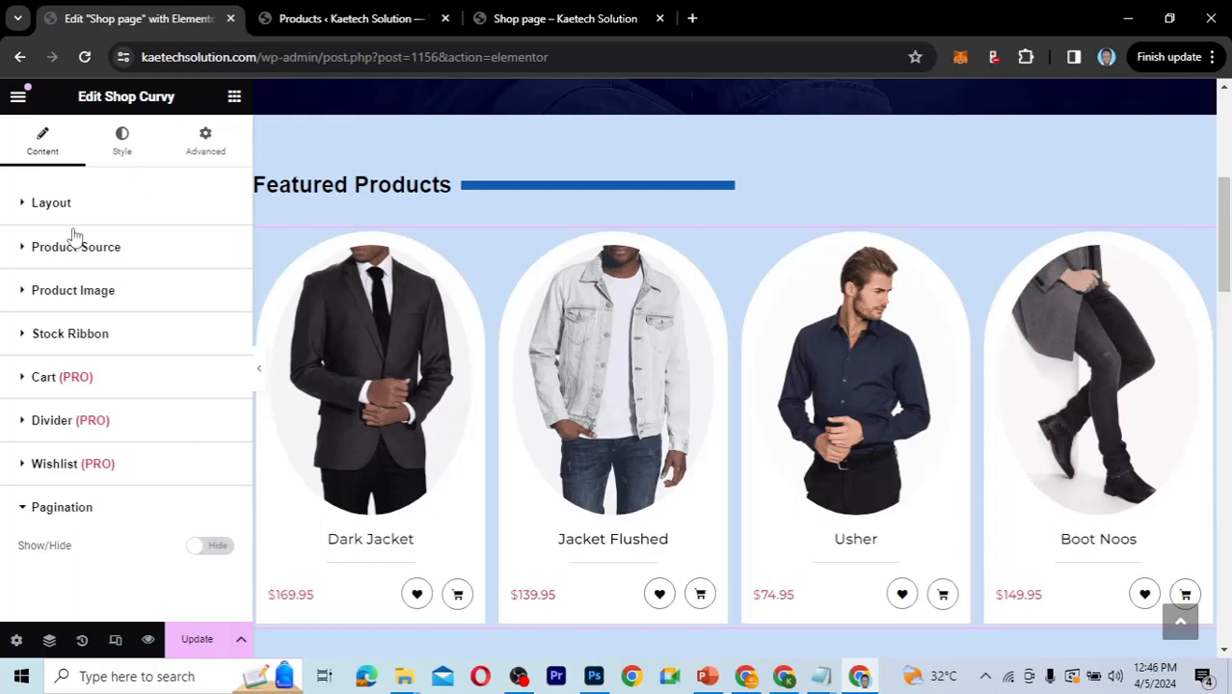
Step: Set the Featured Products widget's products per page to 4 in its product source settings
{"action": "left_click", "coordinate": [123, 144]}
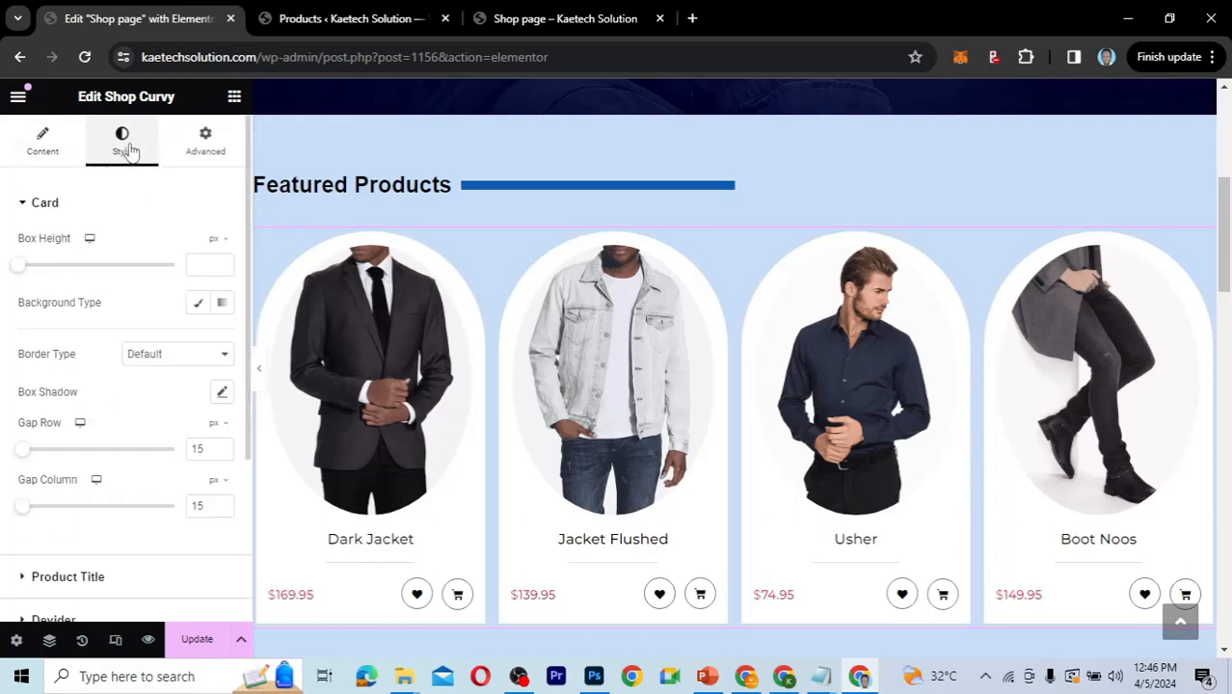
{"action": "left_click", "coordinate": [46, 147]}
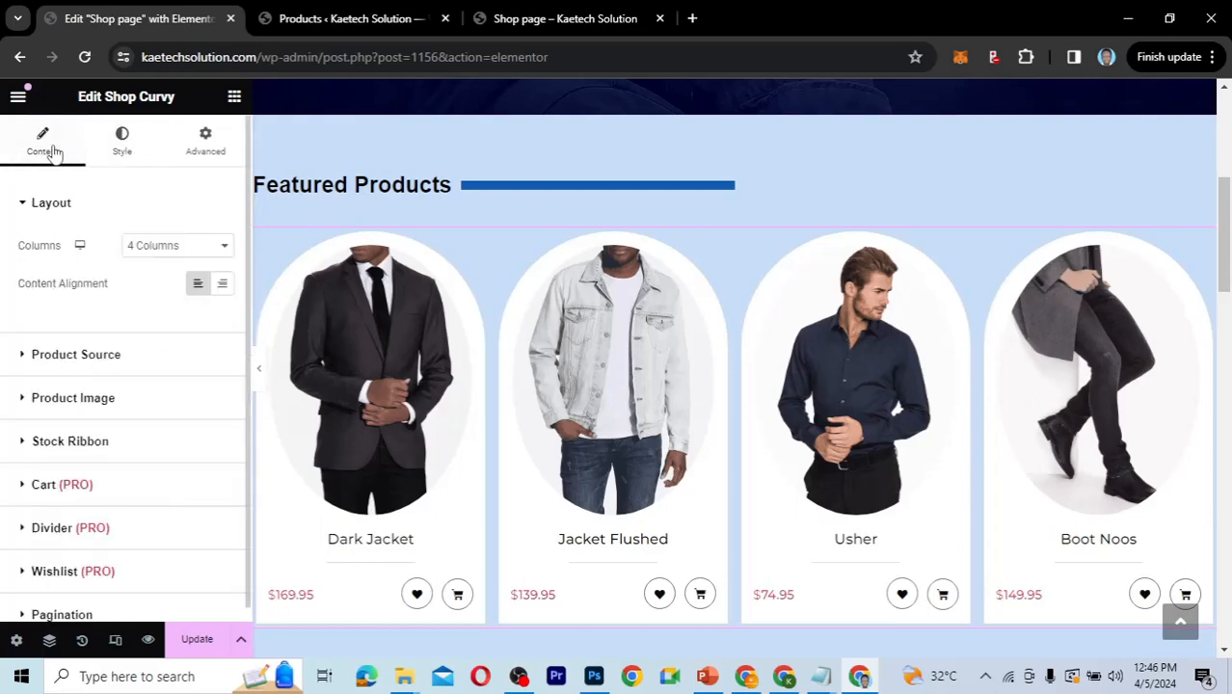
{"action": "left_click", "coordinate": [26, 357]}
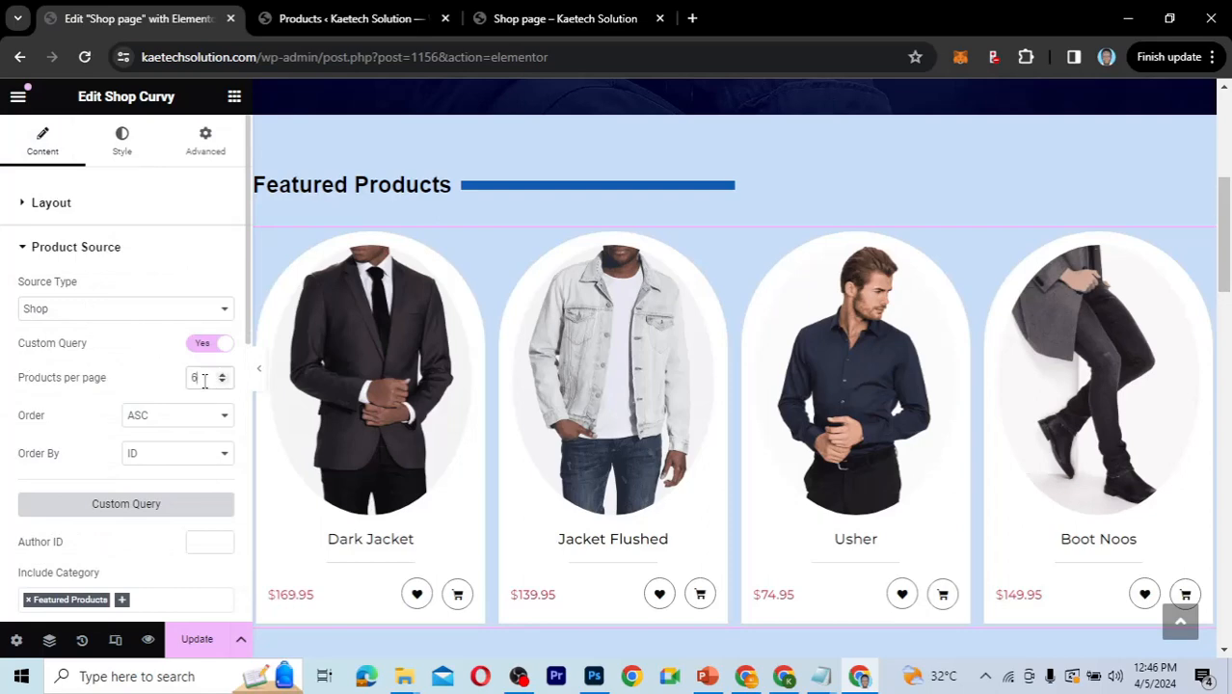
{"action": "left_click_drag", "start_coordinate": [204, 382], "coordinate": [164, 378]}
{"action": "type", "text": "4"}
{"action": "scroll", "coordinate": [55, 374], "scroll_direction": "down", "scroll_amount": 3}
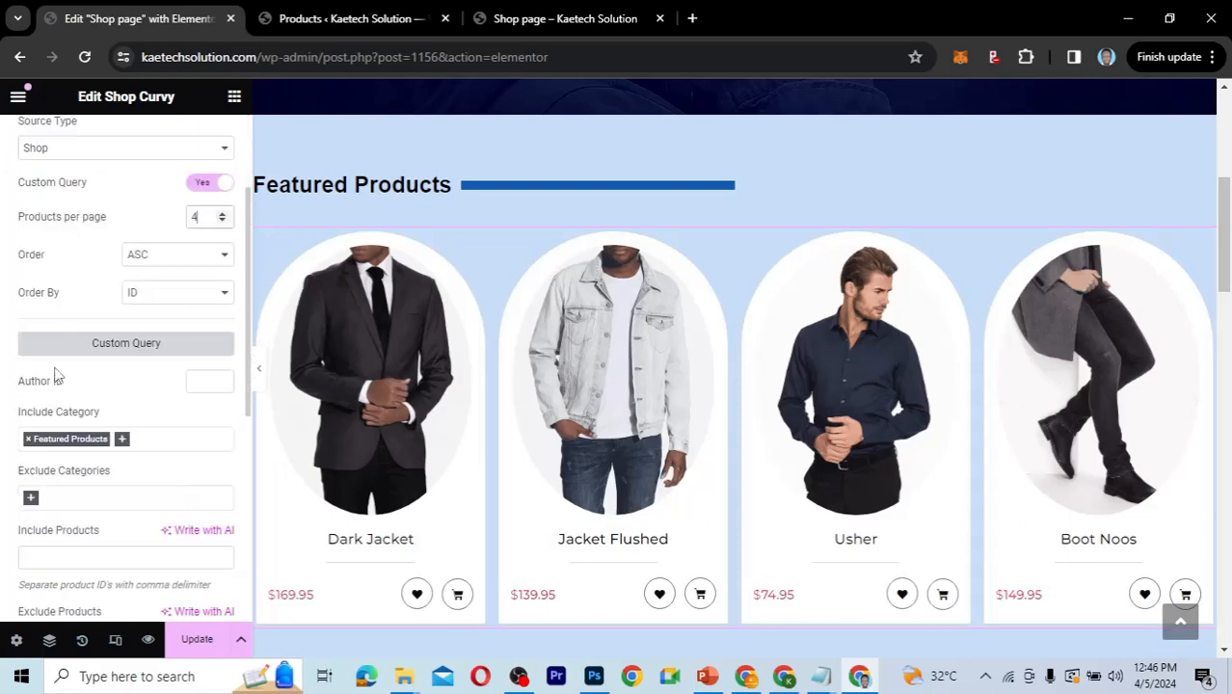
{"action": "scroll", "coordinate": [55, 374], "scroll_direction": "up", "scroll_amount": 3}
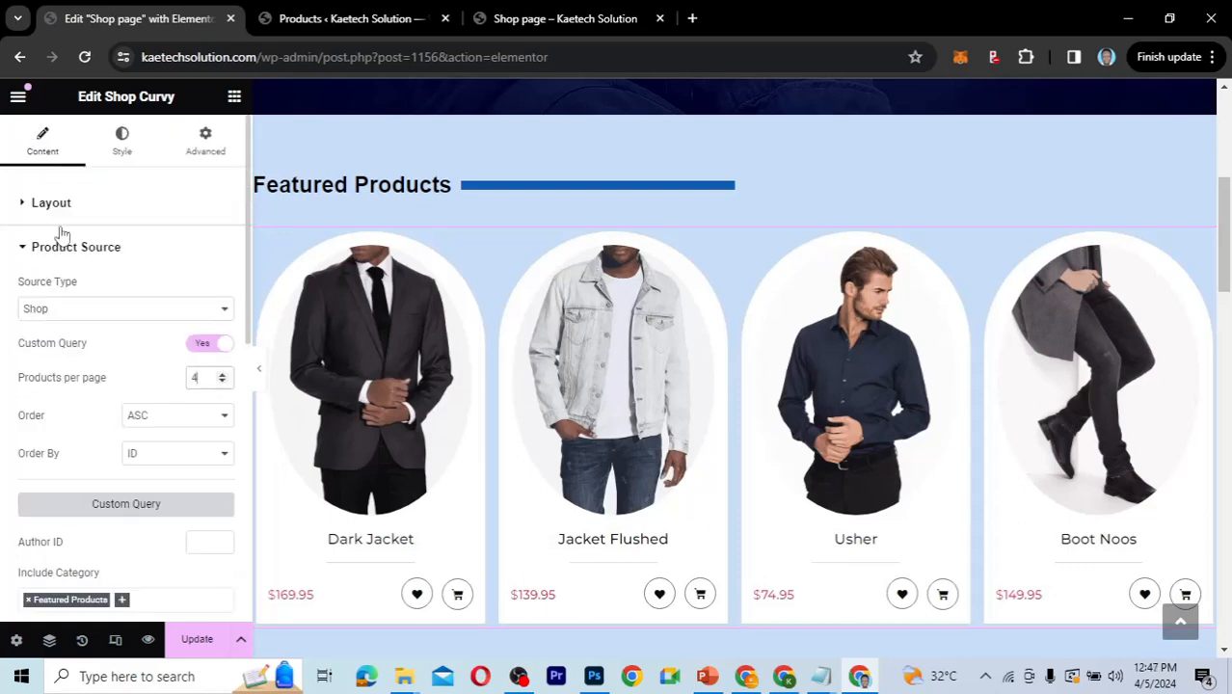
Step: Set the Featured Products Shop Curvy widget's layout to 3 columns and check the resulting product rows
{"action": "left_click", "coordinate": [35, 207]}
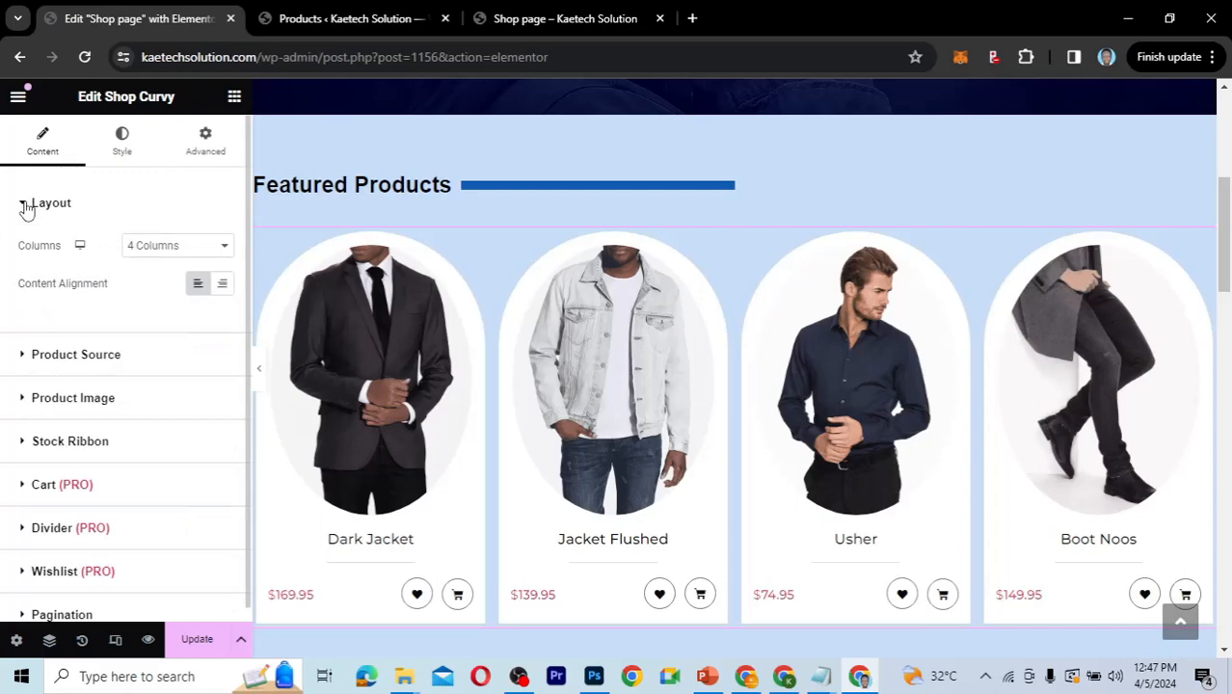
{"action": "left_click", "coordinate": [165, 248]}
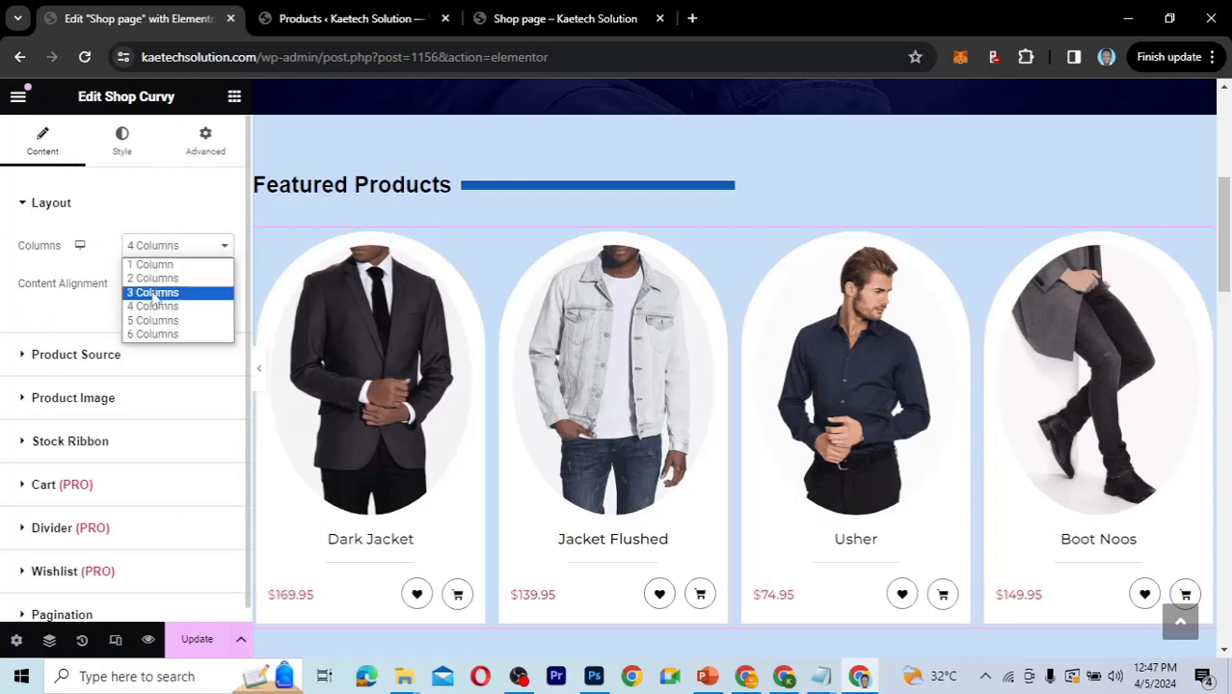
{"action": "left_click", "coordinate": [152, 292]}
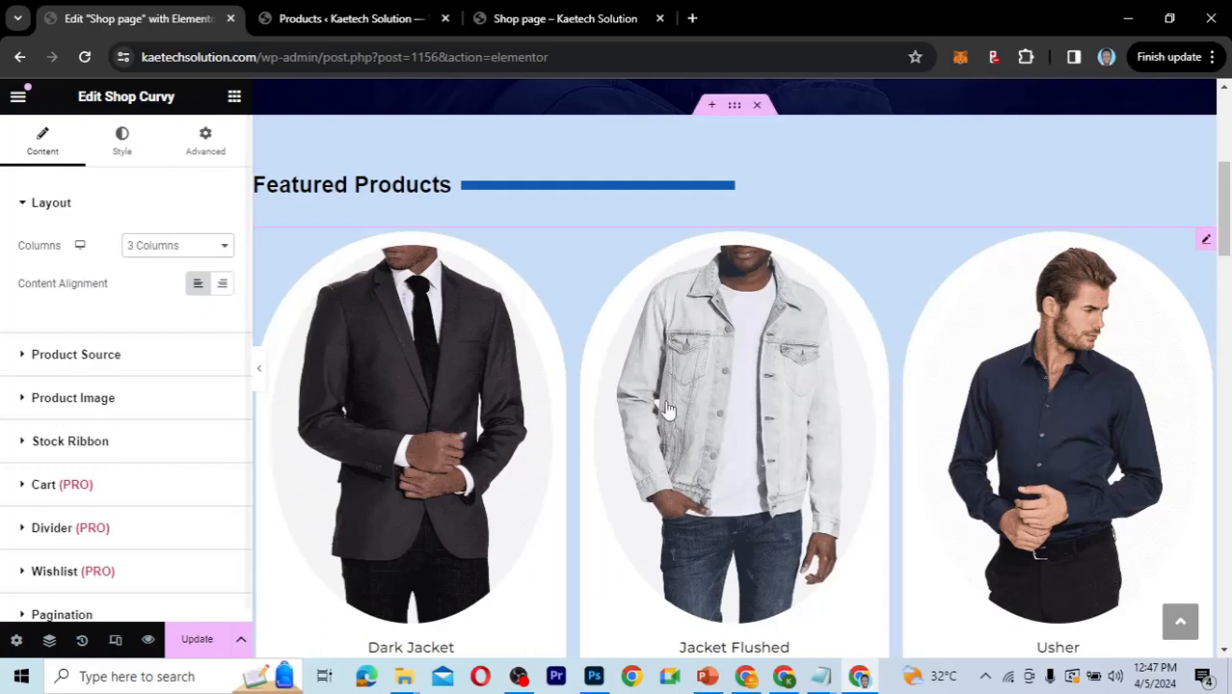
{"action": "scroll", "coordinate": [665, 410], "scroll_direction": "down", "scroll_amount": 4}
{"action": "scroll", "coordinate": [665, 409], "scroll_direction": "up", "scroll_amount": 3}
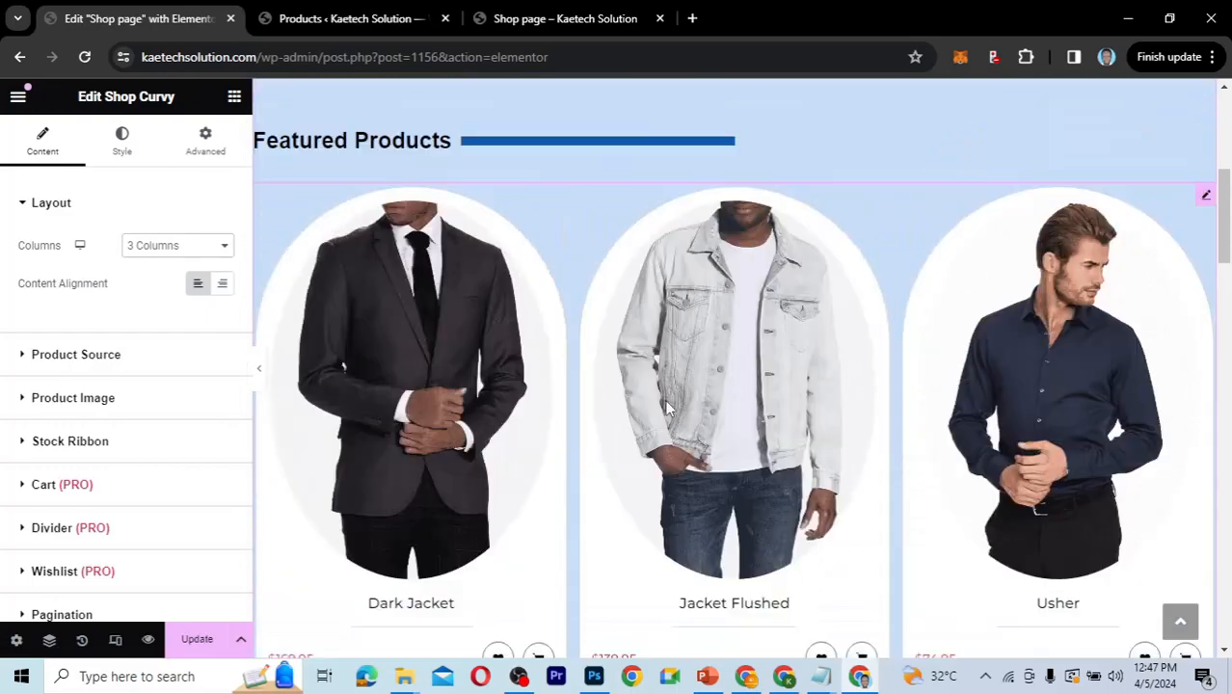
Step: Set the Featured Products widget's products per page to 3 in its product source settings
{"action": "left_click", "coordinate": [28, 356]}
{"action": "left_click_drag", "start_coordinate": [213, 376], "coordinate": [160, 380]}
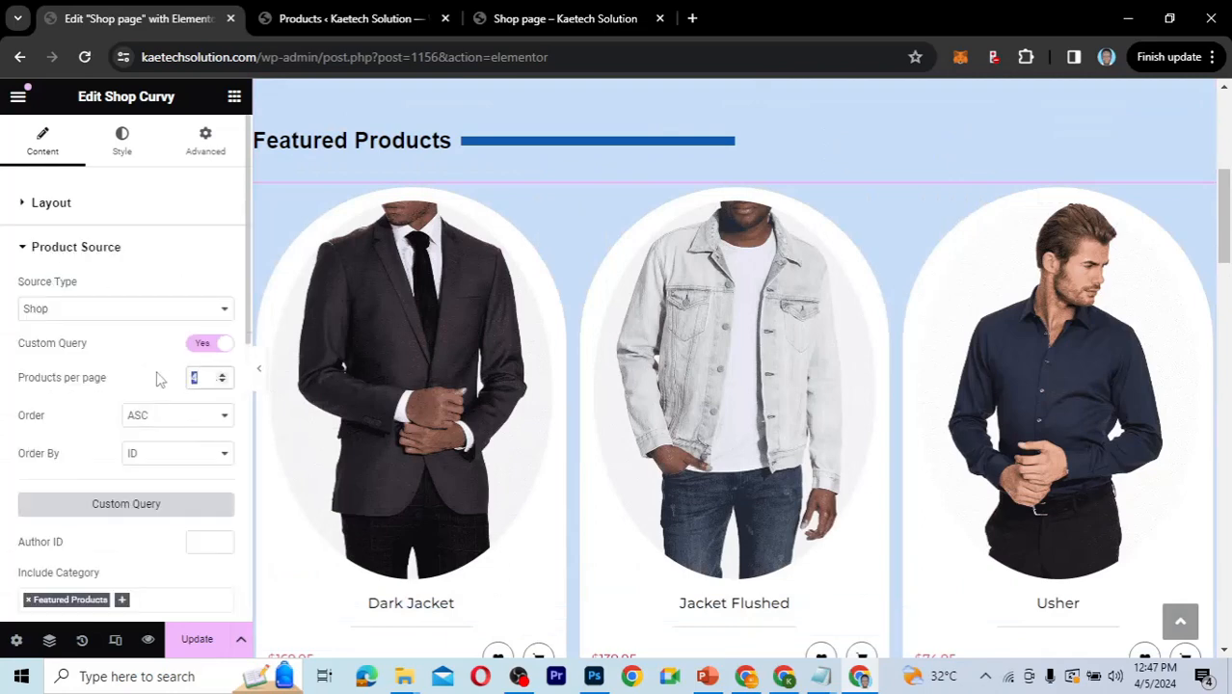
{"action": "type", "text": "3"}
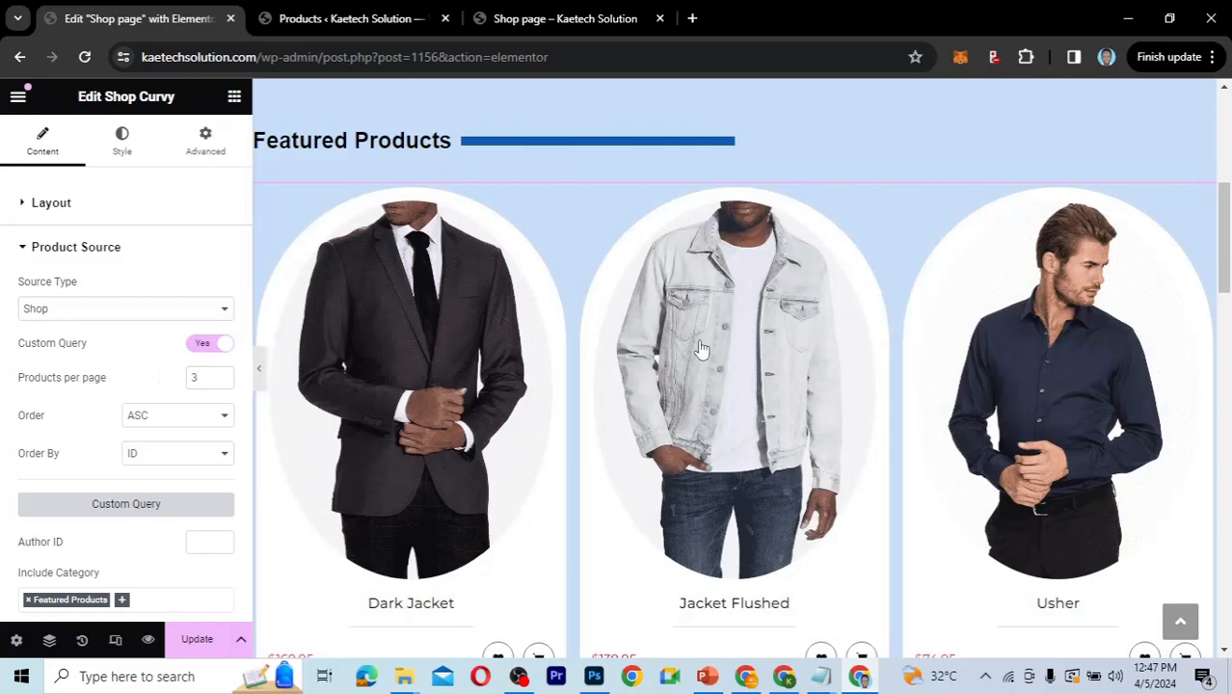
Step: Preview the page at full width, examining the hero banner, Featured Products and Trending New sections, and return to editing
{"action": "key", "text": "ctrl+p"}
{"action": "scroll", "coordinate": [702, 350], "scroll_direction": "down", "scroll_amount": 4}
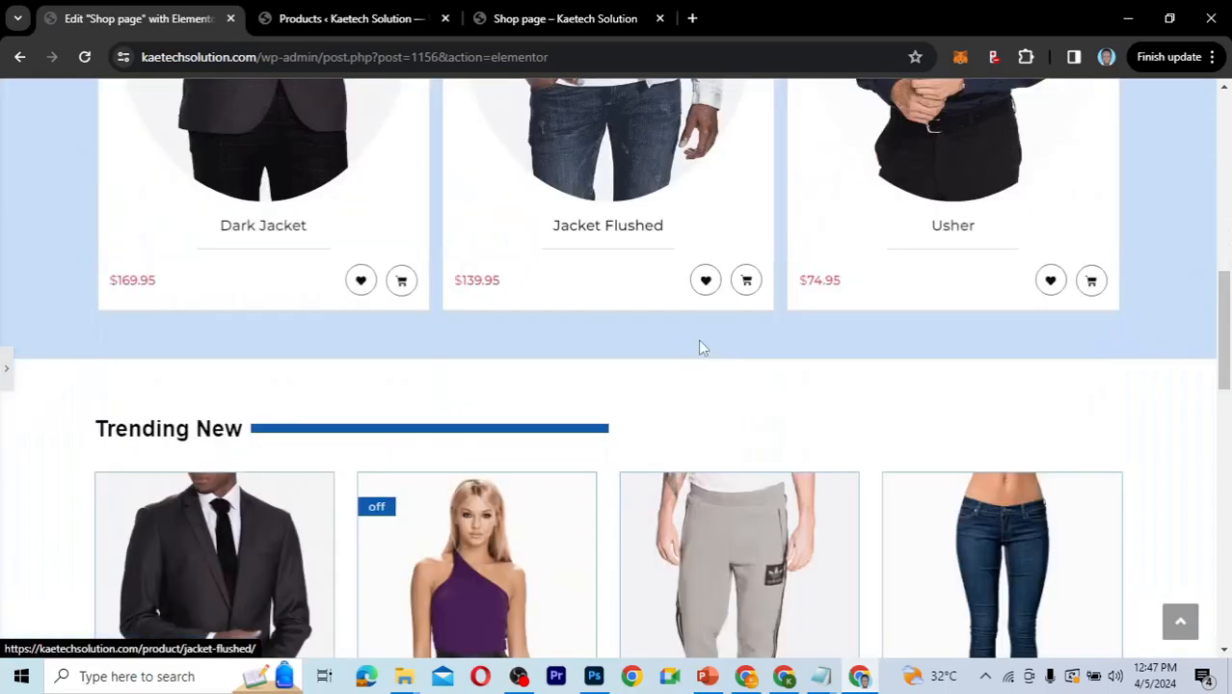
{"action": "scroll", "coordinate": [702, 348], "scroll_direction": "down", "scroll_amount": 5}
{"action": "scroll", "coordinate": [702, 348], "scroll_direction": "up", "scroll_amount": 7}
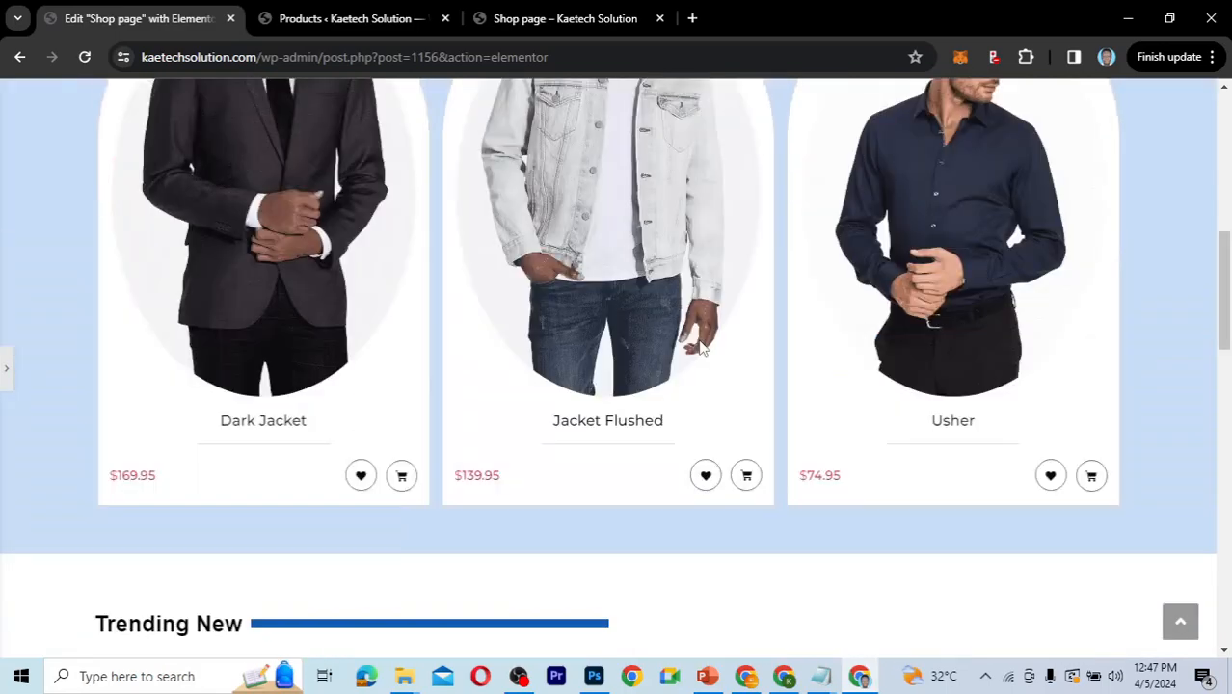
{"action": "scroll", "coordinate": [702, 348], "scroll_direction": "up", "scroll_amount": 6}
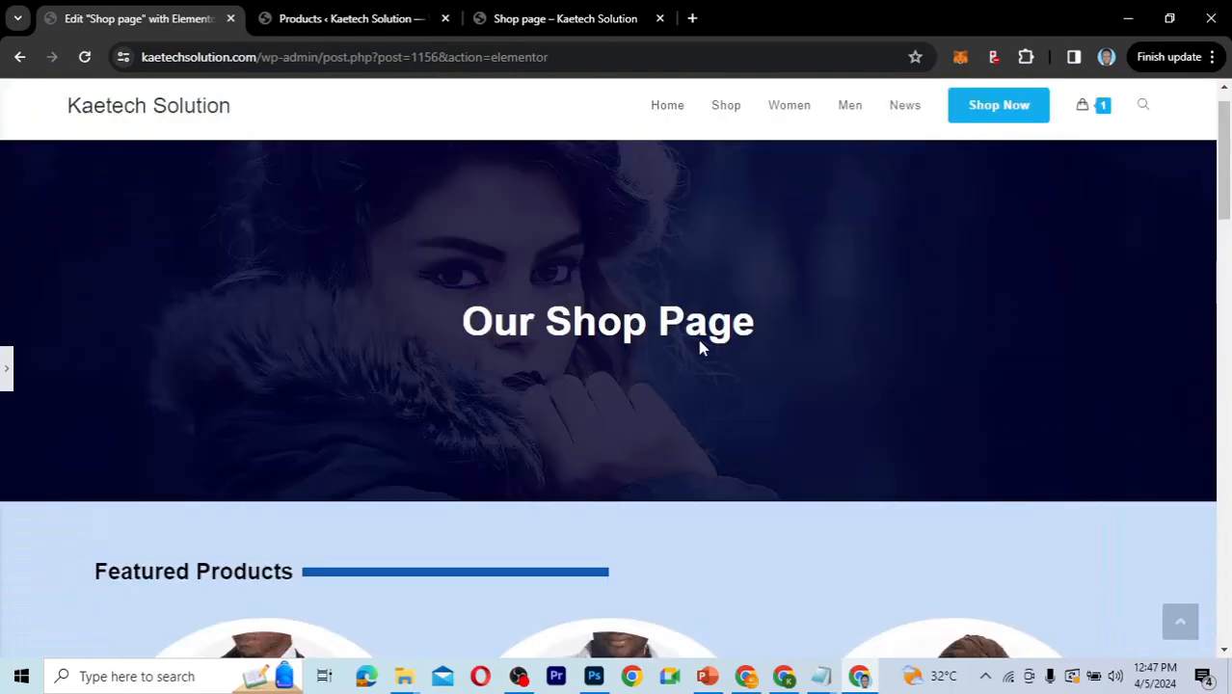
{"action": "scroll", "coordinate": [701, 347], "scroll_direction": "down", "scroll_amount": 6}
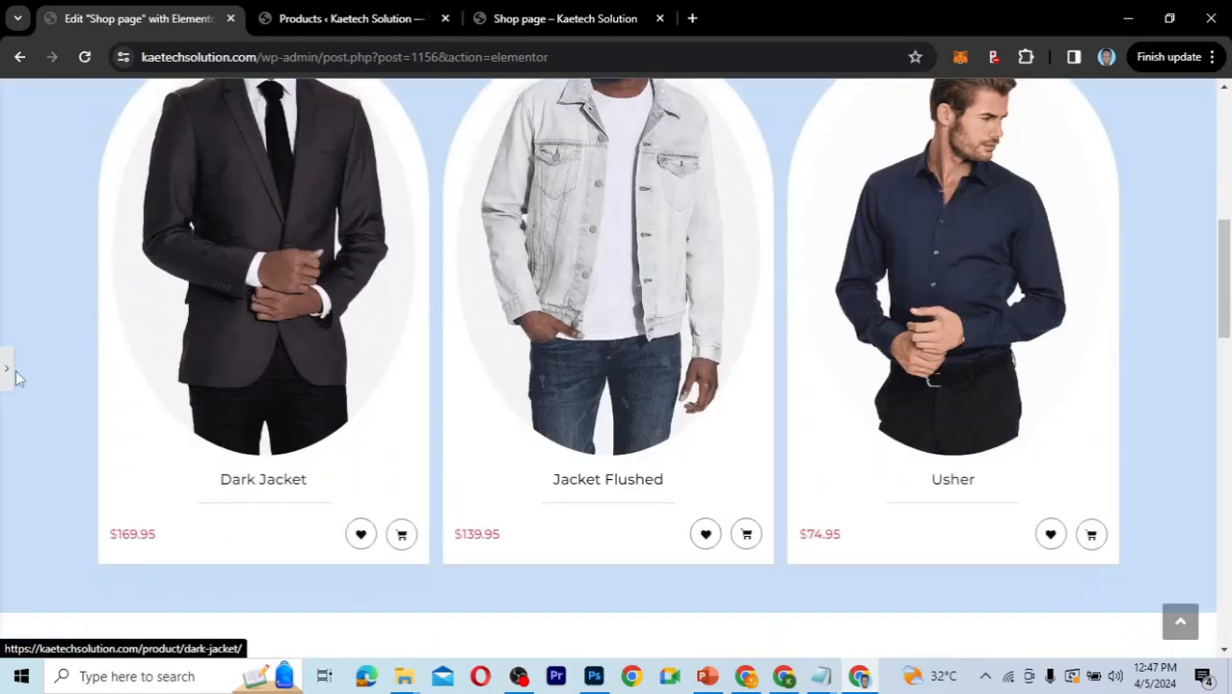
{"action": "left_click", "coordinate": [3, 381]}
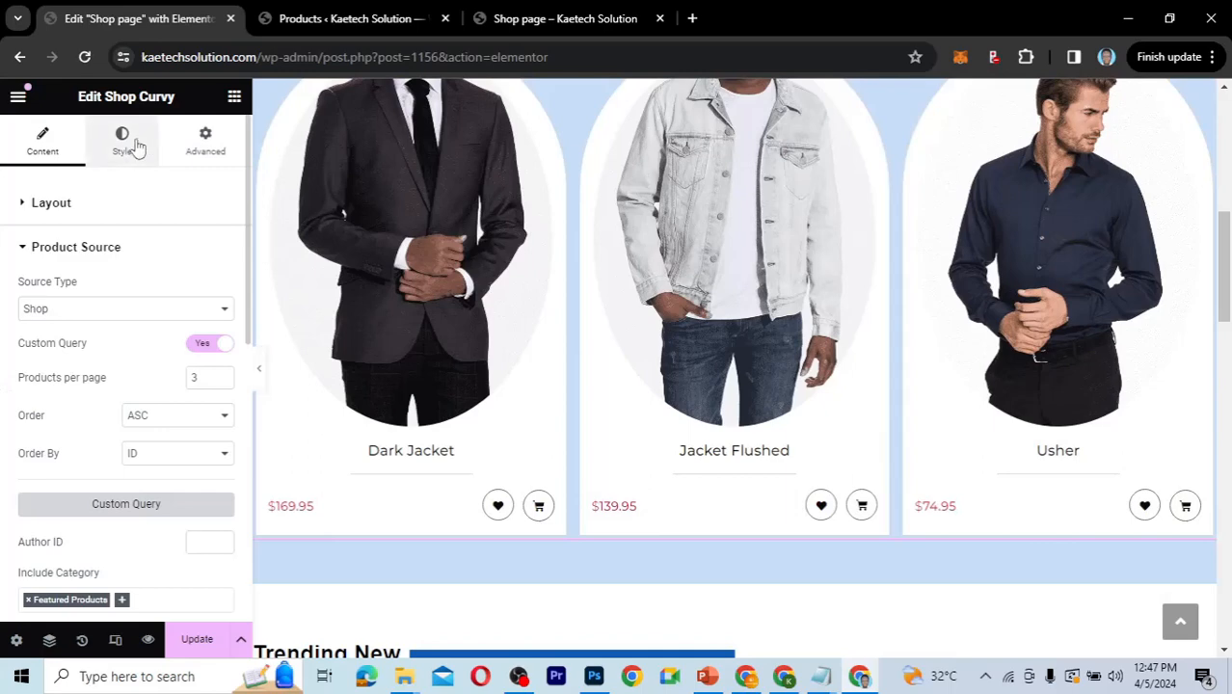
Step: Set both the row gap and the column gap of the Featured Products cards to 25 px
{"action": "left_click", "coordinate": [136, 147]}
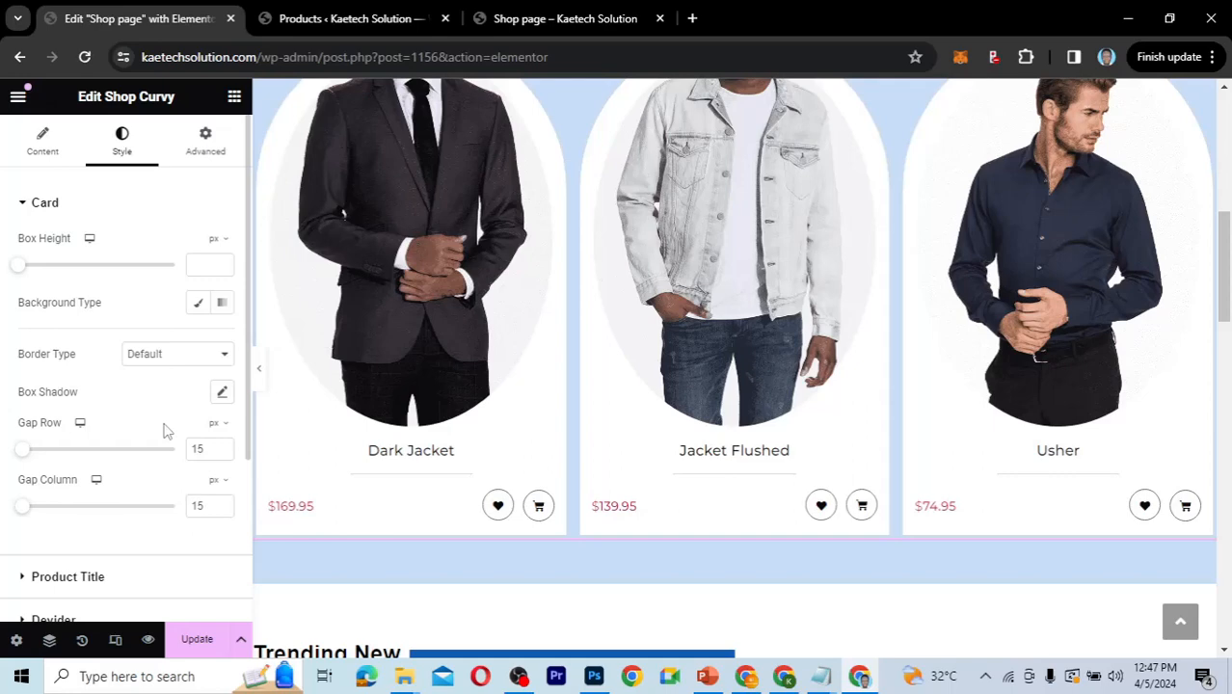
{"action": "scroll", "coordinate": [164, 430], "scroll_direction": "down", "scroll_amount": 1}
{"action": "scroll", "coordinate": [164, 430], "scroll_direction": "down", "scroll_amount": 2}
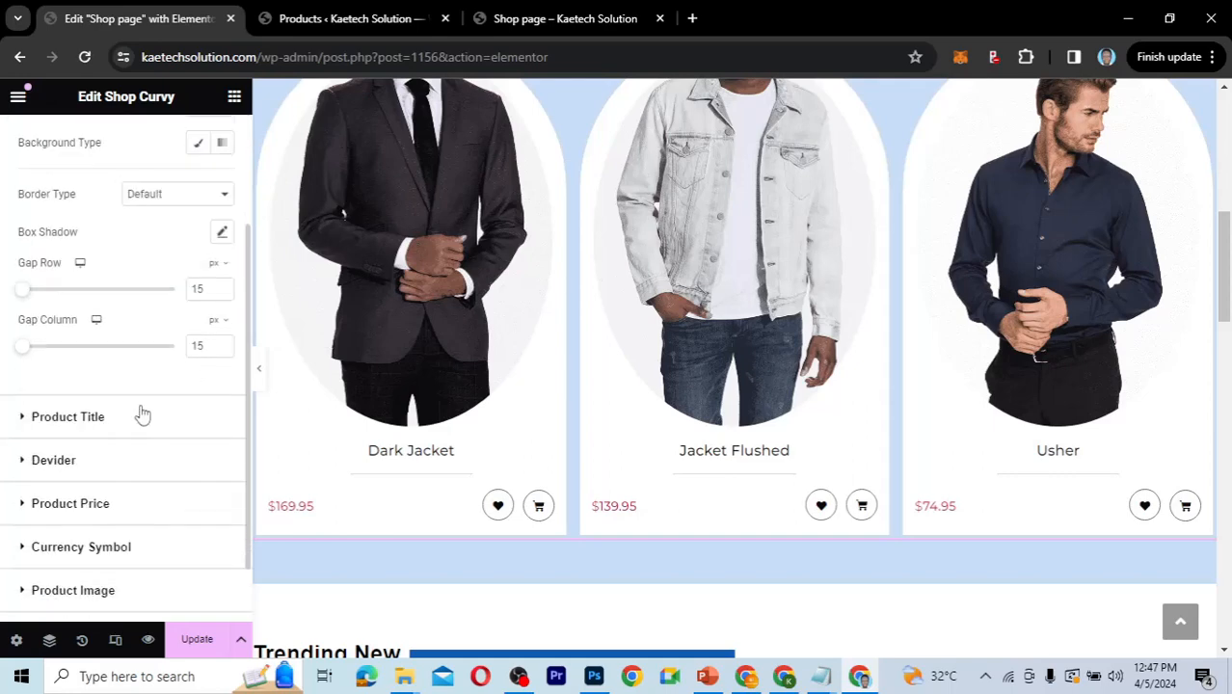
{"action": "double_click", "coordinate": [190, 288]}
{"action": "type", "text": "25"}
{"action": "left_click_drag", "start_coordinate": [199, 350], "coordinate": [174, 351]}
{"action": "type", "text": "2"}
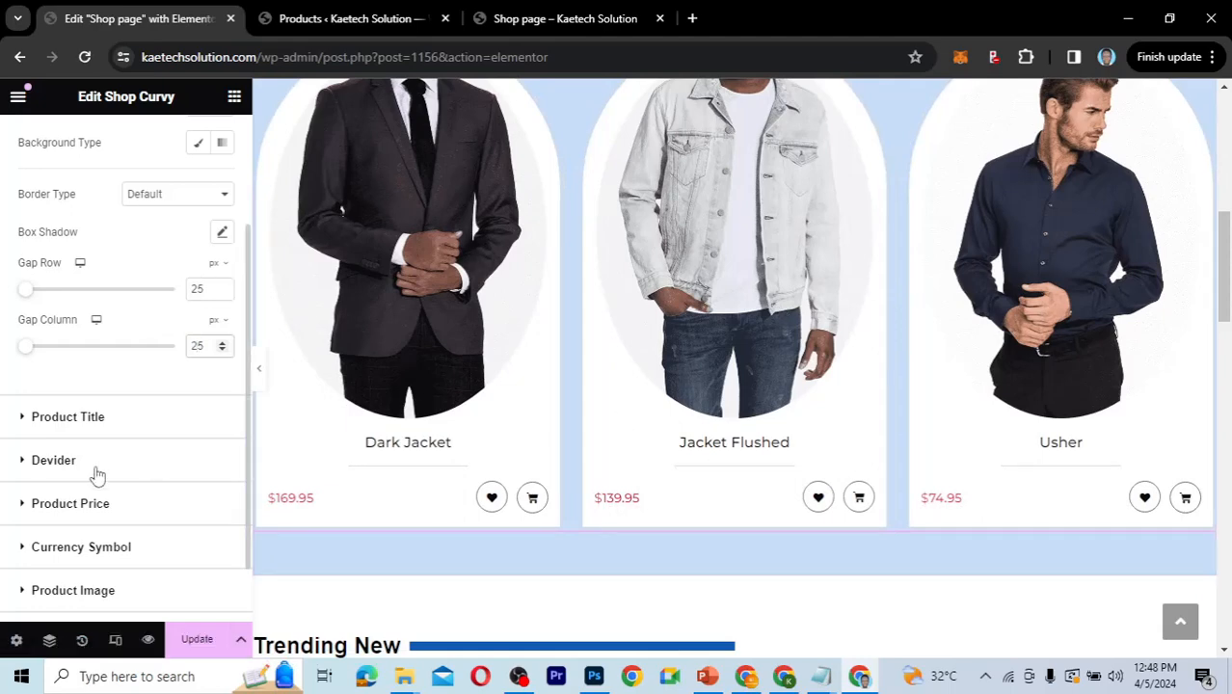
Step: Set the Featured Products titles' typography to the Arial family with weight 600 (Semi Bold)
{"action": "left_click", "coordinate": [23, 419]}
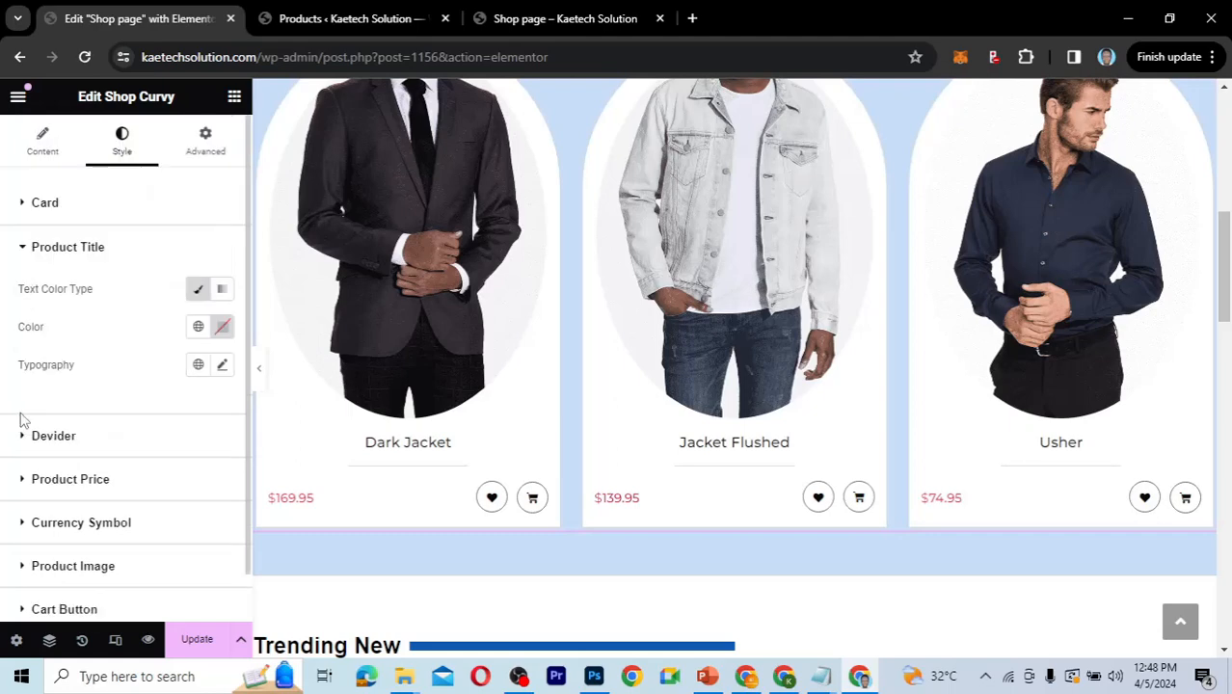
{"action": "left_click", "coordinate": [221, 366]}
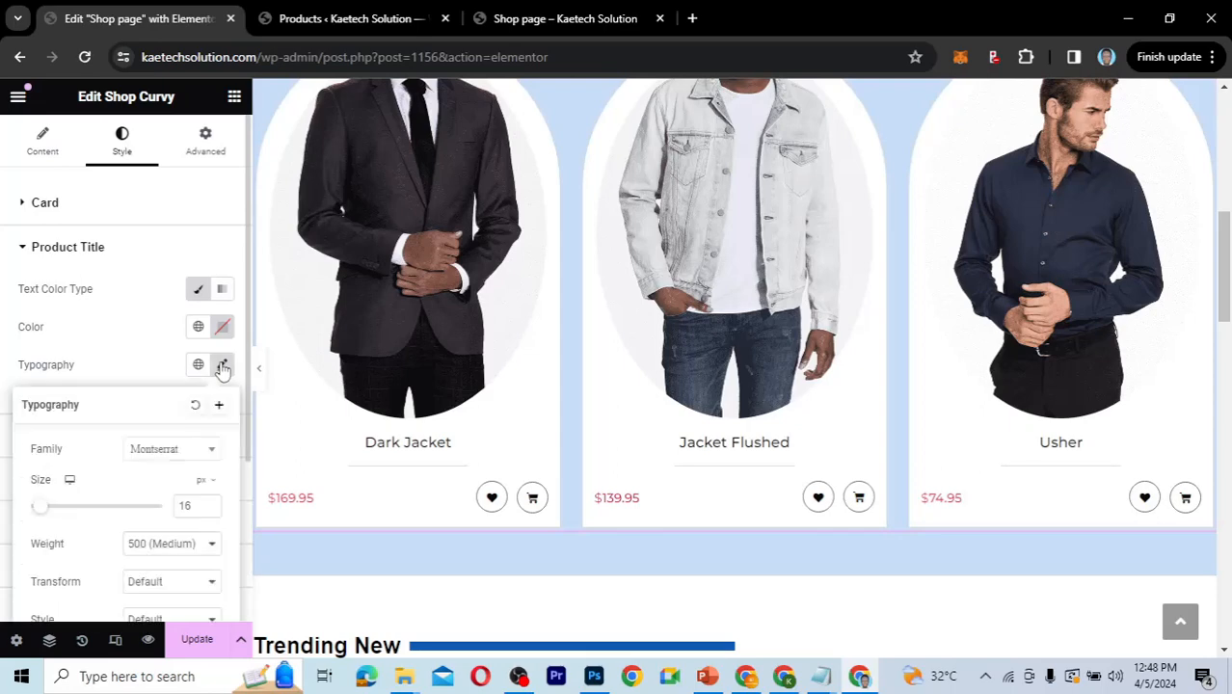
{"action": "left_click", "coordinate": [164, 459]}
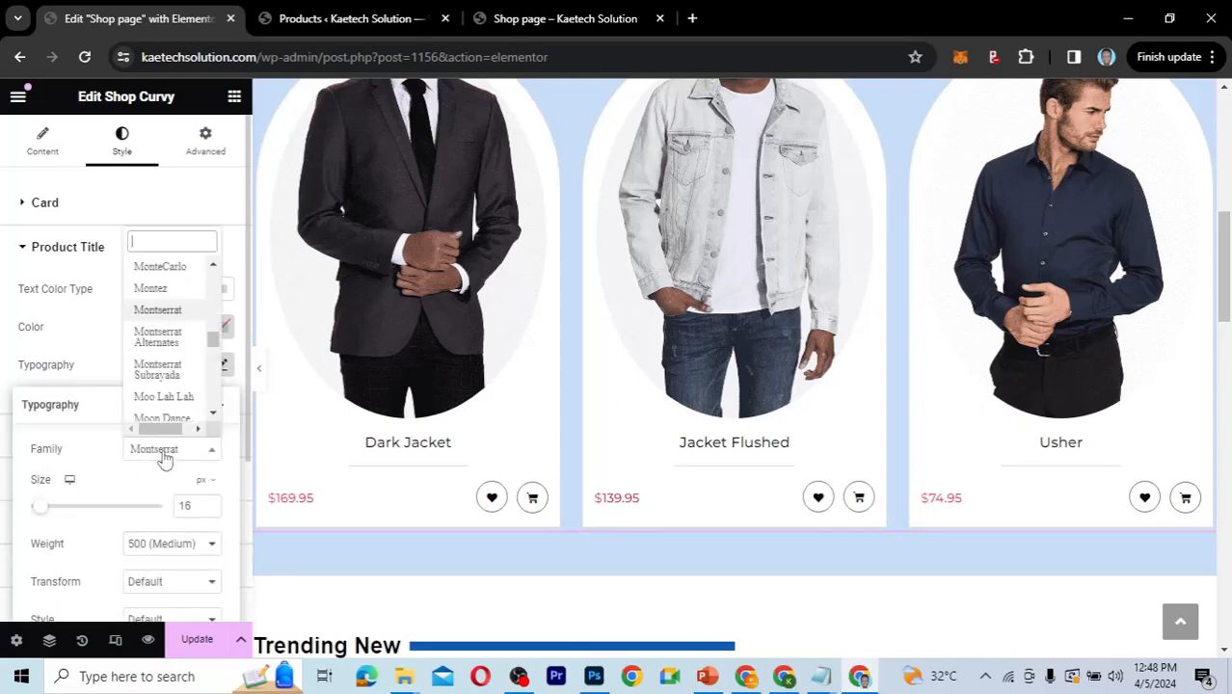
{"action": "type", "text": "ar"}
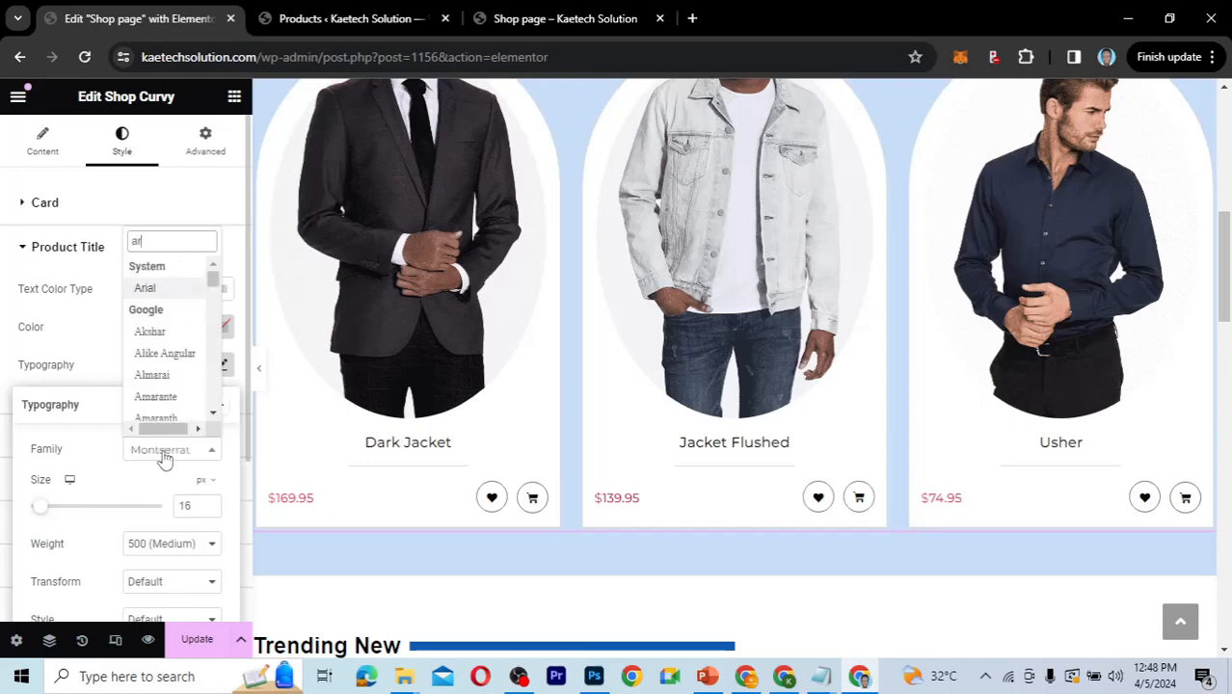
{"action": "left_click", "coordinate": [153, 287]}
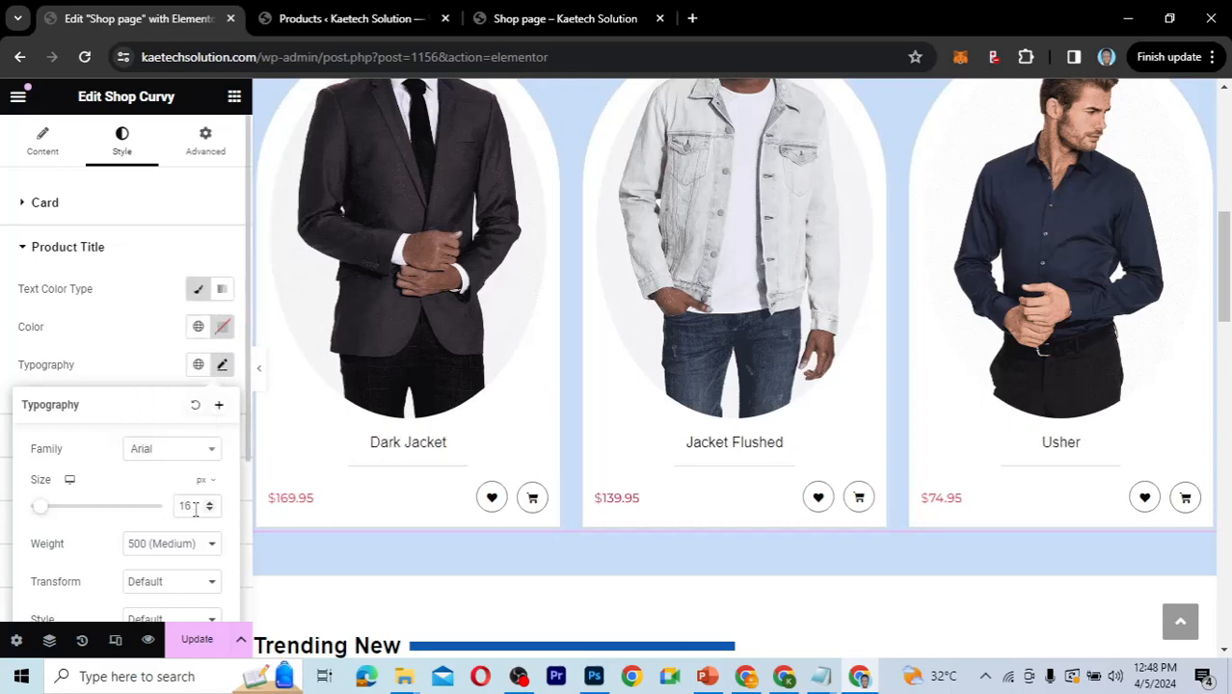
{"action": "left_click", "coordinate": [160, 545]}
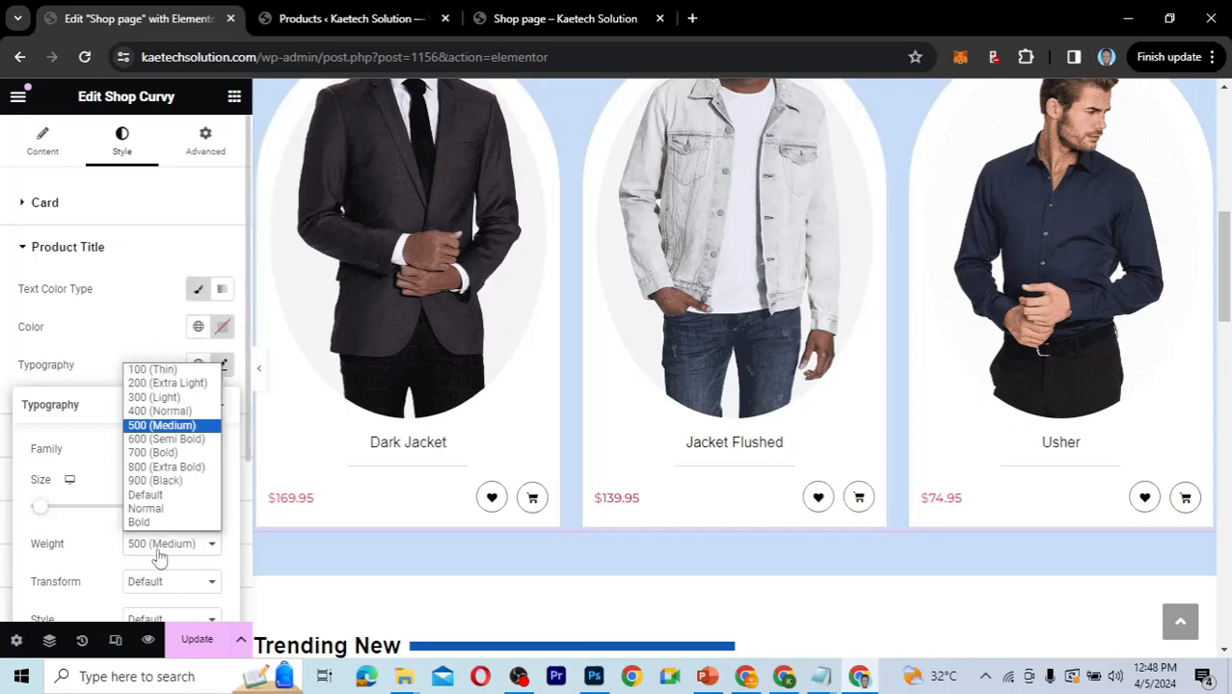
{"action": "left_click", "coordinate": [159, 439]}
{"action": "left_click", "coordinate": [138, 377]}
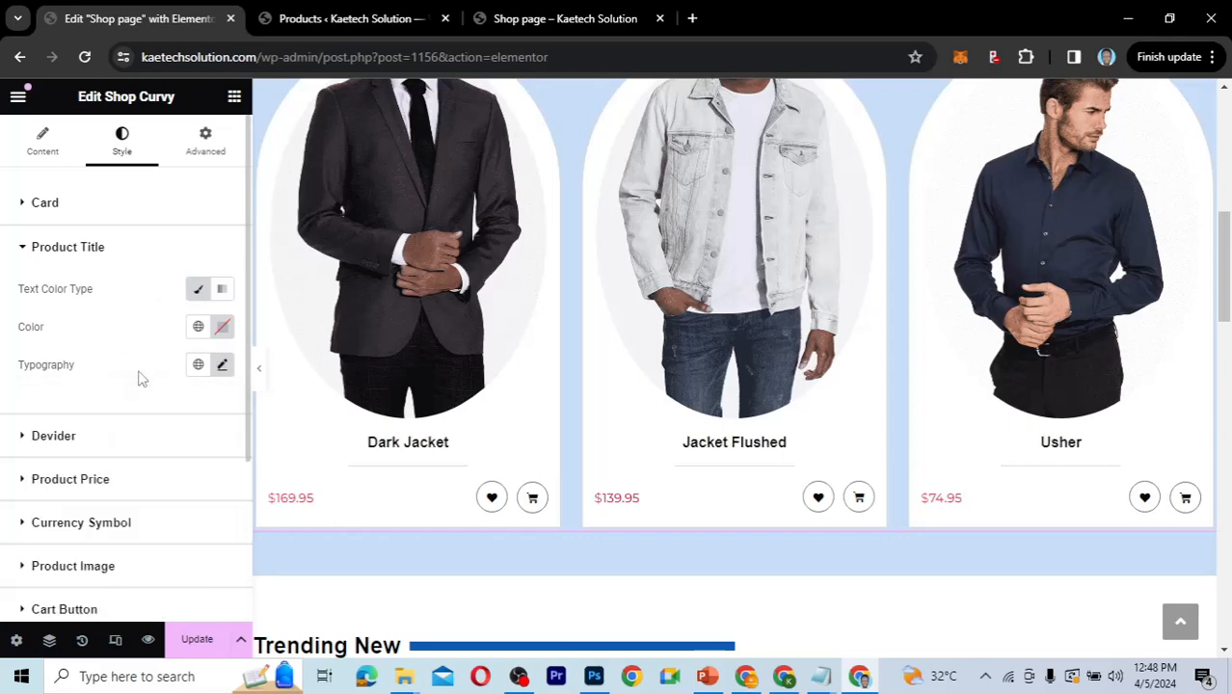
Step: Give the divider under the Featured Products titles a solid background in the copied blue #125CB1
{"action": "scroll", "coordinate": [140, 379], "scroll_direction": "down", "scroll_amount": 1}
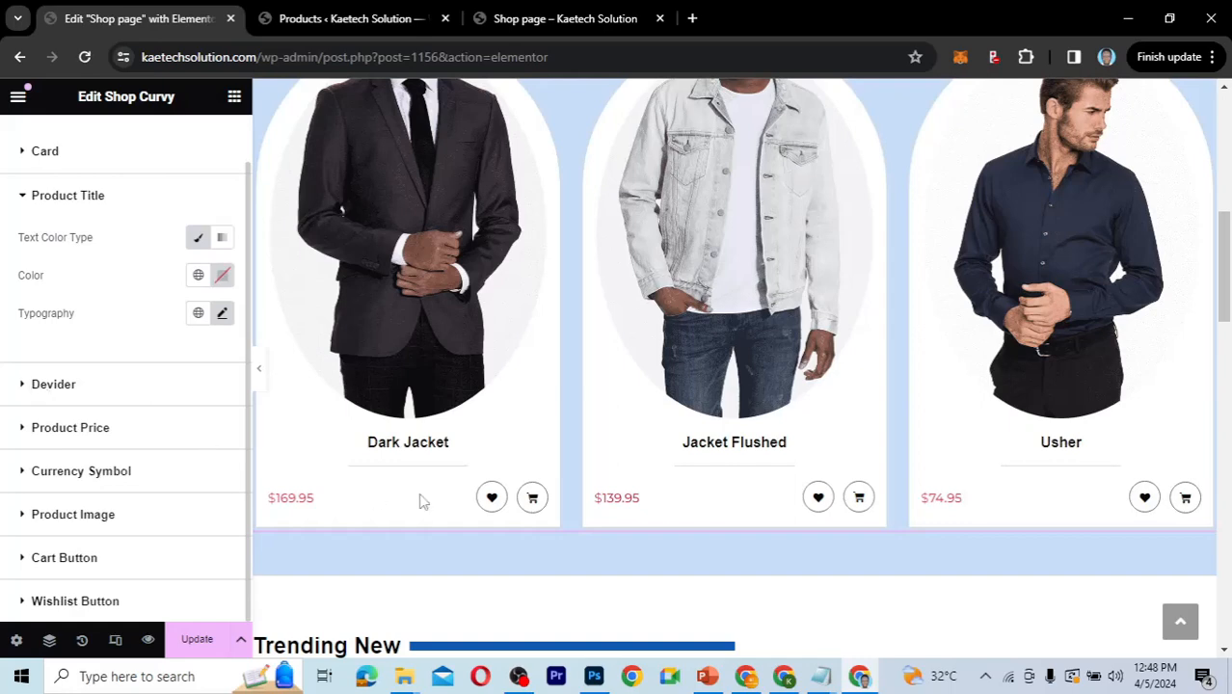
{"action": "left_click", "coordinate": [122, 389]}
{"action": "scroll", "coordinate": [133, 432], "scroll_direction": "down", "scroll_amount": 2}
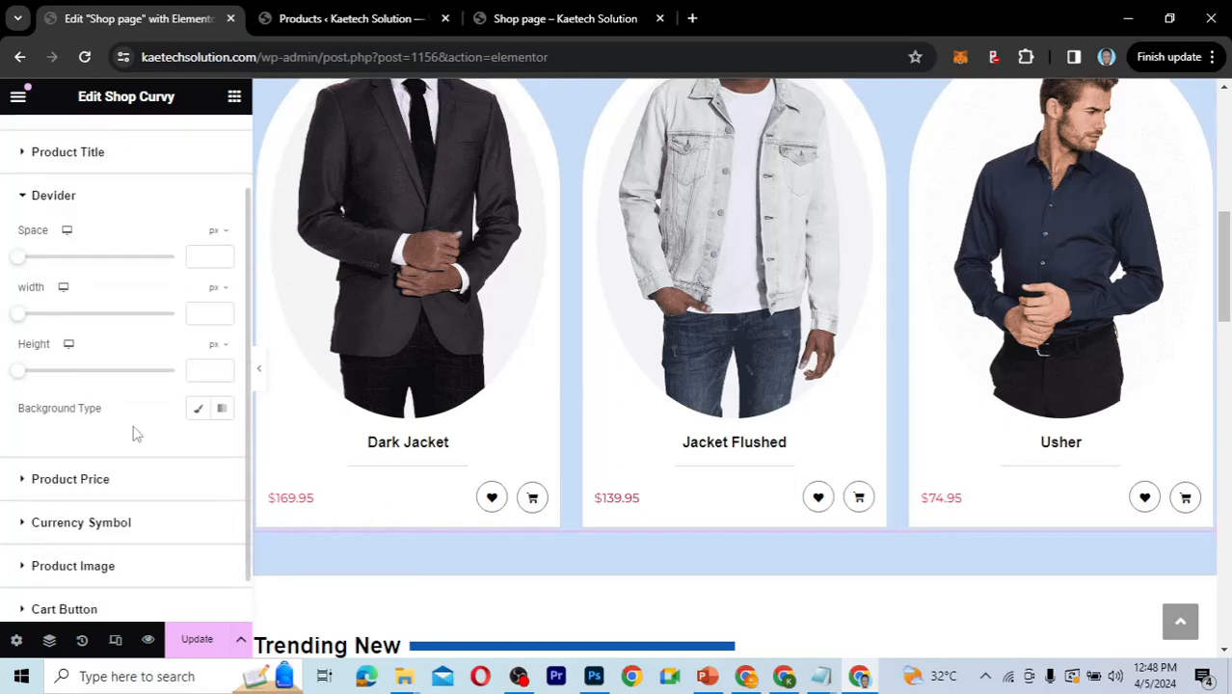
{"action": "left_click", "coordinate": [197, 408]}
{"action": "left_click", "coordinate": [223, 449]}
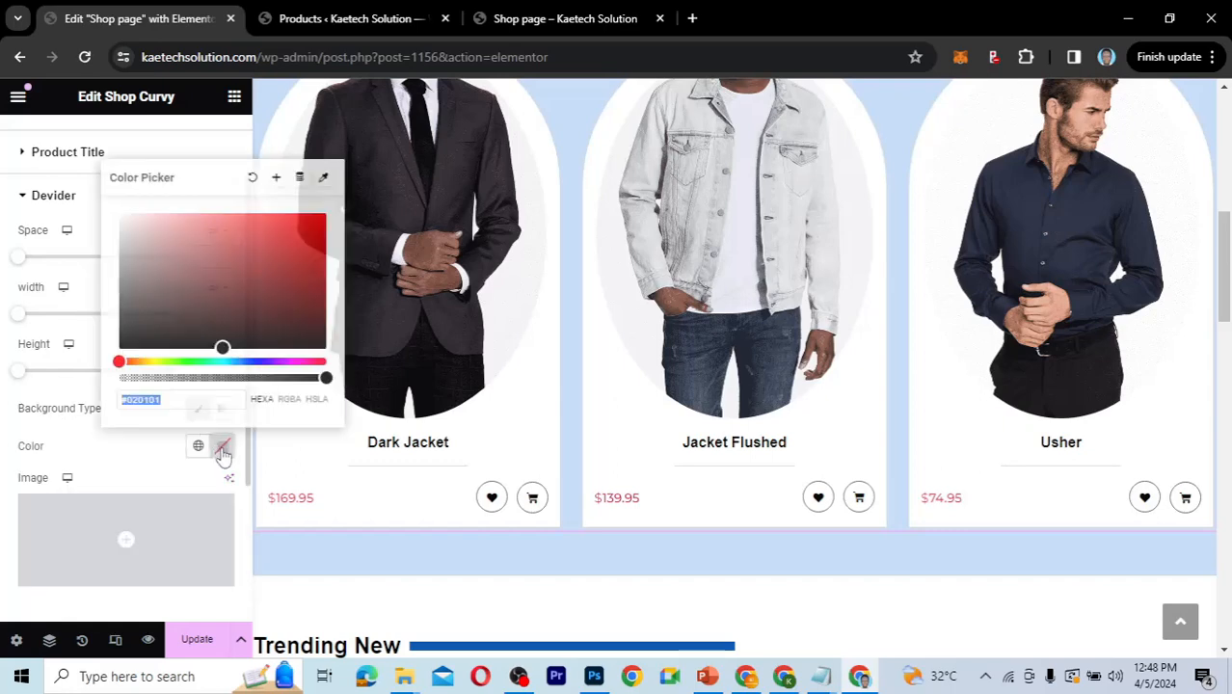
{"action": "type", "text": "#125CB1"}
{"action": "left_click", "coordinate": [127, 458]}
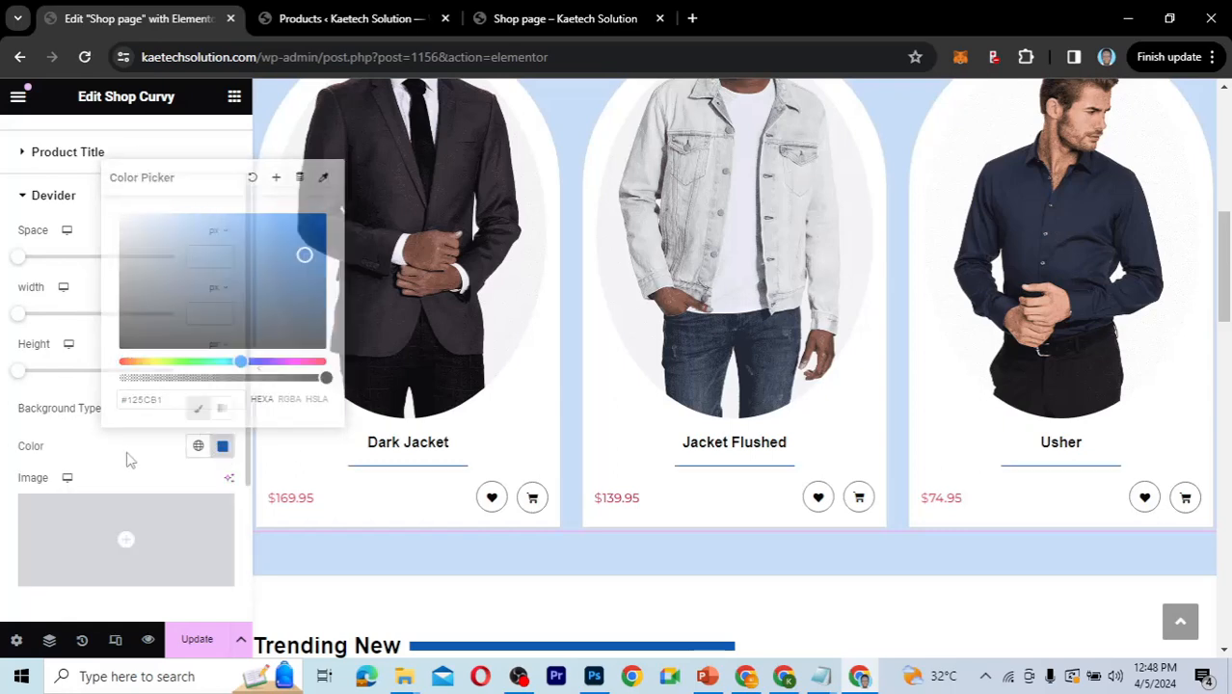
Step: Change the Featured Products price colour to the blue #125CB1 and close the price styling settings
{"action": "scroll", "coordinate": [128, 459], "scroll_direction": "down", "scroll_amount": 3}
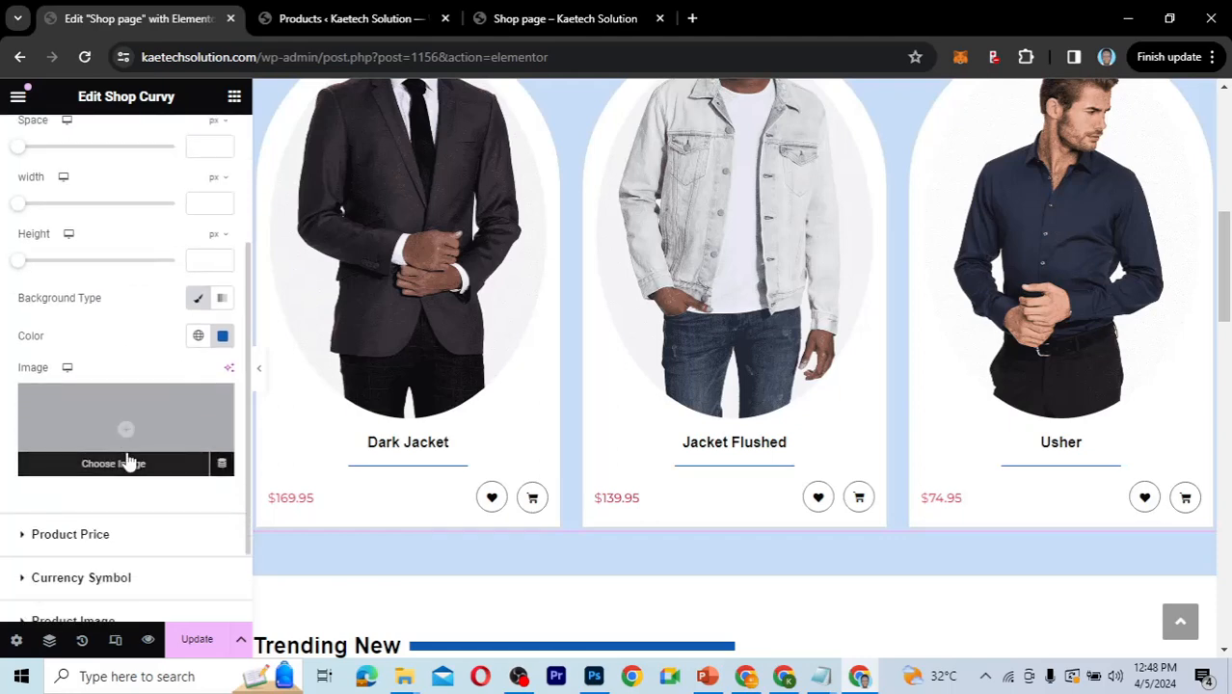
{"action": "scroll", "coordinate": [128, 460], "scroll_direction": "down", "scroll_amount": 2}
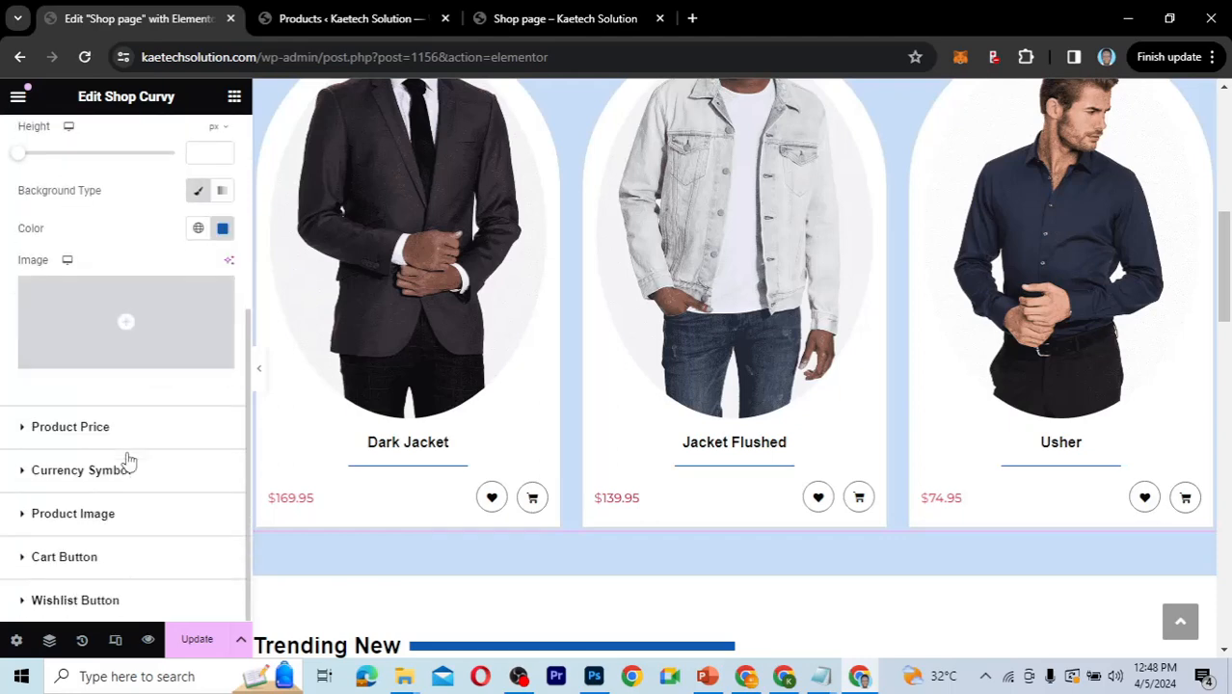
{"action": "left_click", "coordinate": [26, 435]}
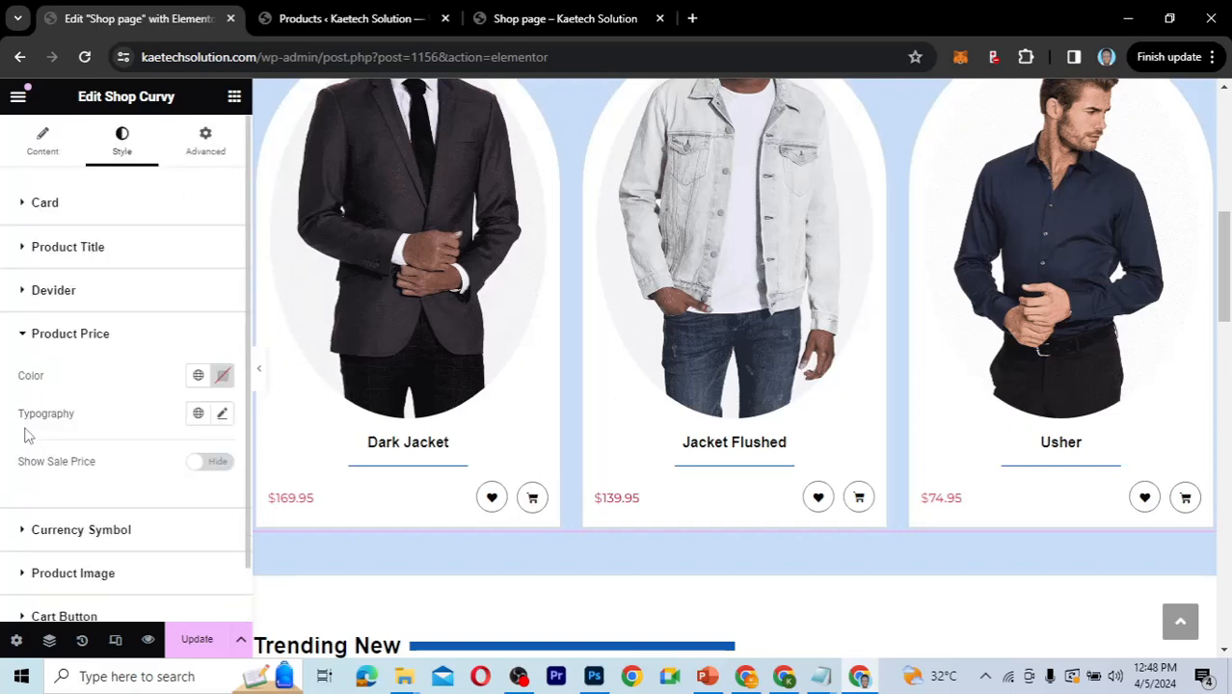
{"action": "scroll", "coordinate": [138, 431], "scroll_direction": "down", "scroll_amount": 1}
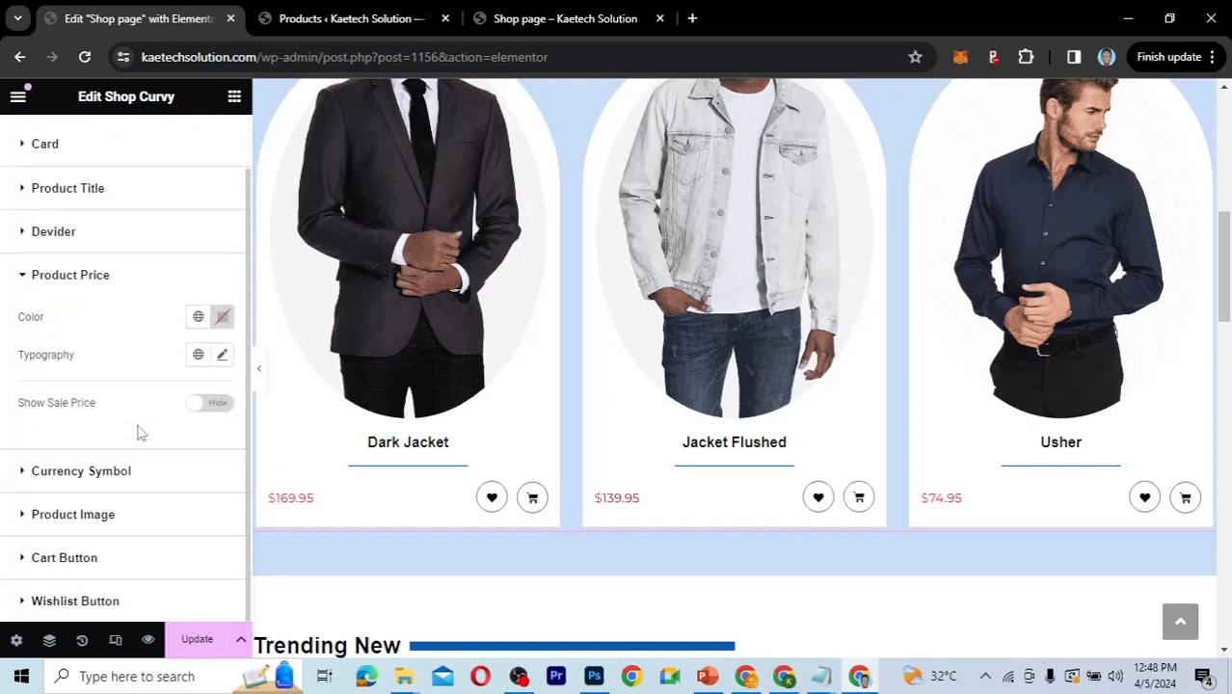
{"action": "left_click", "coordinate": [223, 318]}
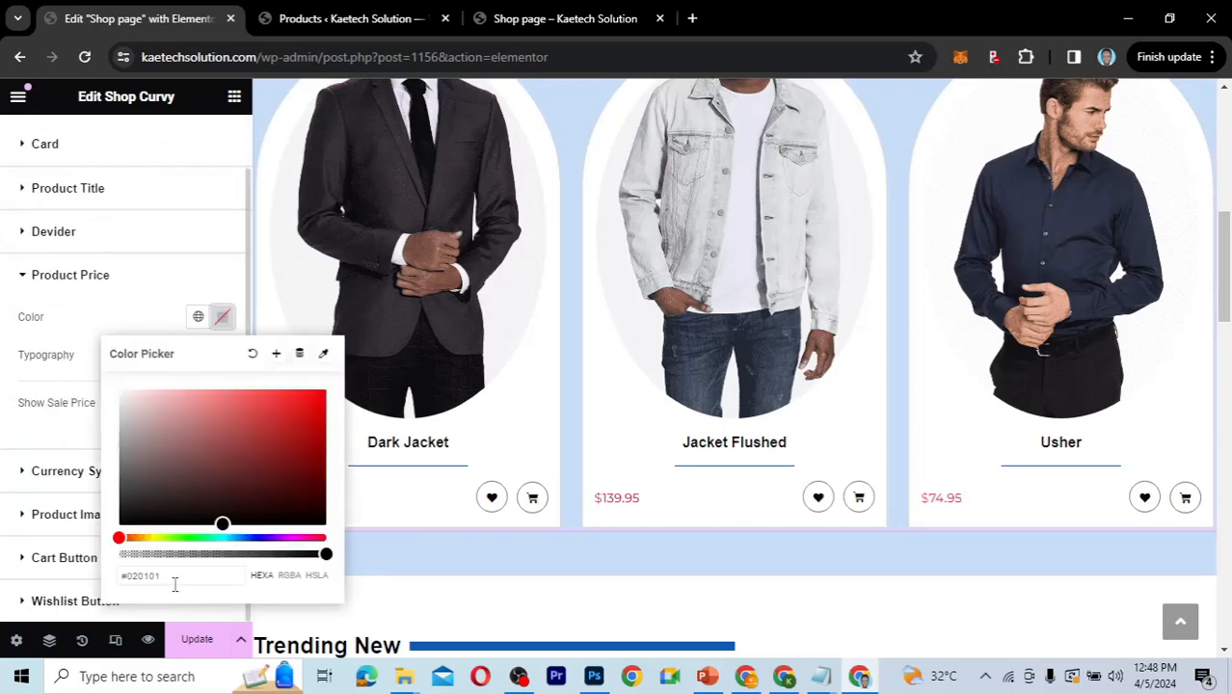
{"action": "left_click", "coordinate": [119, 575]}
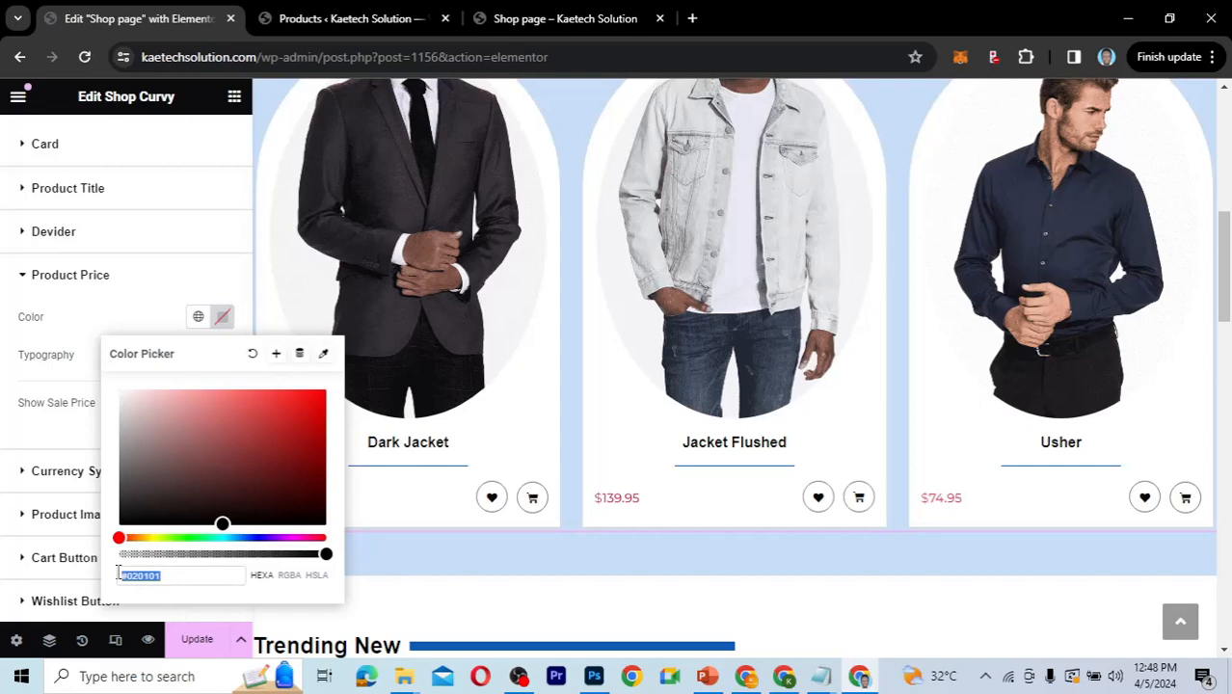
{"action": "type", "text": "#125CB1"}
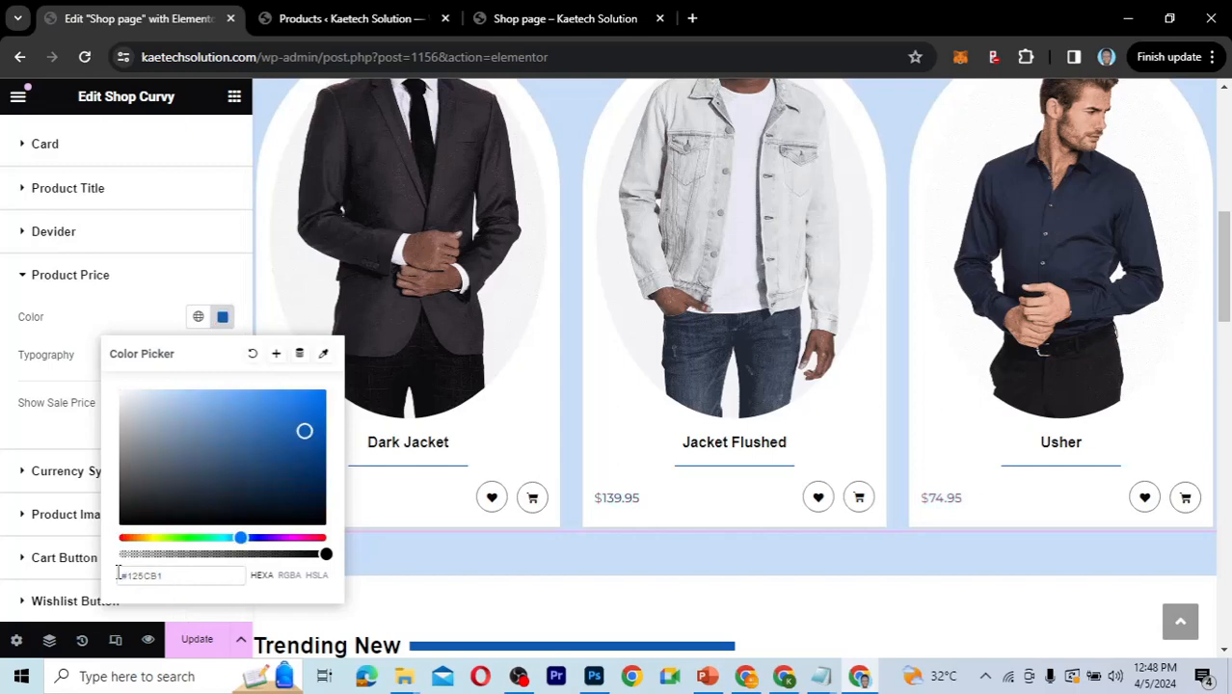
{"action": "left_click", "coordinate": [150, 308]}
{"action": "left_click", "coordinate": [144, 279]}
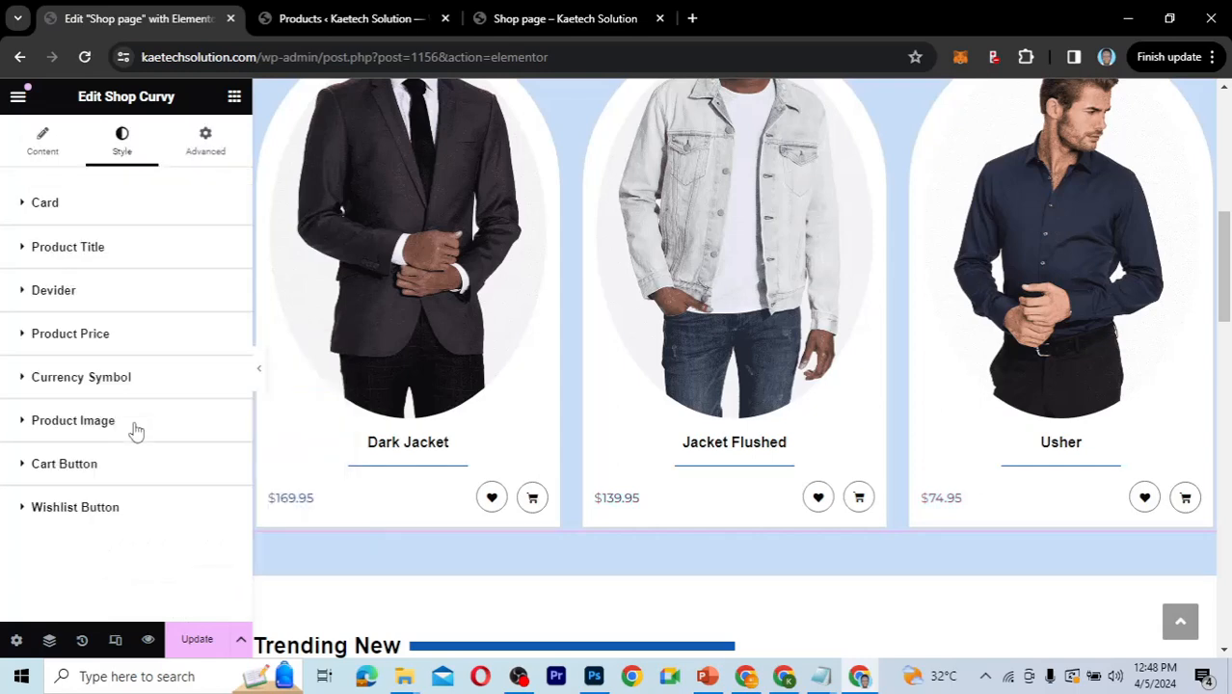
{"action": "left_click", "coordinate": [26, 336]}
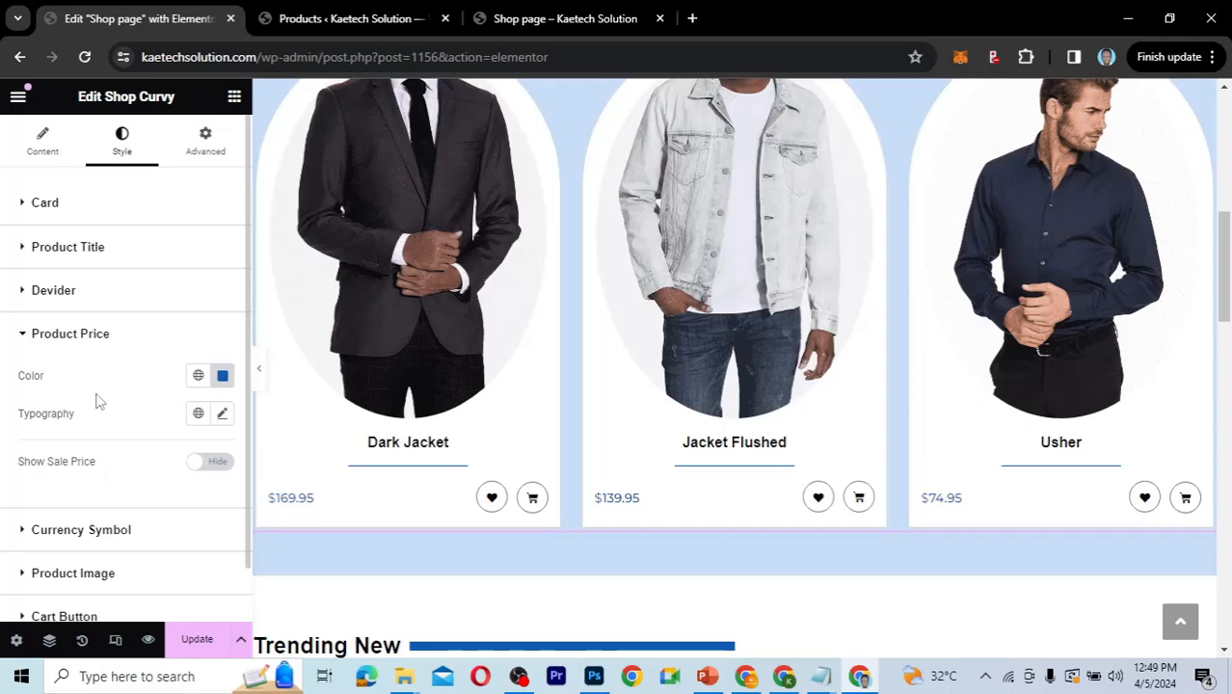
{"action": "left_click", "coordinate": [24, 339]}
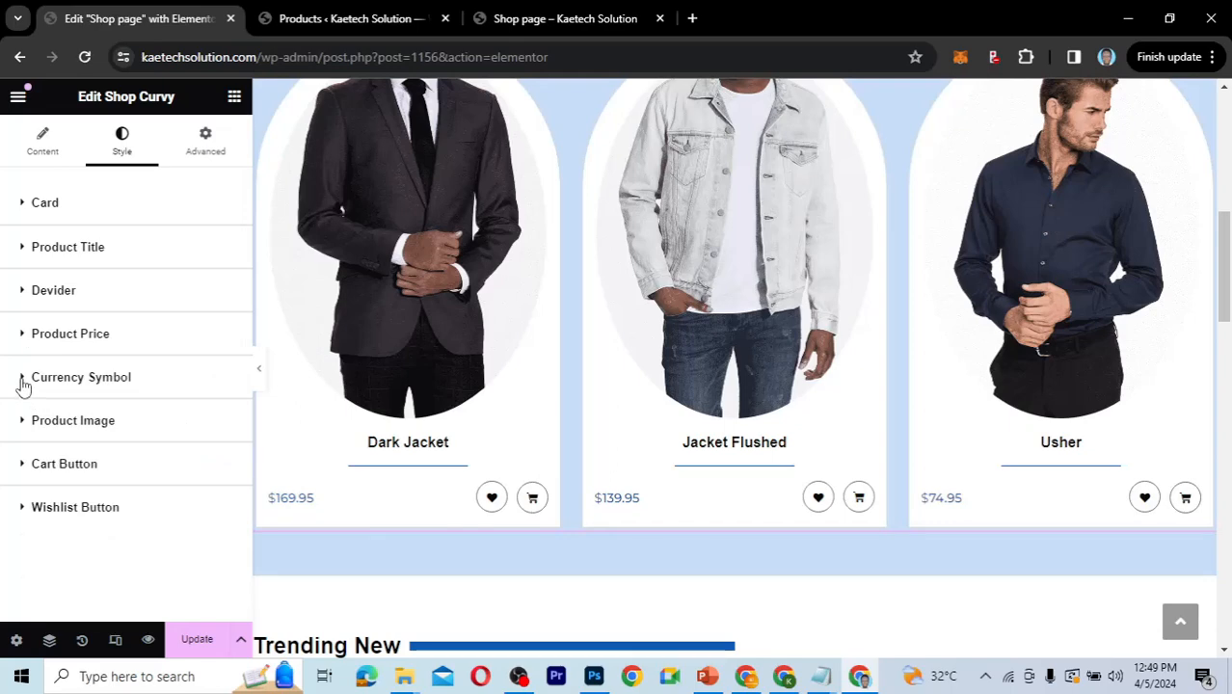
Step: Set the Featured Products cart button's normal icon colour to white #FFFFFF and its background to the copied blue #125CB1
{"action": "left_click", "coordinate": [25, 380]}
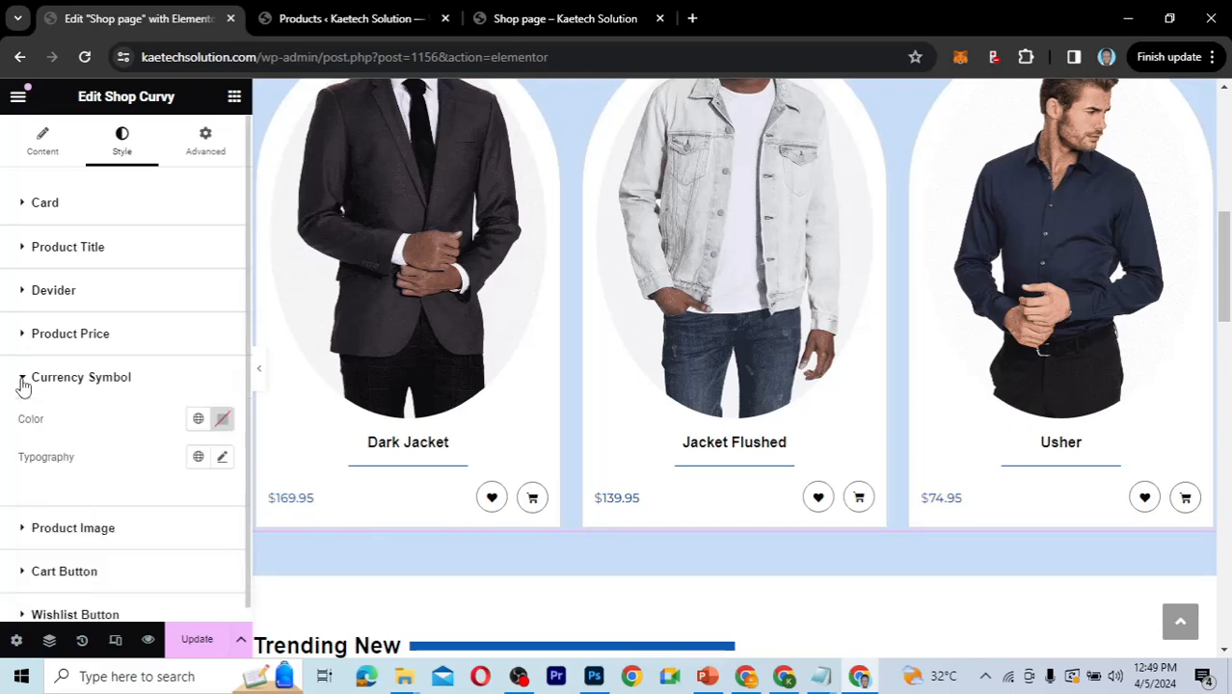
{"action": "left_click", "coordinate": [23, 382]}
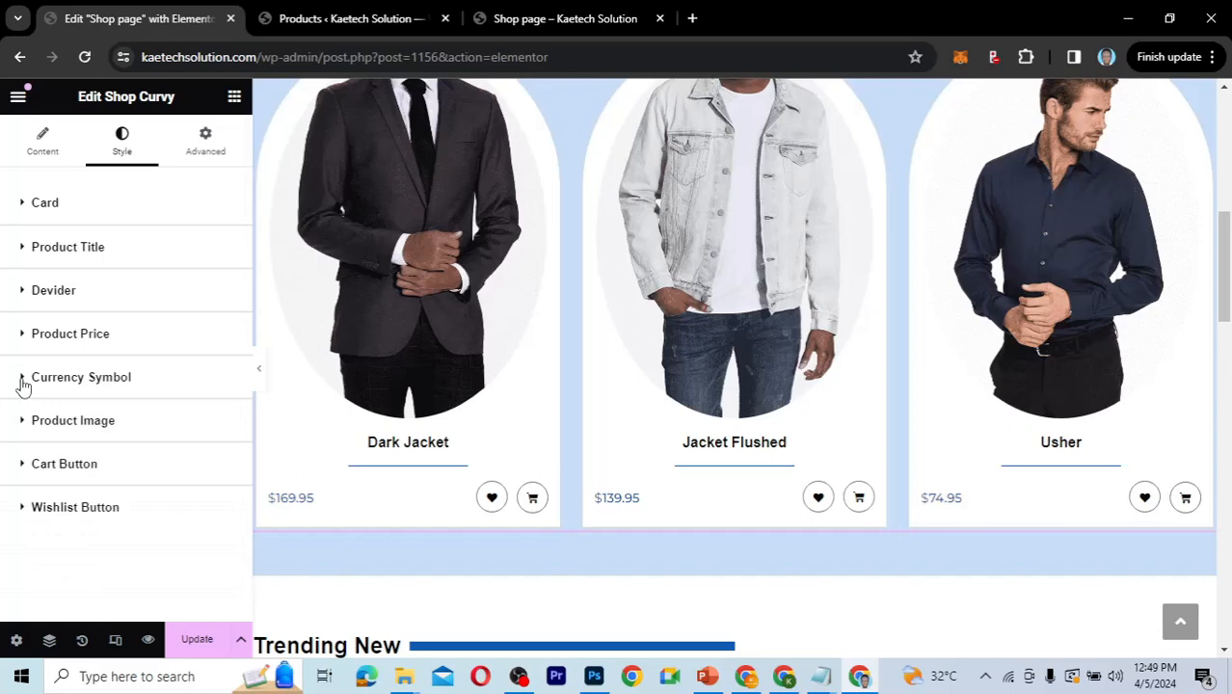
{"action": "left_click", "coordinate": [24, 465]}
{"action": "scroll", "coordinate": [139, 461], "scroll_direction": "down", "scroll_amount": 2}
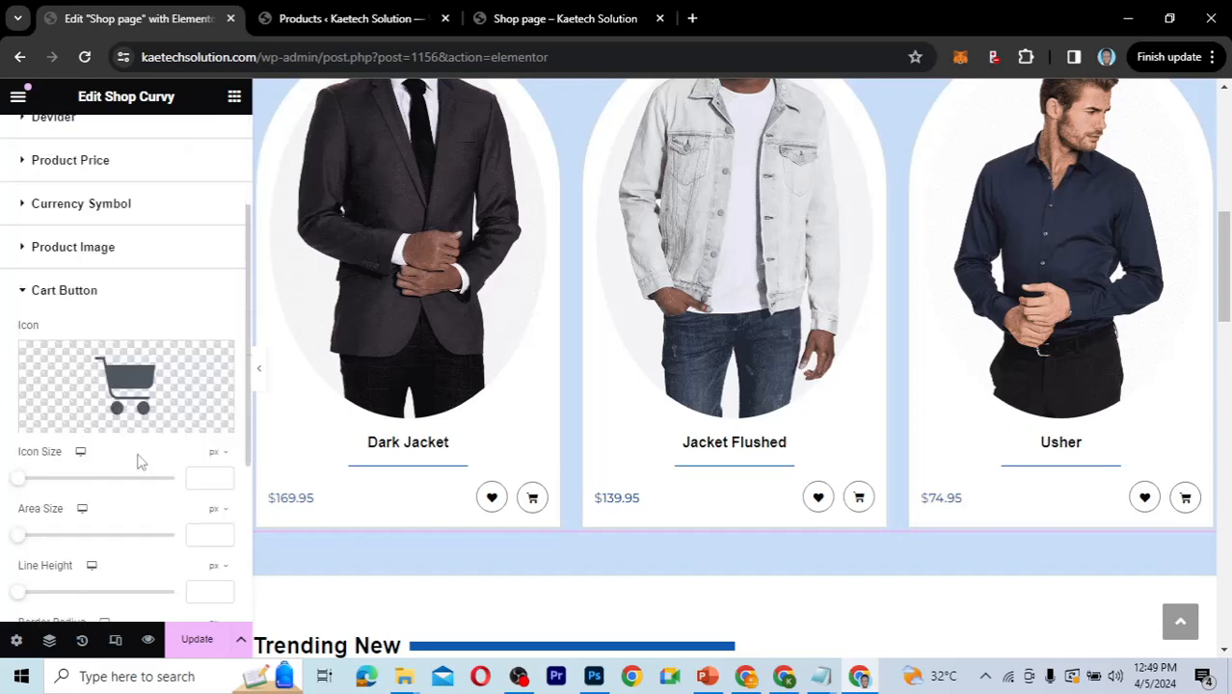
{"action": "scroll", "coordinate": [140, 461], "scroll_direction": "down", "scroll_amount": 3}
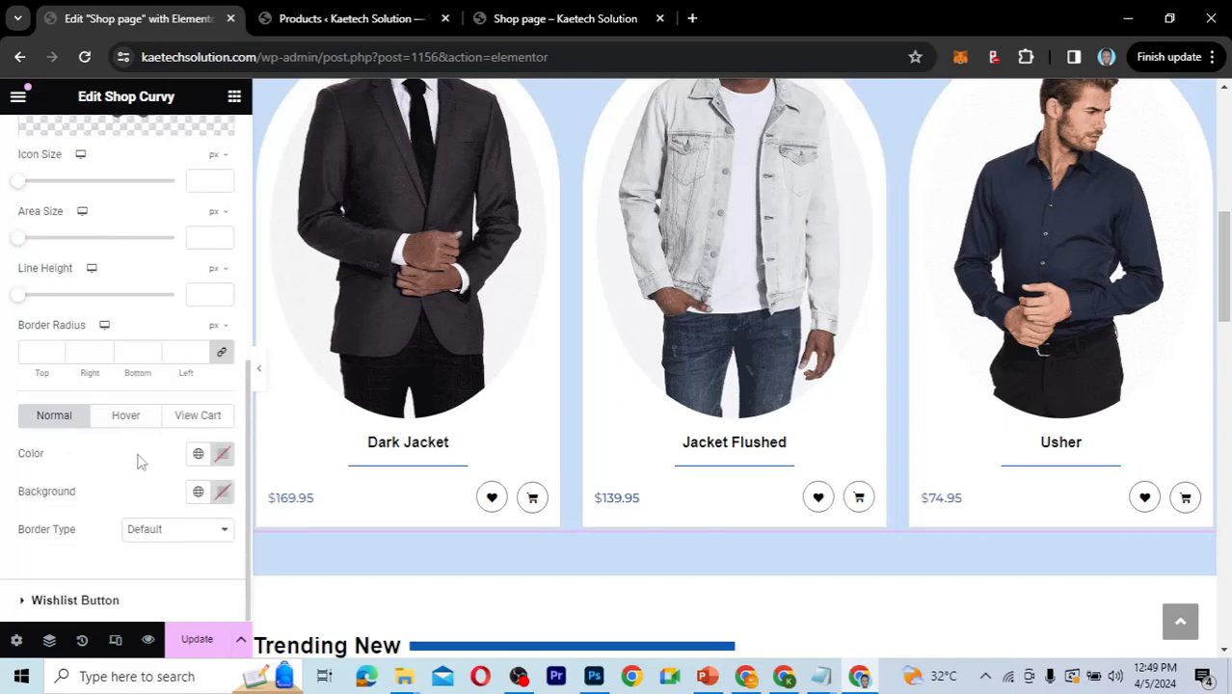
{"action": "left_click", "coordinate": [223, 455]}
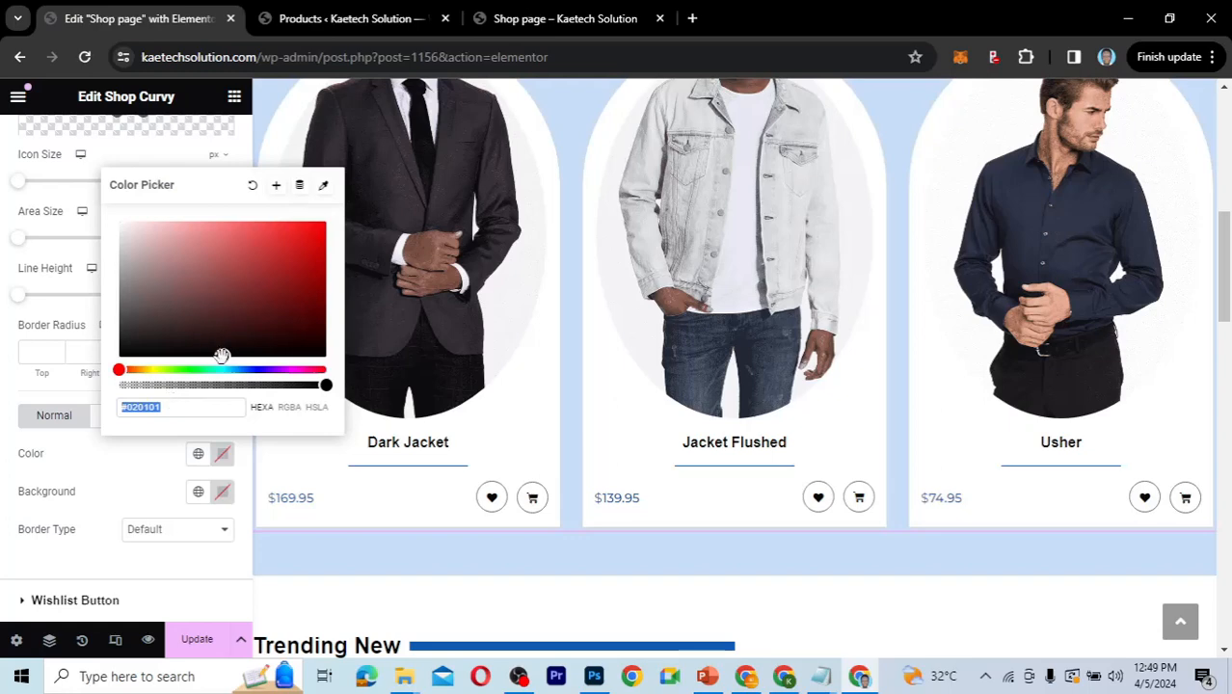
{"action": "type", "text": "#FFFFFF"}
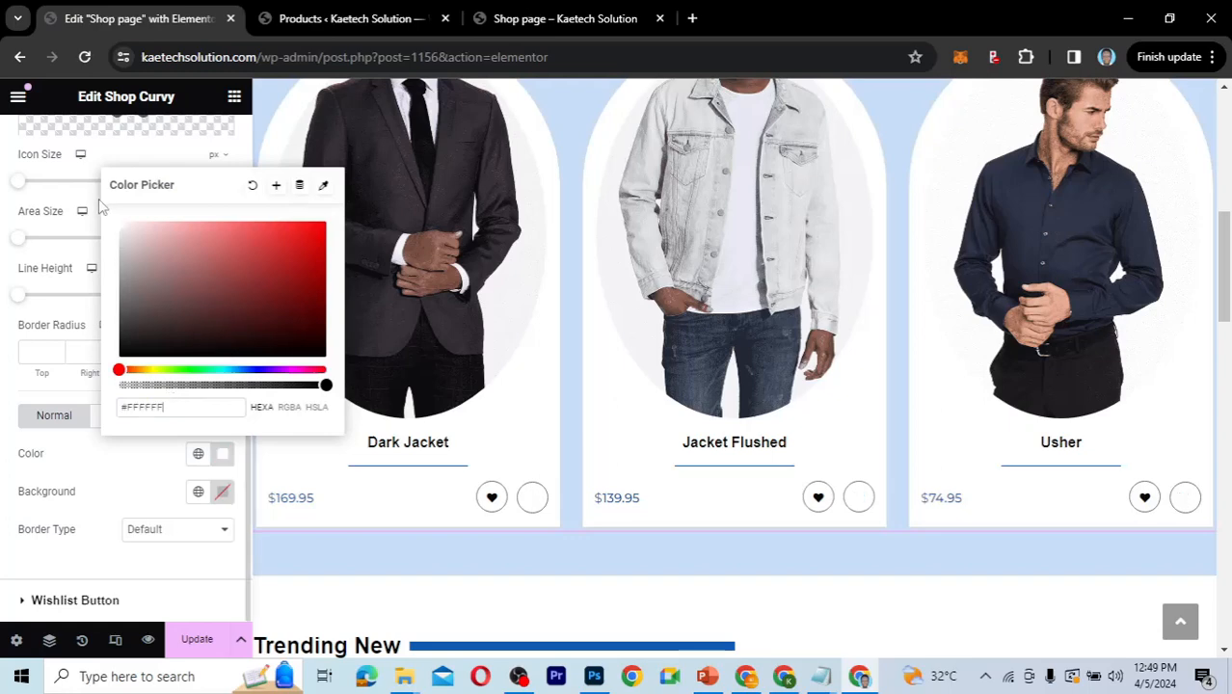
{"action": "left_click", "coordinate": [223, 492]}
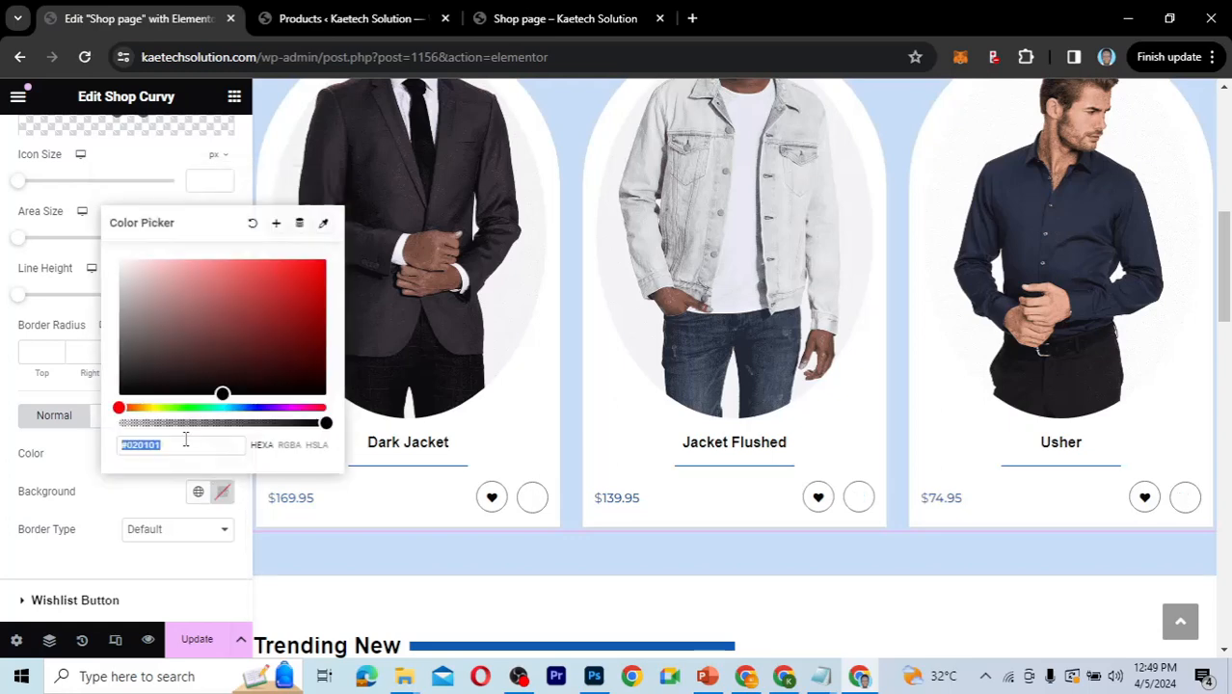
{"action": "type", "text": "#125CB1"}
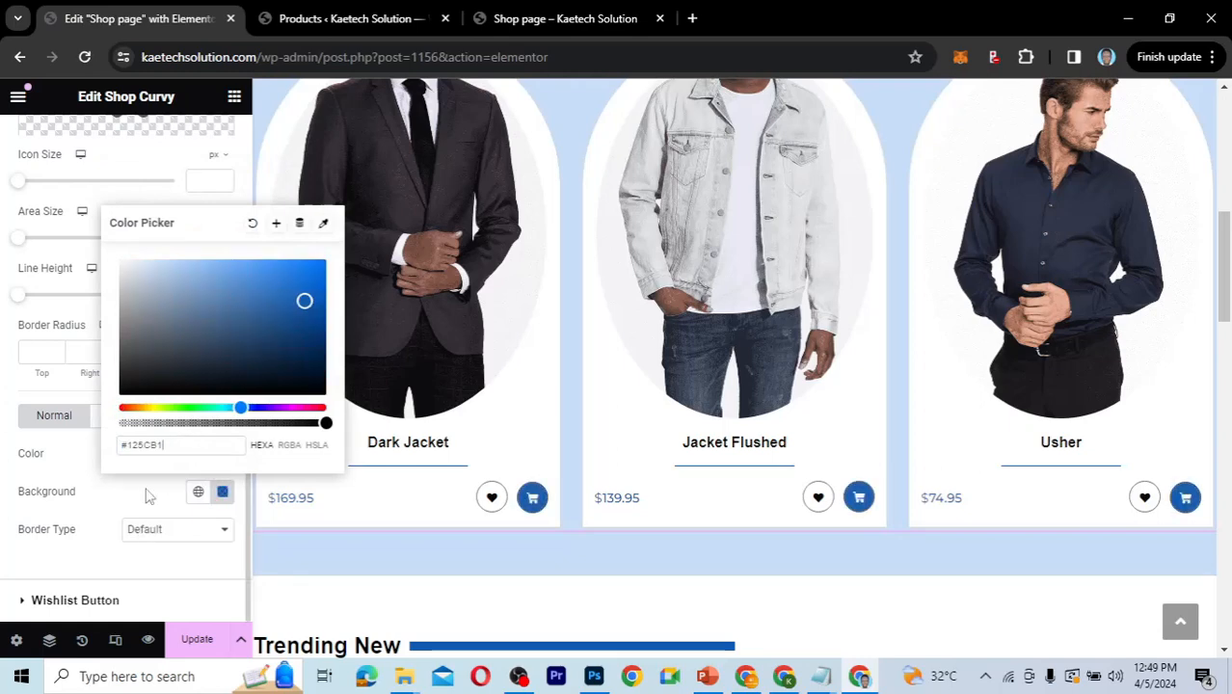
{"action": "left_click", "coordinate": [145, 496]}
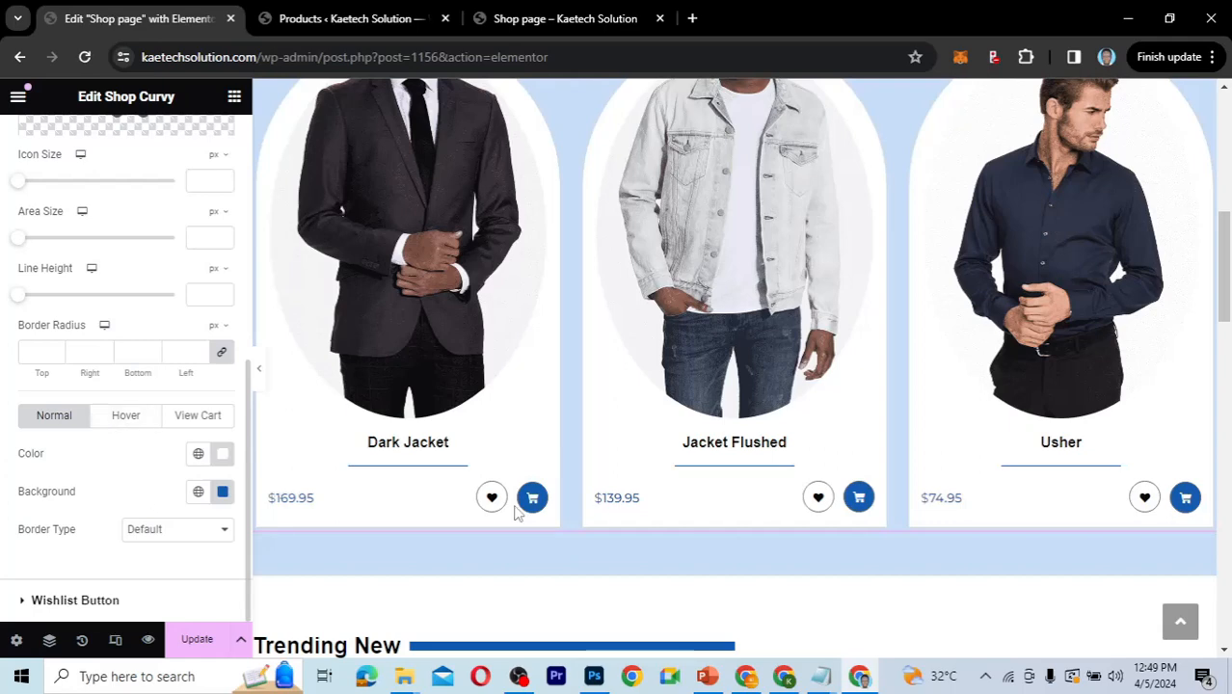
Step: Set the cart button's hover icon colour to the copied blue #125CB1
{"action": "left_click", "coordinate": [119, 420]}
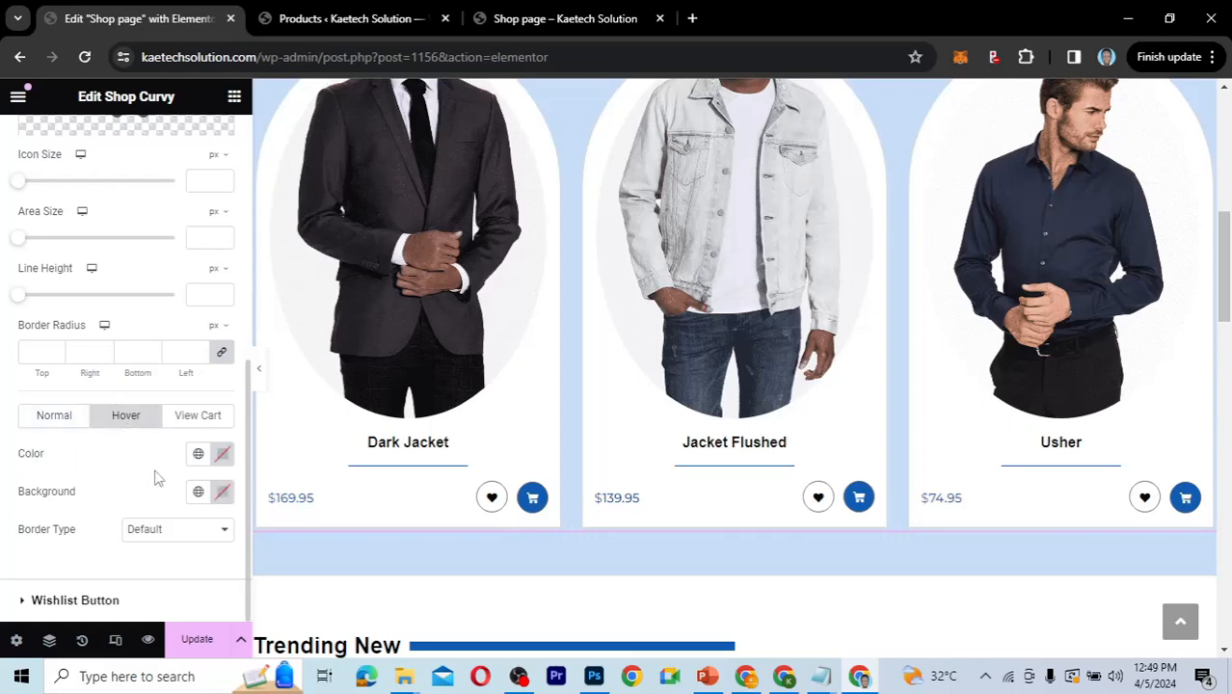
{"action": "left_click", "coordinate": [222, 459]}
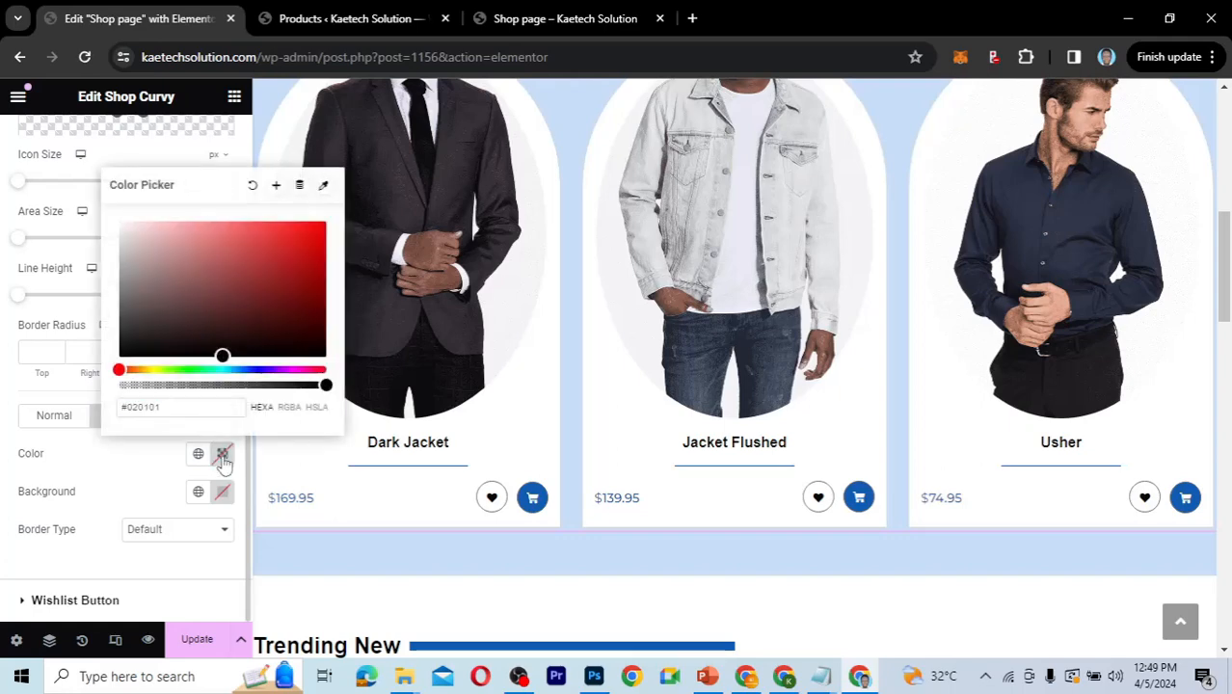
{"action": "left_click", "coordinate": [221, 459]}
{"action": "left_click", "coordinate": [222, 459]}
{"action": "type", "text": "#125CB1"}
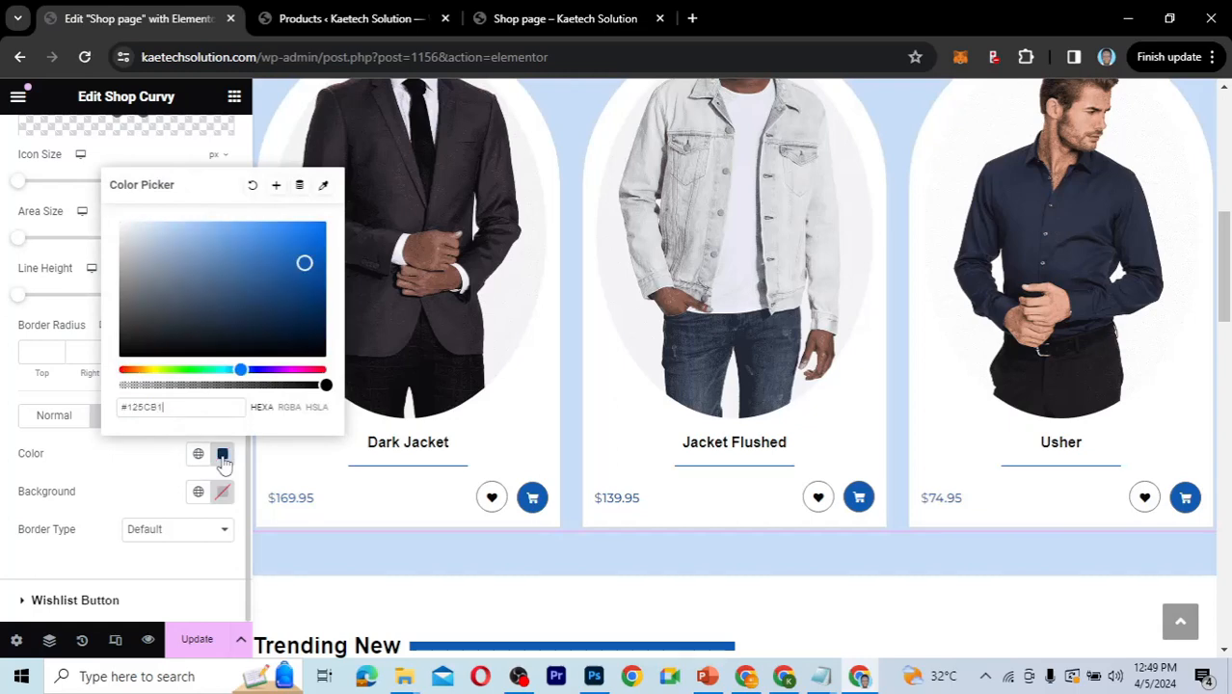
Step: Give the cart button's hover state a very pale tint of blue #125CB1 as background and set its border type to None
{"action": "left_click", "coordinate": [222, 491]}
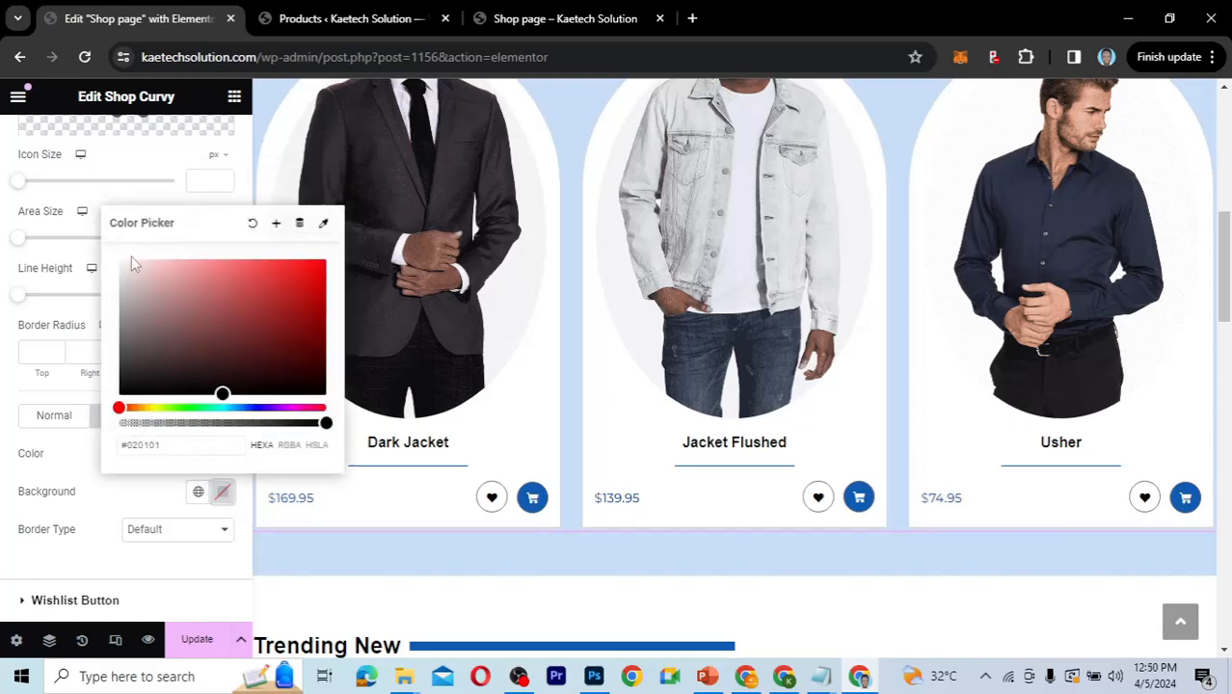
{"action": "left_click_drag", "start_coordinate": [123, 271], "coordinate": [100, 243]}
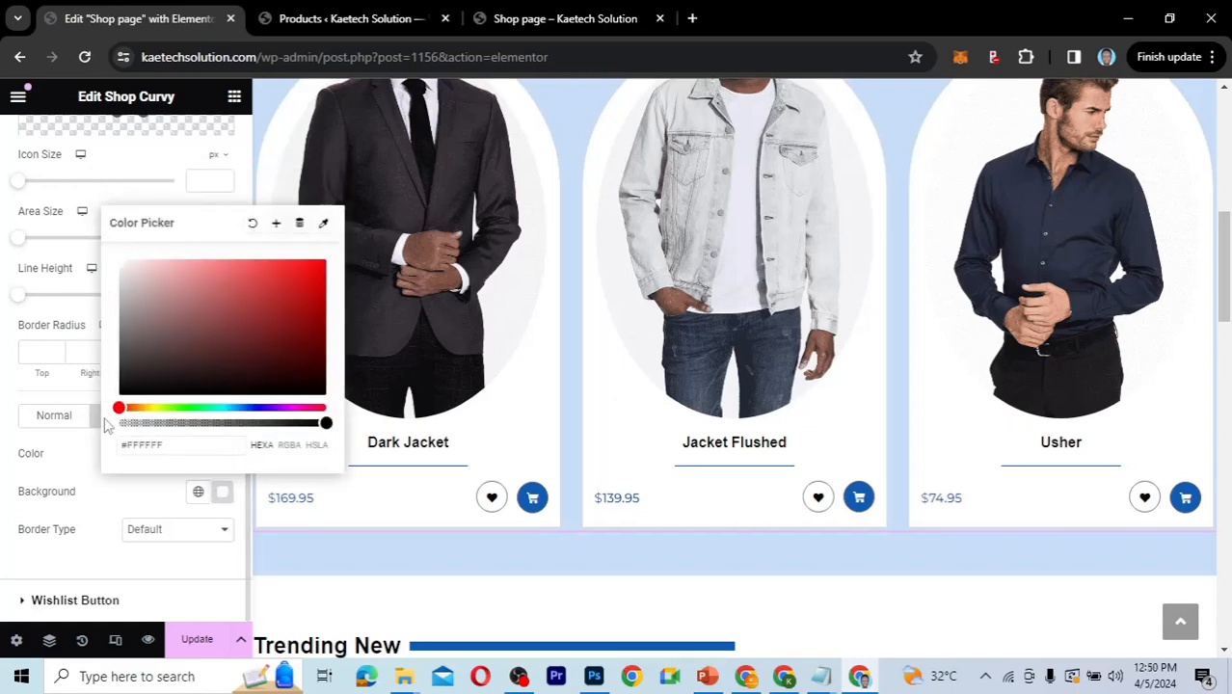
{"action": "left_click_drag", "start_coordinate": [175, 448], "coordinate": [106, 451]}
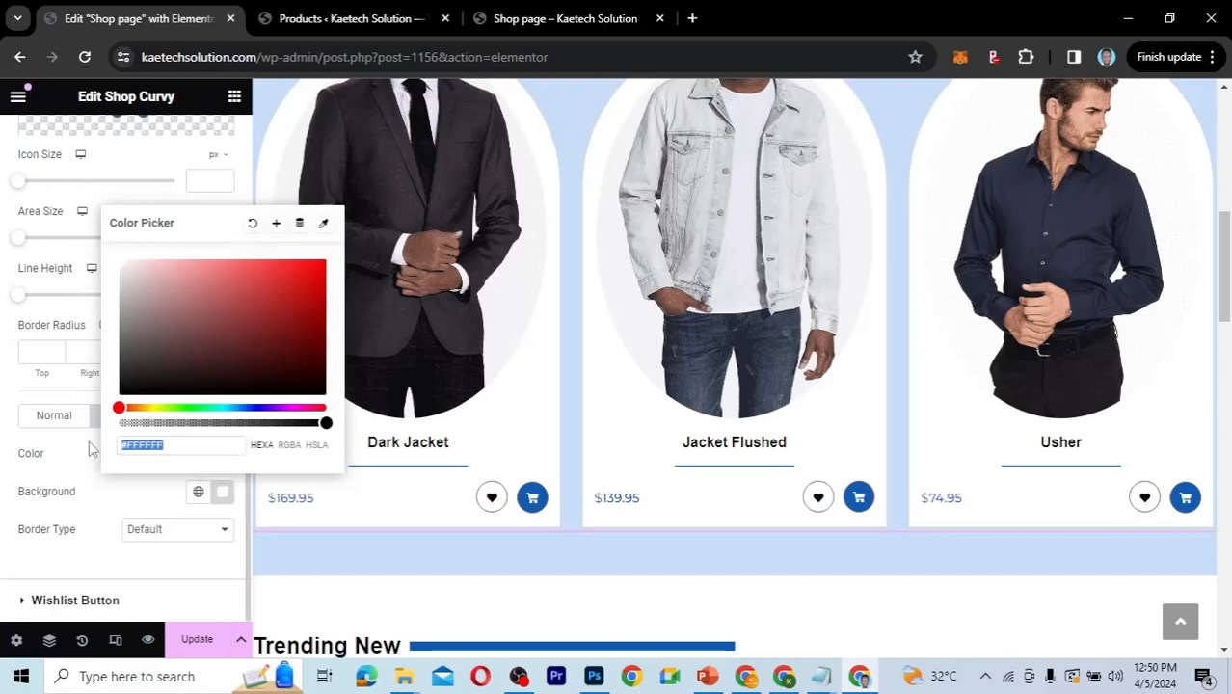
{"action": "type", "text": "#125CB1"}
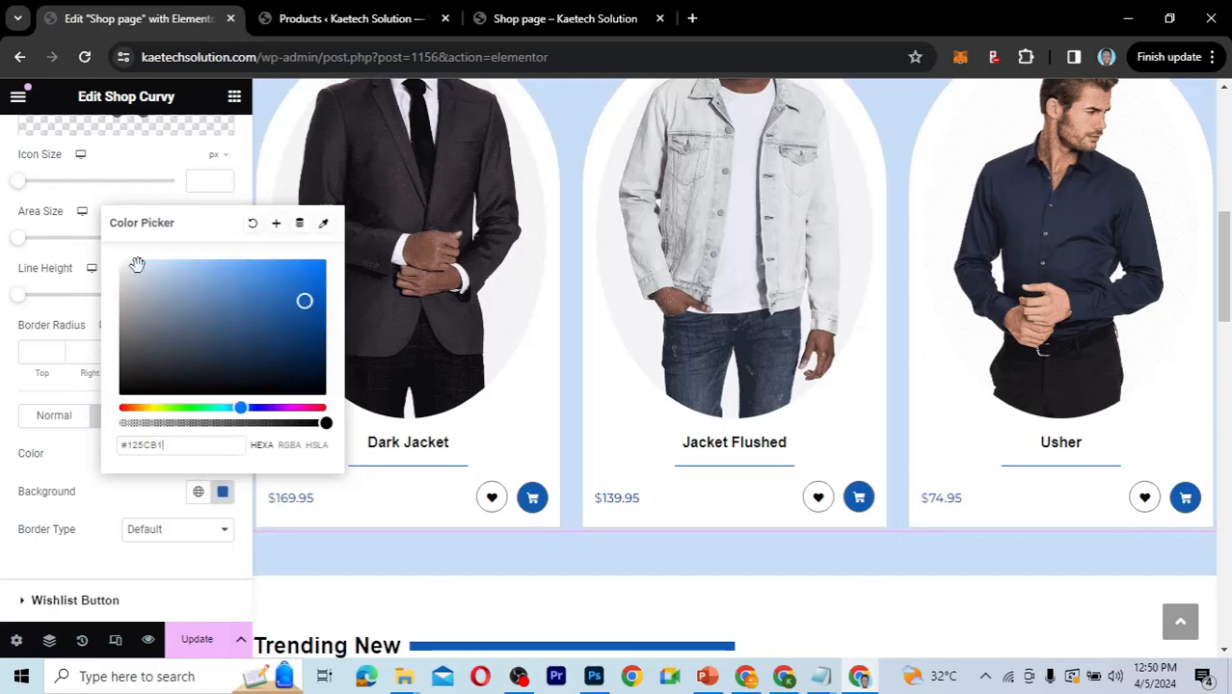
{"action": "mouse_move", "coordinate": [137, 263]}
{"action": "left_mouse_down"}
{"action": "mouse_move", "coordinate": [128, 258]}
{"action": "mouse_move", "coordinate": [137, 258]}
{"action": "left_mouse_up"}
{"action": "left_click", "coordinate": [108, 506]}
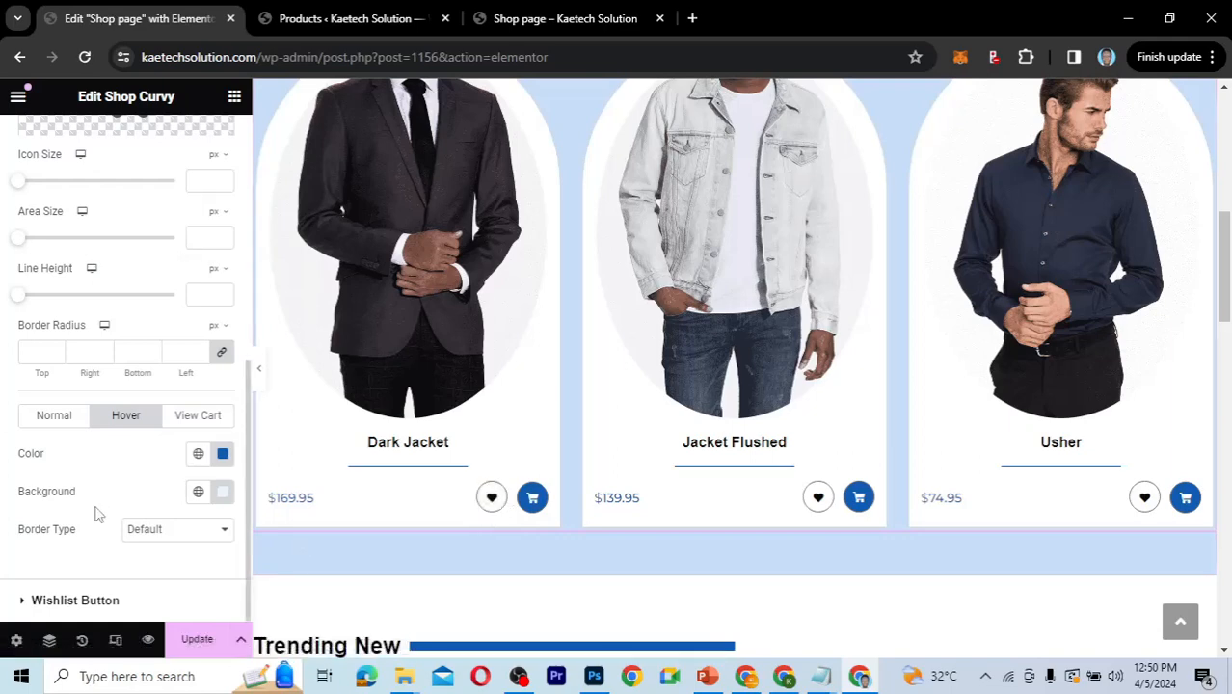
{"action": "left_click", "coordinate": [145, 531]}
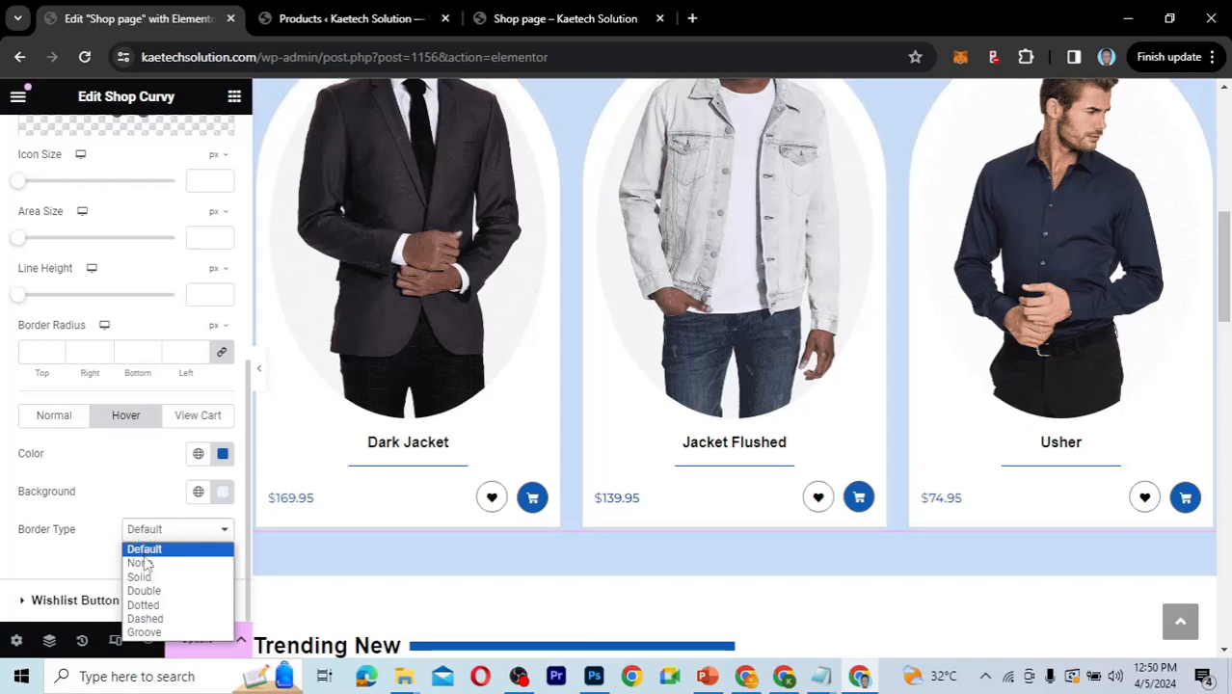
{"action": "left_click", "coordinate": [143, 563]}
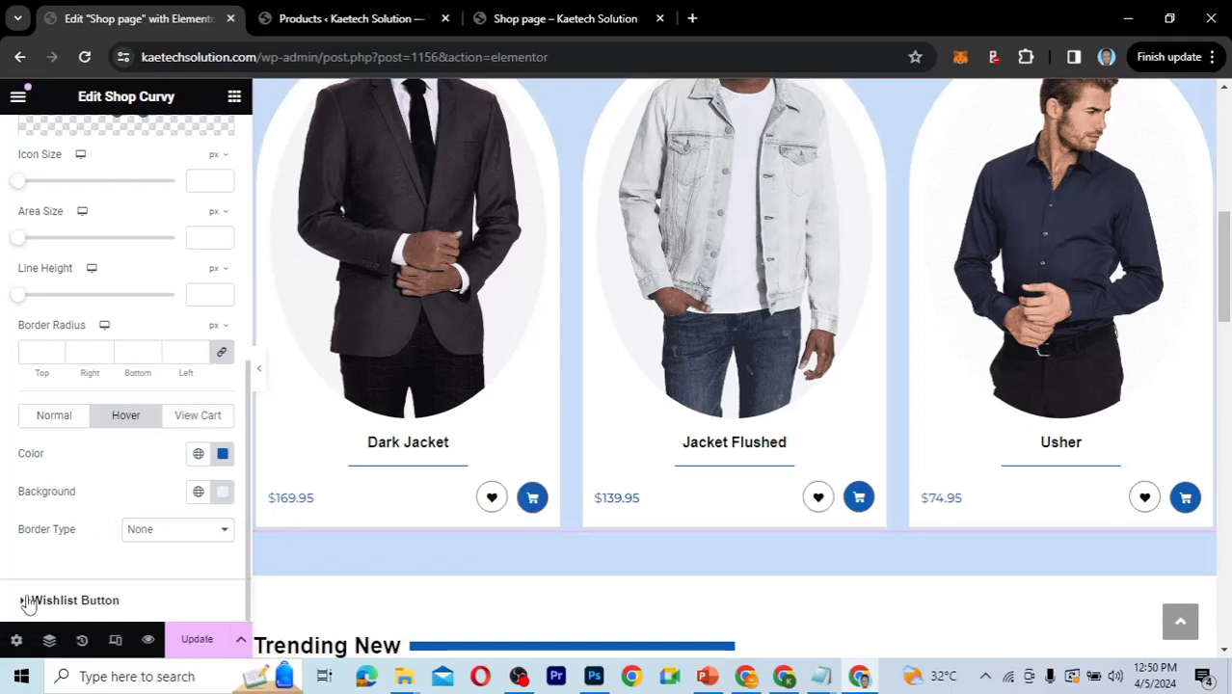
Step: Set the Featured Products wishlist button's normal icon colour to the copied blue #125CB1
{"action": "left_click", "coordinate": [75, 600]}
{"action": "scroll", "coordinate": [112, 526], "scroll_direction": "down", "scroll_amount": 5}
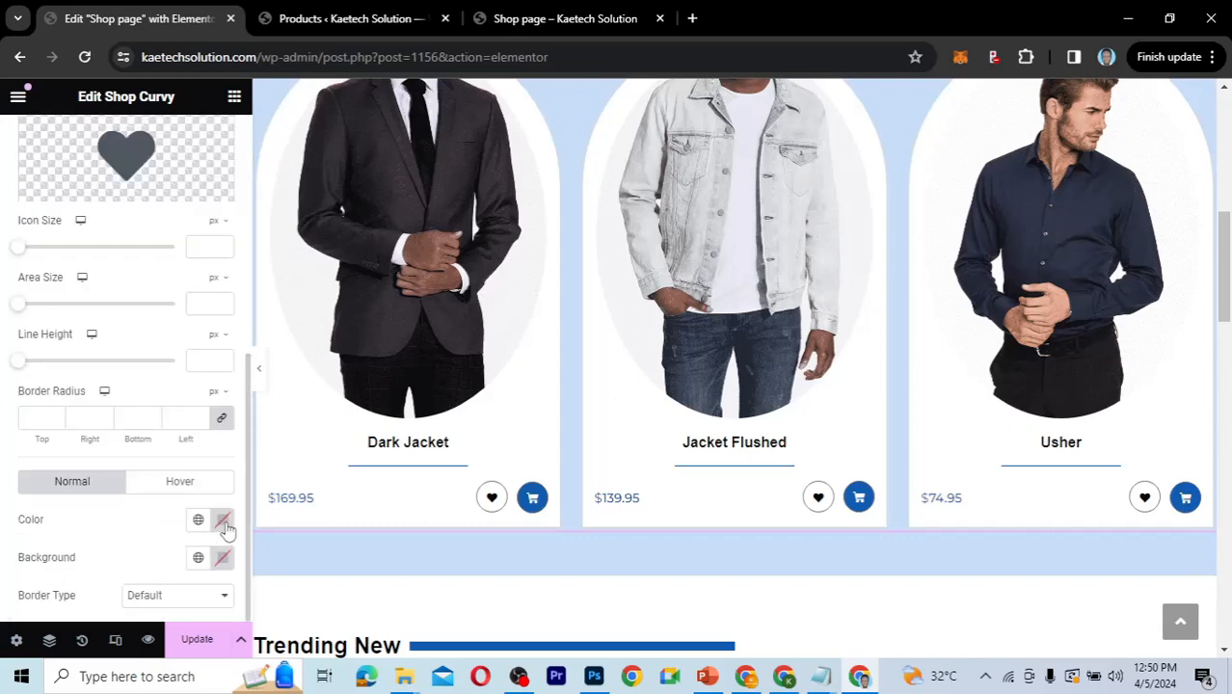
{"action": "left_click", "coordinate": [223, 521]}
{"action": "type", "text": "#125CB1"}
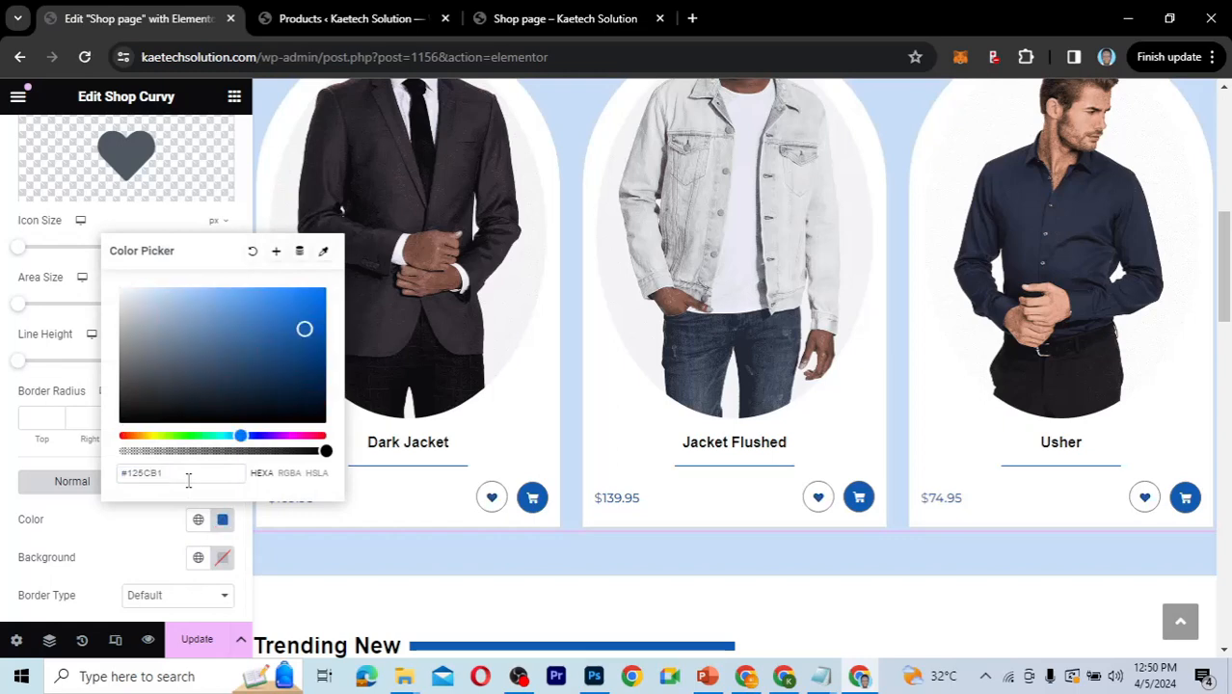
{"action": "left_click", "coordinate": [146, 539]}
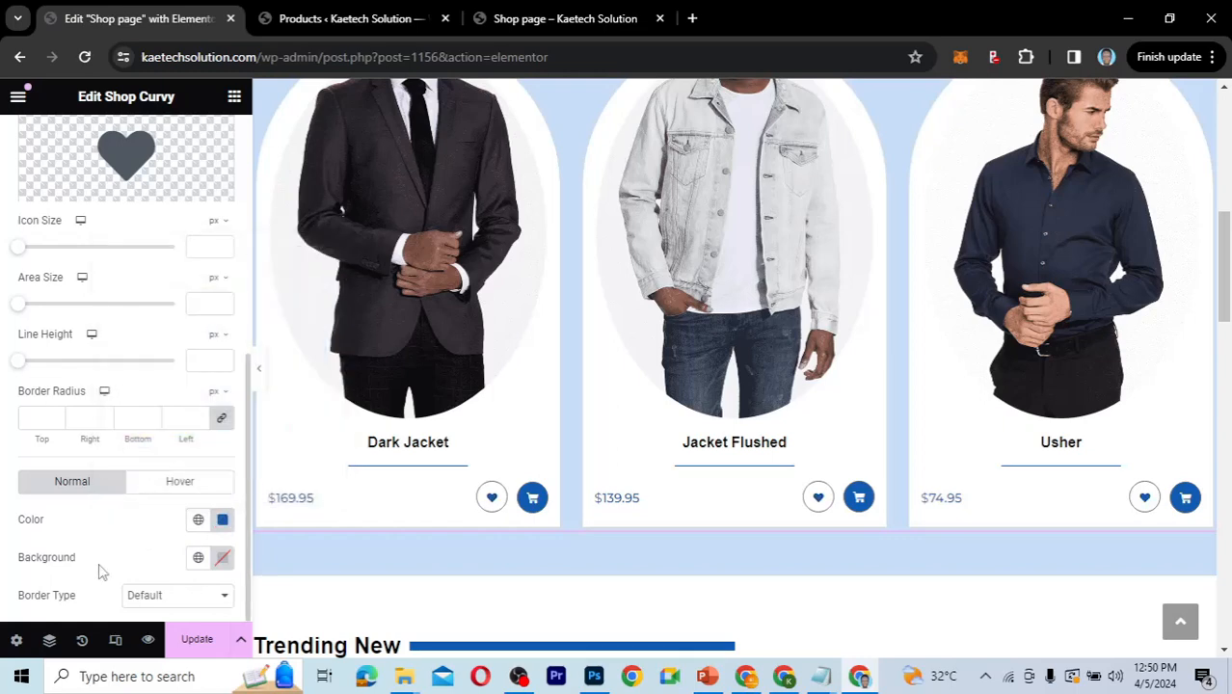
Step: Give the wishlist button's normal state a pale blue #E1EFFF background and set its border type to None
{"action": "left_click", "coordinate": [222, 559]}
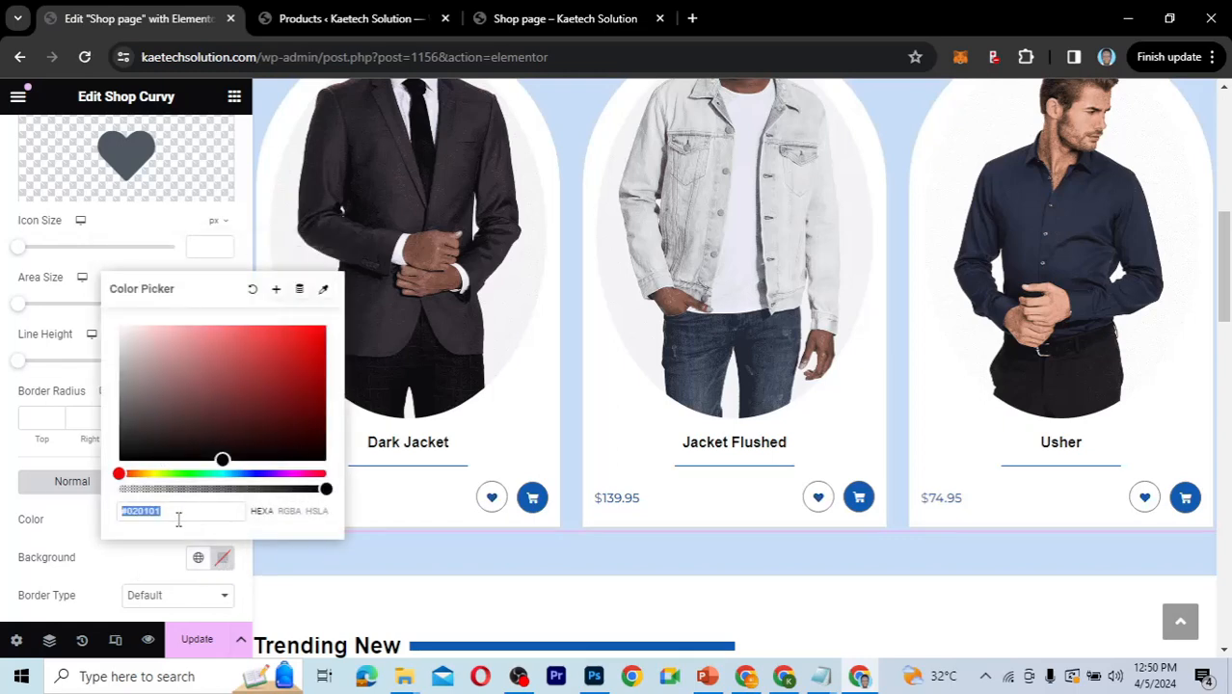
{"action": "type", "text": "#125CB1"}
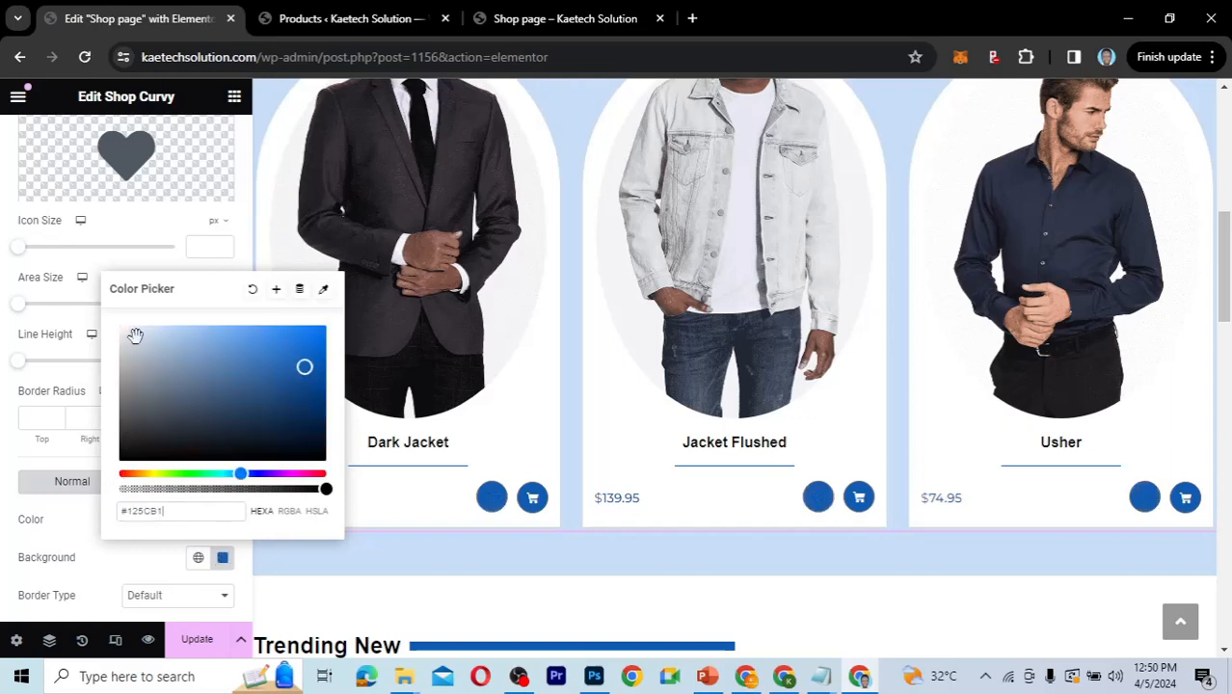
{"action": "mouse_move", "coordinate": [136, 335]}
{"action": "left_mouse_down"}
{"action": "mouse_move", "coordinate": [143, 314]}
{"action": "mouse_move", "coordinate": [143, 326]}
{"action": "left_mouse_up"}
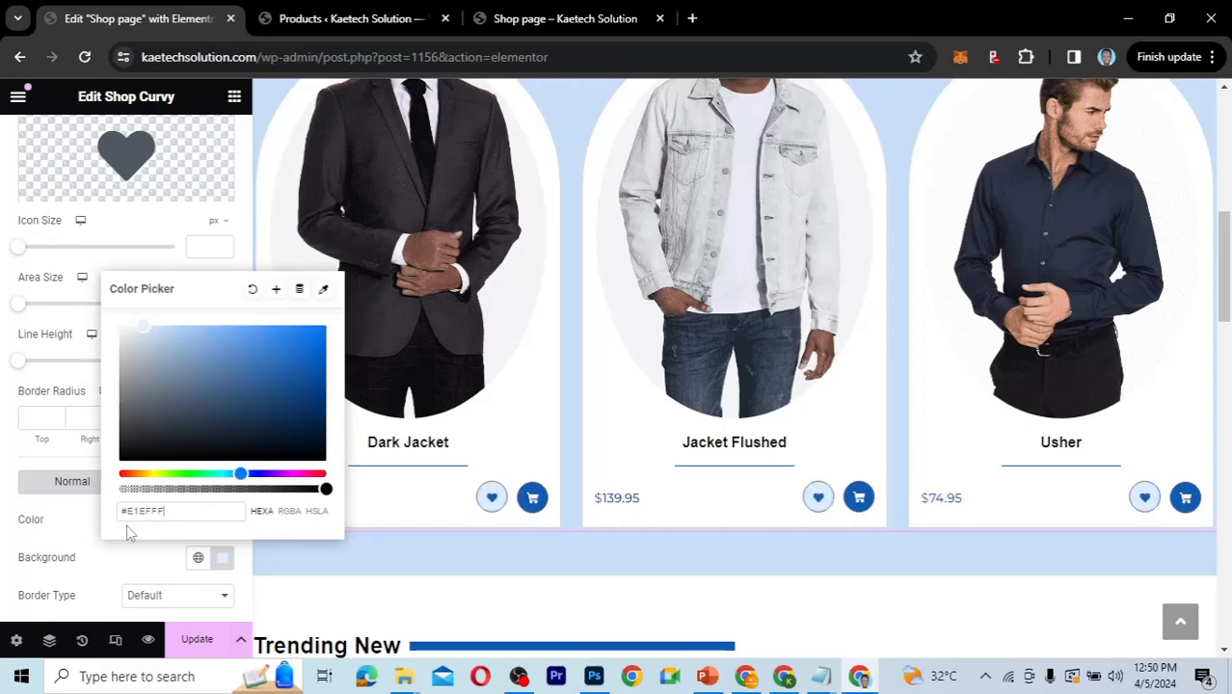
{"action": "left_click", "coordinate": [130, 570]}
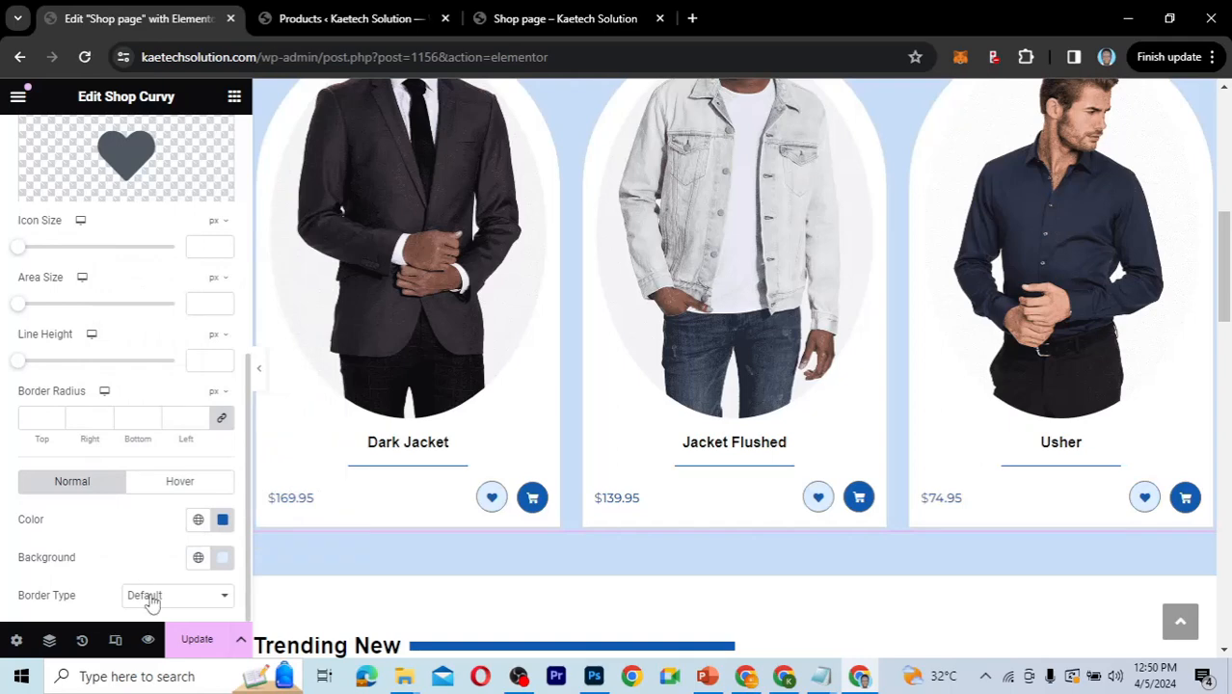
{"action": "left_click", "coordinate": [145, 594]}
{"action": "left_click", "coordinate": [151, 507]}
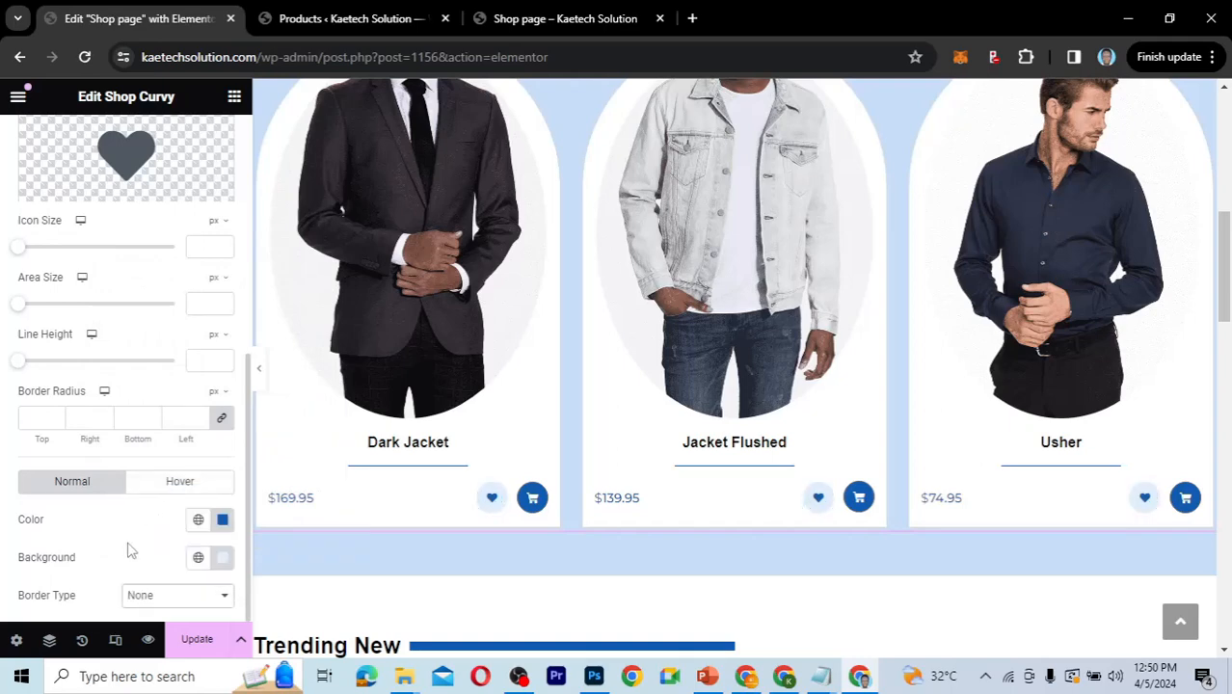
Step: Set the wishlist button's hover icon colour to white #FFFFFF and its hover background to the copied blue #125CB1
{"action": "left_click", "coordinate": [154, 490]}
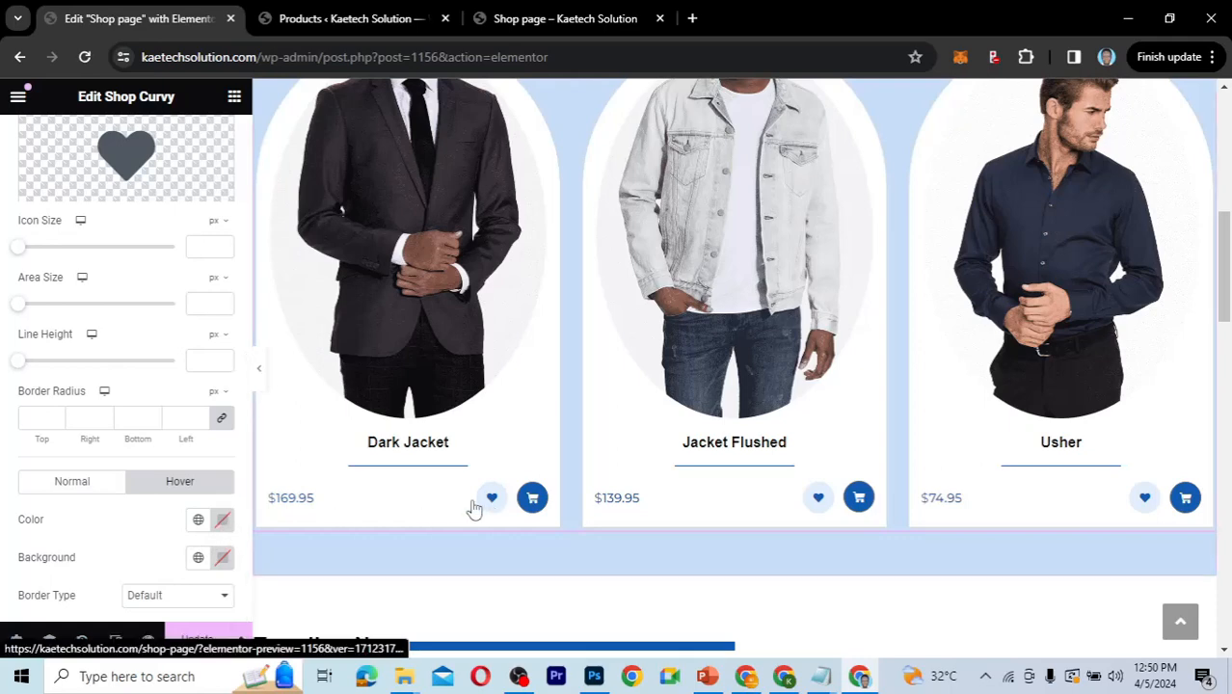
{"action": "left_click", "coordinate": [223, 521]}
{"action": "left_click_drag", "start_coordinate": [130, 300], "coordinate": [113, 278]}
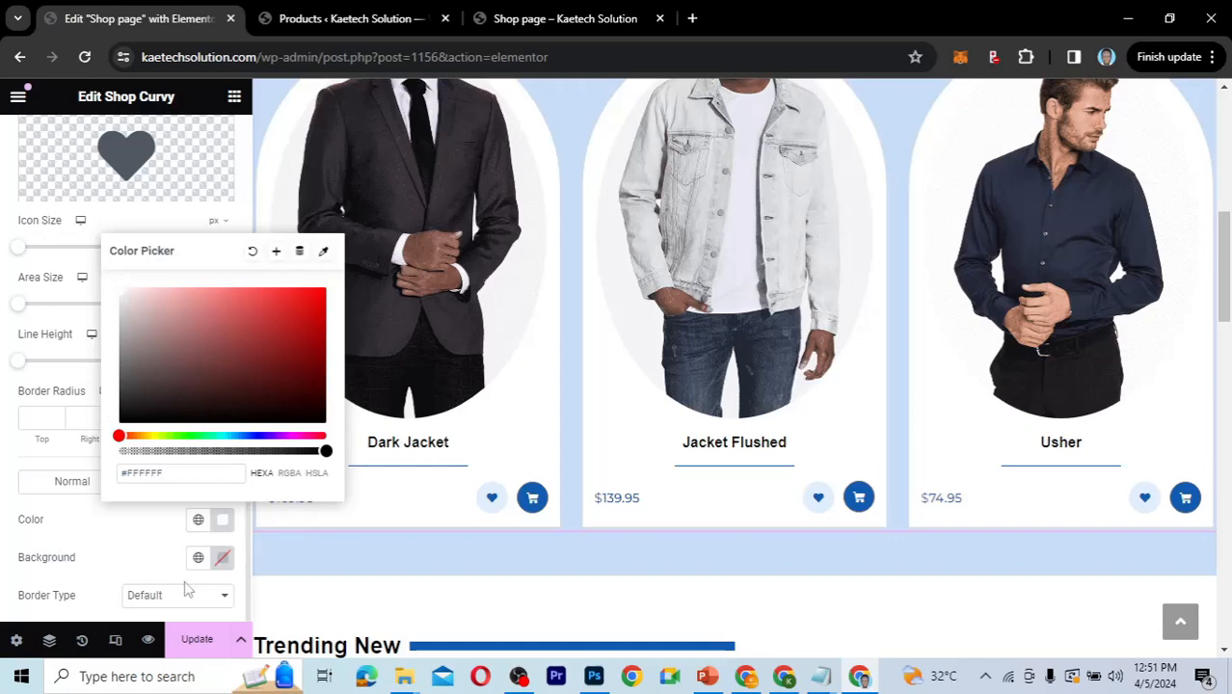
{"action": "left_click", "coordinate": [223, 557]}
{"action": "double_click", "coordinate": [187, 511]}
{"action": "type", "text": "#125CB1"}
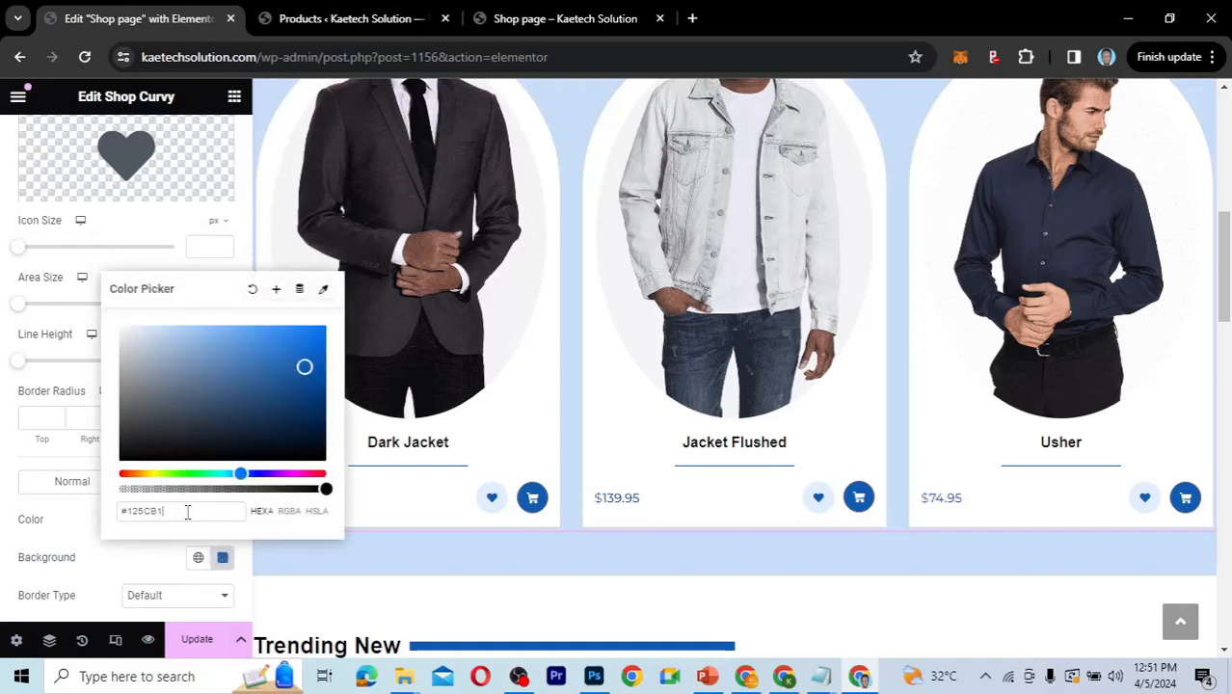
{"action": "left_click", "coordinate": [159, 571]}
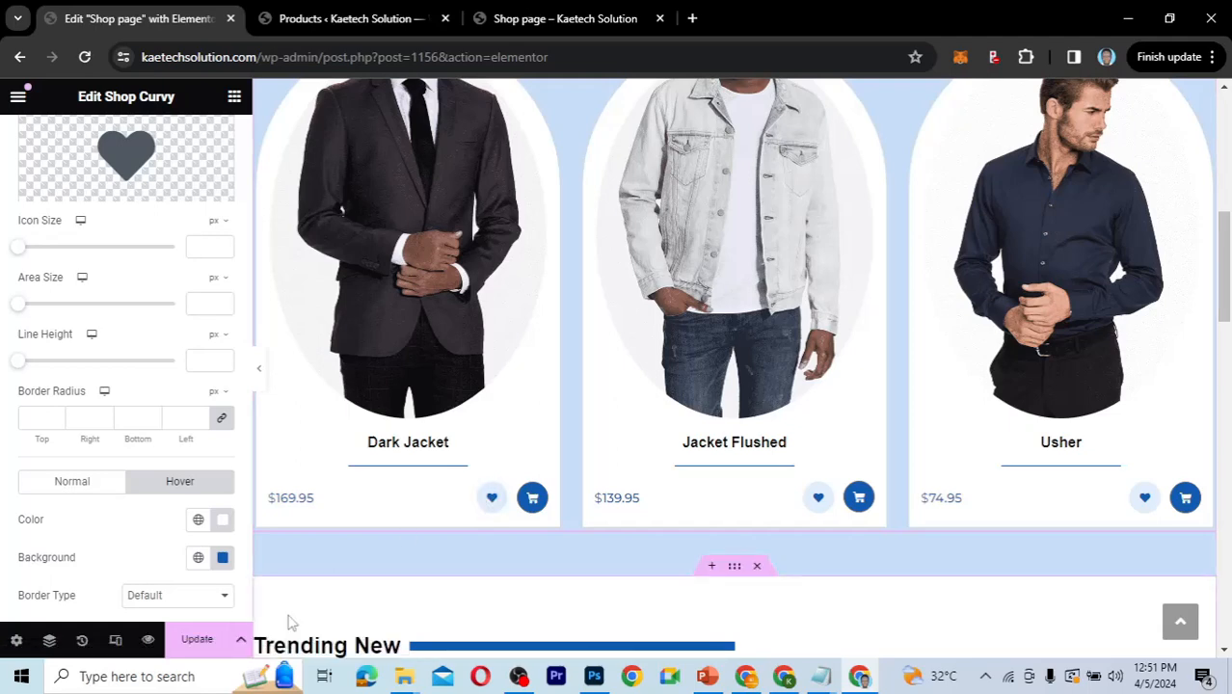
Step: Look over the Featured Products section and set the wishlist button's hover border type to None
{"action": "scroll", "coordinate": [662, 573], "scroll_direction": "up", "scroll_amount": 2}
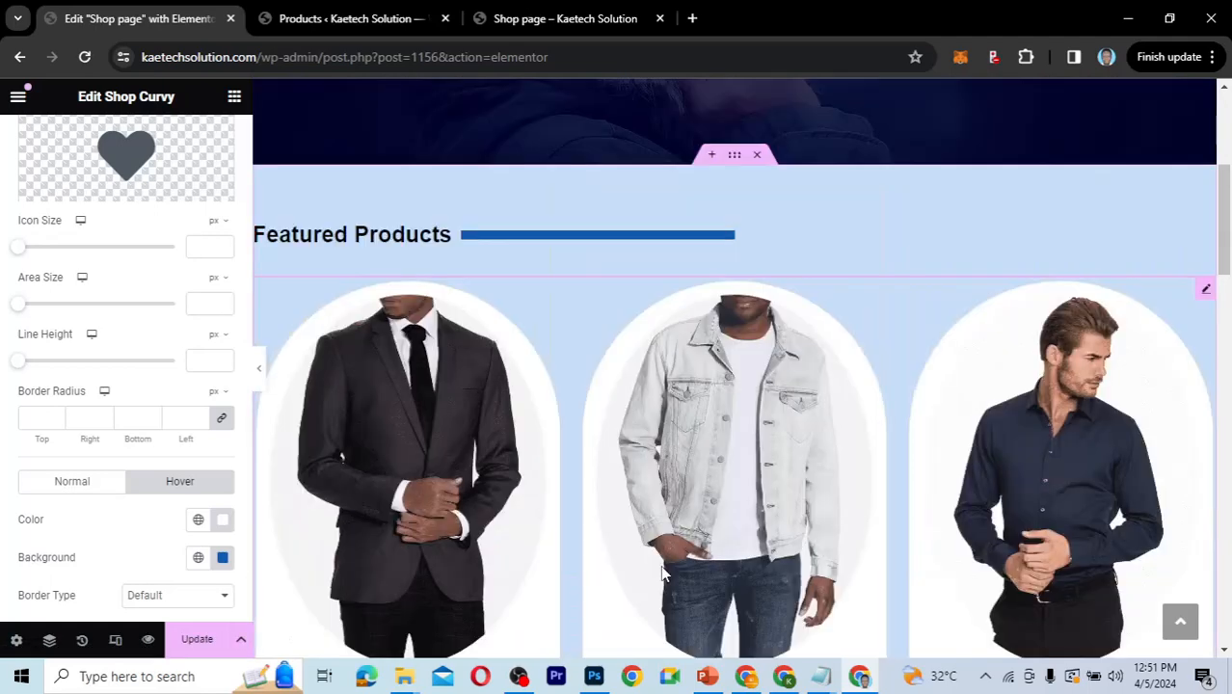
{"action": "scroll", "coordinate": [661, 573], "scroll_direction": "down", "scroll_amount": 5}
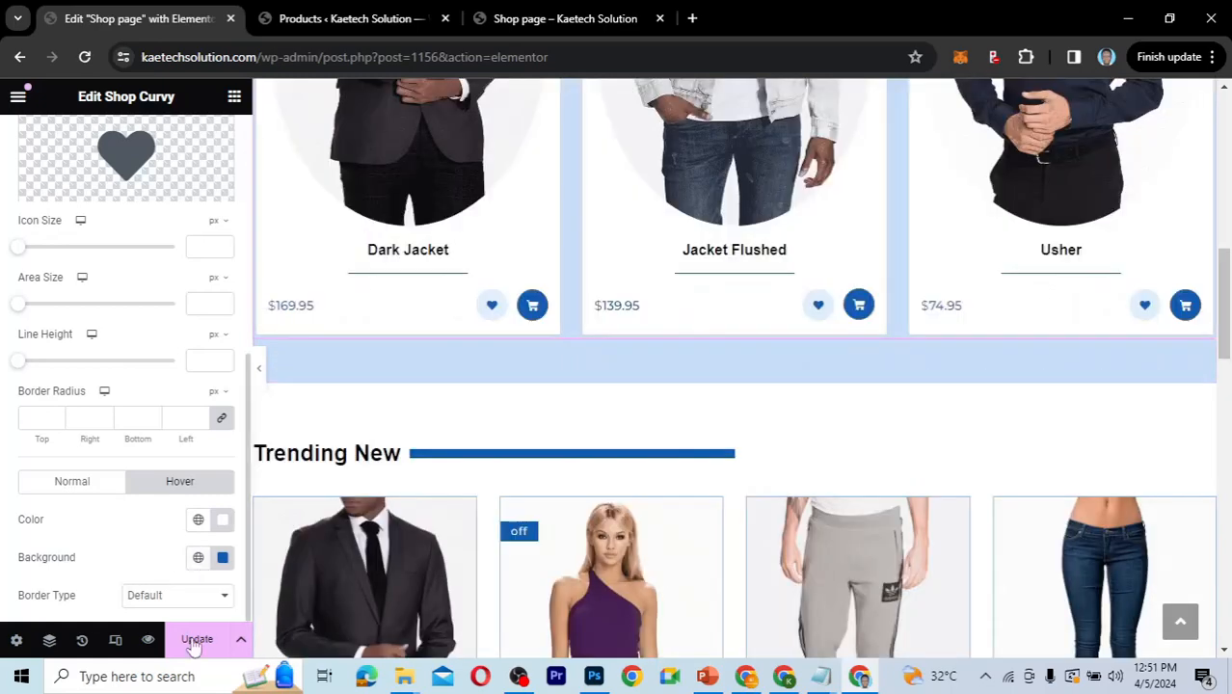
{"action": "left_click", "coordinate": [150, 597]}
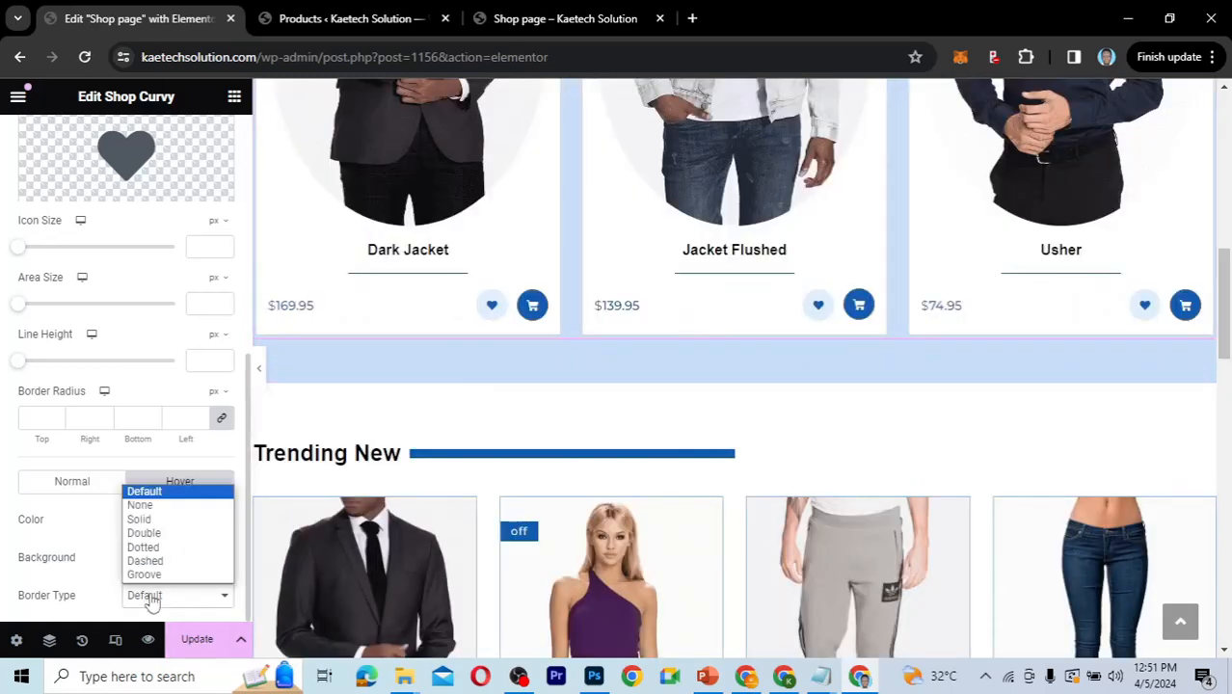
{"action": "left_click", "coordinate": [153, 506]}
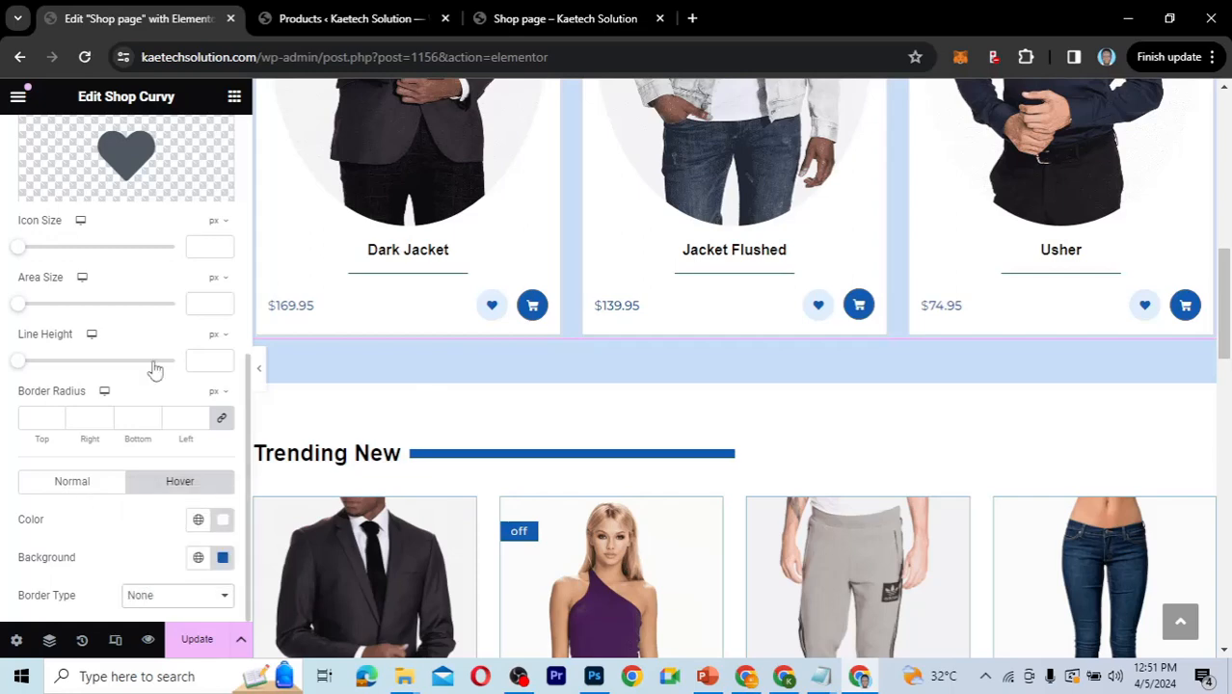
Step: Set the border type of the Featured Products cart button's View Cart state to None
{"action": "scroll", "coordinate": [154, 369], "scroll_direction": "up", "scroll_amount": 5}
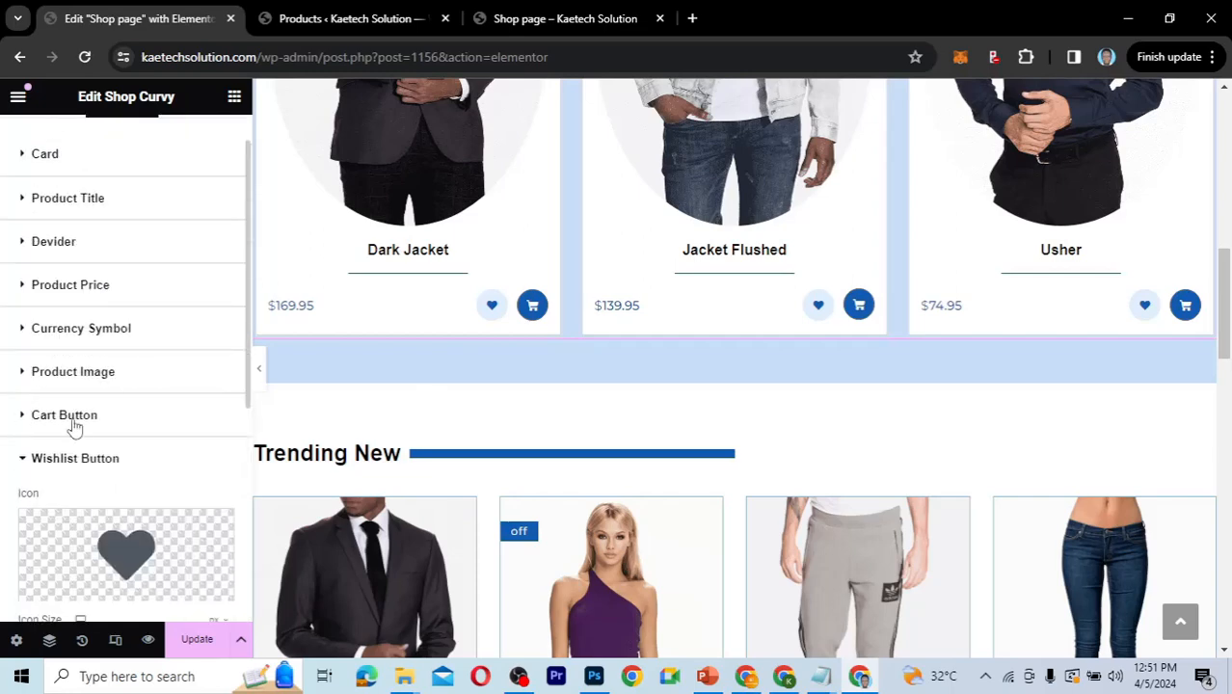
{"action": "left_click", "coordinate": [106, 433]}
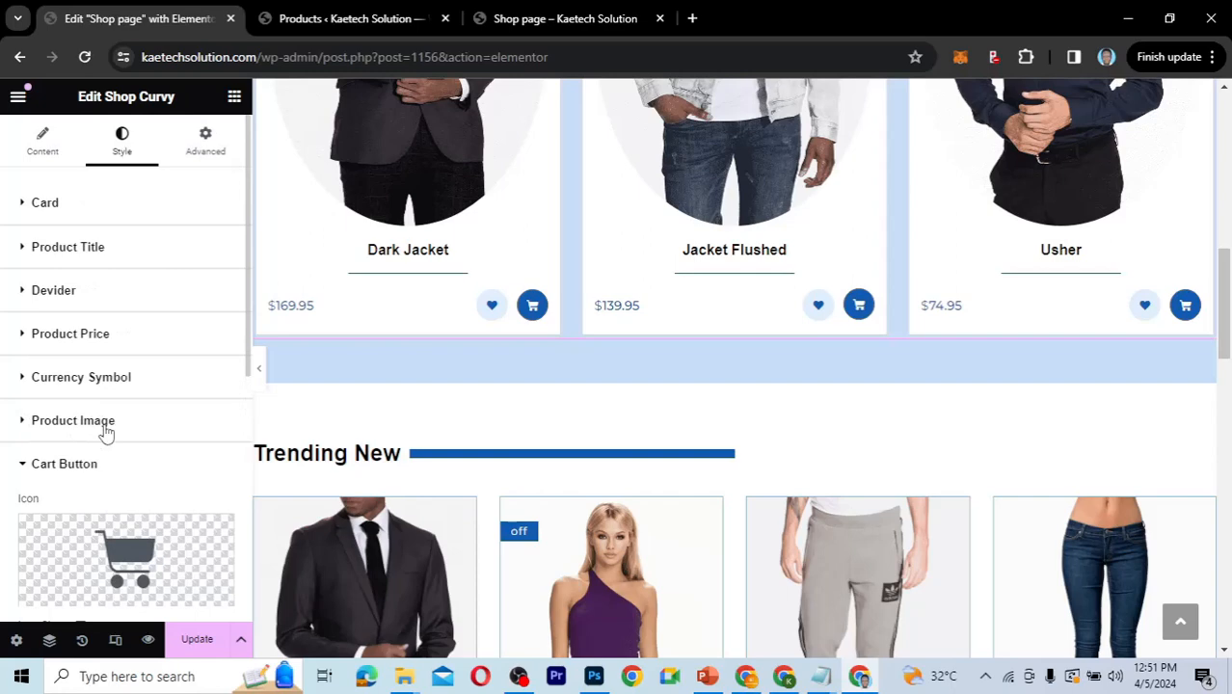
{"action": "scroll", "coordinate": [107, 433], "scroll_direction": "down", "scroll_amount": 4}
{"action": "scroll", "coordinate": [104, 432], "scroll_direction": "down", "scroll_amount": 2}
{"action": "left_click", "coordinate": [126, 415]}
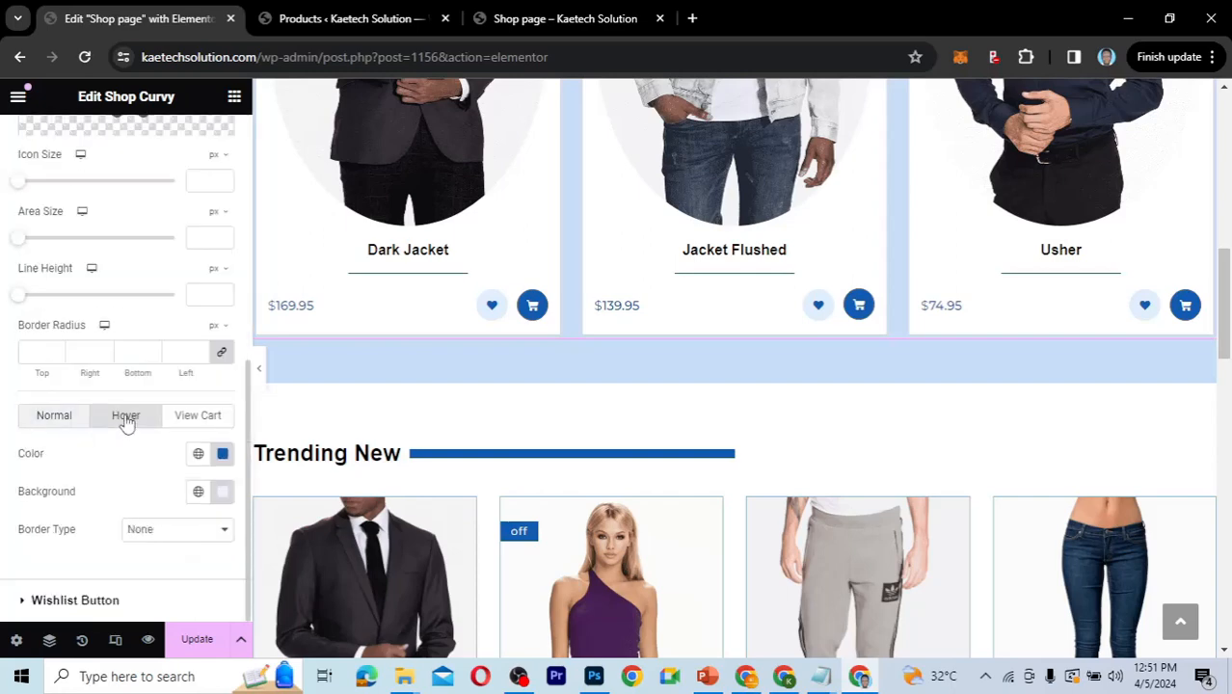
{"action": "left_click", "coordinate": [182, 421]}
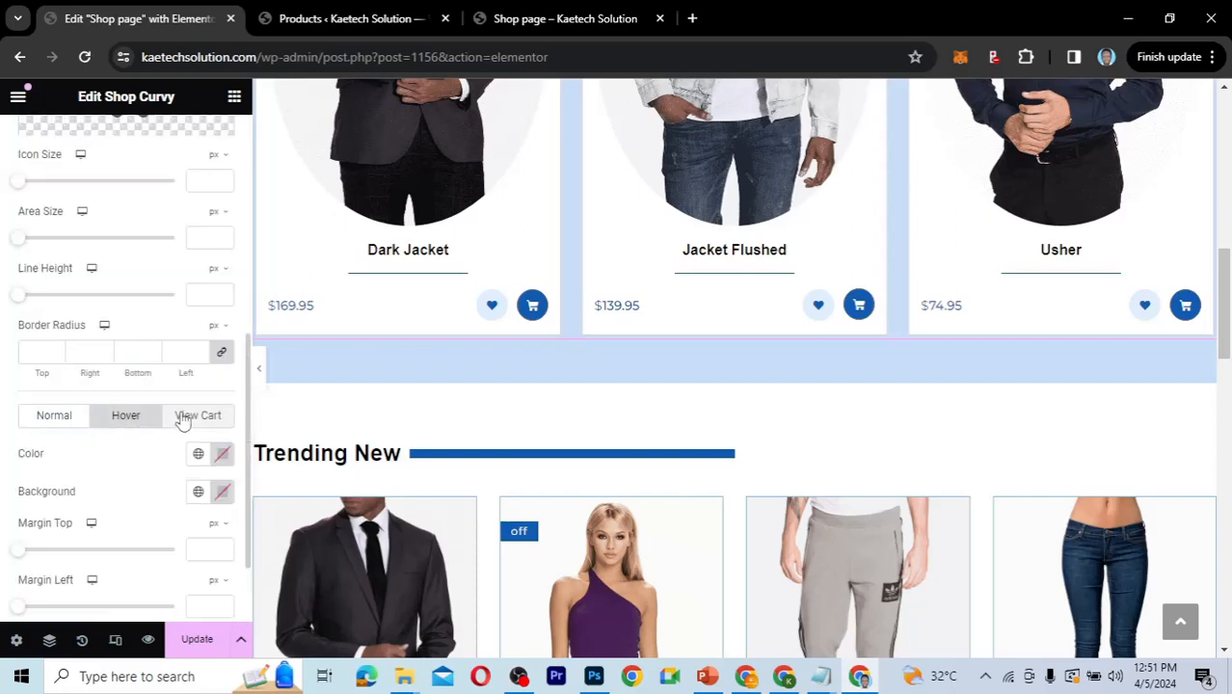
{"action": "scroll", "coordinate": [122, 521], "scroll_direction": "down", "scroll_amount": 2}
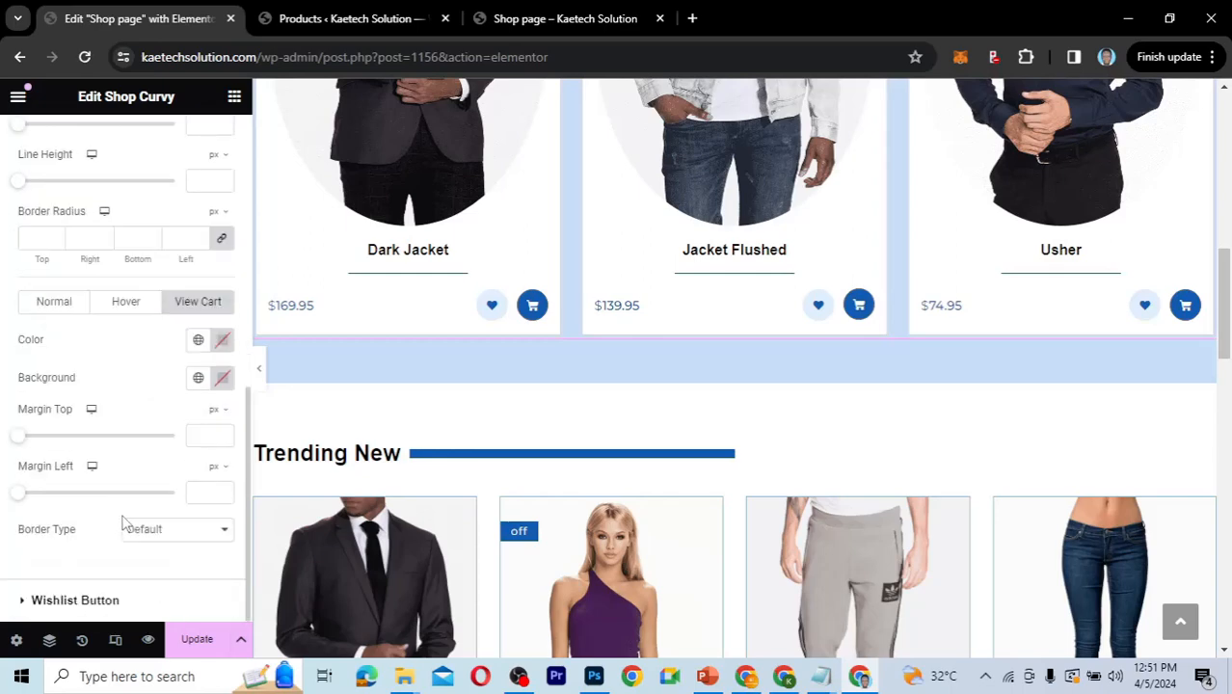
{"action": "left_click", "coordinate": [148, 540]}
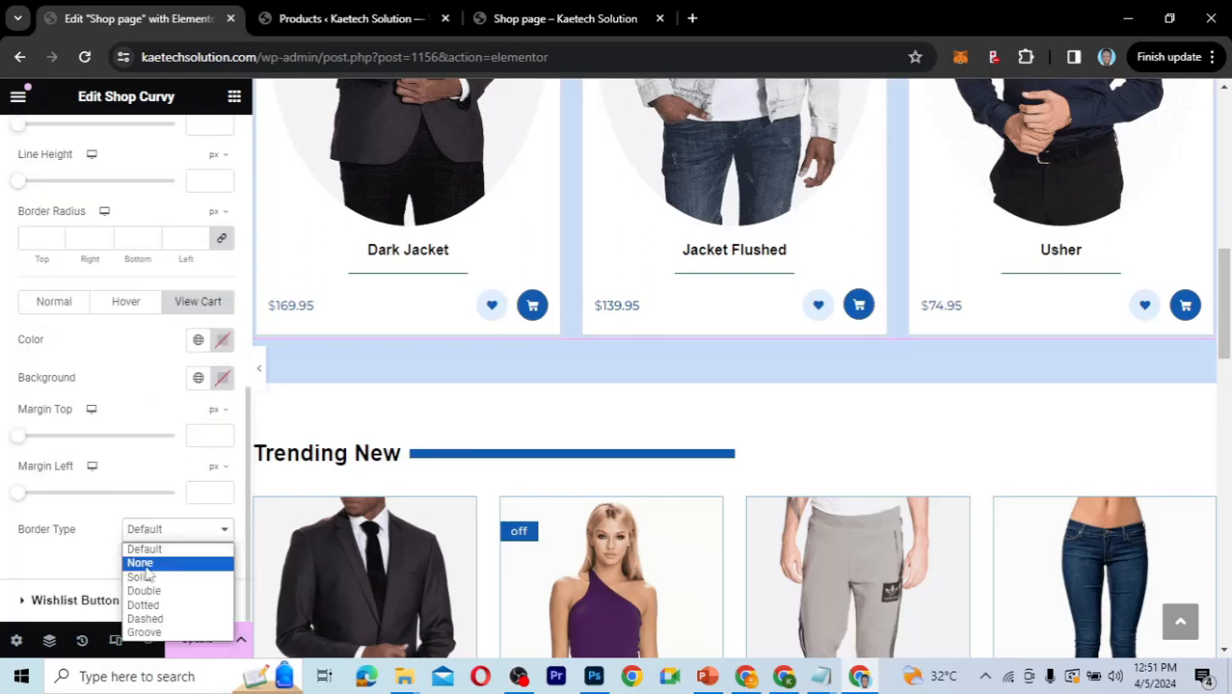
{"action": "left_click", "coordinate": [147, 563]}
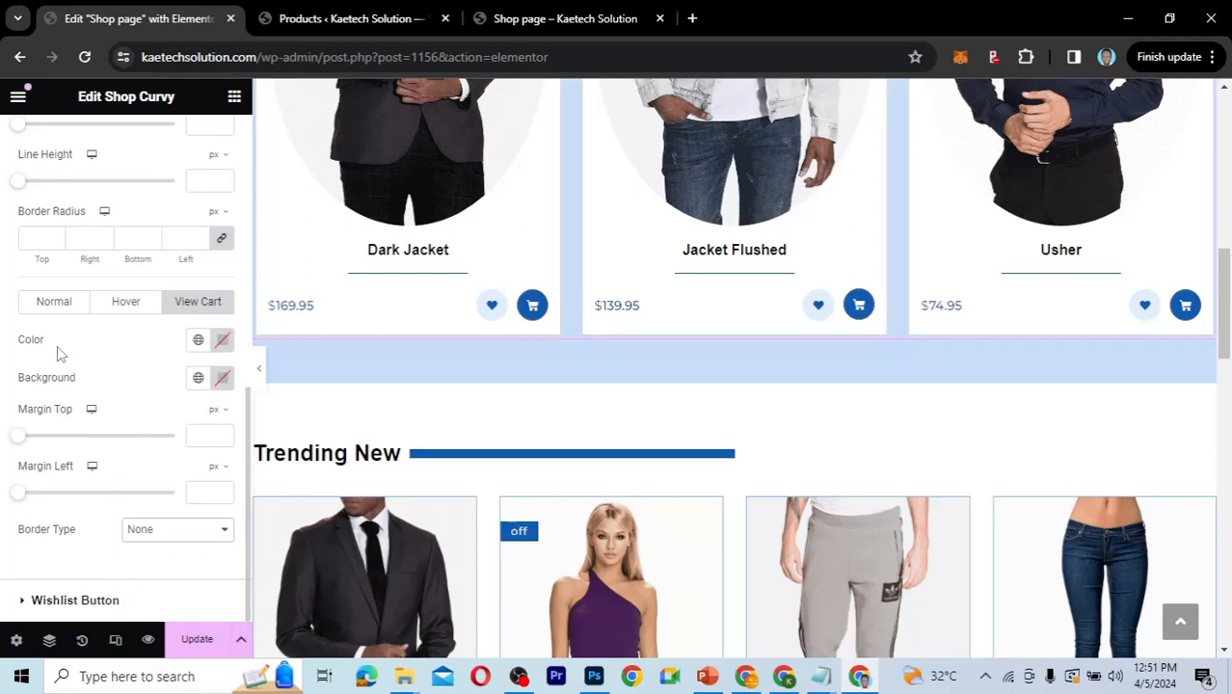
Step: Set the cart button's normal-state border type to None and update the page
{"action": "left_click", "coordinate": [54, 305]}
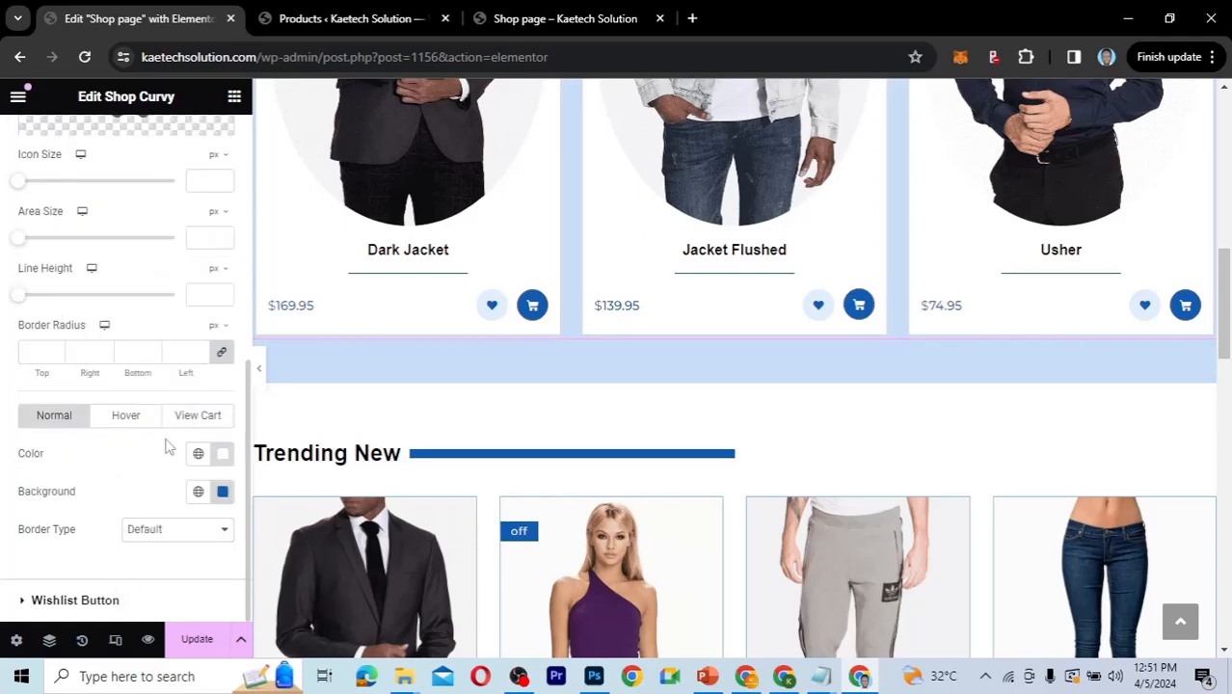
{"action": "left_click", "coordinate": [154, 530]}
{"action": "left_click", "coordinate": [150, 565]}
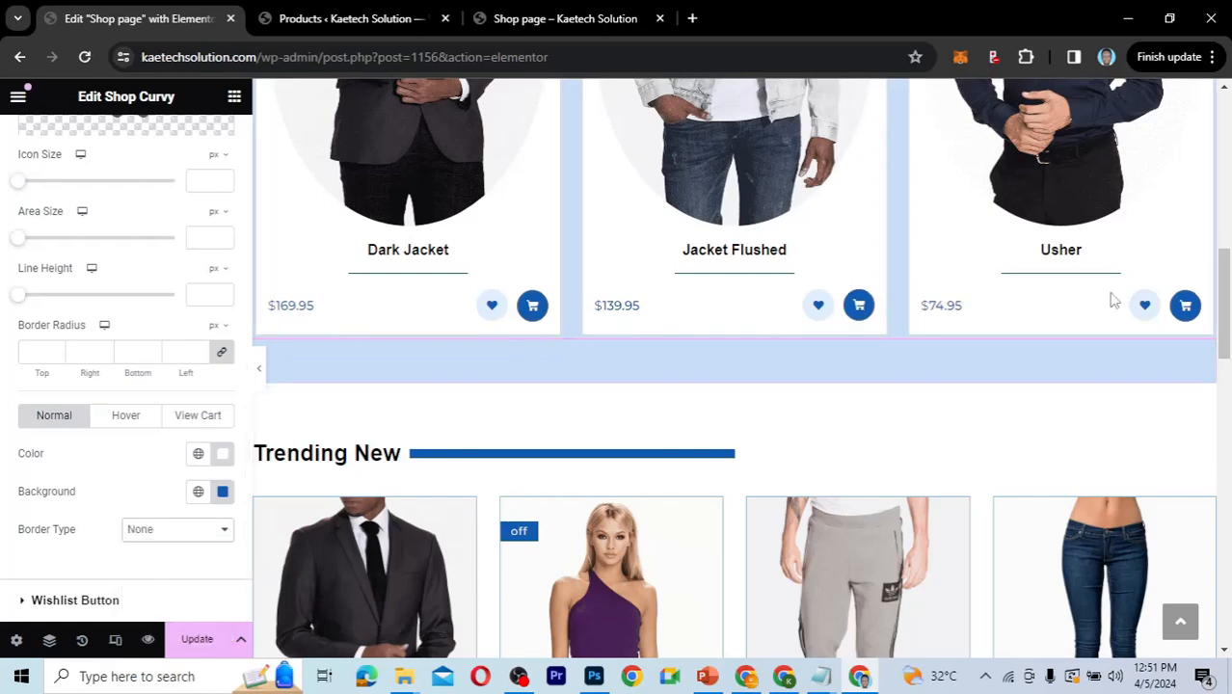
{"action": "left_click", "coordinate": [197, 639]}
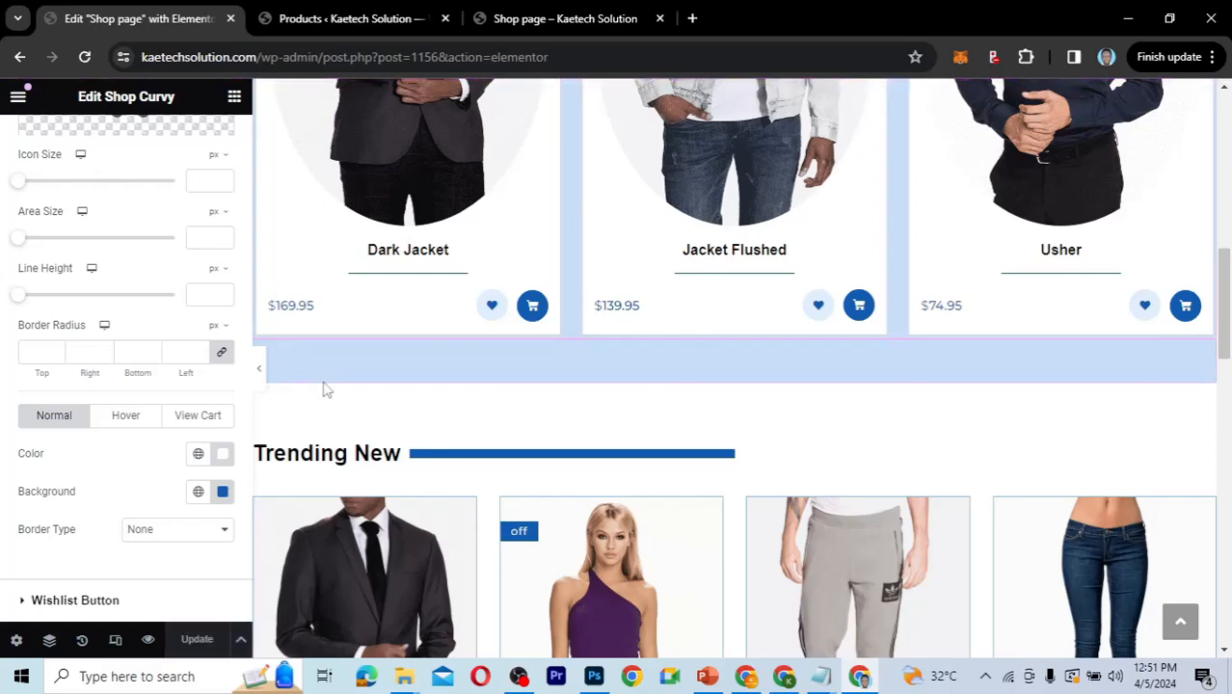
Step: Reload the live custom shop page and look it over, and open the store's default Shop page from the site header for comparison
{"action": "left_click", "coordinate": [540, 20]}
{"action": "left_click", "coordinate": [86, 57]}
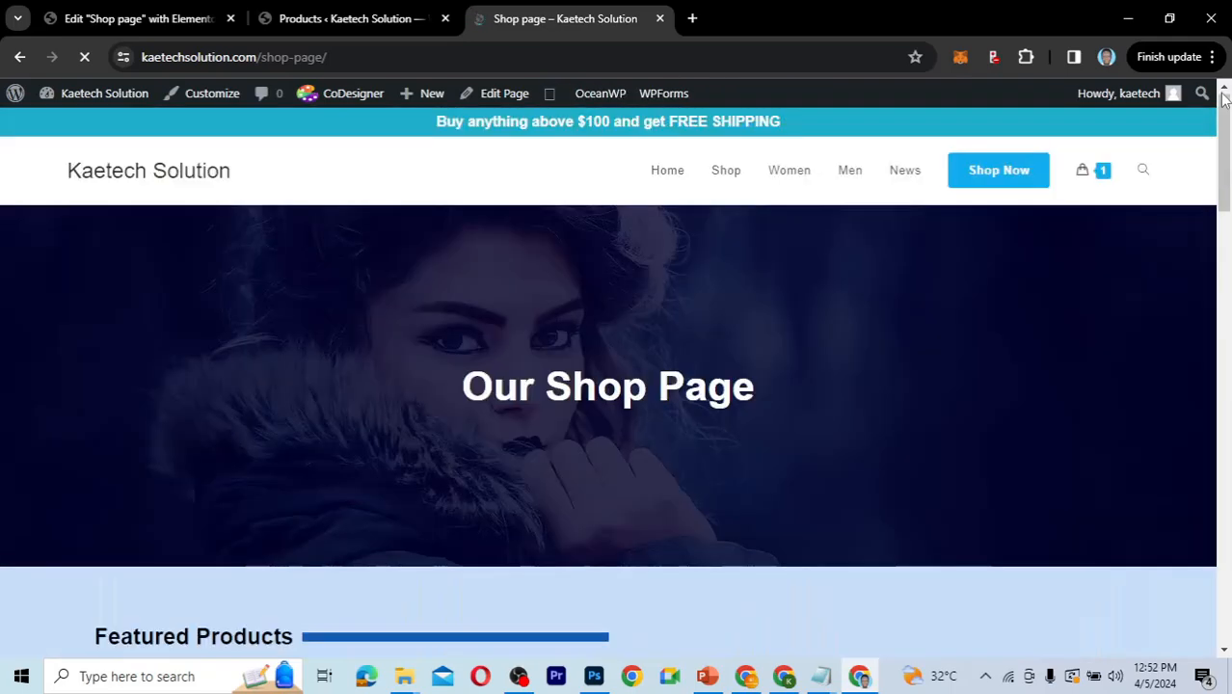
{"action": "left_click_drag", "start_coordinate": [1225, 129], "coordinate": [1226, 564]}
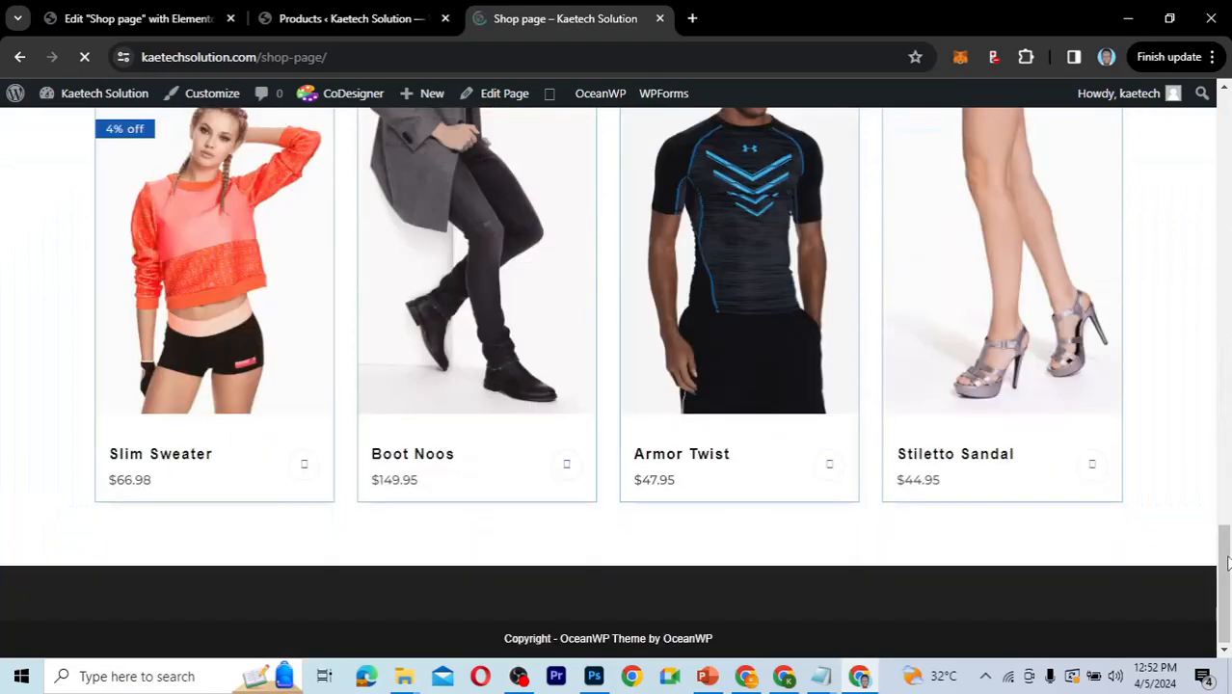
{"action": "left_click_drag", "start_coordinate": [1224, 321], "coordinate": [1224, 126]}
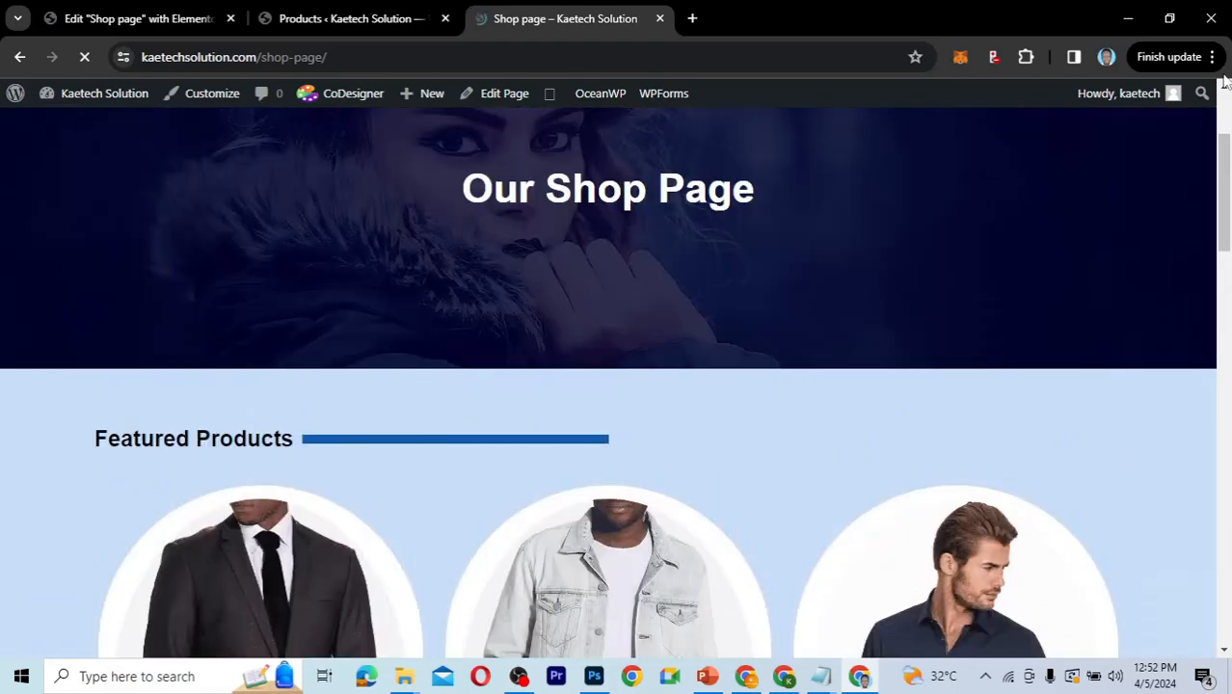
{"action": "scroll", "coordinate": [729, 238], "scroll_direction": "up", "scroll_amount": 3}
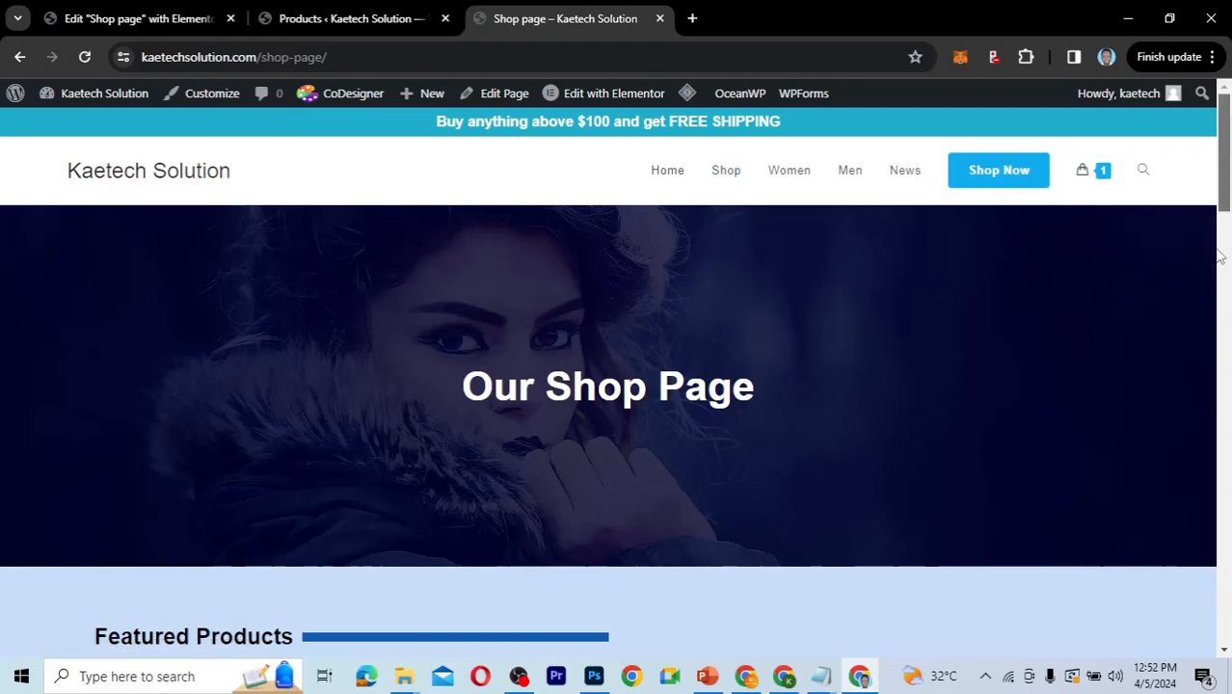
{"action": "scroll", "coordinate": [1205, 441], "scroll_direction": "down", "scroll_amount": 15}
{"action": "scroll", "coordinate": [1199, 555], "scroll_direction": "down", "scroll_amount": 10}
{"action": "scroll", "coordinate": [1200, 636], "scroll_direction": "up", "scroll_amount": 15}
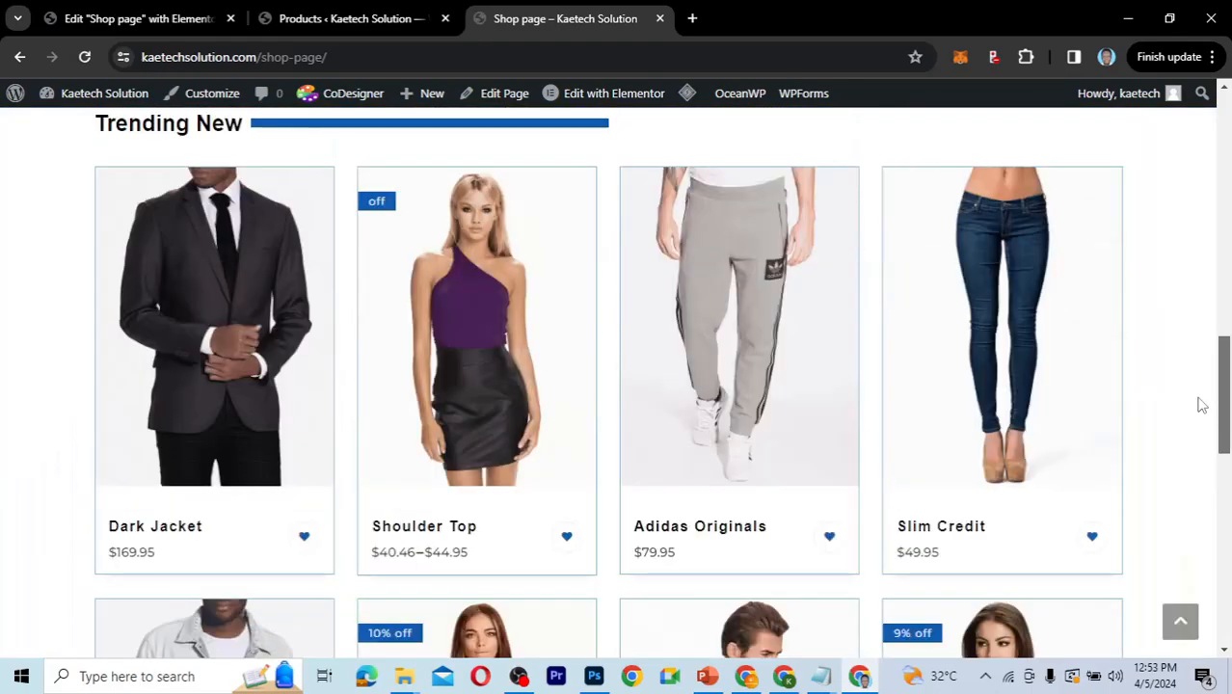
{"action": "scroll", "coordinate": [1196, 244], "scroll_direction": "up", "scroll_amount": 5}
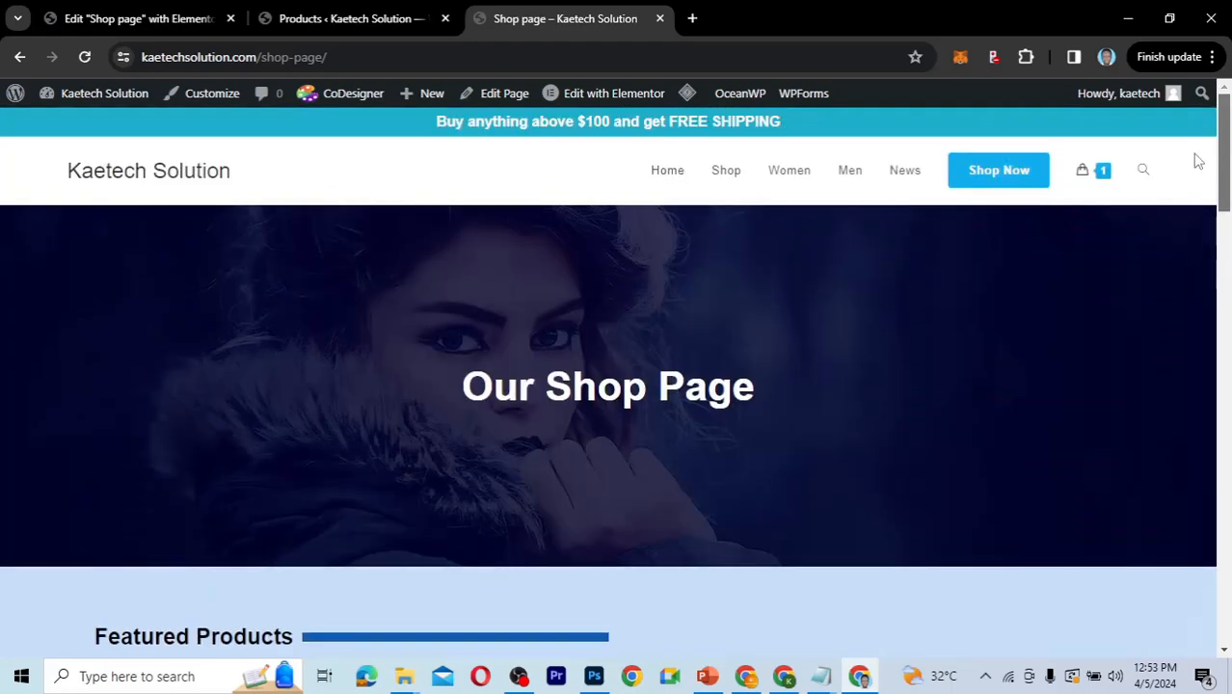
{"action": "left_click", "coordinate": [723, 176]}
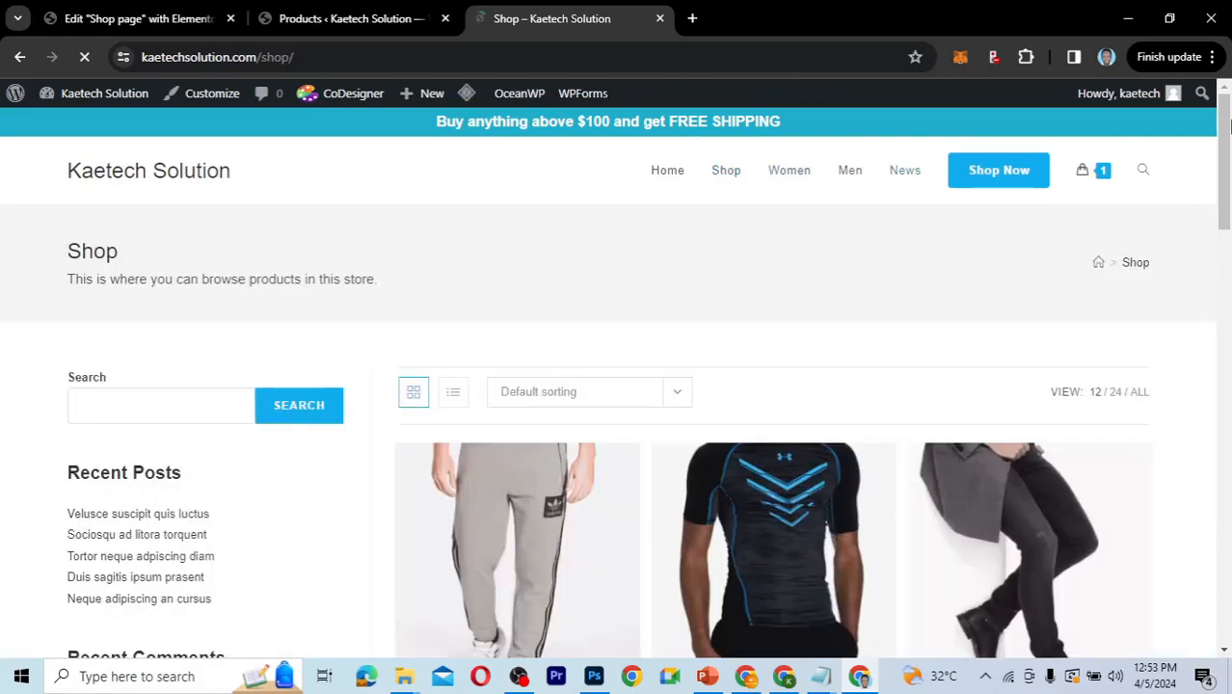
{"action": "left_click_drag", "start_coordinate": [1221, 135], "coordinate": [1215, 79]}
Step: Search the WordPress plugin directory for "redirection" and install and activate the Redirection plugin that manages 301 redirects
{"action": "left_click", "coordinate": [374, 16]}
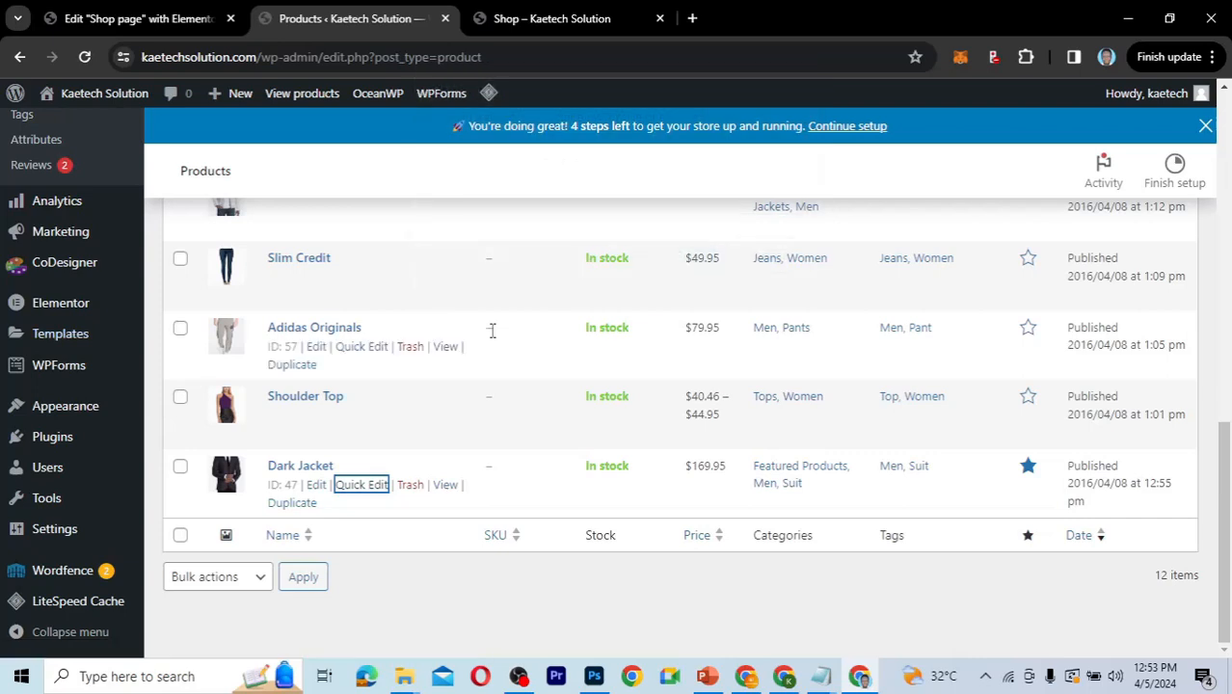
{"action": "mouse_move", "coordinate": [44, 442]}
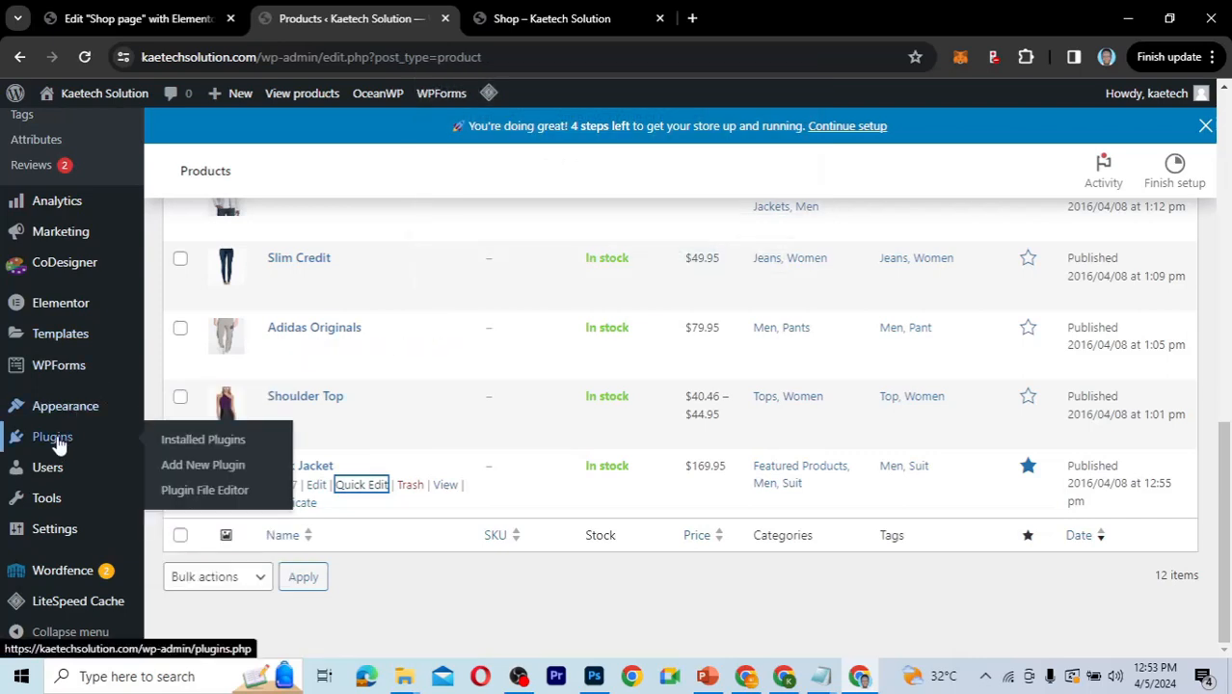
{"action": "left_click", "coordinate": [197, 465]}
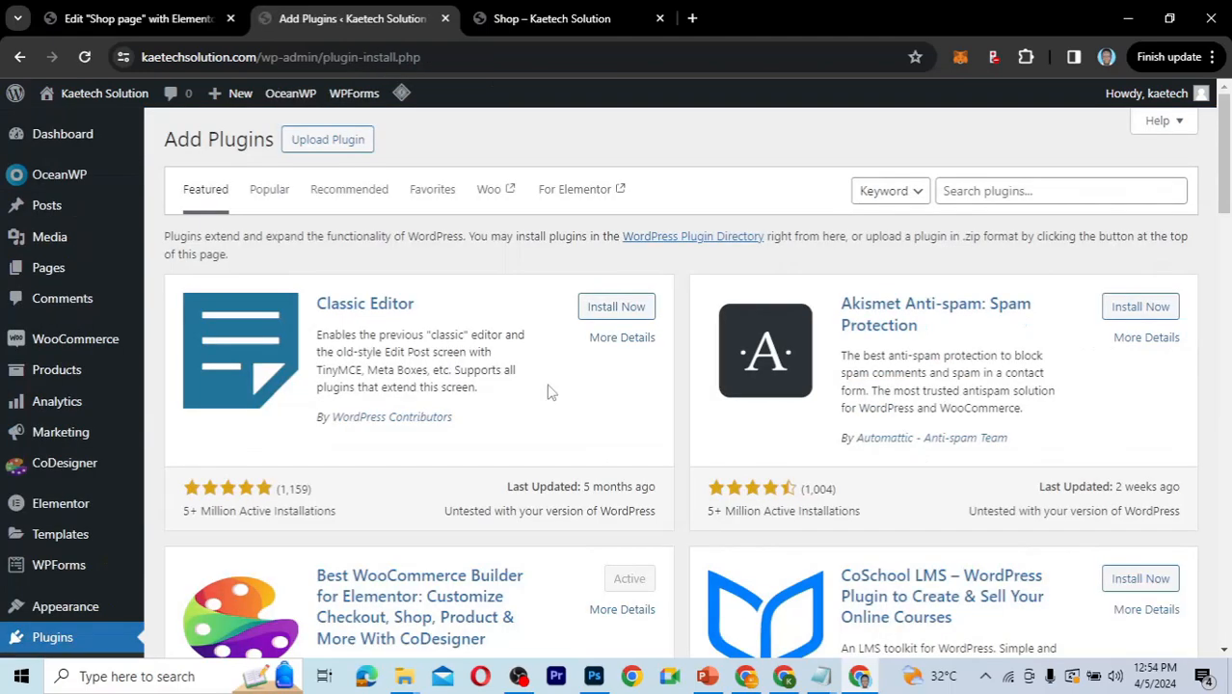
{"action": "left_click", "coordinate": [998, 188]}
{"action": "left_click", "coordinate": [998, 188]}
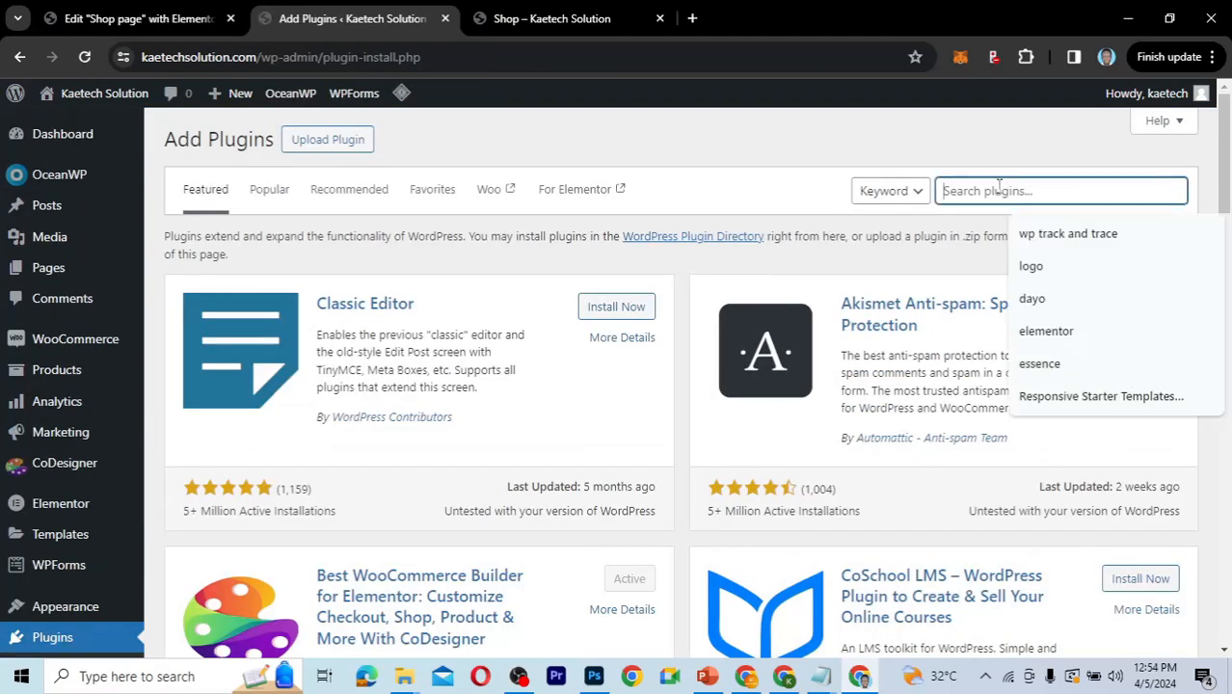
{"action": "type", "text": "redirection"}
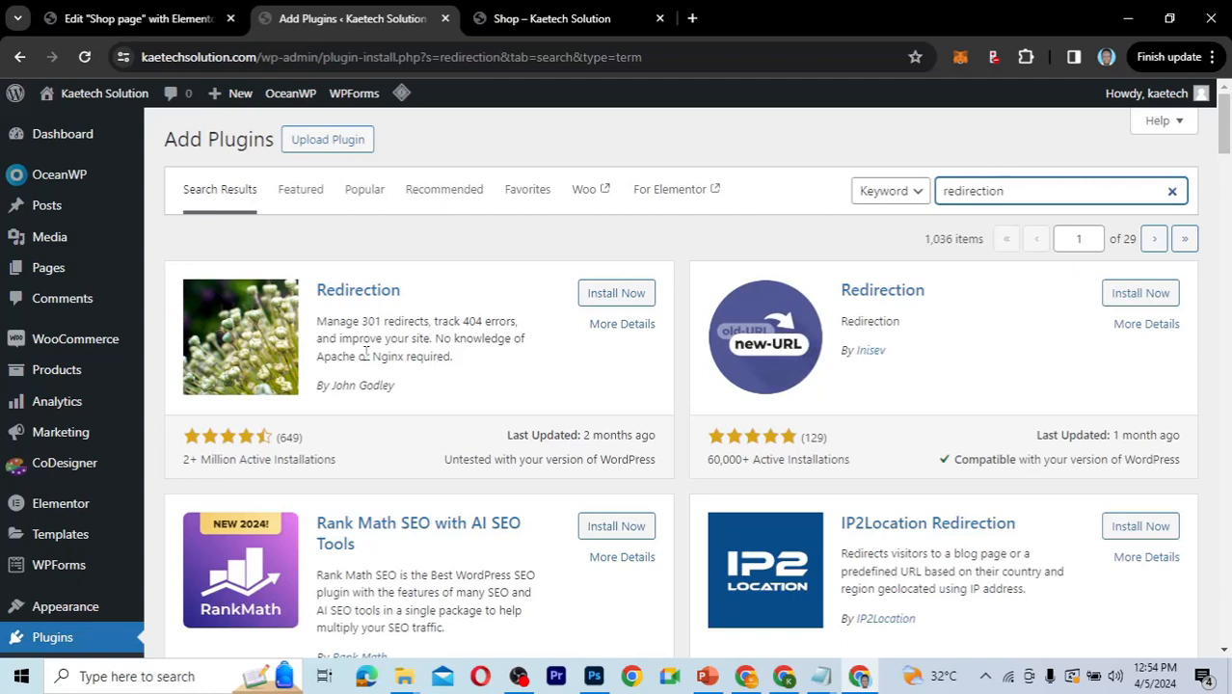
{"action": "left_click", "coordinate": [606, 293]}
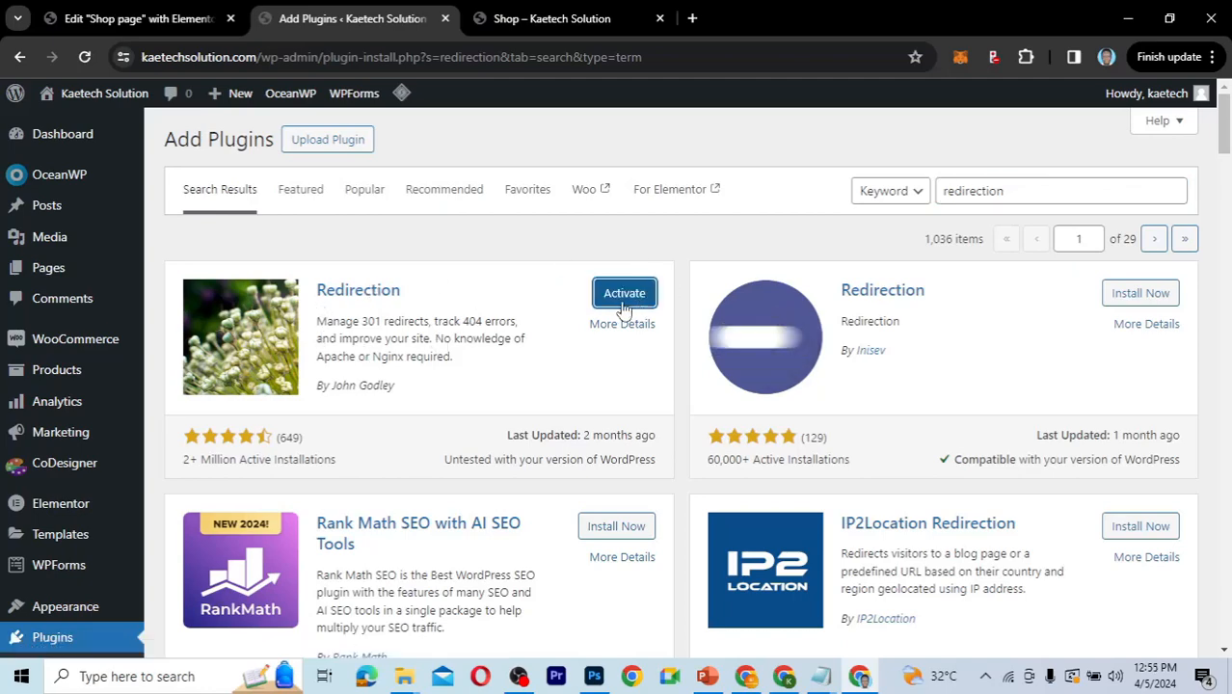
{"action": "left_click", "coordinate": [620, 301]}
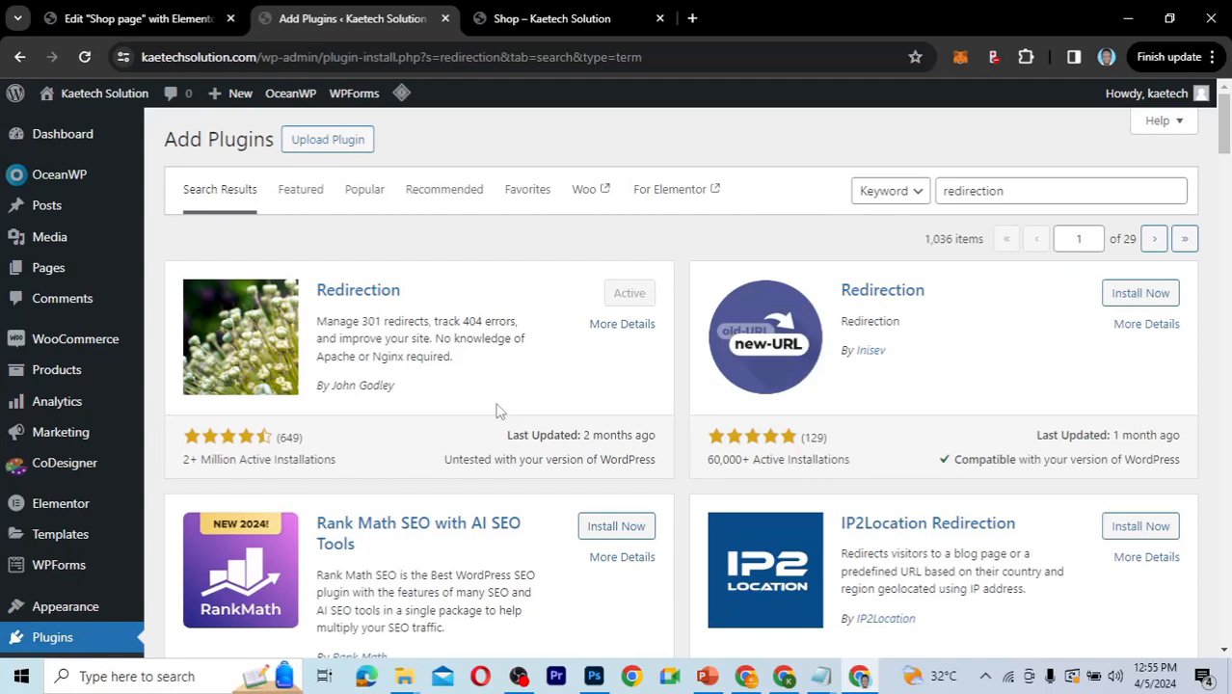
Step: Go to the installed plugins list and open the Redirection plugin's setup
{"action": "scroll", "coordinate": [222, 434], "scroll_direction": "down", "scroll_amount": 3}
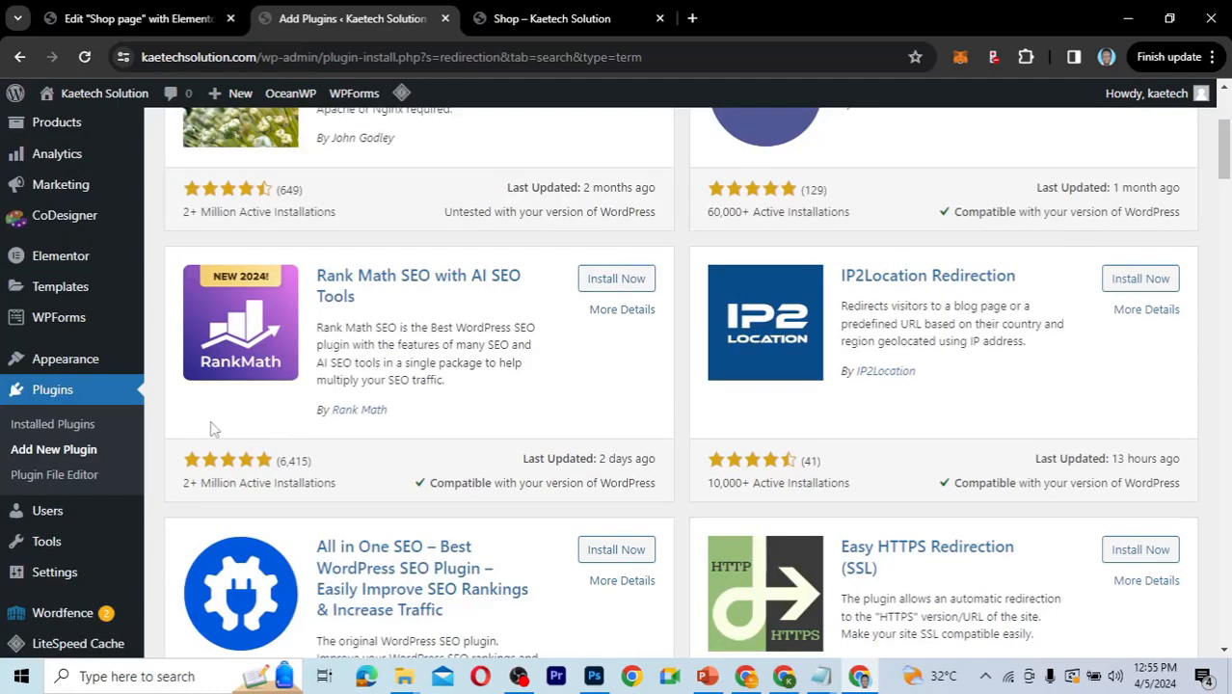
{"action": "left_click", "coordinate": [54, 425]}
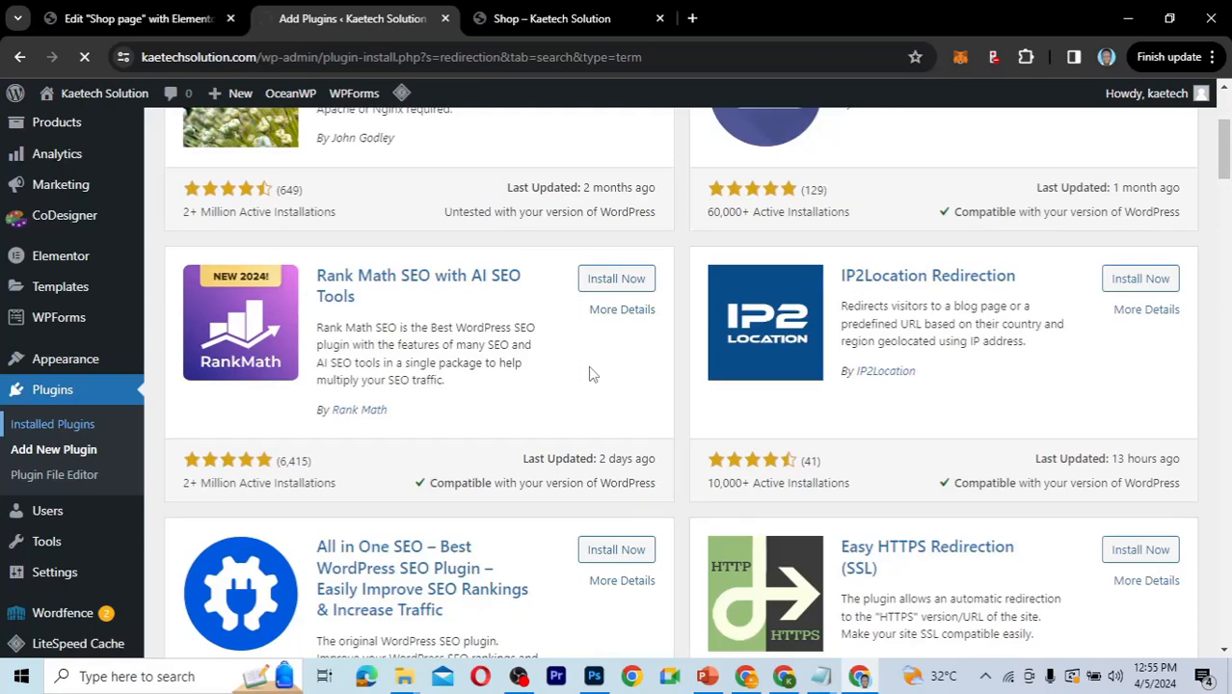
{"action": "scroll", "coordinate": [589, 367], "scroll_direction": "down", "scroll_amount": 3}
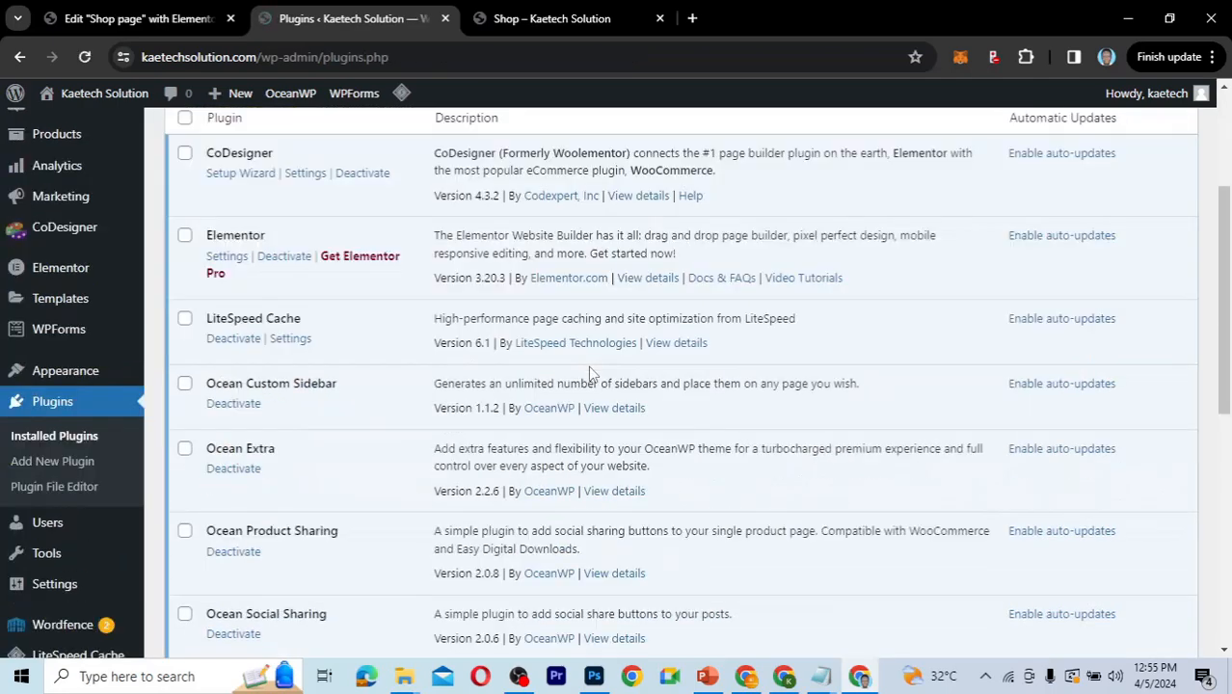
{"action": "scroll", "coordinate": [588, 366], "scroll_direction": "up", "scroll_amount": 3}
{"action": "scroll", "coordinate": [588, 365], "scroll_direction": "down", "scroll_amount": 1}
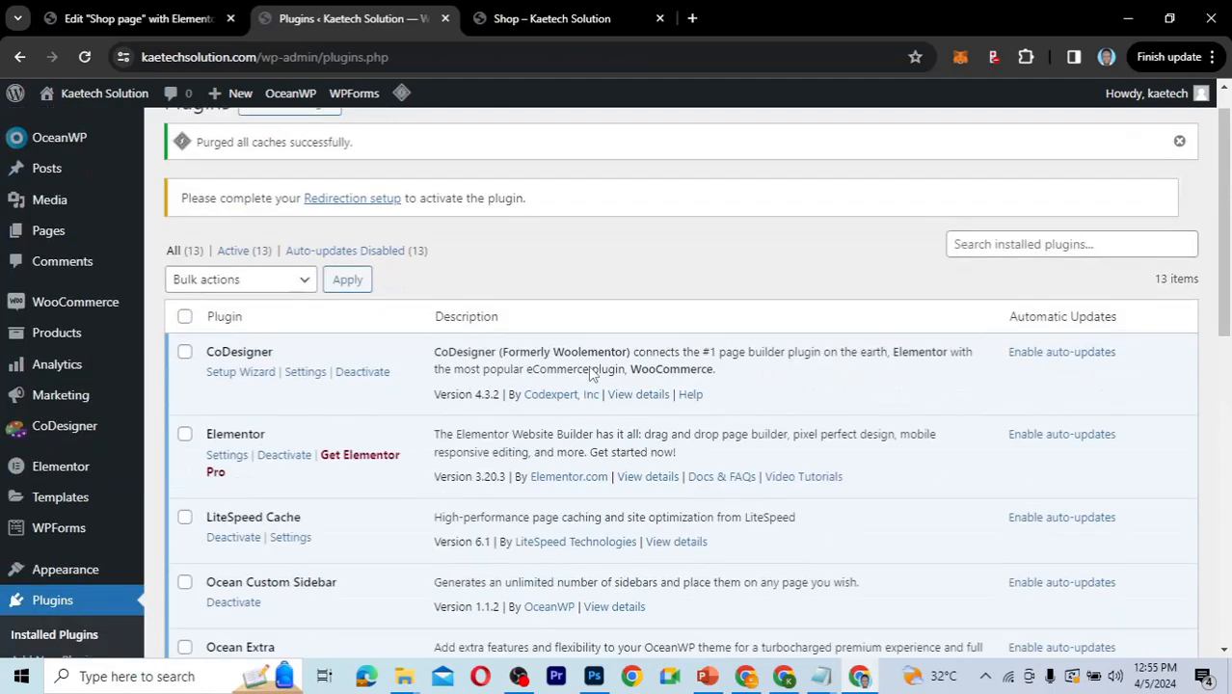
{"action": "scroll", "coordinate": [588, 365], "scroll_direction": "up", "scroll_amount": 1}
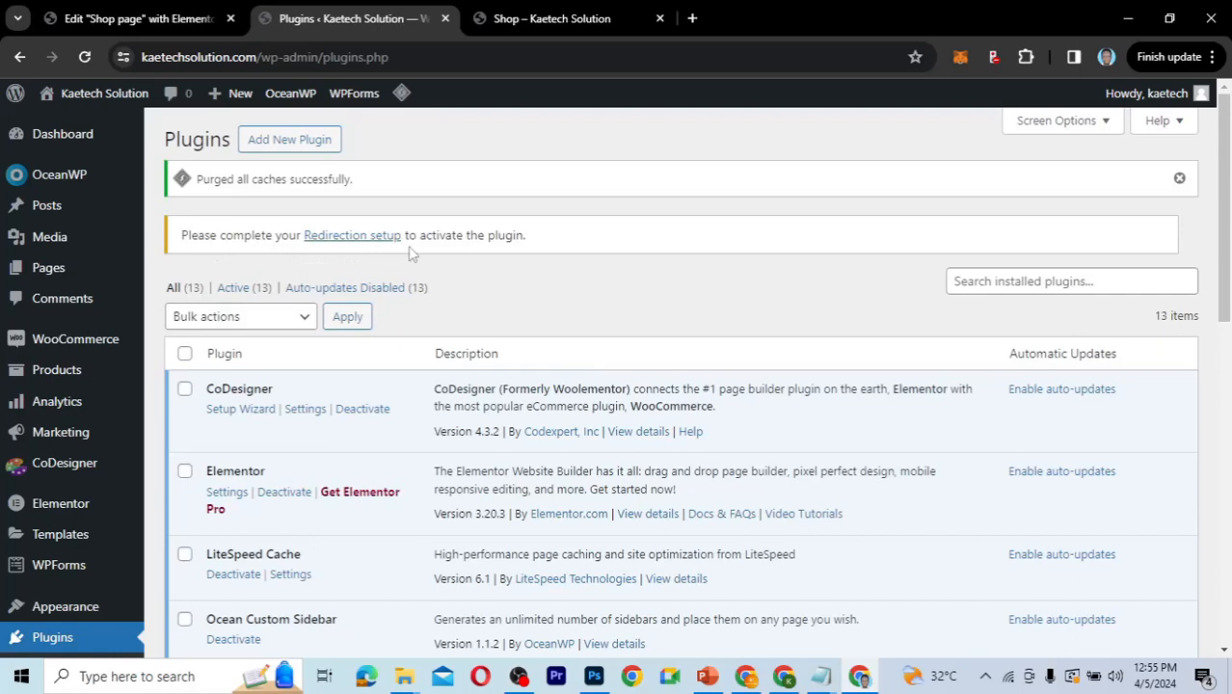
{"action": "left_click", "coordinate": [347, 244]}
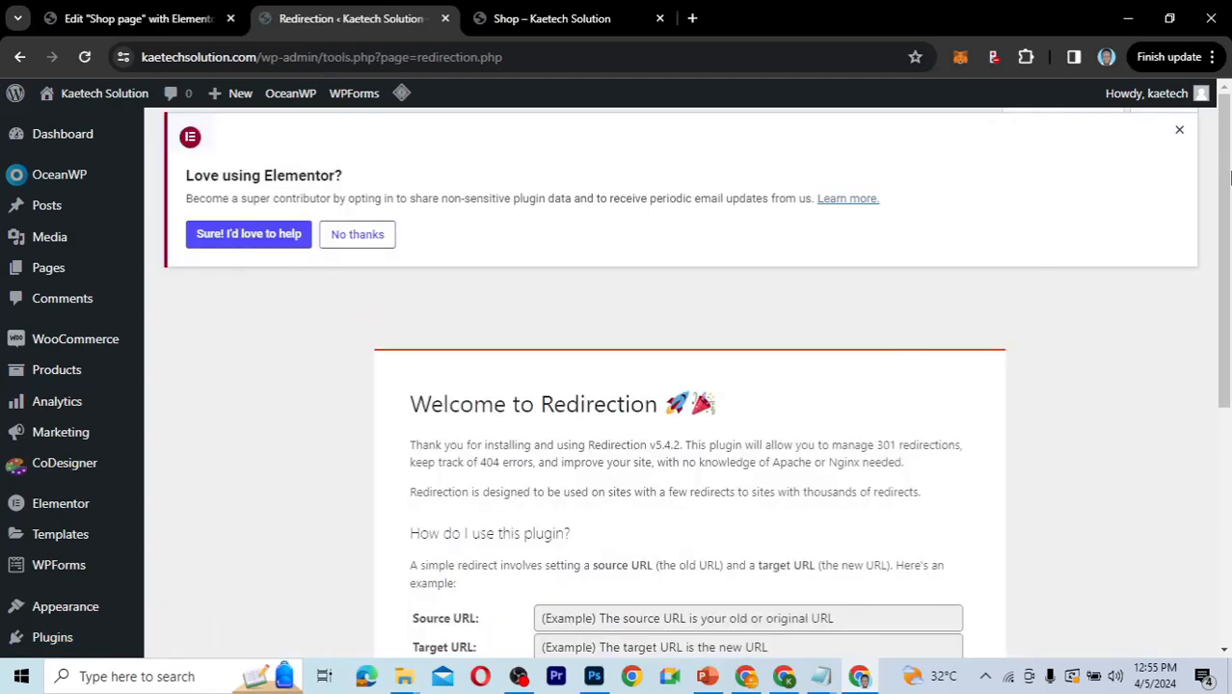
Step: Read through the Redirection welcome page and open its manual setup to examine the database SQL
{"action": "scroll", "coordinate": [1228, 176], "scroll_direction": "down", "scroll_amount": 3}
{"action": "scroll", "coordinate": [1228, 213], "scroll_direction": "up", "scroll_amount": 3}
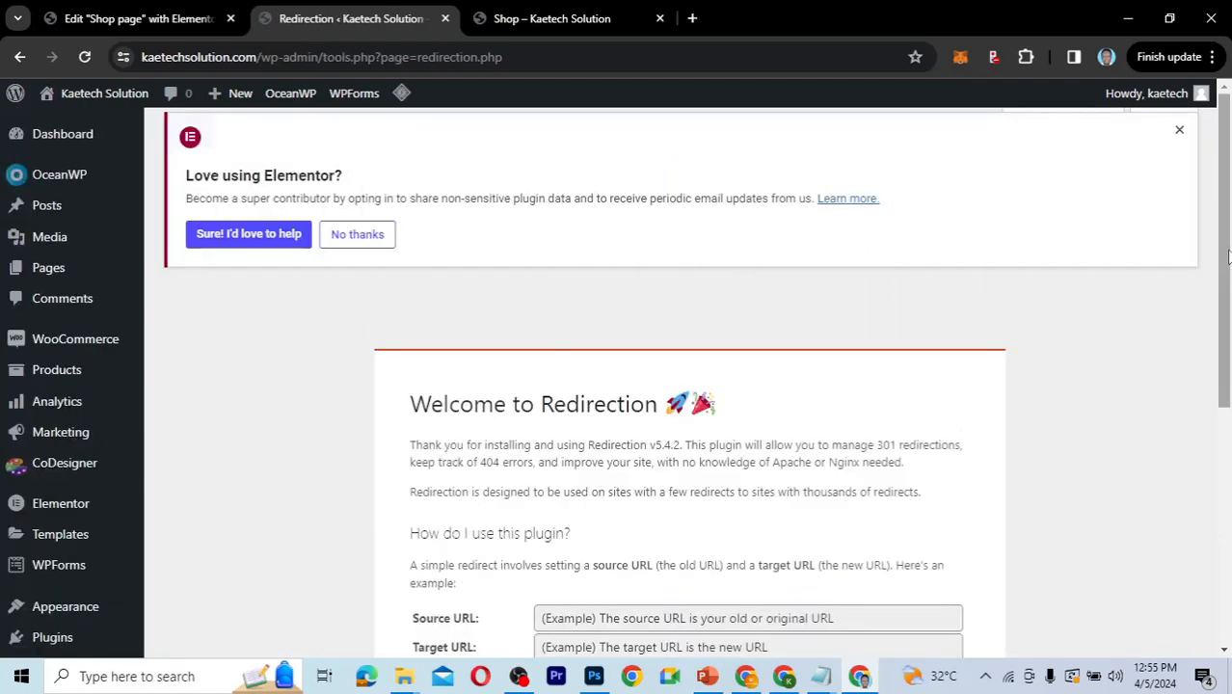
{"action": "left_click_drag", "start_coordinate": [1228, 255], "coordinate": [1228, 417]}
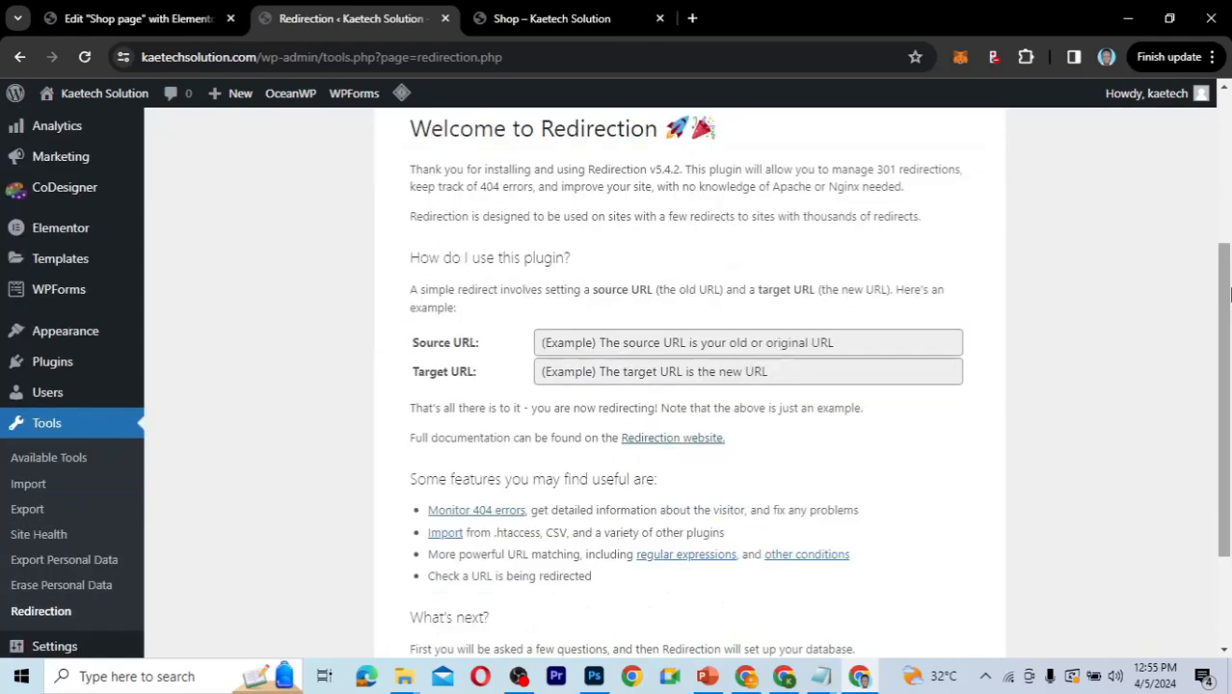
{"action": "mouse_move", "coordinate": [1227, 363]}
{"action": "left_mouse_down"}
{"action": "mouse_move", "coordinate": [1227, 392]}
{"action": "mouse_move", "coordinate": [1222, 345]}
{"action": "left_mouse_up"}
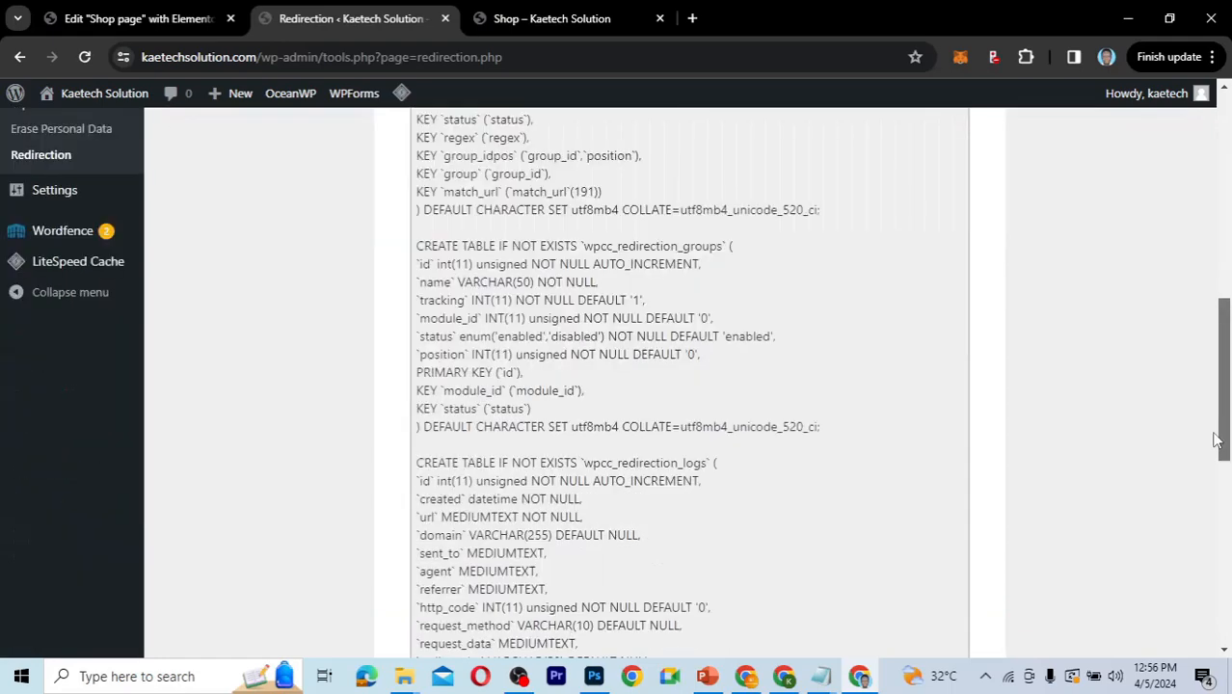
{"action": "left_click_drag", "start_coordinate": [1214, 433], "coordinate": [1198, 630]}
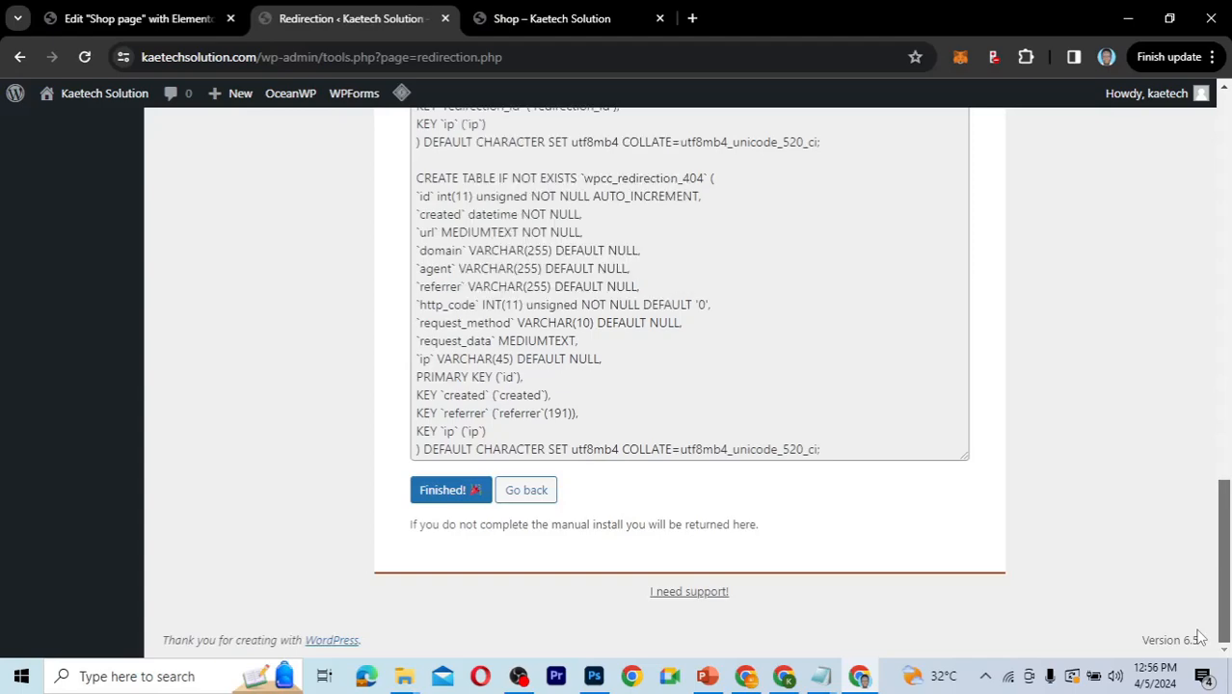
{"action": "scroll", "coordinate": [1188, 561], "scroll_direction": "up", "scroll_amount": 6}
{"action": "scroll", "coordinate": [1161, 431], "scroll_direction": "up", "scroll_amount": 5}
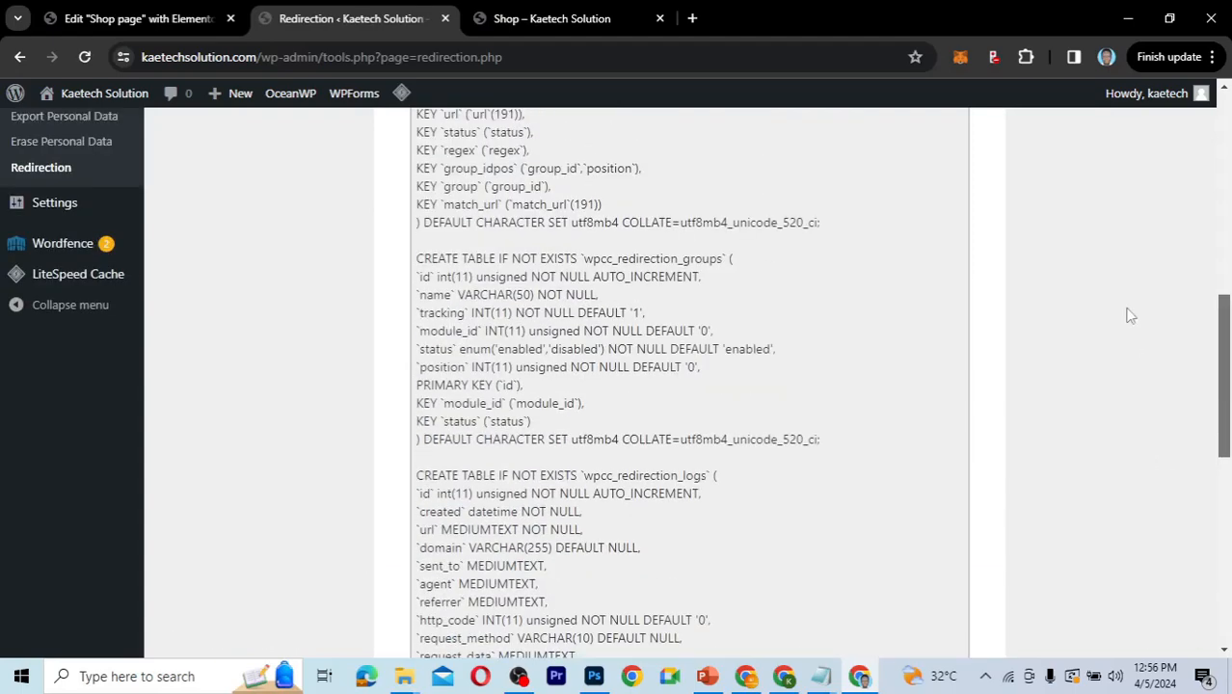
Step: Look through the rest of the manual installation SQL and return to the Redirection welcome page
{"action": "scroll", "coordinate": [1126, 338], "scroll_direction": "down", "scroll_amount": 12}
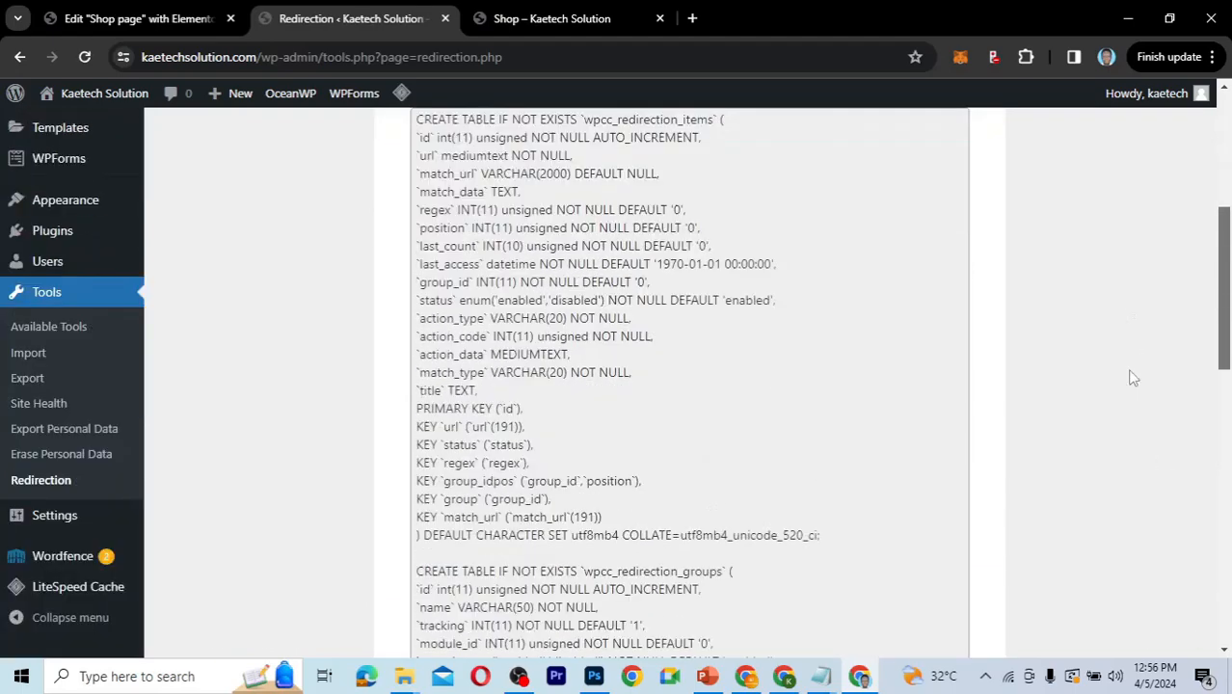
{"action": "scroll", "coordinate": [1134, 552], "scroll_direction": "down", "scroll_amount": 3}
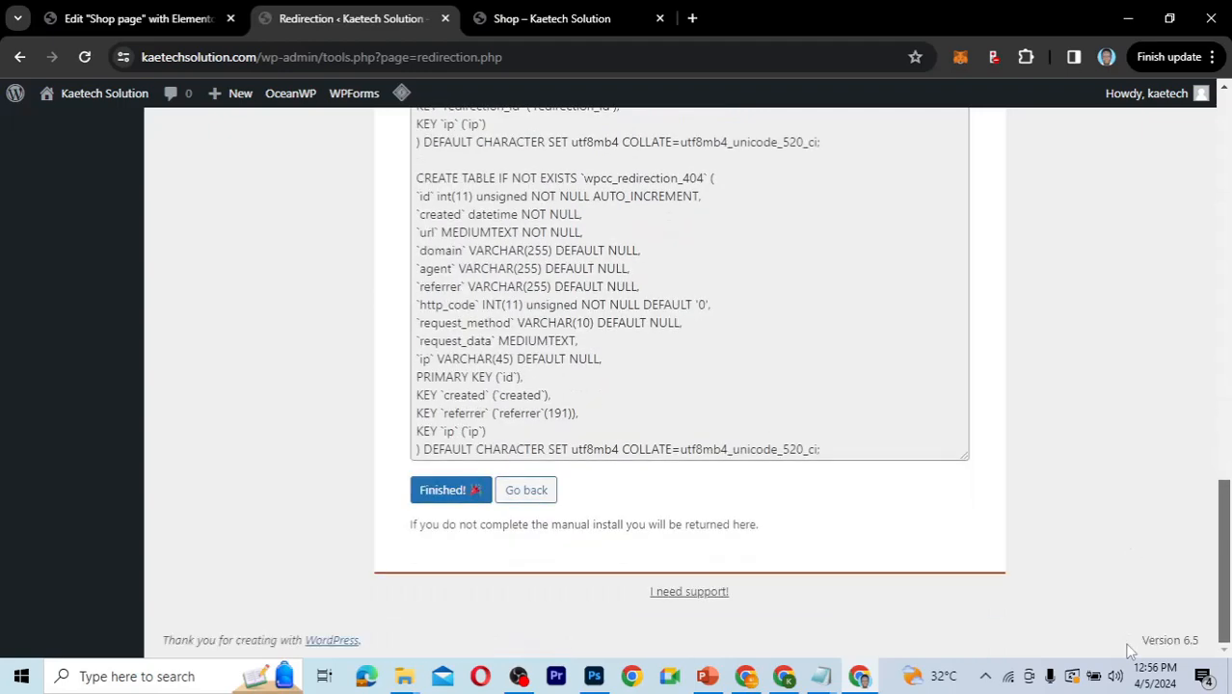
{"action": "left_click", "coordinate": [524, 490]}
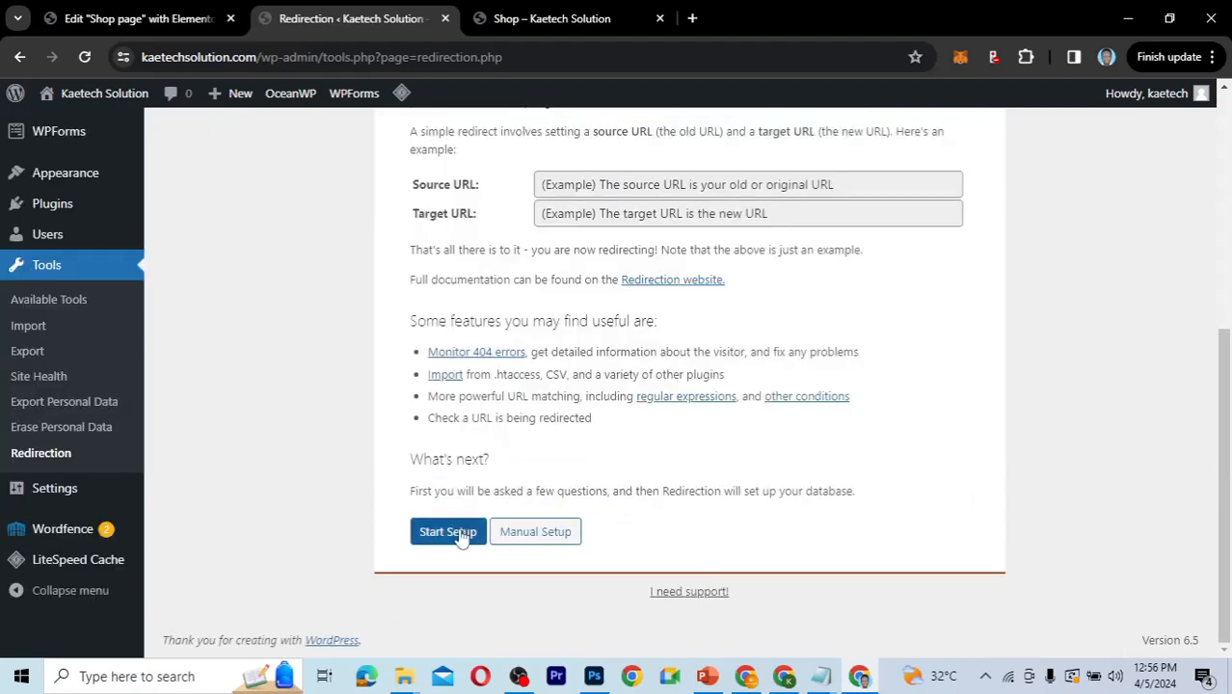
Step: Complete the guided Redirection setup with monitoring and logging left off and without importing the default WordPress old slugs
{"action": "left_click", "coordinate": [450, 535]}
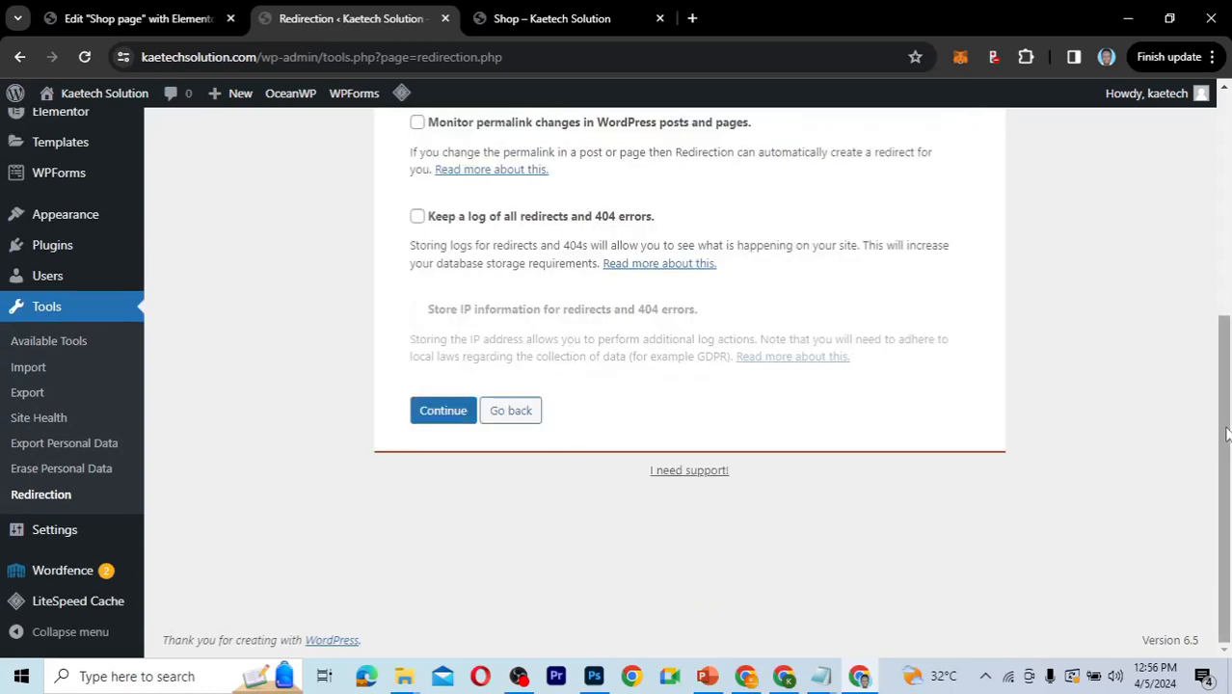
{"action": "scroll", "coordinate": [1128, 395], "scroll_direction": "up", "scroll_amount": 2}
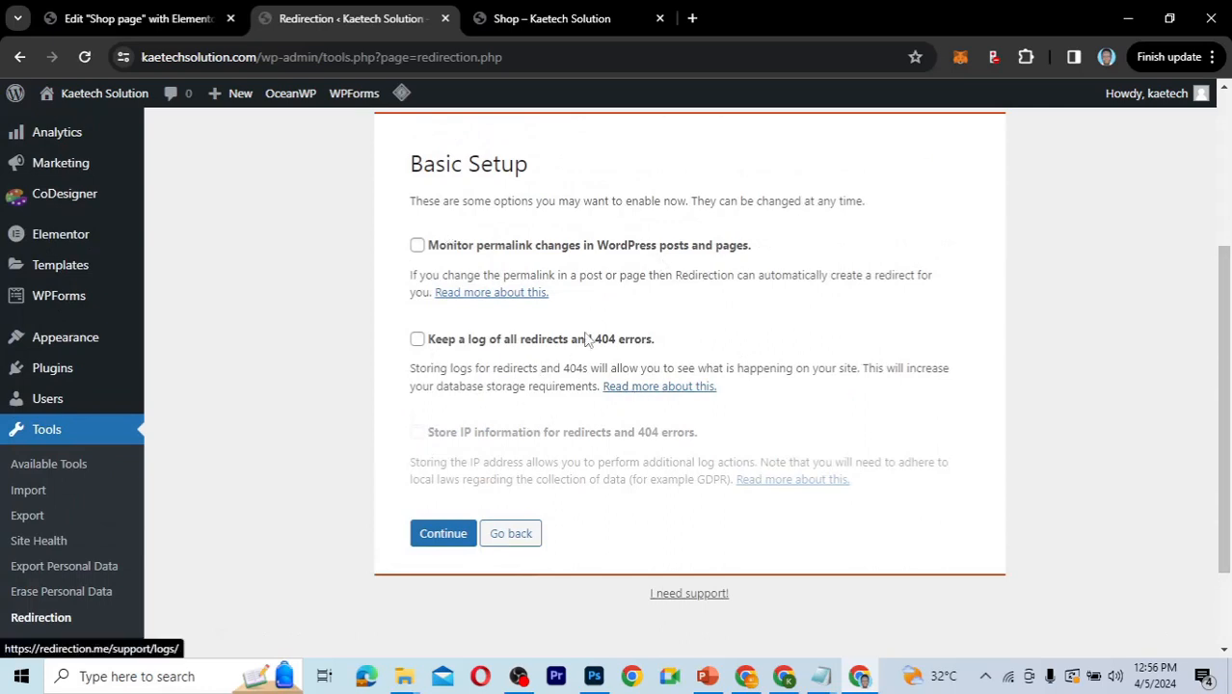
{"action": "left_click", "coordinate": [444, 533]}
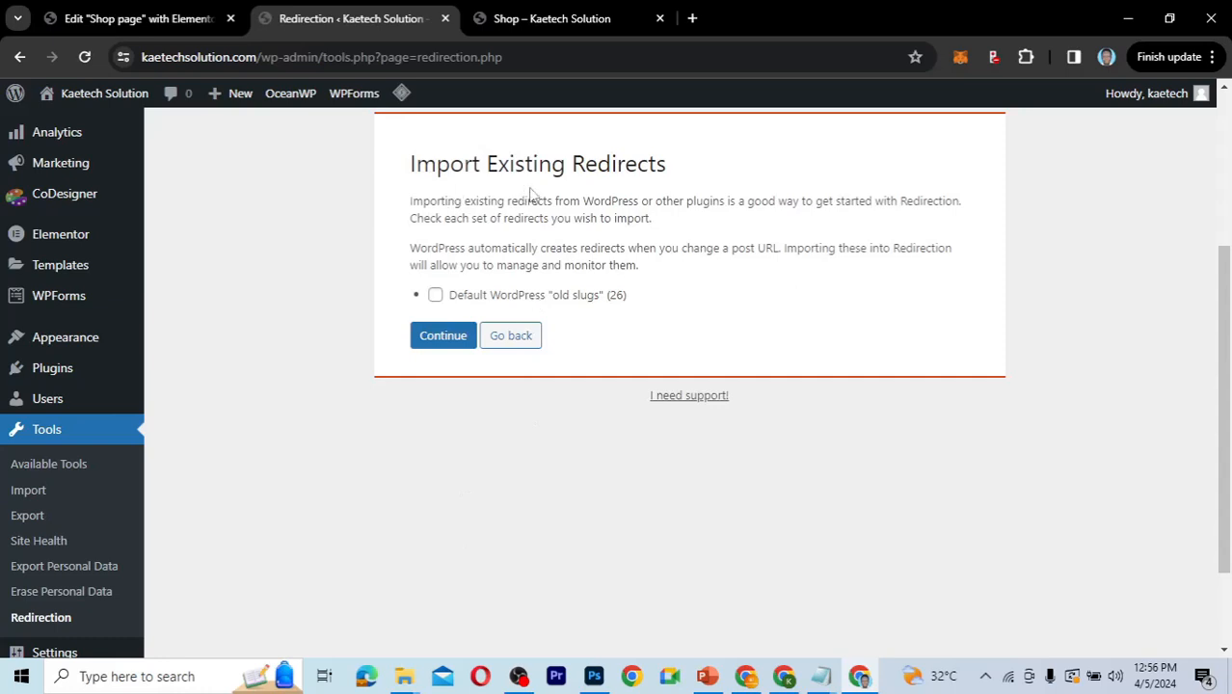
{"action": "left_click", "coordinate": [444, 337]}
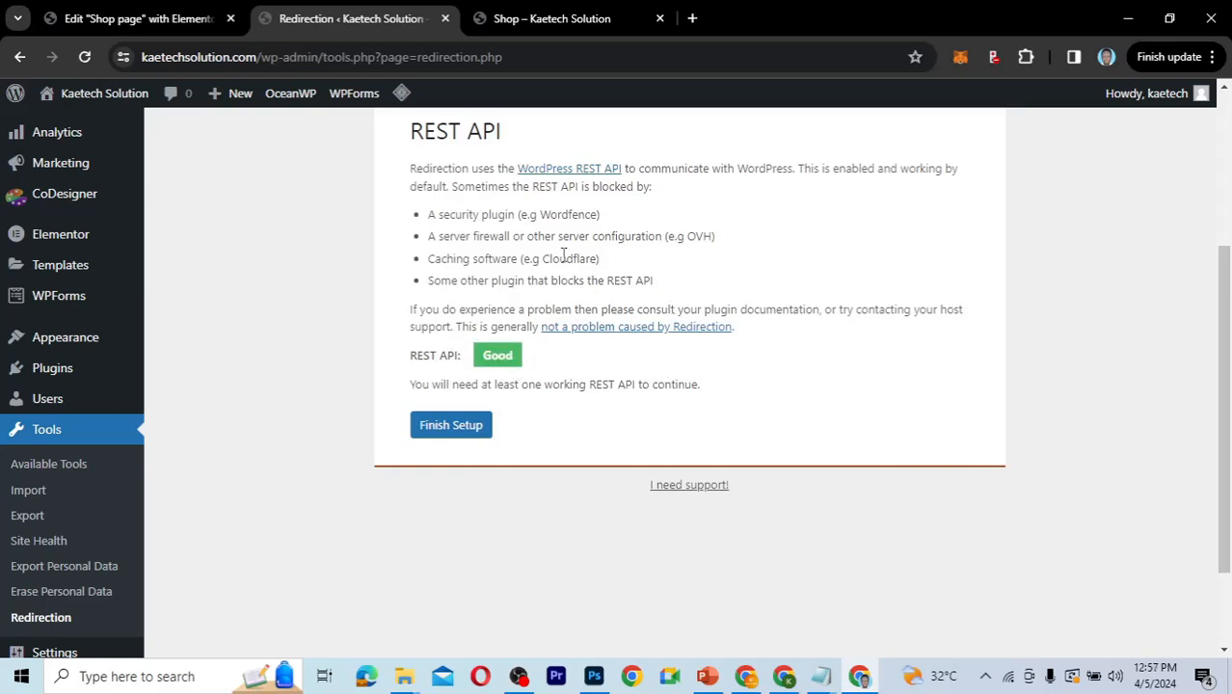
{"action": "left_click", "coordinate": [457, 429]}
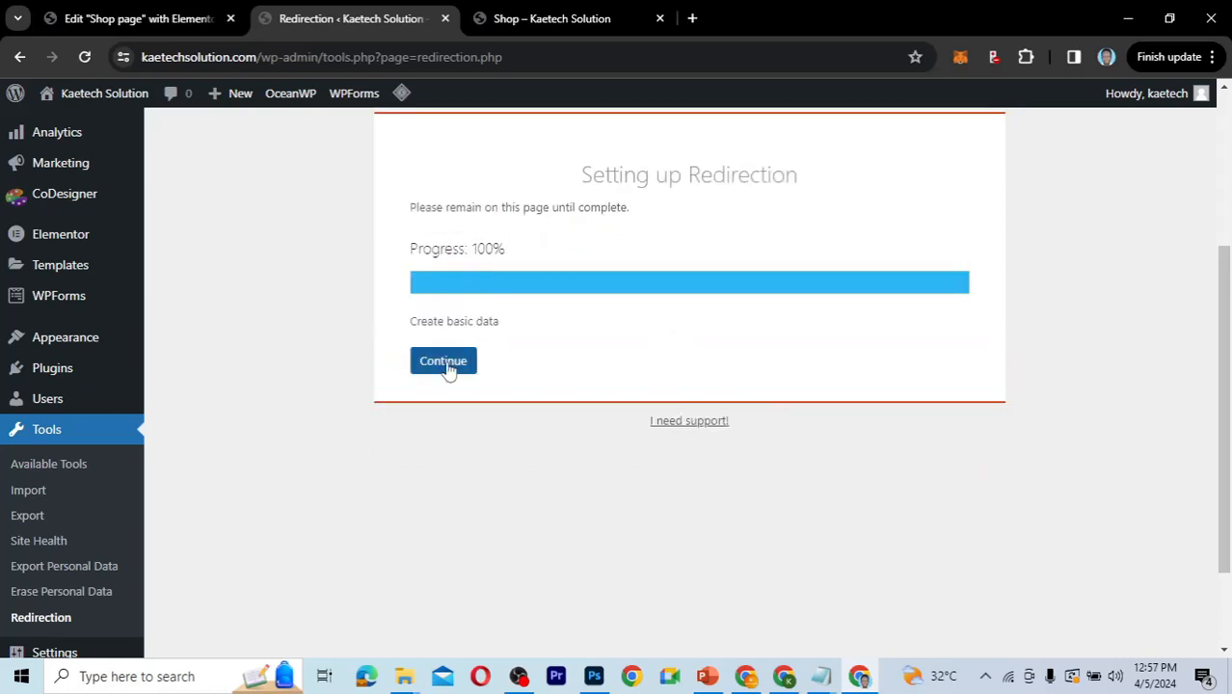
{"action": "left_click", "coordinate": [445, 364]}
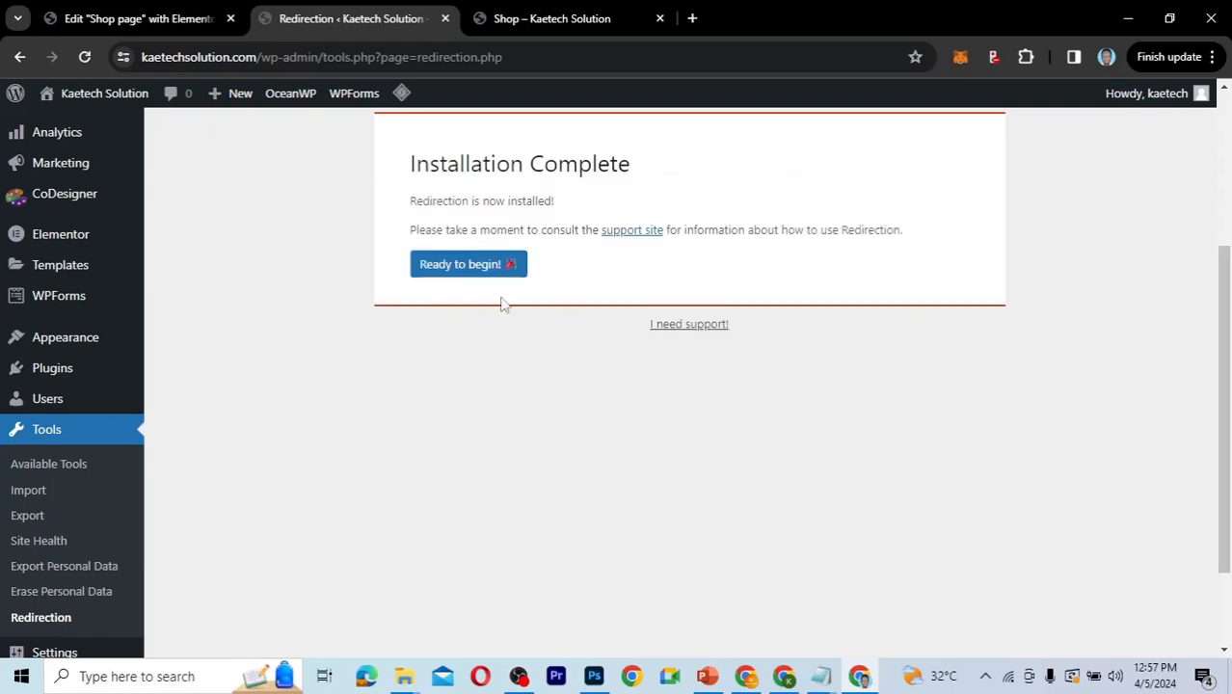
{"action": "left_click", "coordinate": [467, 265]}
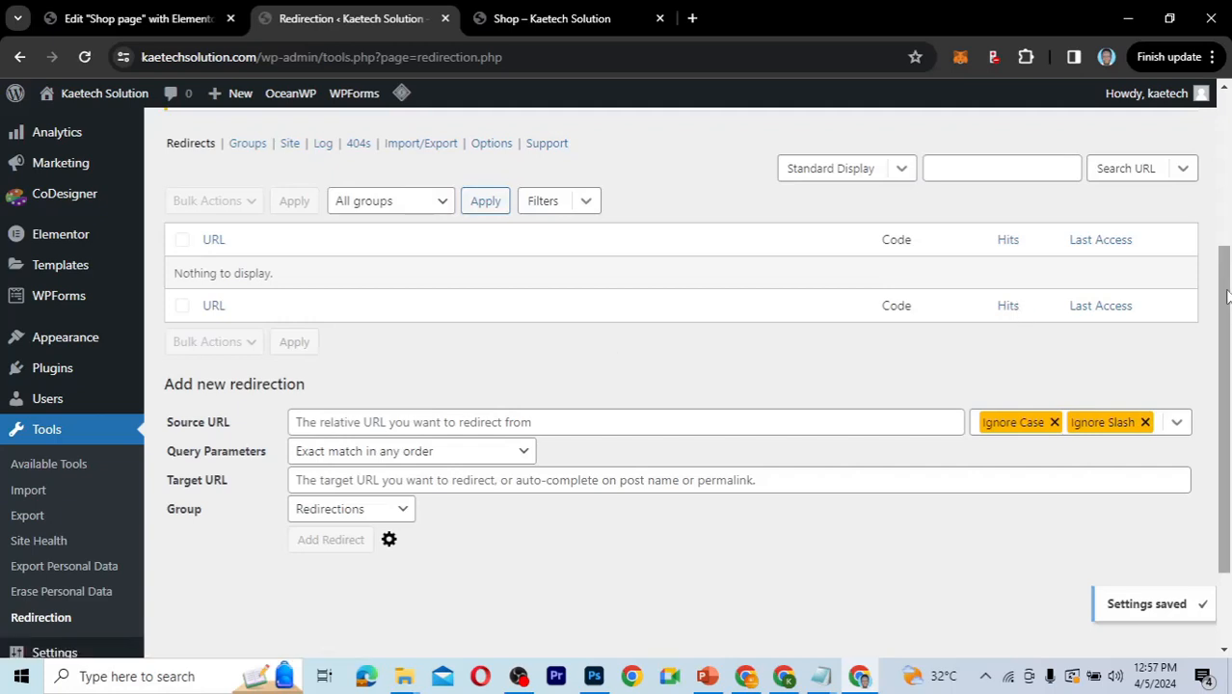
Step: Review the form for adding a new redirection, and check the URL of the store's default Shop page
{"action": "left_click_drag", "start_coordinate": [1227, 296], "coordinate": [1227, 333]}
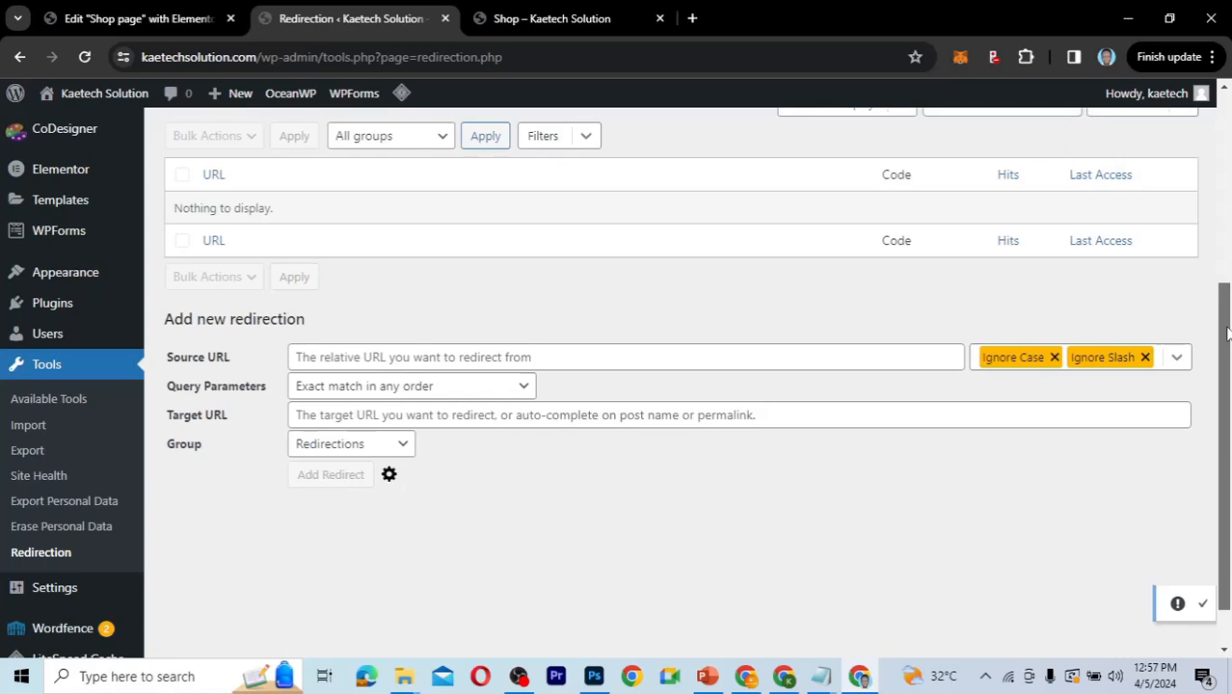
{"action": "left_click_drag", "start_coordinate": [1227, 333], "coordinate": [1227, 359]}
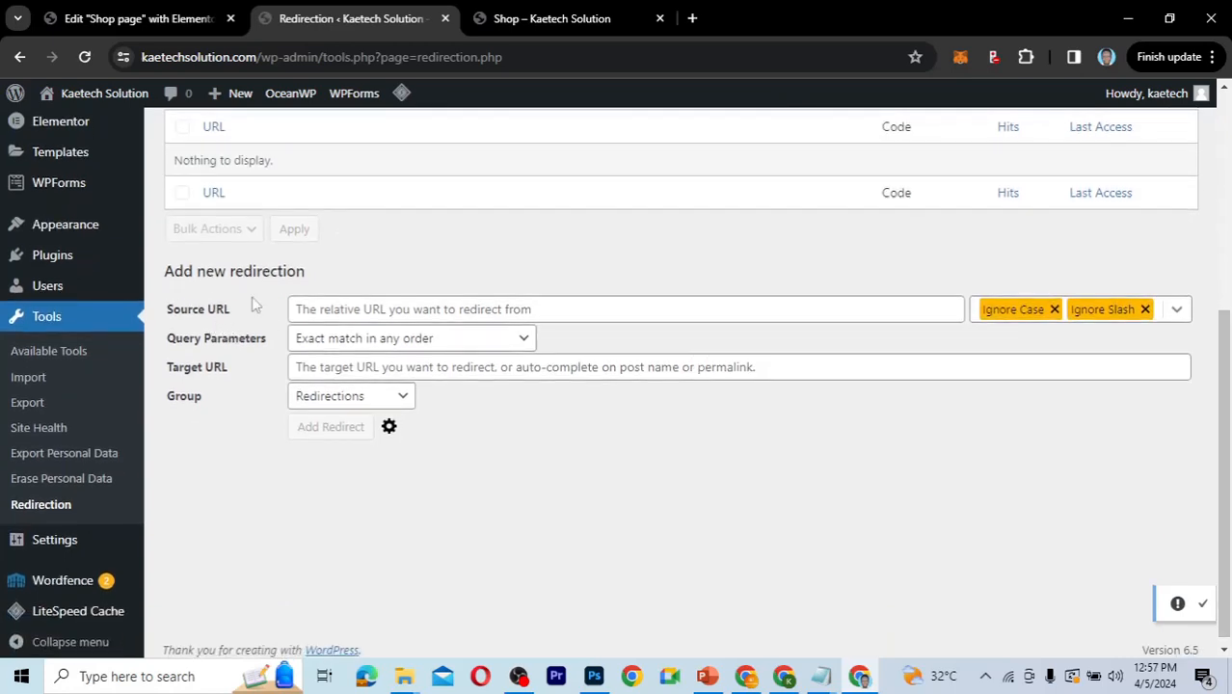
{"action": "left_click", "coordinate": [564, 19]}
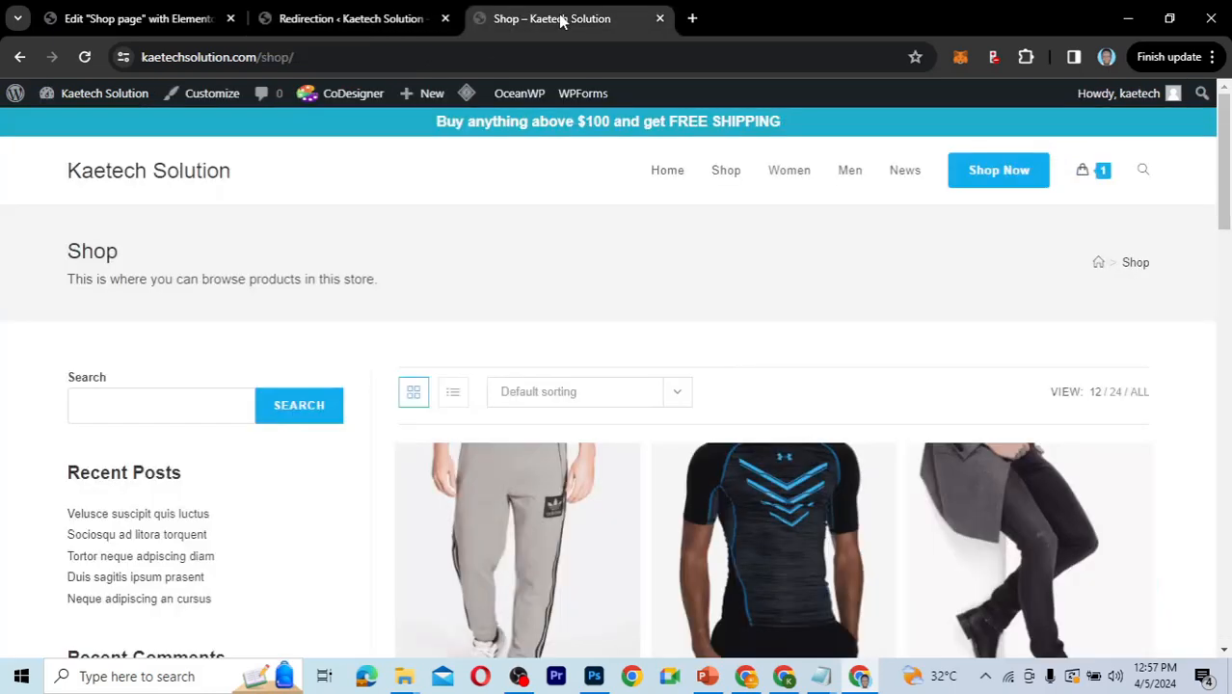
{"action": "left_click", "coordinate": [350, 60]}
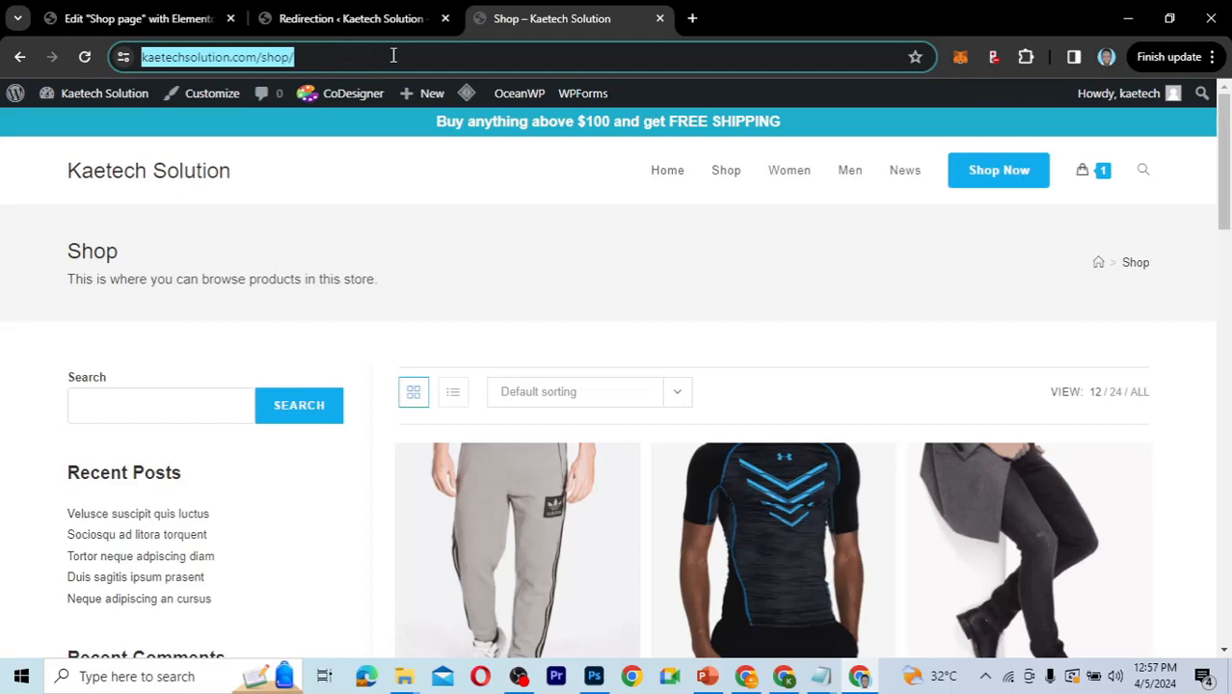
{"action": "left_click", "coordinate": [692, 19]}
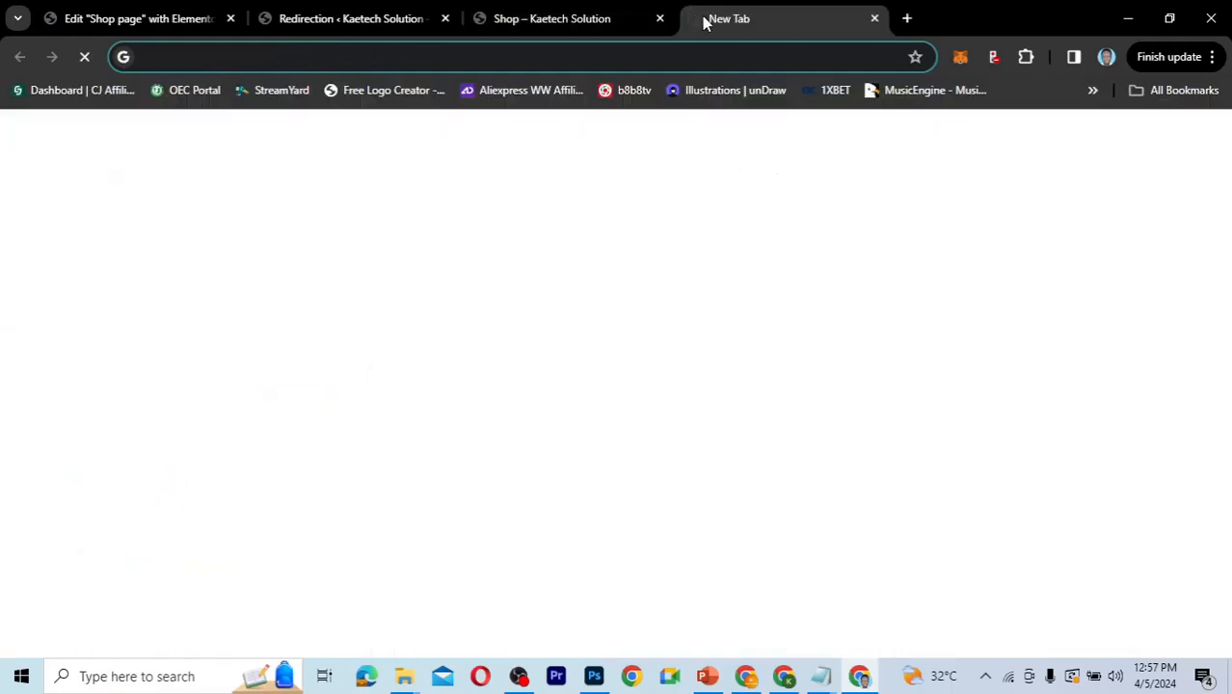
{"action": "type", "text": "ka"}
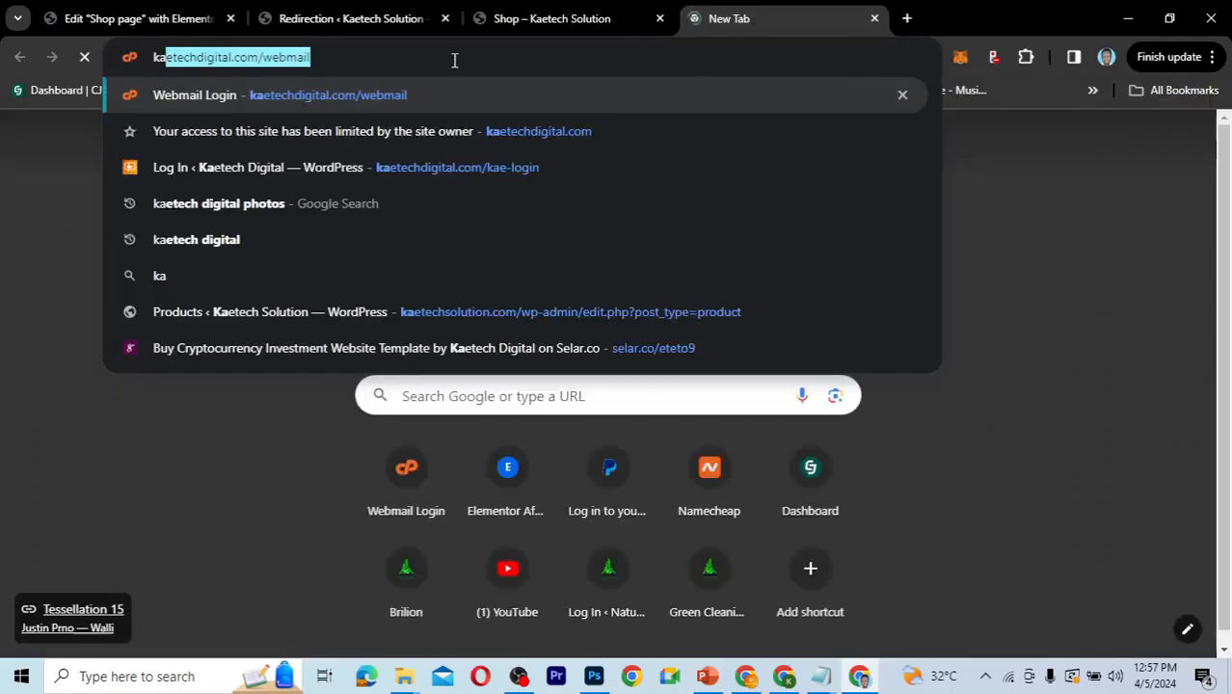
{"action": "left_click", "coordinate": [447, 58]}
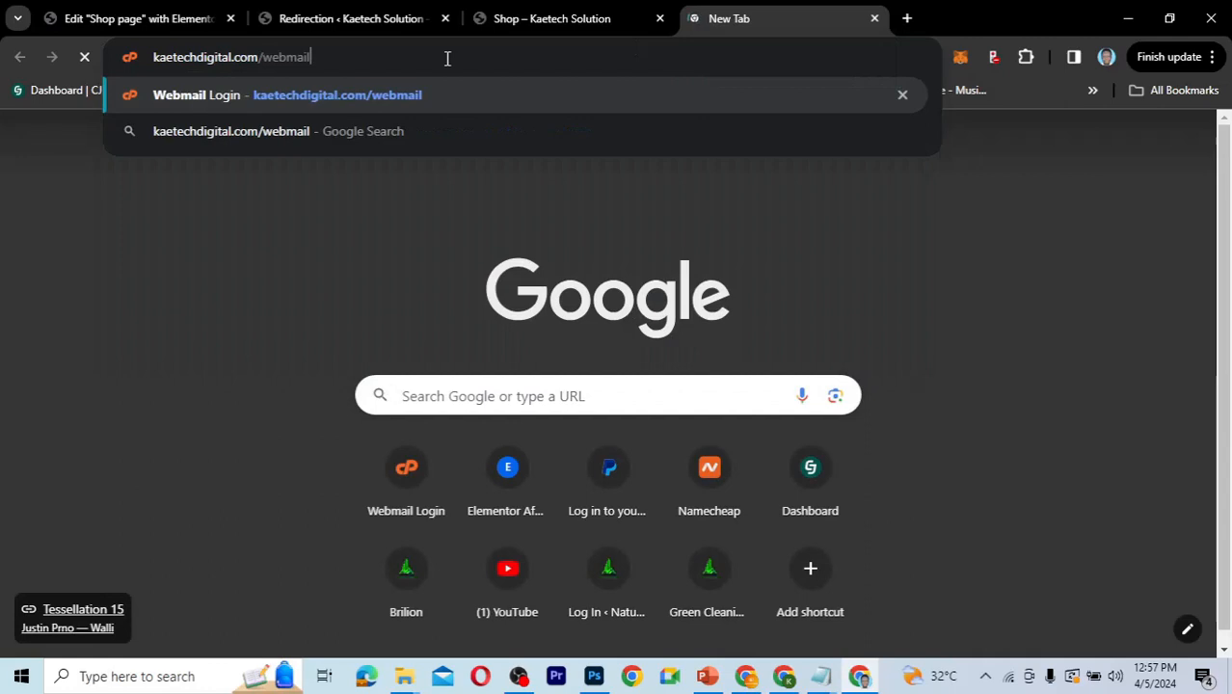
{"action": "left_click_drag", "start_coordinate": [448, 59], "coordinate": [259, 60]}
{"action": "type", "text": "shop"}
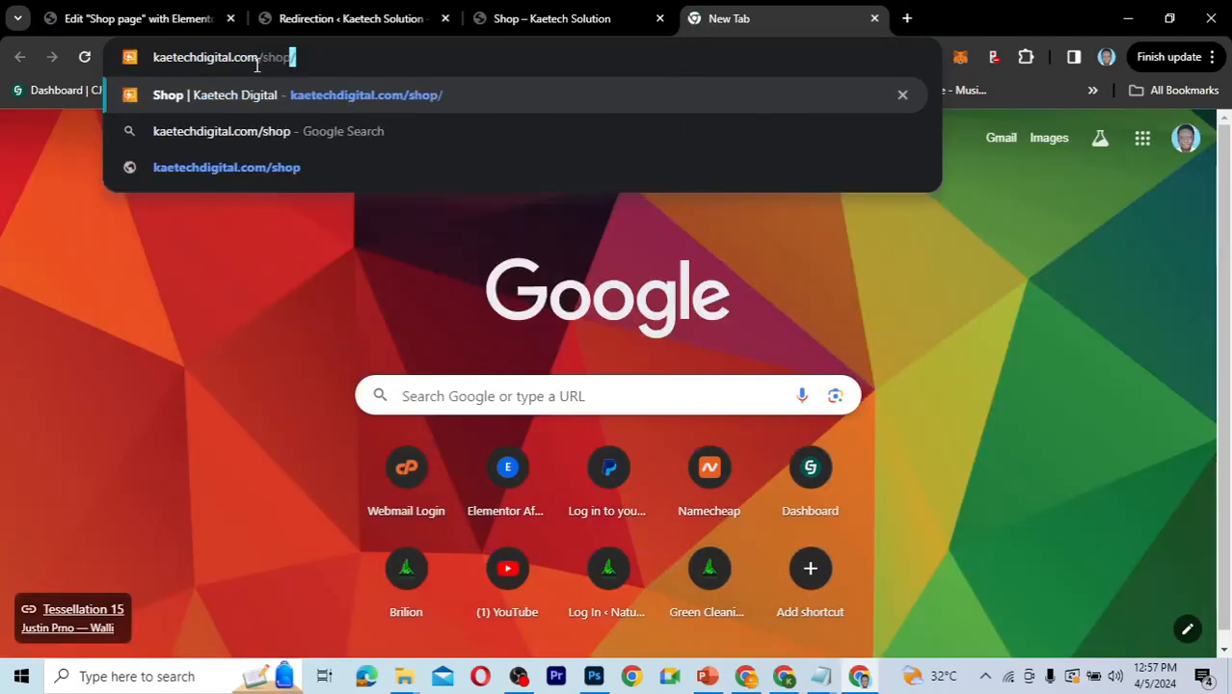
{"action": "type", "text": "-page"}
{"action": "key", "text": "Return"}
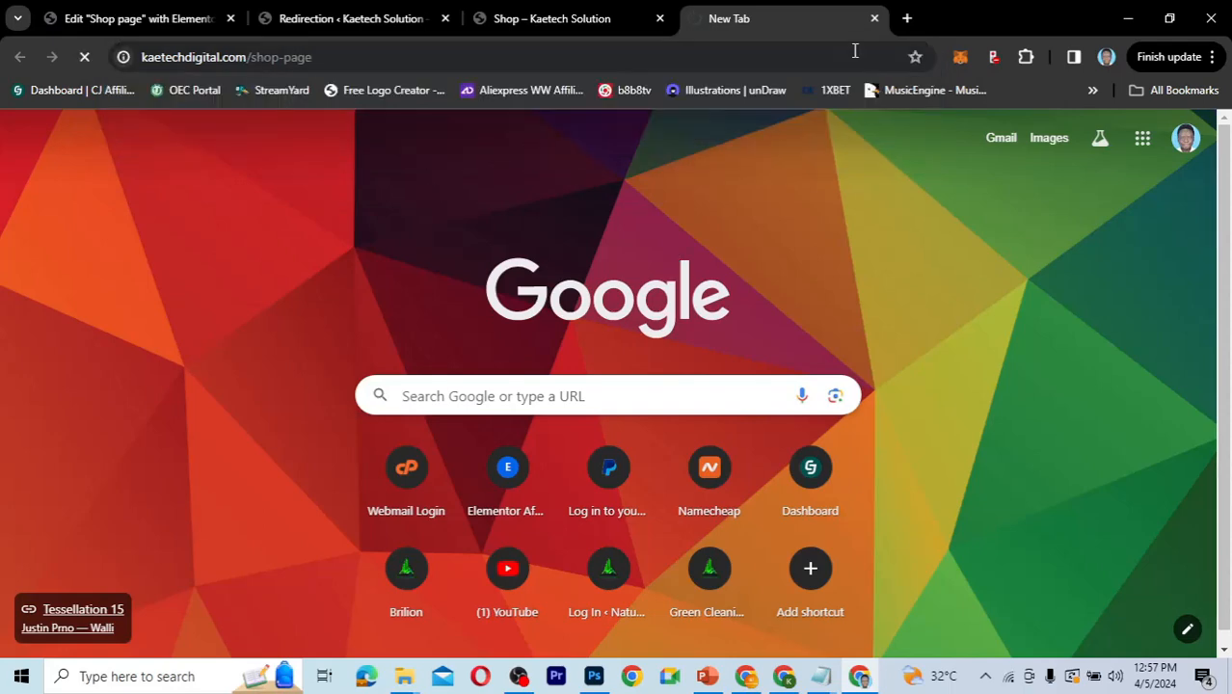
{"action": "left_click", "coordinate": [875, 18]}
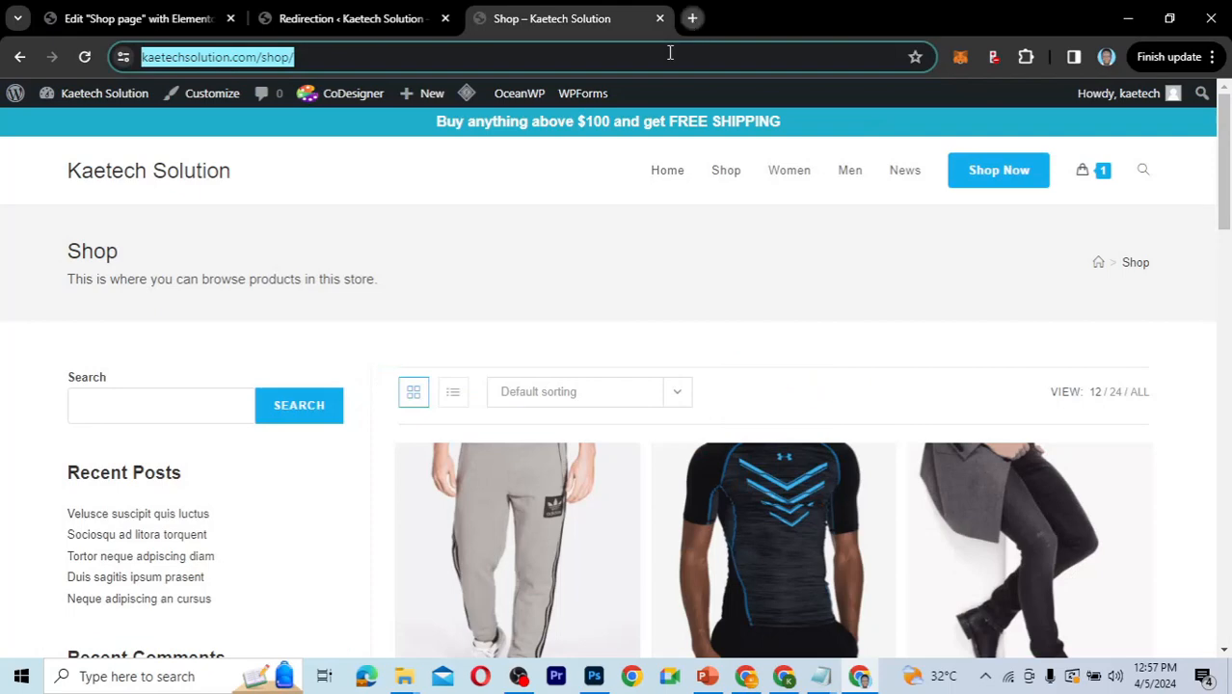
Step: Open the custom shop page at kaetechsolution.com/shop-page in a new browser tab
{"action": "key", "text": "ctrl+t"}
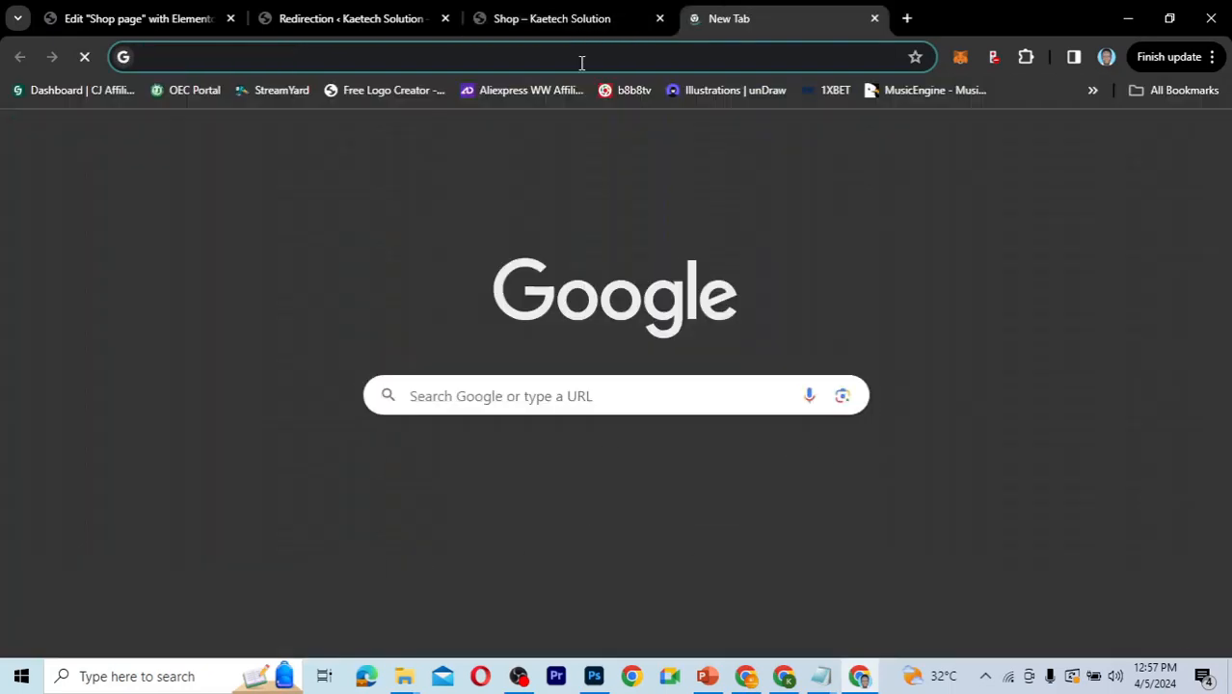
{"action": "type", "text": "kaetech"}
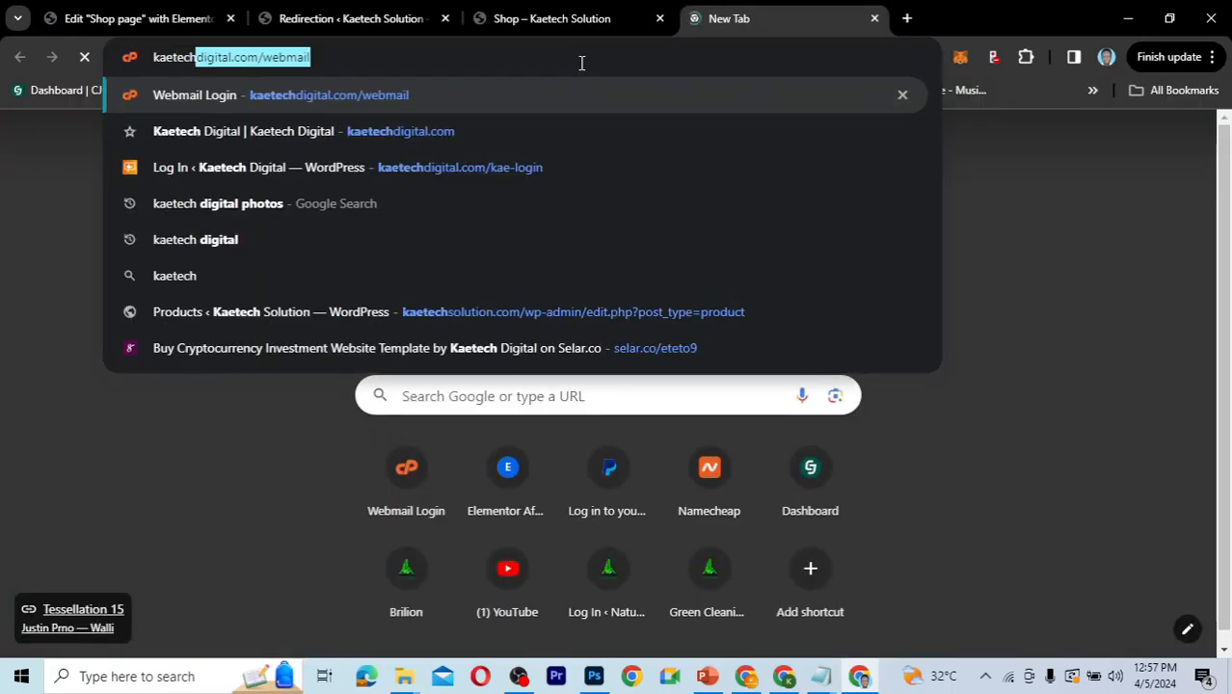
{"action": "type", "text": "solutio"}
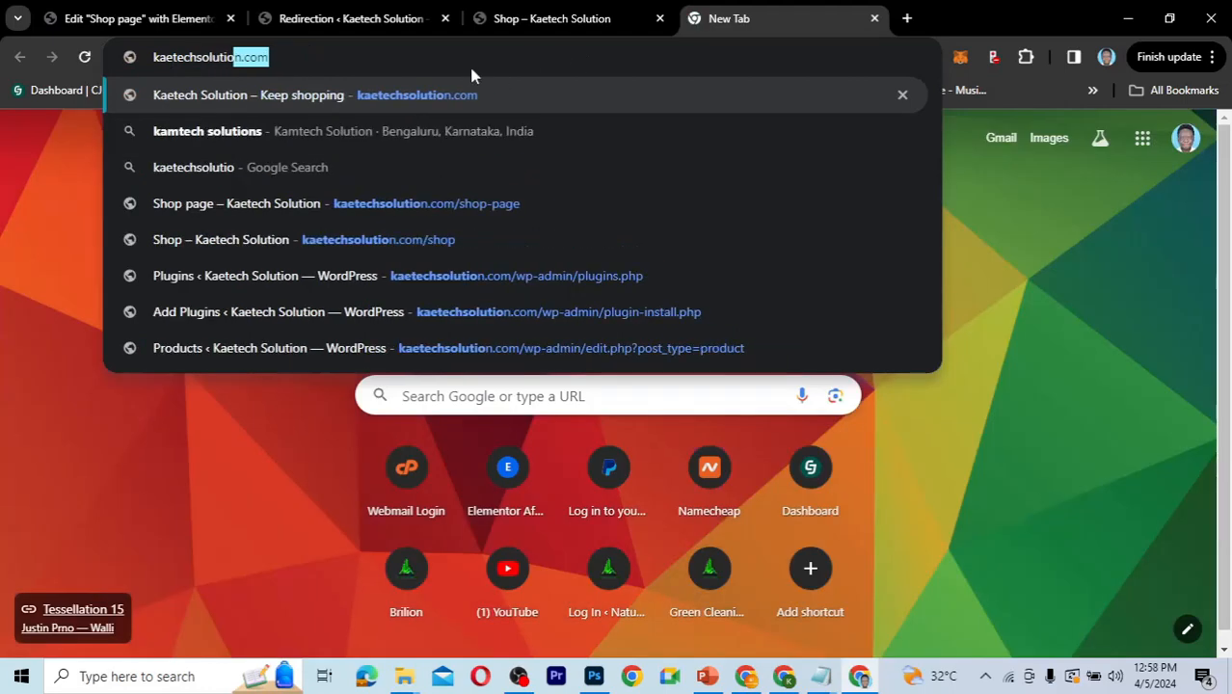
{"action": "left_click", "coordinate": [449, 205]}
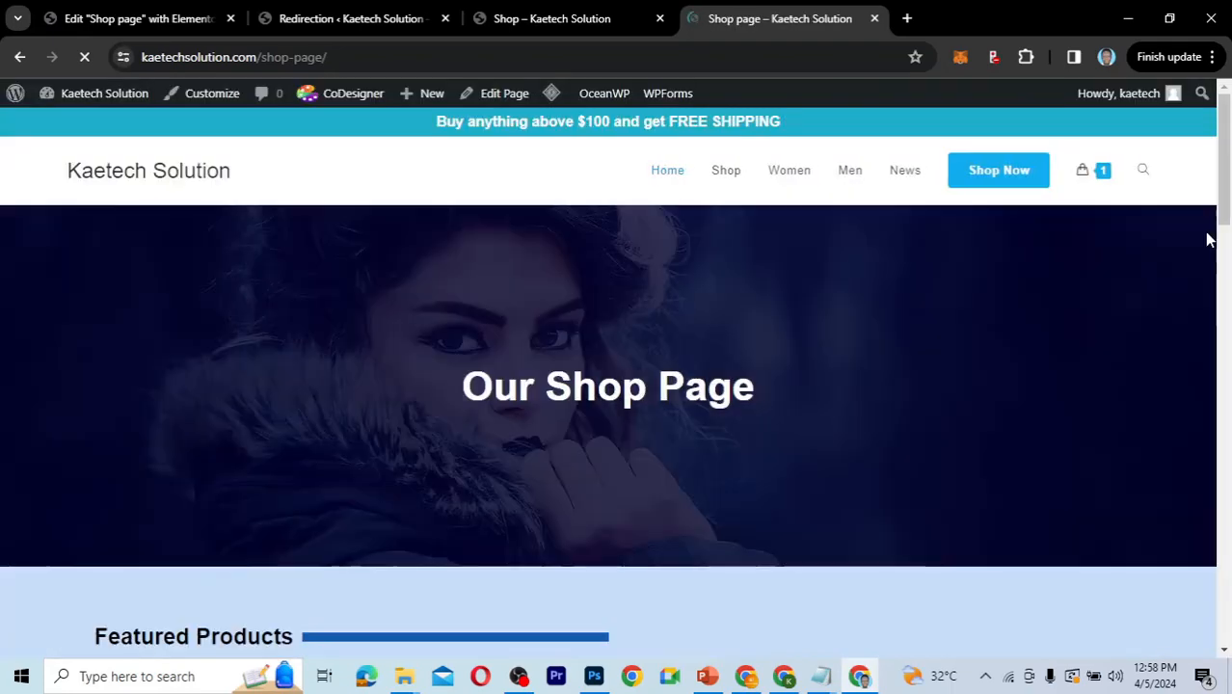
Step: Compare the store's default Shop page with the custom shop page
{"action": "left_click", "coordinate": [560, 15]}
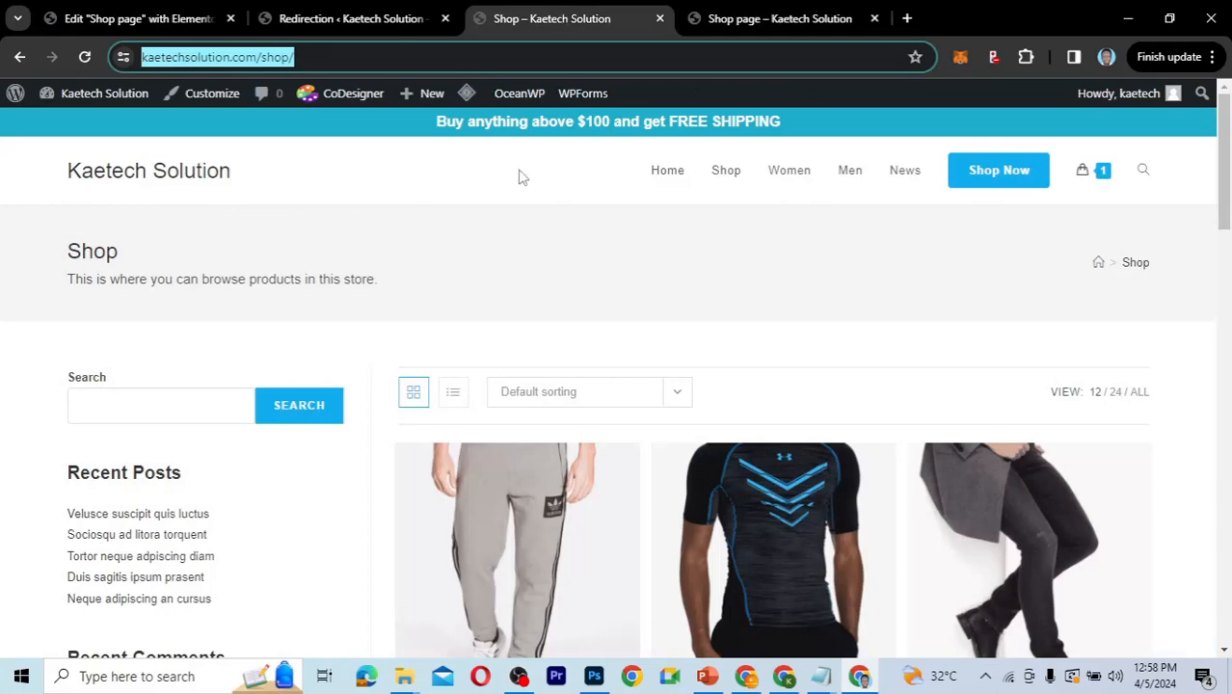
{"action": "left_click", "coordinate": [787, 18]}
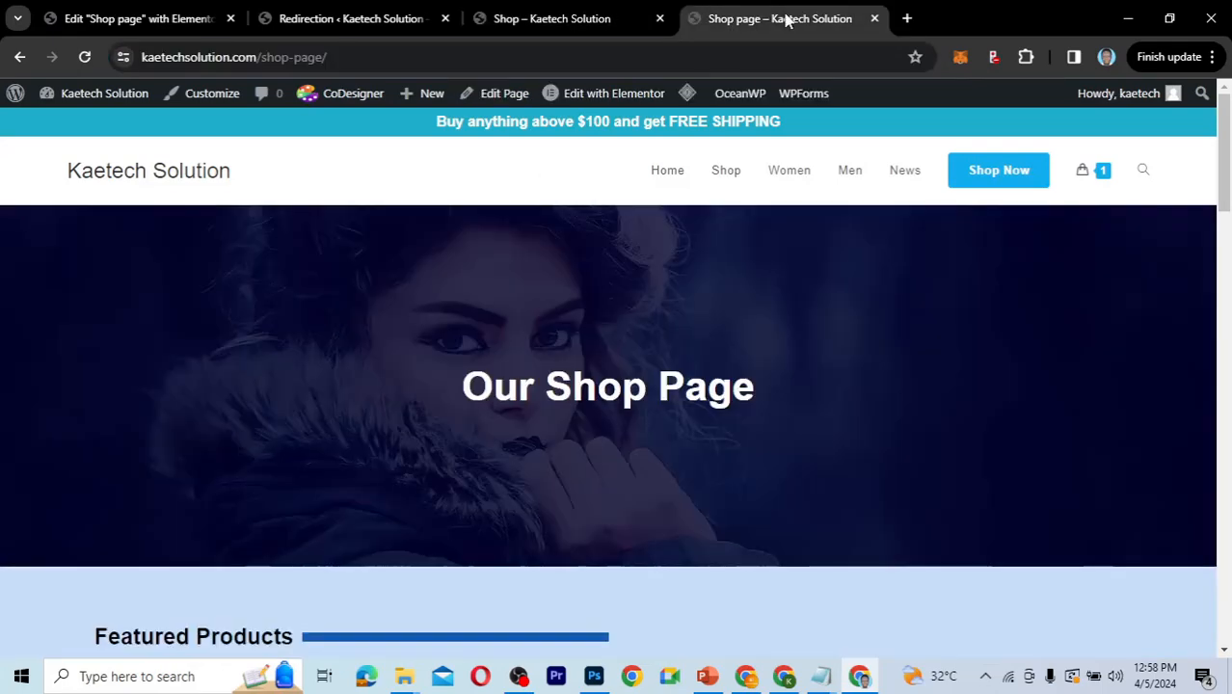
{"action": "left_click", "coordinate": [555, 24]}
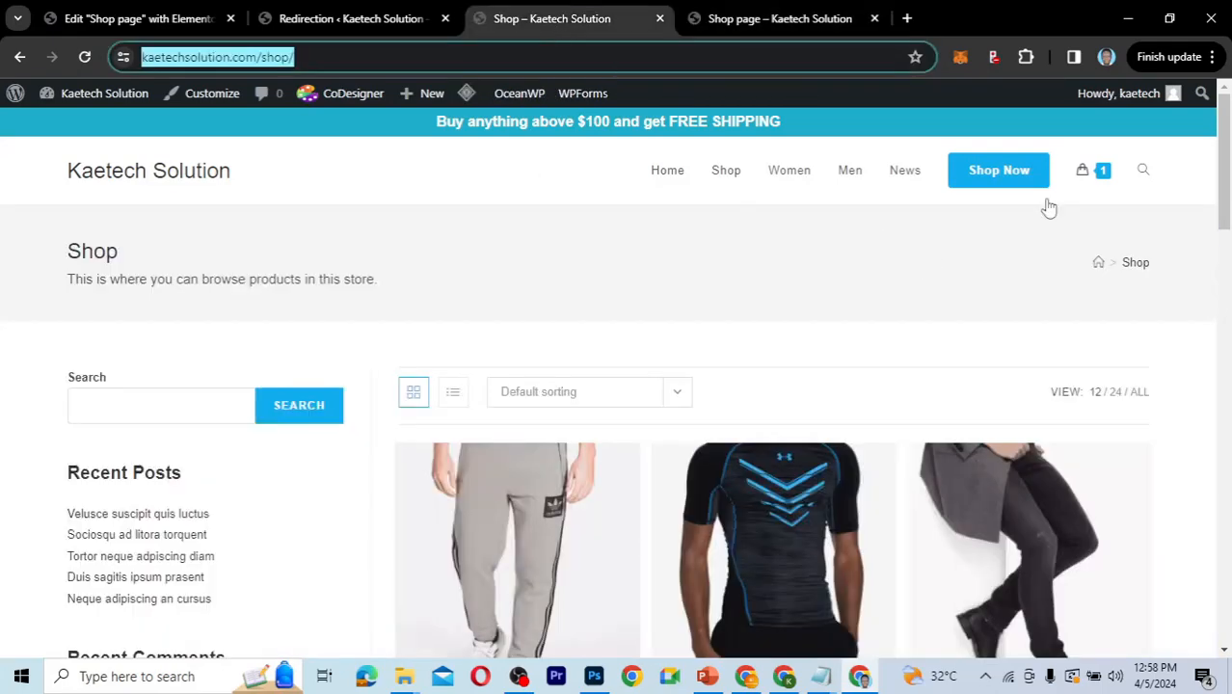
Step: View the store's cart page and remove the Adidas Originals item from the cart
{"action": "mouse_move", "coordinate": [1093, 175]}
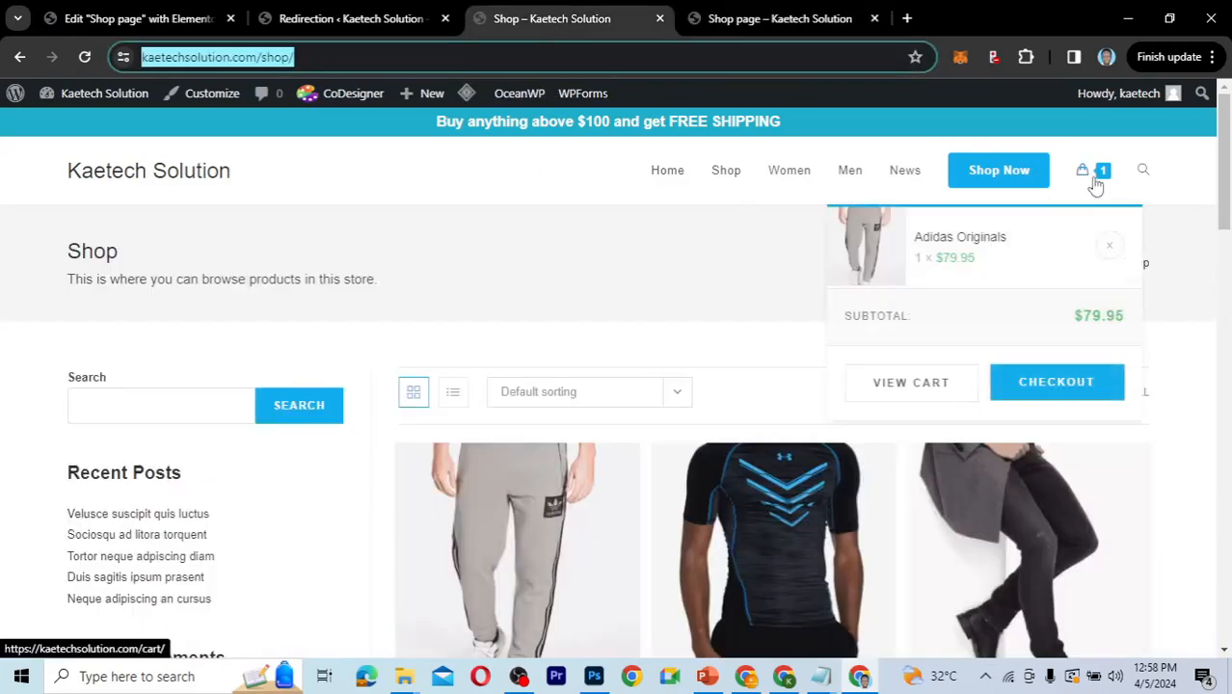
{"action": "left_click", "coordinate": [932, 380]}
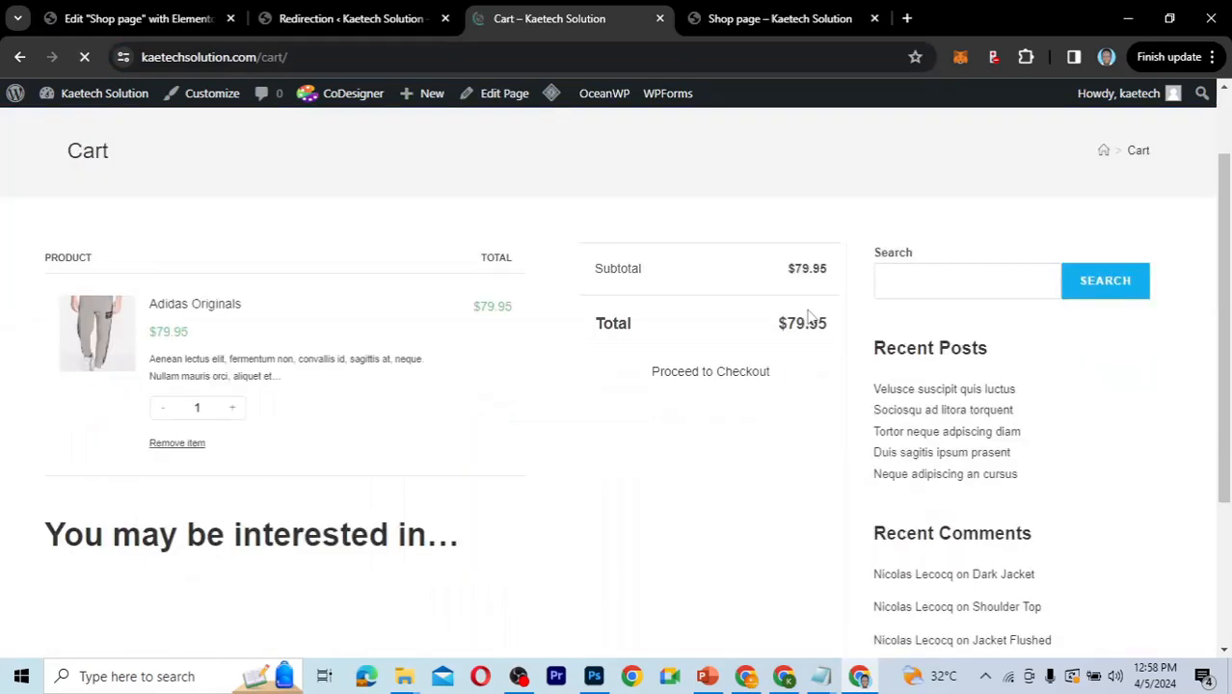
{"action": "scroll", "coordinate": [808, 317], "scroll_direction": "down", "scroll_amount": 3}
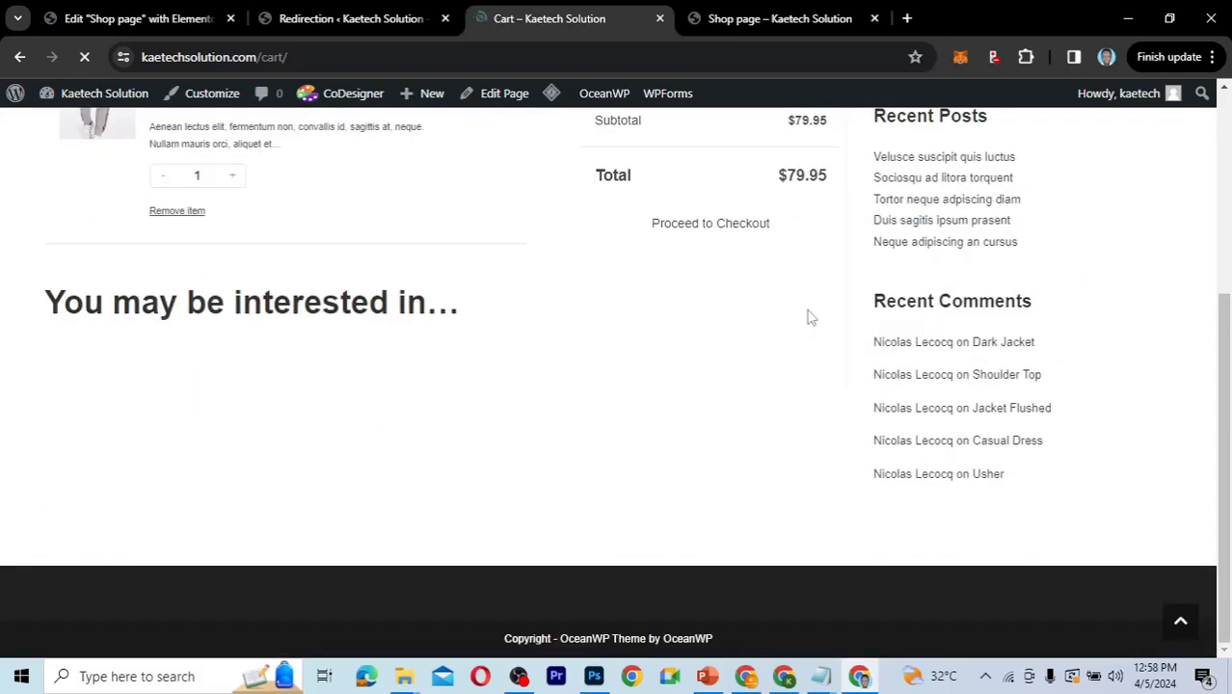
{"action": "scroll", "coordinate": [808, 317], "scroll_direction": "up", "scroll_amount": 2}
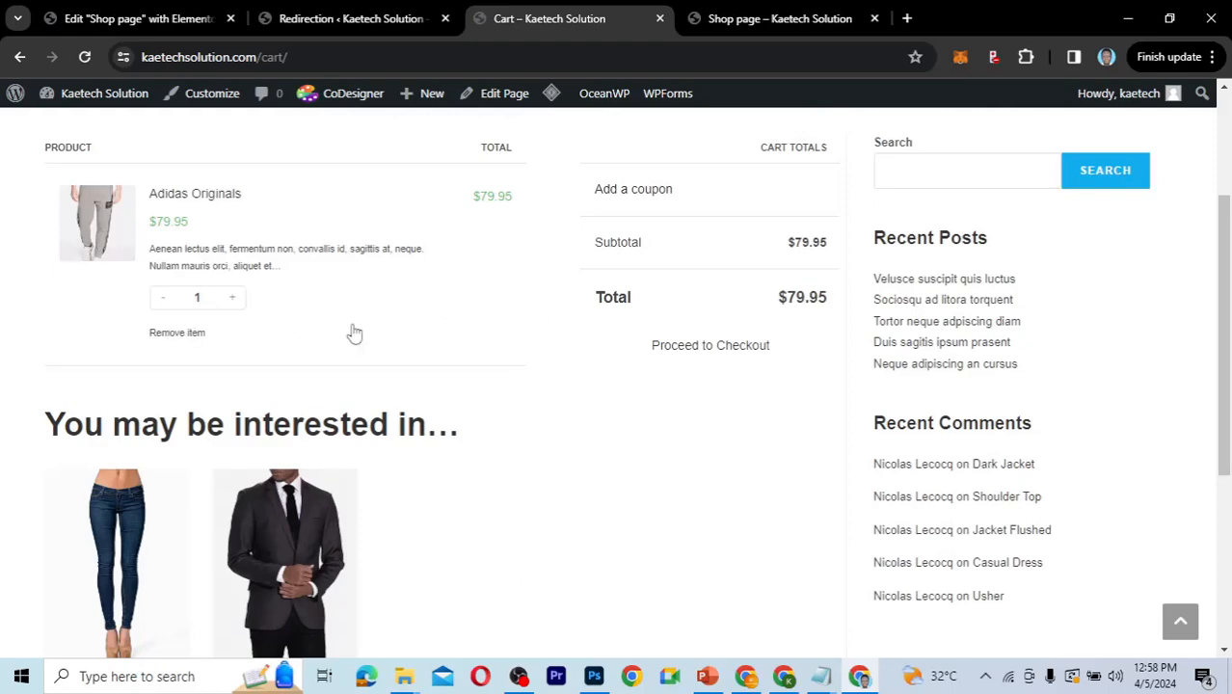
{"action": "left_click", "coordinate": [168, 333]}
Step: Look over the emptied cart page and its New in store products
{"action": "scroll", "coordinate": [516, 321], "scroll_direction": "down", "scroll_amount": 2}
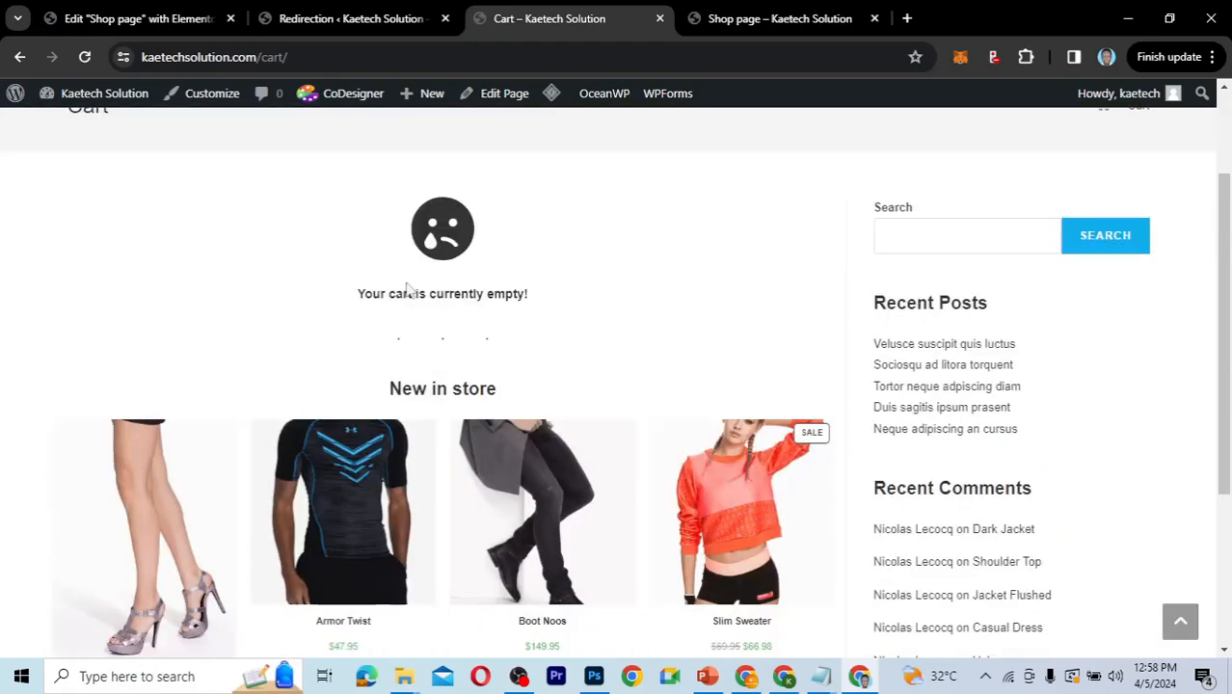
{"action": "scroll", "coordinate": [542, 331], "scroll_direction": "down", "scroll_amount": 3}
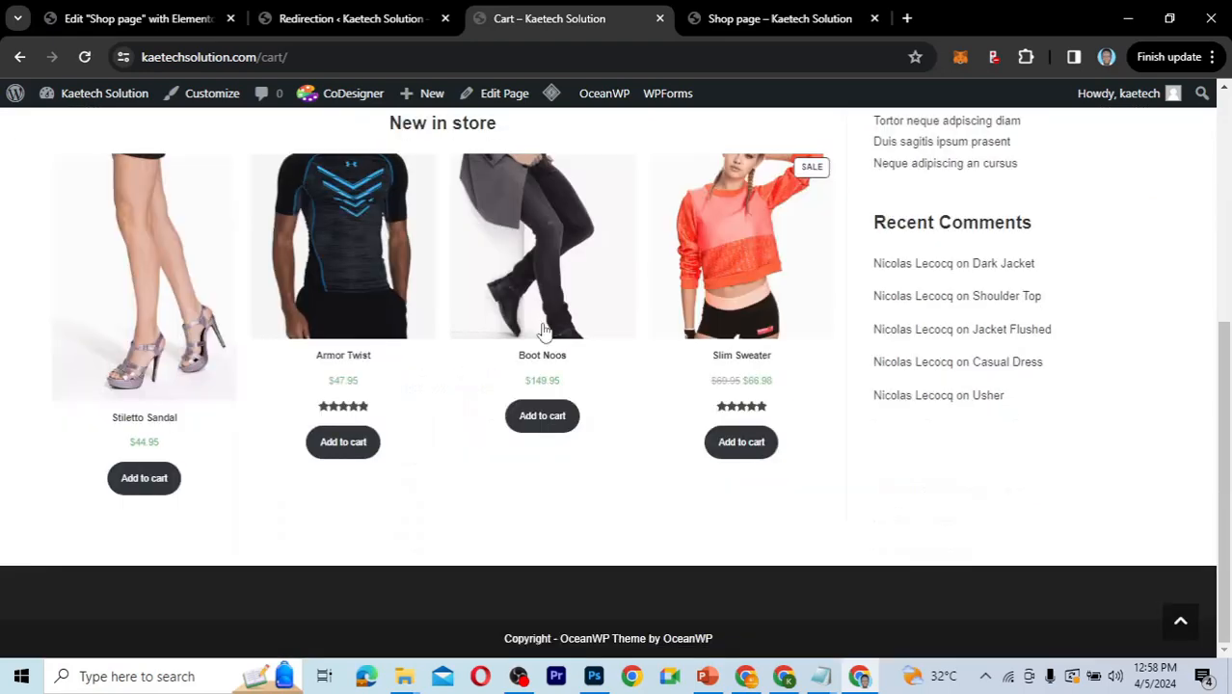
{"action": "scroll", "coordinate": [541, 330], "scroll_direction": "up", "scroll_amount": 4}
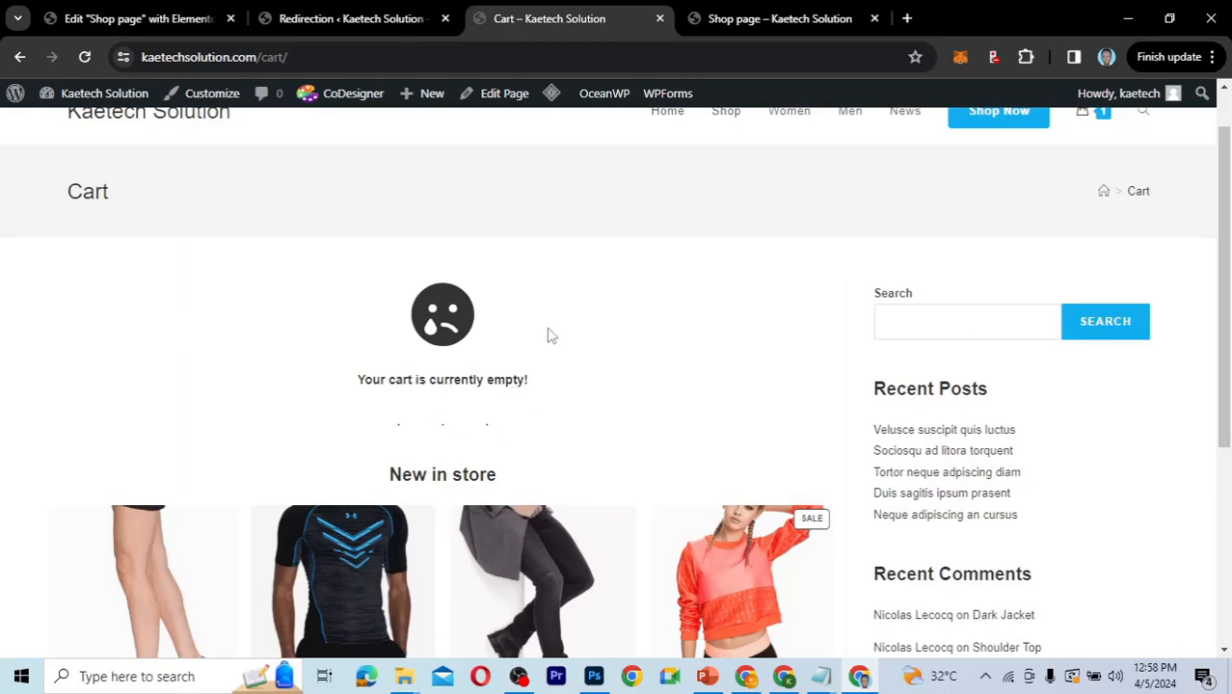
{"action": "scroll", "coordinate": [549, 335], "scroll_direction": "up", "scroll_amount": 1}
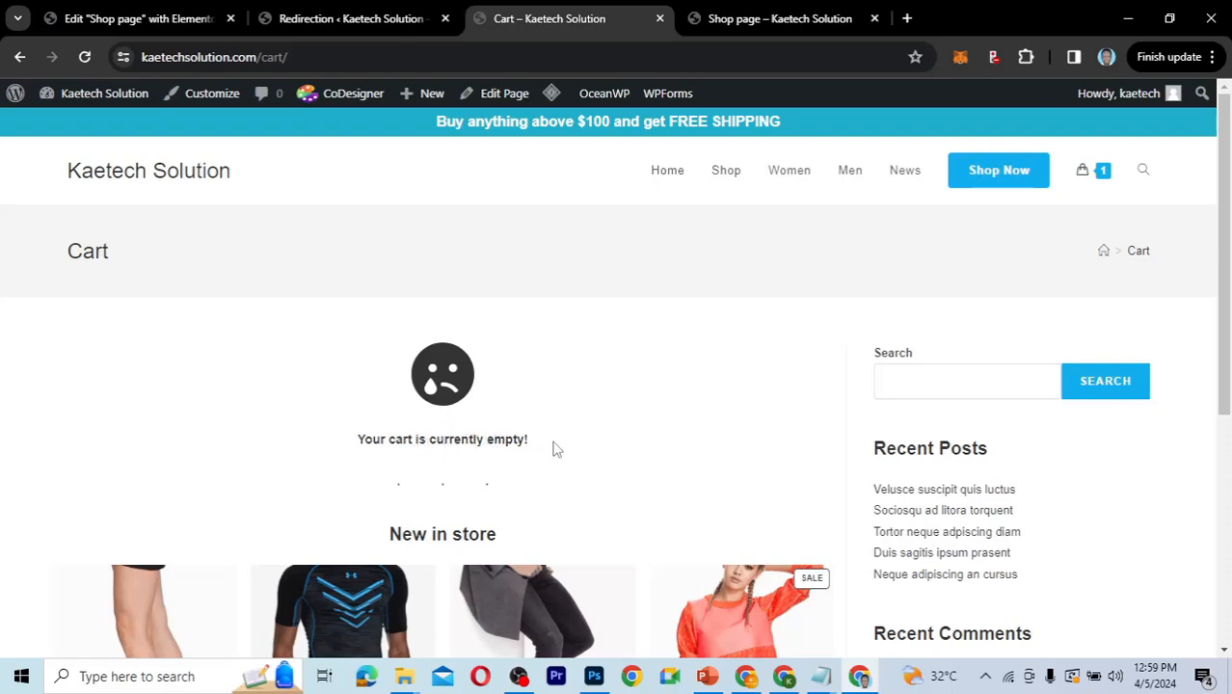
Step: Review the cart page's New in store products, the custom shop page and the blank redirection form
{"action": "scroll", "coordinate": [554, 449], "scroll_direction": "down", "scroll_amount": 4}
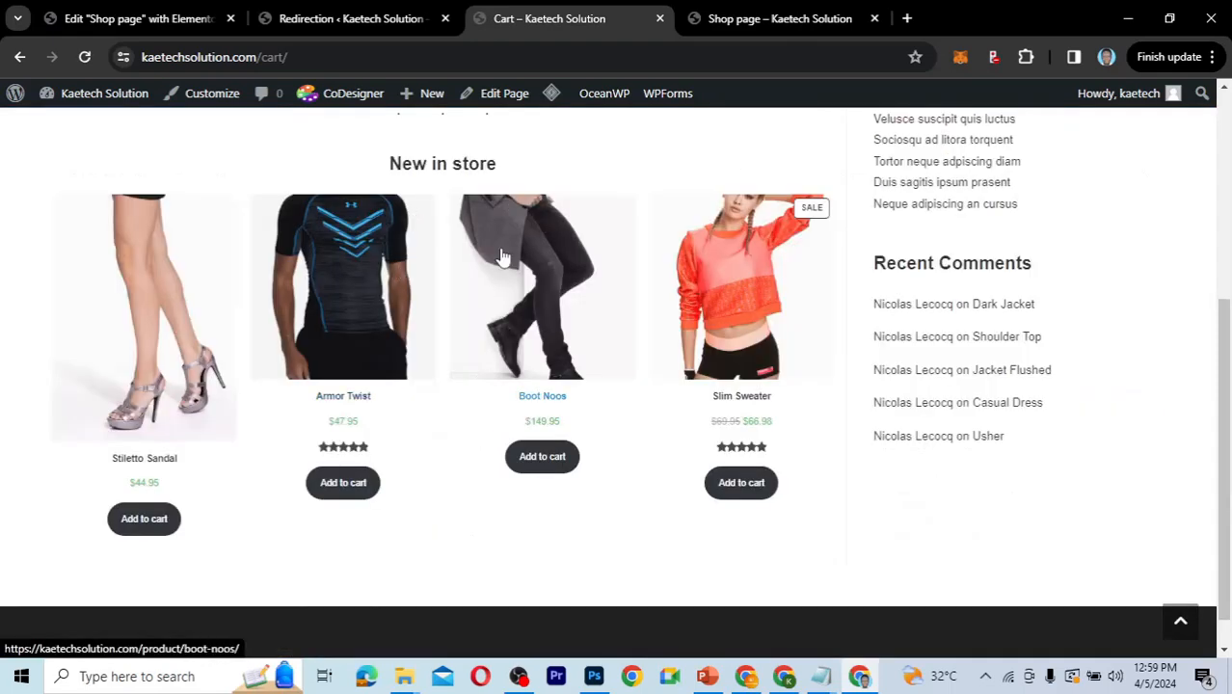
{"action": "scroll", "coordinate": [436, 301], "scroll_direction": "up", "scroll_amount": 4}
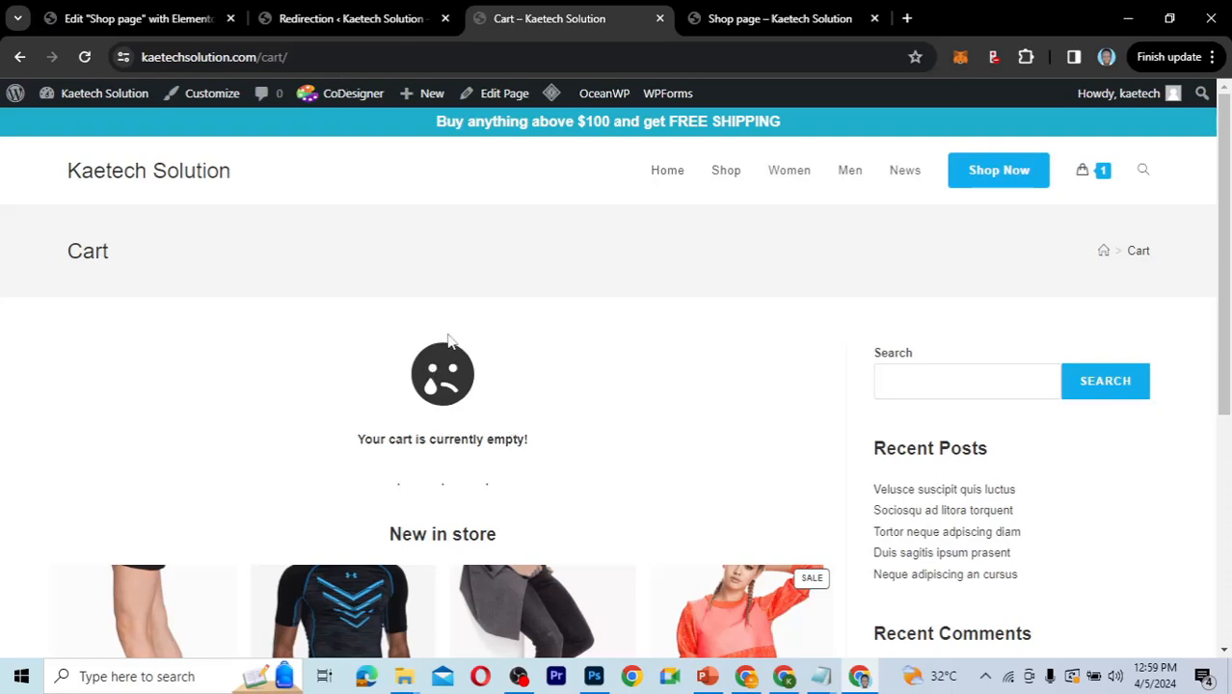
{"action": "left_click", "coordinate": [788, 24]}
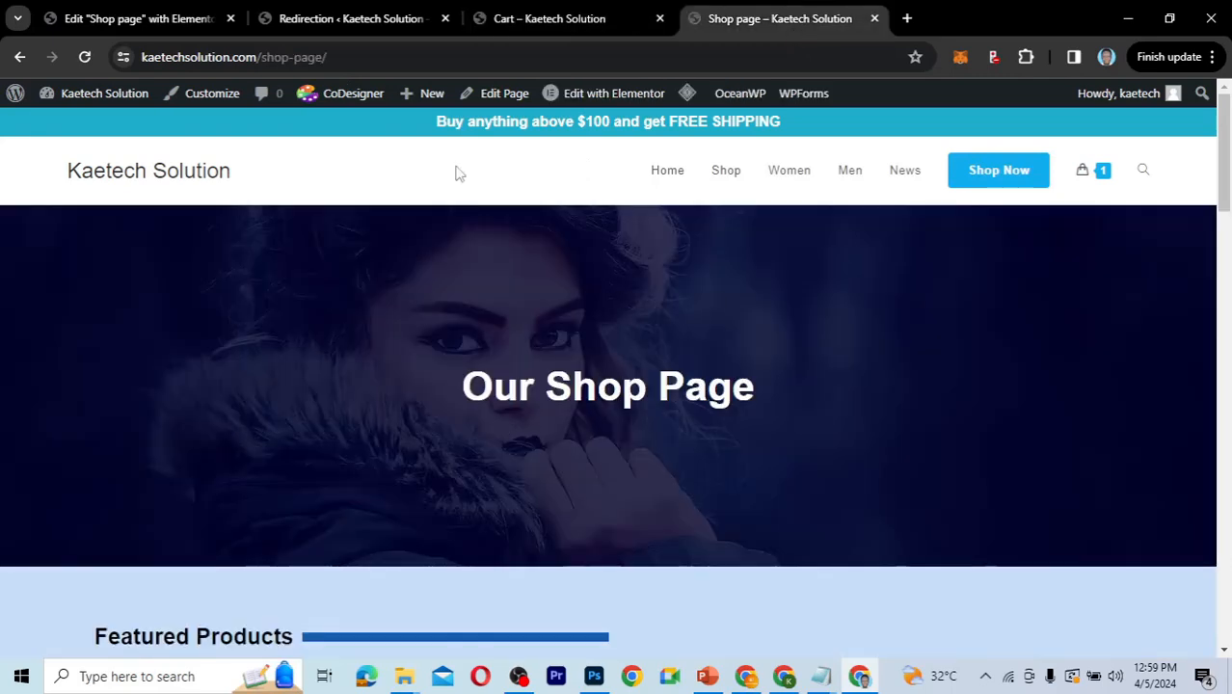
{"action": "left_click", "coordinate": [373, 29]}
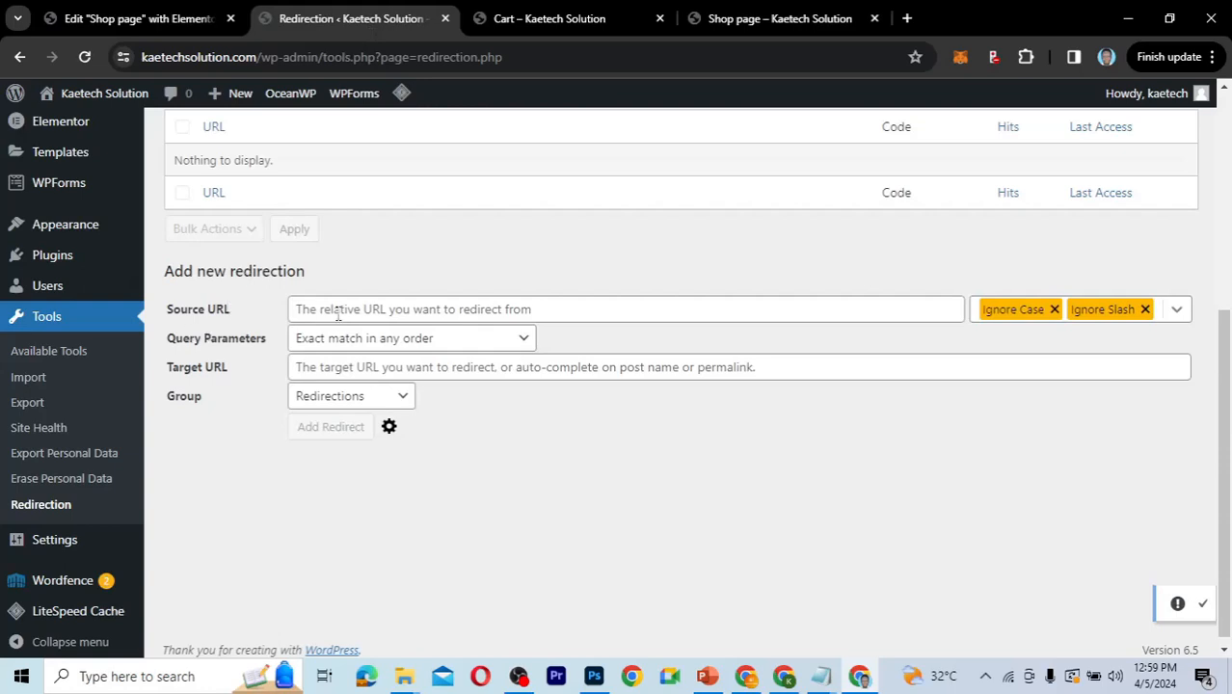
Step: Open the store's default Shop page in place of the cart page as the source for the redirection
{"action": "left_click", "coordinate": [550, 15]}
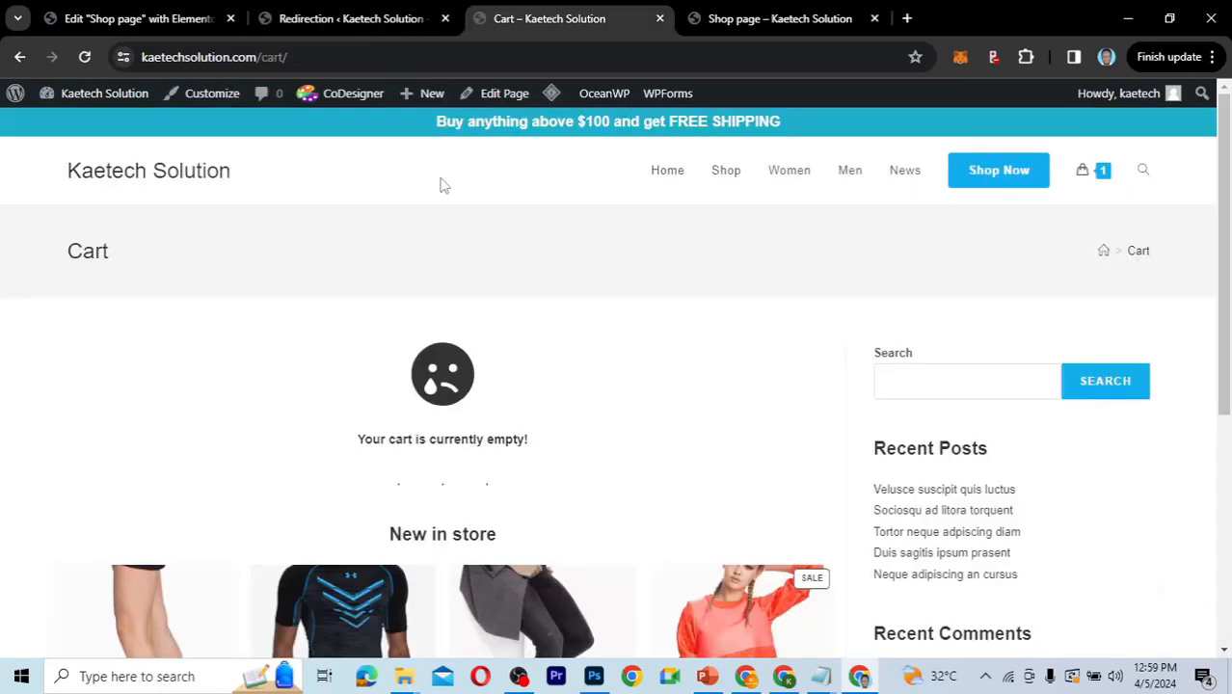
{"action": "left_click", "coordinate": [723, 175]}
{"action": "left_click", "coordinate": [365, 11]}
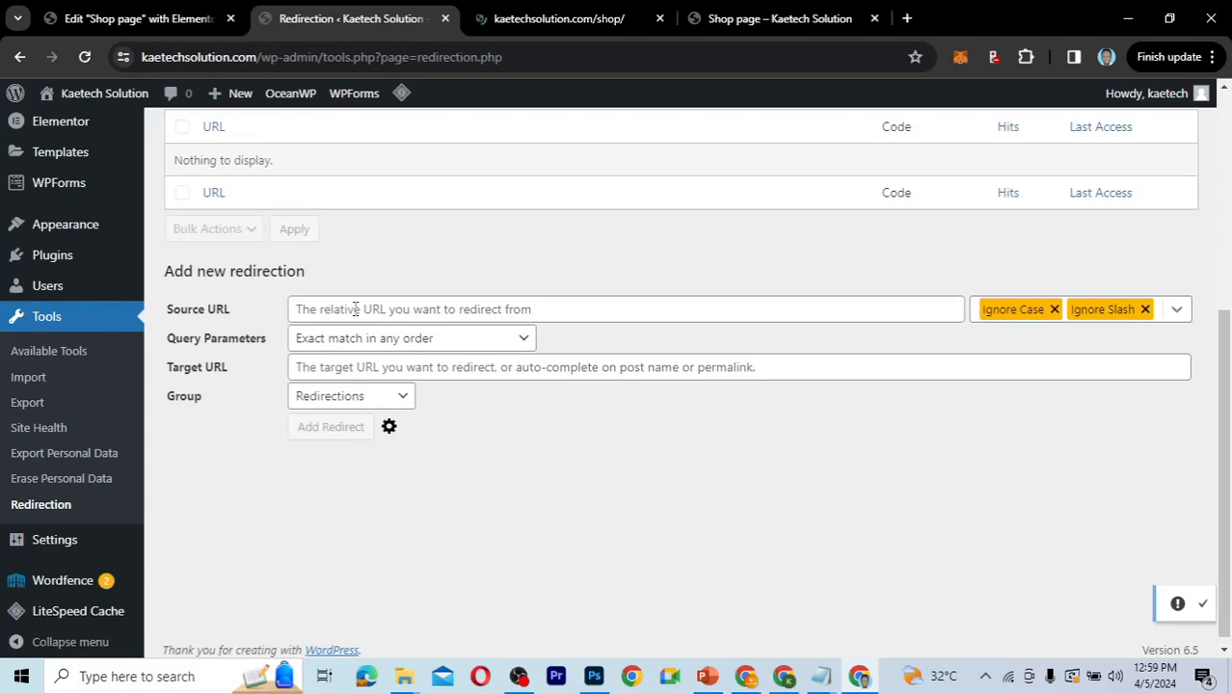
{"action": "left_click", "coordinate": [524, 19]}
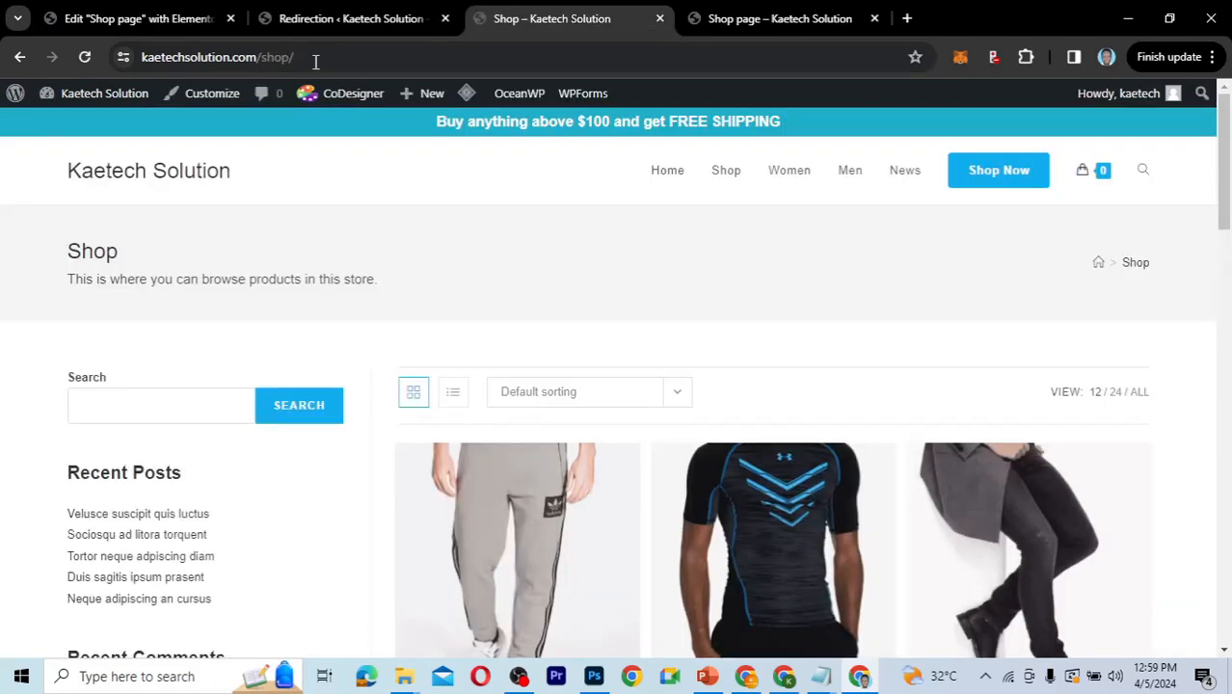
Step: Set the new redirection's Source URL to /shop/, copied from the default Shop page's address
{"action": "left_click_drag", "start_coordinate": [315, 61], "coordinate": [257, 58]}
{"action": "key", "text": "ctrl+c"}
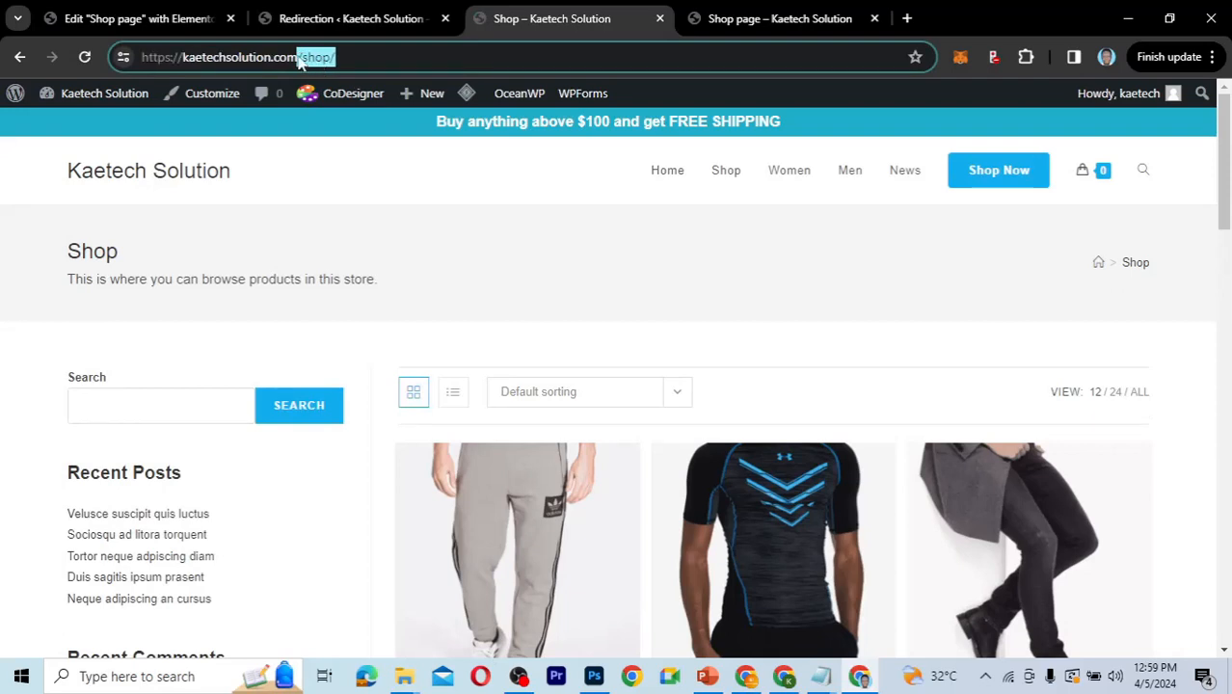
{"action": "left_click_drag", "start_coordinate": [299, 58], "coordinate": [106, 61]}
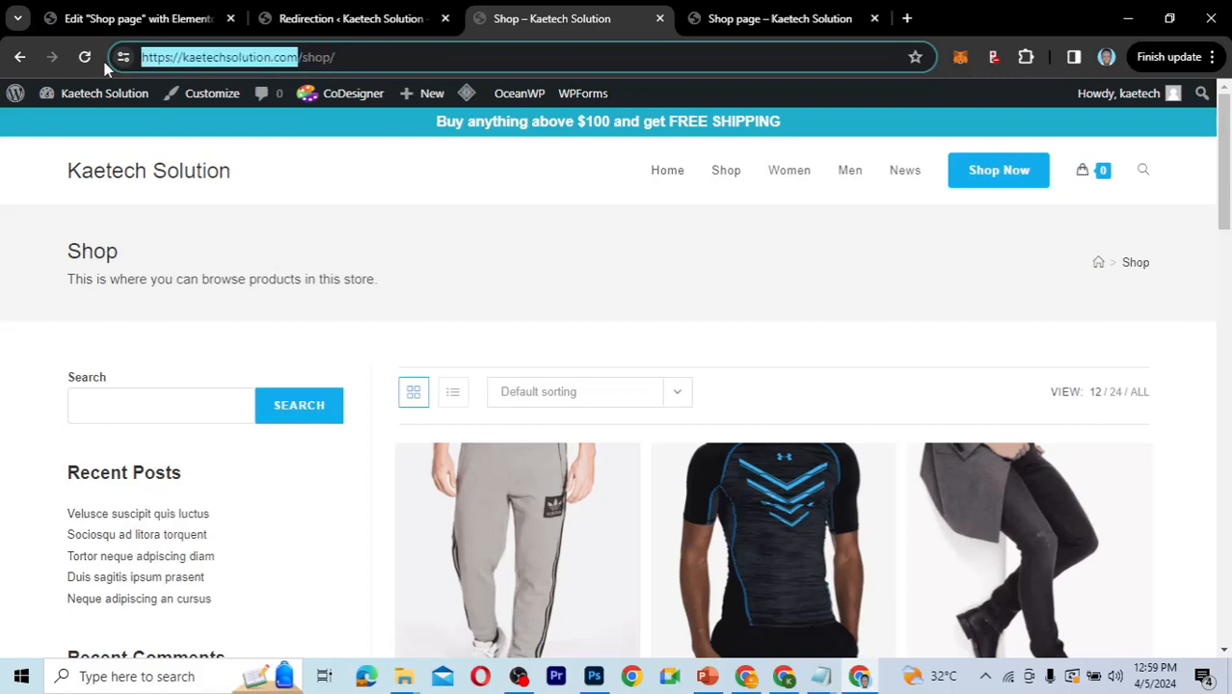
{"action": "left_click", "coordinate": [380, 55]}
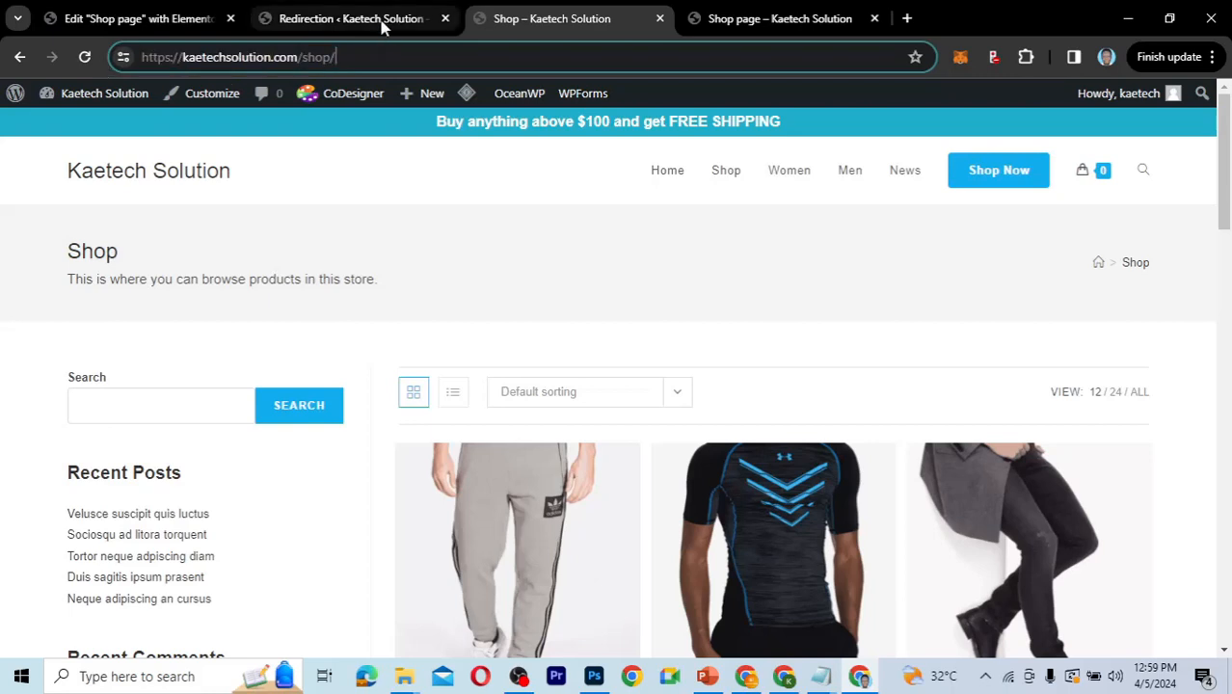
{"action": "left_click", "coordinate": [384, 19]}
{"action": "left_click", "coordinate": [329, 306]}
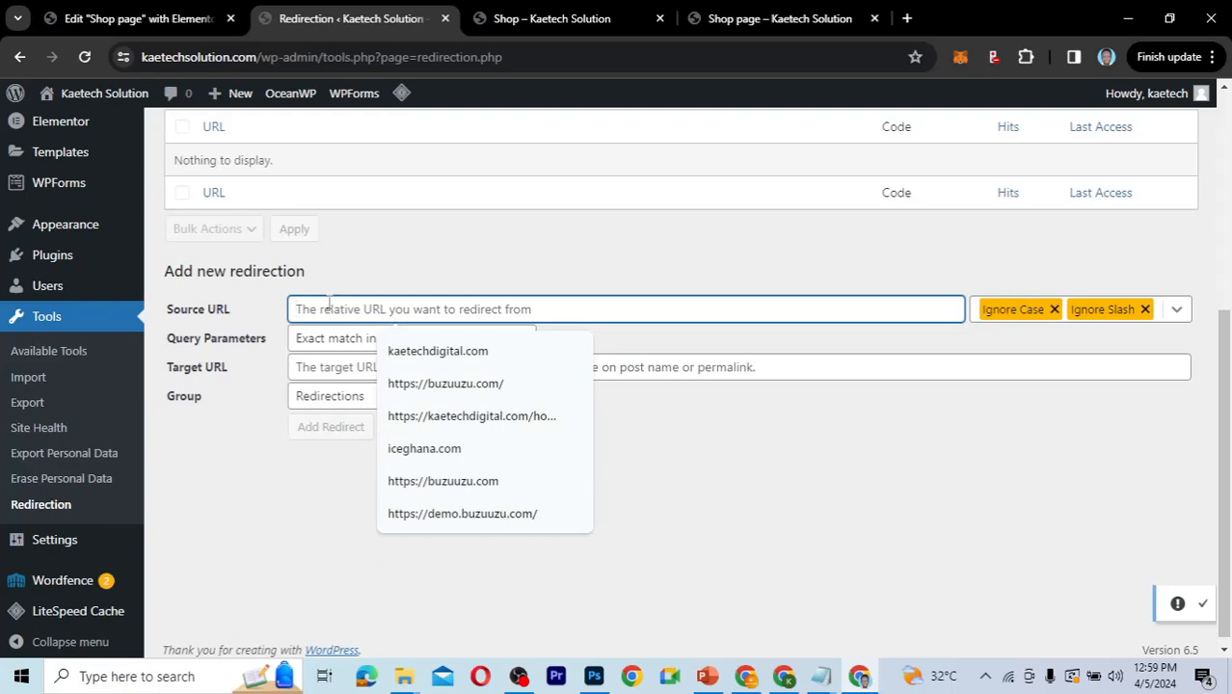
{"action": "key", "text": "ctrl+v"}
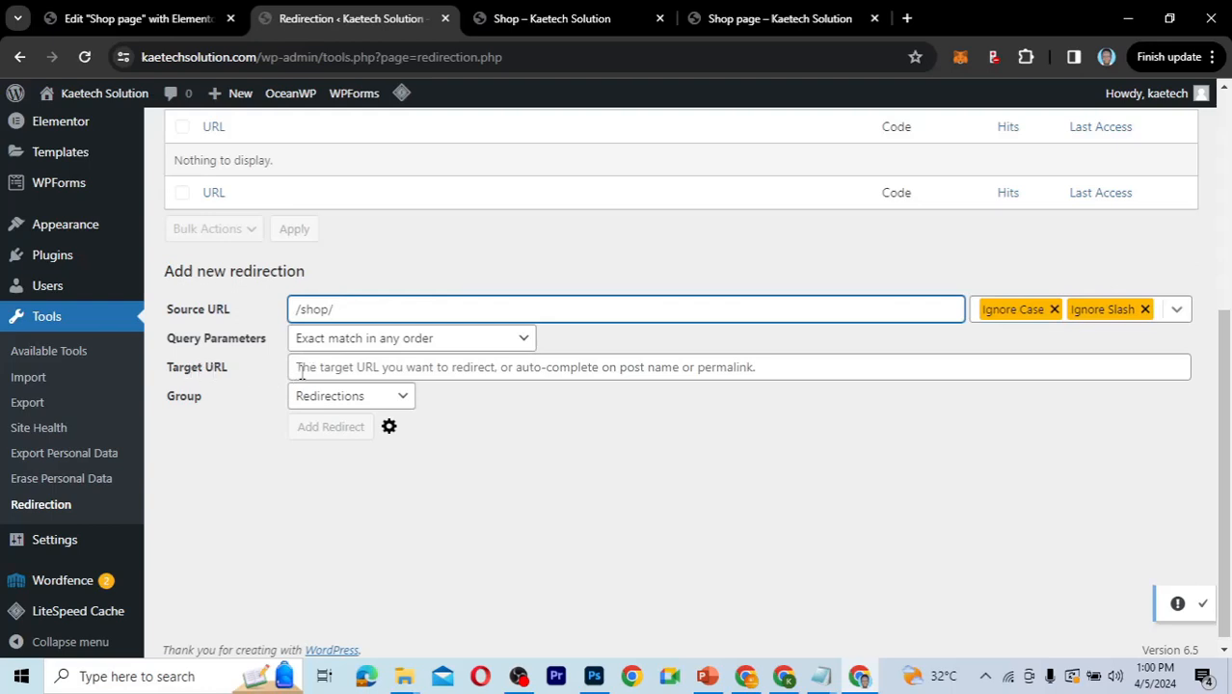
{"action": "left_click", "coordinate": [720, 19]}
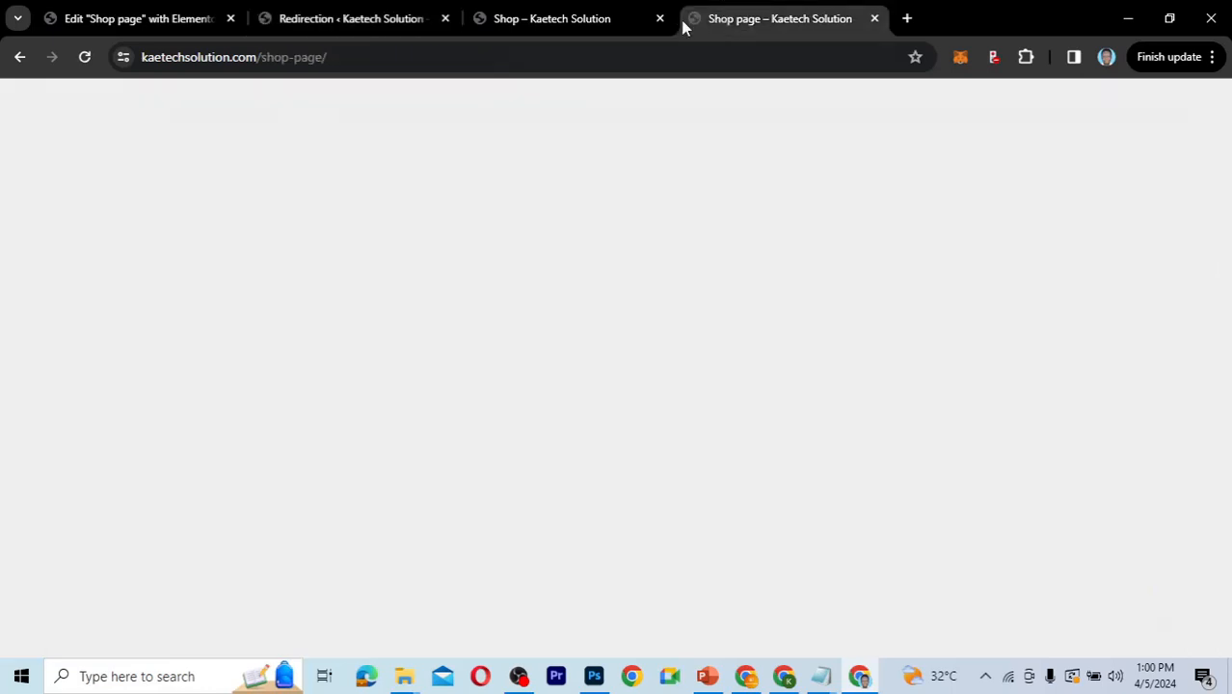
{"action": "left_click", "coordinate": [382, 59]}
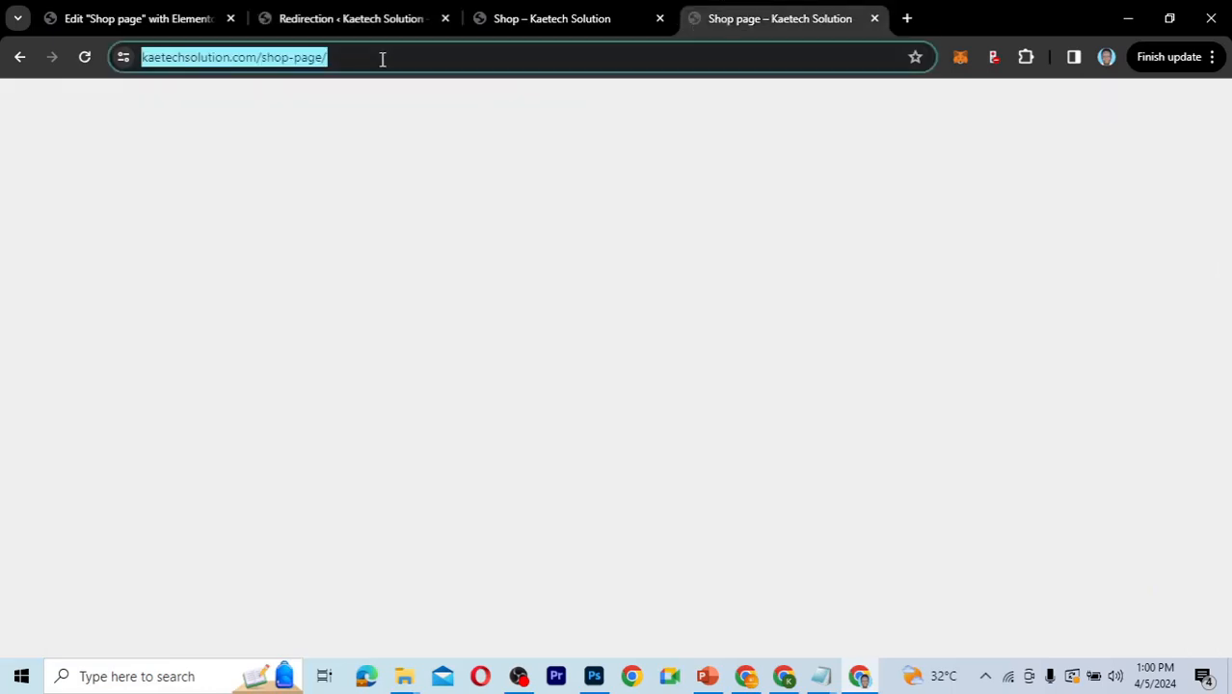
{"action": "triple_click", "coordinate": [382, 60]}
{"action": "key", "text": "ctrl+c"}
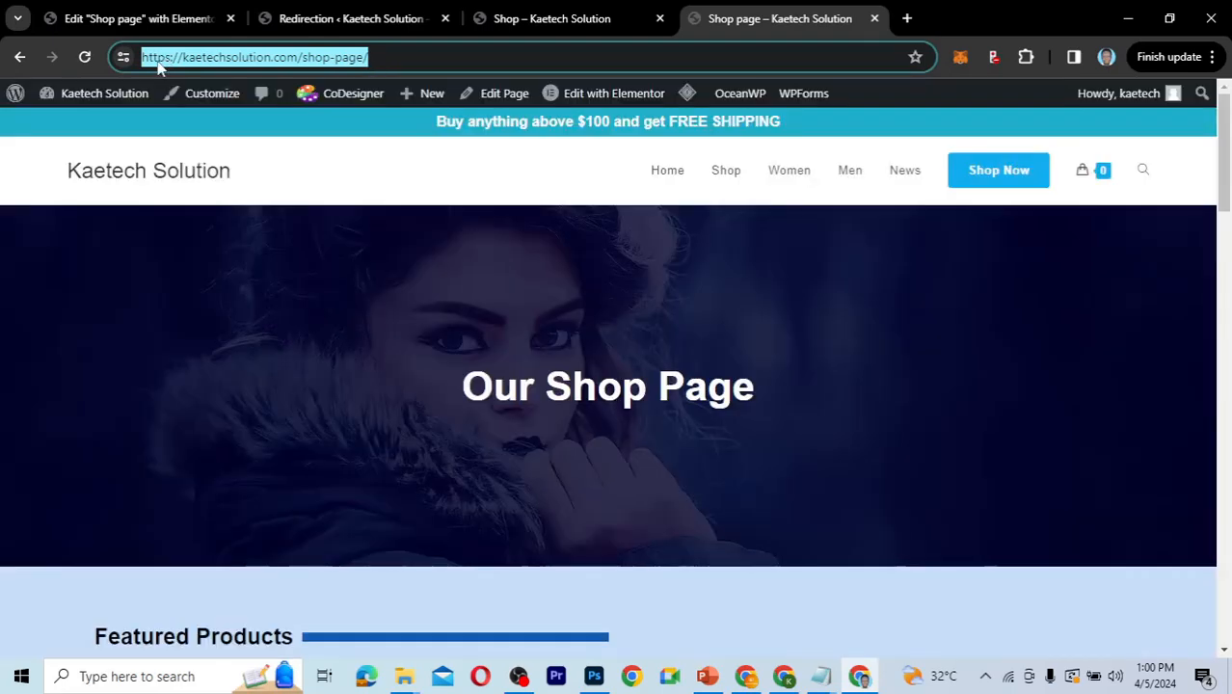
{"action": "left_click", "coordinate": [382, 19]}
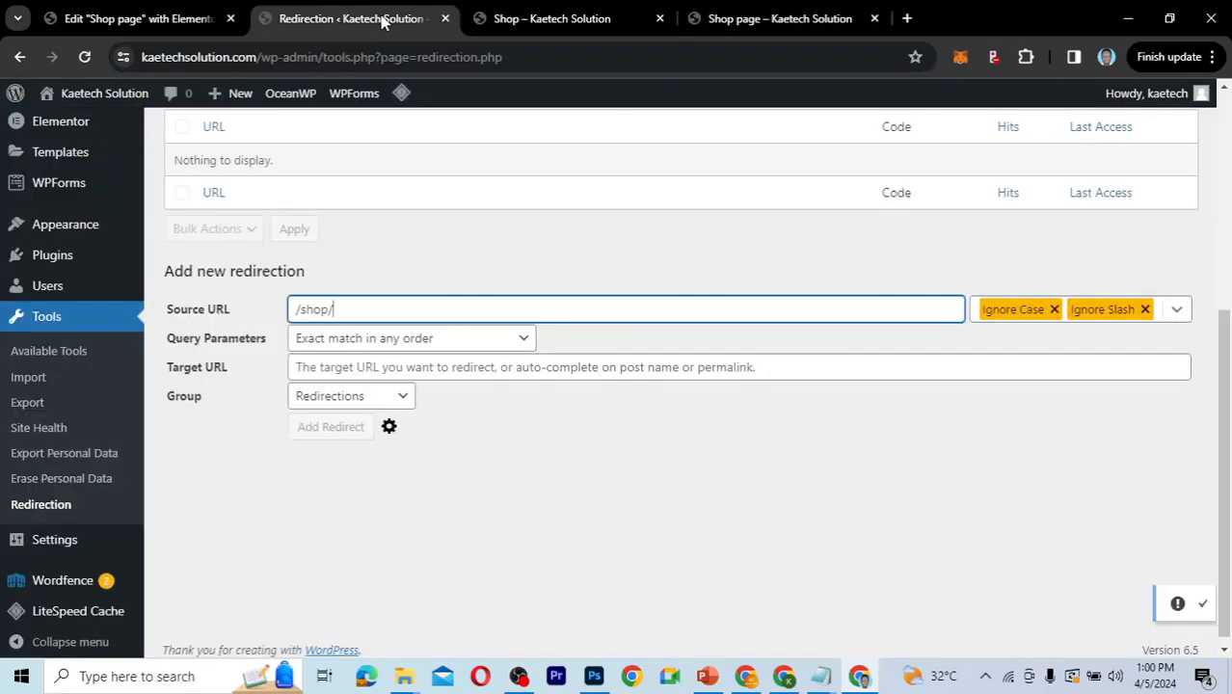
{"action": "left_click", "coordinate": [421, 364]}
{"action": "key", "text": "ctrl+v"}
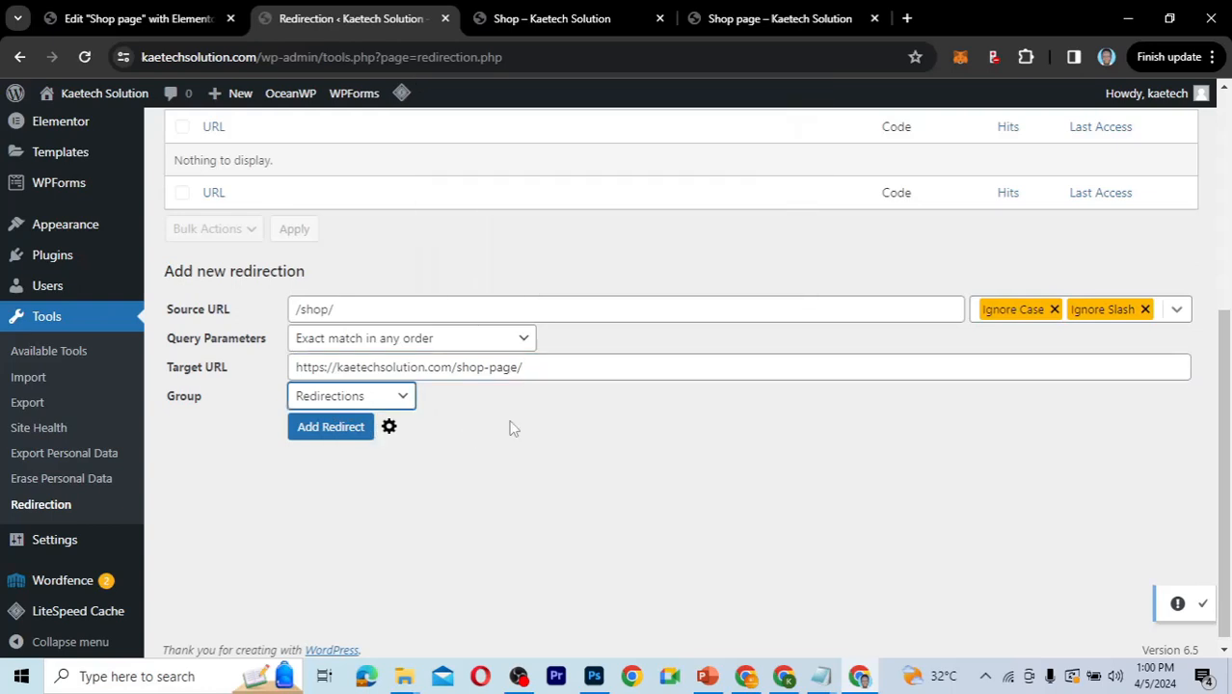
Step: Add the redirect in the Redirections group, keeping the Ignore Slash and Ignore Case options on
{"action": "left_click", "coordinate": [394, 398]}
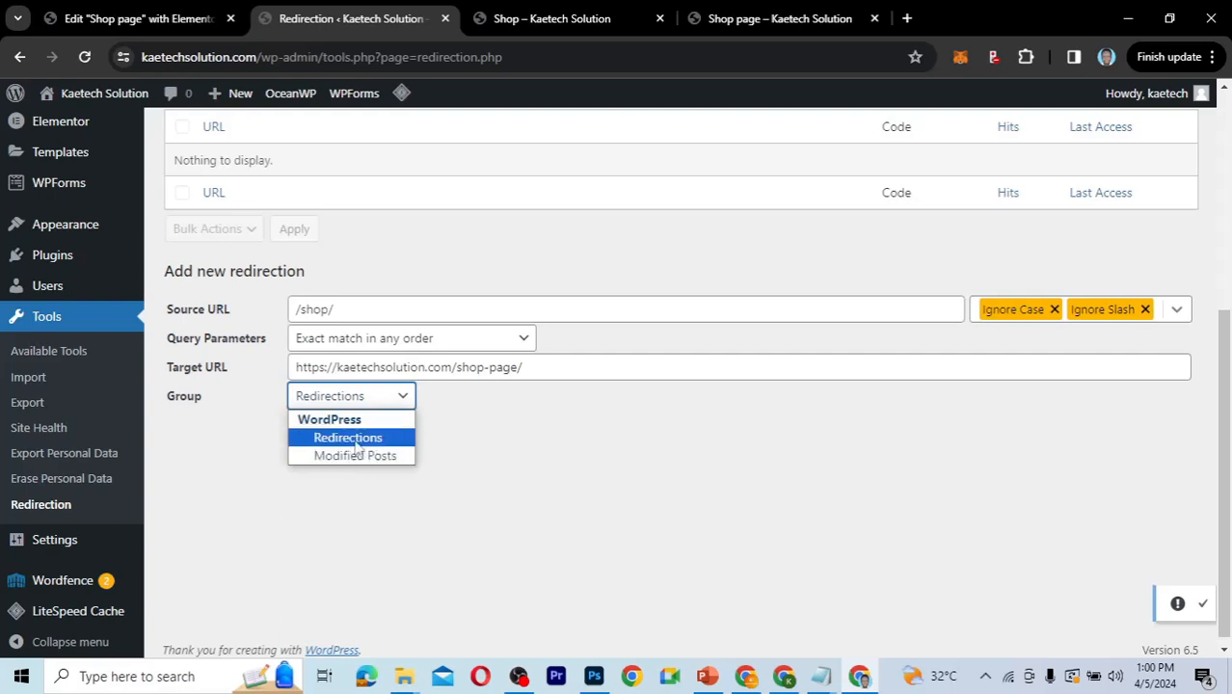
{"action": "left_click", "coordinate": [460, 416]}
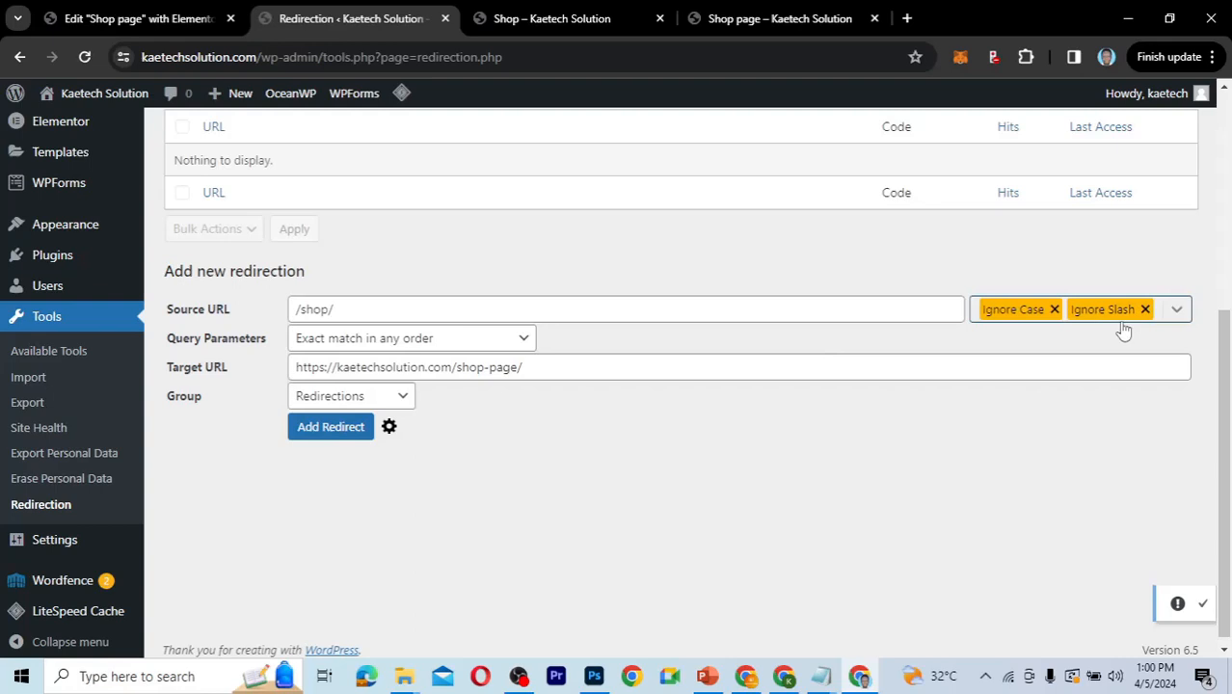
{"action": "left_click", "coordinate": [1177, 313]}
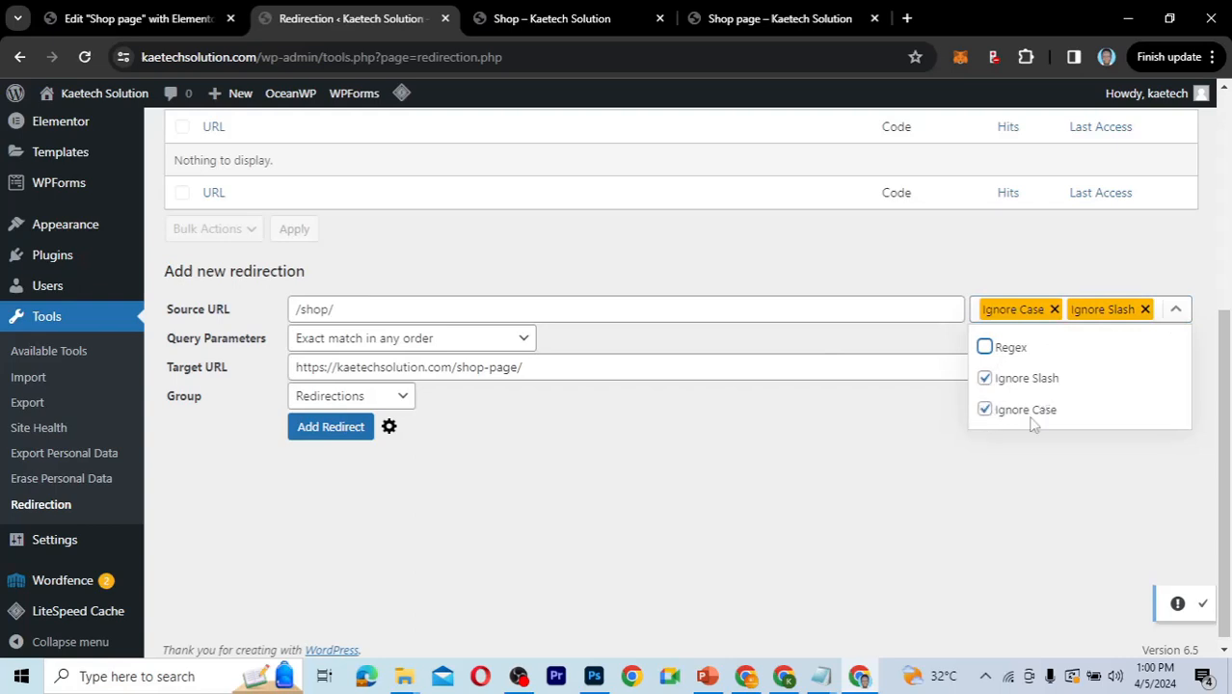
{"action": "left_click", "coordinate": [953, 474]}
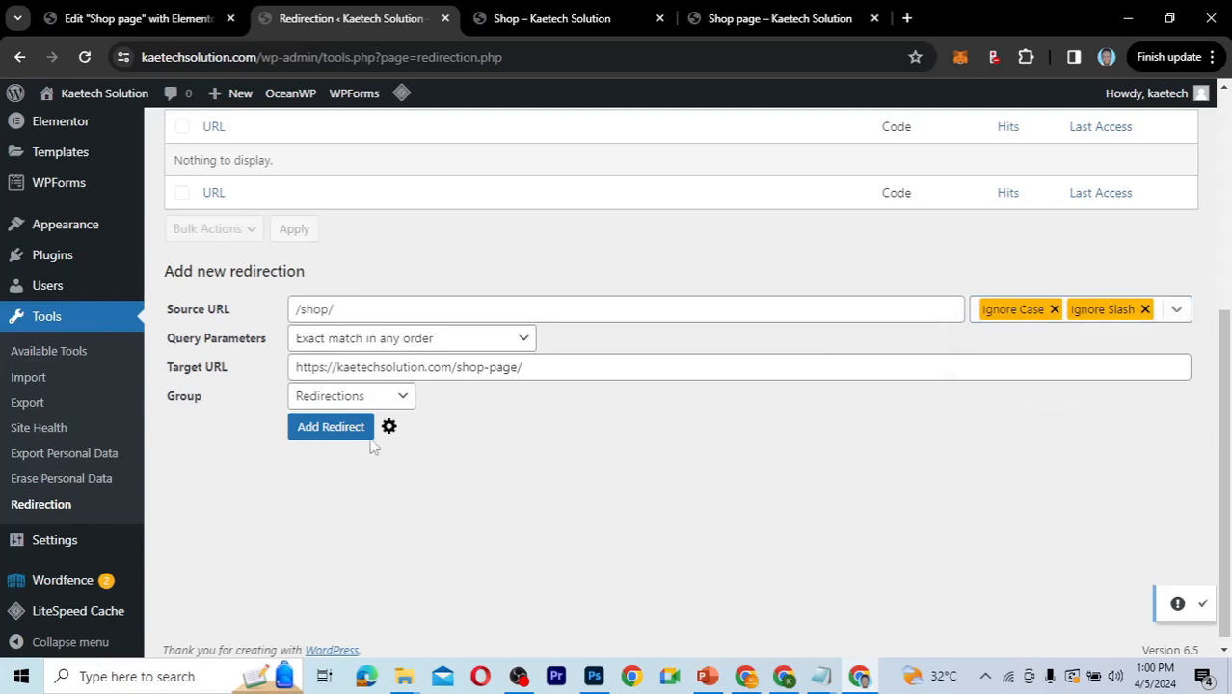
{"action": "left_click", "coordinate": [337, 430]}
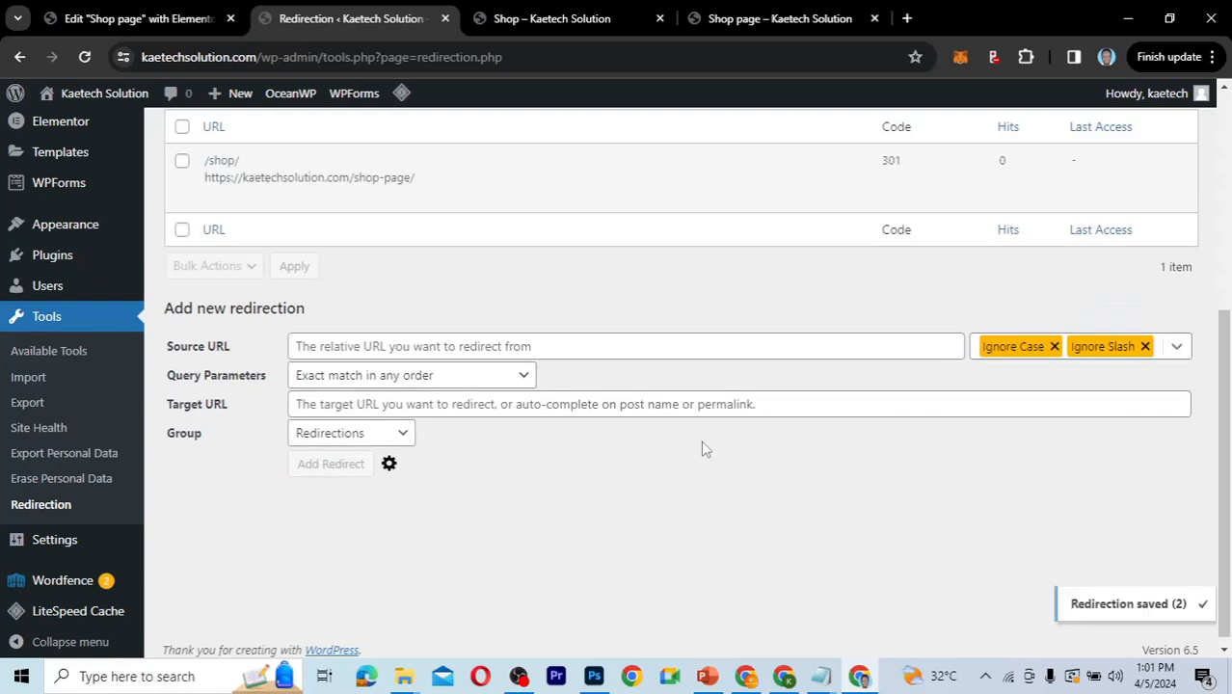
{"action": "scroll", "coordinate": [703, 447], "scroll_direction": "up", "scroll_amount": 1}
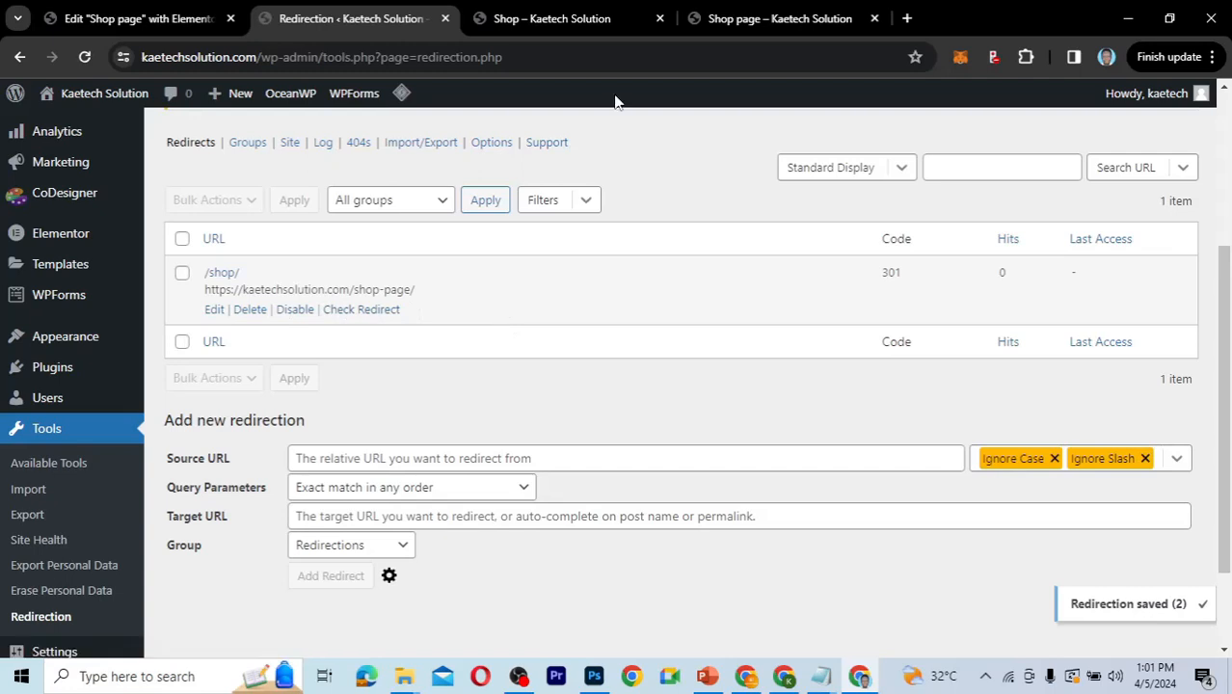
Step: Reload the default Shop page and purge all of the site's LiteSpeed caches
{"action": "left_click", "coordinate": [562, 20]}
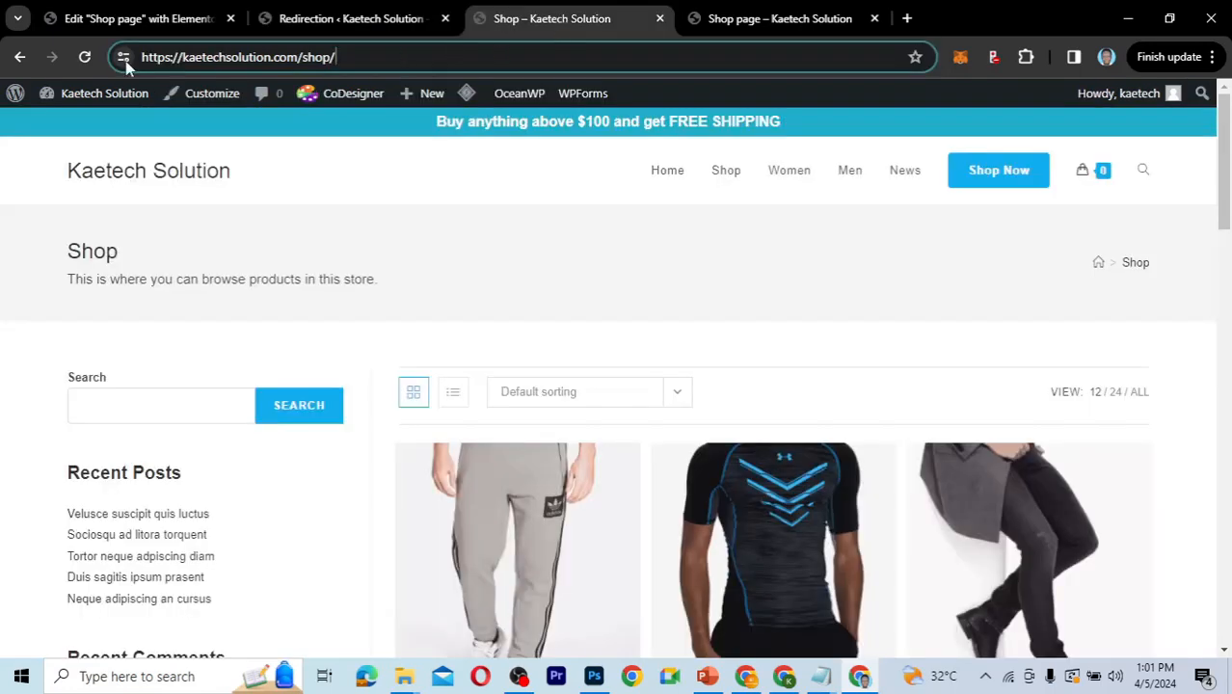
{"action": "left_click", "coordinate": [84, 56]}
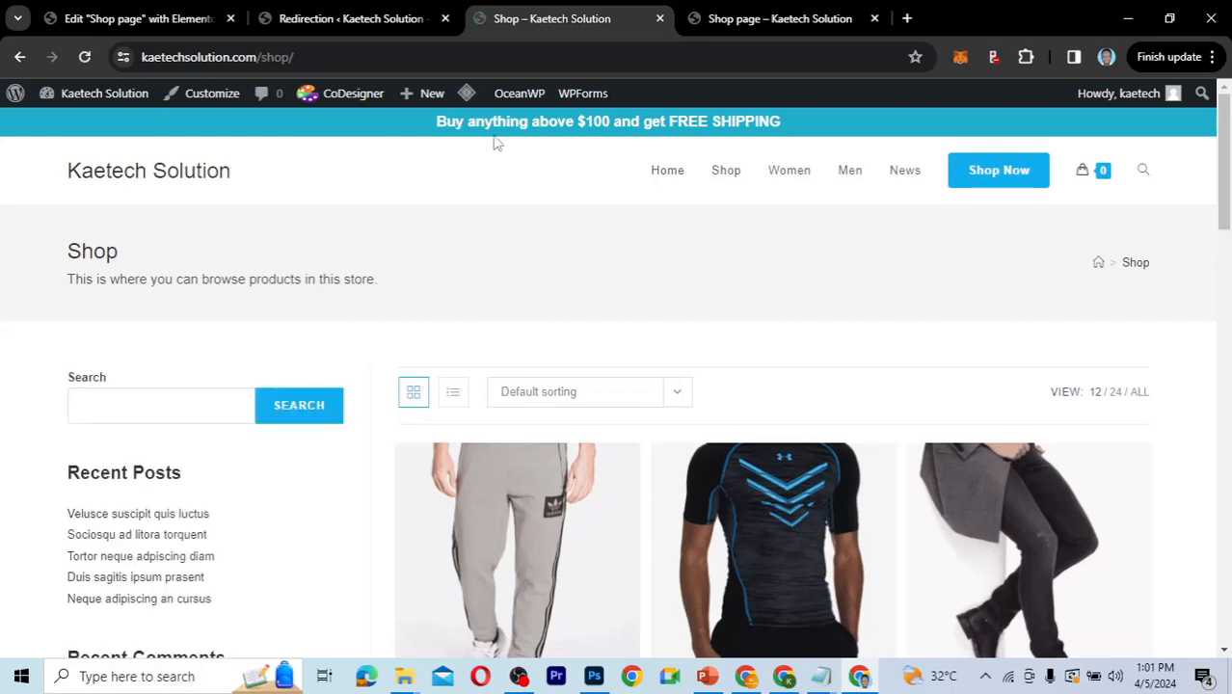
{"action": "mouse_move", "coordinate": [468, 97]}
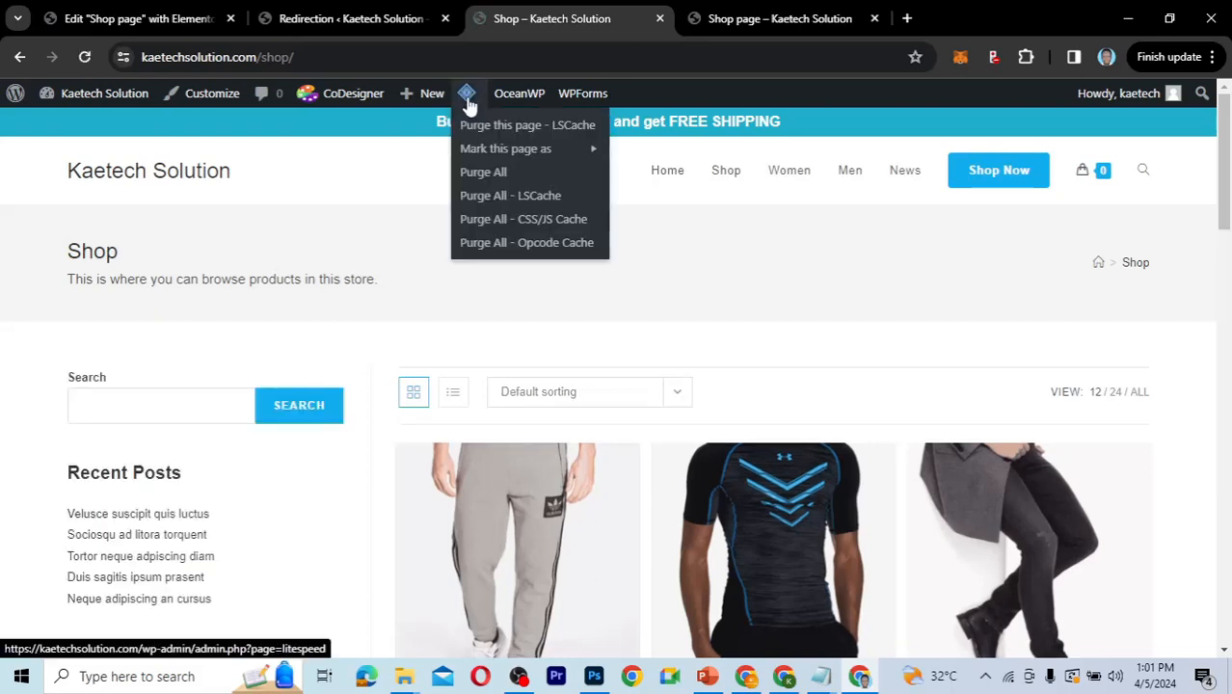
{"action": "left_click", "coordinate": [477, 182]}
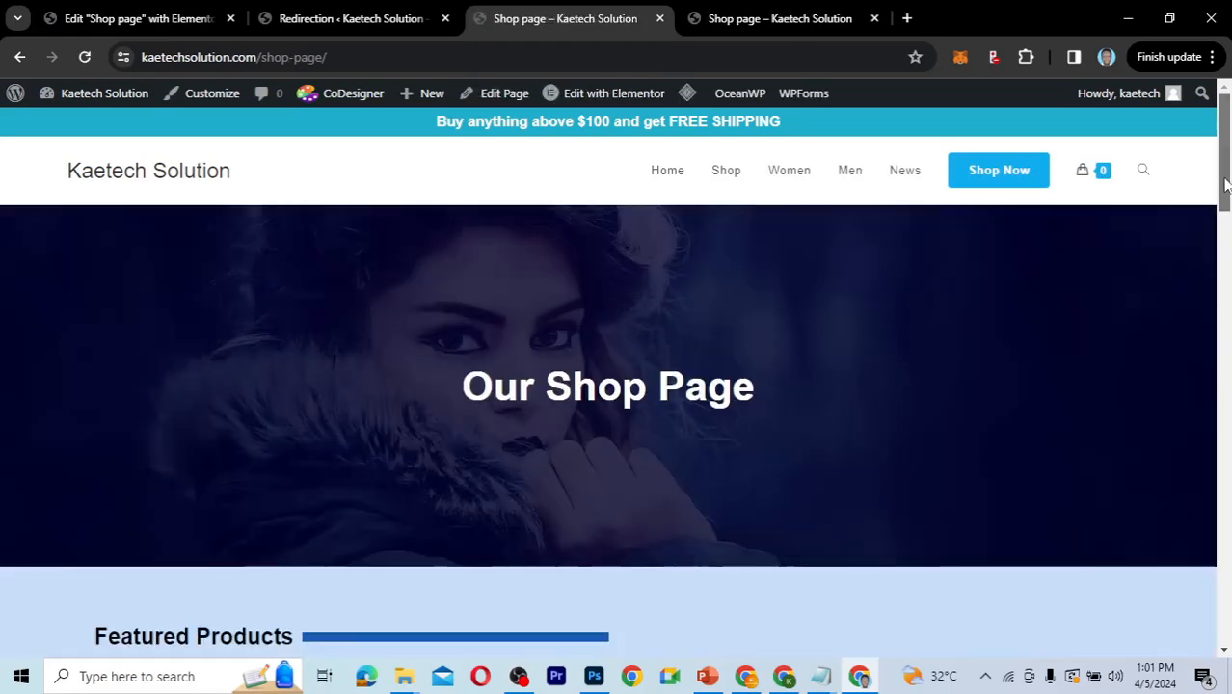
{"action": "left_click_drag", "start_coordinate": [1223, 161], "coordinate": [1201, 62]}
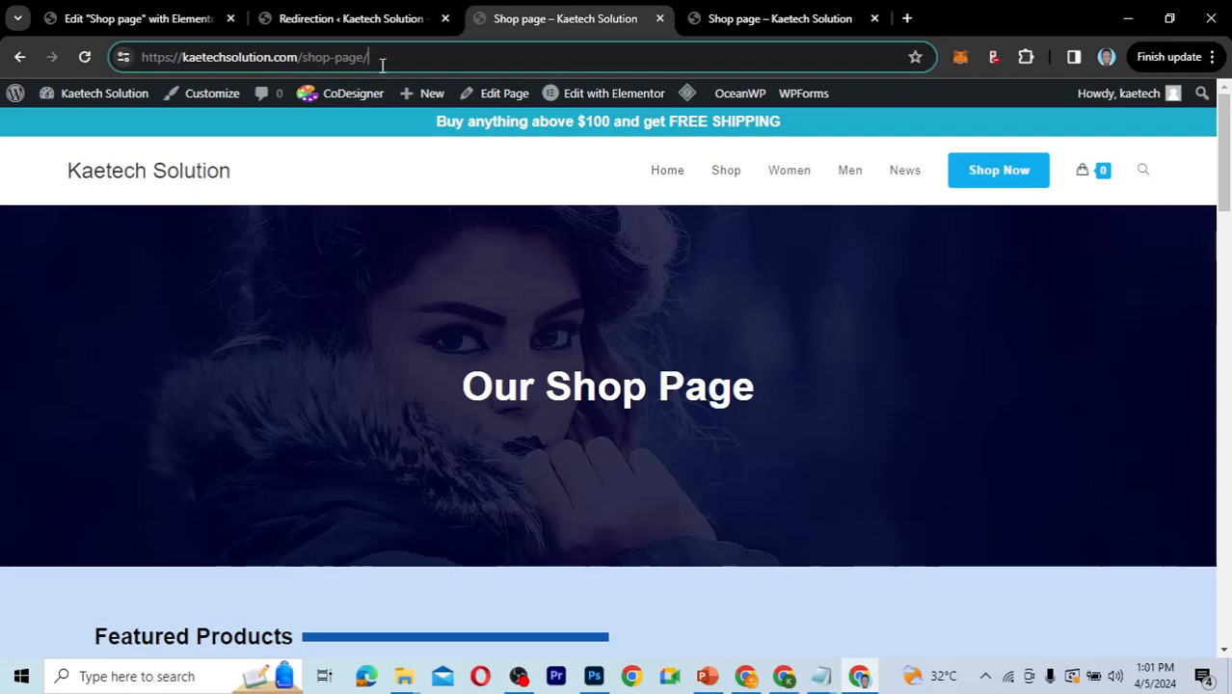
{"action": "left_click_drag", "start_coordinate": [378, 58], "coordinate": [329, 58]}
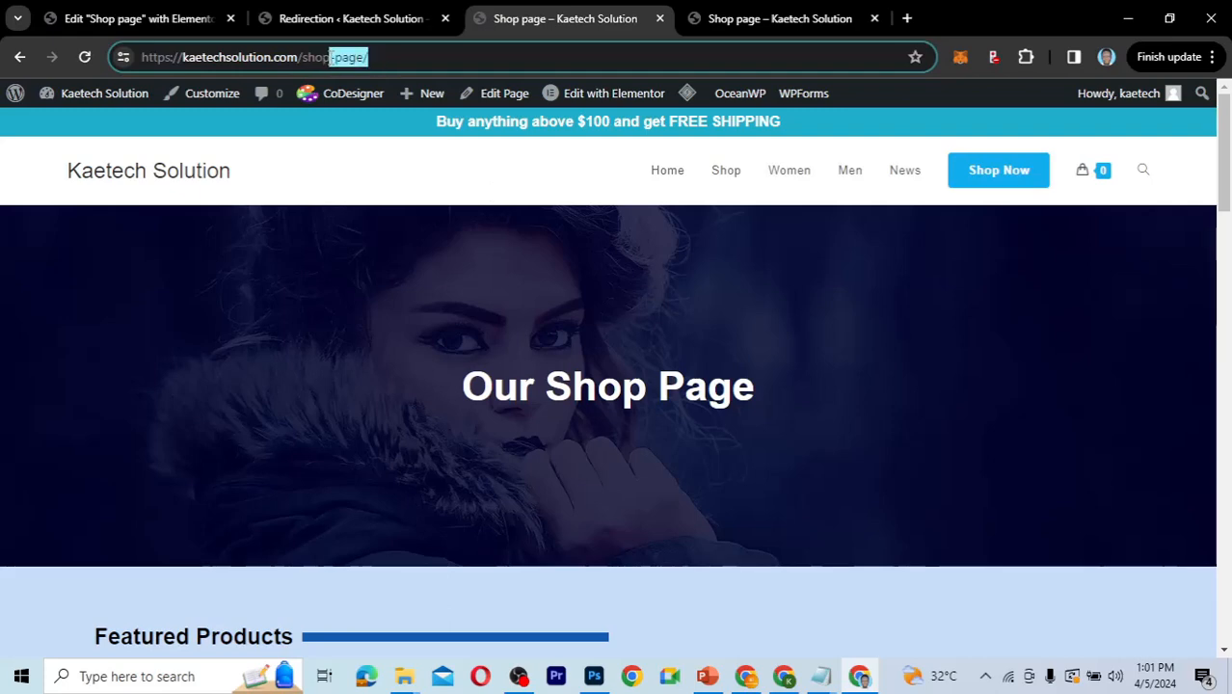
{"action": "key", "text": "BackSpace"}
{"action": "type", "text": "/"}
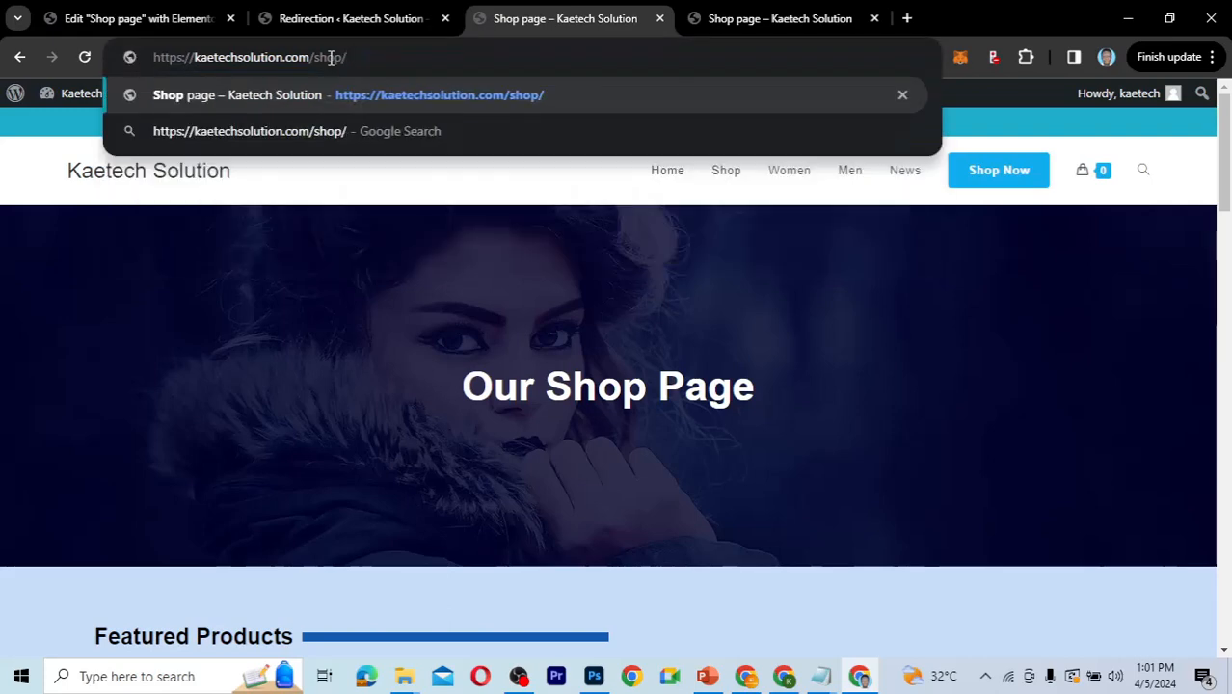
{"action": "key", "text": "Return"}
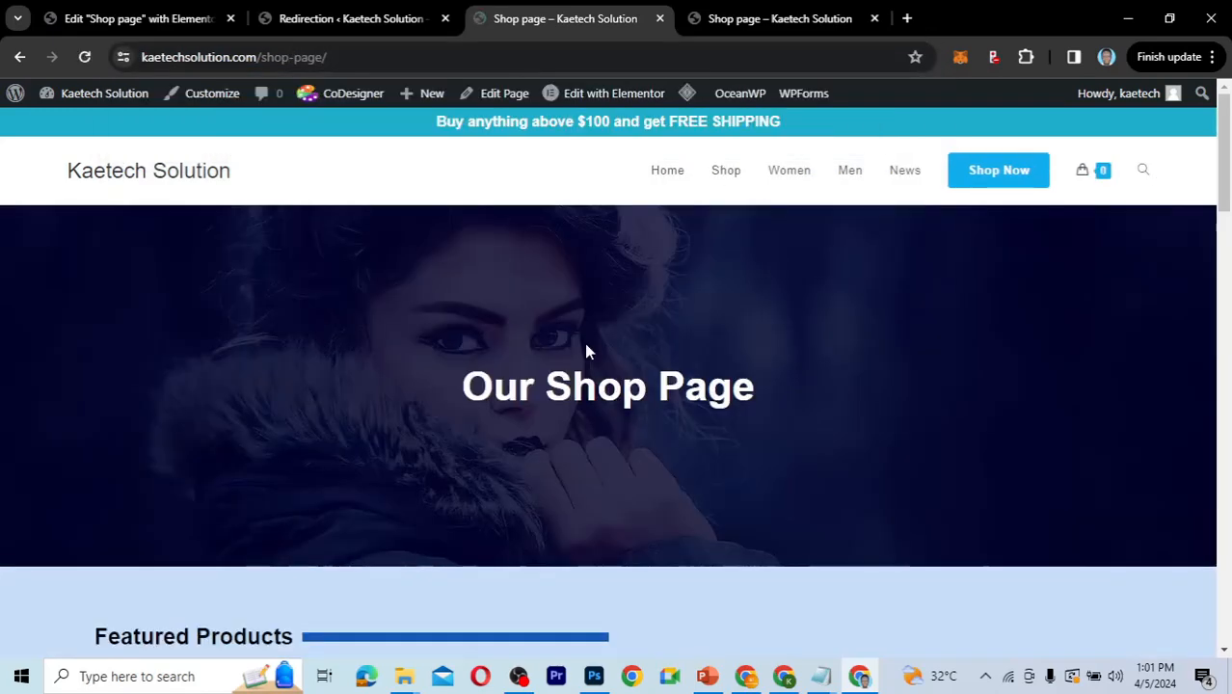
{"action": "left_click_drag", "start_coordinate": [1226, 196], "coordinate": [1226, 160]}
Step: Test the redirect through the site's Shop navigation link and look through the whole custom shop page
{"action": "left_click", "coordinate": [727, 174]}
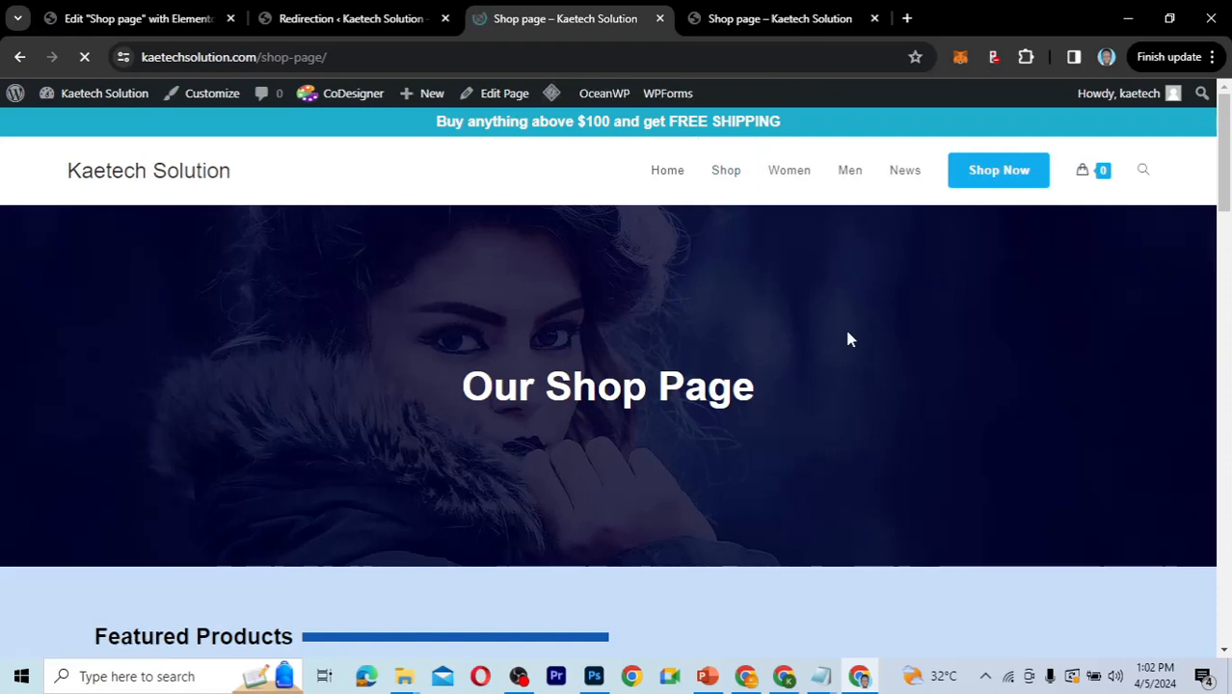
{"action": "left_click", "coordinate": [1225, 259]}
{"action": "left_click_drag", "start_coordinate": [1225, 258], "coordinate": [1202, 502]}
{"action": "left_click_drag", "start_coordinate": [1192, 591], "coordinate": [1212, 124]}
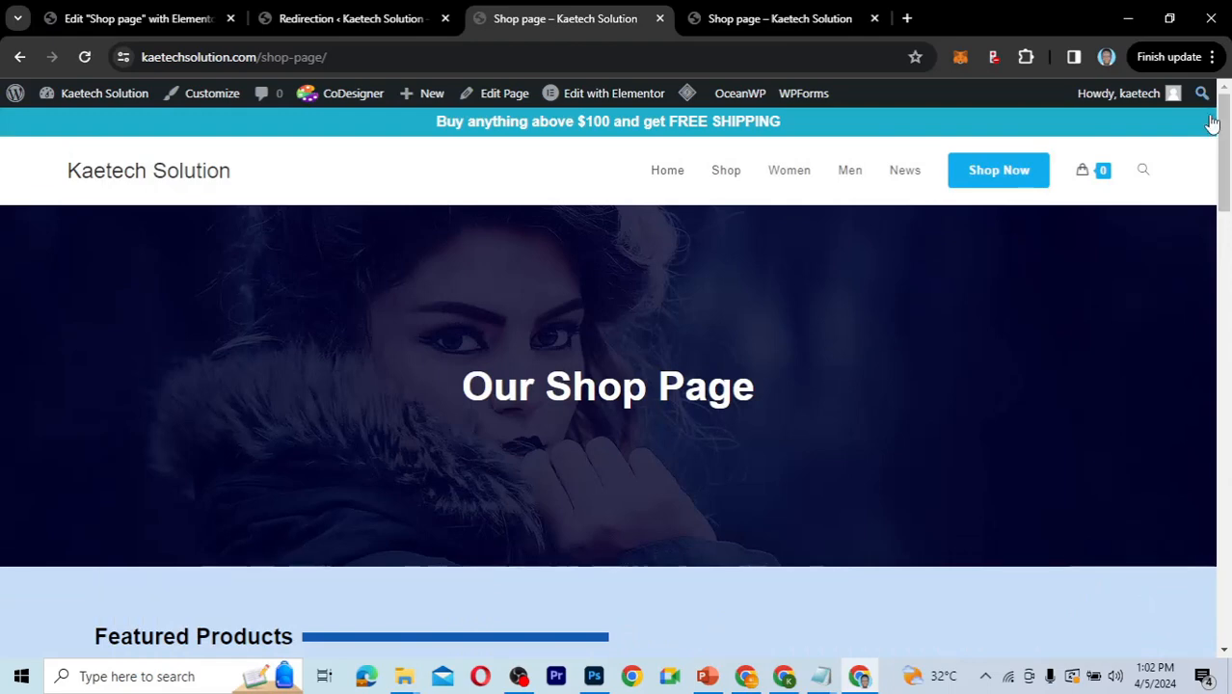
{"action": "mouse_move", "coordinate": [1212, 124]}
{"action": "left_mouse_down"}
{"action": "mouse_move", "coordinate": [1218, 569]}
{"action": "mouse_move", "coordinate": [1209, 367]}
{"action": "mouse_move", "coordinate": [1221, 111]}
{"action": "left_mouse_up"}
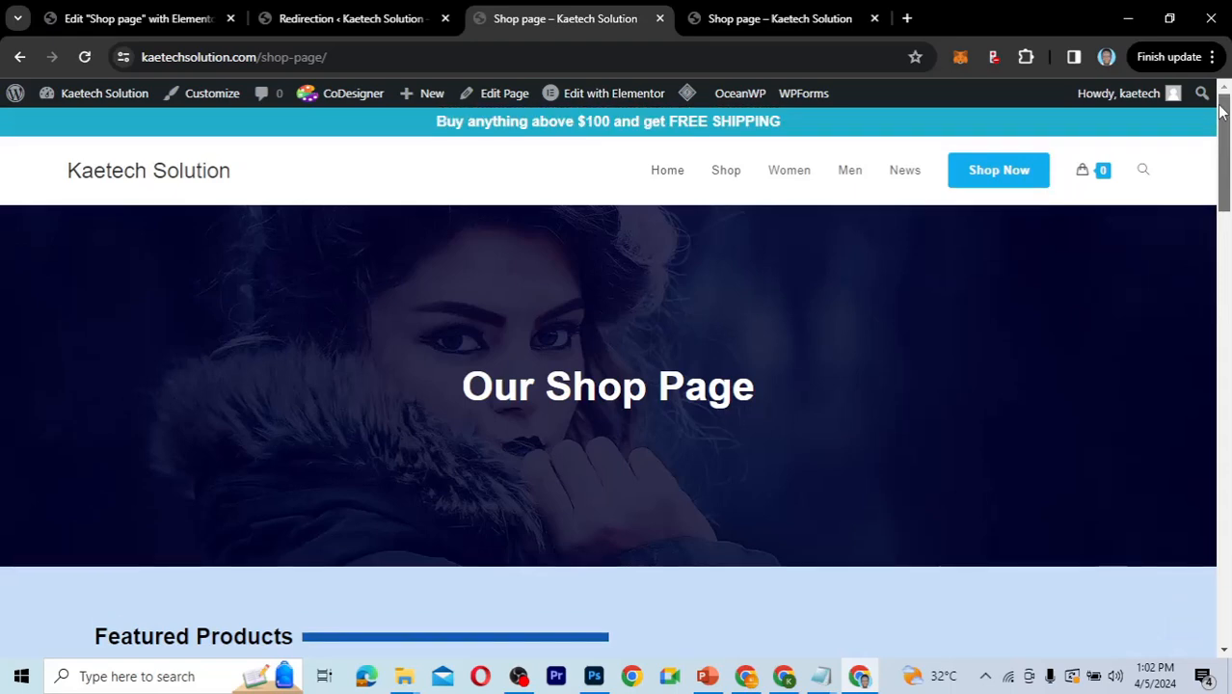